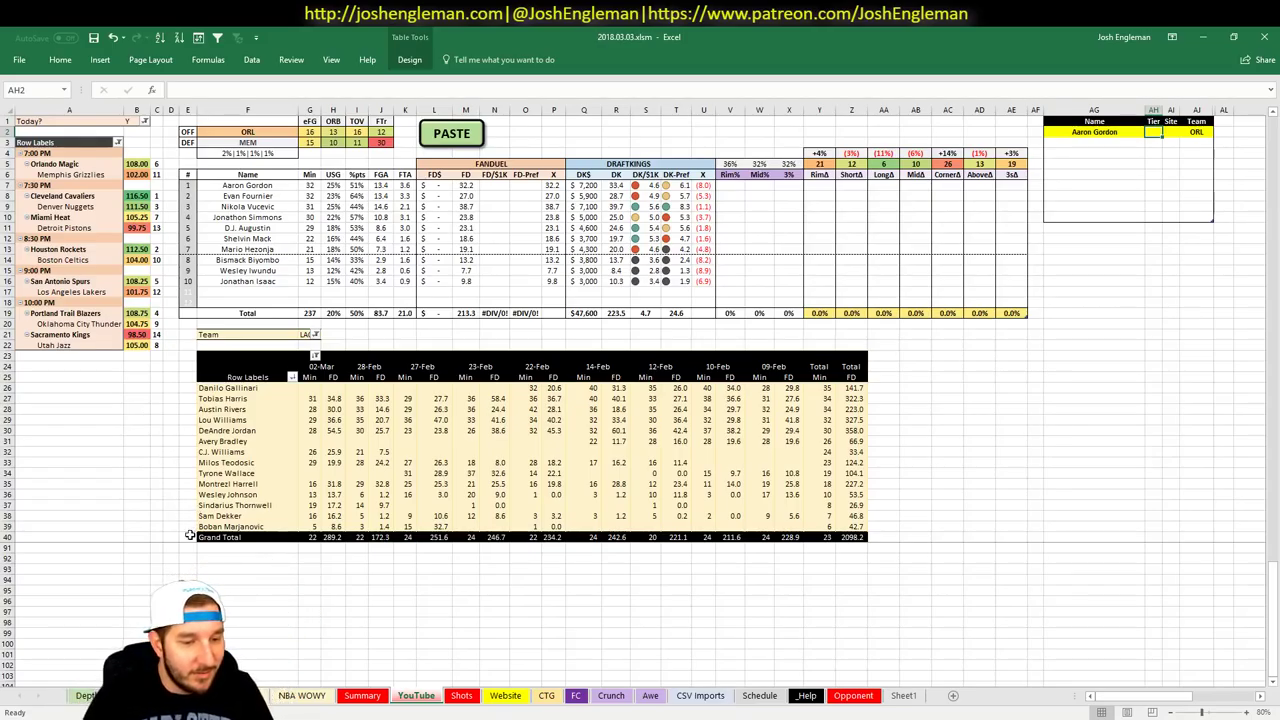
Switch to the FantasyCruncher page in the browser and open the FanDuel NBA Lineup Rewind in a new tab
{"action": "key", "text": "alt+Tab"}
{"action": "left_click", "coordinate": [291, 36]}
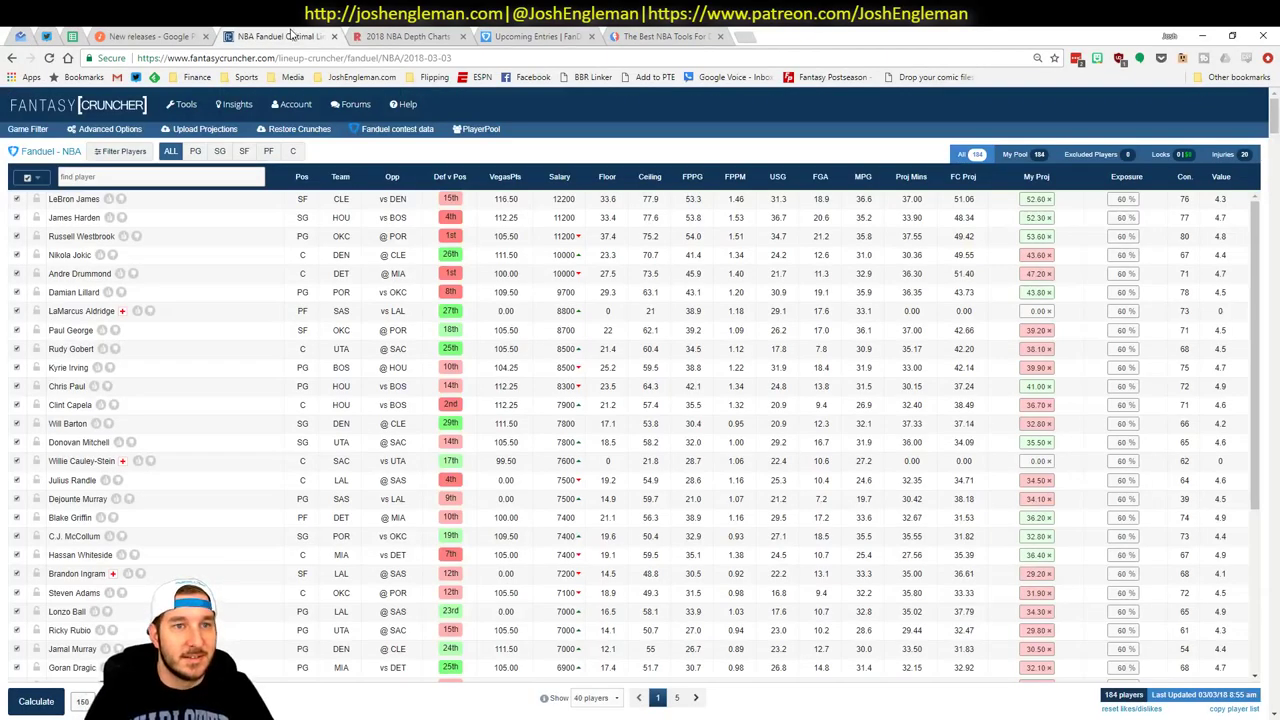
{"action": "mouse_move", "coordinate": [186, 104]}
{"action": "mouse_move", "coordinate": [192, 178]}
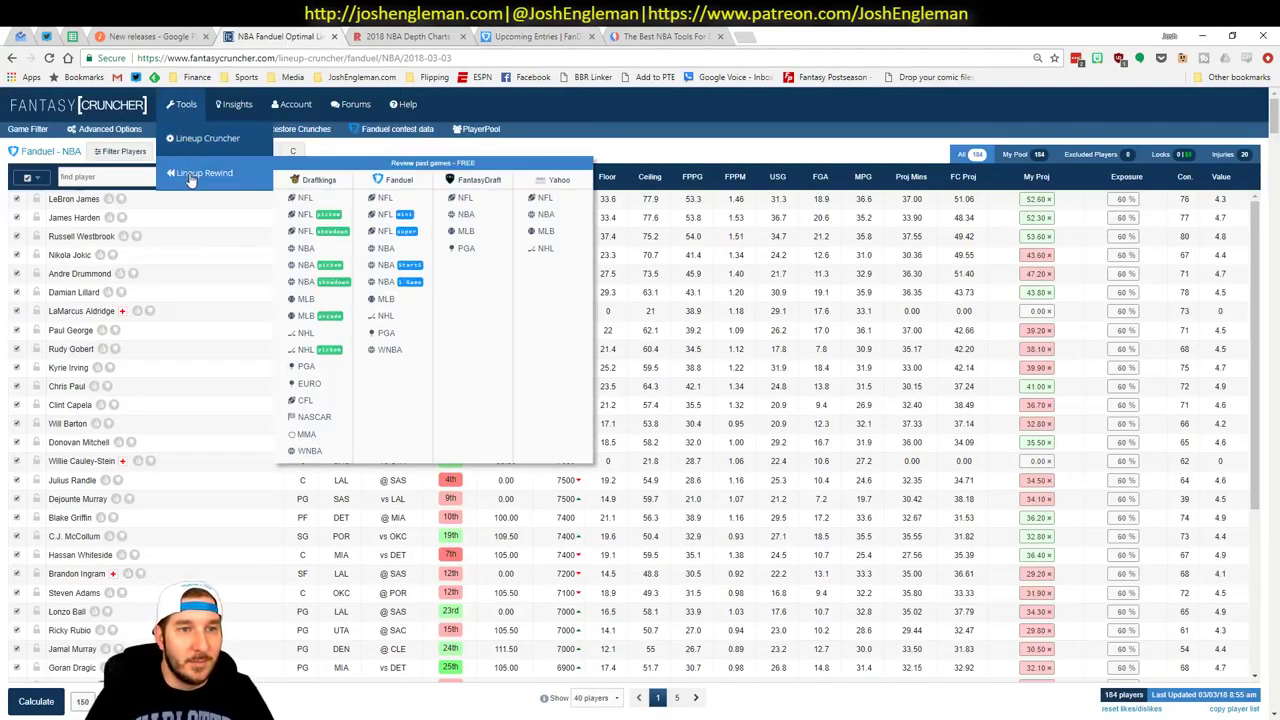
{"action": "right_click", "coordinate": [431, 248]}
{"action": "left_click", "coordinate": [465, 259]}
{"action": "key", "text": "ctrl+Tab"}
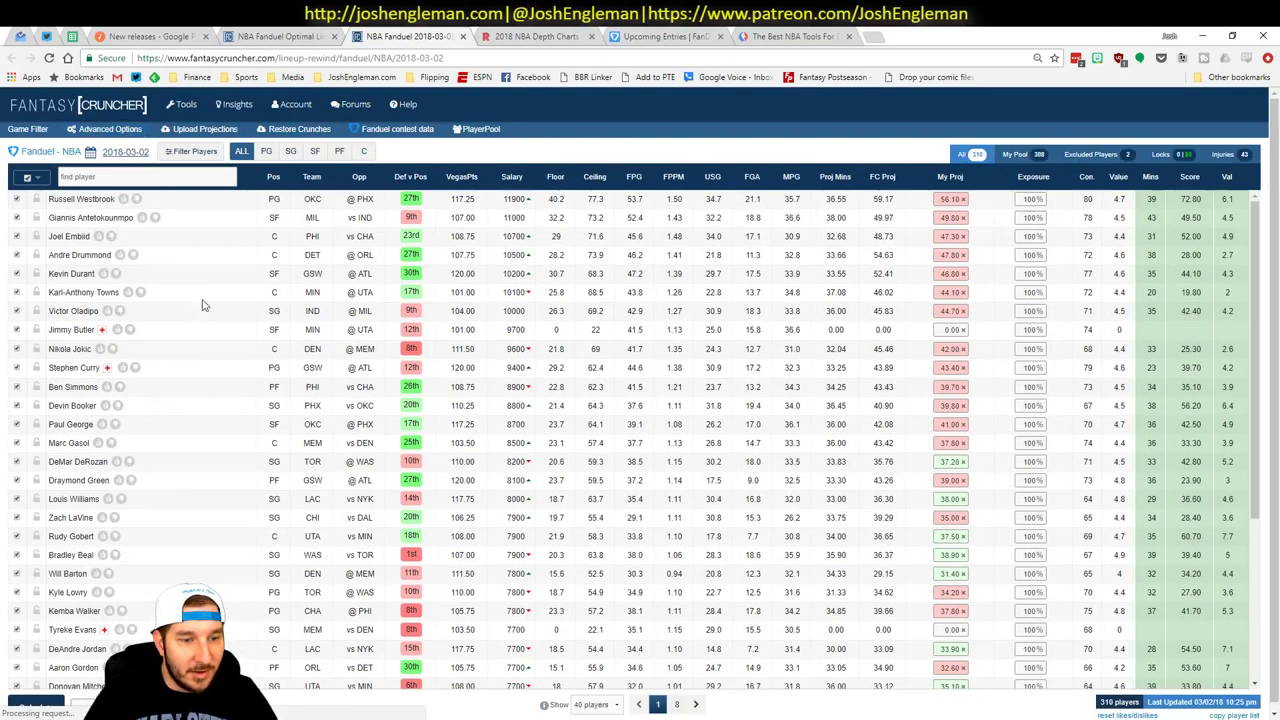
Calculate 100 FanDuel lineups by actual score for the 2018-03-02 slate and look over the top lineups
{"action": "left_click", "coordinate": [44, 700]}
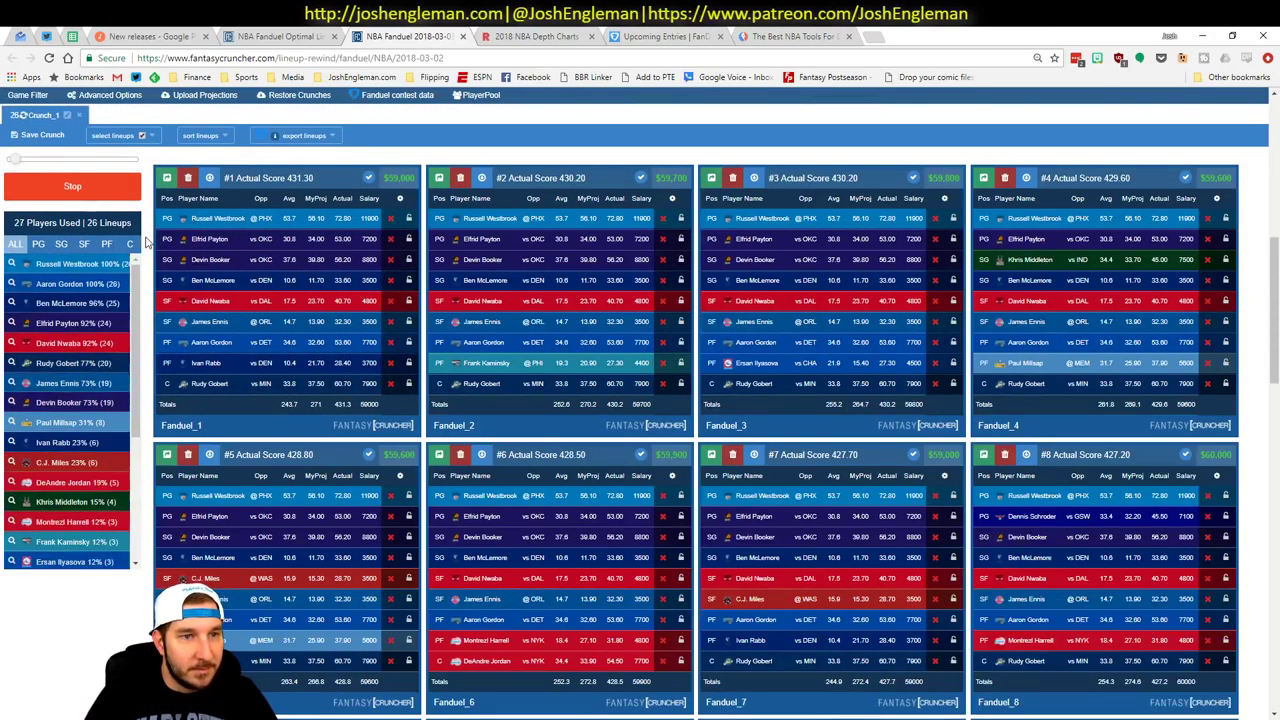
{"action": "scroll", "coordinate": [145, 243], "scroll_direction": "up", "scroll_amount": 5}
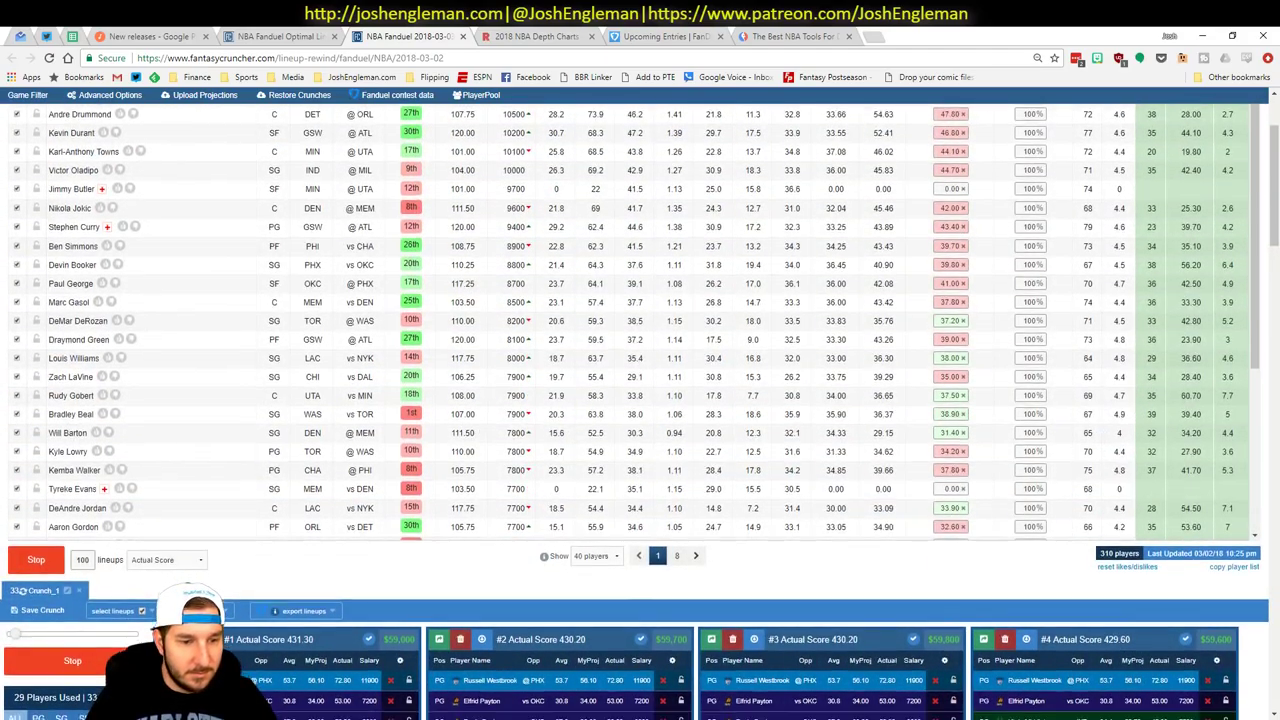
{"action": "scroll", "coordinate": [130, 185], "scroll_direction": "down", "scroll_amount": 5}
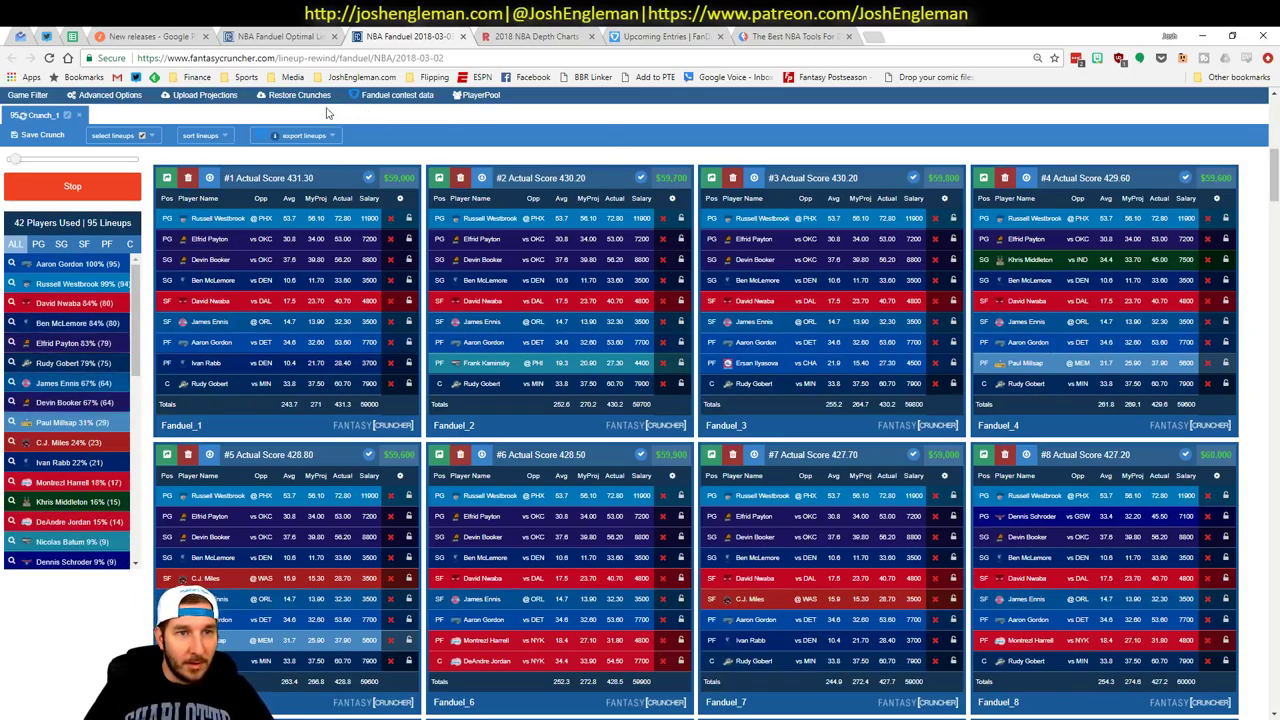
{"action": "left_click", "coordinate": [218, 137]}
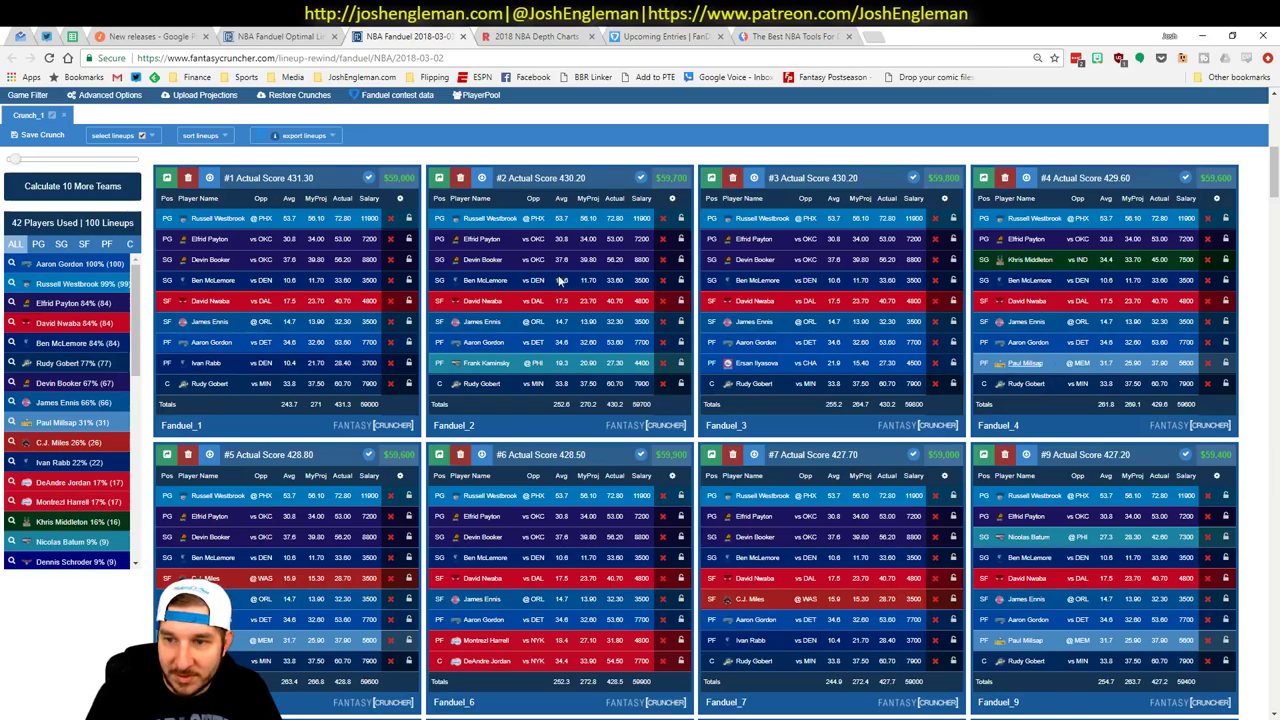
{"action": "scroll", "coordinate": [1030, 355], "scroll_direction": "down", "scroll_amount": 1}
{"action": "scroll", "coordinate": [1090, 402], "scroll_direction": "up", "scroll_amount": 3}
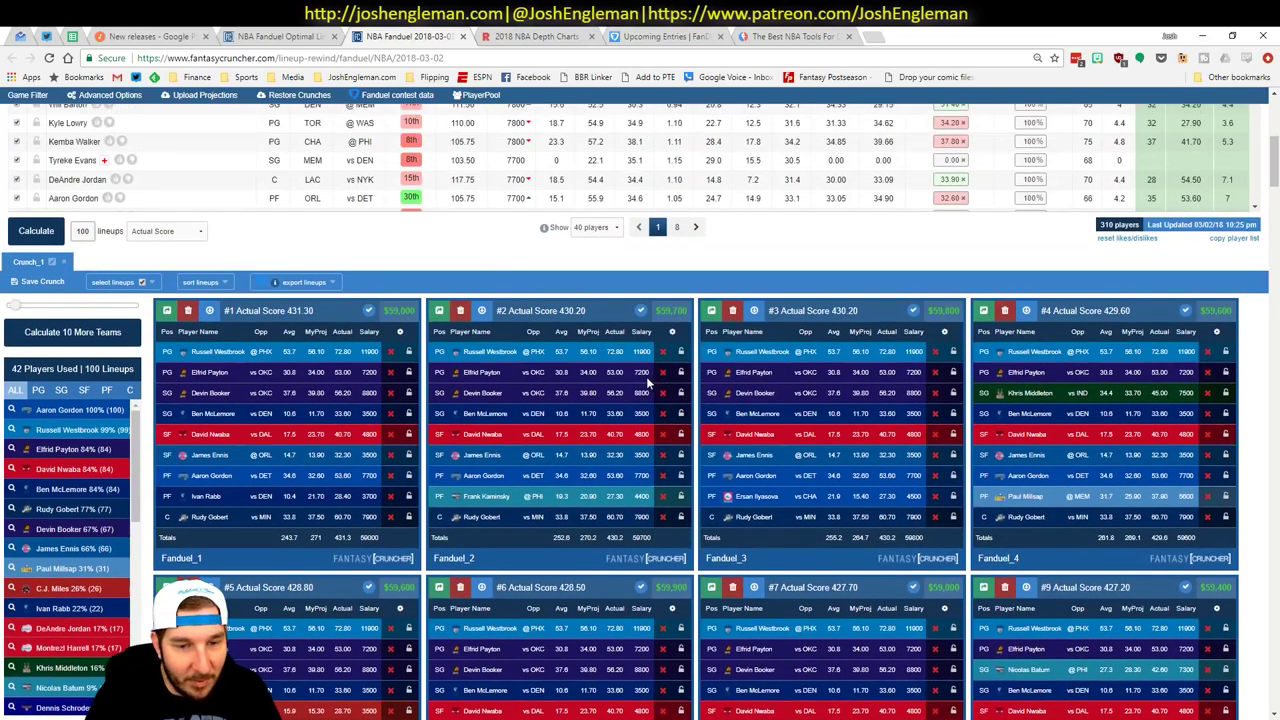
{"action": "scroll", "coordinate": [646, 376], "scroll_direction": "down", "scroll_amount": 2}
{"action": "scroll", "coordinate": [652, 375], "scroll_direction": "down", "scroll_amount": 1}
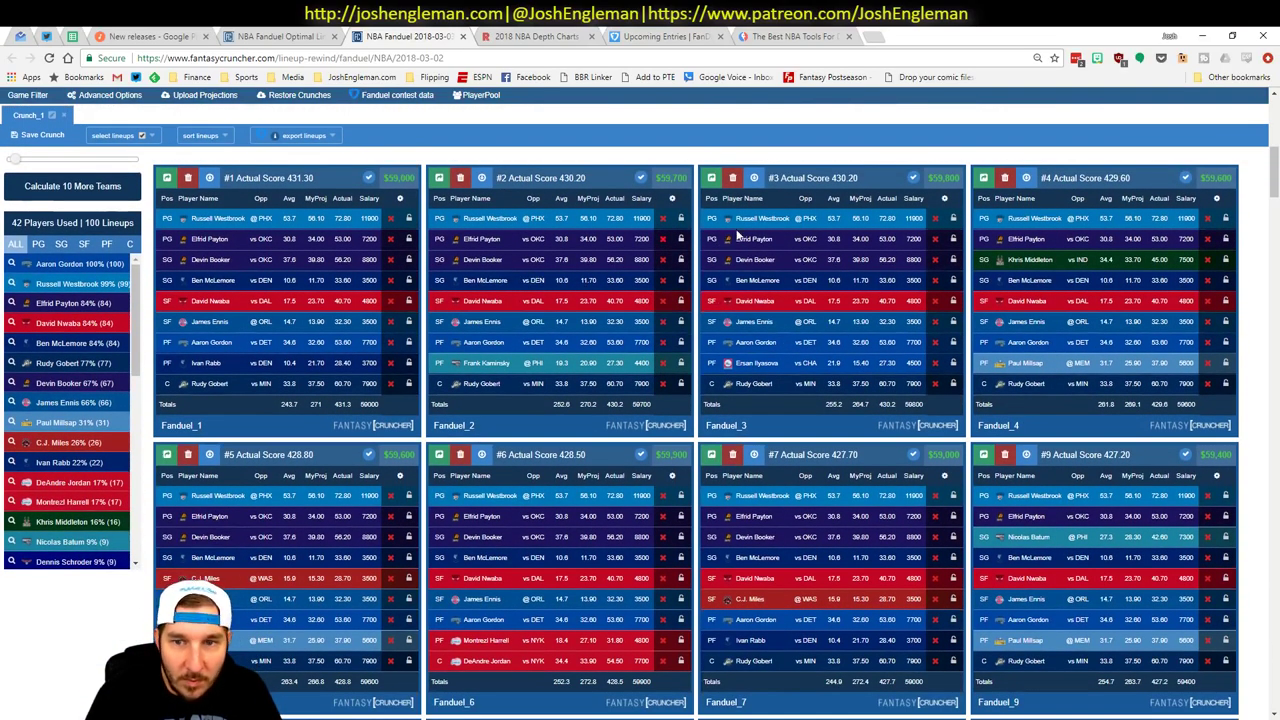
Review the players used in the lineups by position, including centers, point guards, small forwards and power forwards
{"action": "left_click", "coordinate": [133, 244]}
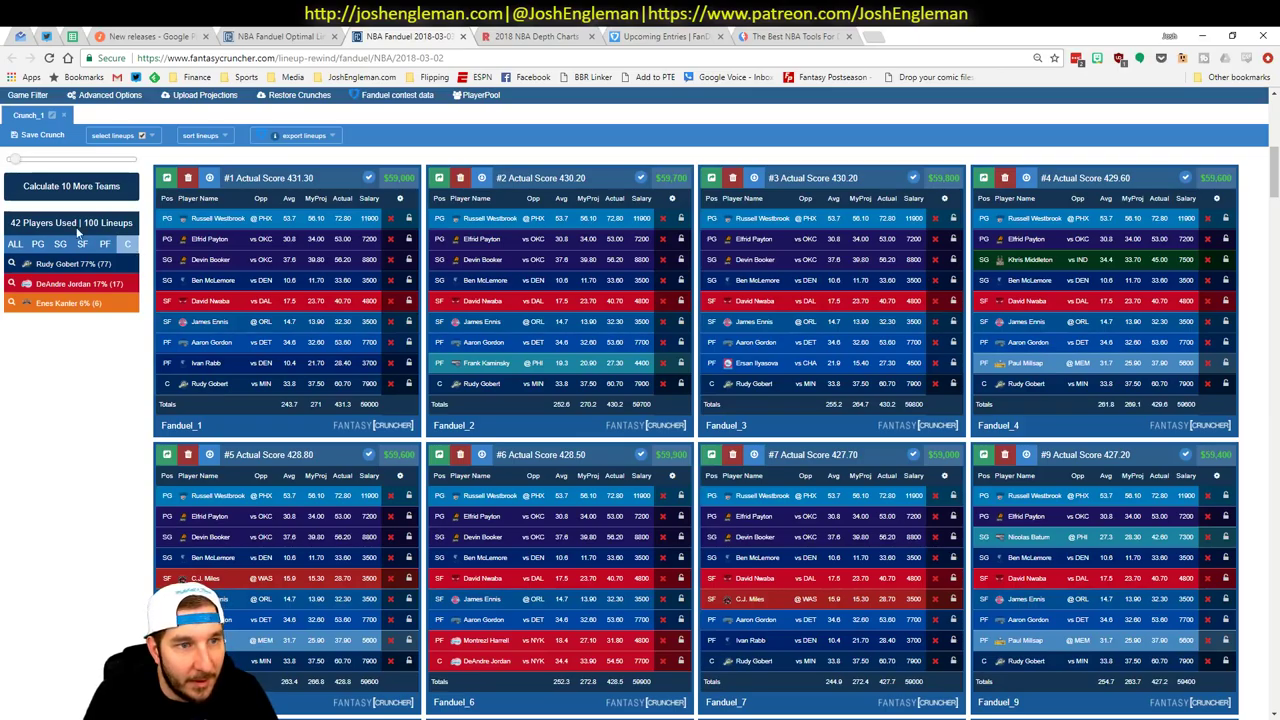
{"action": "left_click", "coordinate": [12, 246]}
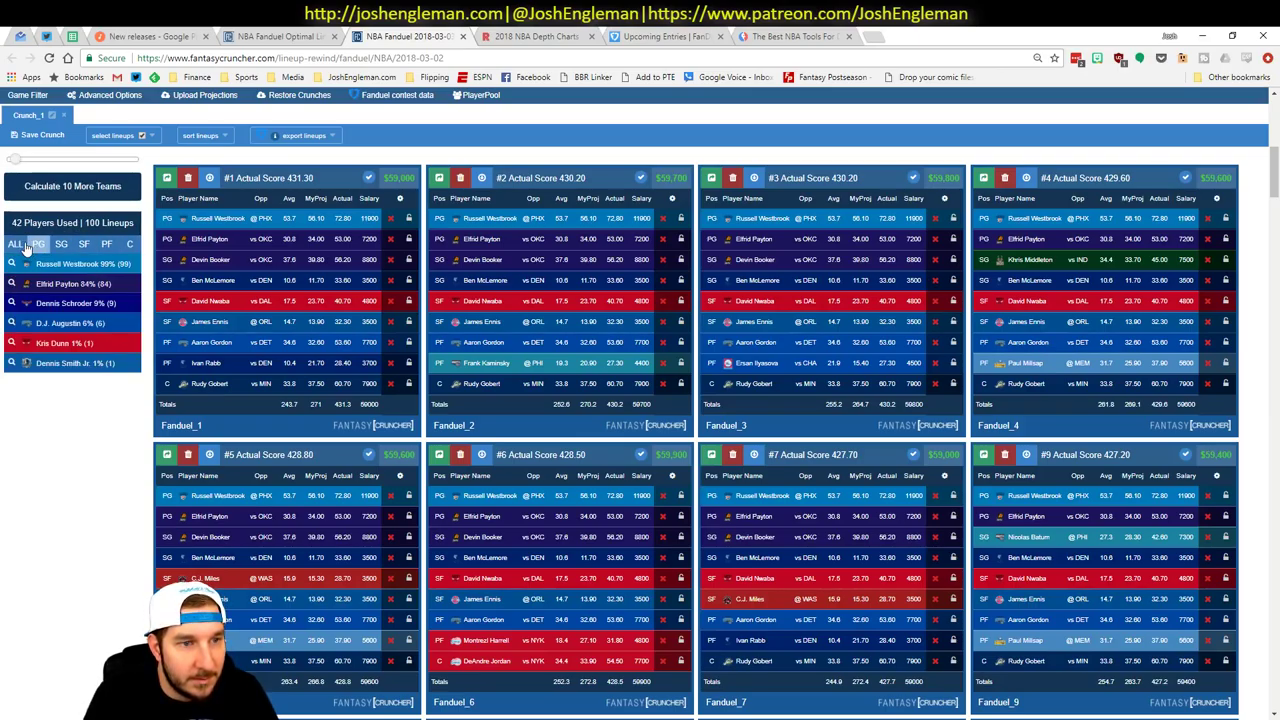
{"action": "left_click", "coordinate": [84, 246]}
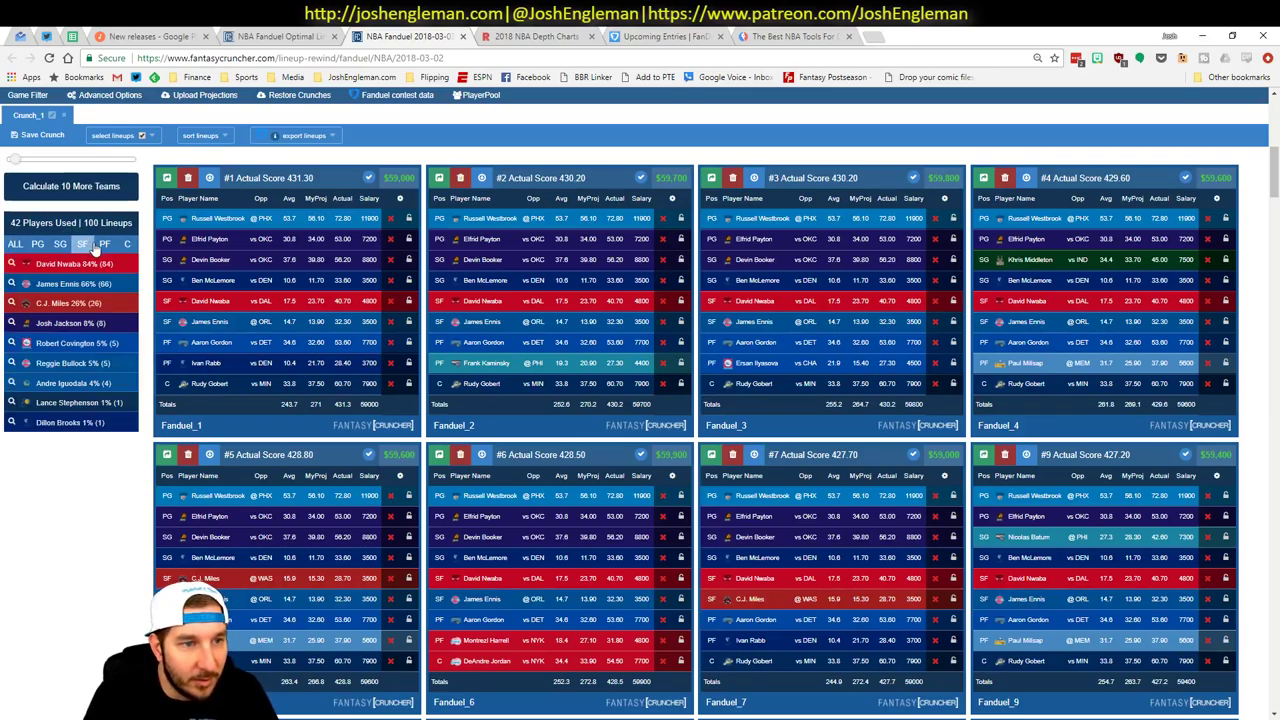
{"action": "left_click", "coordinate": [106, 246]}
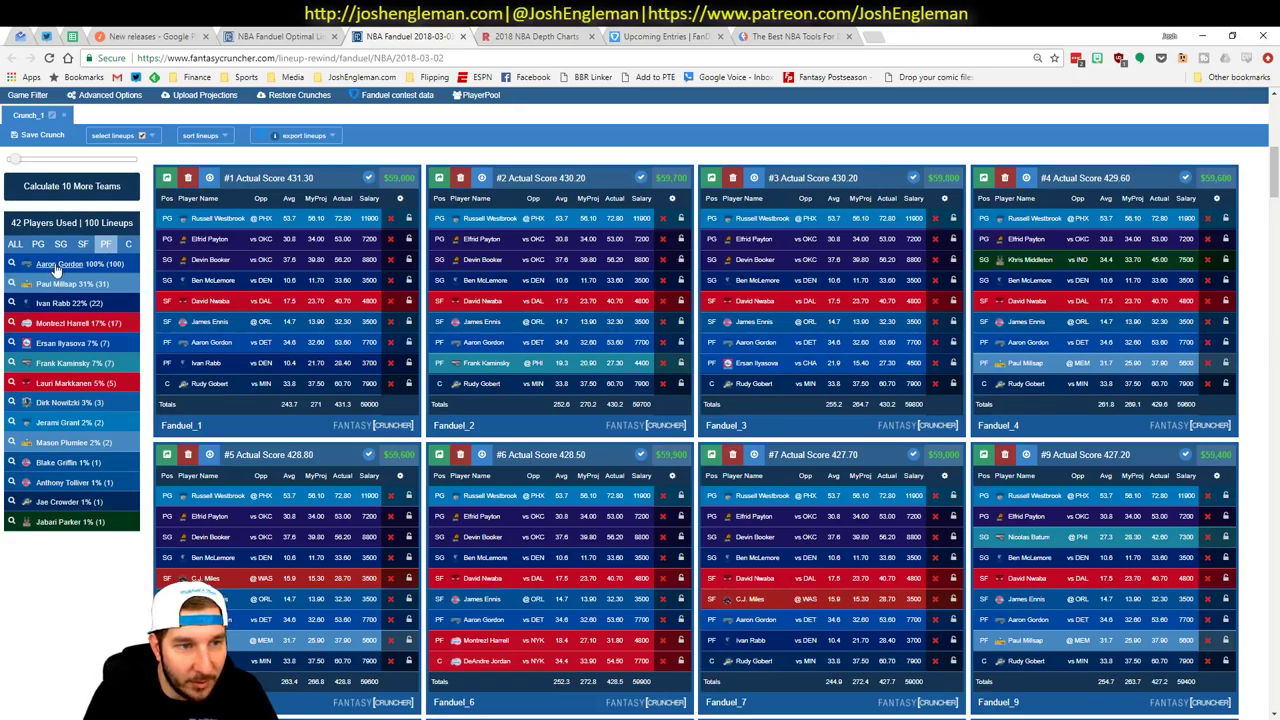
Examine Aaron Gordon's game log, from the latest game back to December 2017, and close it
{"action": "left_click", "coordinate": [57, 266]}
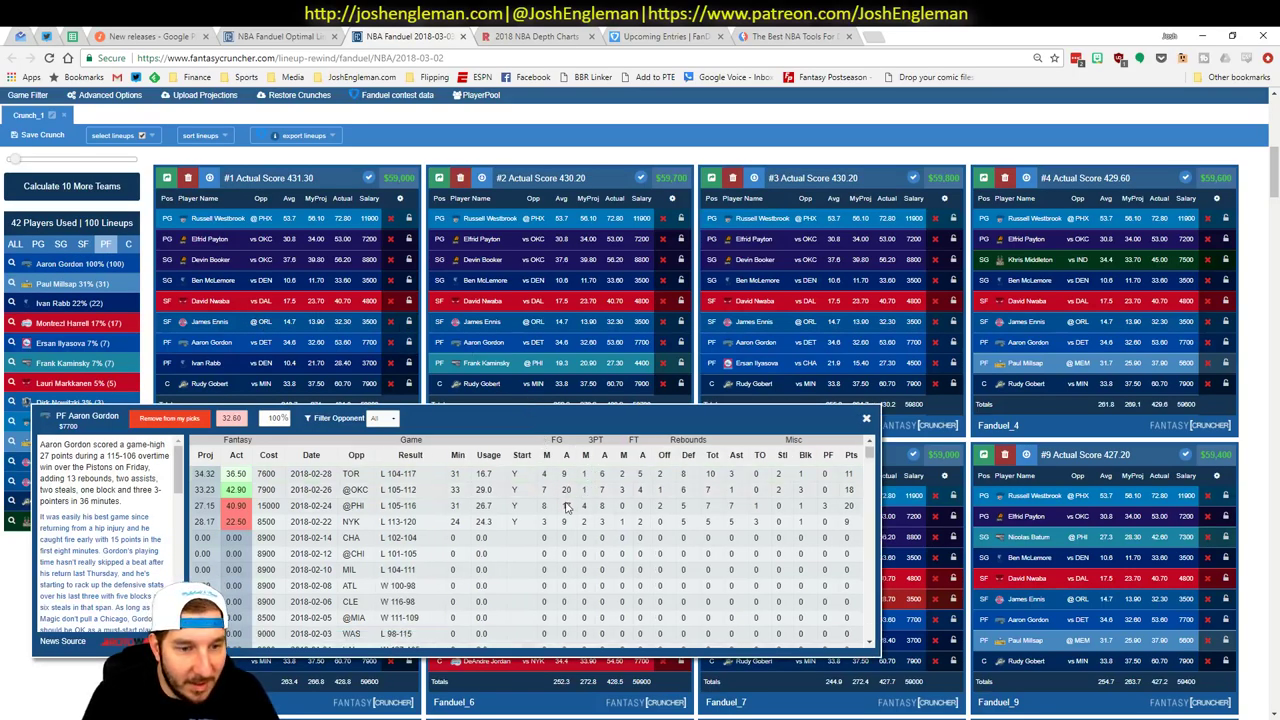
{"action": "scroll", "coordinate": [566, 507], "scroll_direction": "down", "scroll_amount": 3}
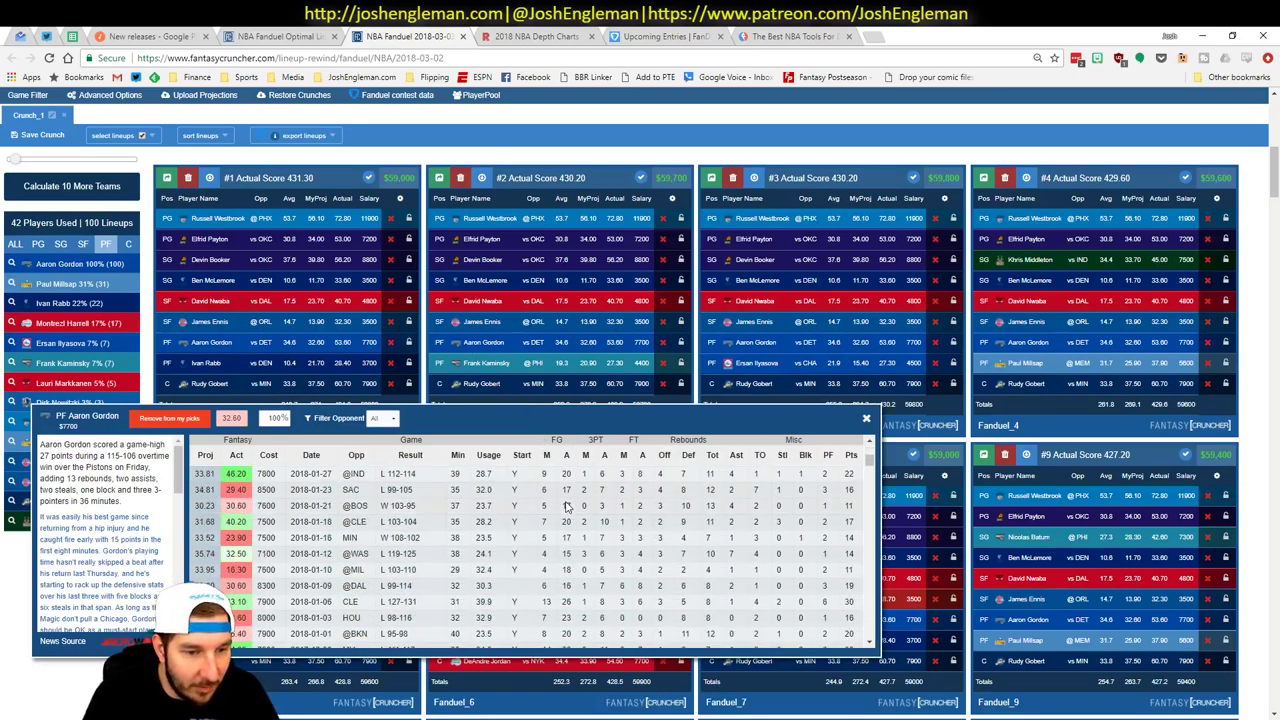
{"action": "scroll", "coordinate": [566, 507], "scroll_direction": "down", "scroll_amount": 1}
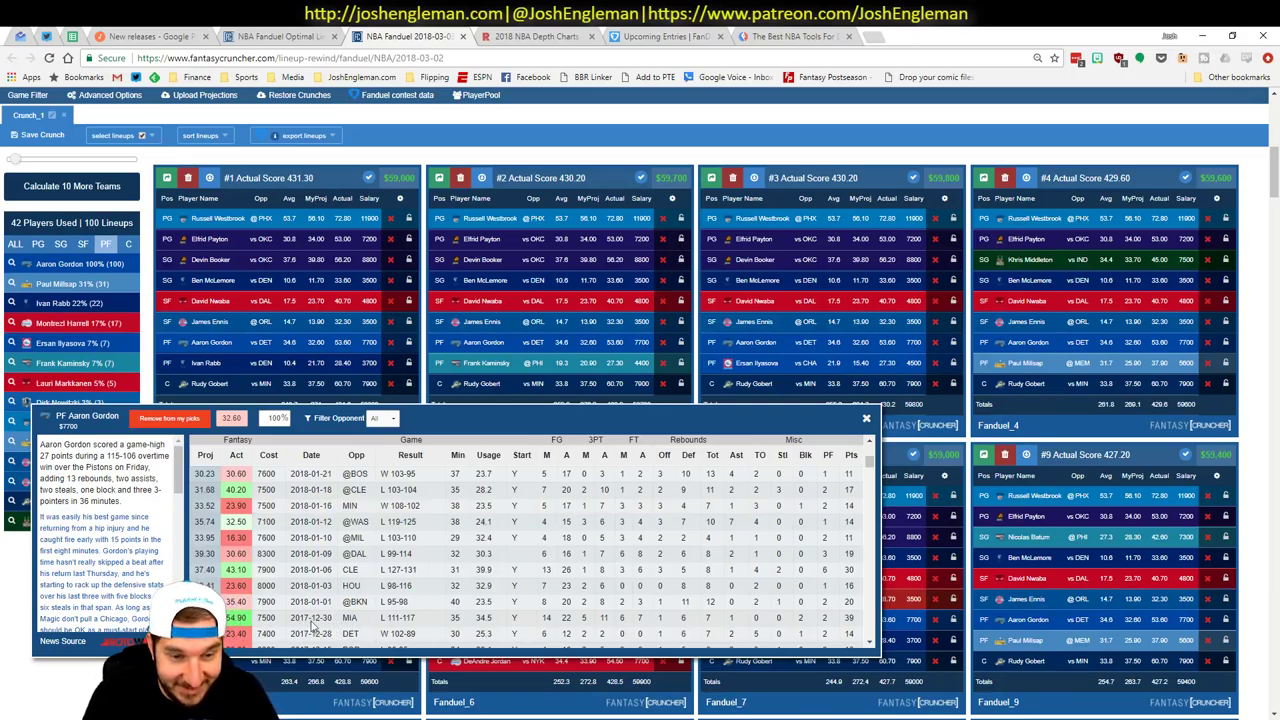
{"action": "scroll", "coordinate": [423, 595], "scroll_direction": "up", "scroll_amount": 2}
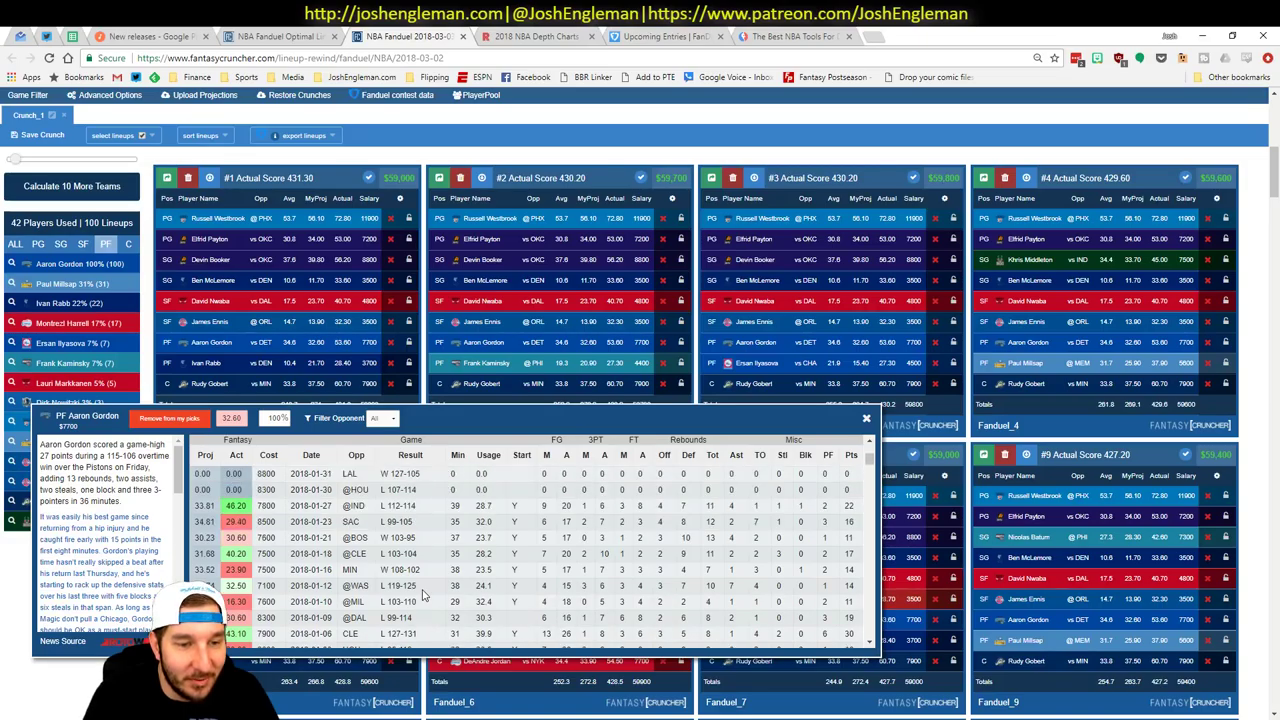
{"action": "scroll", "coordinate": [423, 595], "scroll_direction": "up", "scroll_amount": 5}
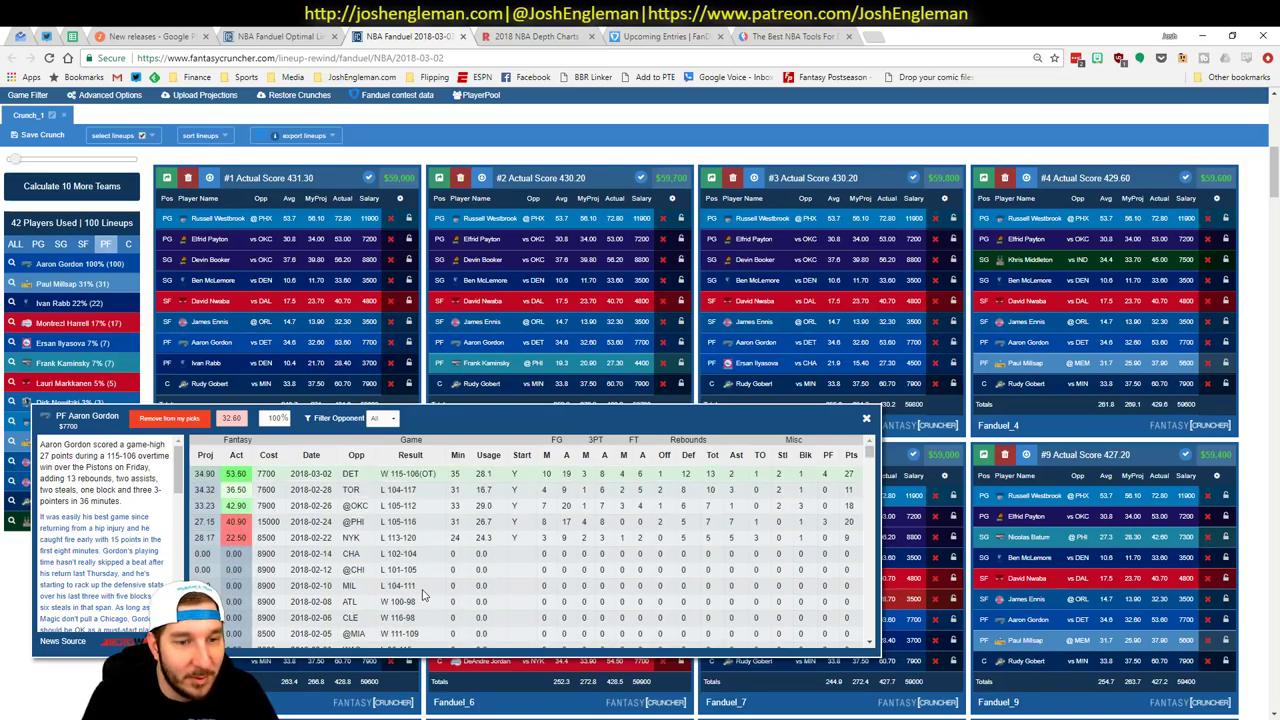
{"action": "left_click", "coordinate": [868, 420]}
Bring up the NBA depth charts page, and return to the 2018.03.03.xlsm workbook in Excel
{"action": "left_click", "coordinate": [527, 36]}
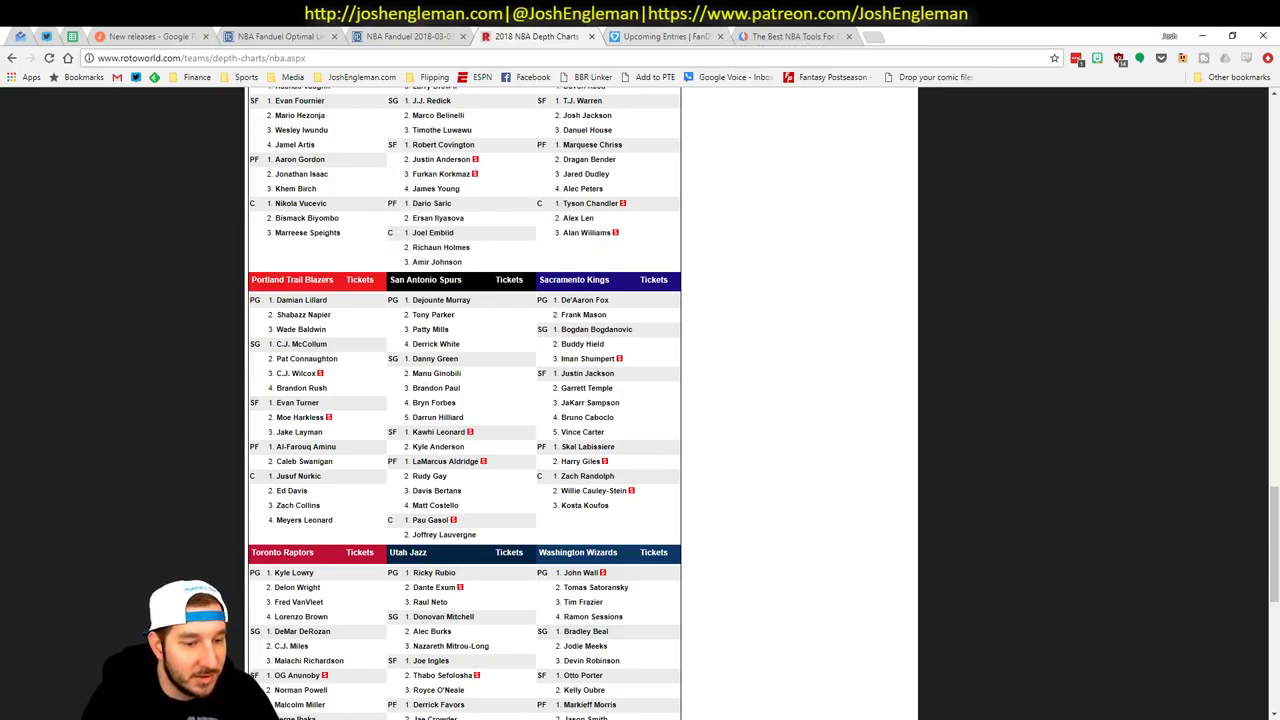
{"action": "key", "text": "alt+Tab"}
{"action": "left_click", "coordinate": [1011, 398]}
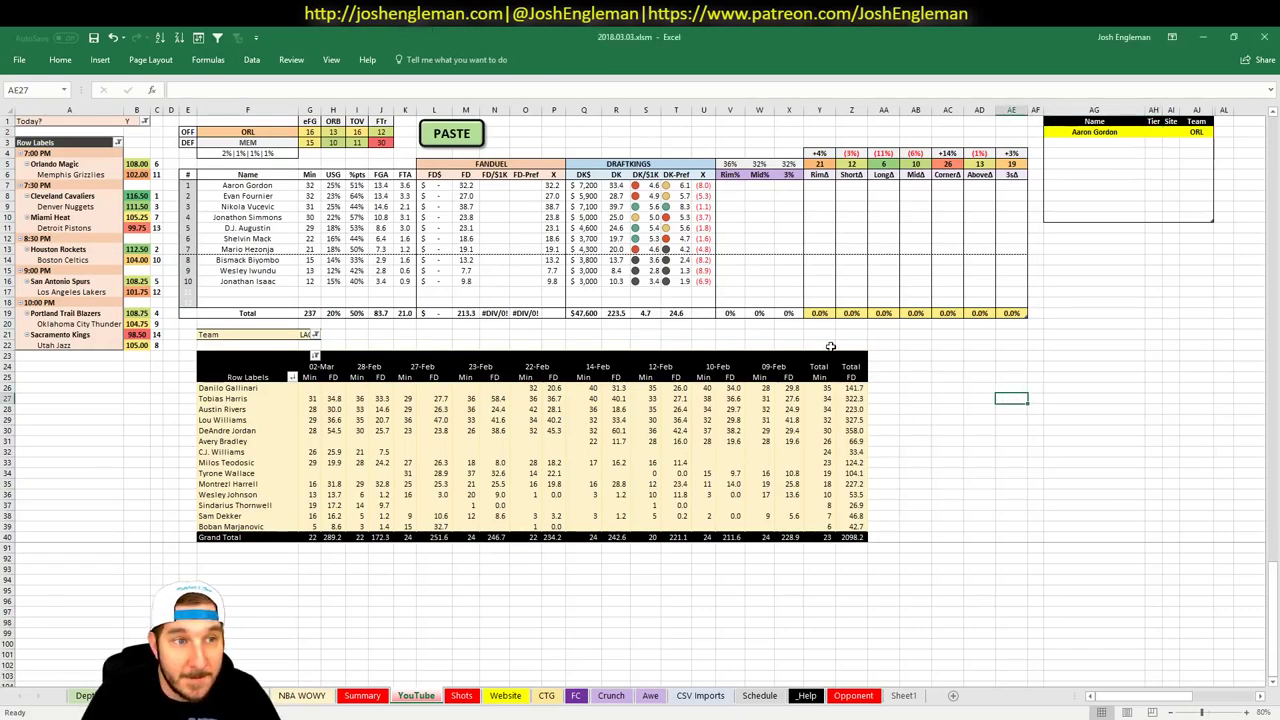
{"action": "left_click", "coordinate": [172, 176]}
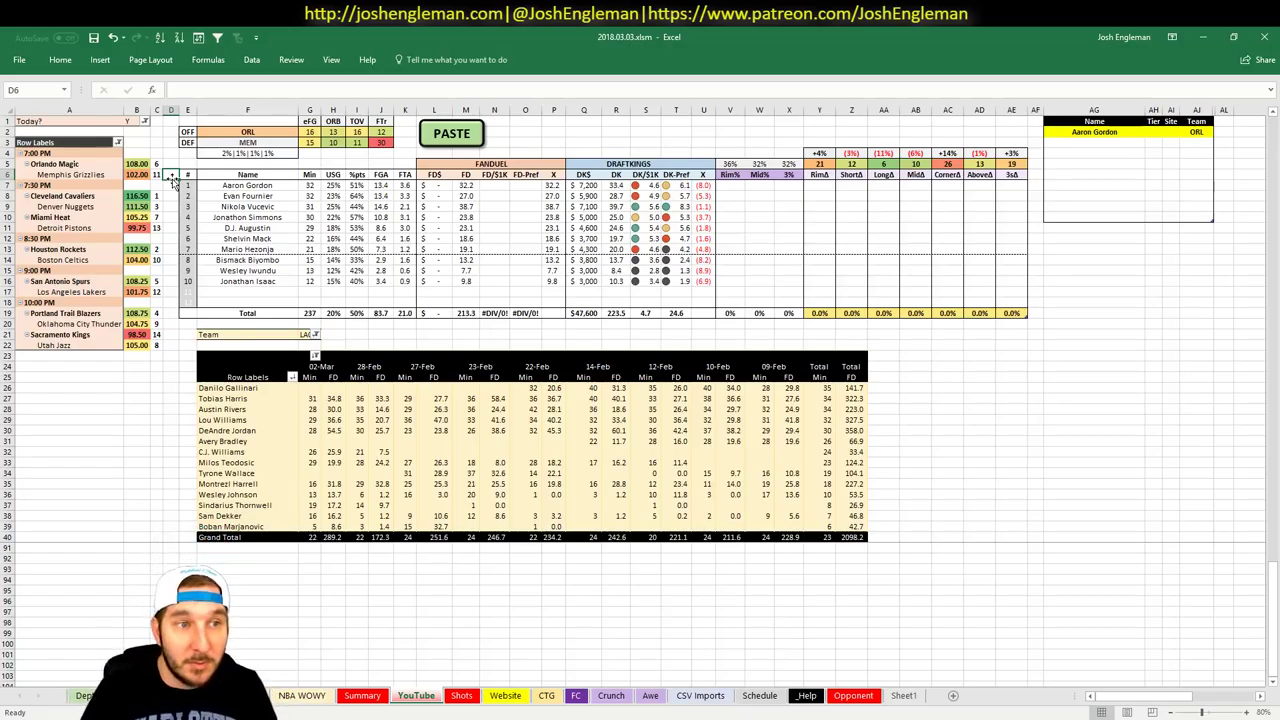
{"action": "left_click", "coordinate": [1085, 155]}
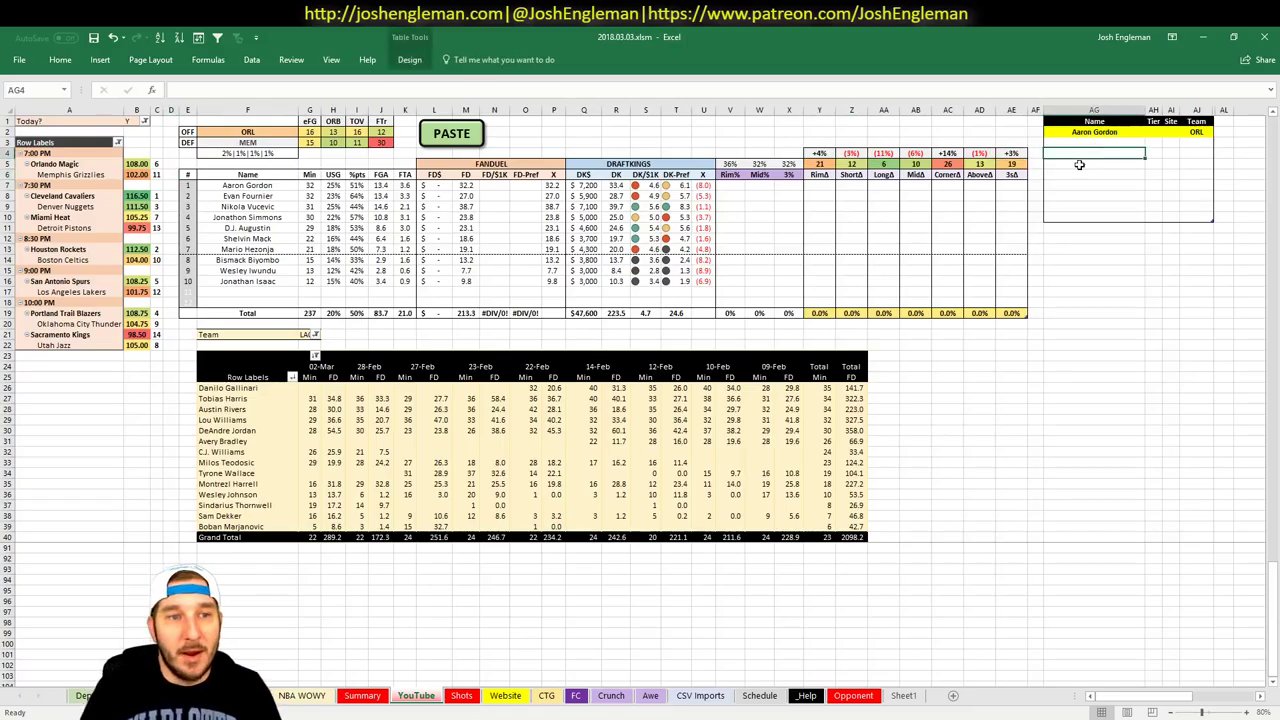
Refresh the recent-games pivot table and set its Team filter to ORL
{"action": "left_click", "coordinate": [309, 335]}
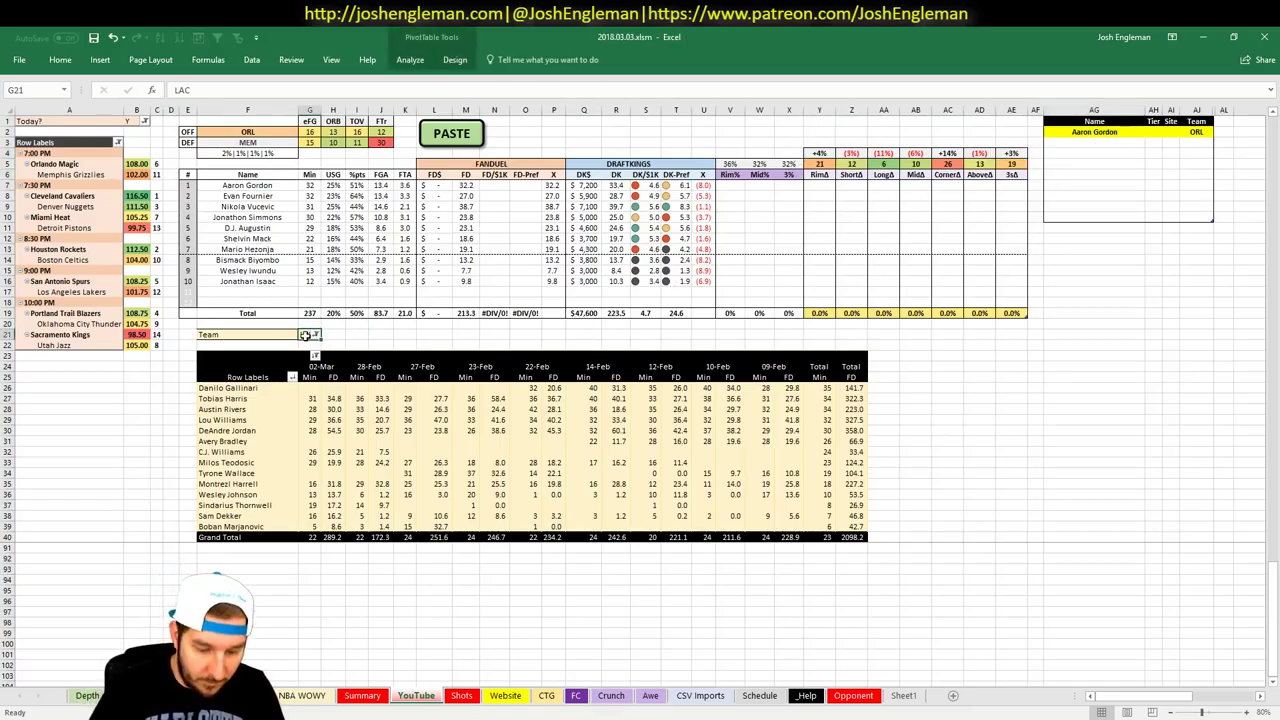
{"action": "right_click", "coordinate": [383, 484]}
{"action": "left_click", "coordinate": [438, 540]}
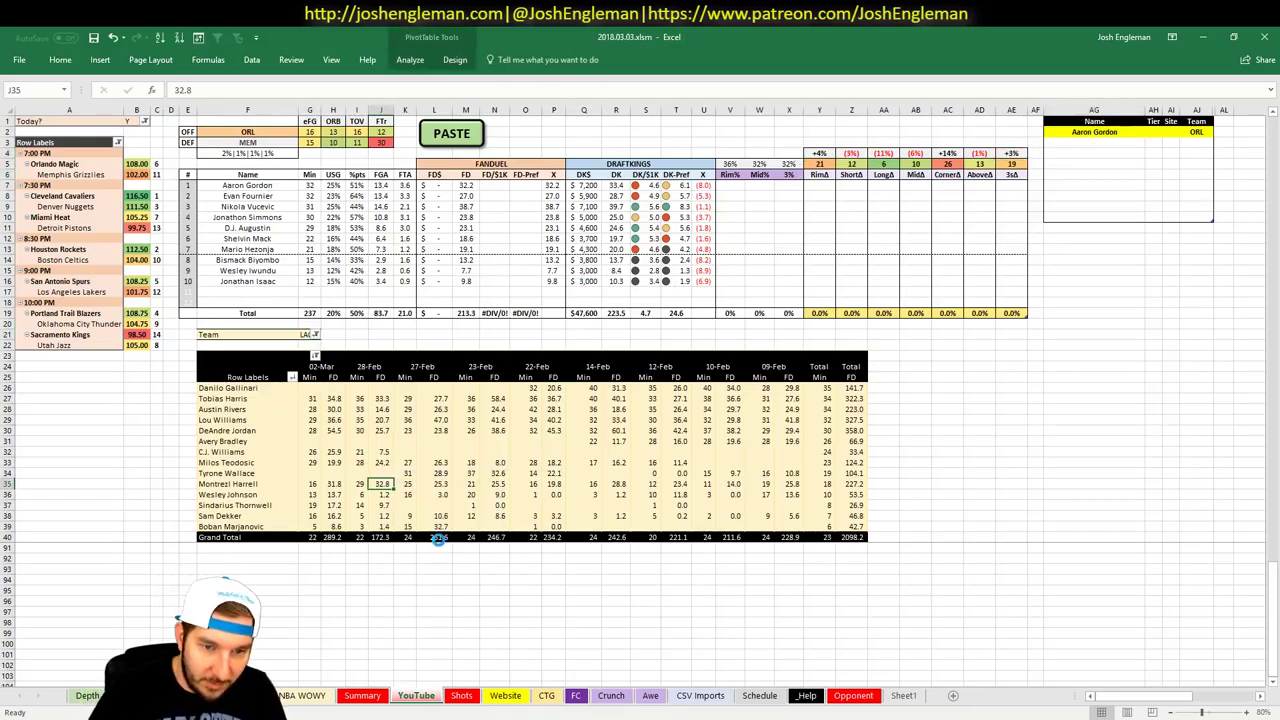
{"action": "left_click", "coordinate": [309, 335]}
{"action": "type", "text": "ORL"}
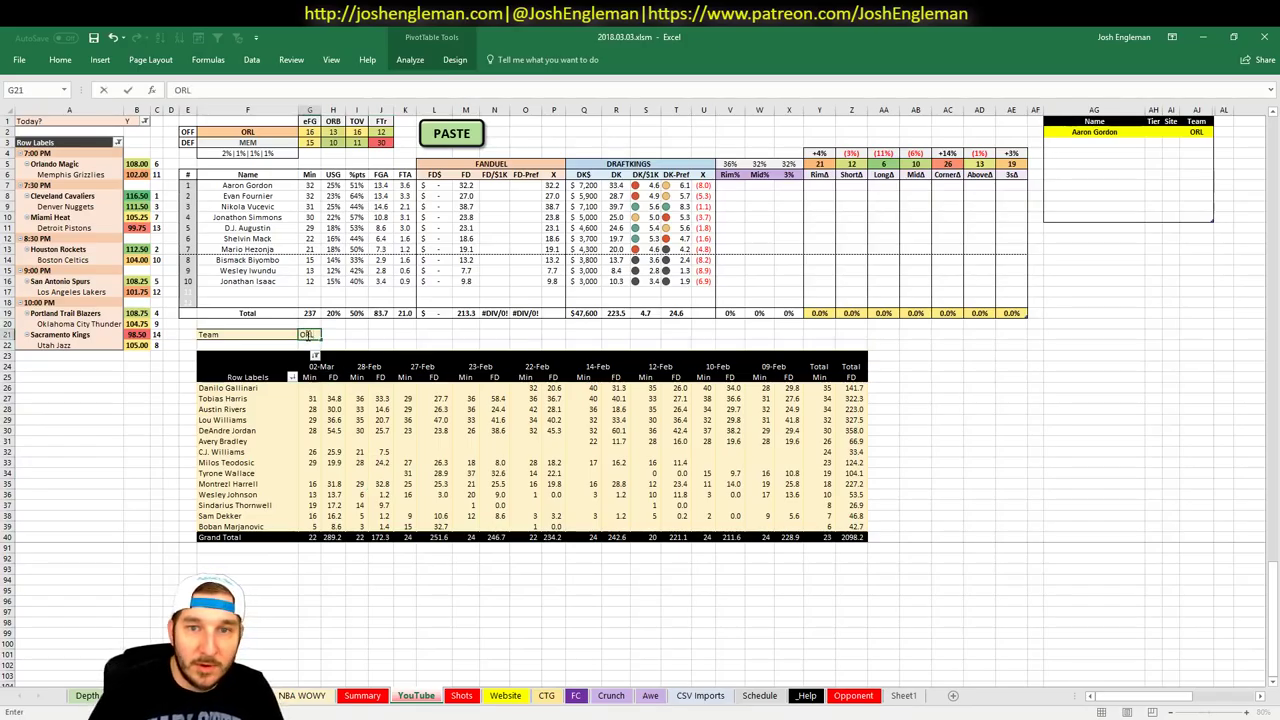
{"action": "key", "text": "Return"}
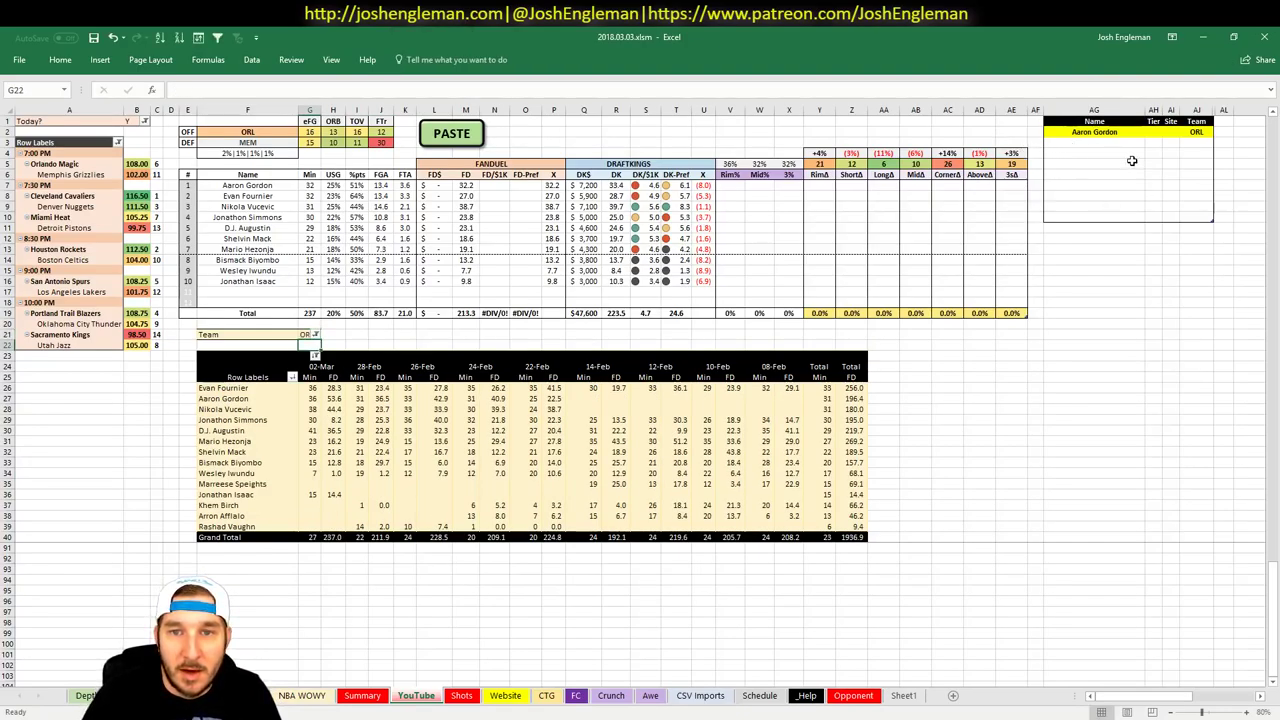
{"action": "left_click", "coordinate": [1152, 132]}
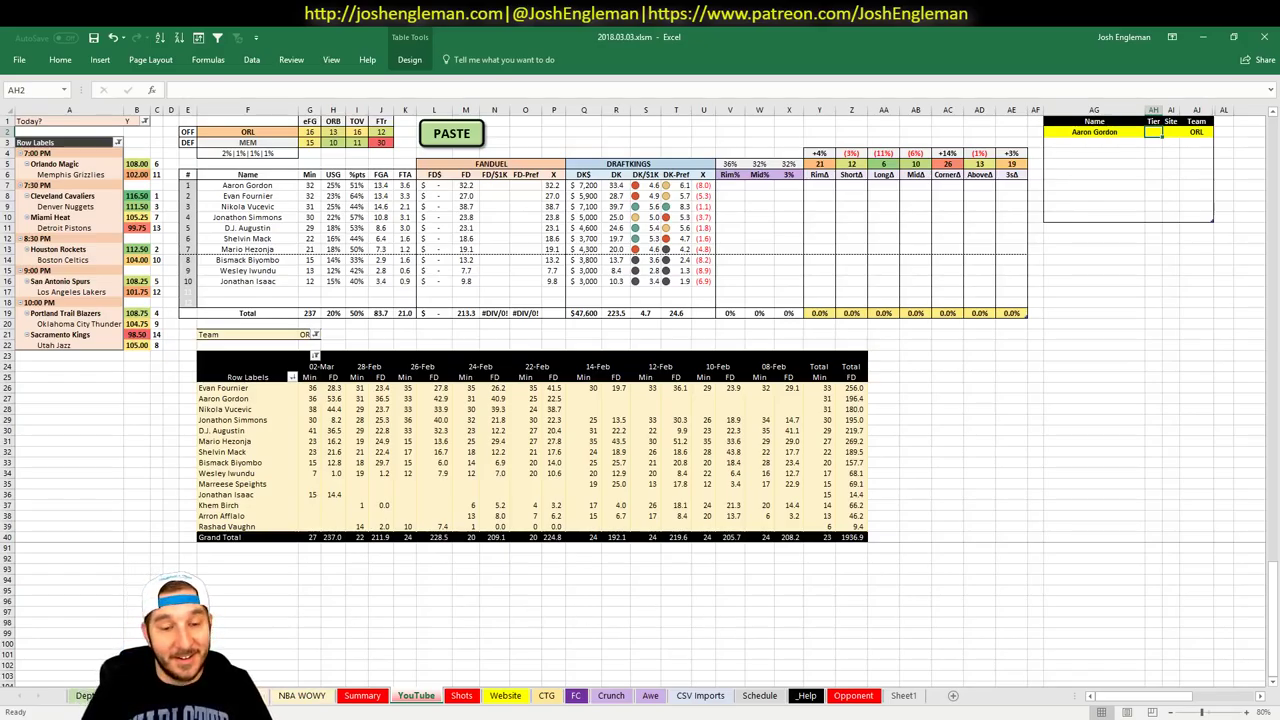
{"action": "left_click", "coordinate": [78, 682]}
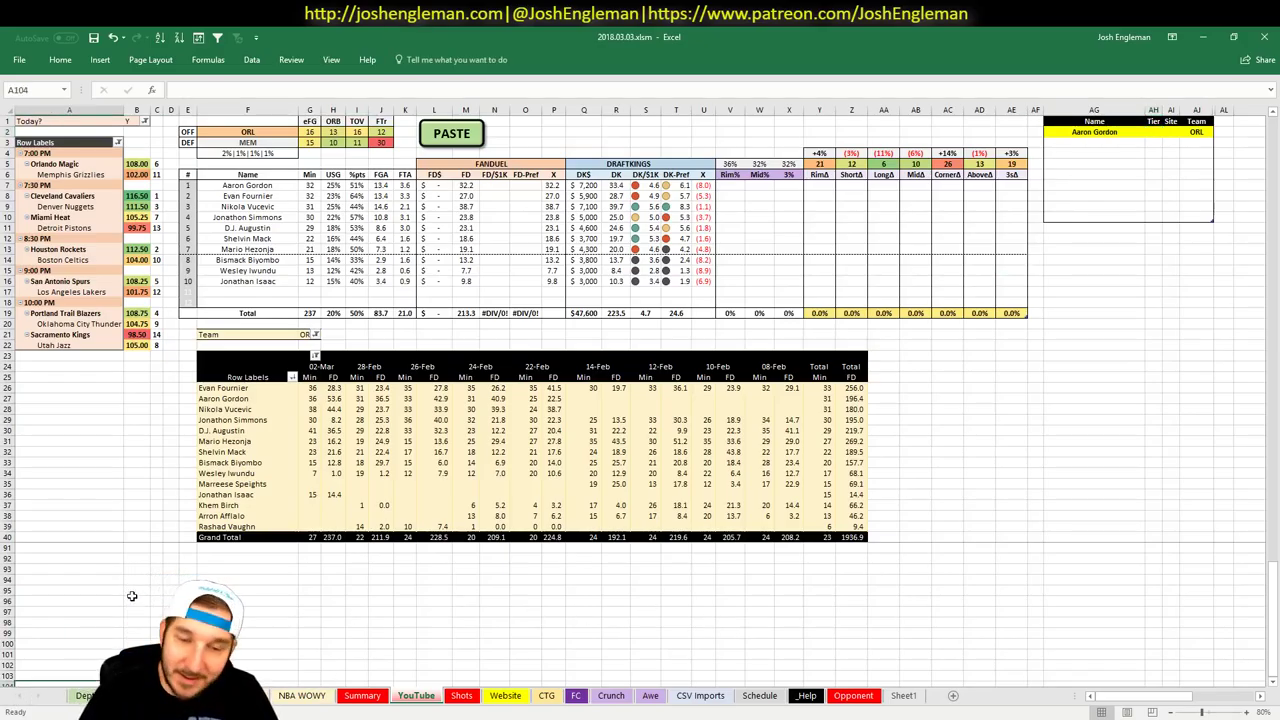
{"action": "left_click", "coordinate": [1154, 132]}
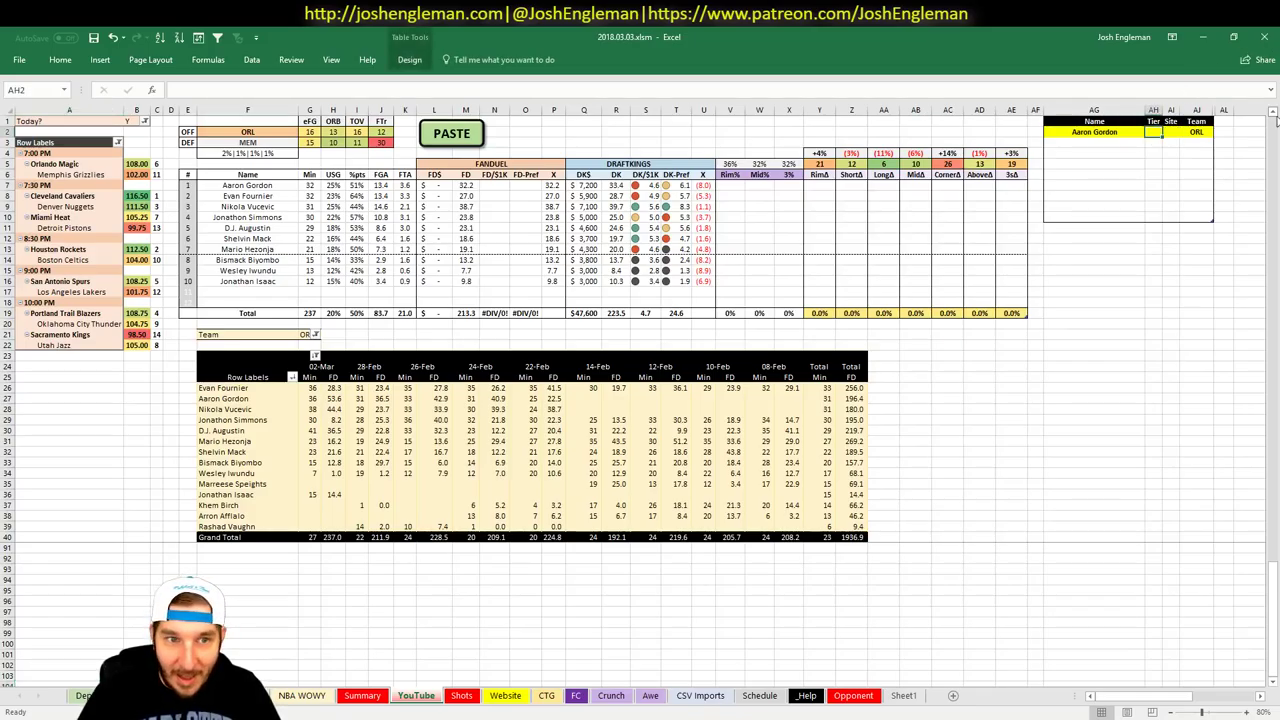
{"action": "left_click", "coordinate": [652, 134]}
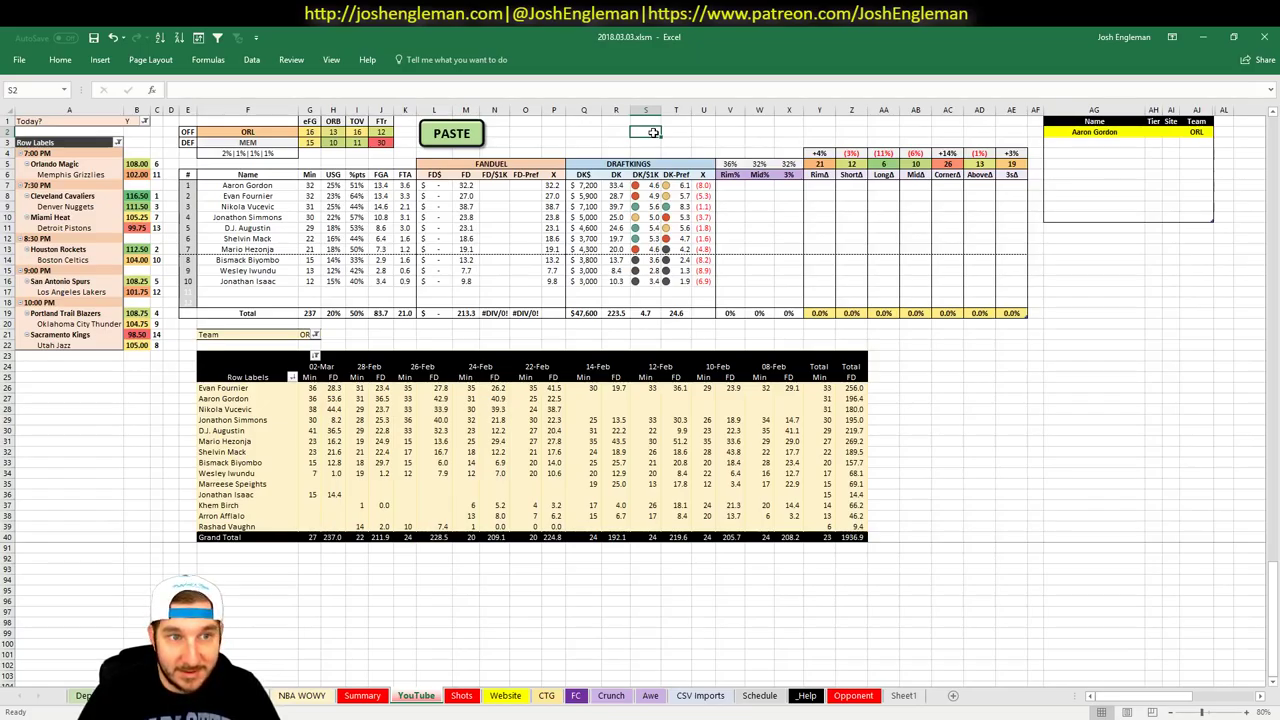
{"action": "left_click", "coordinate": [853, 133]}
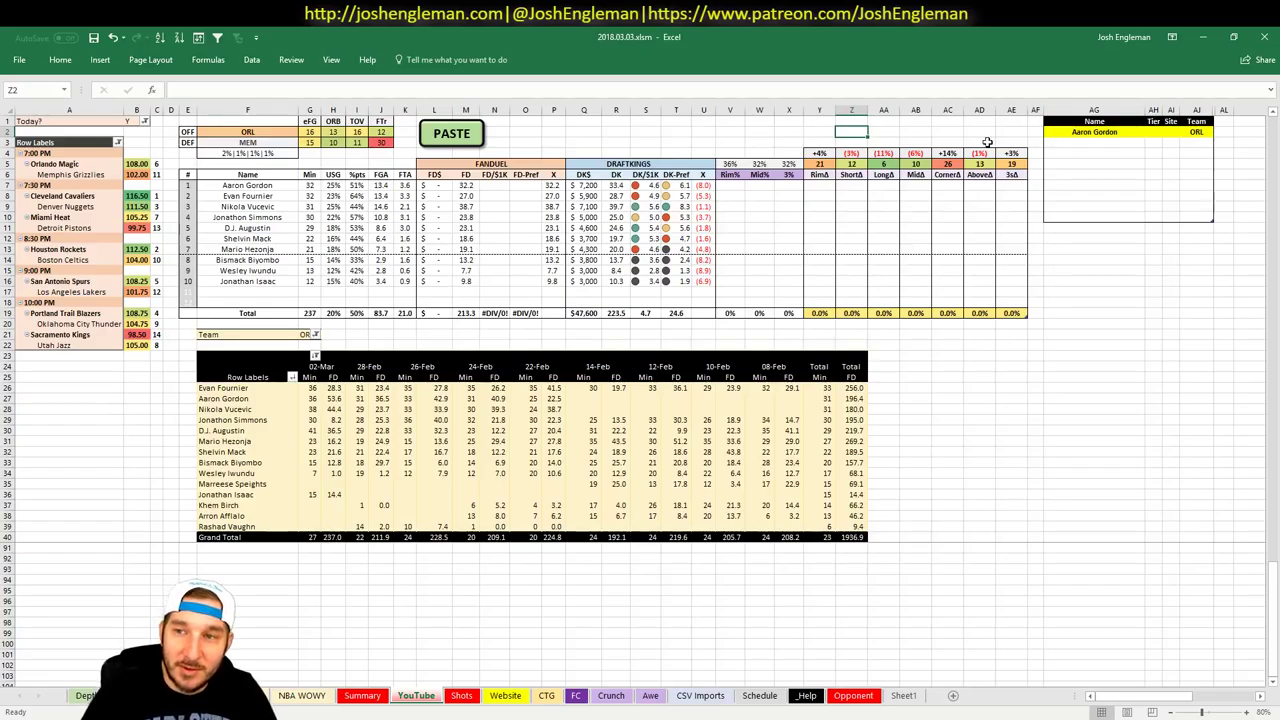
{"action": "left_click", "coordinate": [1110, 133]}
Set Aaron Gordon's tier to 4 and site to DK in the player picks table, and move to the next name row
{"action": "left_click", "coordinate": [1152, 130]}
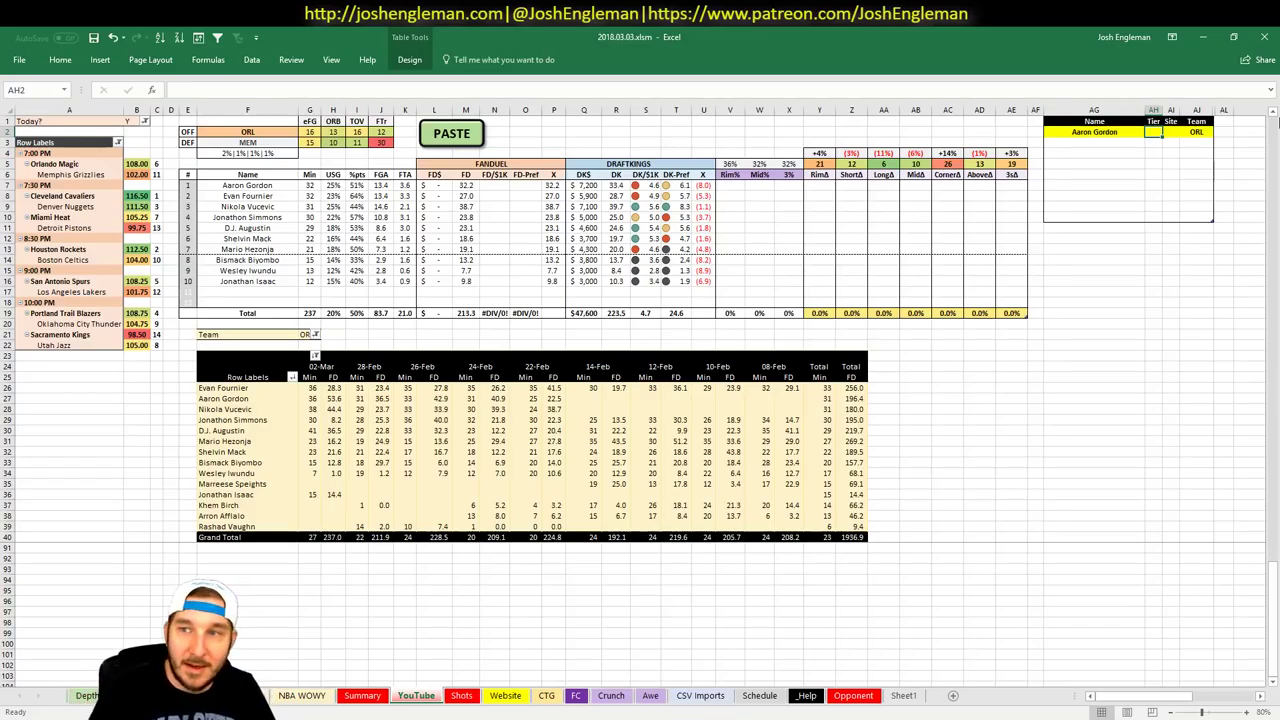
{"action": "type", "text": "4"}
{"action": "key", "text": "Tab"}
{"action": "type", "text": "DK"}
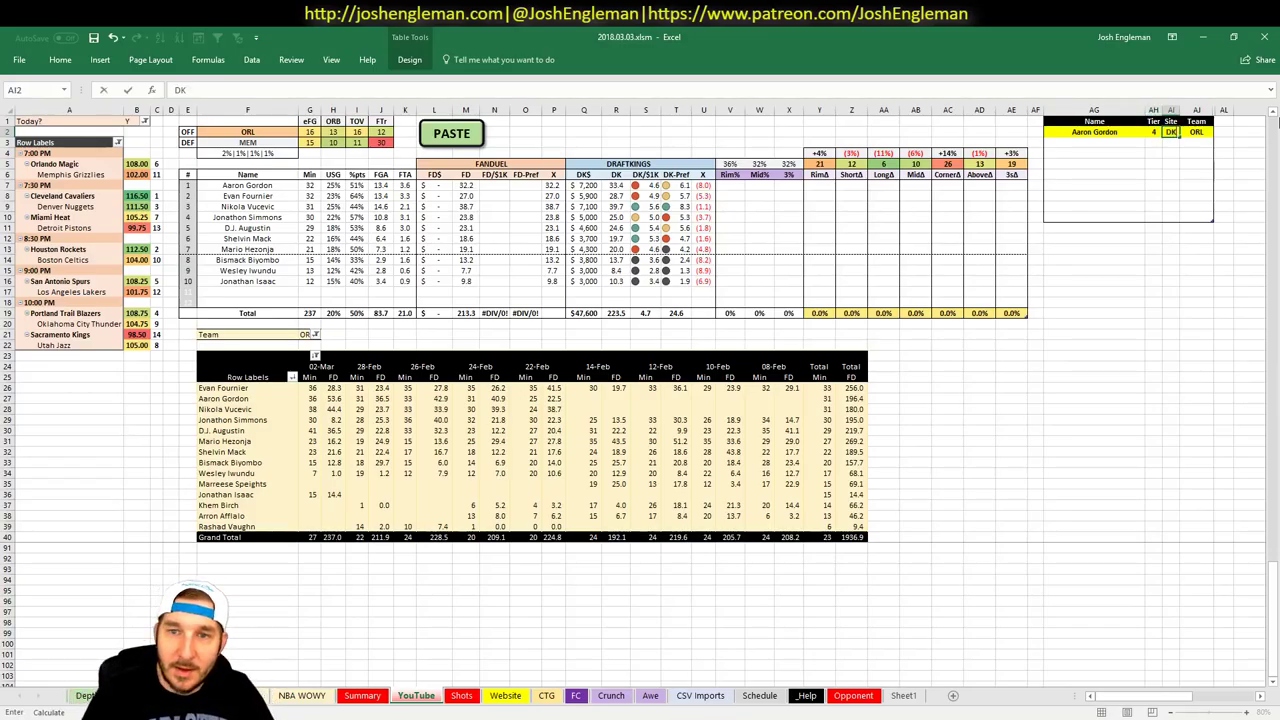
{"action": "key", "text": "Return"}
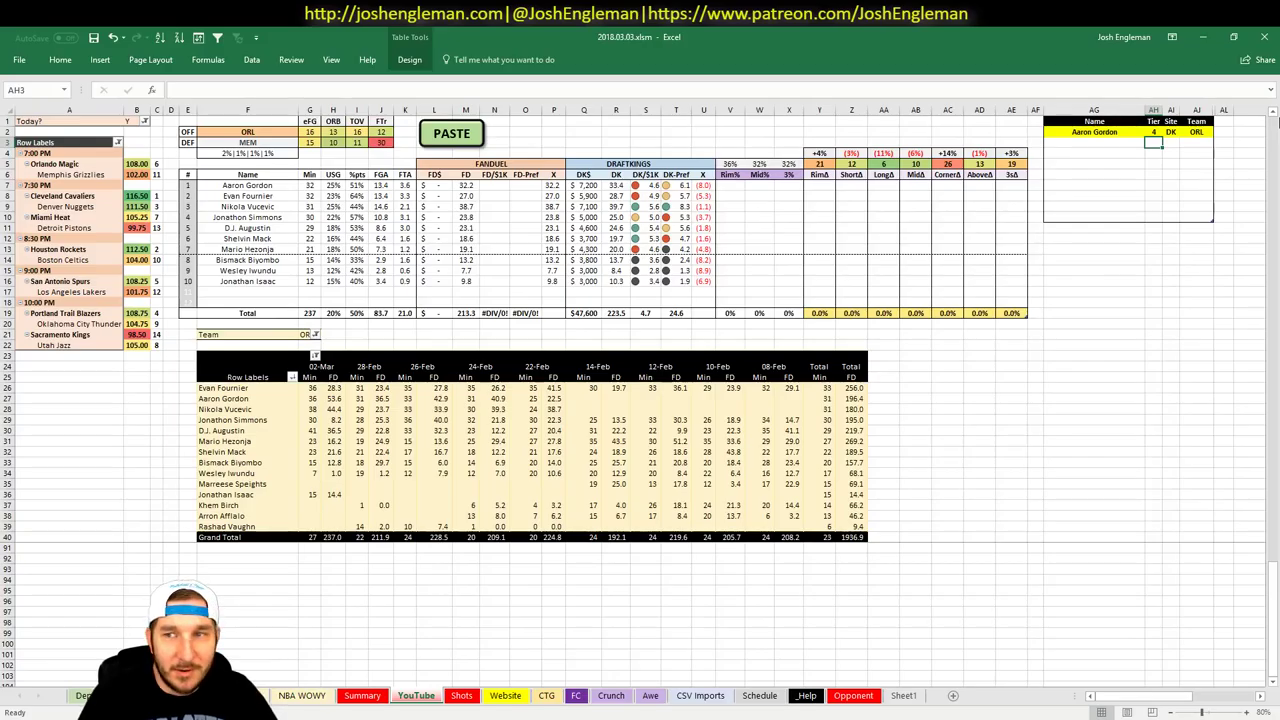
{"action": "key", "text": "Left"}
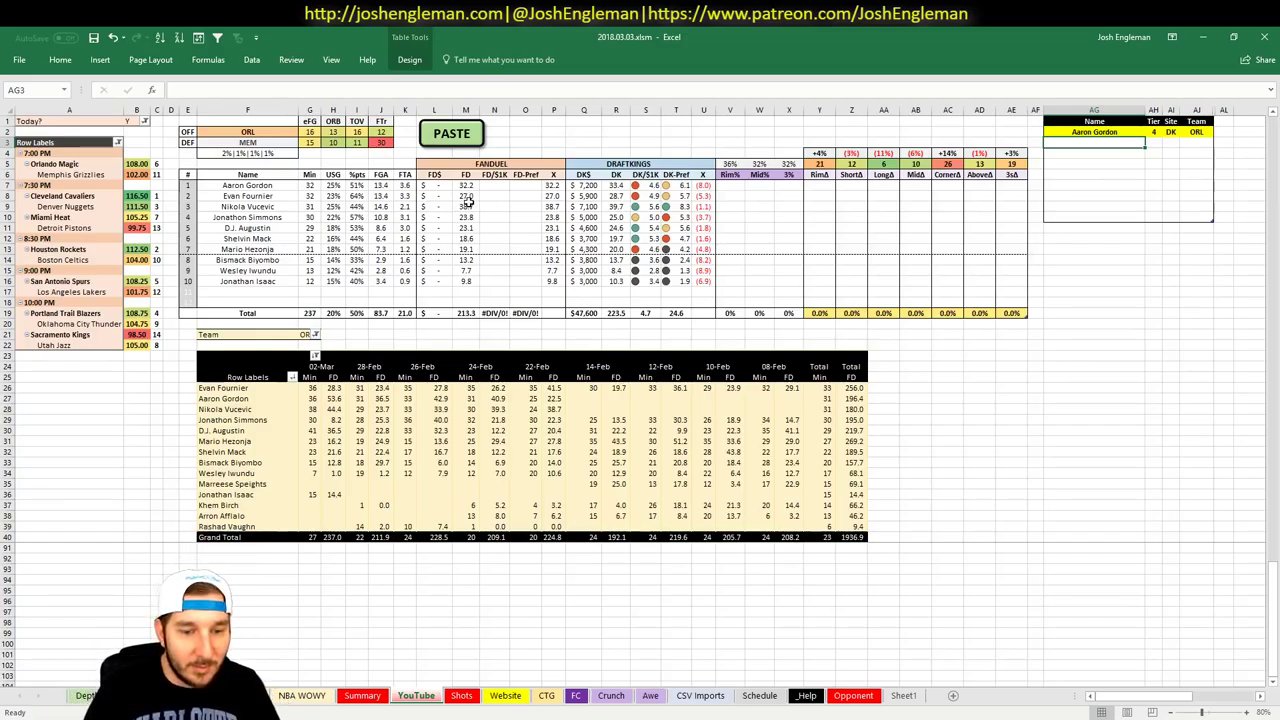
Examine the player matchup rankings sheet in the workbook, with its DvP, Big, Dud and Z-score columns, from point guards down to centers
{"action": "left_click", "coordinate": [362, 696]}
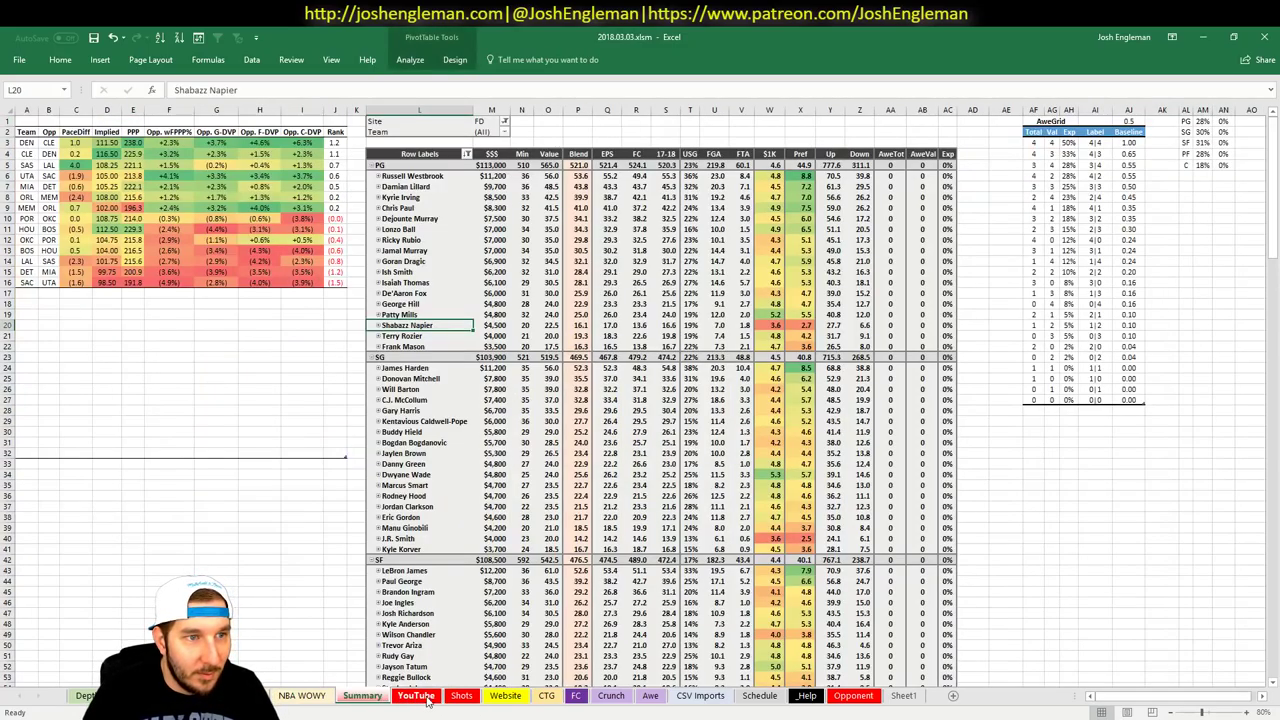
{"action": "left_click", "coordinate": [300, 696]}
{"action": "left_click", "coordinate": [421, 483]}
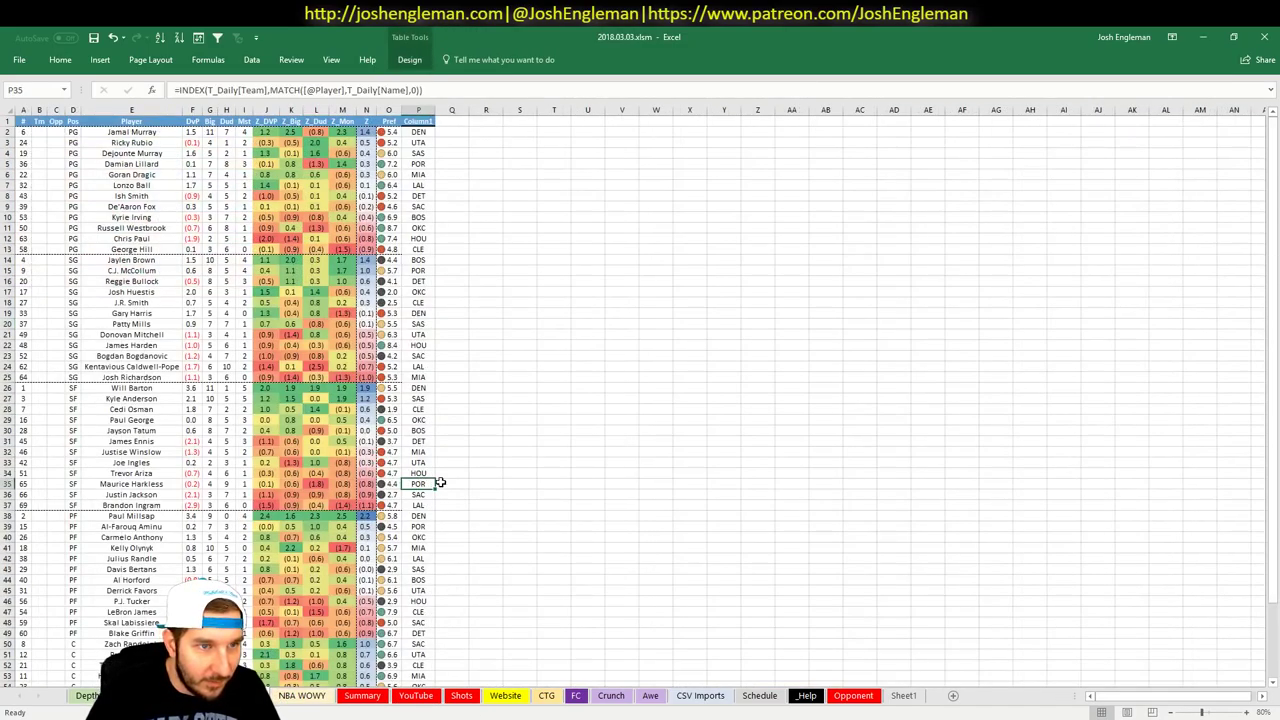
{"action": "scroll", "coordinate": [73, 408], "scroll_direction": "down", "scroll_amount": 7}
{"action": "scroll", "coordinate": [286, 427], "scroll_direction": "up", "scroll_amount": 4}
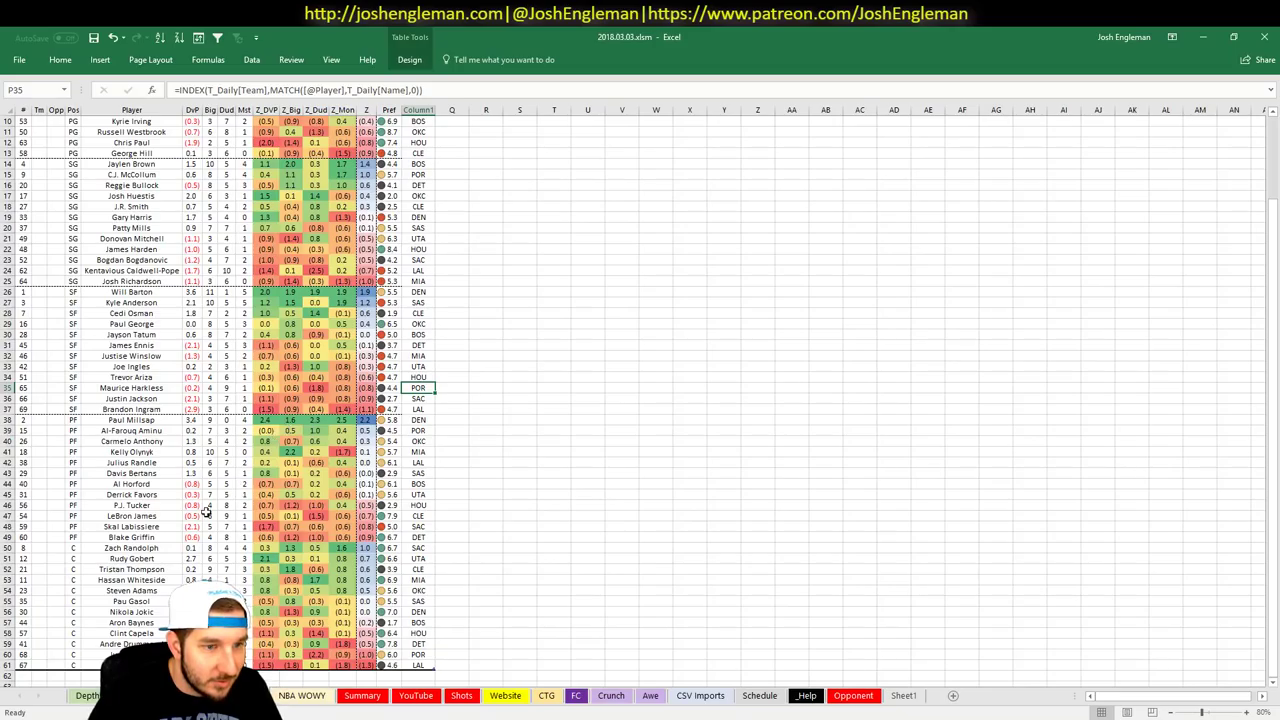
{"action": "left_click", "coordinate": [97, 537]}
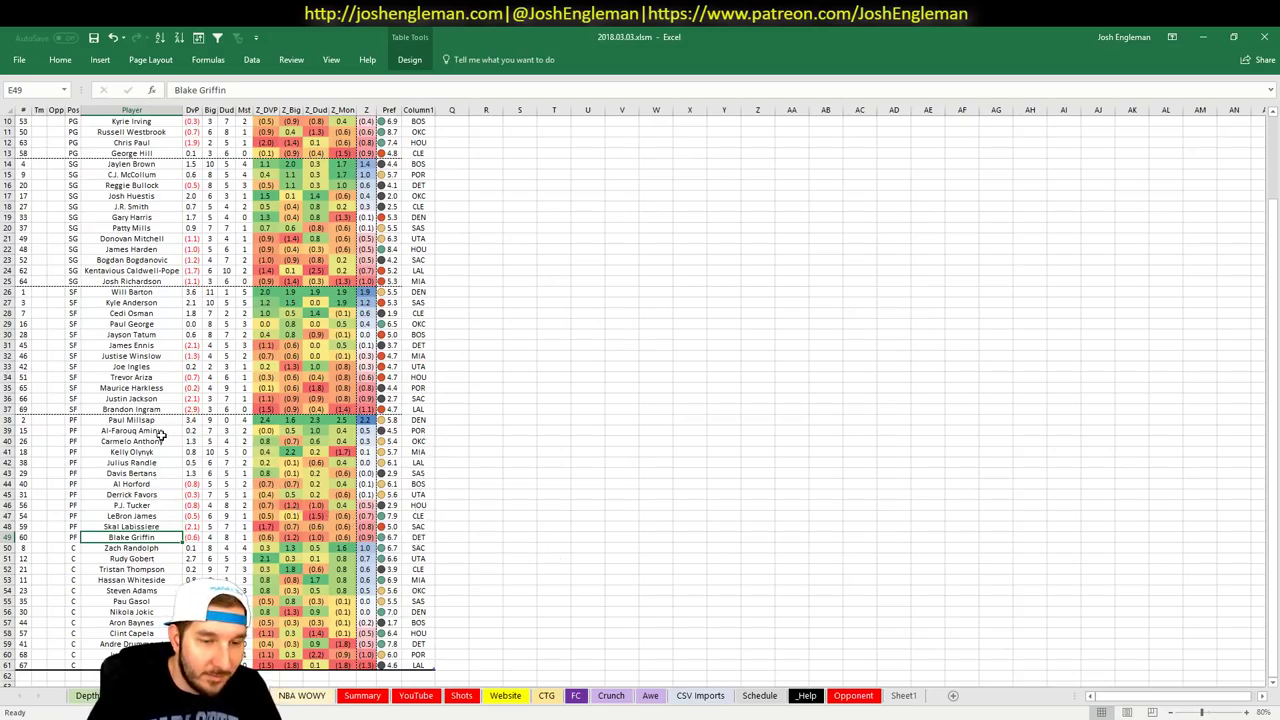
{"action": "right_click", "coordinate": [134, 549]}
{"action": "left_click", "coordinate": [794, 408]}
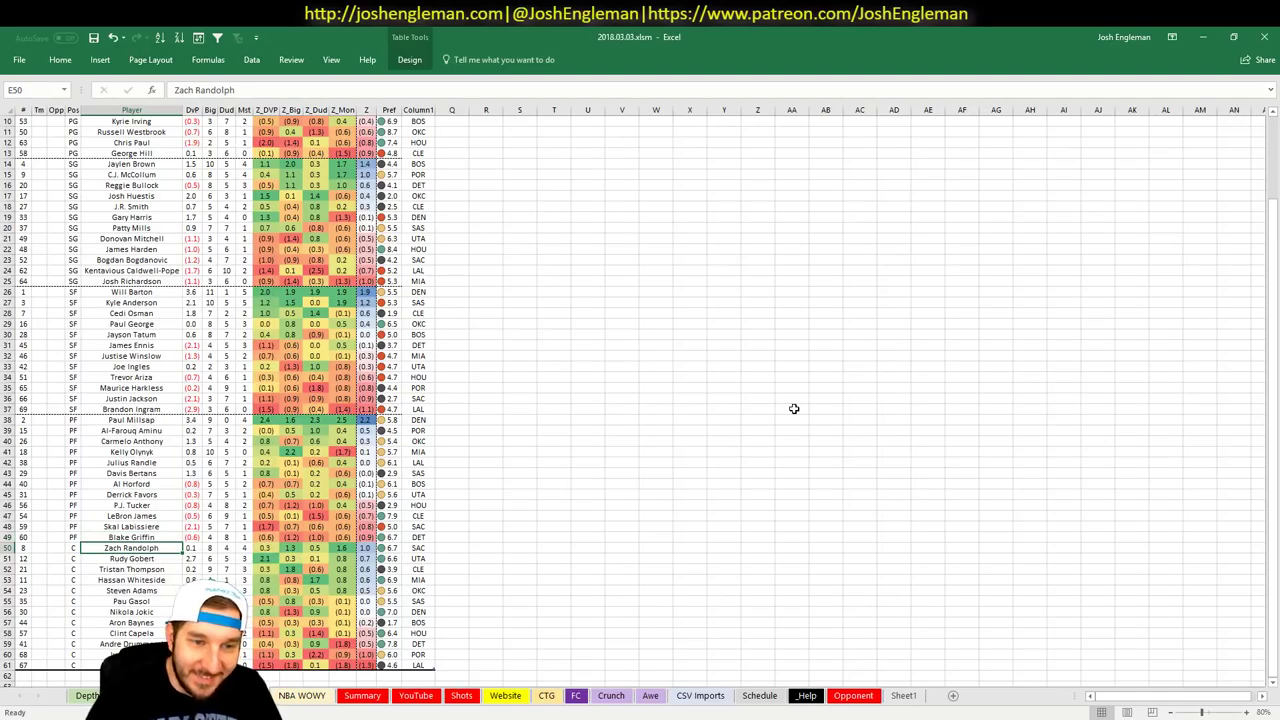
Switch to the browser's Fantasy5x5 big spots page and search it for "gordon"
{"action": "key", "text": "alt+Tab"}
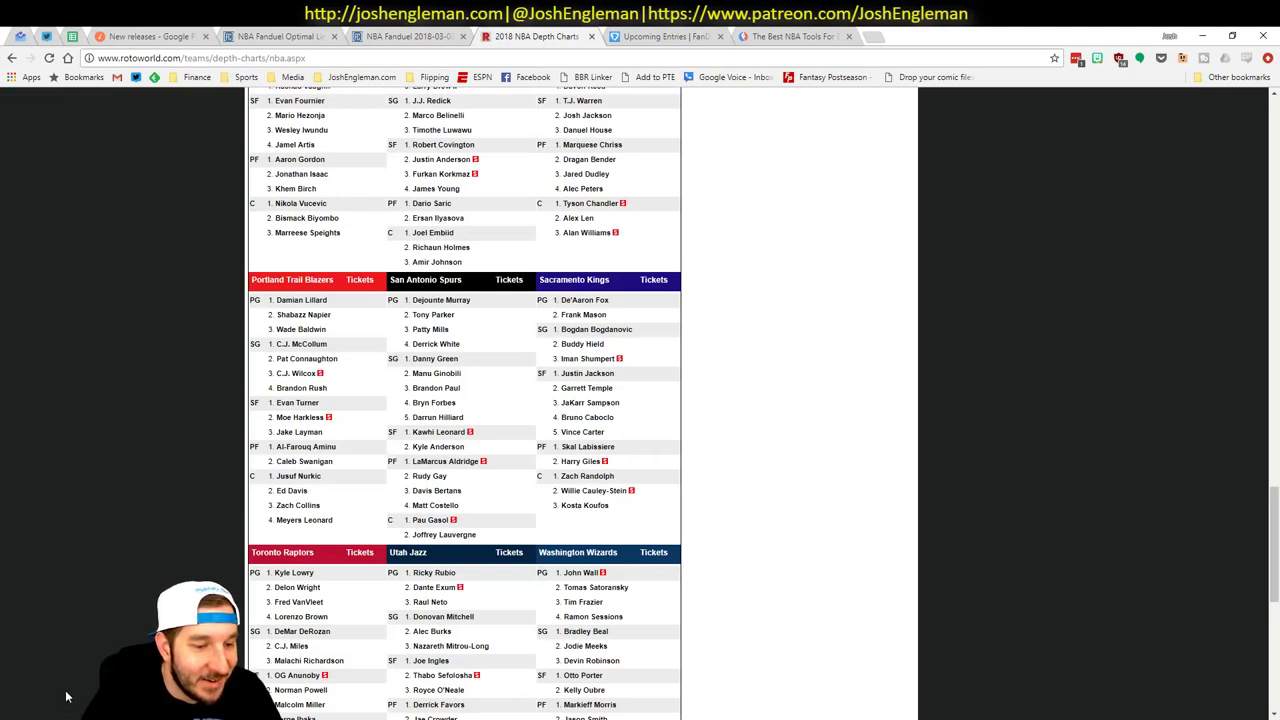
{"action": "left_click", "coordinate": [790, 36]}
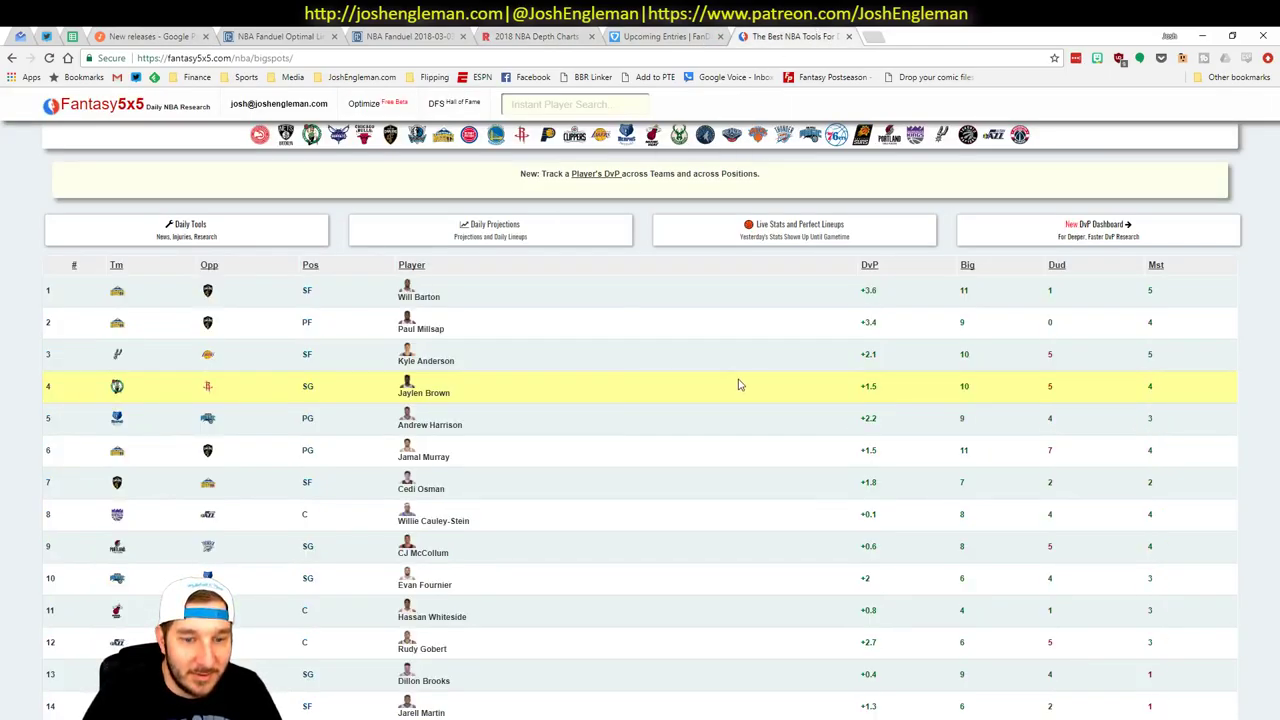
{"action": "key", "text": "ctrl+f"}
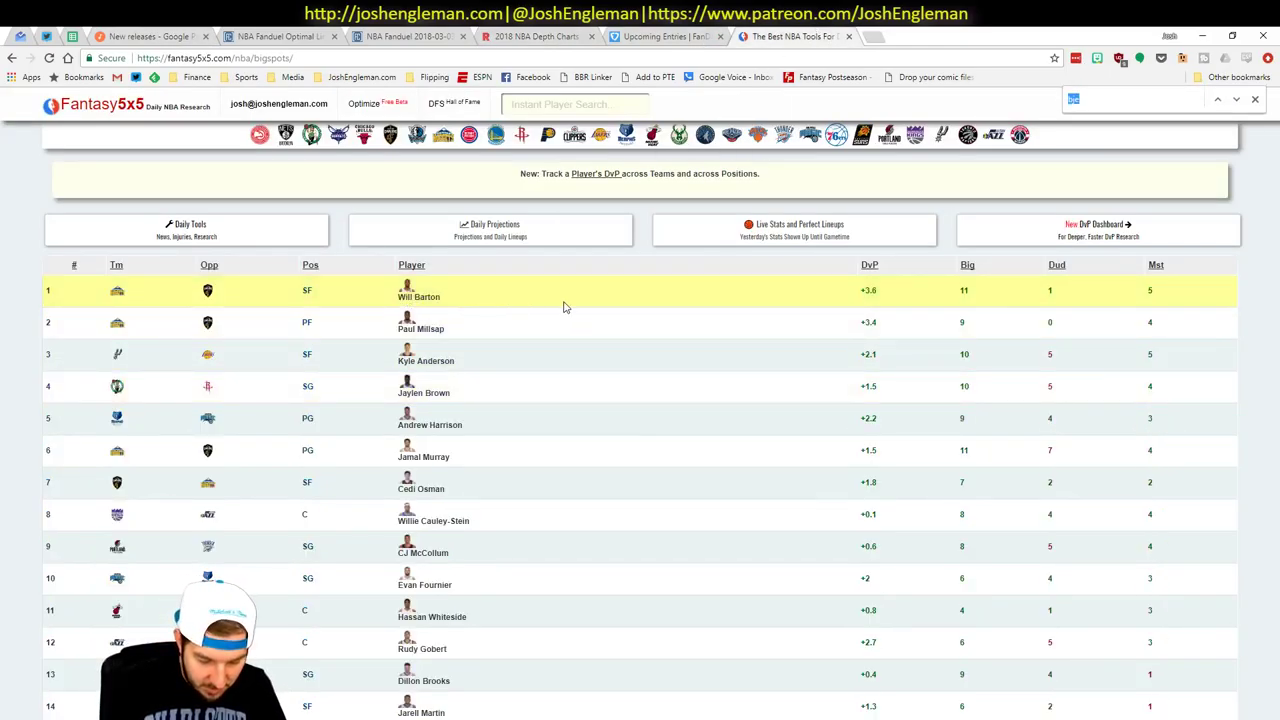
{"action": "type", "text": "gordon"}
{"action": "key", "text": "Escape"}
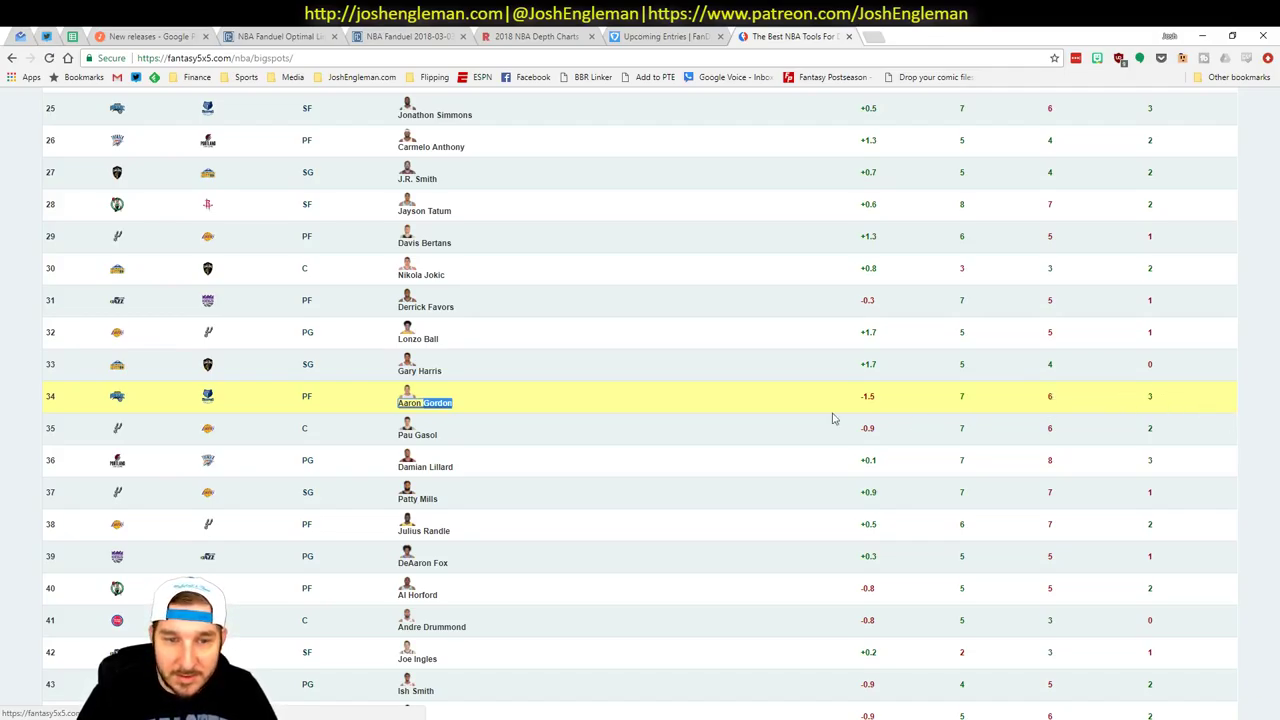
Return to the YouTube sheet of the Excel workbook and add Evan Fournier with tier 4 to the player picks table
{"action": "key", "text": "alt+Tab"}
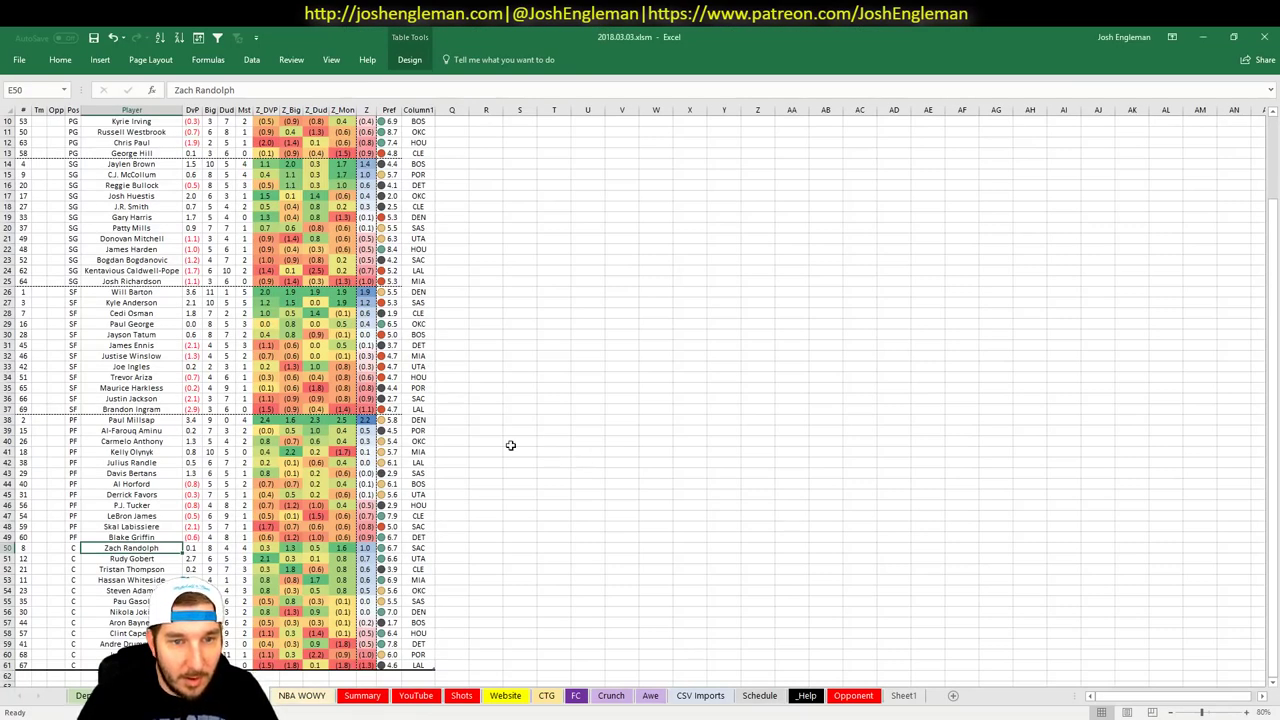
{"action": "left_click", "coordinate": [362, 697]}
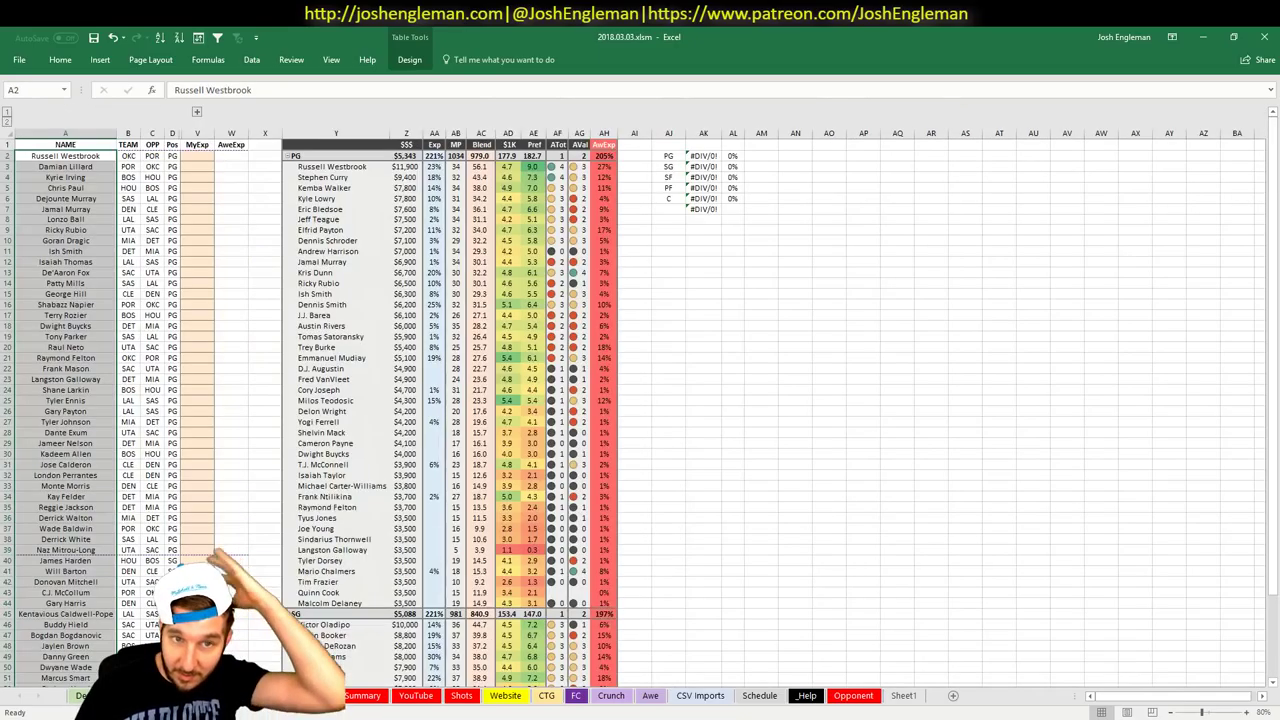
{"action": "left_click", "coordinate": [416, 696]}
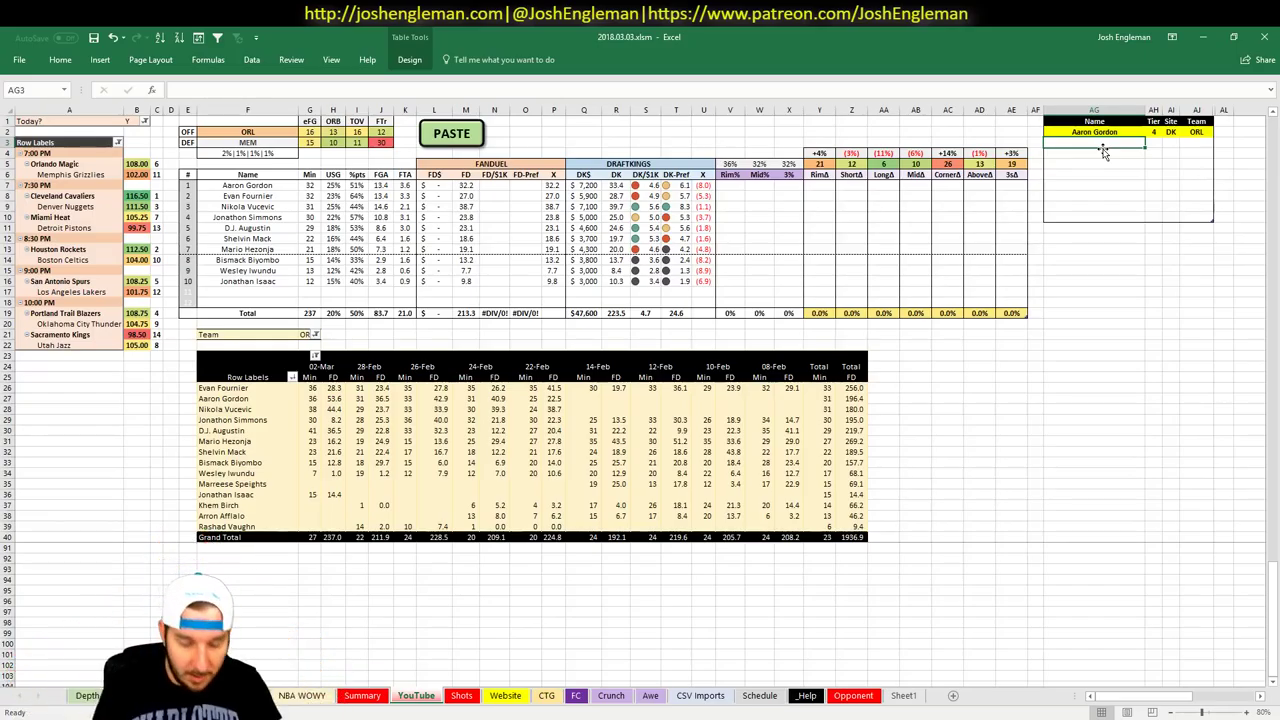
{"action": "type", "text": "Evan Fournier"}
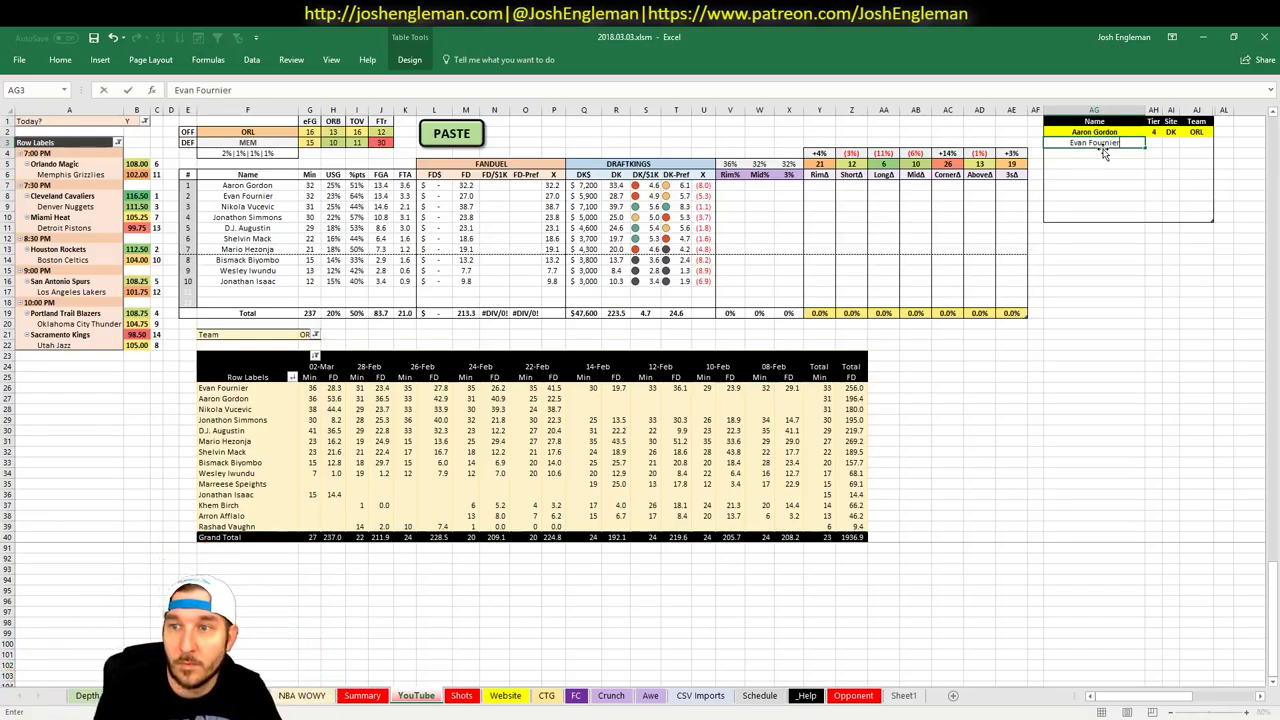
{"action": "key", "text": "Tab"}
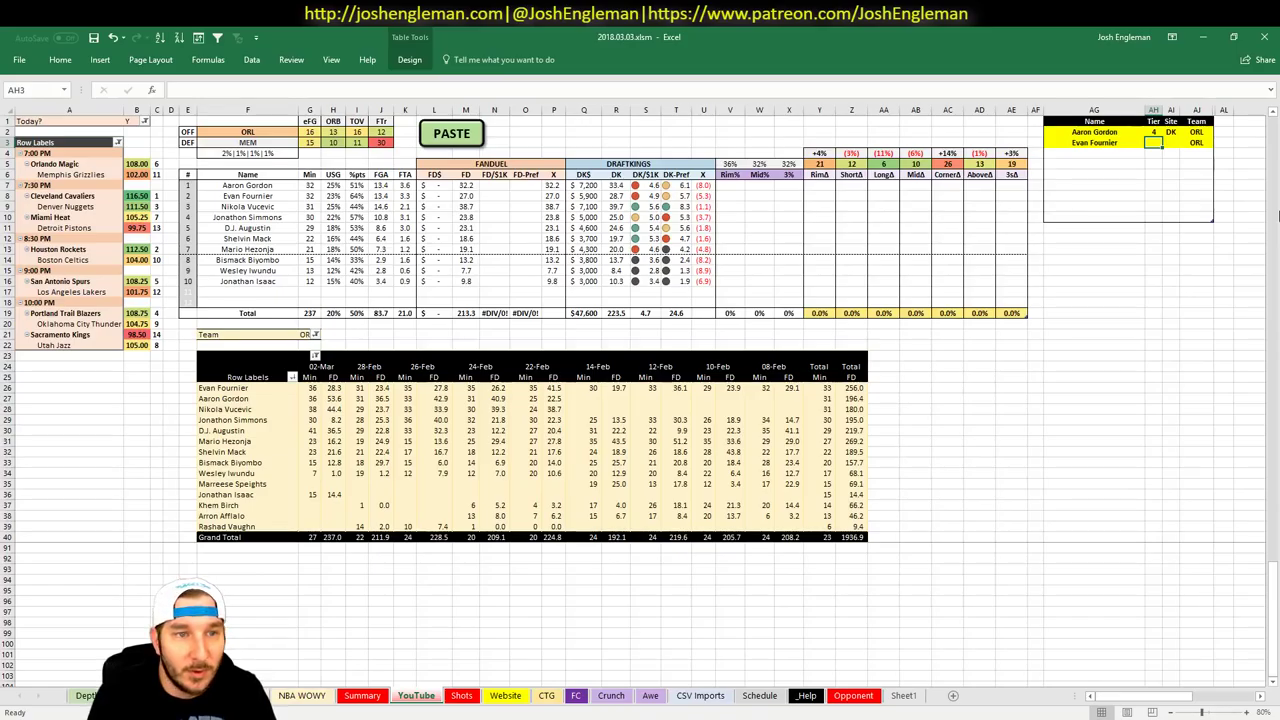
{"action": "type", "text": "4"}
{"action": "key", "text": "Return"}
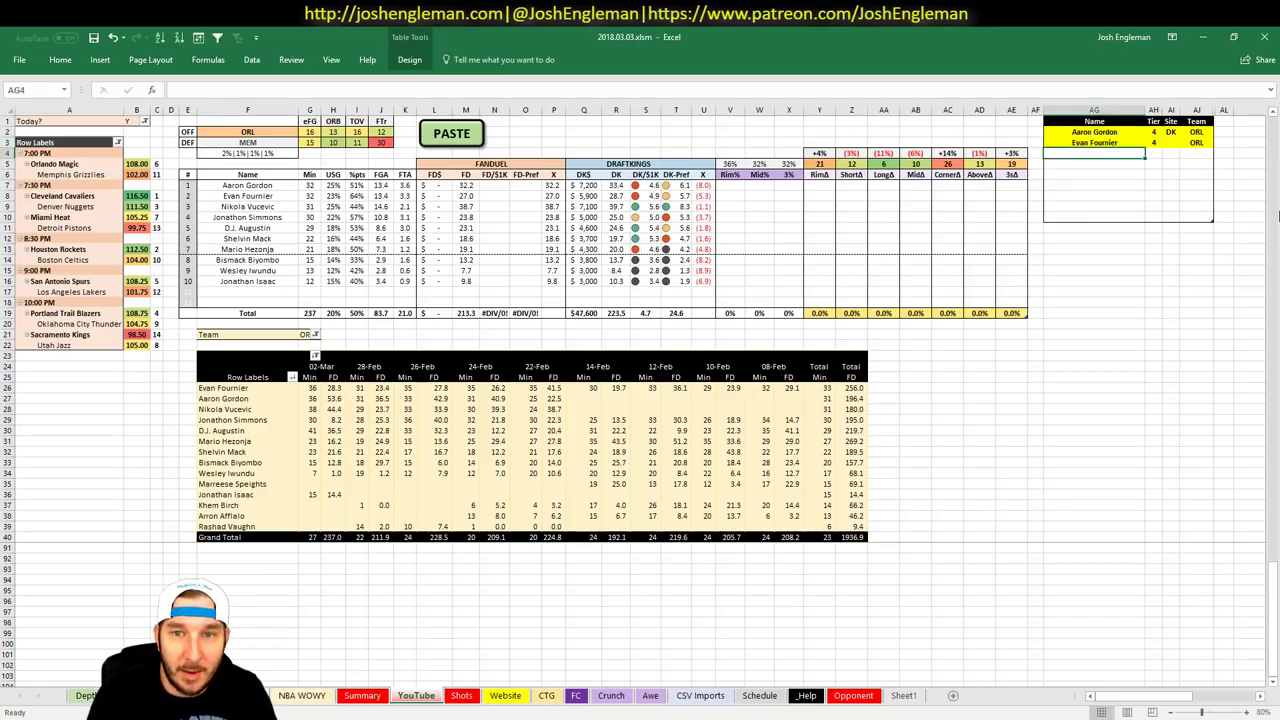
Add Nikola Vucevic with tier 2 in the next row of the player picks table
{"action": "type", "text": "Nikola Vuce"}
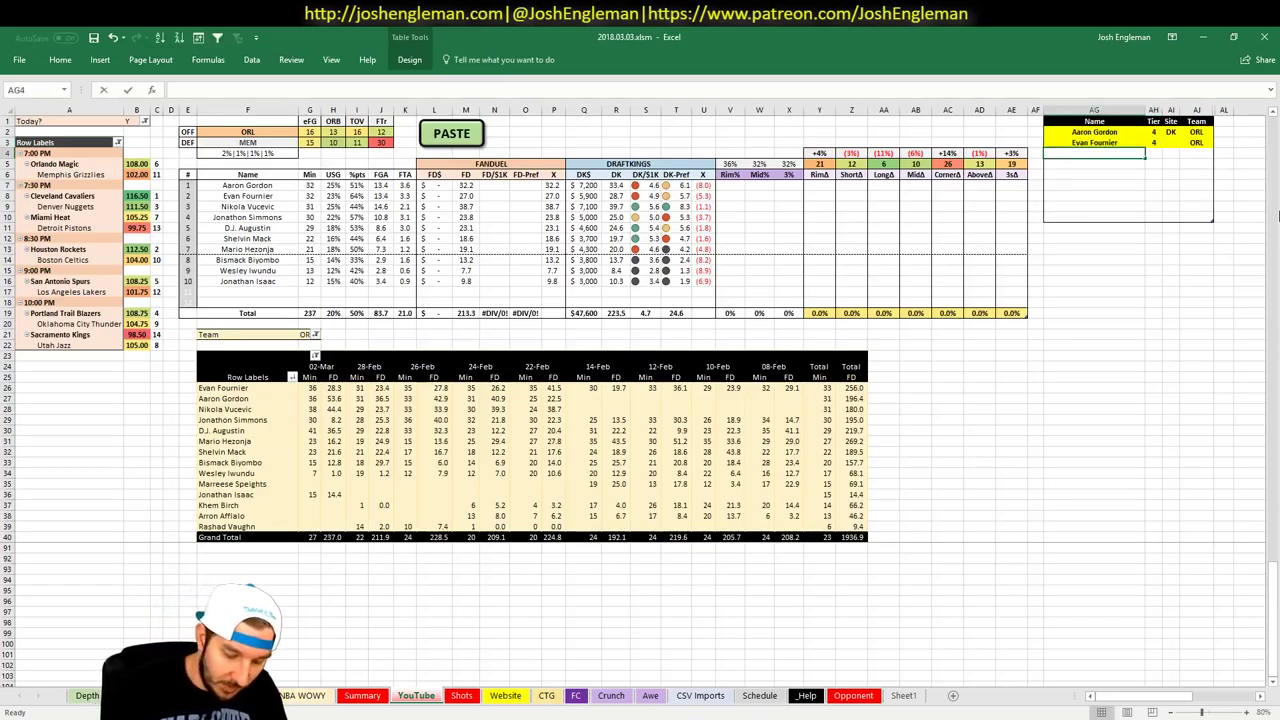
{"action": "type", "text": "vic"}
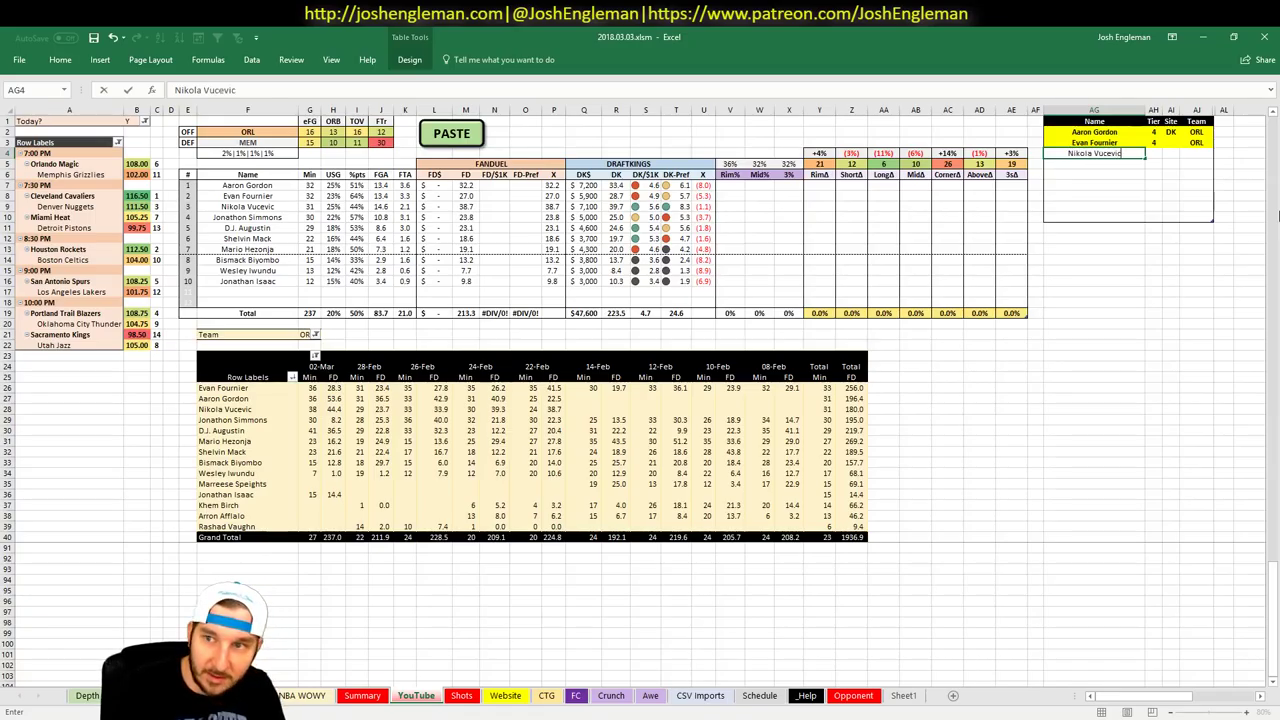
{"action": "key", "text": "Tab"}
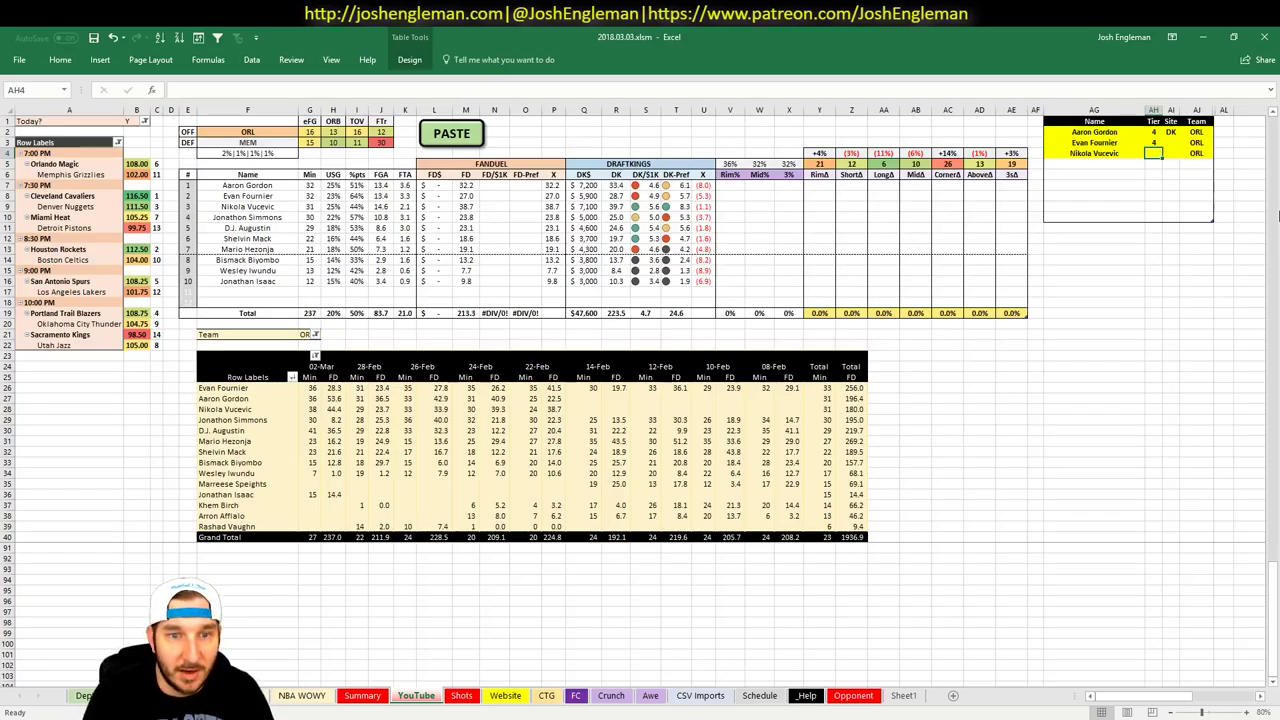
{"action": "type", "text": "2"}
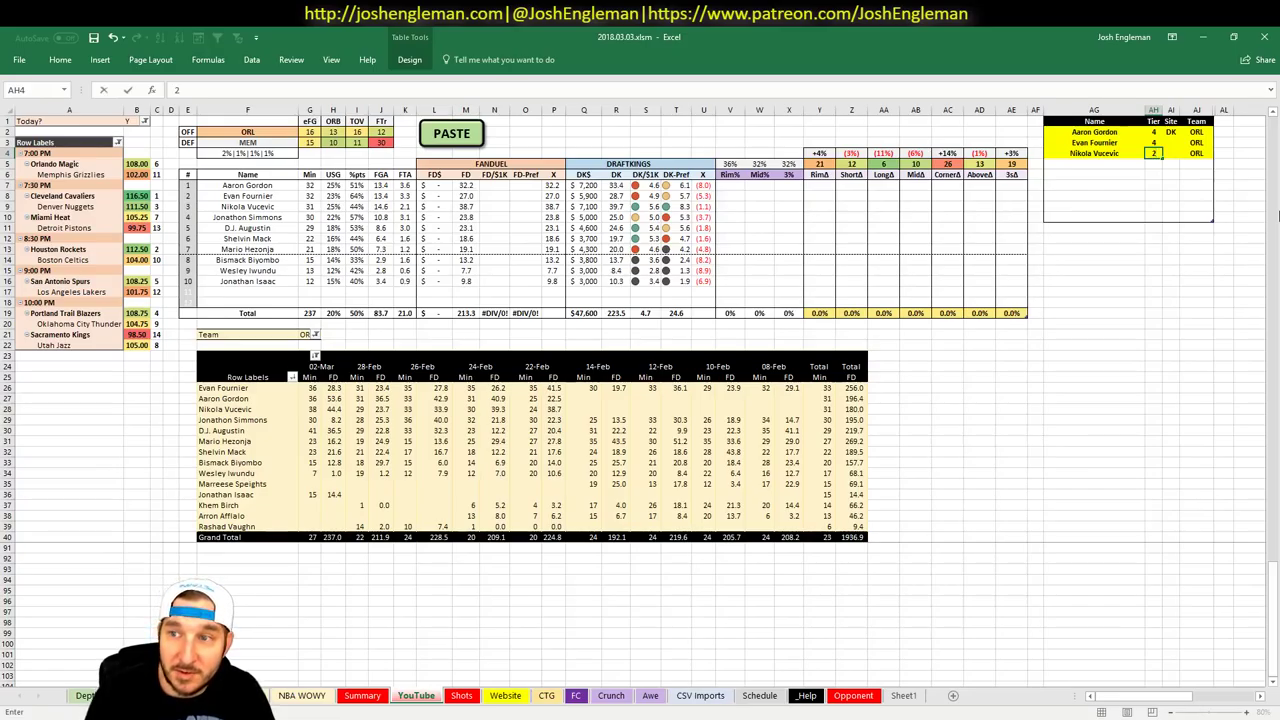
Set the site to DK for both Evan Fournier and Nikola Vucevic in the picks table
{"action": "key", "text": "Up"}
{"action": "key", "text": "Right"}
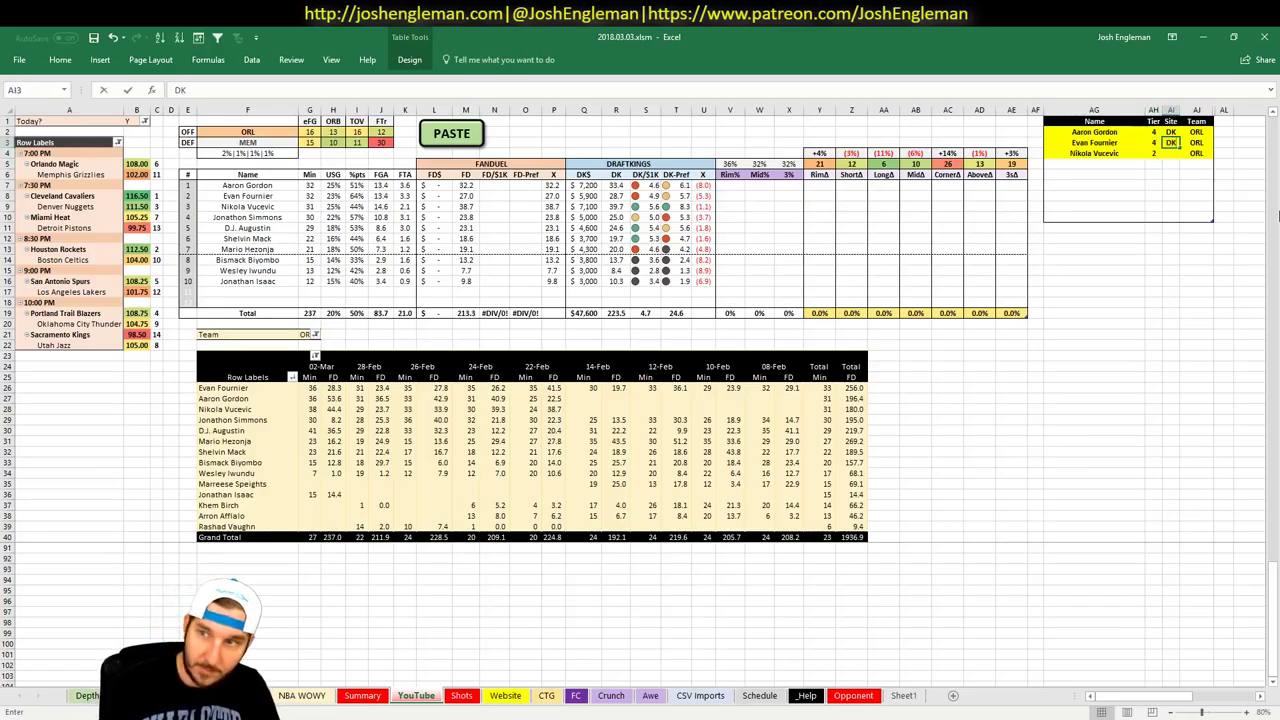
{"action": "key", "text": "Return"}
{"action": "type", "text": "DK"}
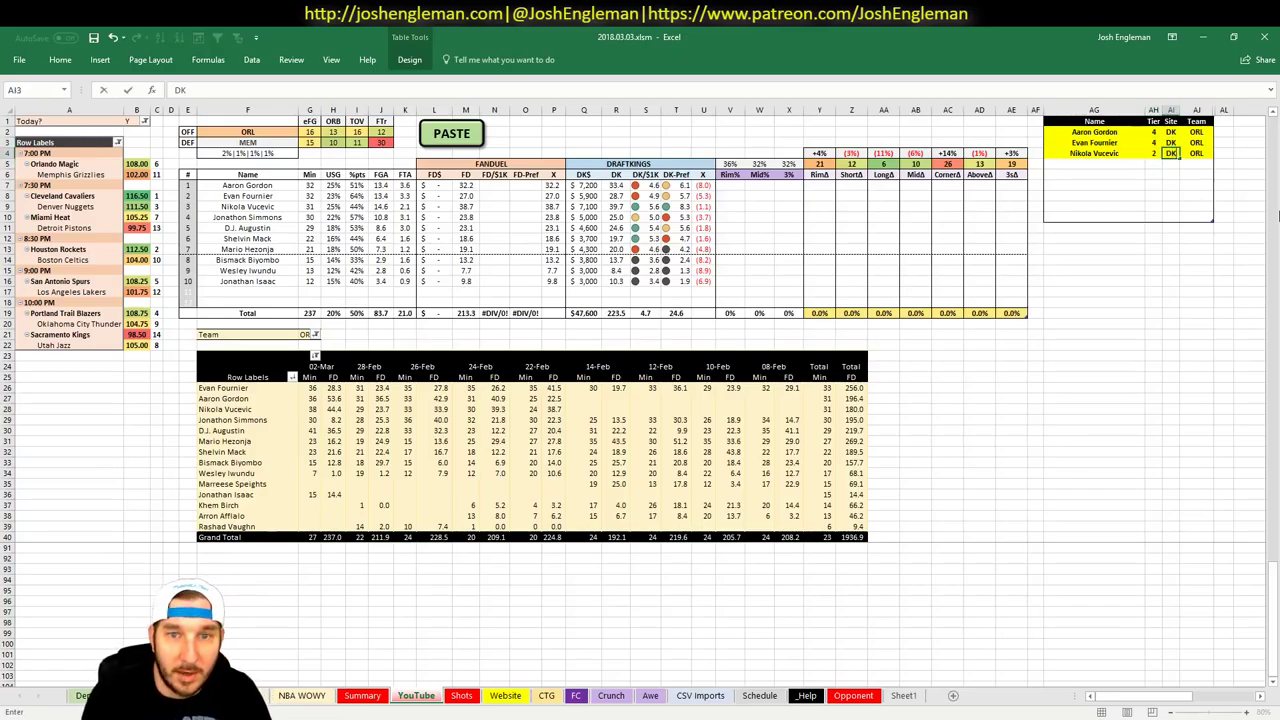
{"action": "key", "text": "Return"}
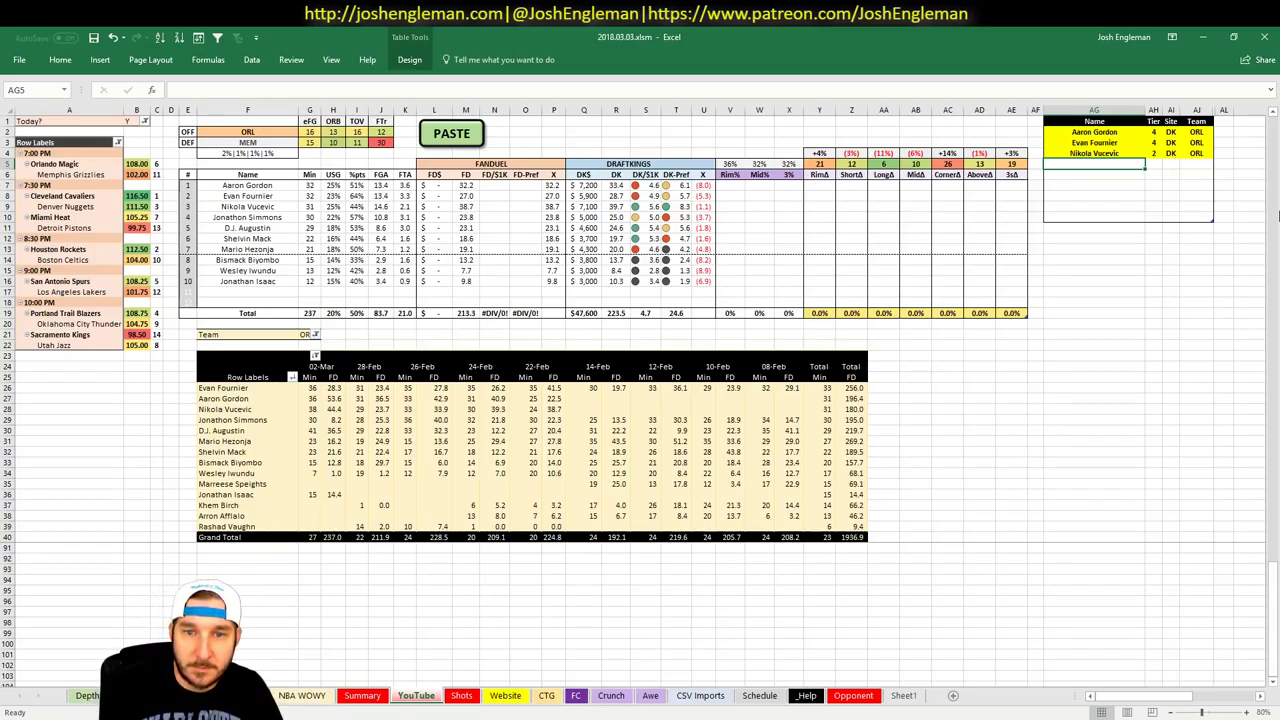
Add Jonathon Simmons to the picks table with tier 3 and site DK, and move to the next name row
{"action": "type", "text": "Jonath"}
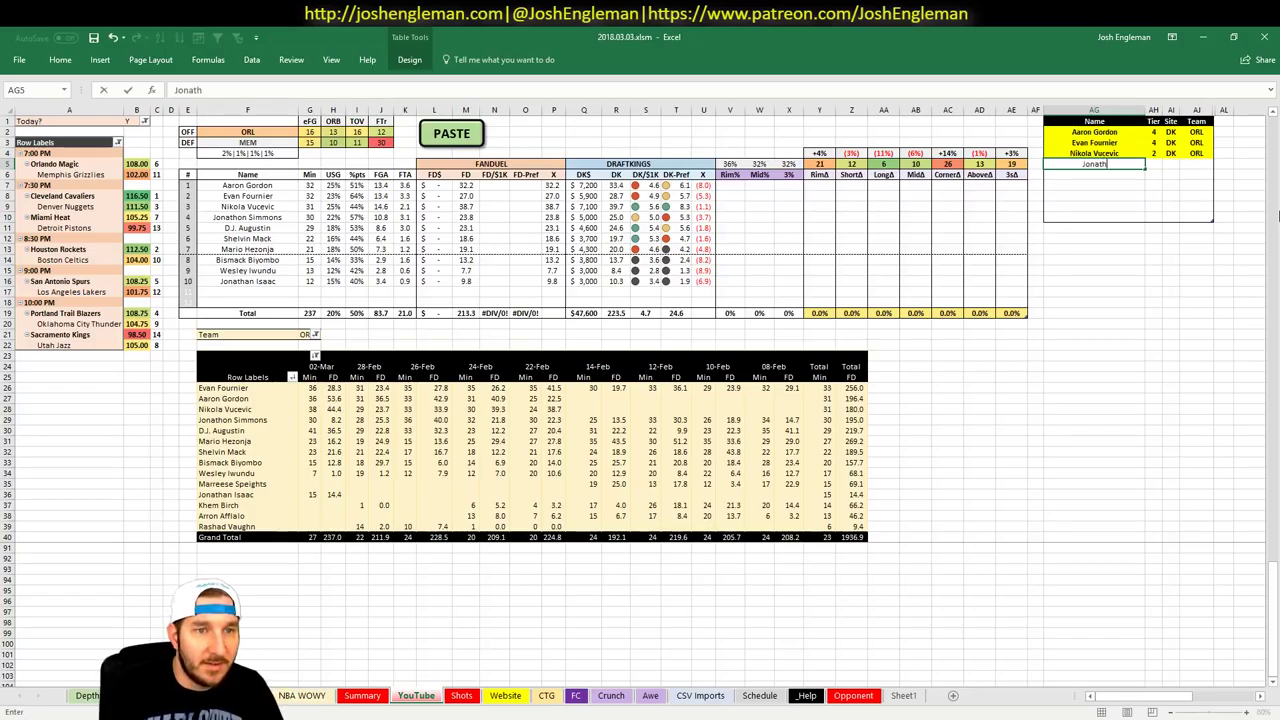
{"action": "type", "text": "on Simmons"}
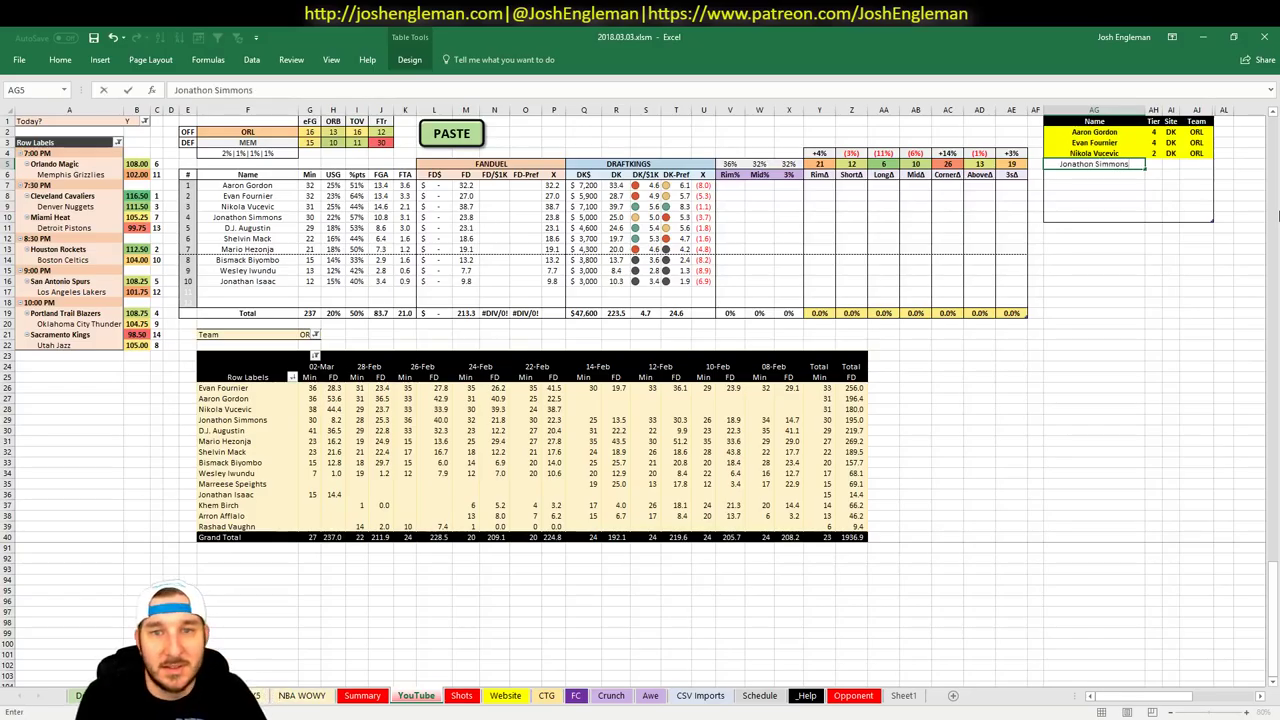
{"action": "key", "text": "Tab"}
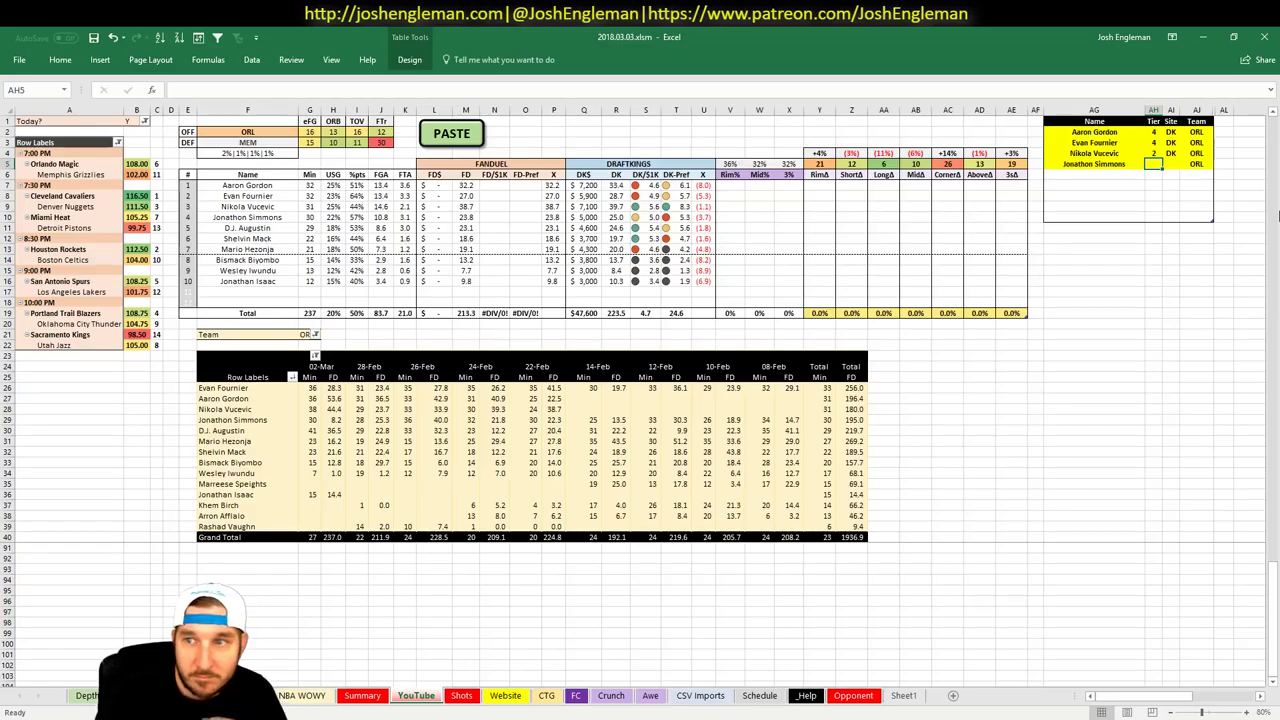
{"action": "type", "text": "3"}
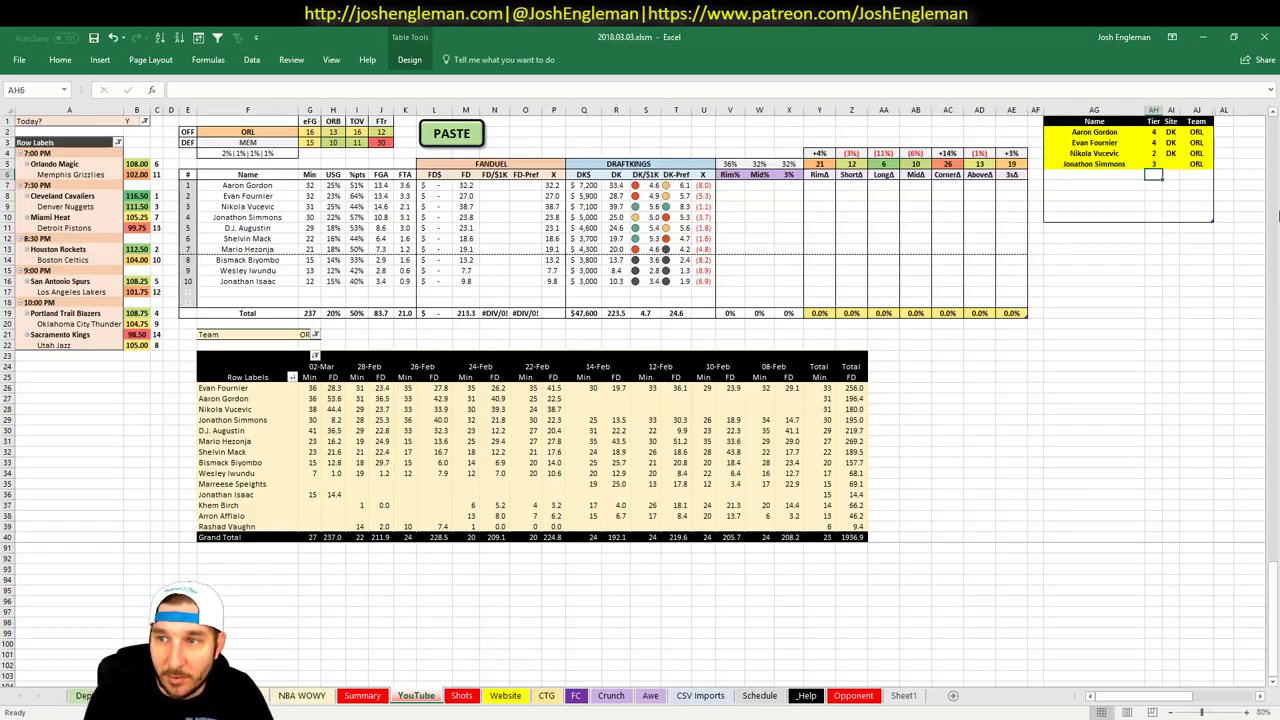
{"action": "key", "text": "Tab"}
{"action": "type", "text": "DK"}
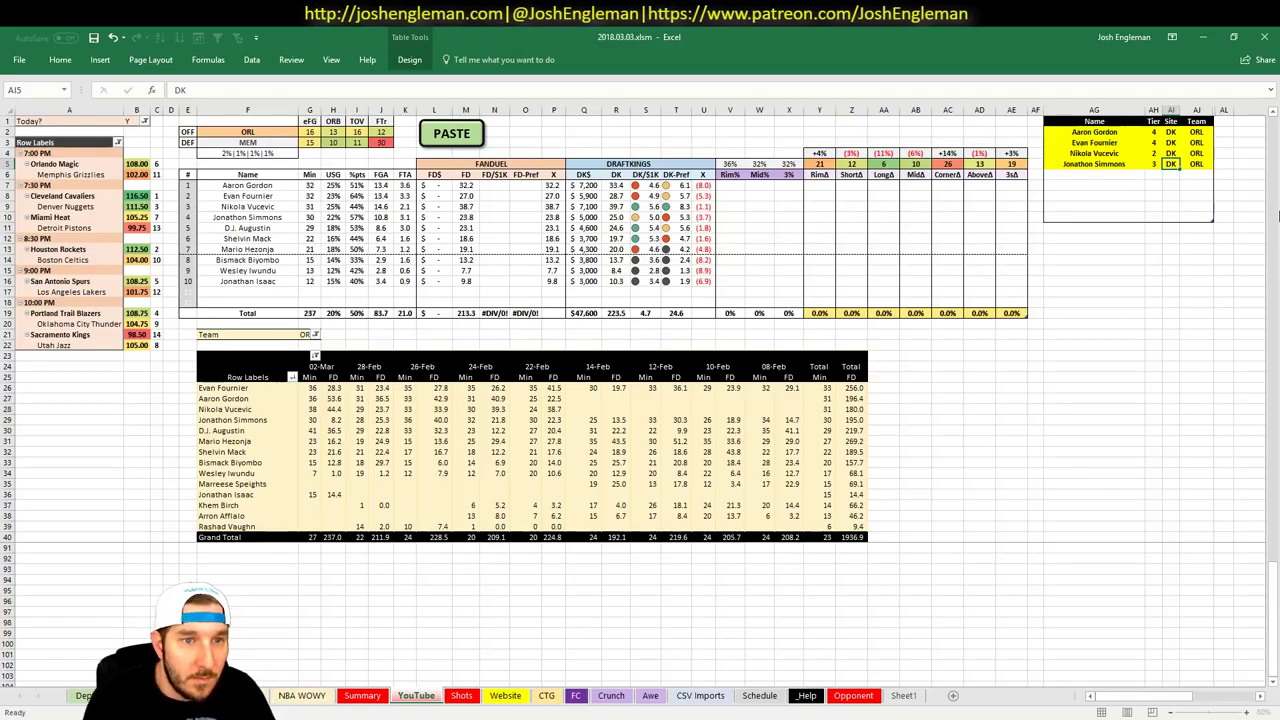
{"action": "key", "text": "Left"}
{"action": "key", "text": "Left"}
{"action": "key", "text": "Down"}
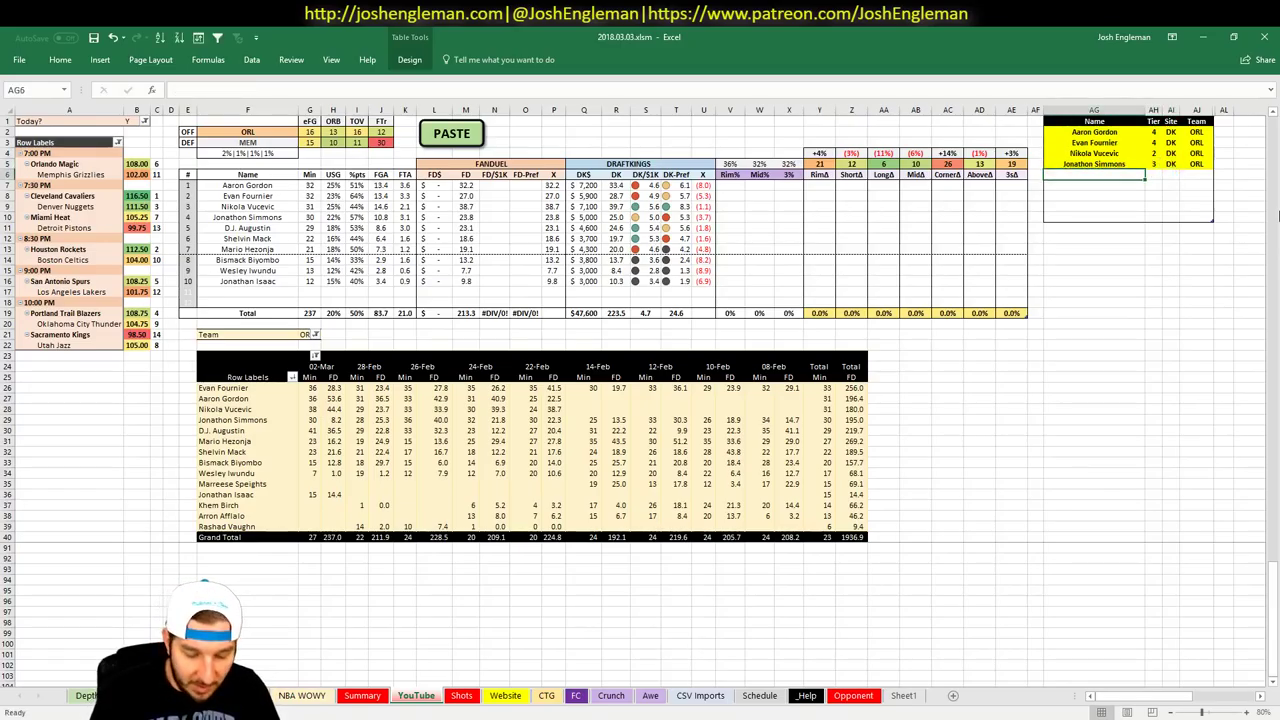
Add D.J. Augustin to the picks table with tier 3 and site DK
{"action": "type", "text": "D.J. Augustin"}
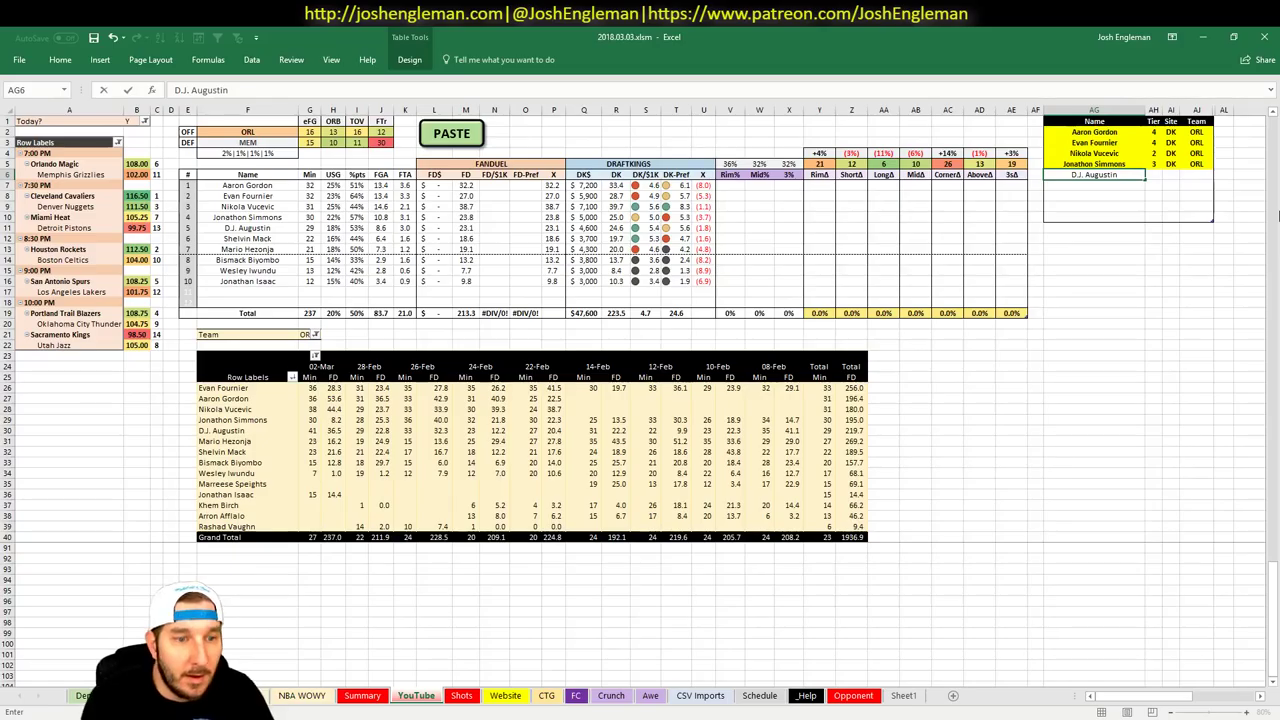
{"action": "key", "text": "Tab"}
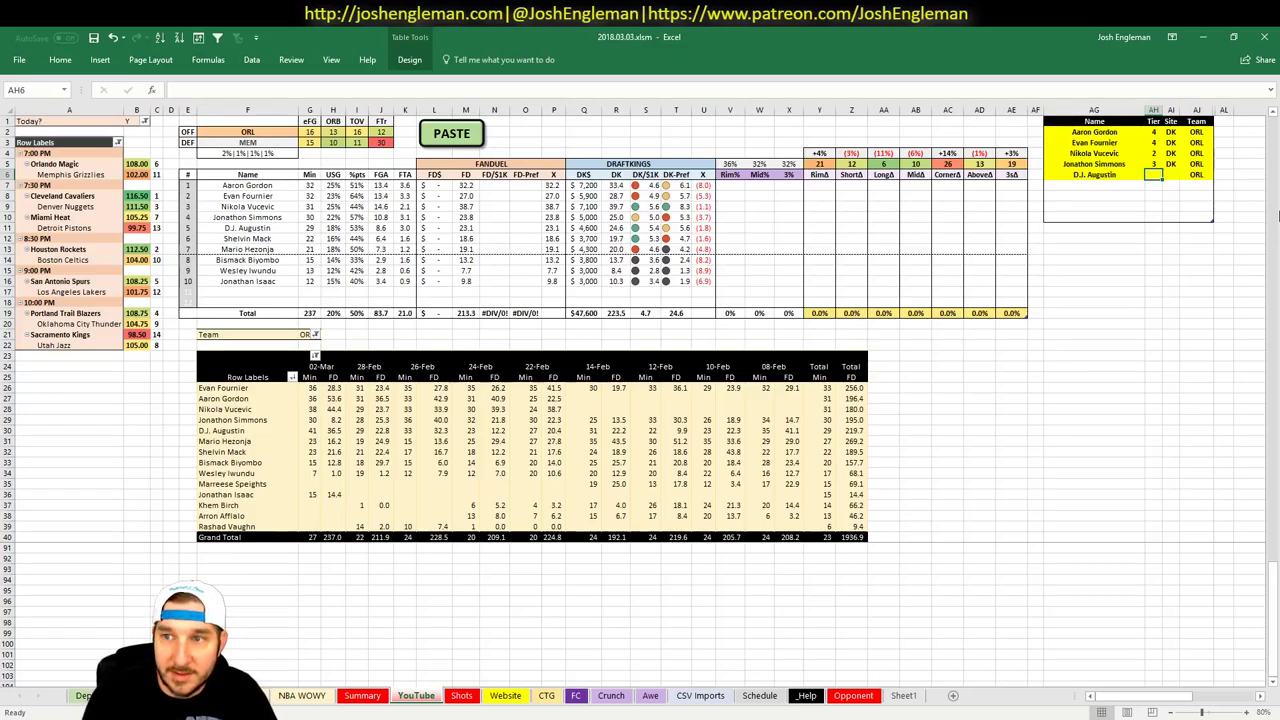
{"action": "type", "text": "3"}
{"action": "key", "text": "Return"}
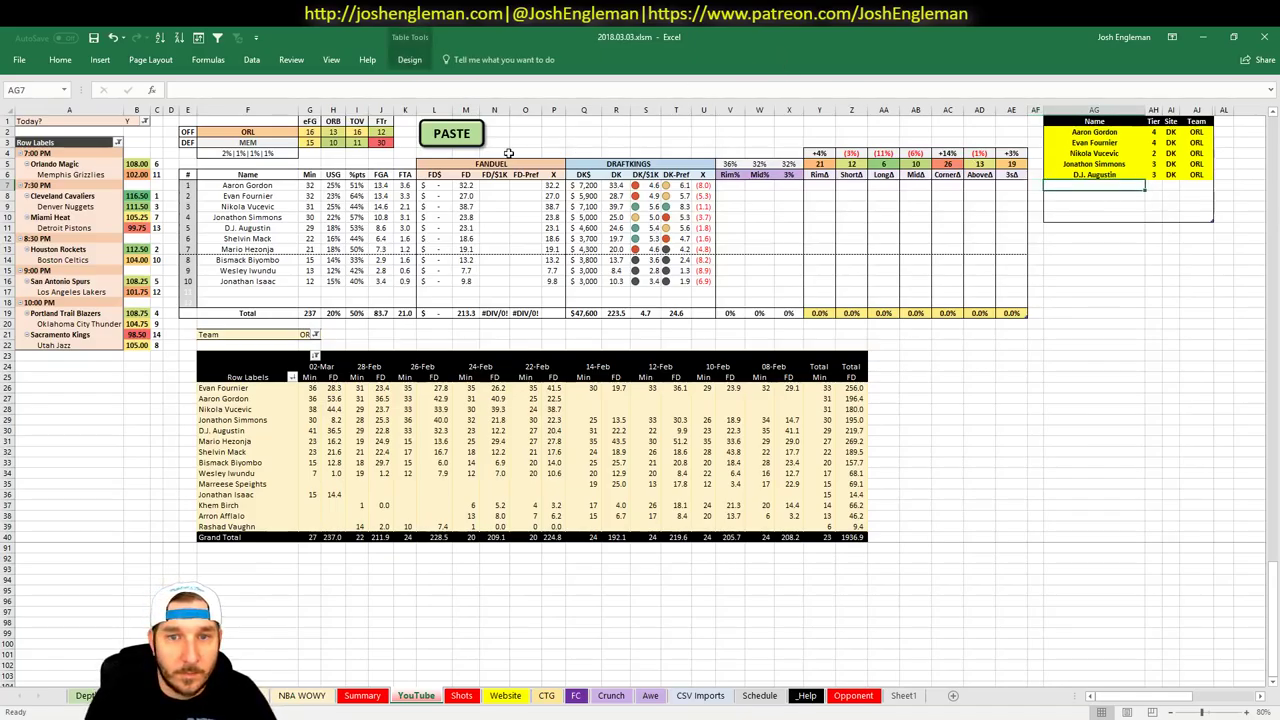
Set the offense team of the matchup table to MEM and the recent-games pivot table's Team filter to MEM
{"action": "left_click", "coordinate": [267, 132]}
{"action": "type", "text": "MEM"}
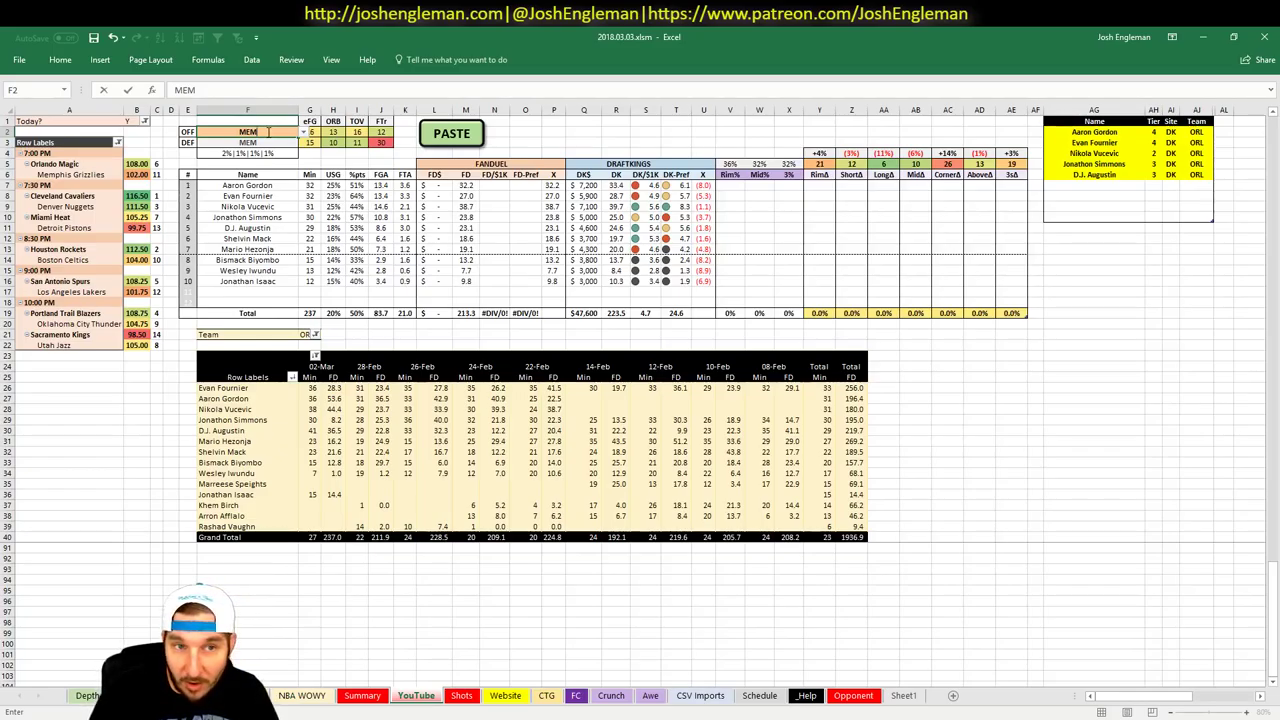
{"action": "key", "text": "Return"}
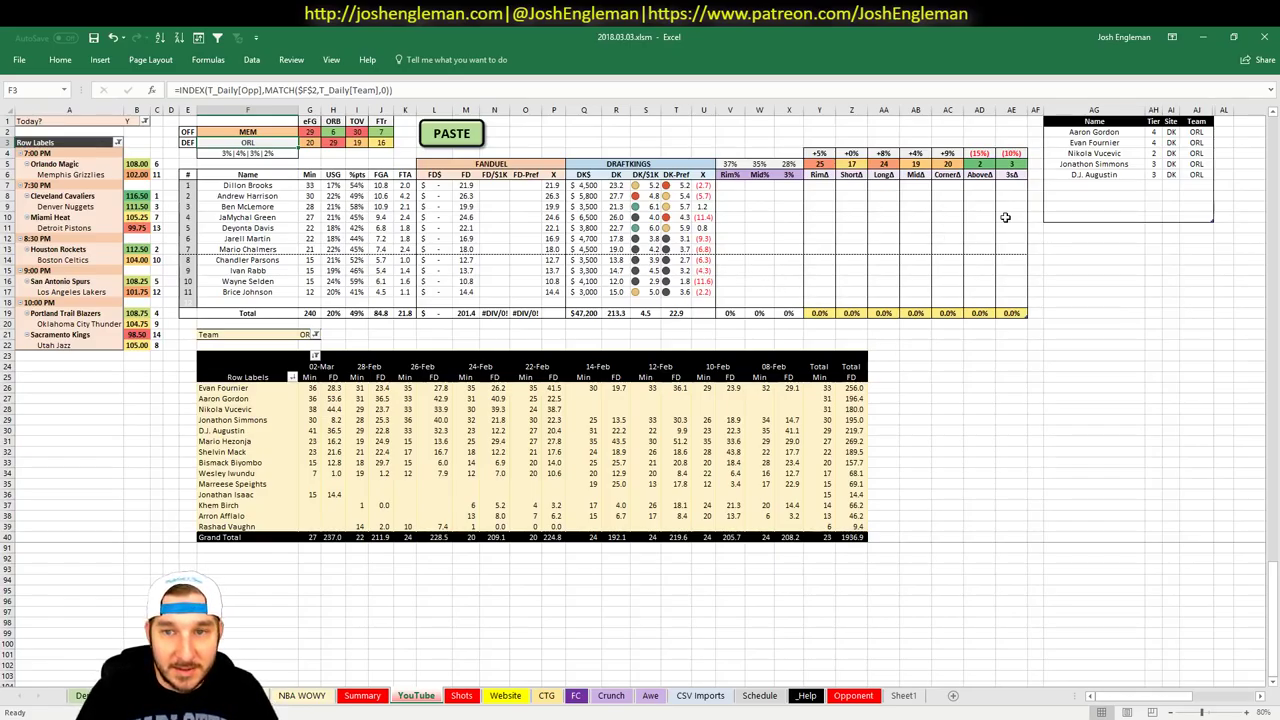
{"action": "left_click", "coordinate": [1072, 185]}
{"action": "left_click", "coordinate": [302, 337]}
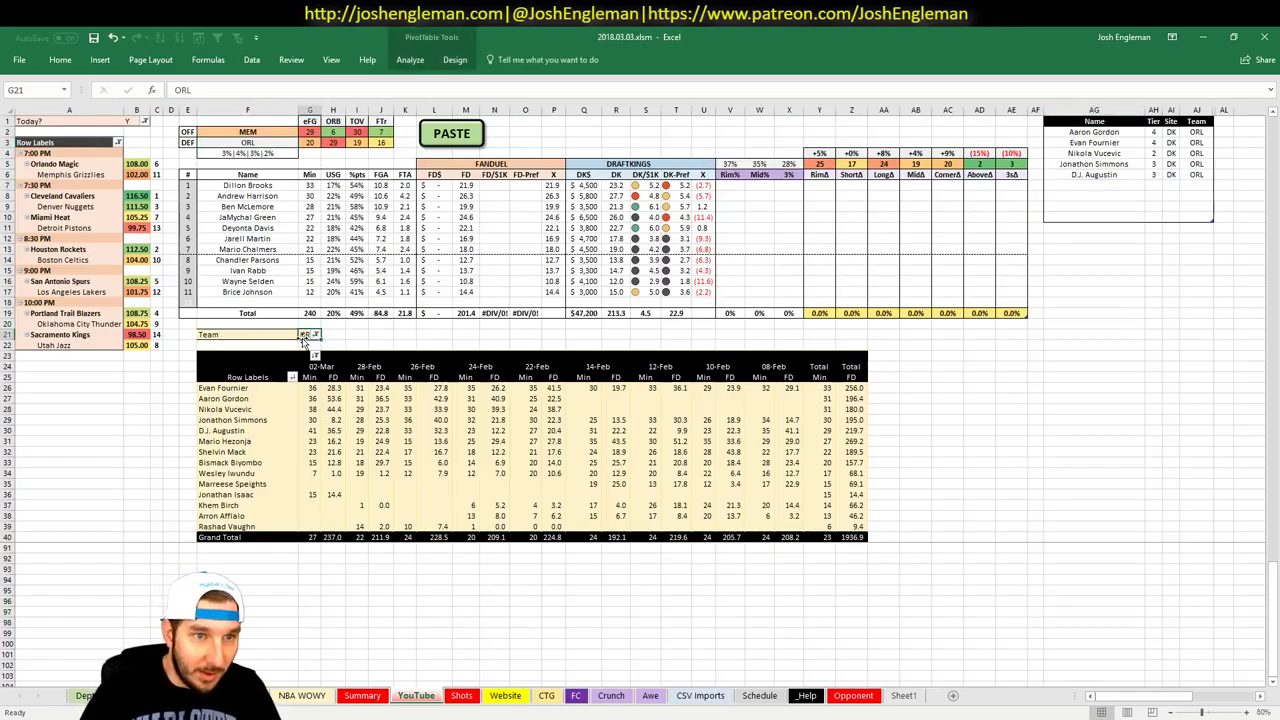
{"action": "type", "text": "MEM"}
{"action": "key", "text": "Return"}
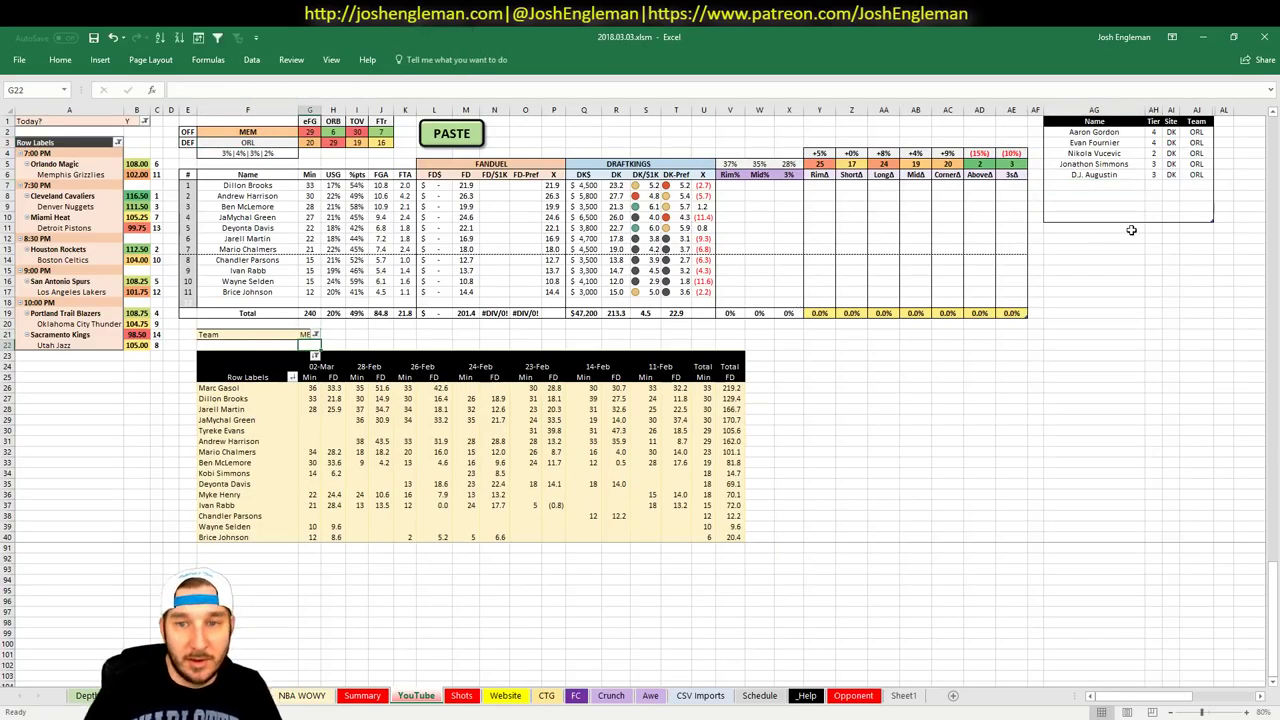
Add Ben McLemore to the picks table with tier 4 and site DK
{"action": "left_click", "coordinate": [1126, 188]}
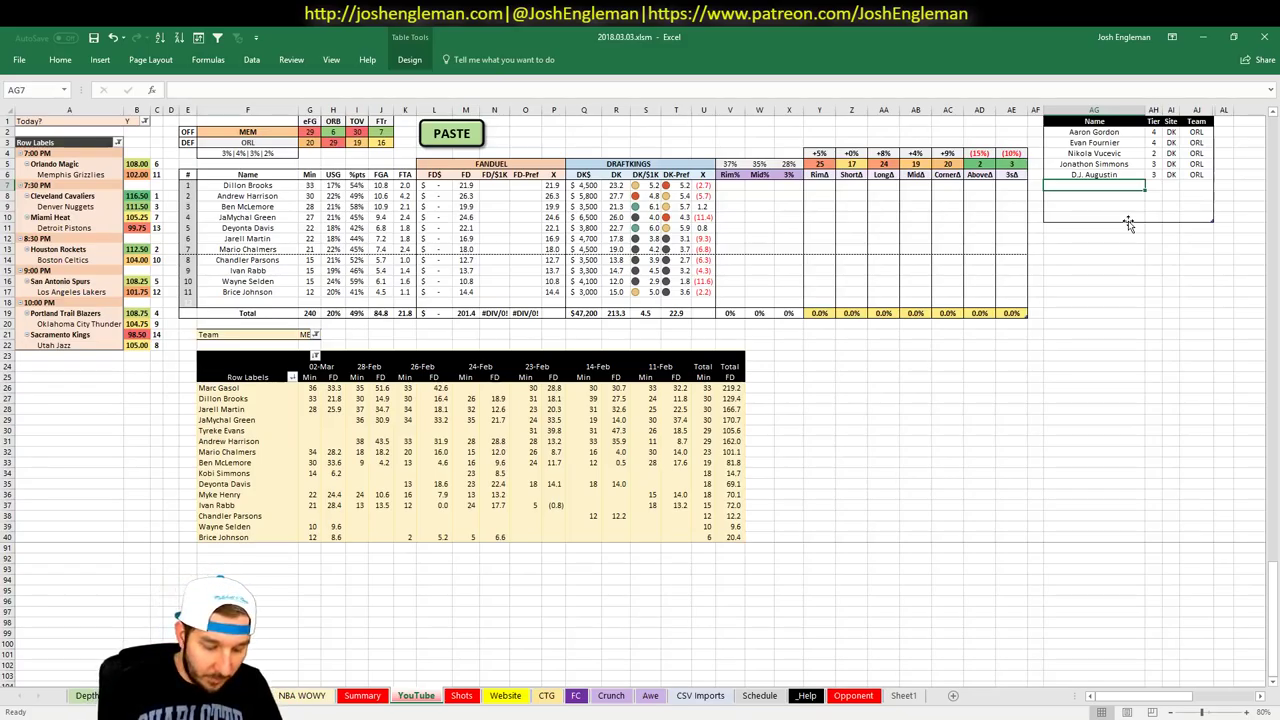
{"action": "type", "text": "Ben mcL"}
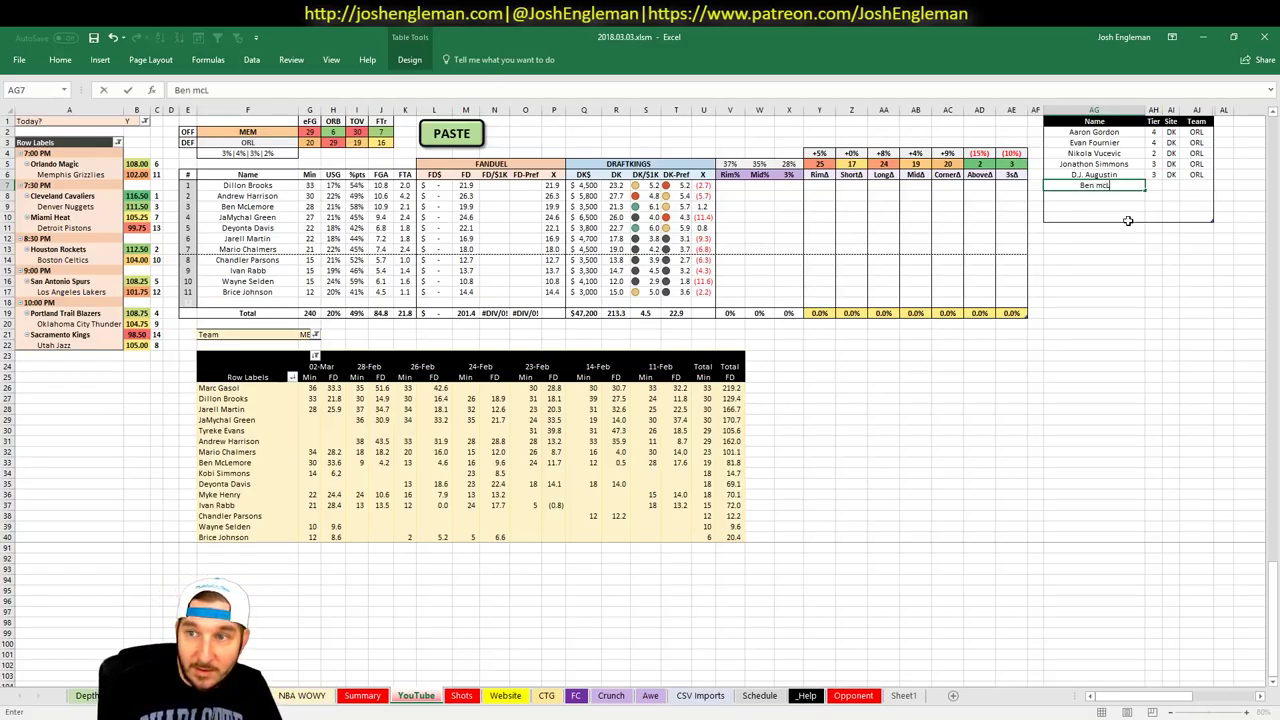
{"action": "key", "text": "BackSpace"}
{"action": "key", "text": "BackSpace"}
{"action": "key", "text": "BackSpace"}
{"action": "type", "text": "McLemo"}
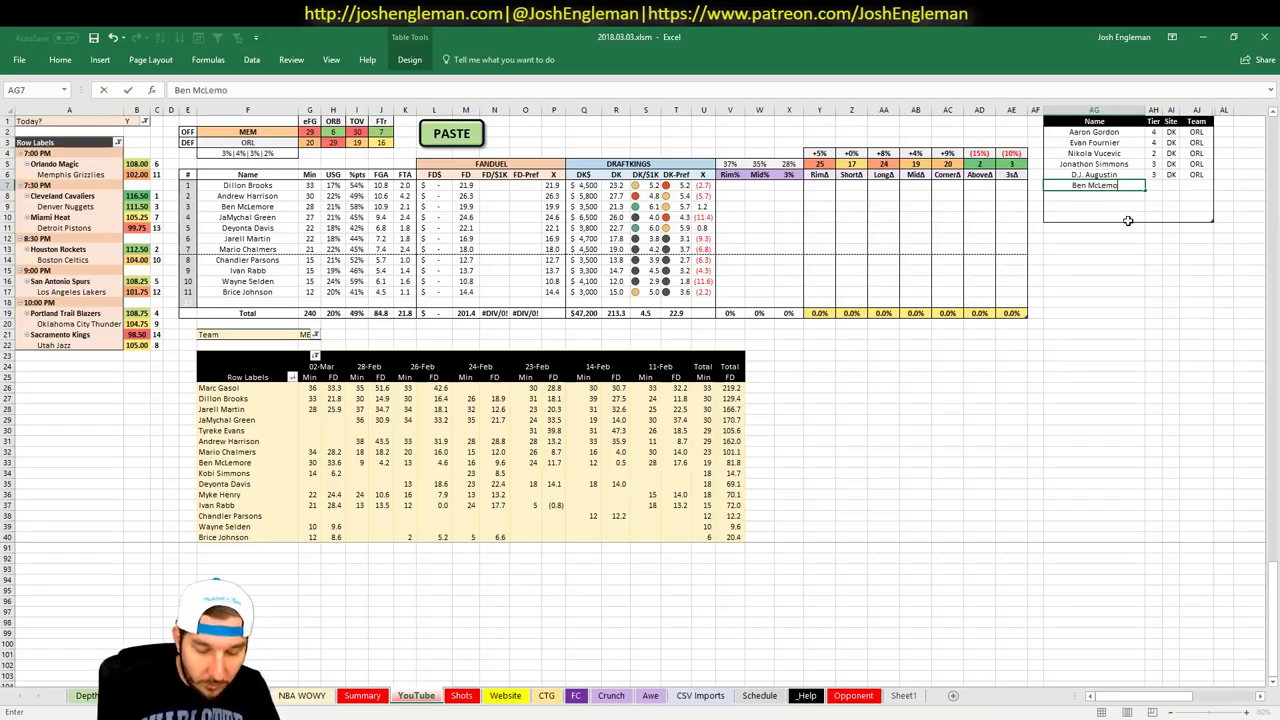
{"action": "type", "text": "re"}
{"action": "key", "text": "Tab"}
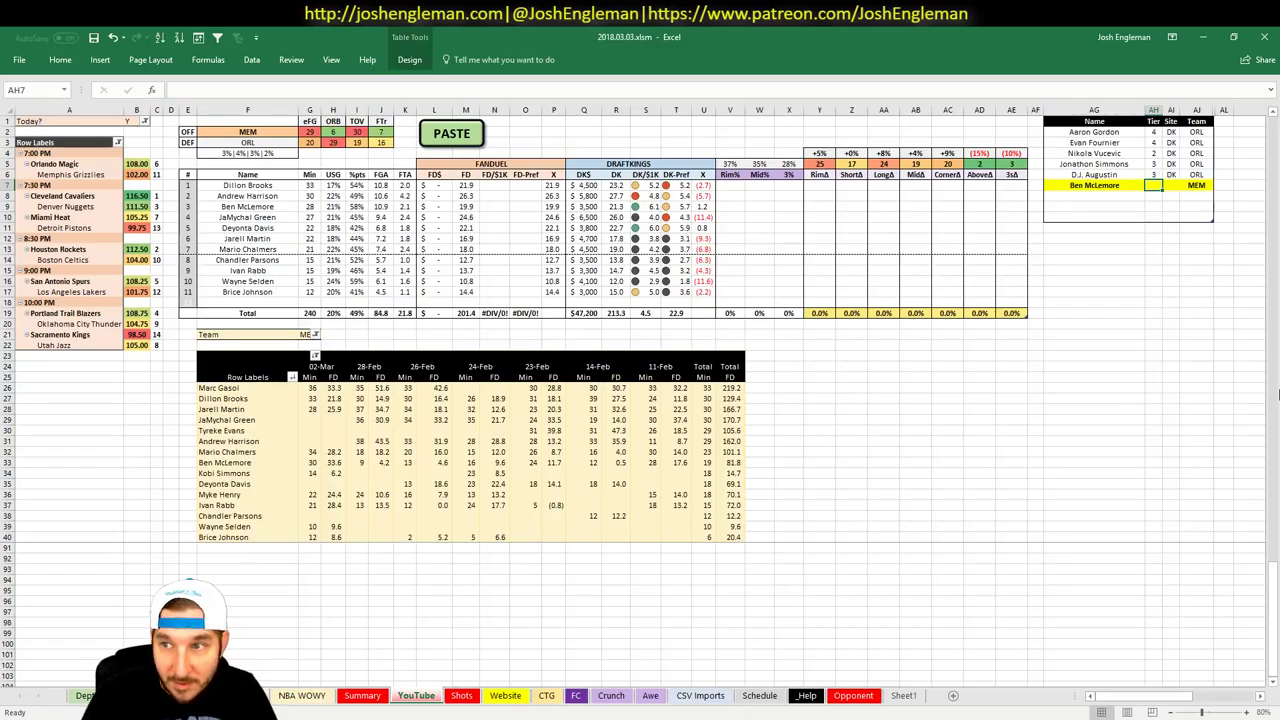
{"action": "type", "text": "4"}
{"action": "key", "text": "Return"}
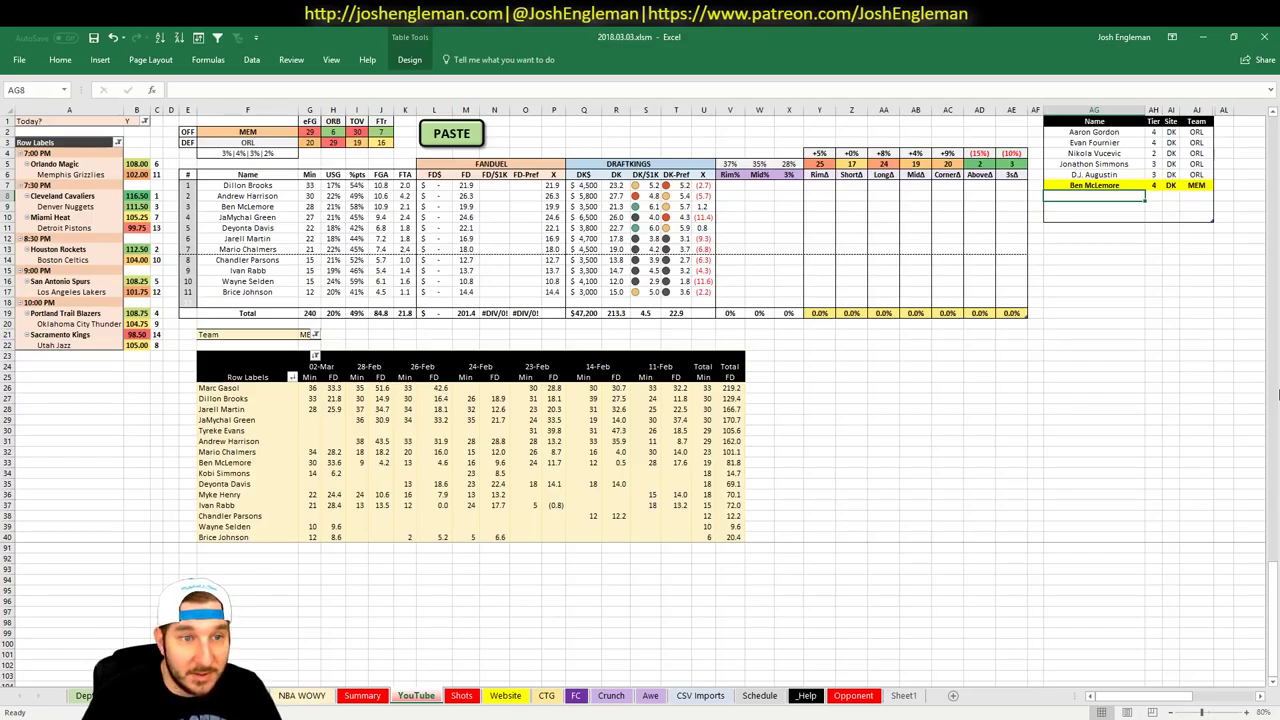
Add Deyonta Davis to the picks table with tier 3 and site DK
{"action": "type", "text": "Deyonta D"}
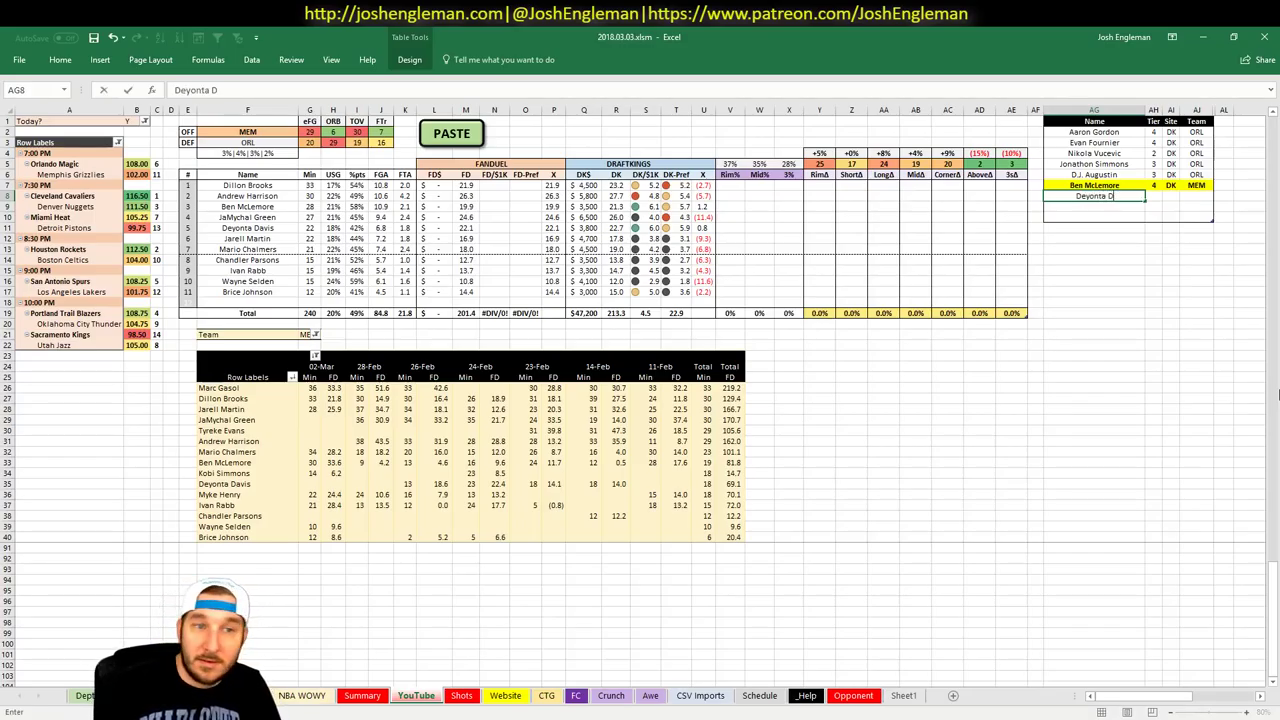
{"action": "type", "text": "avis"}
{"action": "key", "text": "Tab"}
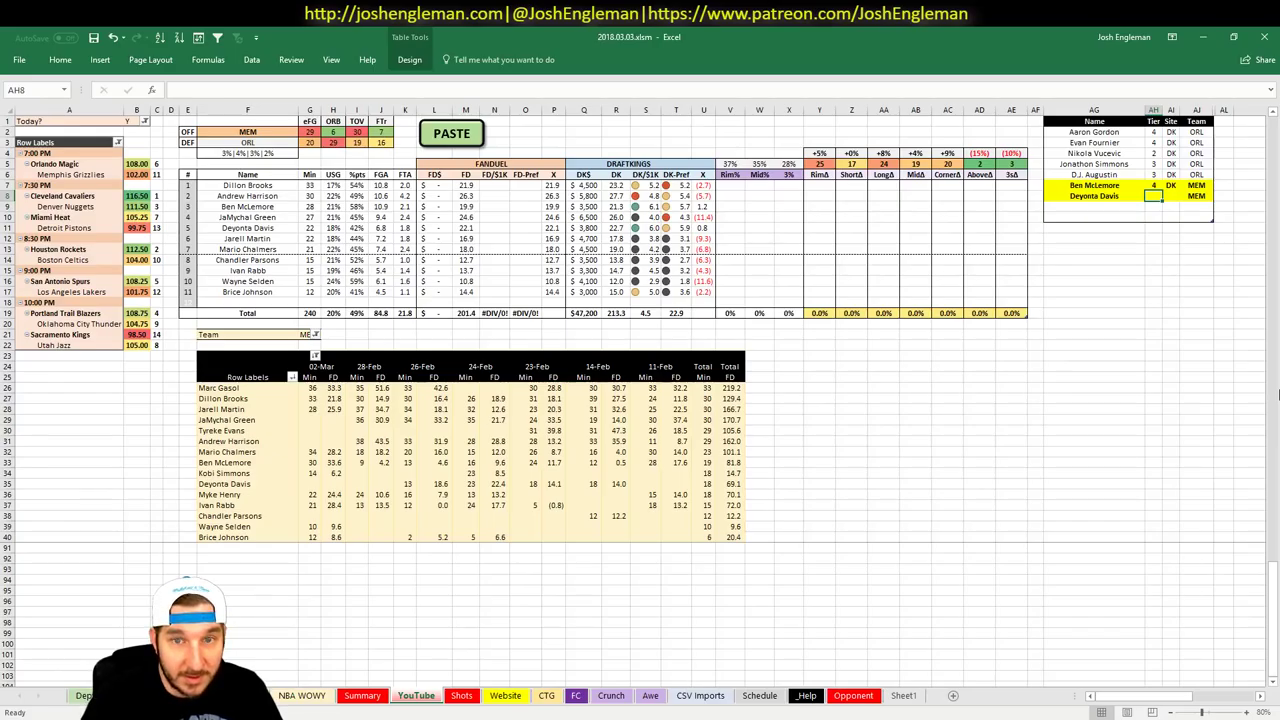
{"action": "type", "text": "3"}
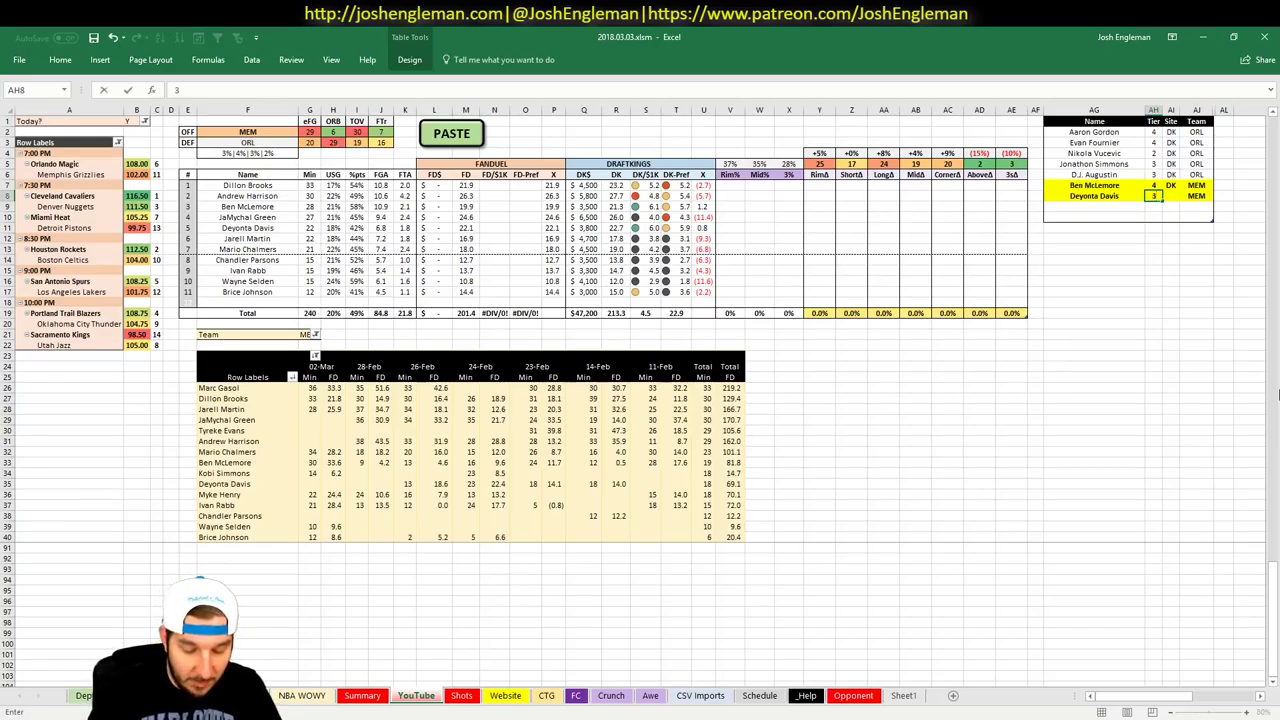
{"action": "key", "text": "Return"}
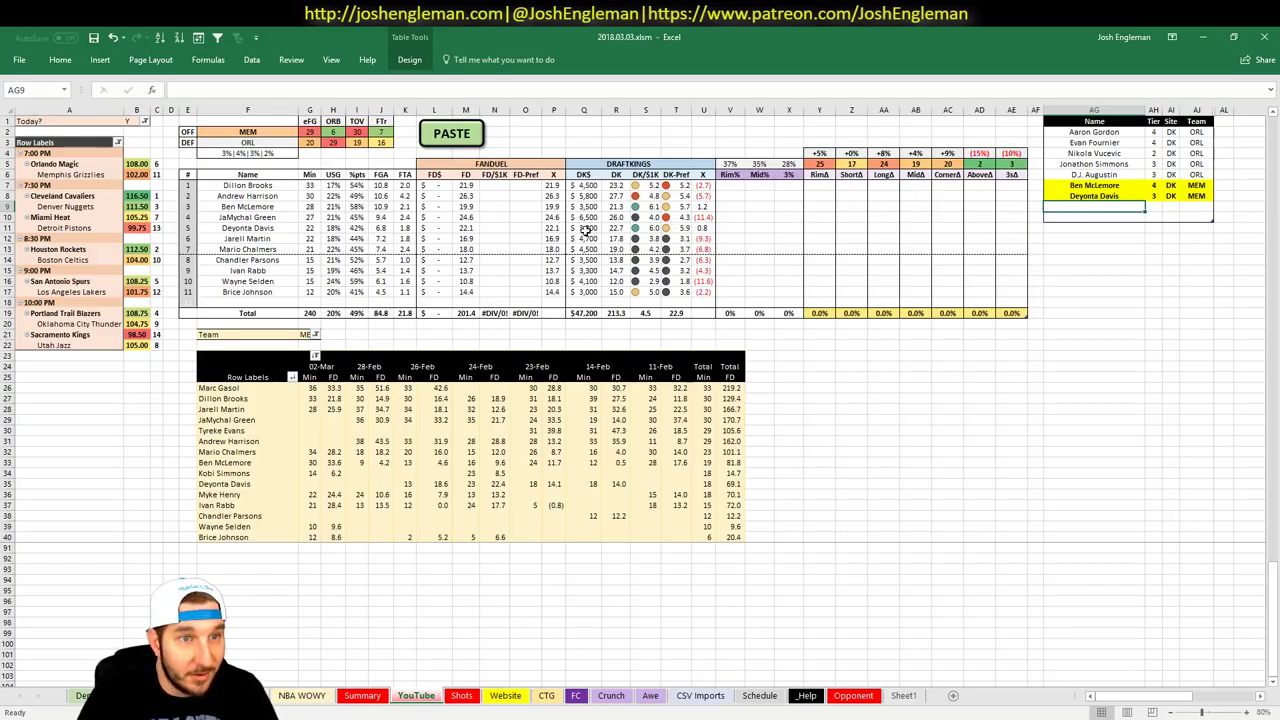
Set the offense team of the matchup table to CLE
{"action": "left_click", "coordinate": [199, 132]}
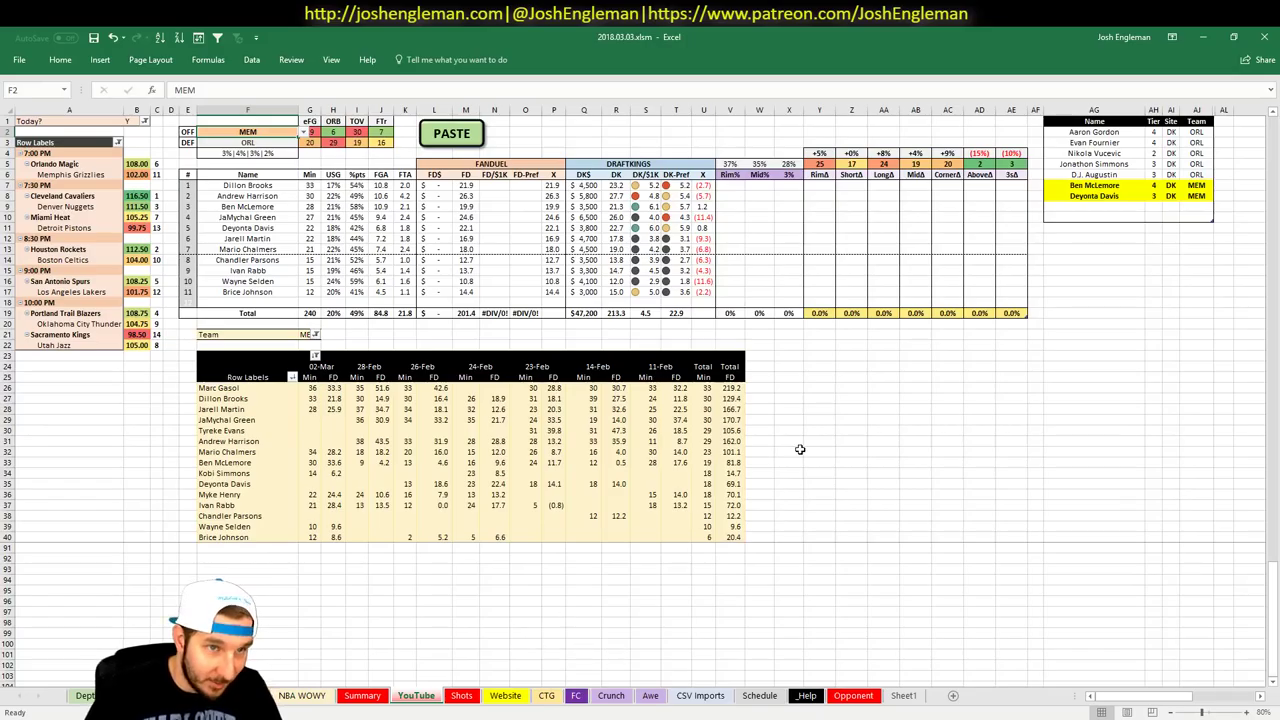
{"action": "type", "text": "CLE"}
{"action": "key", "text": "Return"}
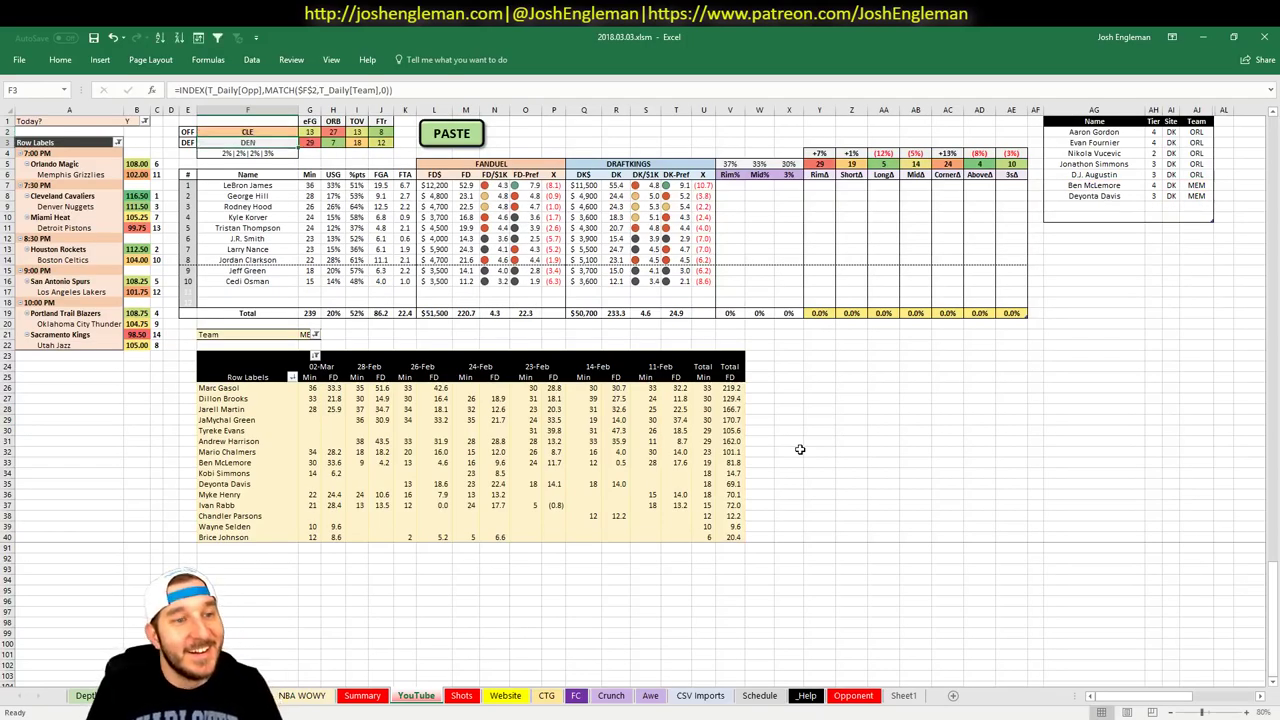
Check the team matchup rankings on the Summary sheet and return to the YouTube sheet
{"action": "left_click", "coordinate": [914, 441]}
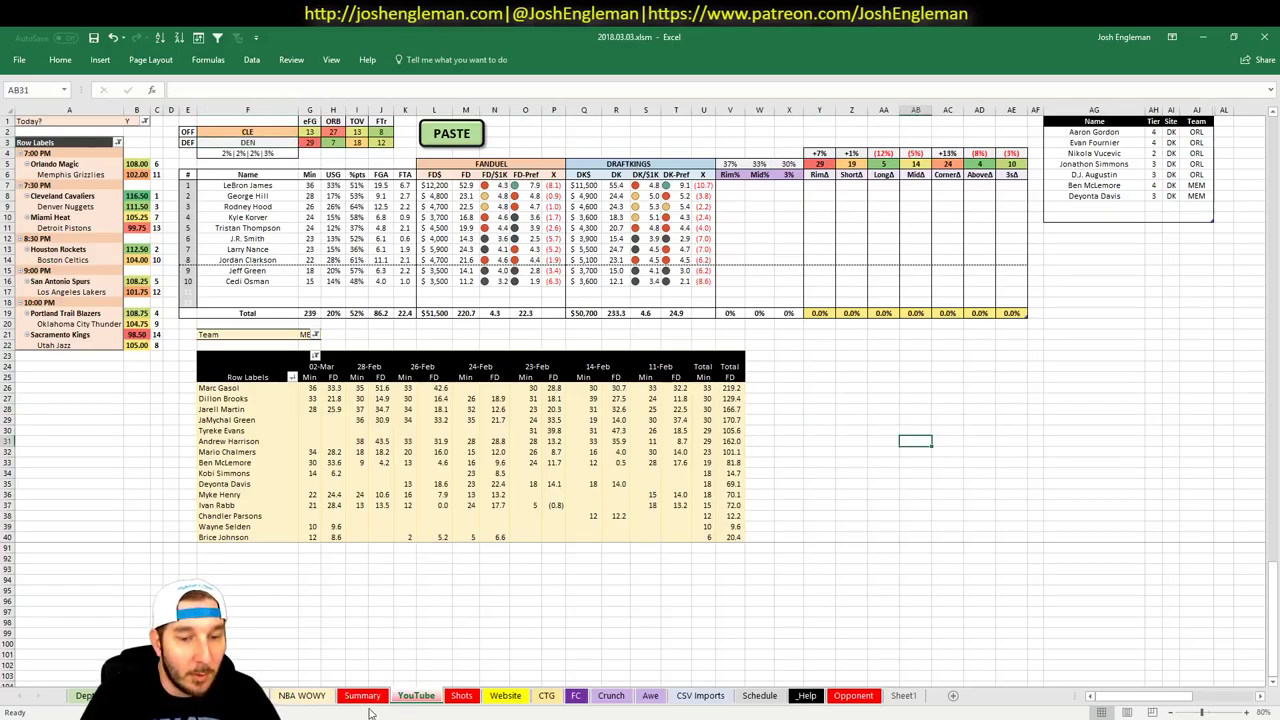
{"action": "left_click", "coordinate": [415, 696]}
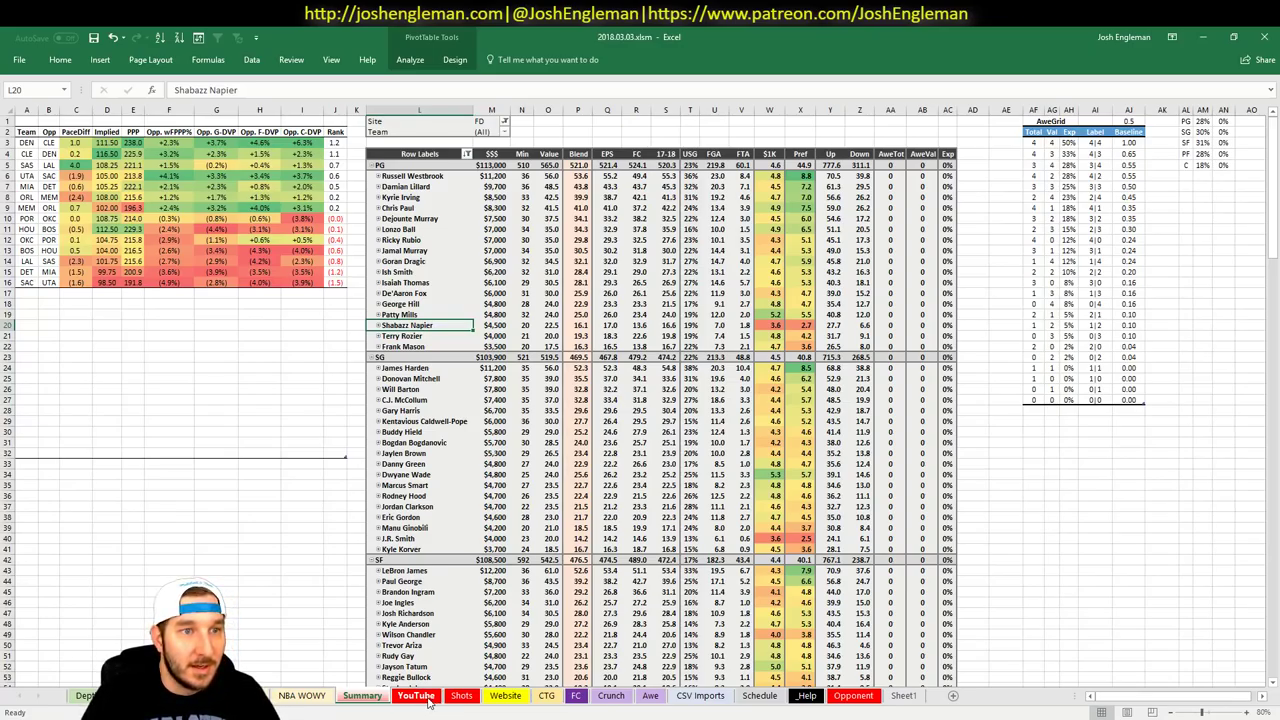
{"action": "left_click", "coordinate": [426, 698]}
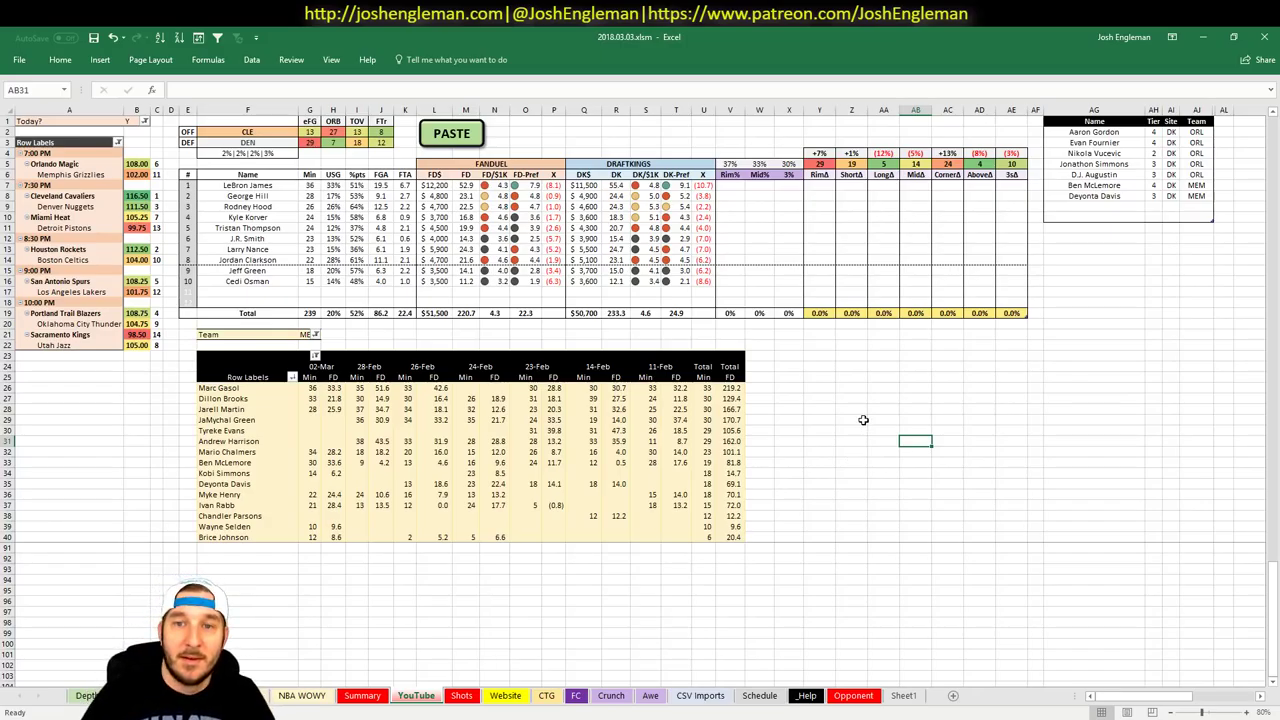
Set the recent-games pivot table's Team filter to CLE and select the next empty name row in the picks table
{"action": "left_click", "coordinate": [1118, 206]}
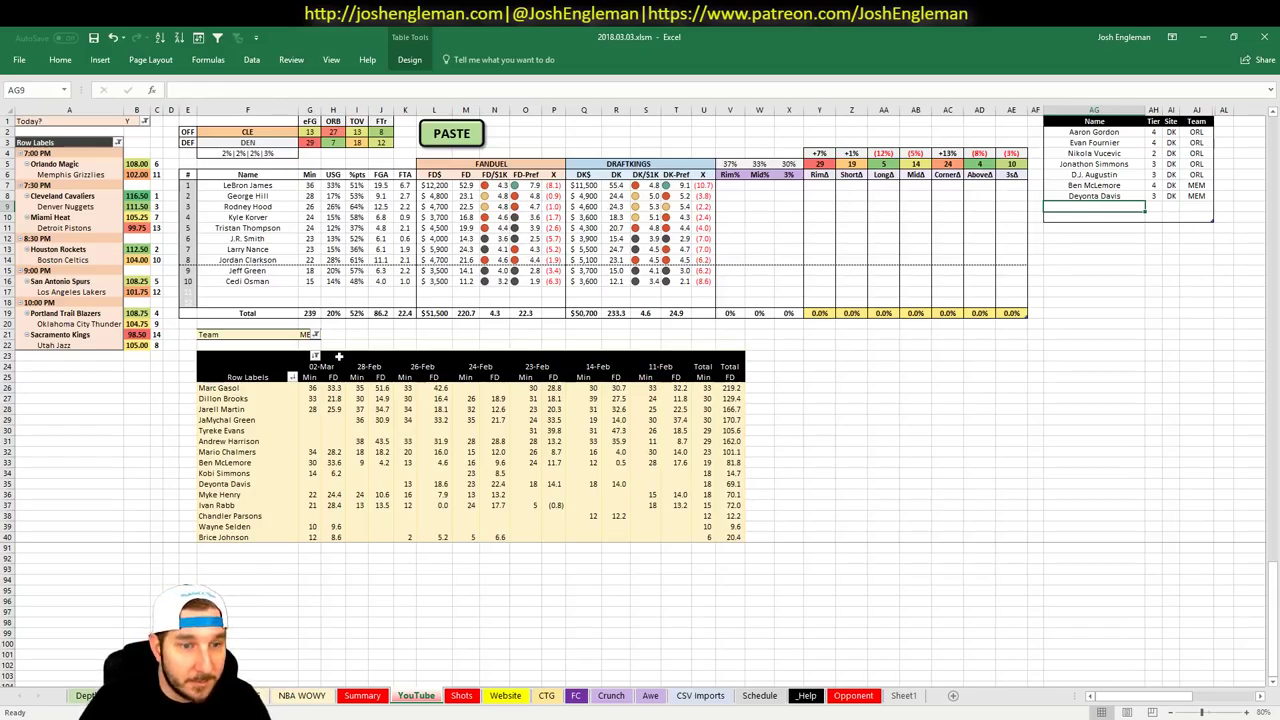
{"action": "left_click", "coordinate": [305, 334]}
{"action": "type", "text": "CLE"}
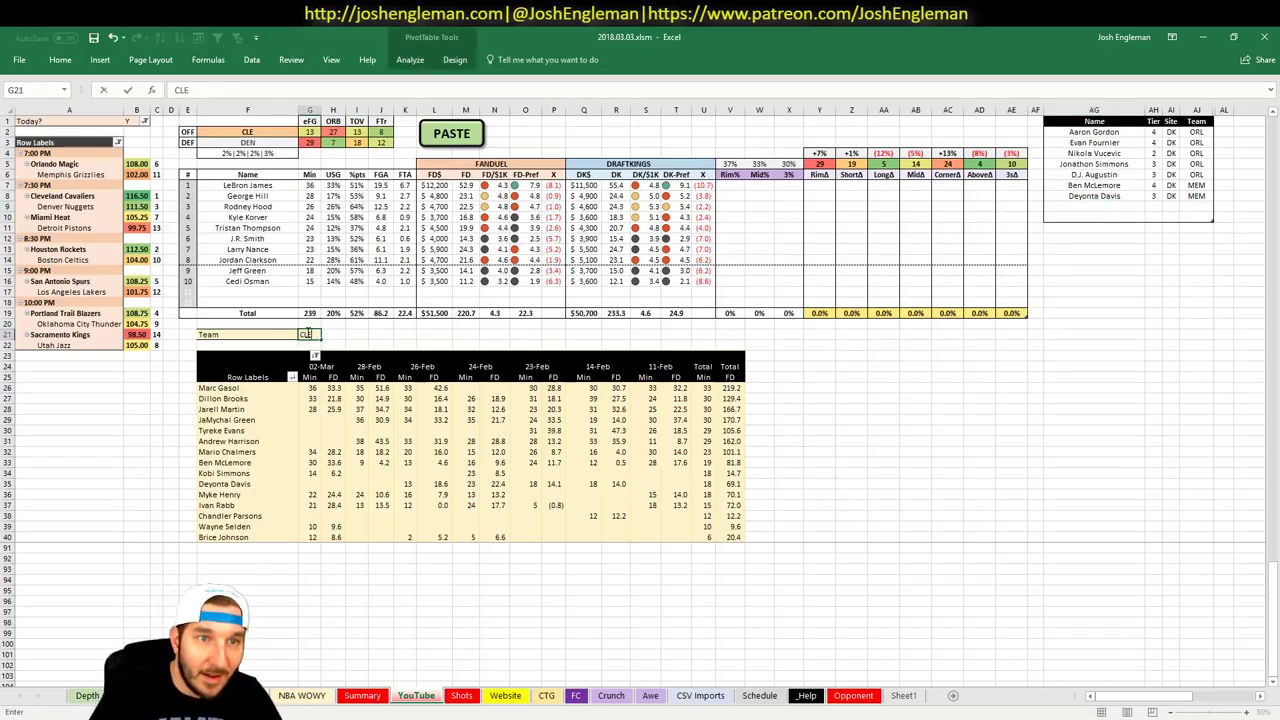
{"action": "key", "text": "Return"}
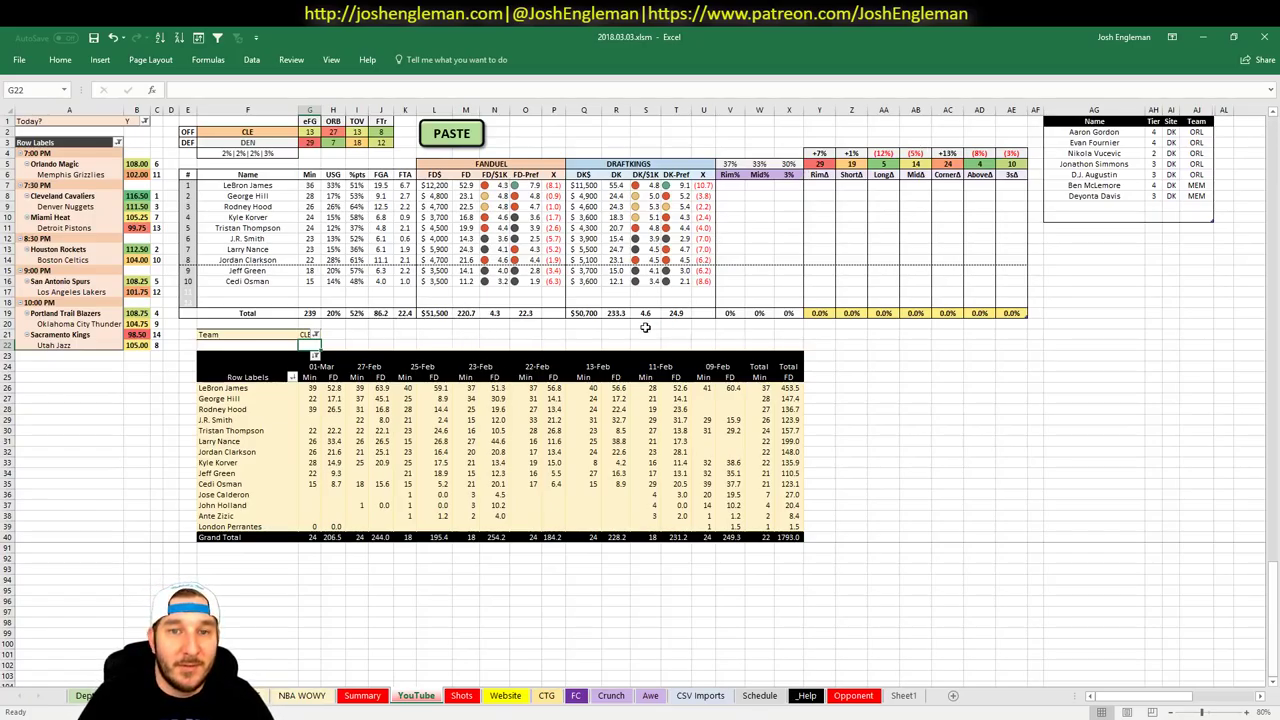
{"action": "left_click", "coordinate": [1084, 211]}
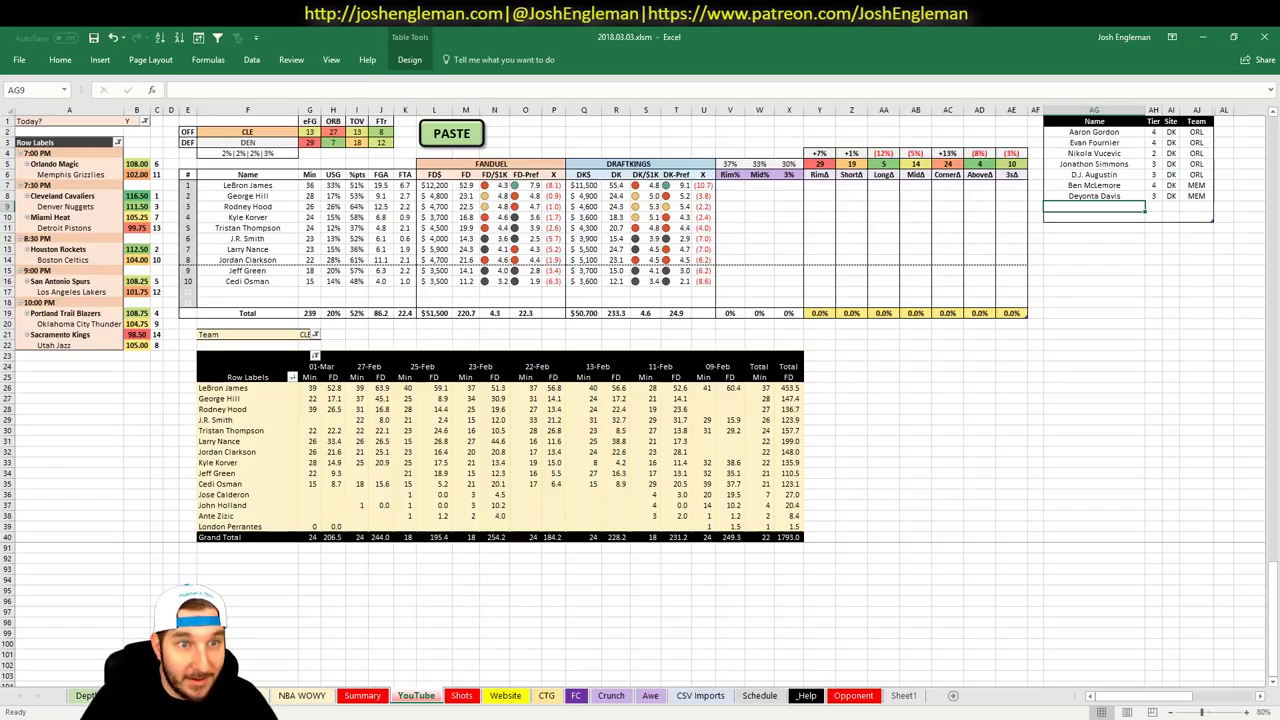
Switch to the browser, find LeBron James in the fantasy5x5 big spots table to read his row, and return to Excel
{"action": "key", "text": "alt+Tab"}
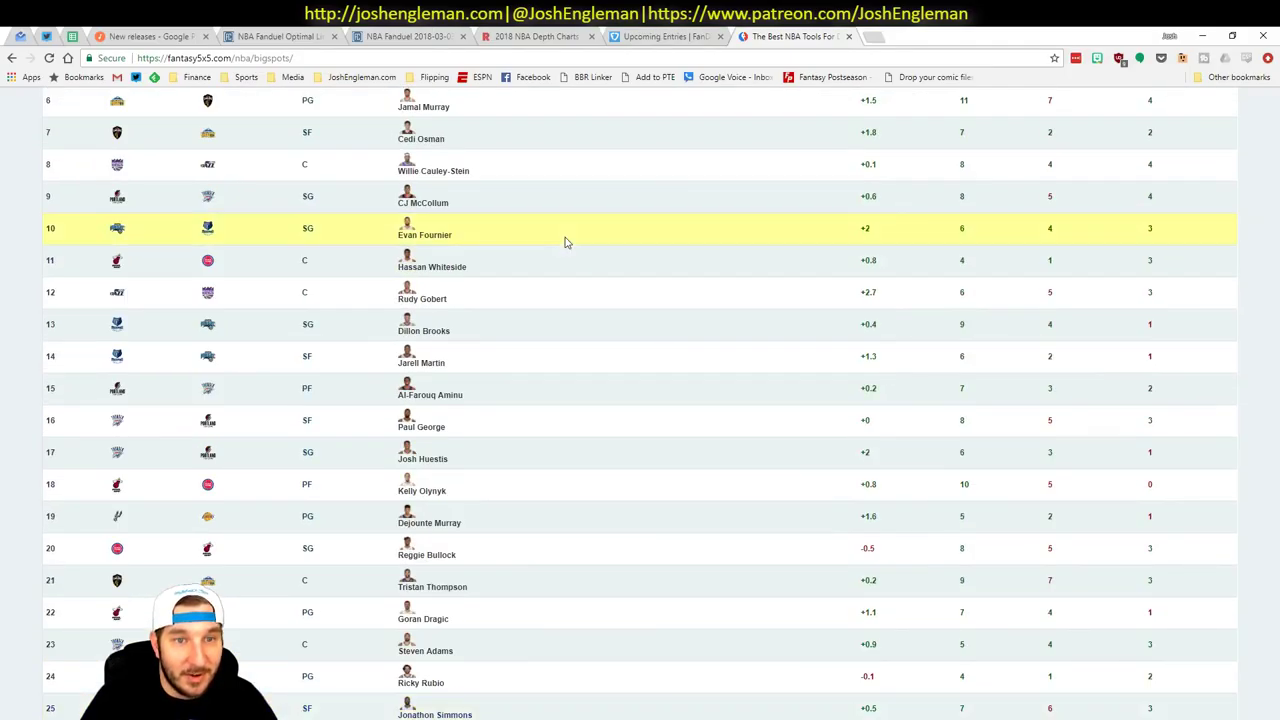
{"action": "scroll", "coordinate": [575, 260], "scroll_direction": "up", "scroll_amount": 3}
{"action": "scroll", "coordinate": [366, 434], "scroll_direction": "down", "scroll_amount": 2}
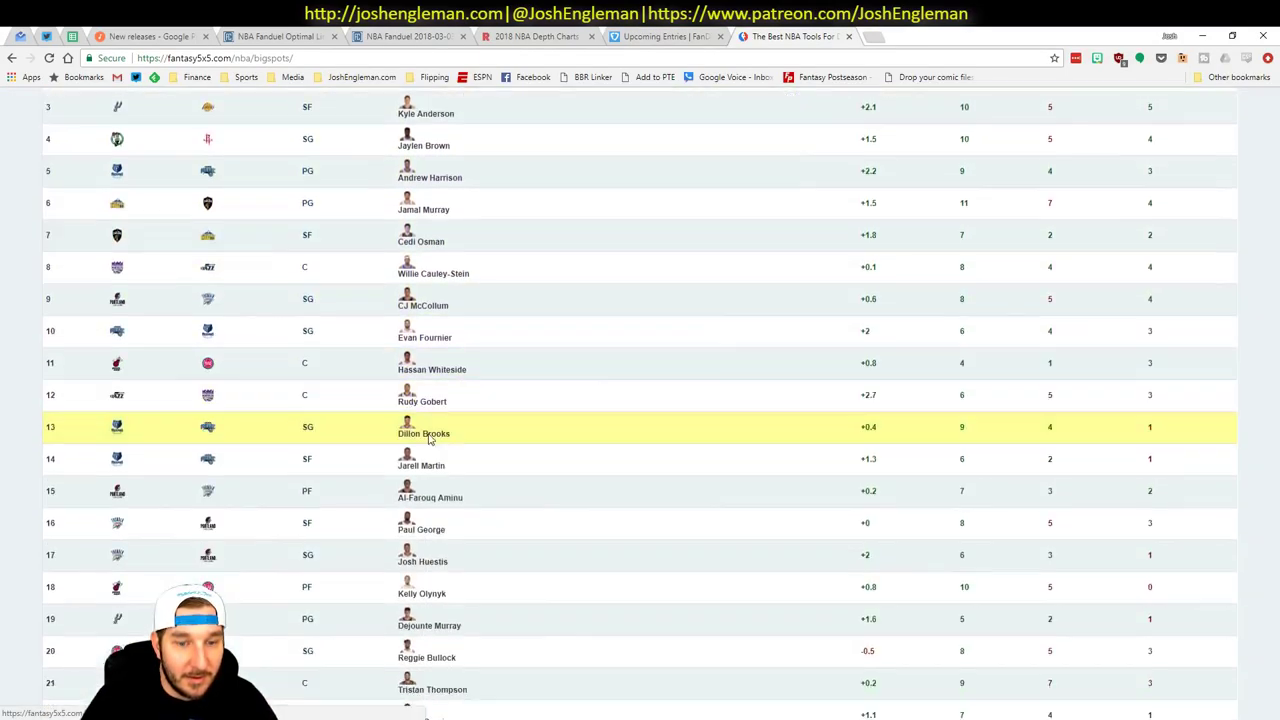
{"action": "scroll", "coordinate": [577, 438], "scroll_direction": "down", "scroll_amount": 7}
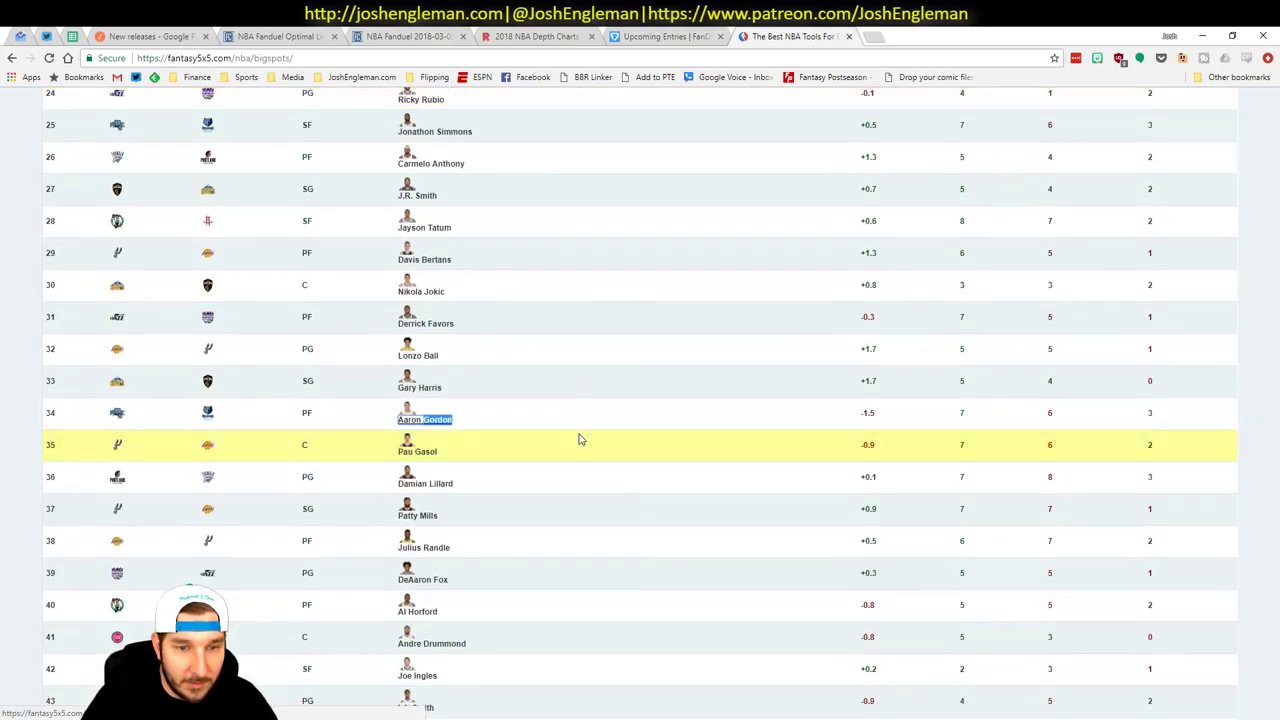
{"action": "scroll", "coordinate": [578, 438], "scroll_direction": "down", "scroll_amount": 1}
{"action": "key", "text": "ctrl+f"}
{"action": "type", "text": "lebron"}
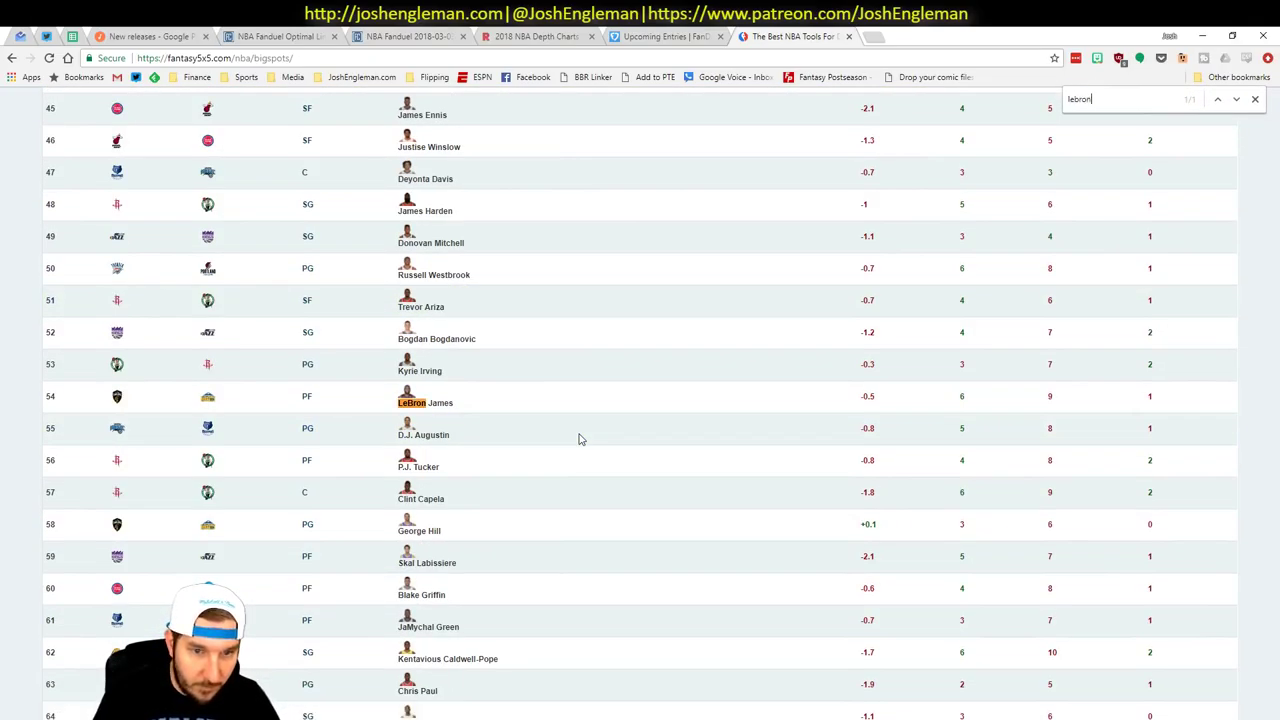
{"action": "key", "text": "Escape"}
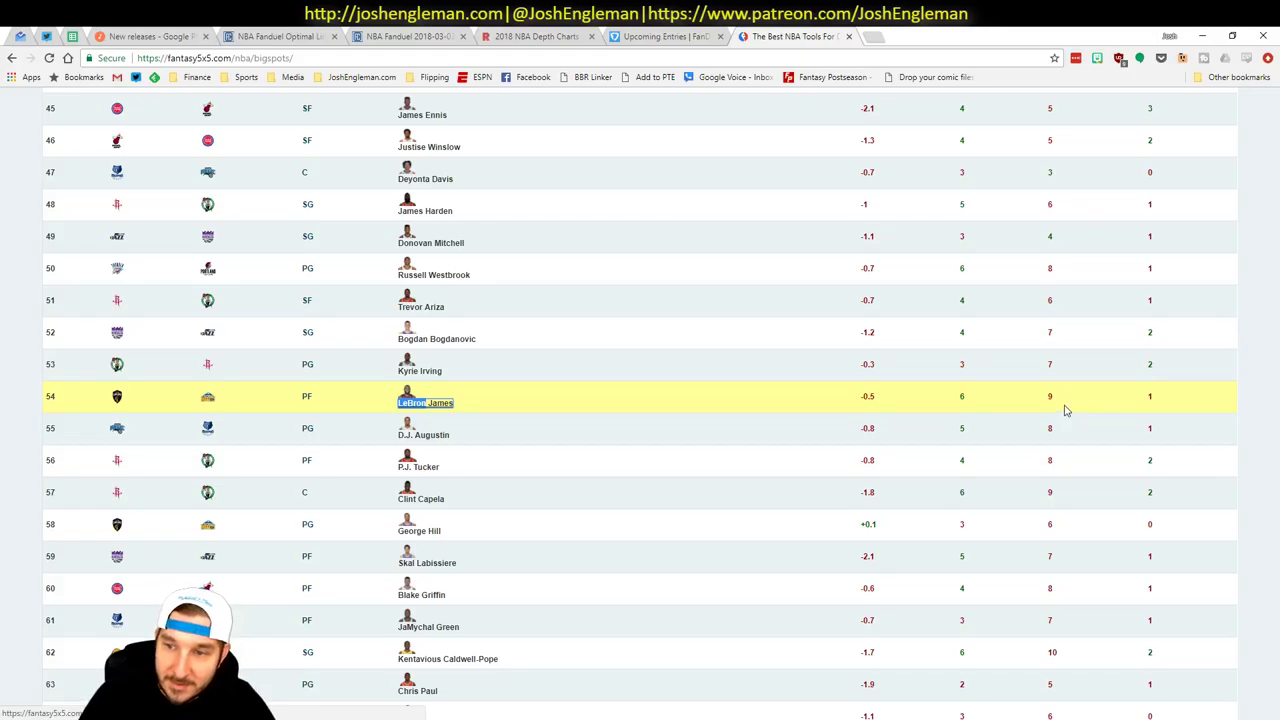
{"action": "key", "text": "alt+Tab"}
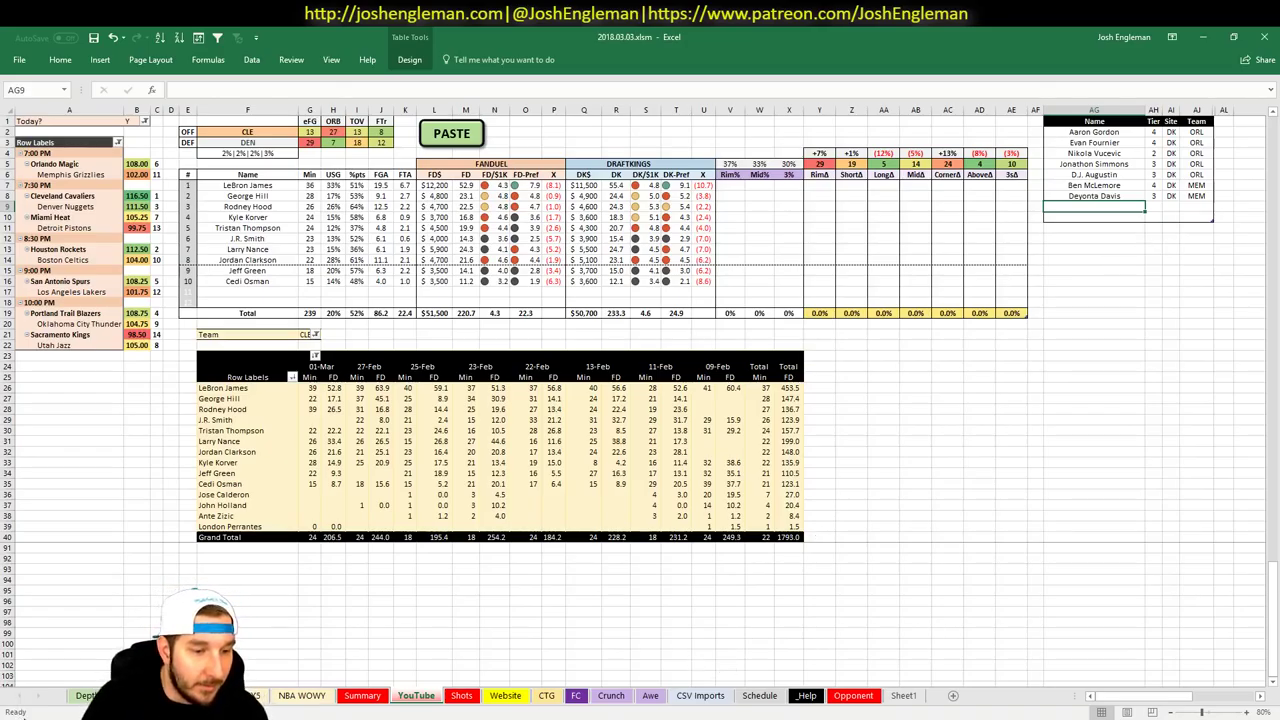
Switch to the browser and open the Cleaning the Glass team stats in a new tab
{"action": "key", "text": "alt+Tab"}
{"action": "left_click", "coordinate": [876, 37]}
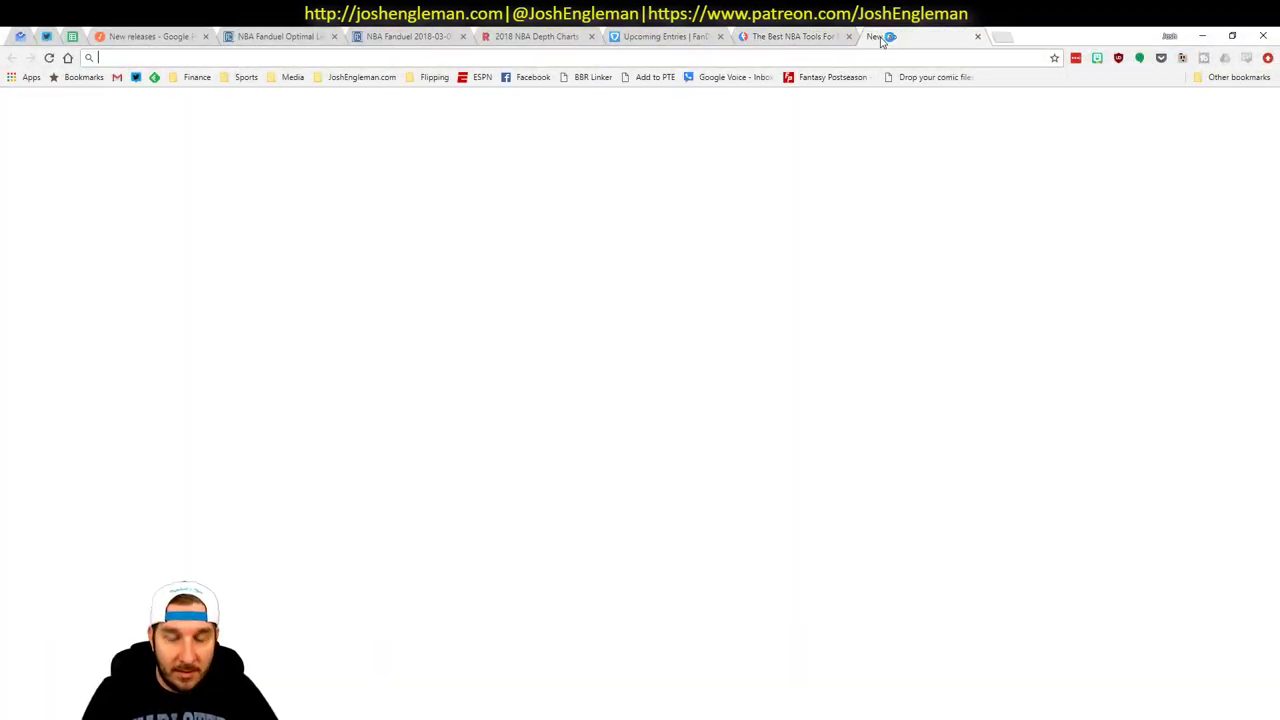
{"action": "type", "text": "cle"}
{"action": "key", "text": "Return"}
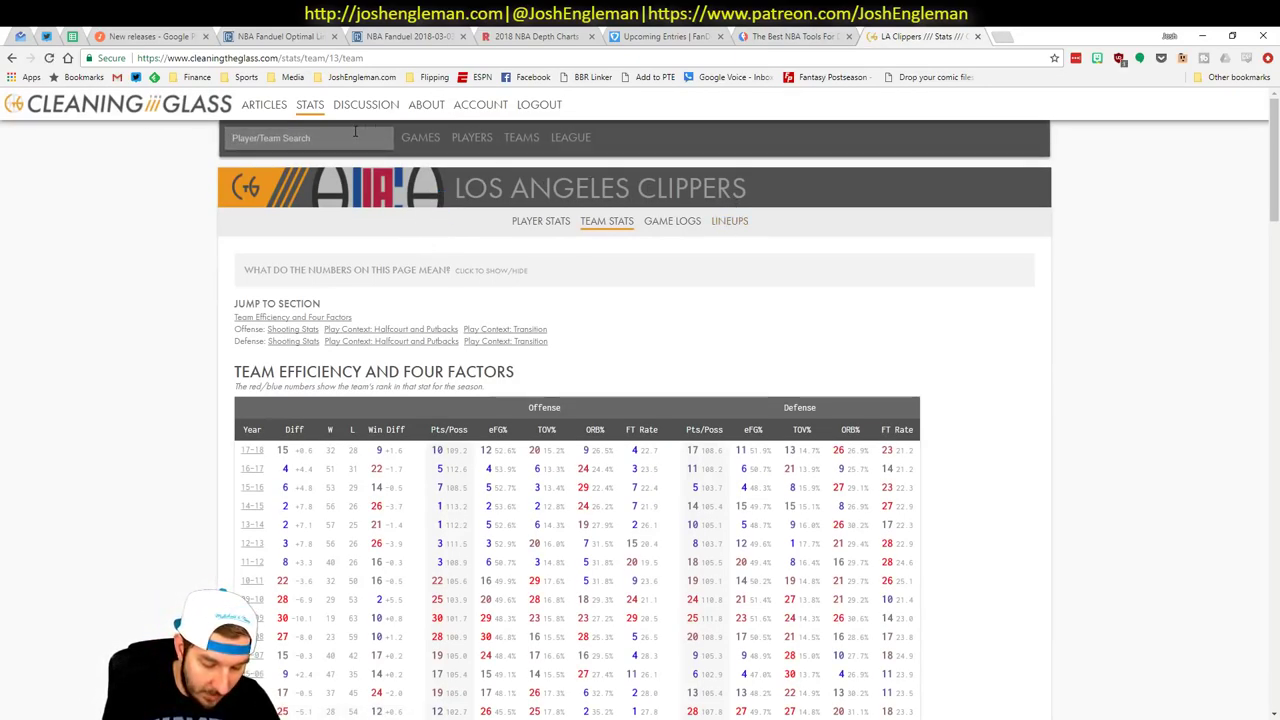
Search Cleaning the Glass for the Denver Nuggets and open their lineups page
{"action": "left_click", "coordinate": [354, 137]}
{"action": "type", "text": "Denver Nuggets"}
{"action": "key", "text": "Return"}
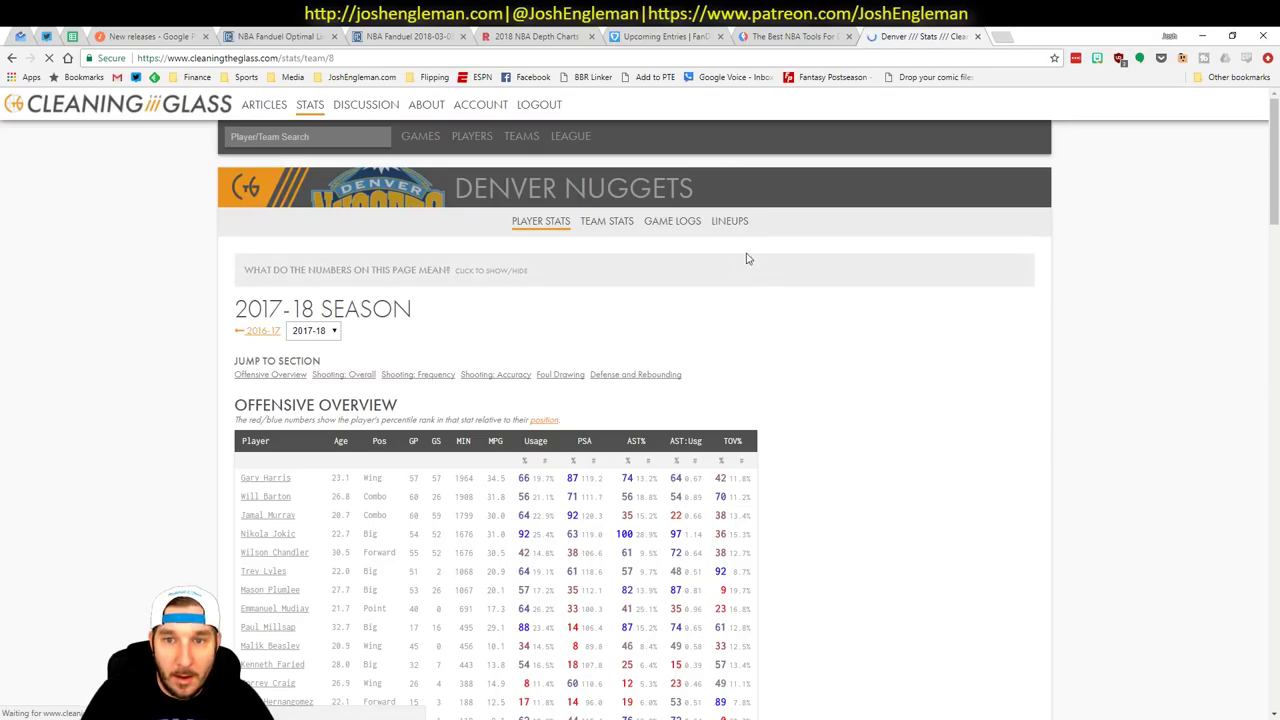
{"action": "left_click", "coordinate": [731, 221]}
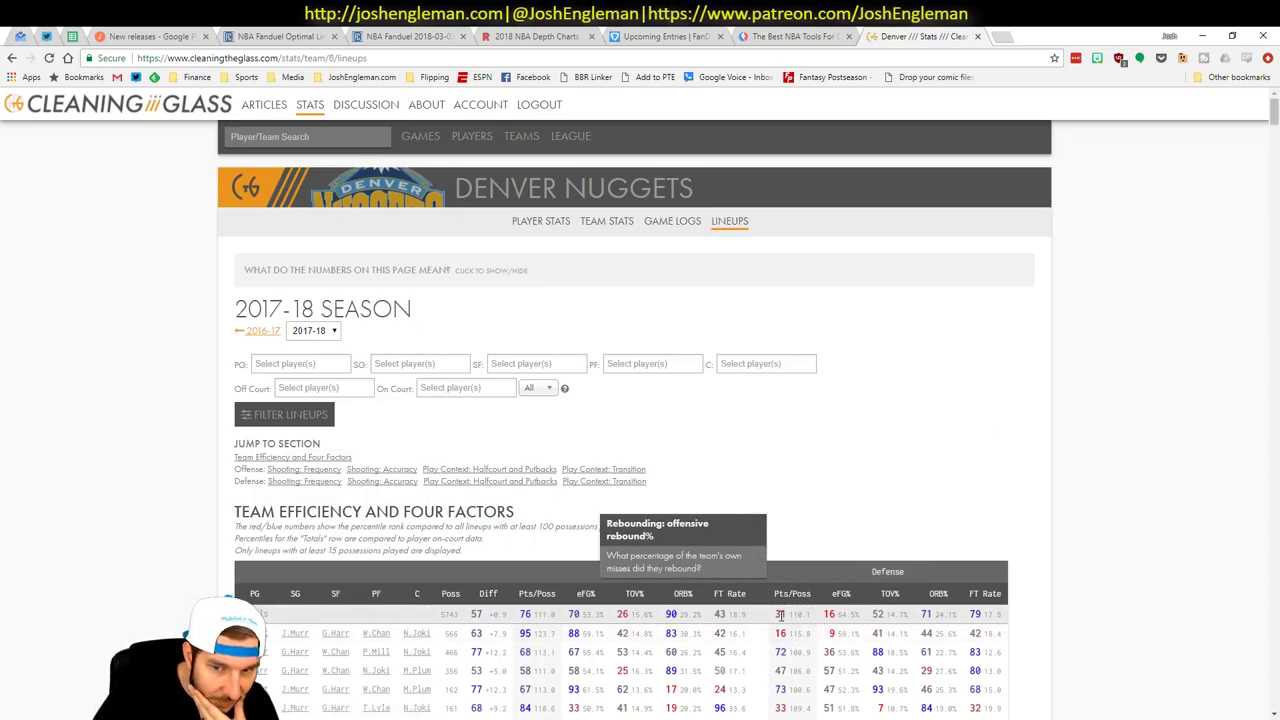
Reload the Nuggets lineups page with the parameter ?start=02/01/2018 added to its URL
{"action": "left_click", "coordinate": [486, 58]}
{"action": "left_click", "coordinate": [486, 58]}
{"action": "type", "text": "?start="}
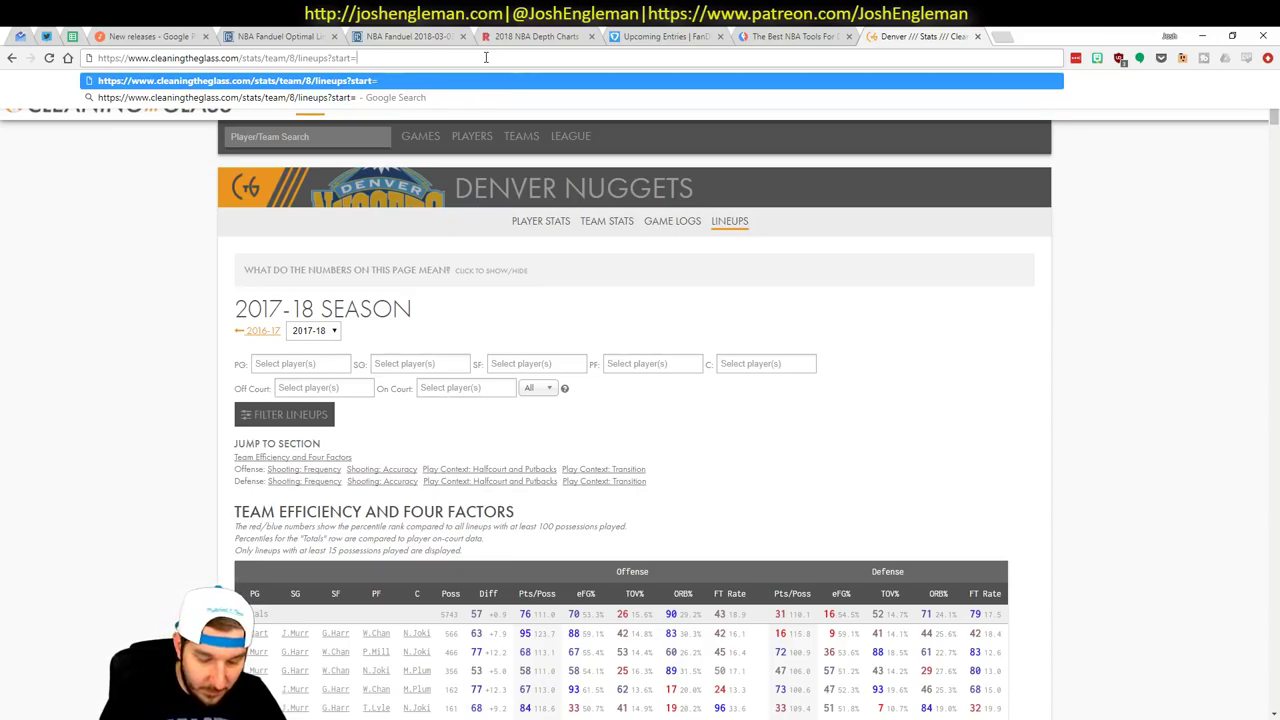
{"action": "type", "text": "02/01/"}
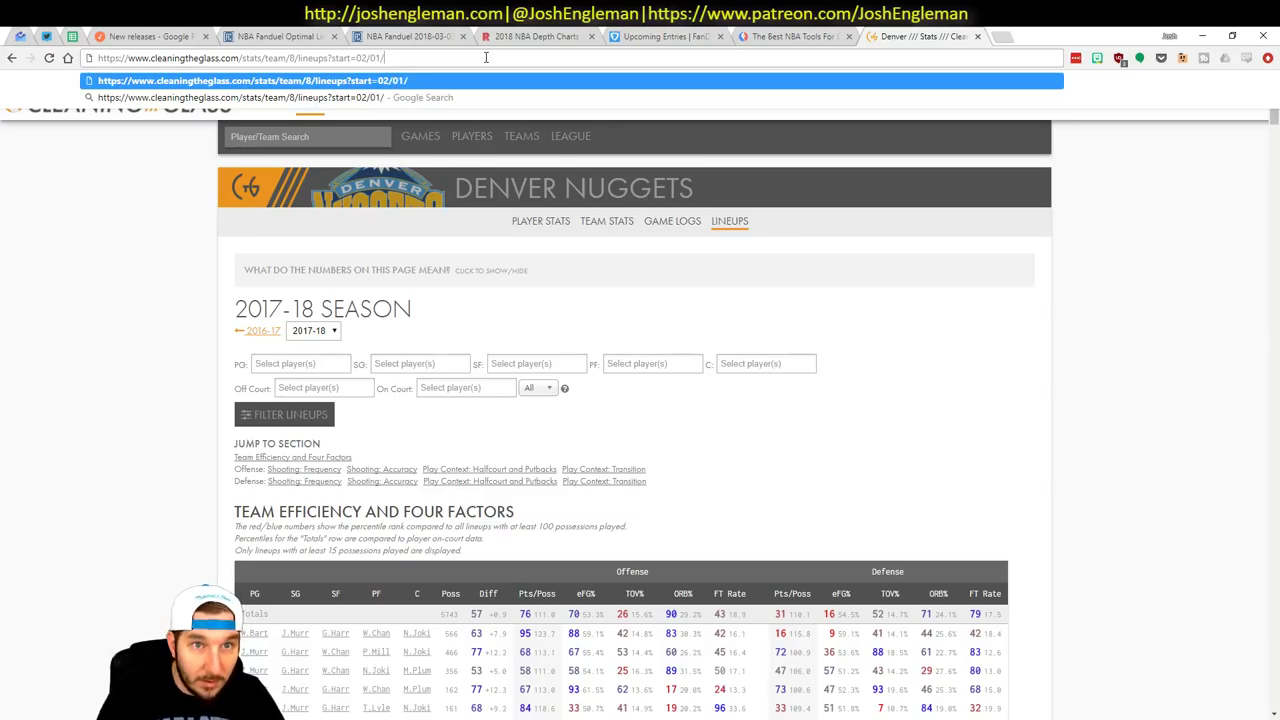
{"action": "type", "text": "2018"}
{"action": "key", "text": "Return"}
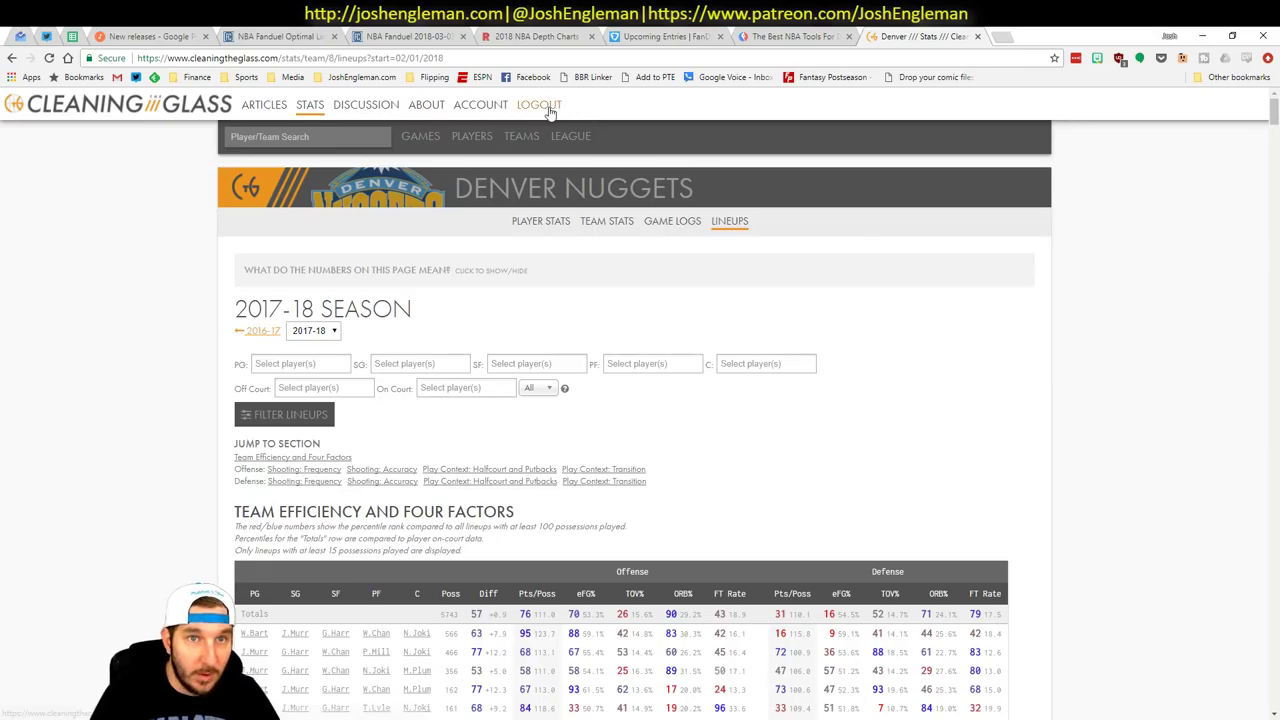
{"action": "left_click", "coordinate": [479, 62]}
{"action": "left_click", "coordinate": [415, 62]}
{"action": "left_click_drag", "start_coordinate": [370, 58], "coordinate": [841, 121]}
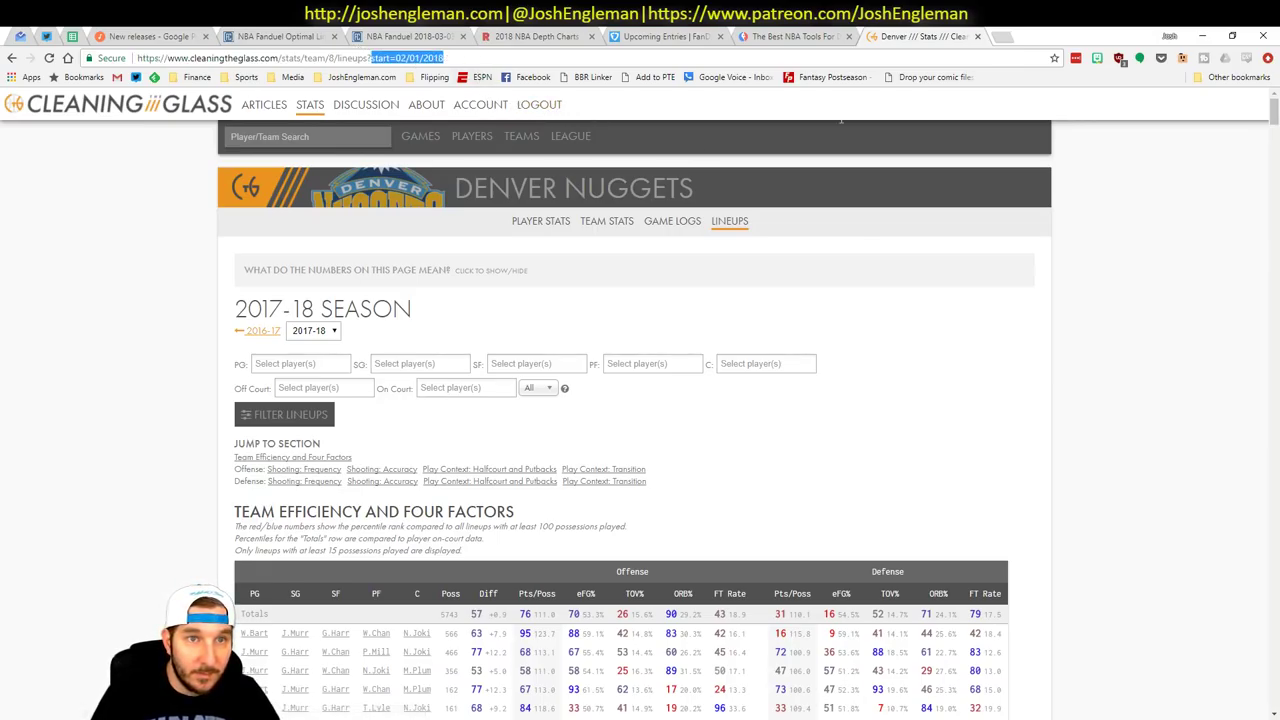
{"action": "key", "text": "BackSpace"}
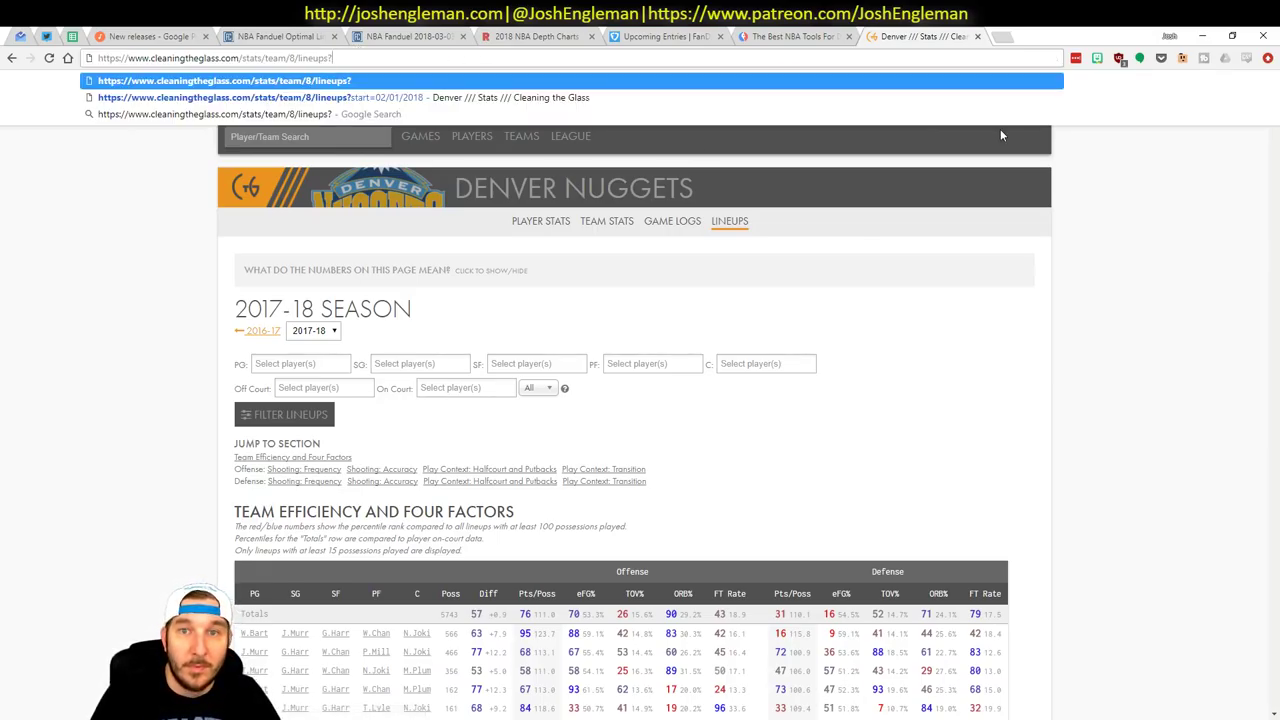
{"action": "key", "text": "Escape"}
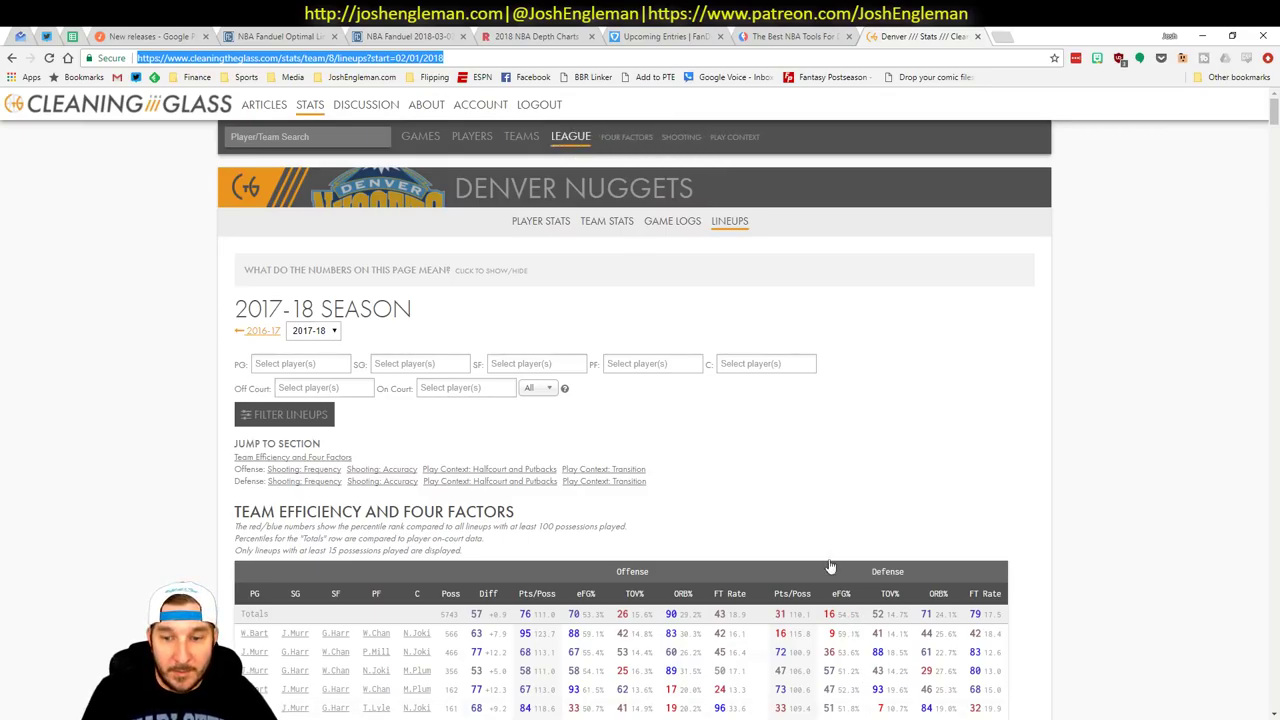
Switch back to Excel and select the defense-versus-position cell below the defense team in the matchup table
{"action": "key", "text": "alt+Tab"}
{"action": "left_click", "coordinate": [272, 155]}
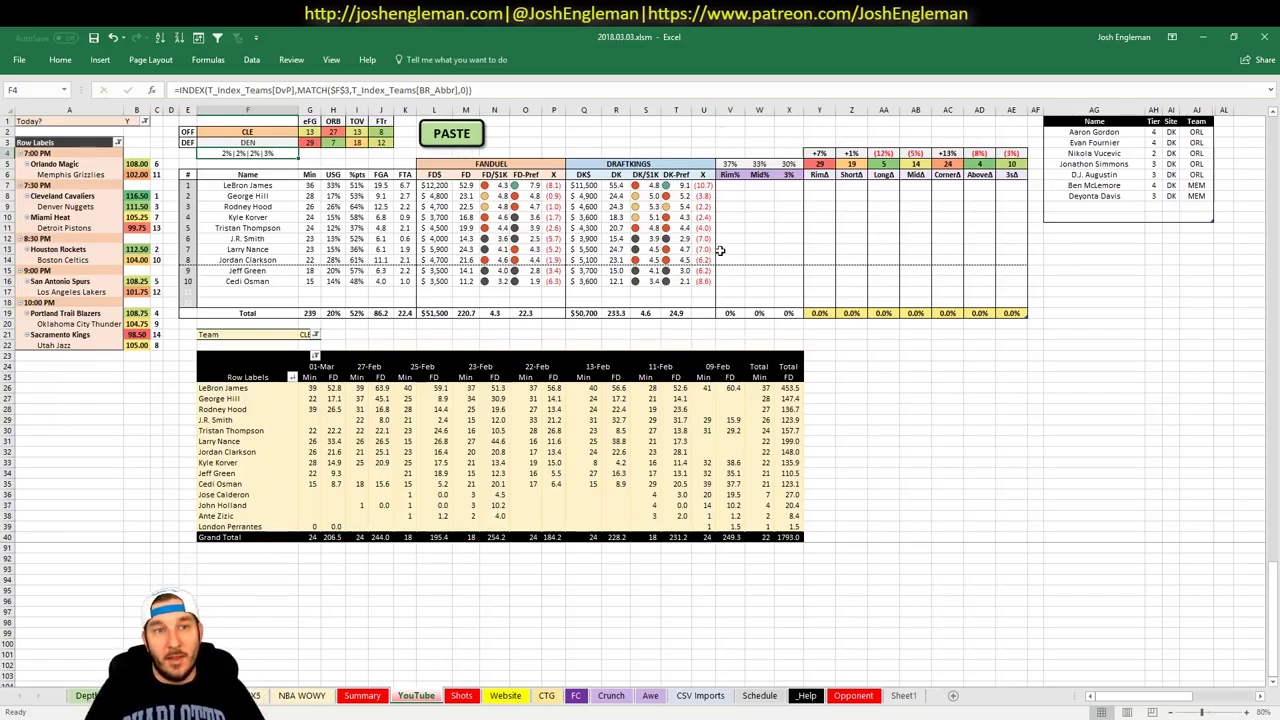
Try sorting the _Help sheet's team table by FPPP% in descending order, and undo the sort
{"action": "left_click", "coordinate": [866, 703]}
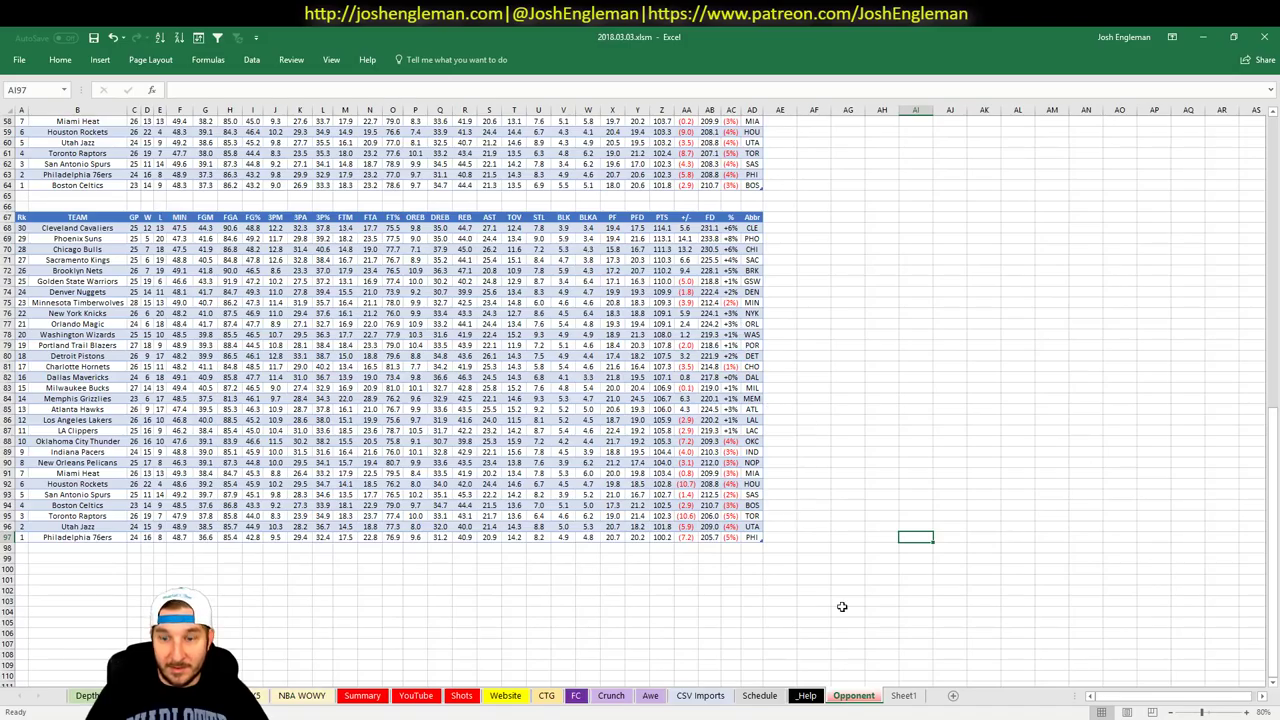
{"action": "left_click", "coordinate": [904, 696]}
{"action": "left_click", "coordinate": [806, 696]}
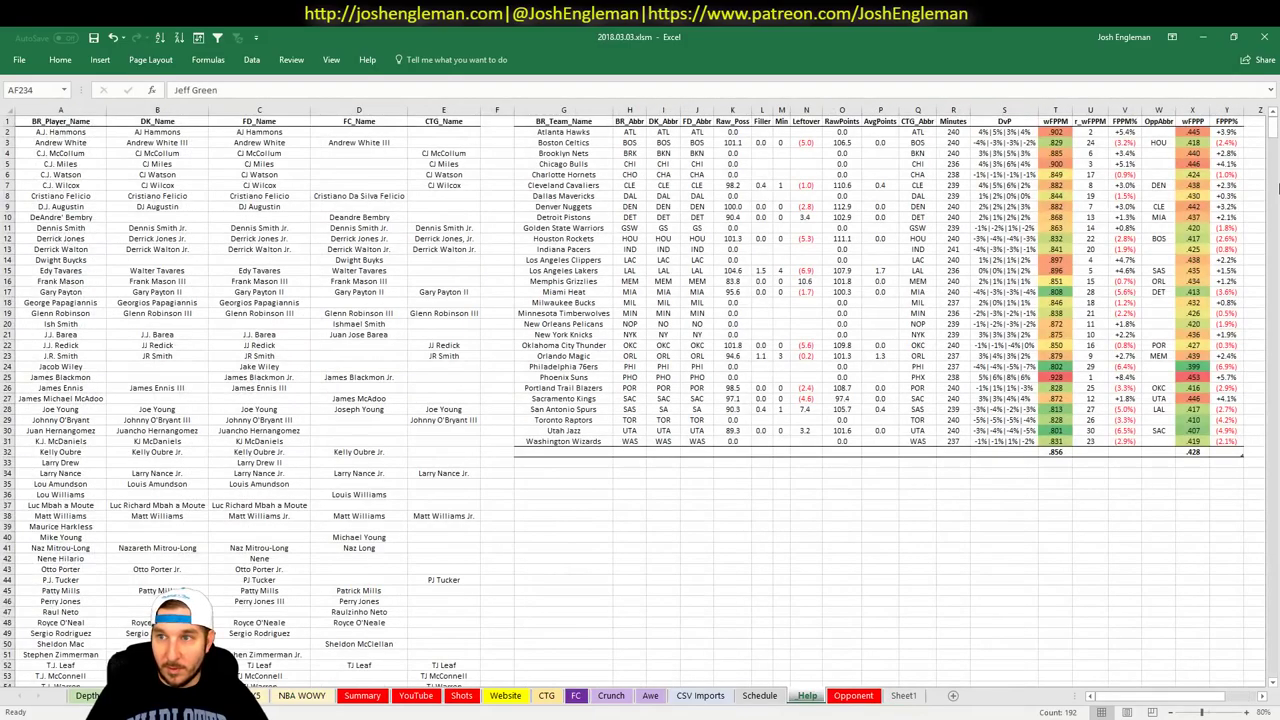
{"action": "left_click", "coordinate": [1228, 163]}
{"action": "left_click", "coordinate": [197, 38]}
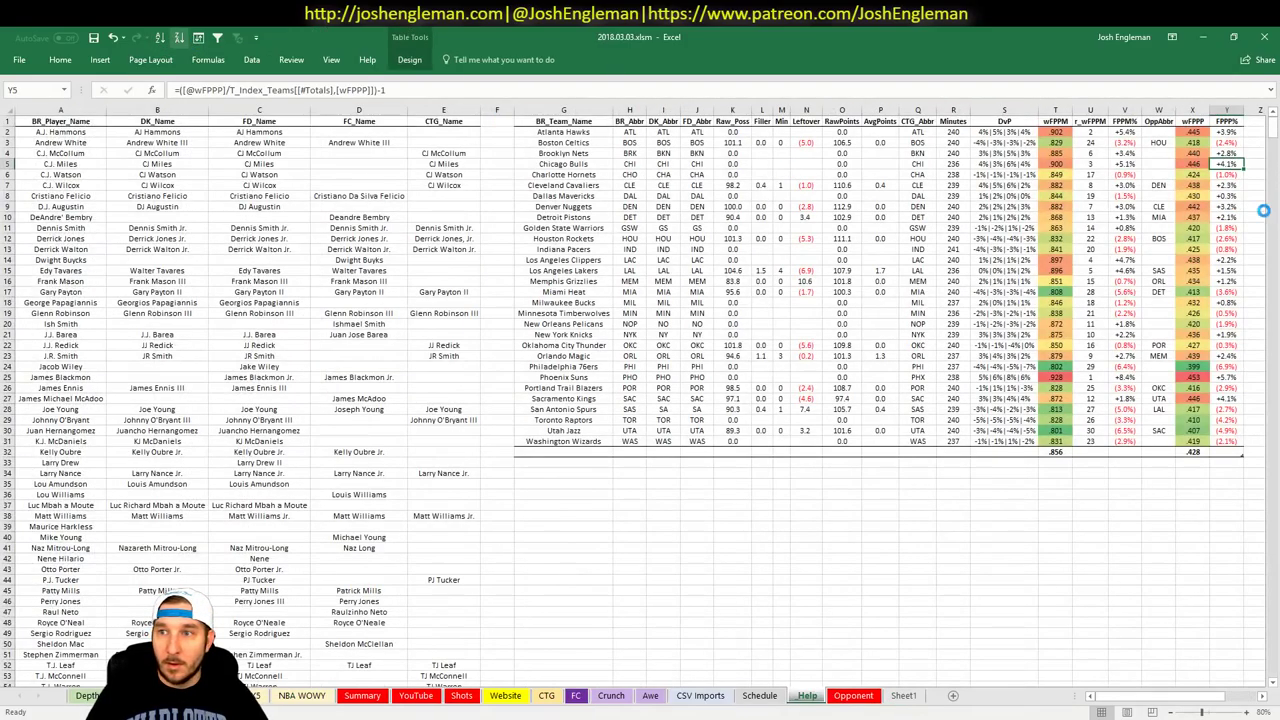
{"action": "left_click_drag", "start_coordinate": [552, 172], "coordinate": [552, 131]}
{"action": "left_click", "coordinate": [806, 294]}
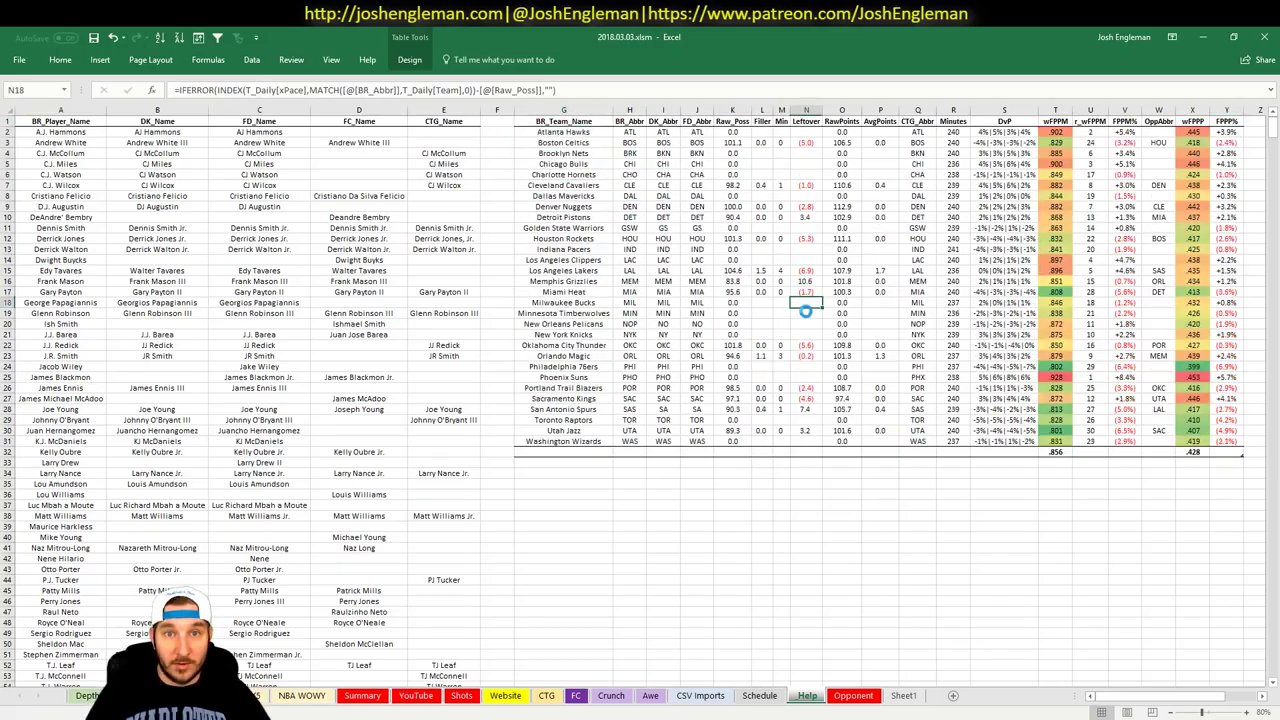
{"action": "key", "text": "ctrl+z"}
Return to the YouTube sheet and add LeBron James to the pick list below Deyonta Davis with tier 3
{"action": "left_click", "coordinate": [302, 695]}
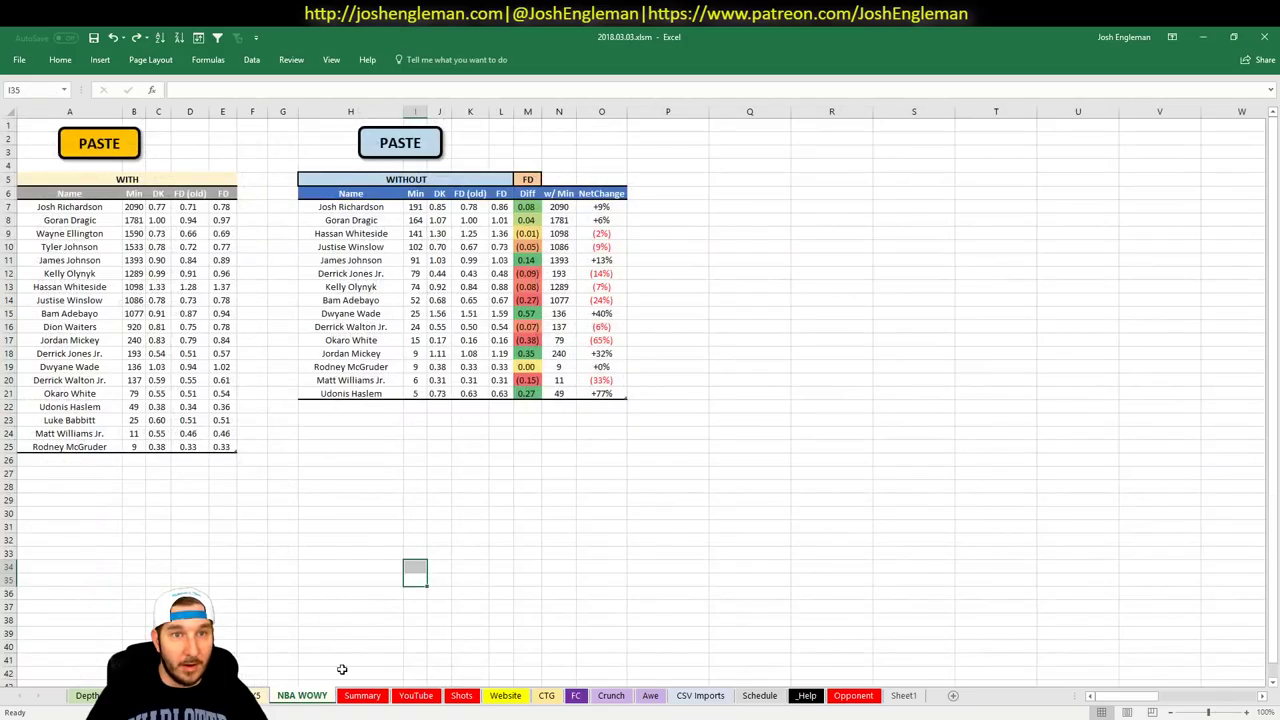
{"action": "left_click", "coordinate": [255, 695]}
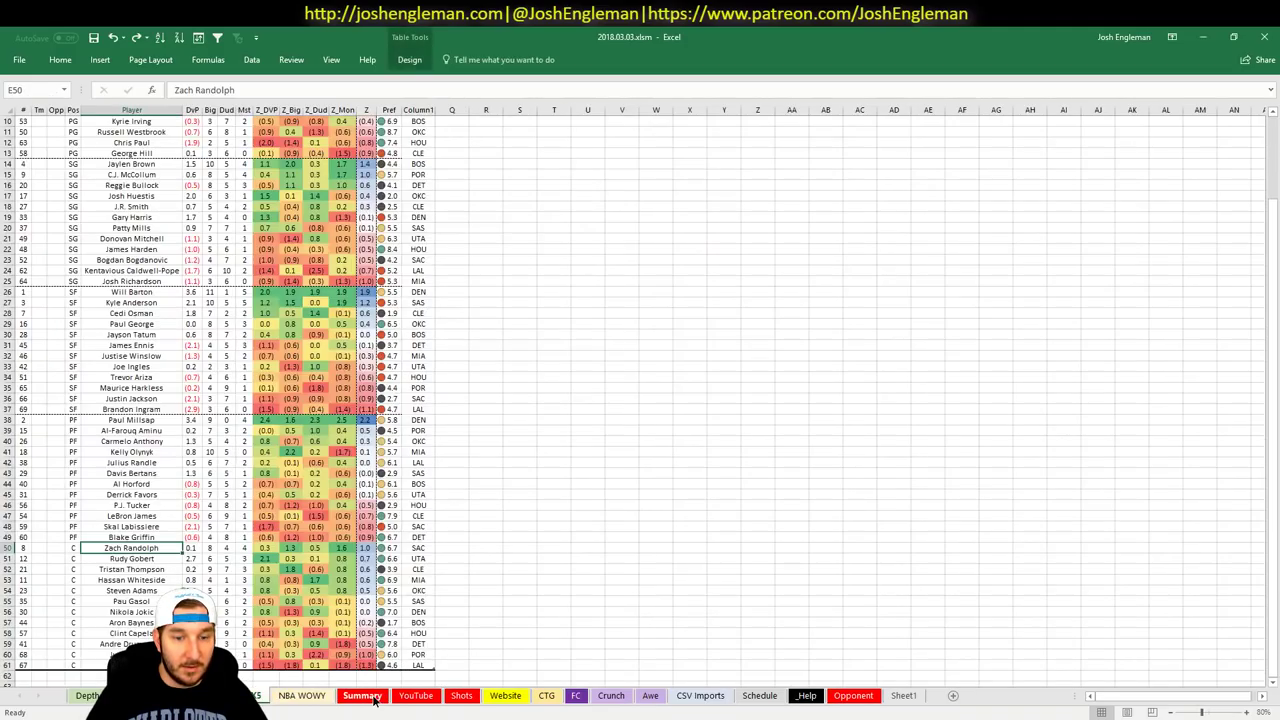
{"action": "left_click", "coordinate": [400, 695]}
{"action": "left_click", "coordinate": [1106, 206]}
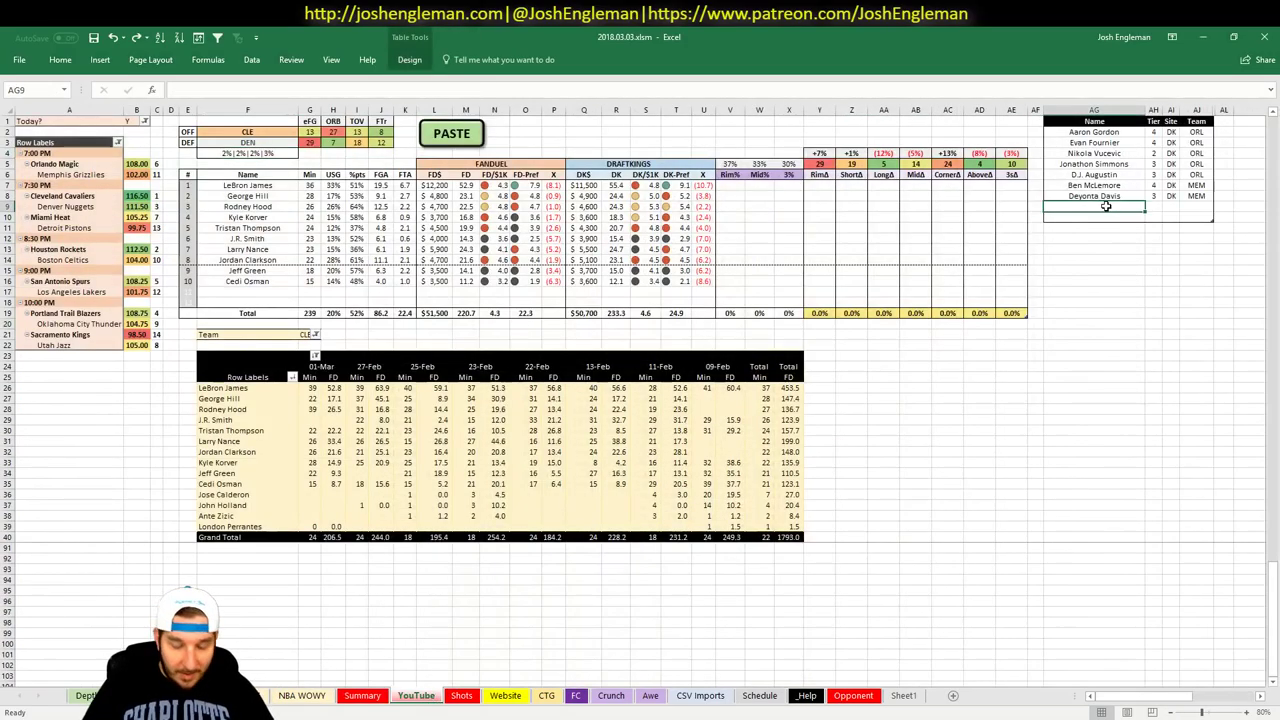
{"action": "type", "text": "LeBro"}
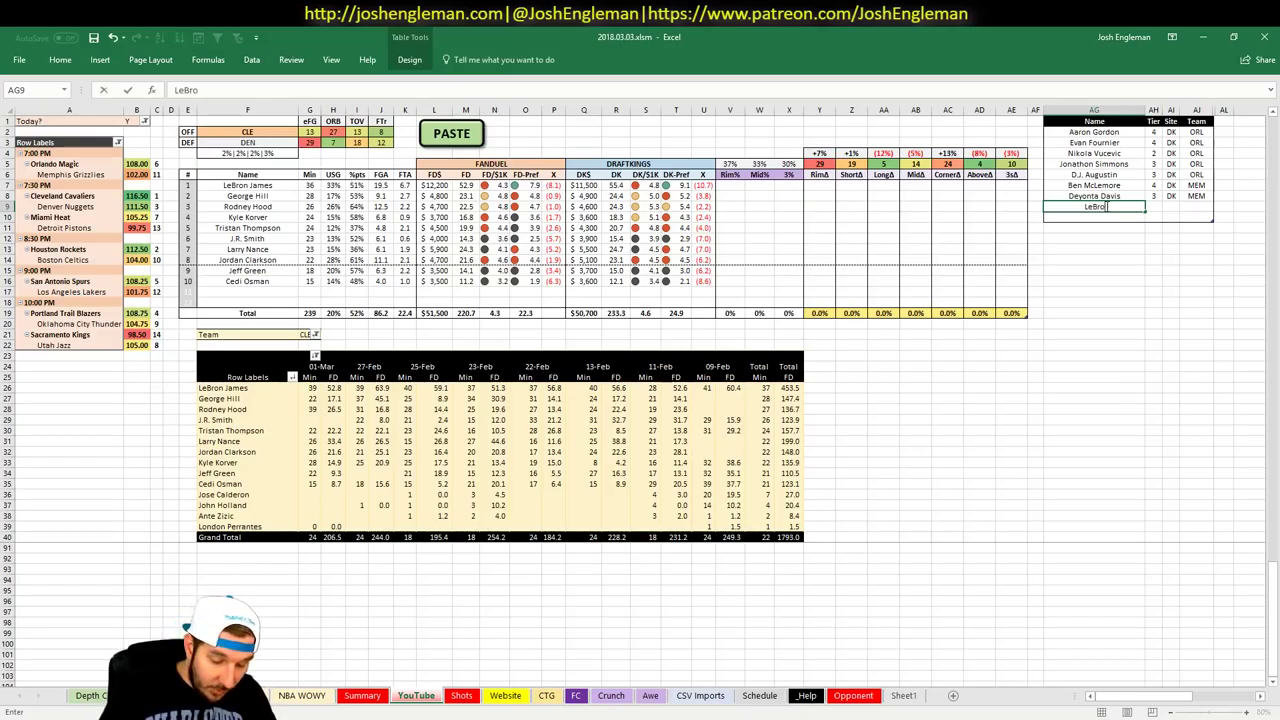
{"action": "type", "text": "n Jams"}
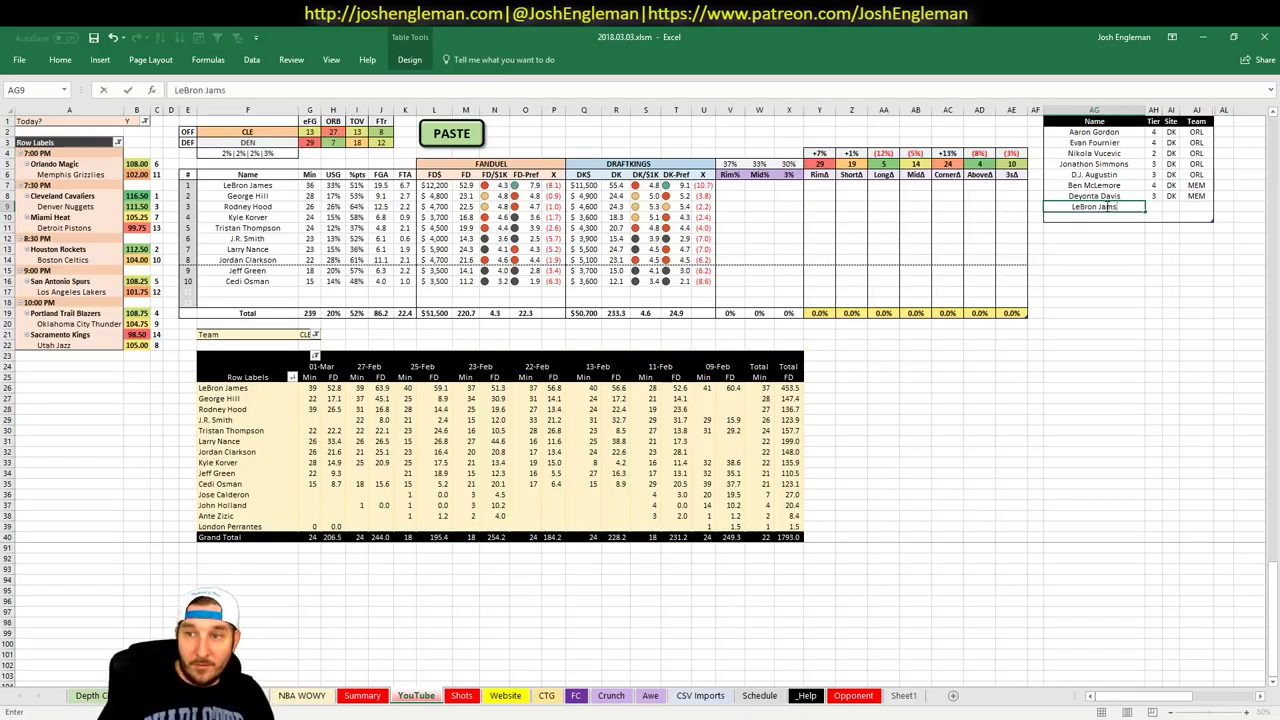
{"action": "key", "text": "BackSpace"}
{"action": "type", "text": "es"}
{"action": "key", "text": "Return"}
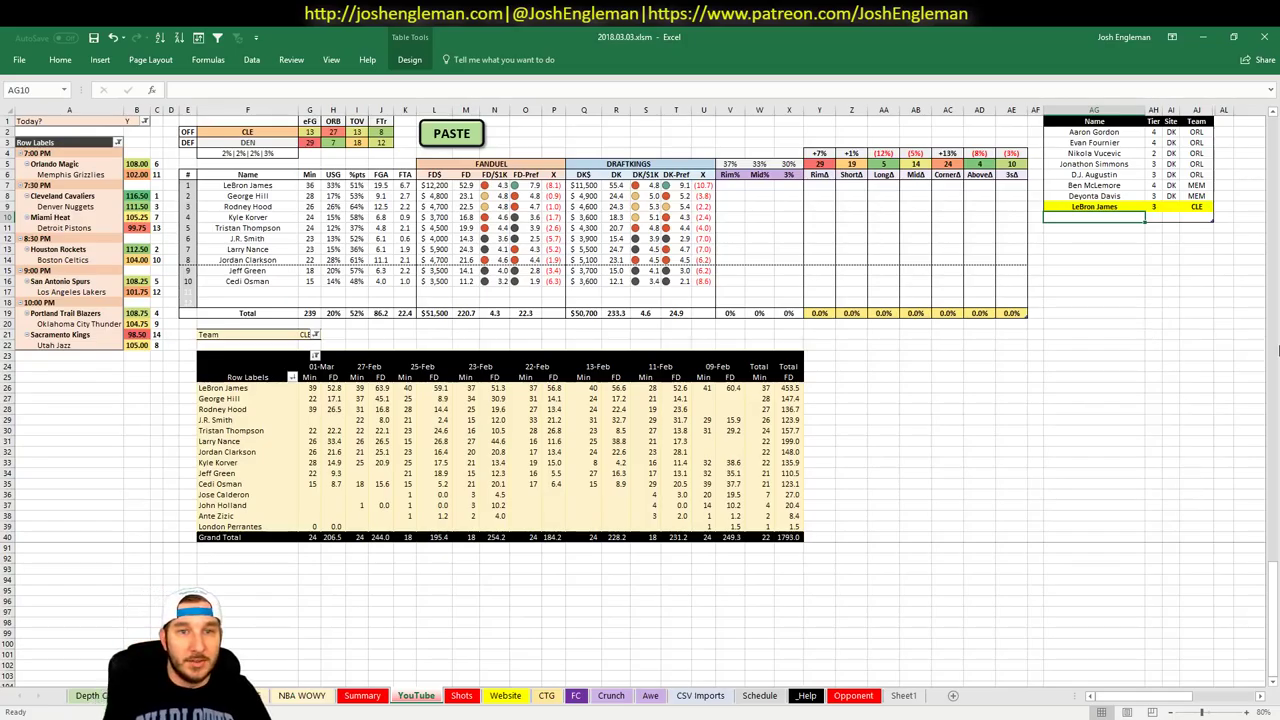
Add George Hill to the pick list below LeBron James with tier 3
{"action": "type", "text": "George"}
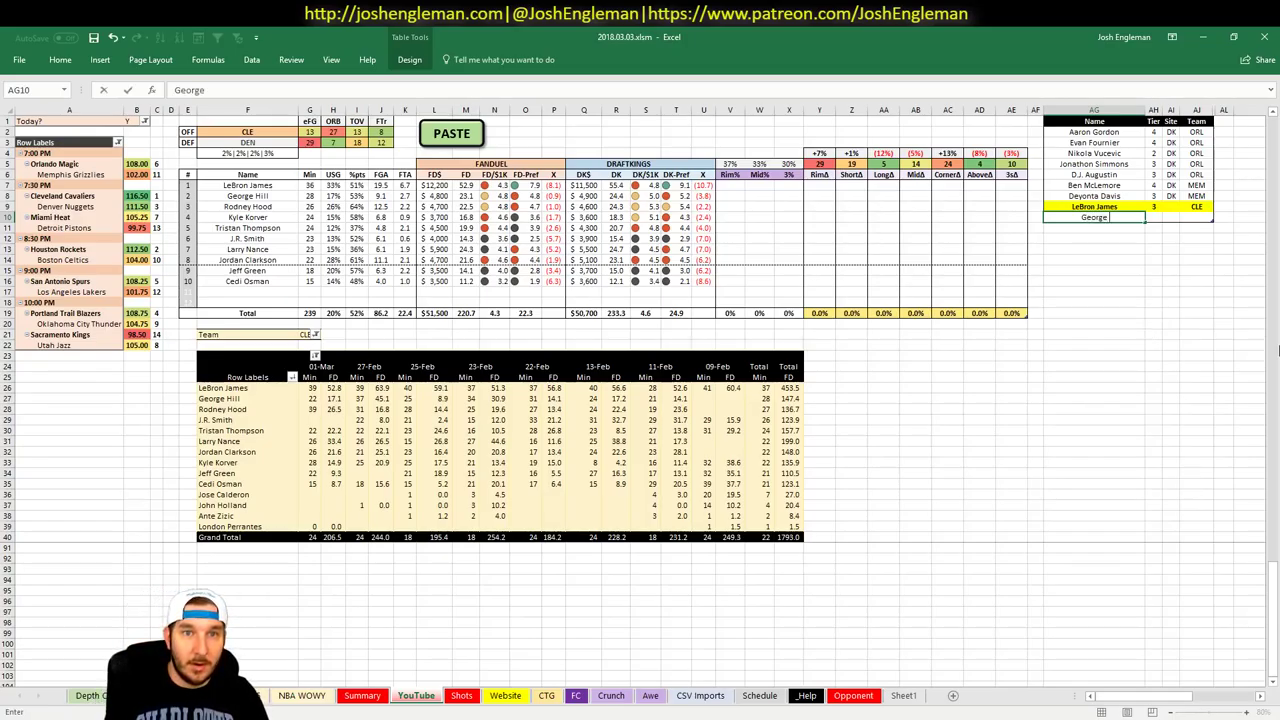
{"action": "type", "text": " Hill"}
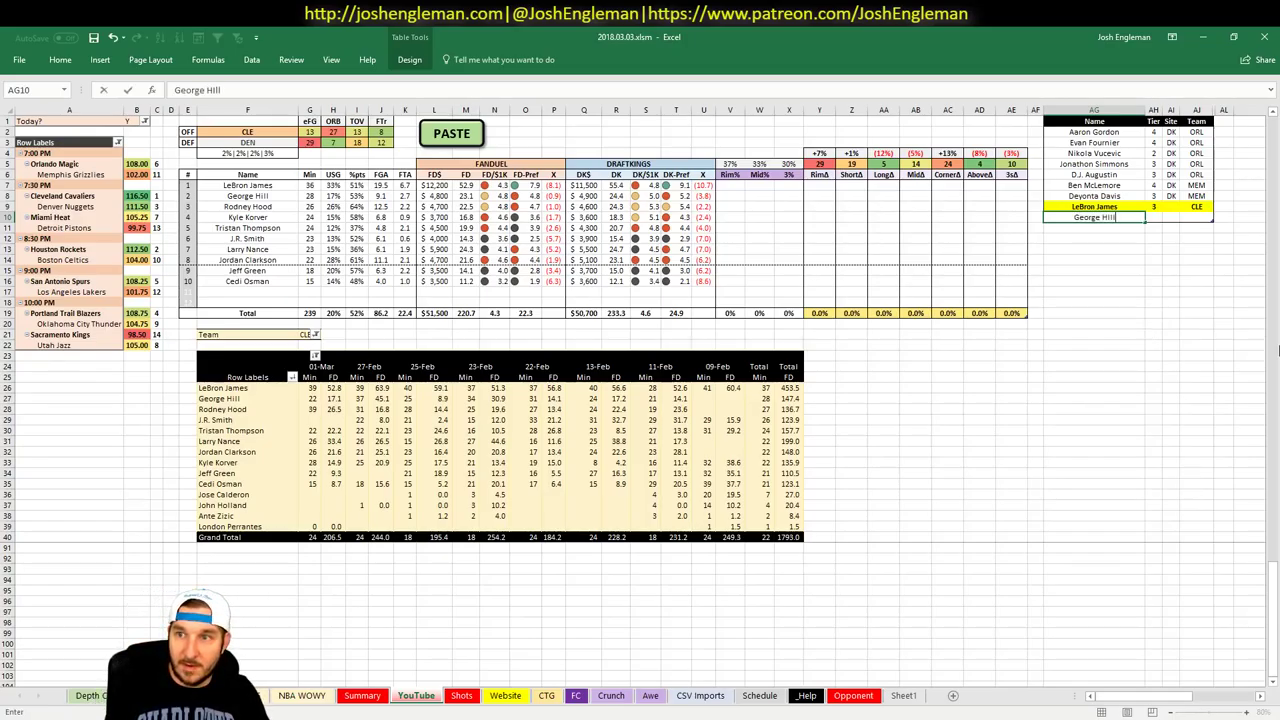
{"action": "key", "text": "Tab"}
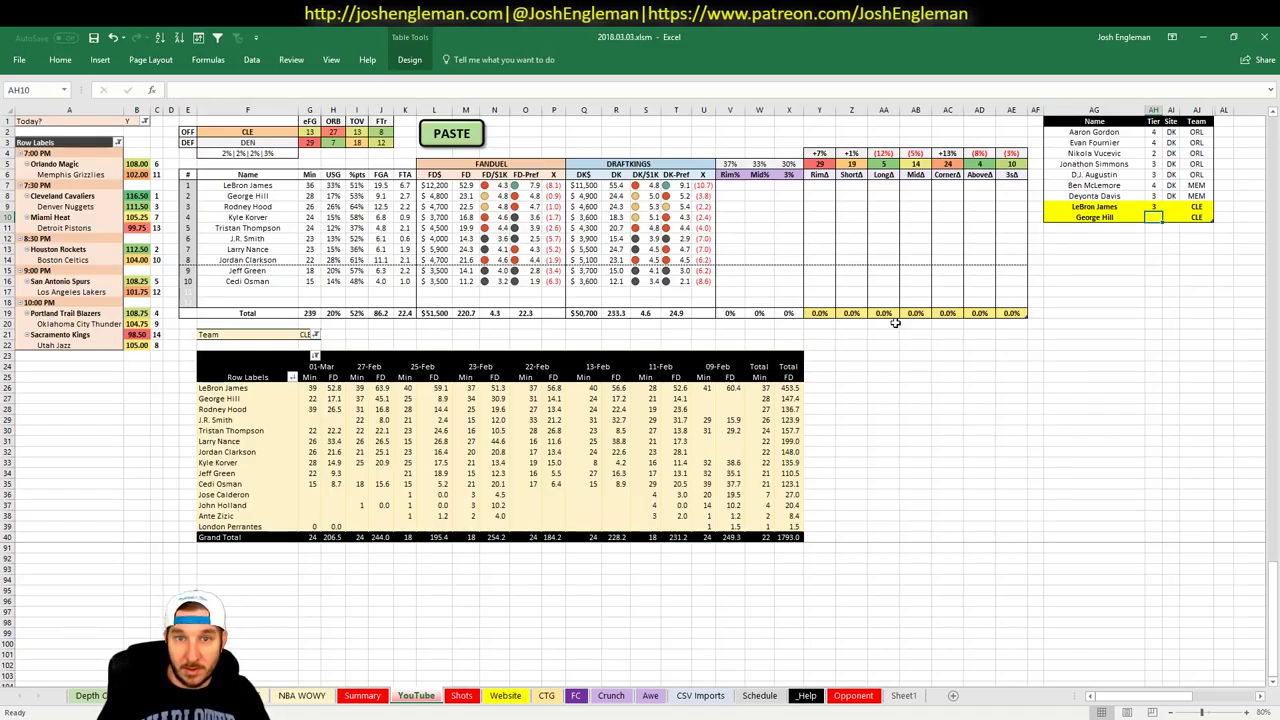
{"action": "type", "text": "3"}
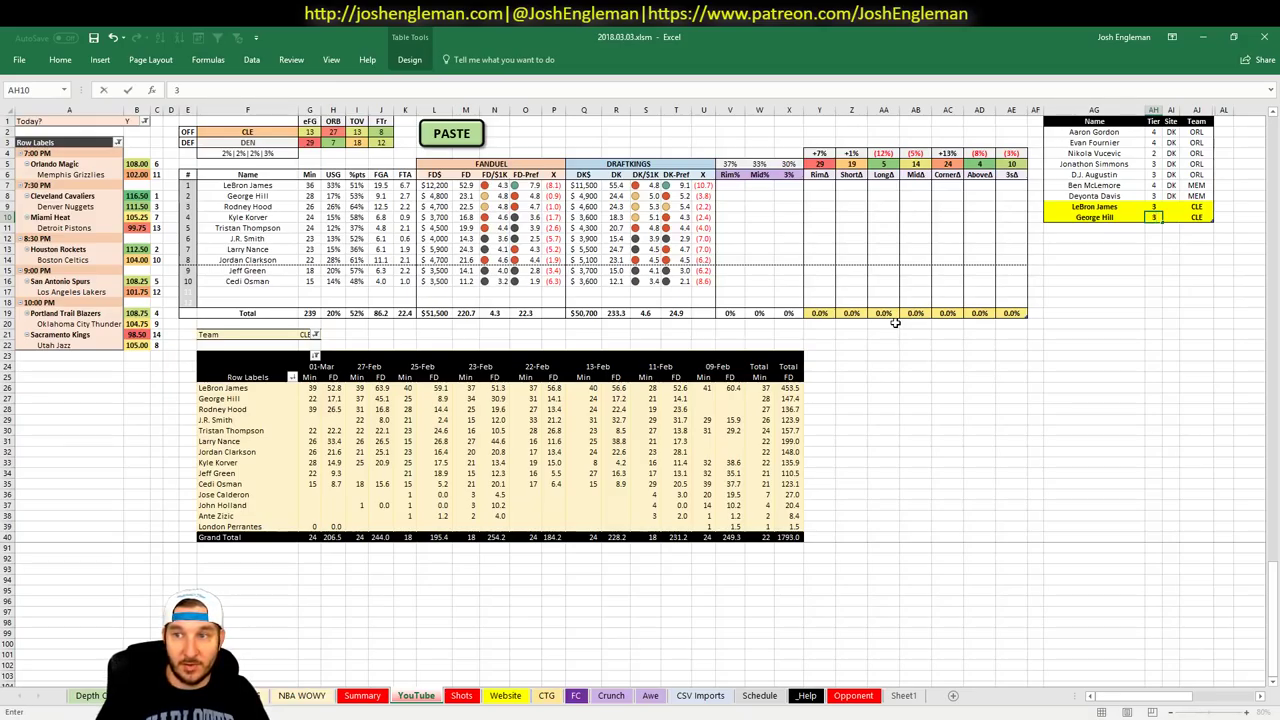
{"action": "key", "text": "Return"}
Add Rodney Hood to the pick list below George Hill with tier 4
{"action": "type", "text": "Rod"}
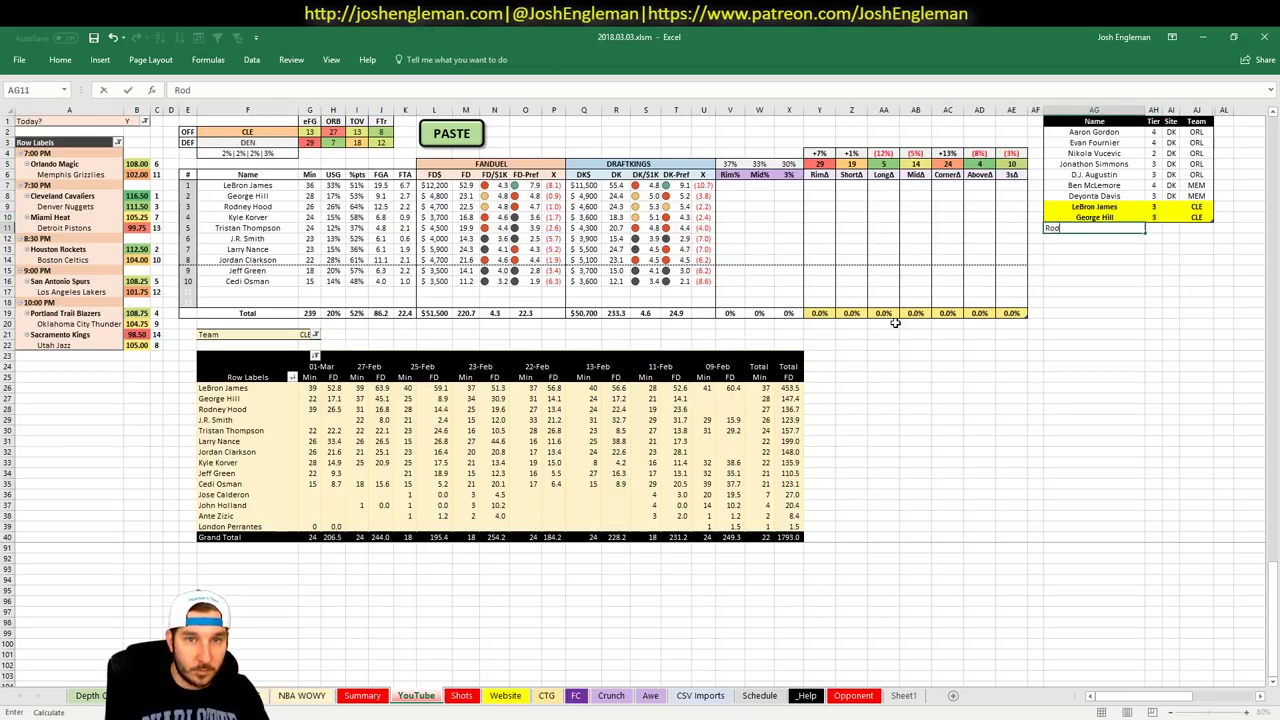
{"action": "type", "text": "ney Hood"}
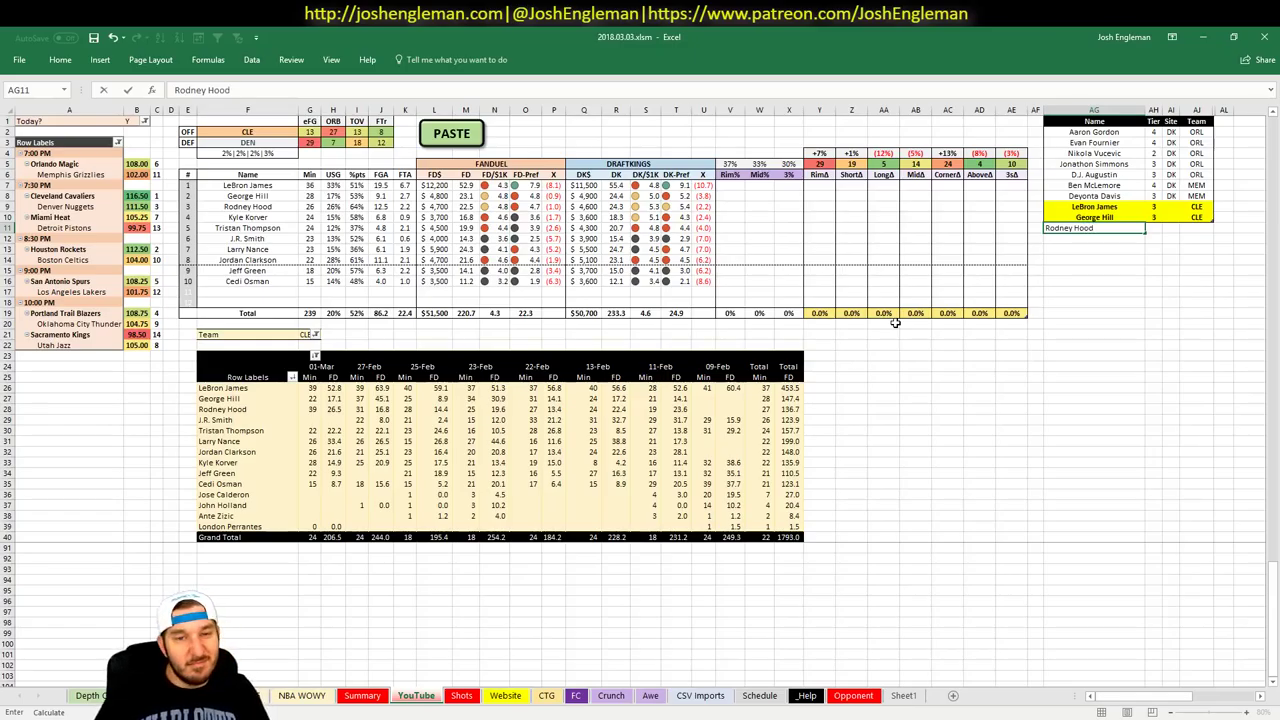
{"action": "key", "text": "Tab"}
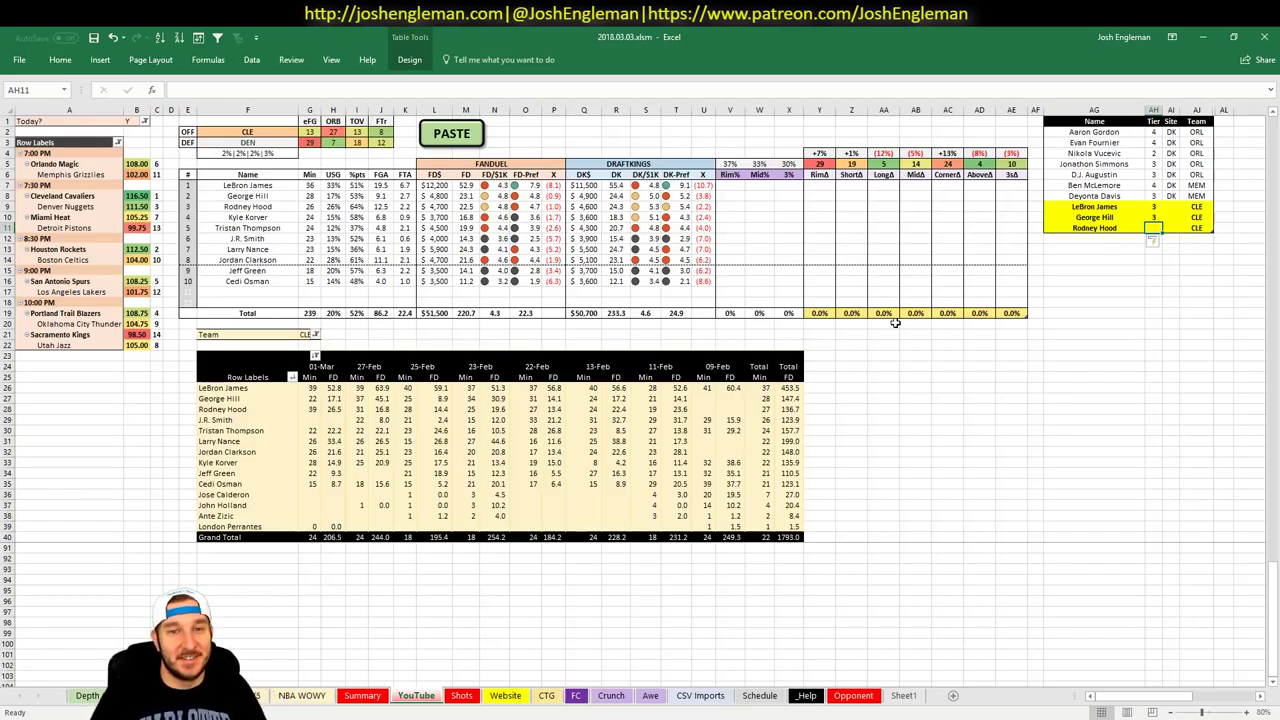
{"action": "type", "text": "4"}
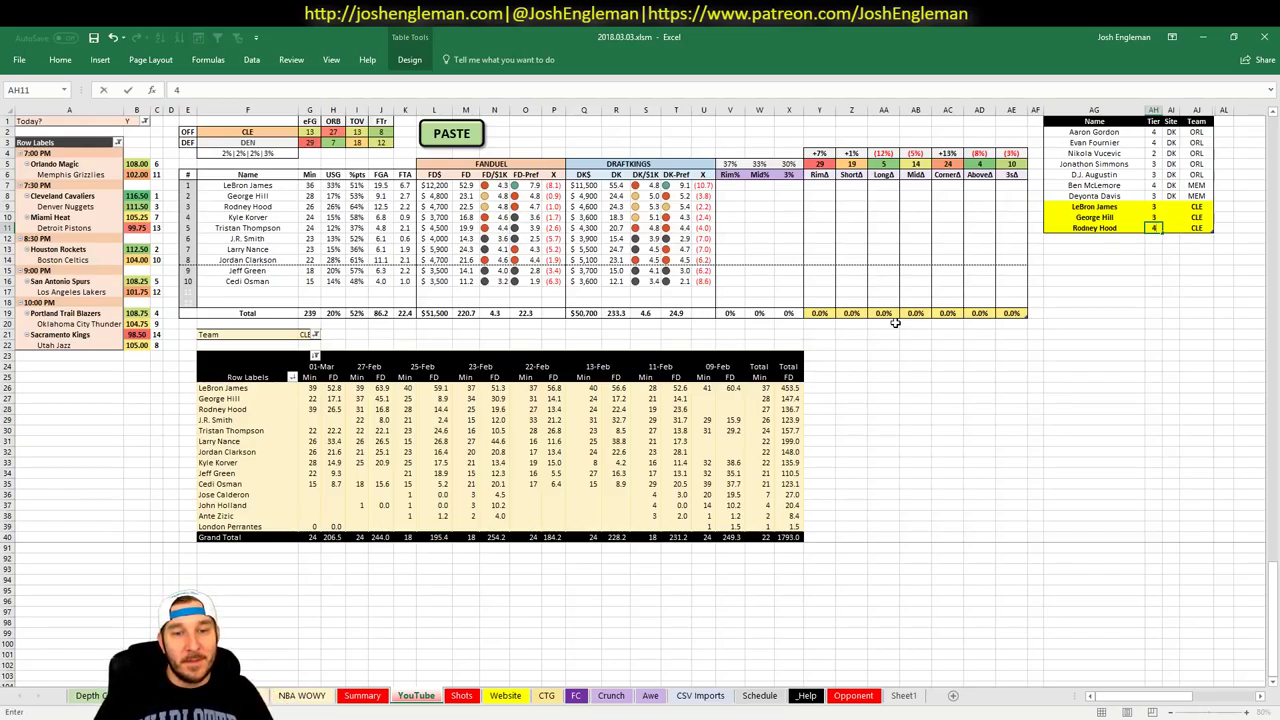
{"action": "key", "text": "Return"}
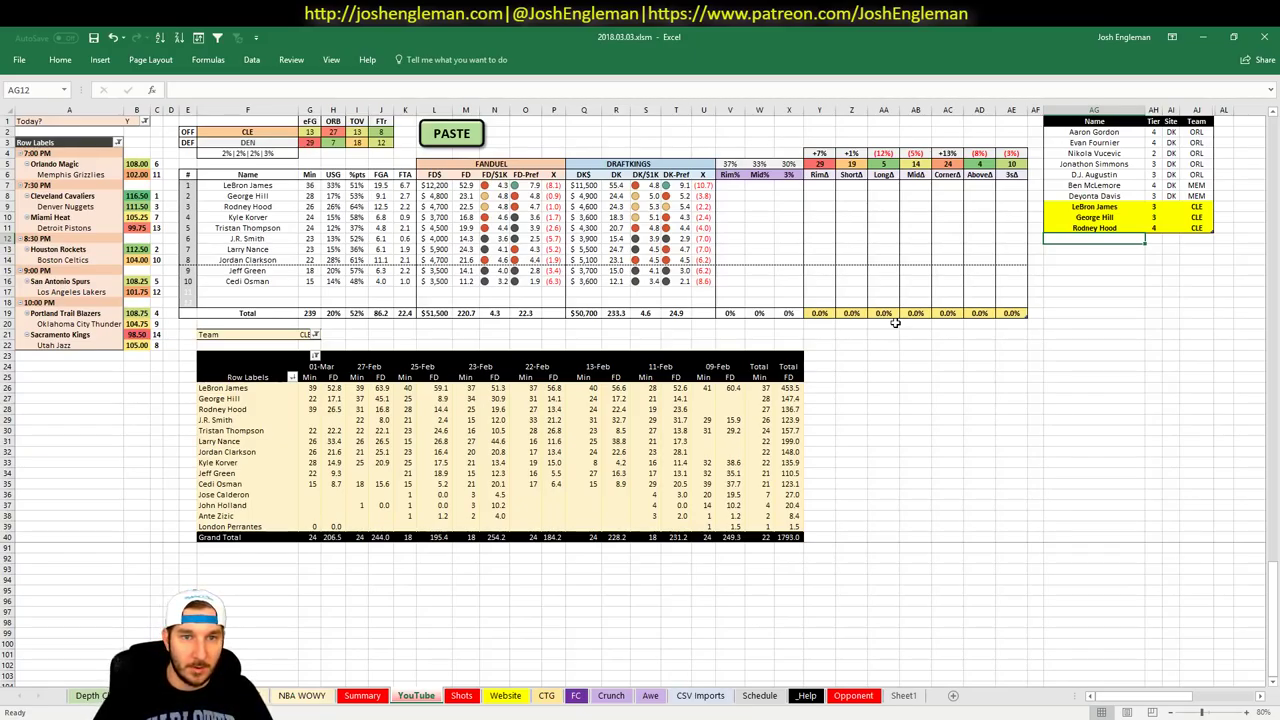
Add Kyle Korver and Larry Nance to the pick list below Rodney Hood, both with tier 4
{"action": "type", "text": "Kyle Korver"}
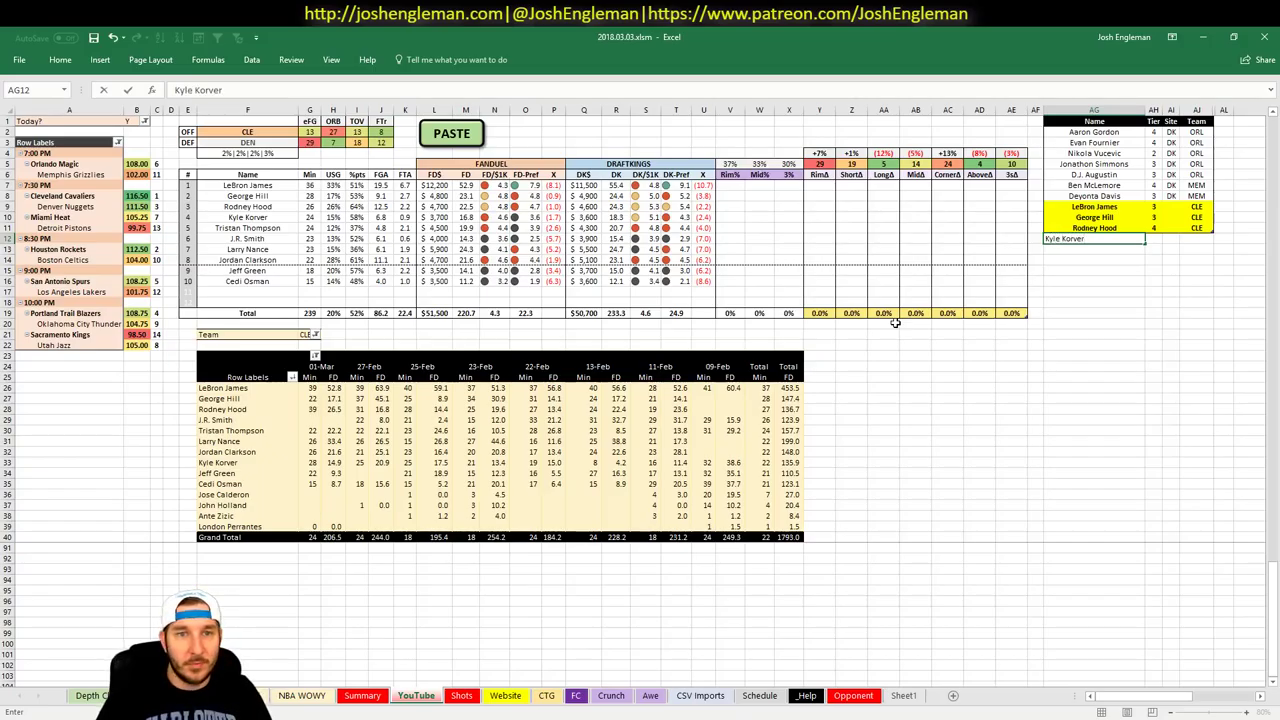
{"action": "key", "text": "Return"}
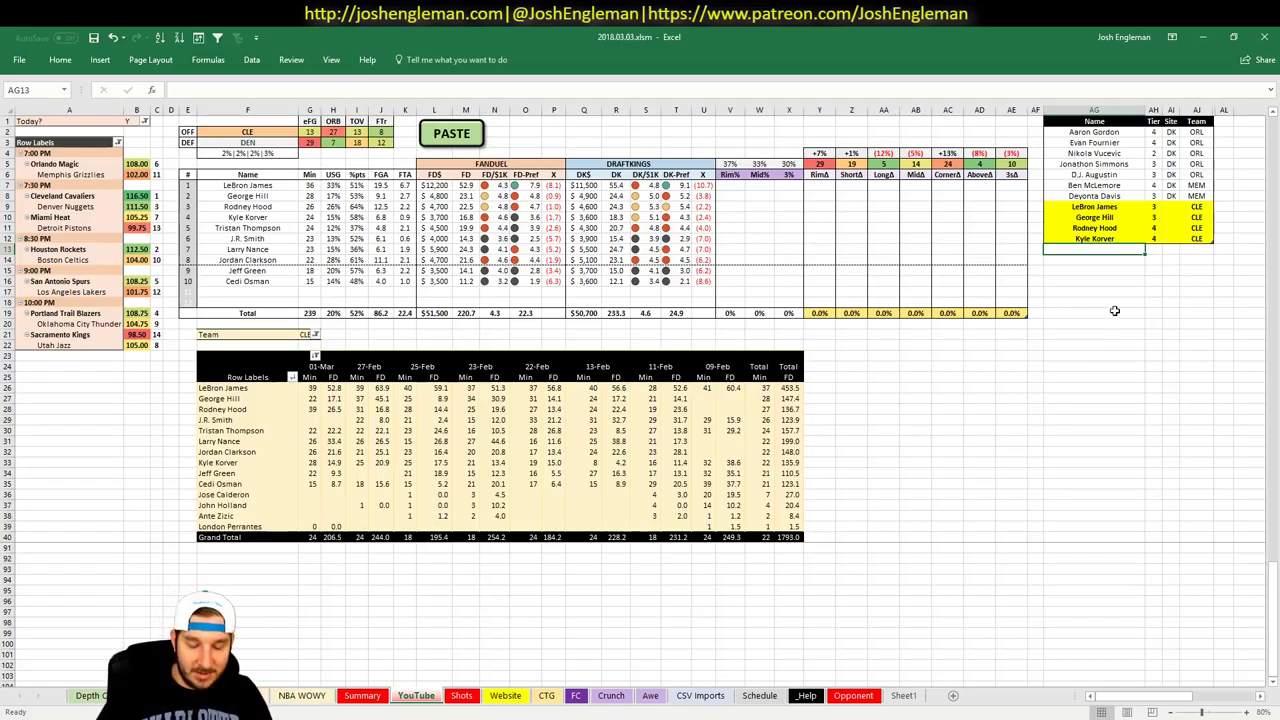
{"action": "type", "text": "Larry nance"}
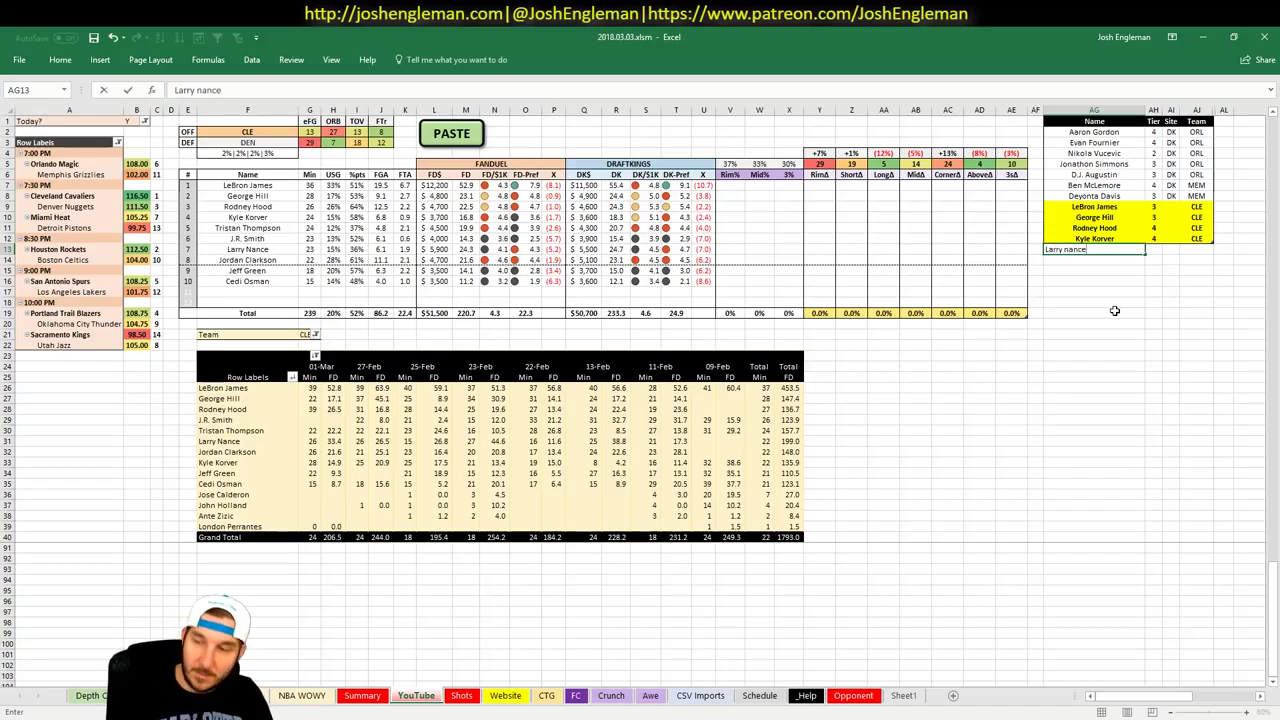
{"action": "key", "text": "ctrl+Return"}
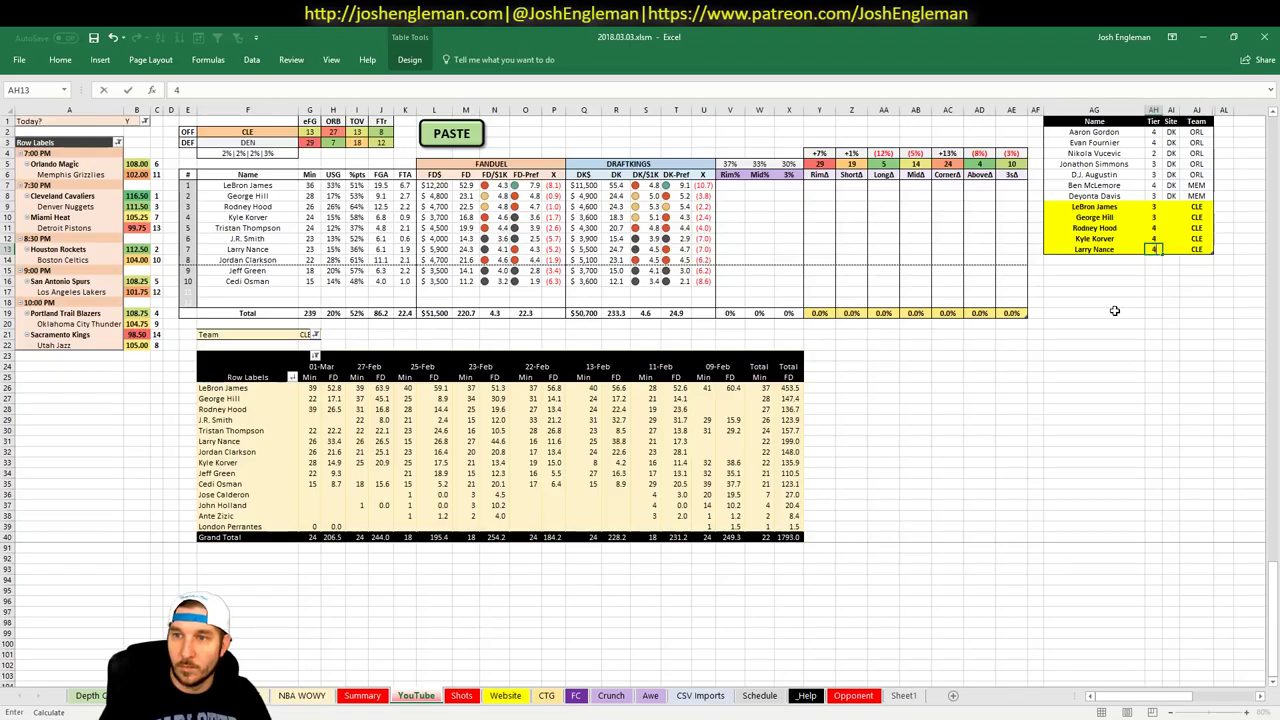
{"action": "key", "text": "Tab"}
{"action": "type", "text": "4"}
Set the offense team in the matchup table to DEN
{"action": "left_click", "coordinate": [290, 132]}
{"action": "type", "text": "DEN"}
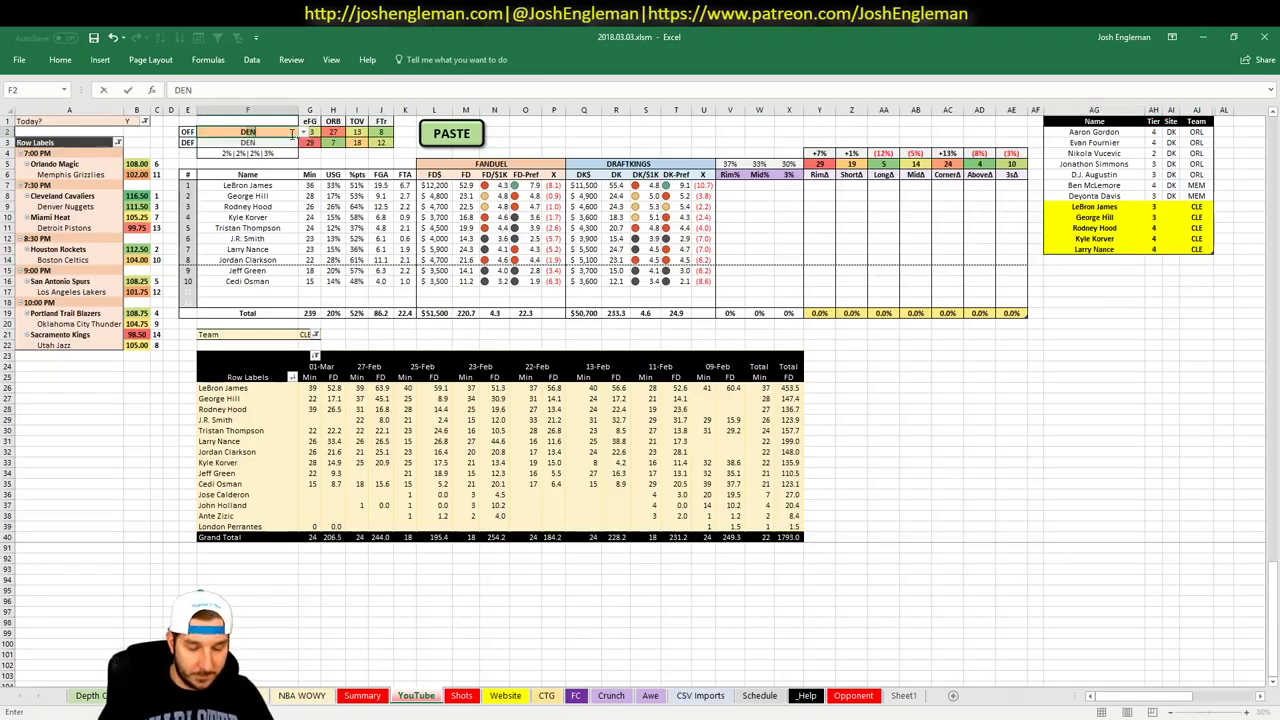
{"action": "key", "text": "Return"}
{"action": "left_click", "coordinate": [979, 515]}
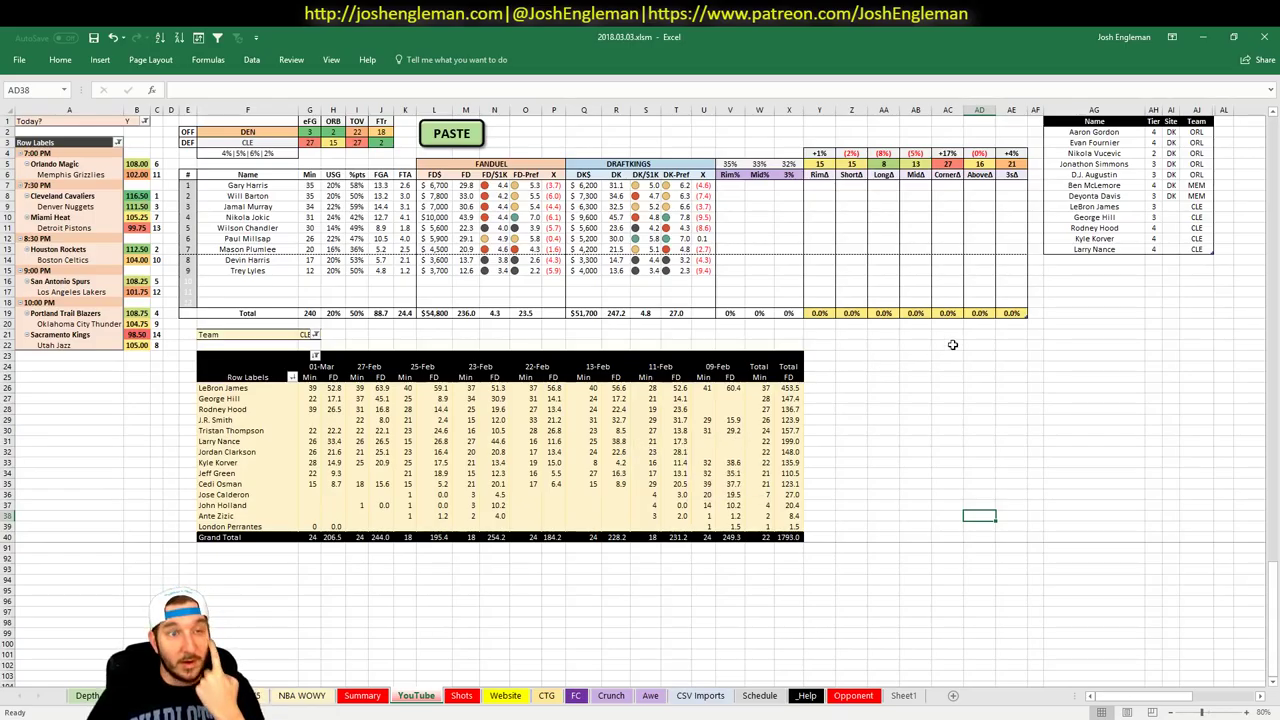
{"action": "left_click", "coordinate": [983, 409]}
Set the Team filter of the recent-games pivot table to DEN
{"action": "left_click", "coordinate": [1091, 261]}
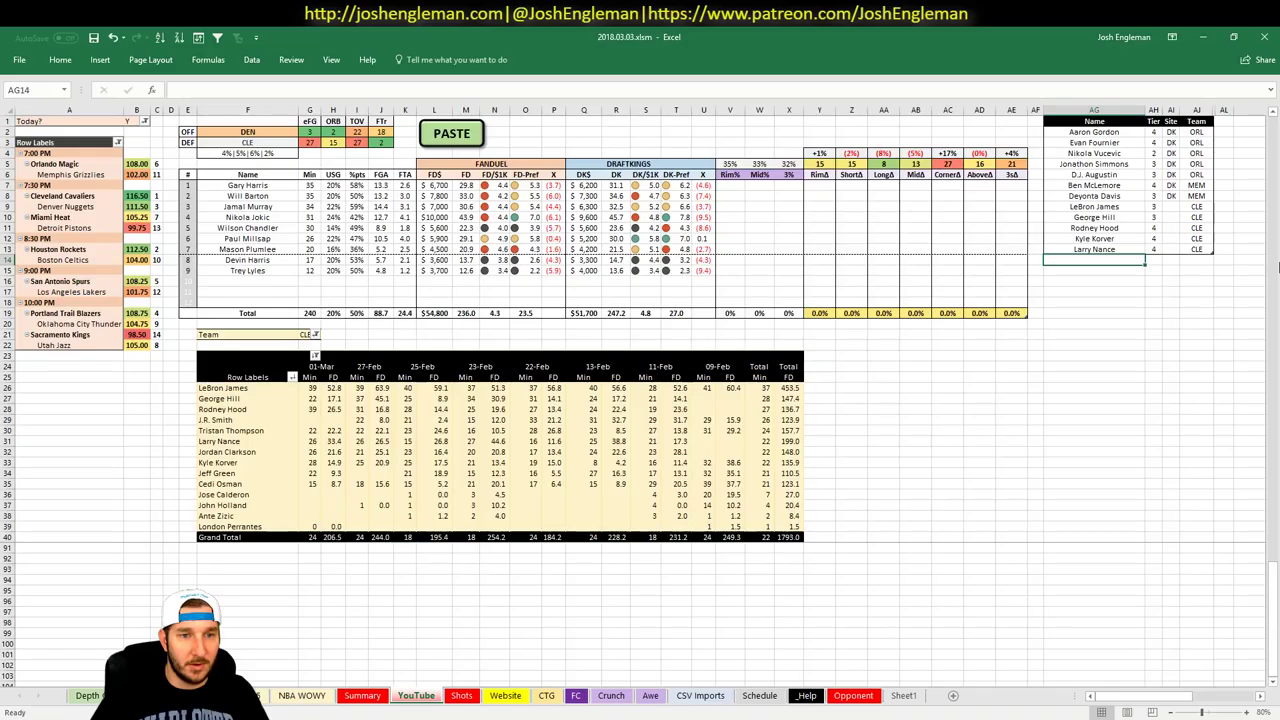
{"action": "left_click", "coordinate": [313, 338]}
{"action": "type", "text": "DEN"}
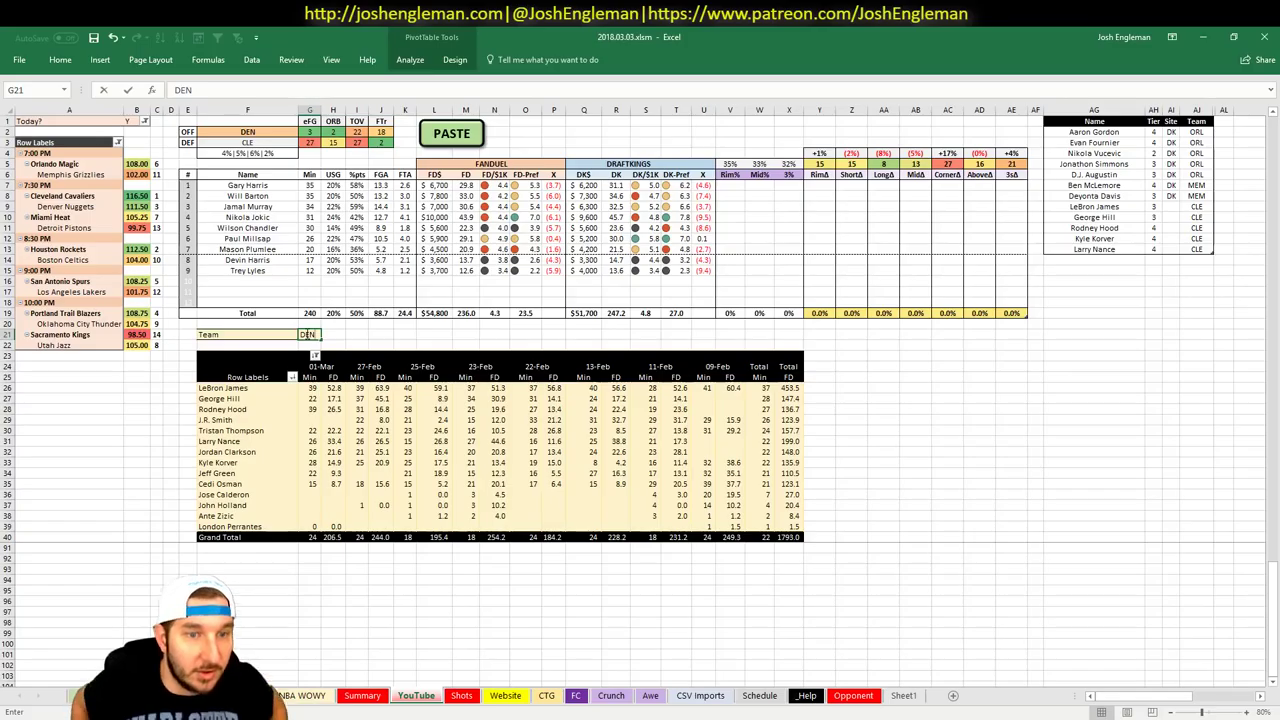
{"action": "key", "text": "Return"}
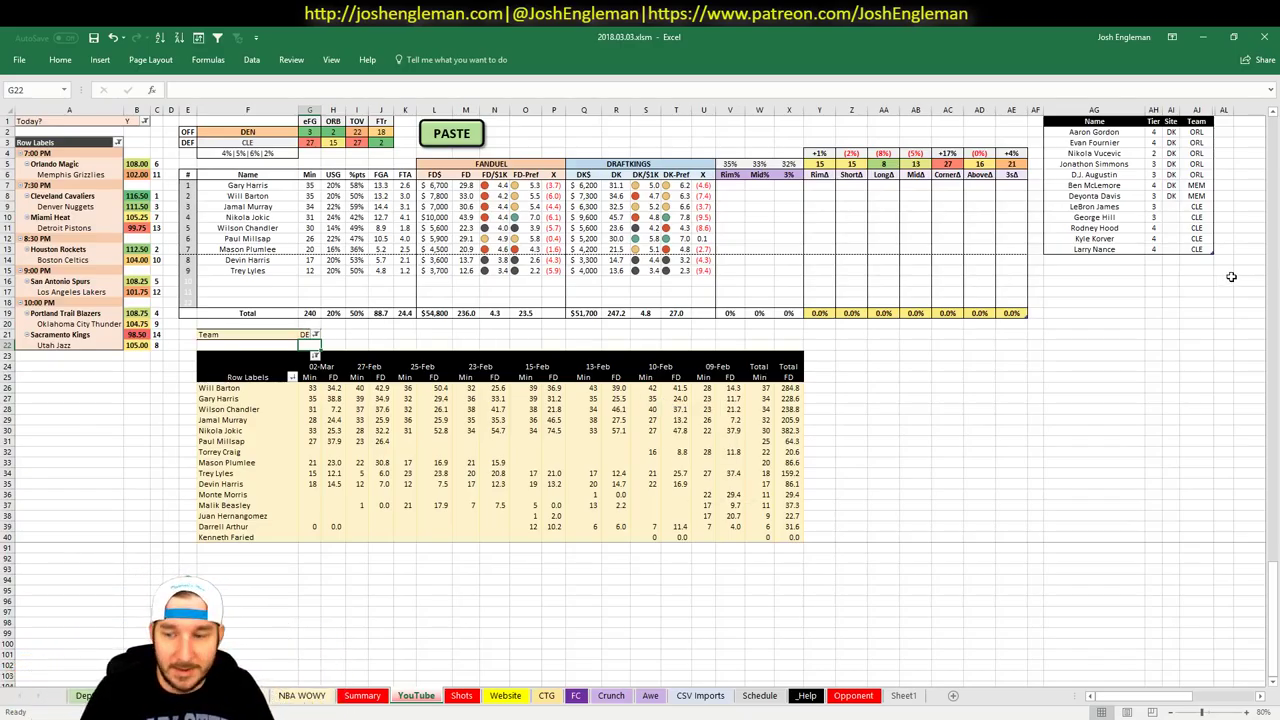
Add Gary Harris to the pick list below Larry Nance with tier 3
{"action": "left_click", "coordinate": [1122, 260]}
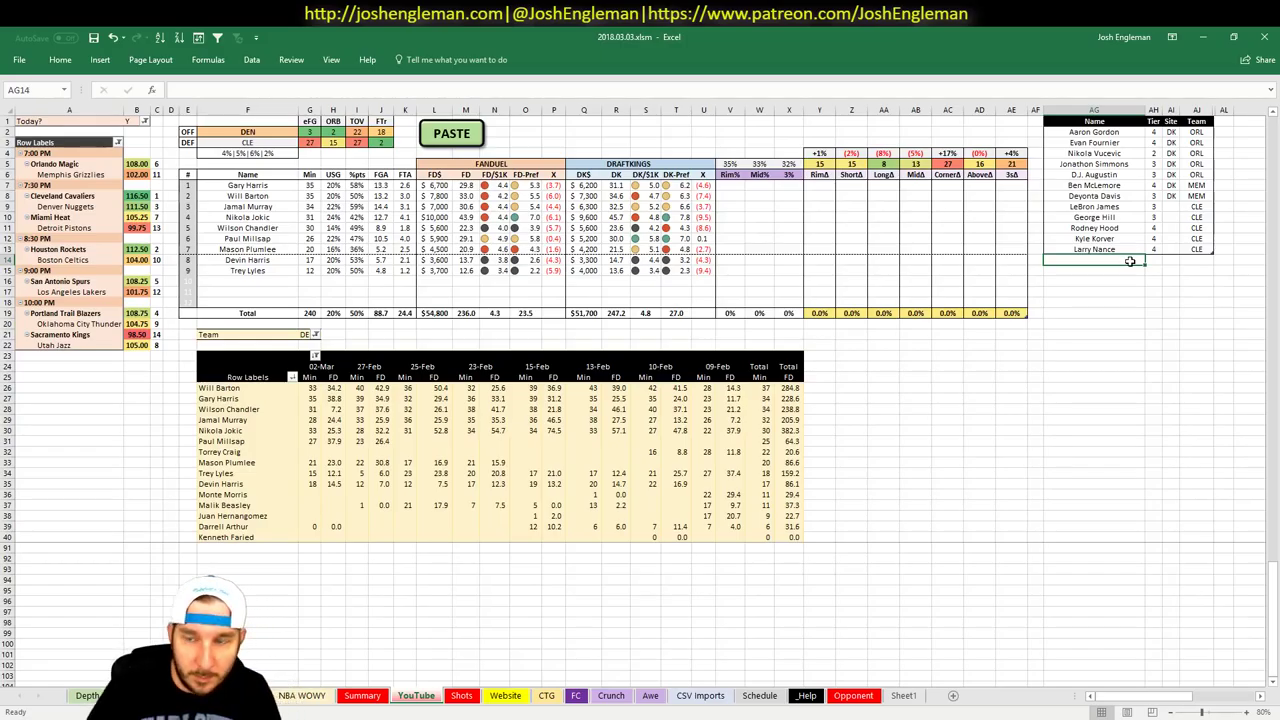
{"action": "type", "text": "Gary Harris 3"}
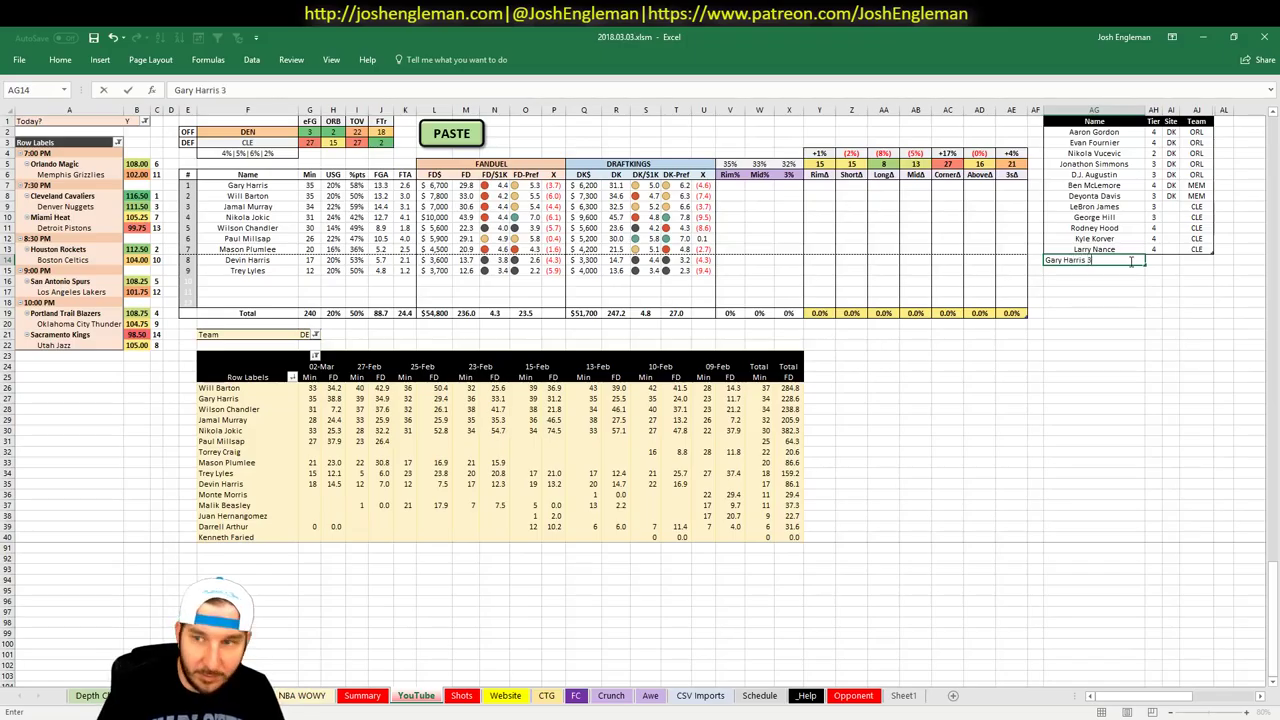
{"action": "key", "text": "BackSpace"}
{"action": "key", "text": "BackSpace"}
{"action": "key", "text": "Return"}
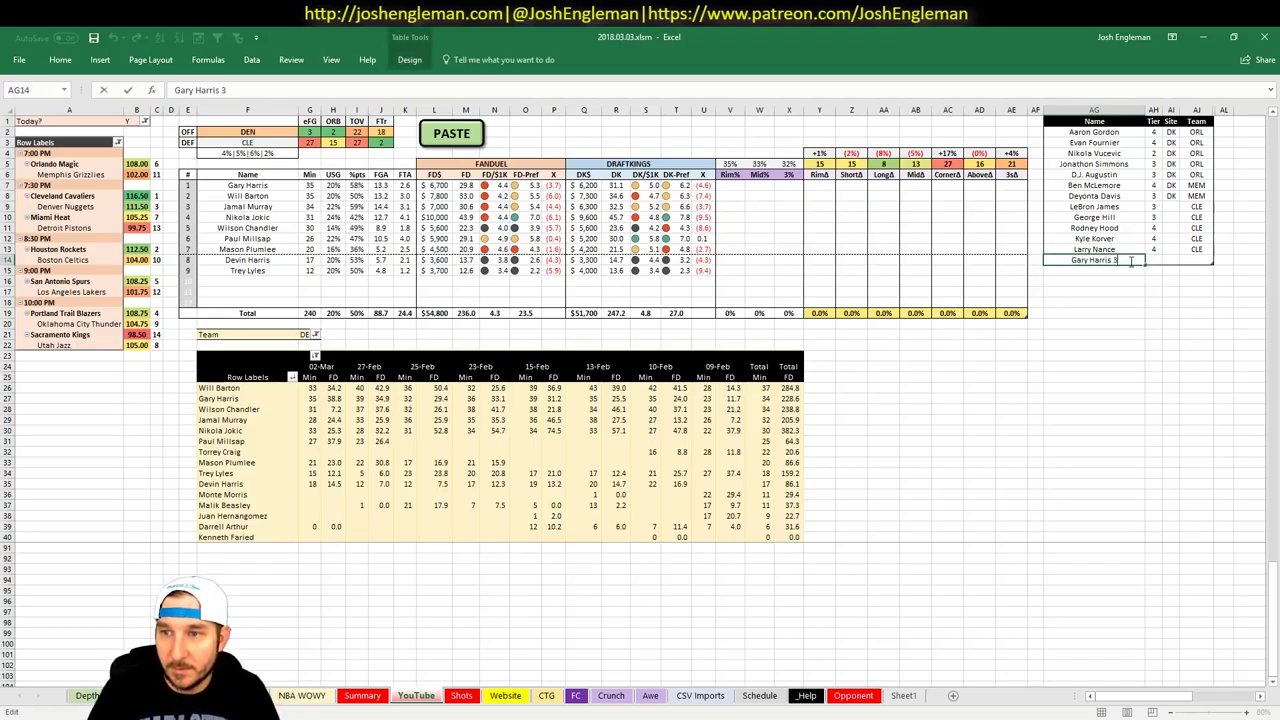
{"action": "double_click", "coordinate": [1131, 261]}
{"action": "key", "text": "Tab"}
{"action": "type", "text": "3"}
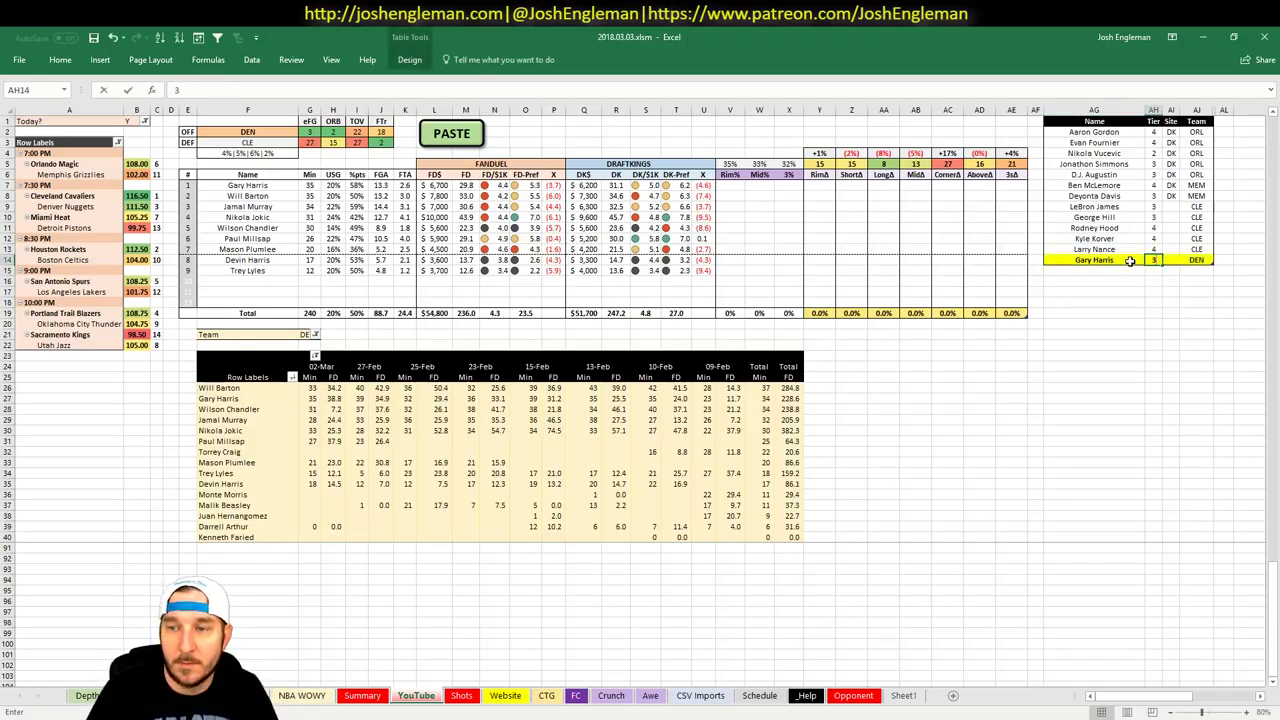
{"action": "key", "text": "Return"}
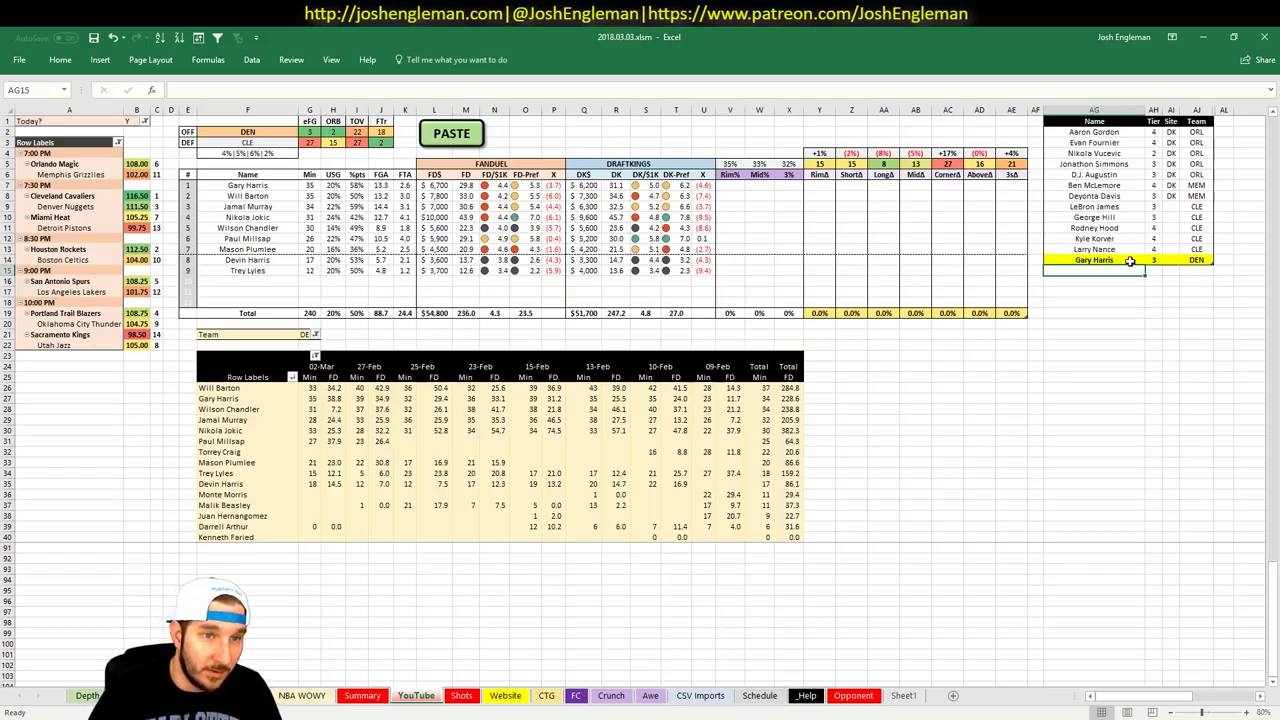
Add Will Barton to the pick list below Gary Harris with tier 4
{"action": "type", "text": "Will bar"}
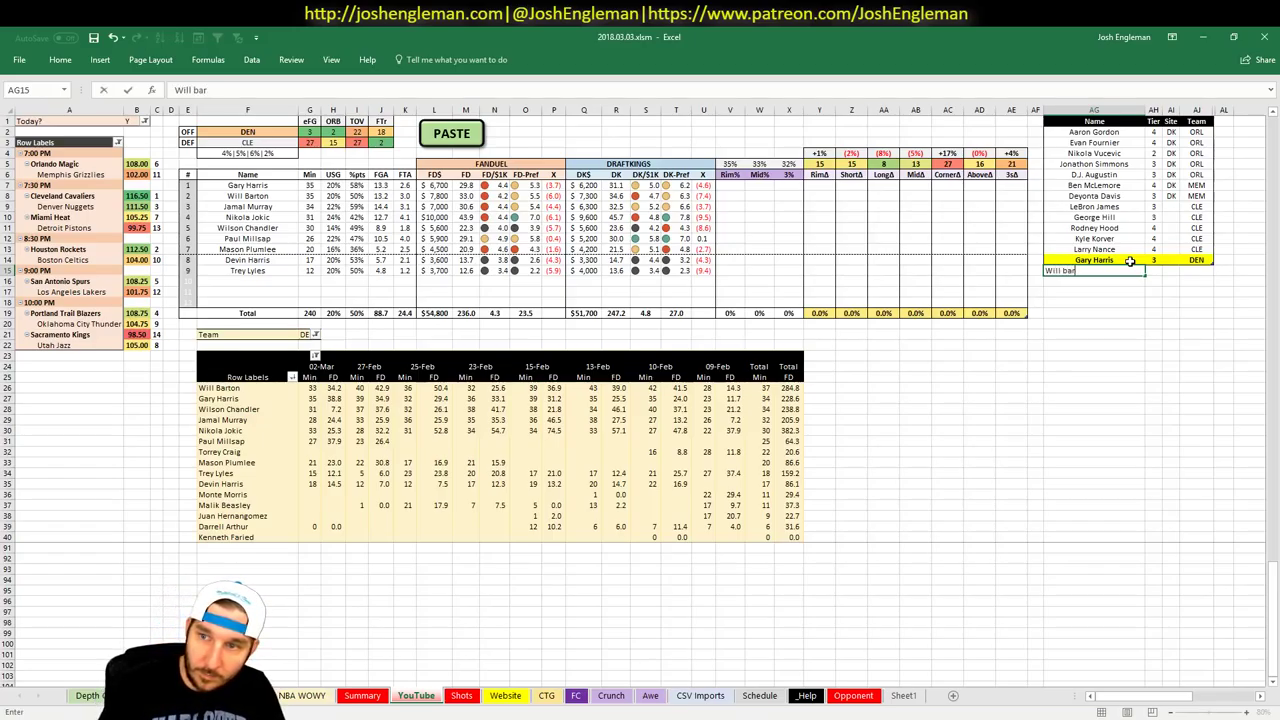
{"action": "key", "text": "BackSpace"}
{"action": "key", "text": "BackSpace"}
{"action": "key", "text": "BackSpace"}
{"action": "key", "text": "BackSpace"}
{"action": "type", "text": "Barton"}
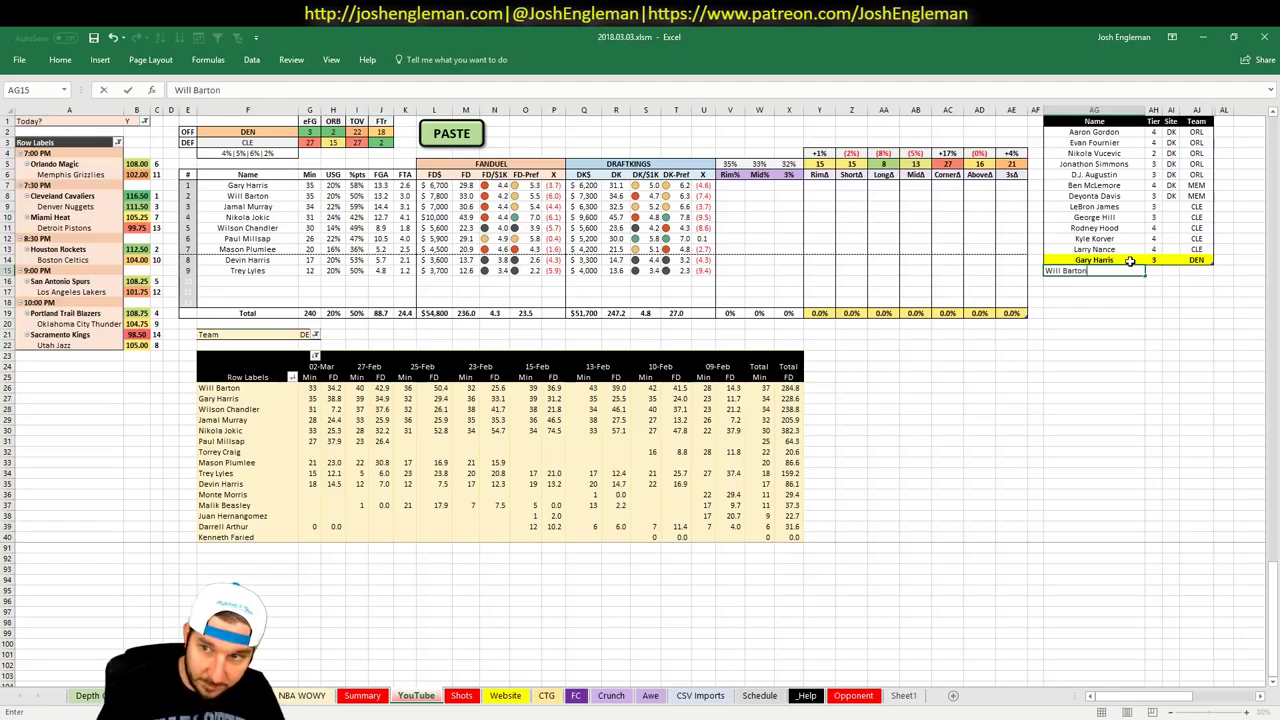
{"action": "key", "text": "Return"}
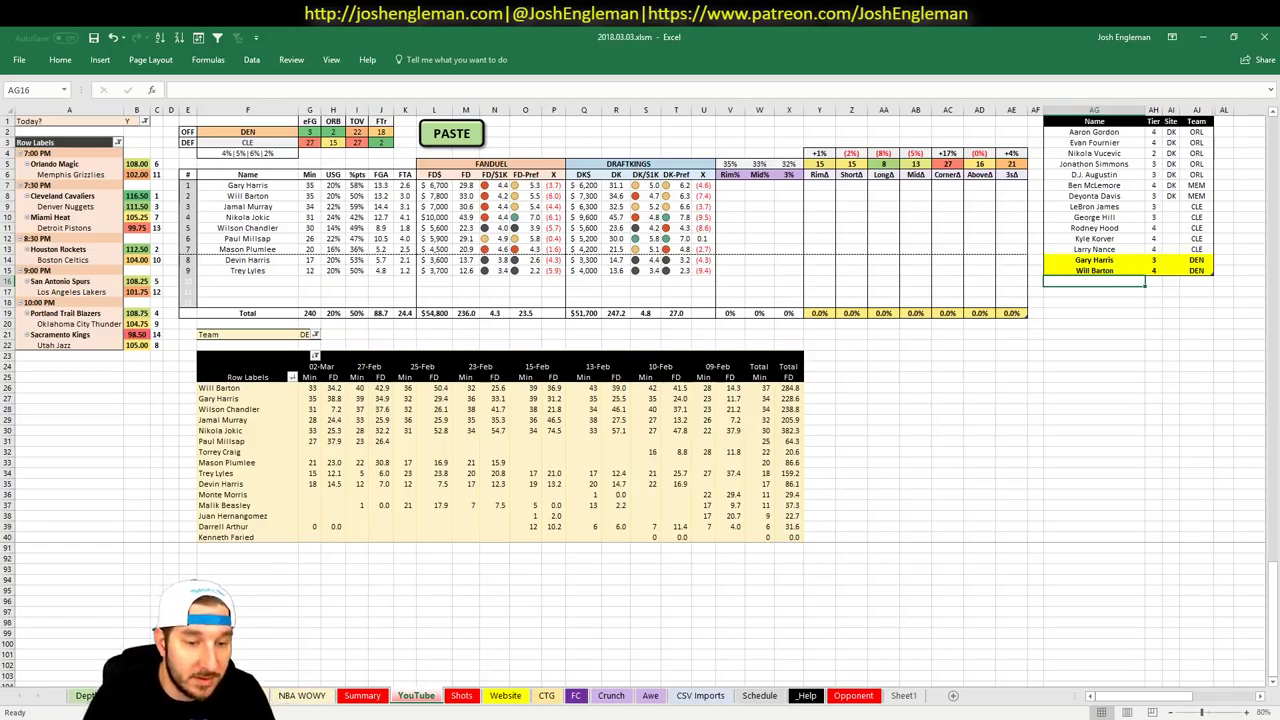
Check the top of the Fantasy5x5 big-spots rankings in the browser and add Jamal Murray to the Excel pick list below Will Barton with tier 3
{"action": "key", "text": "alt+Tab"}
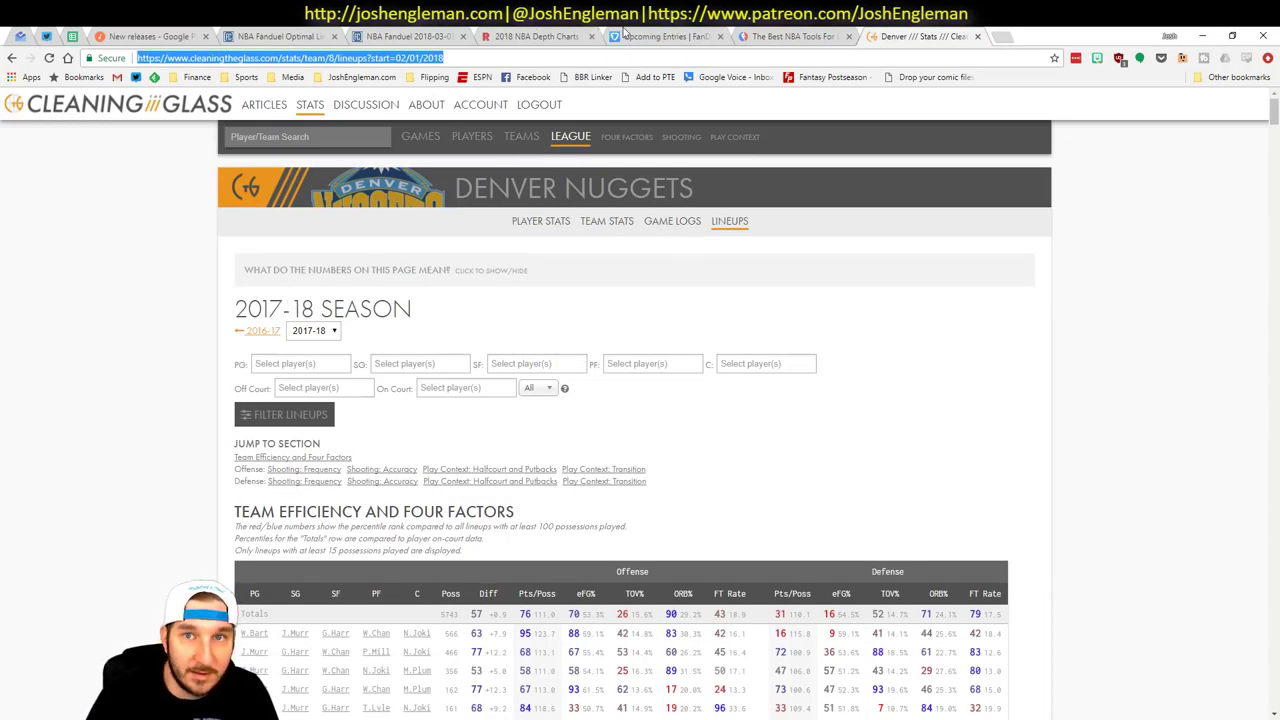
{"action": "left_click", "coordinate": [666, 33]}
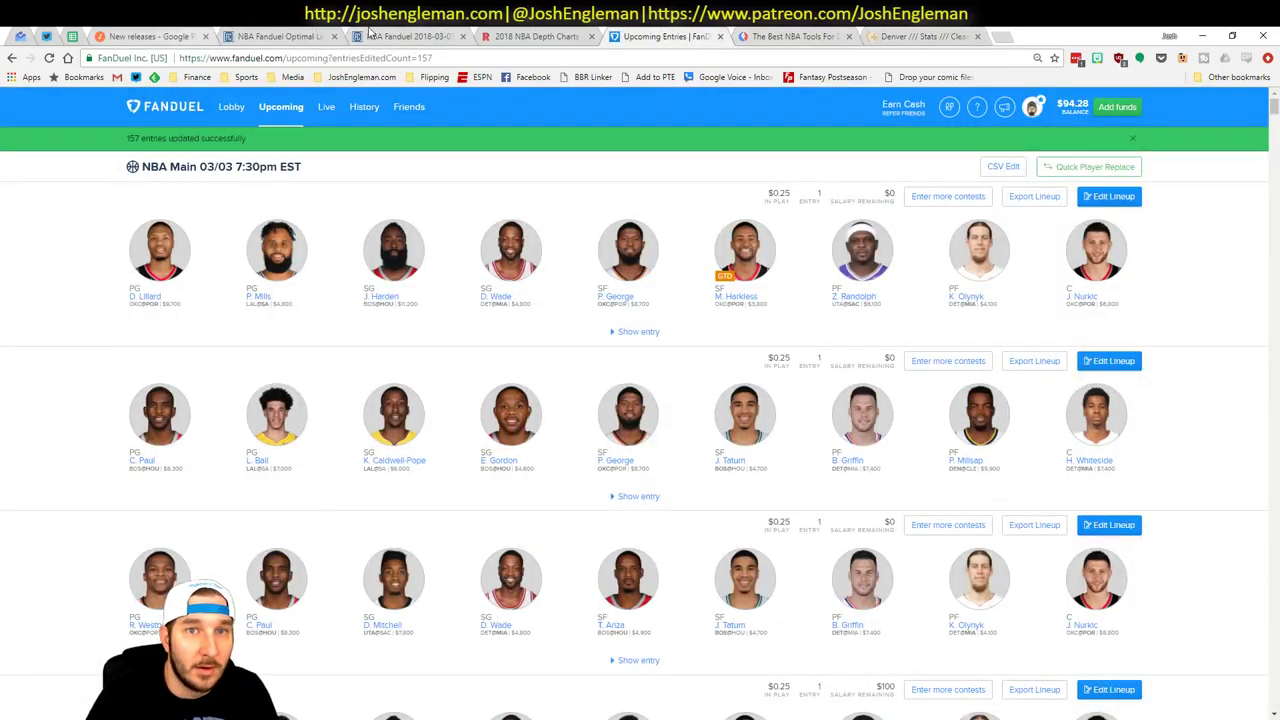
{"action": "left_click", "coordinate": [795, 36]}
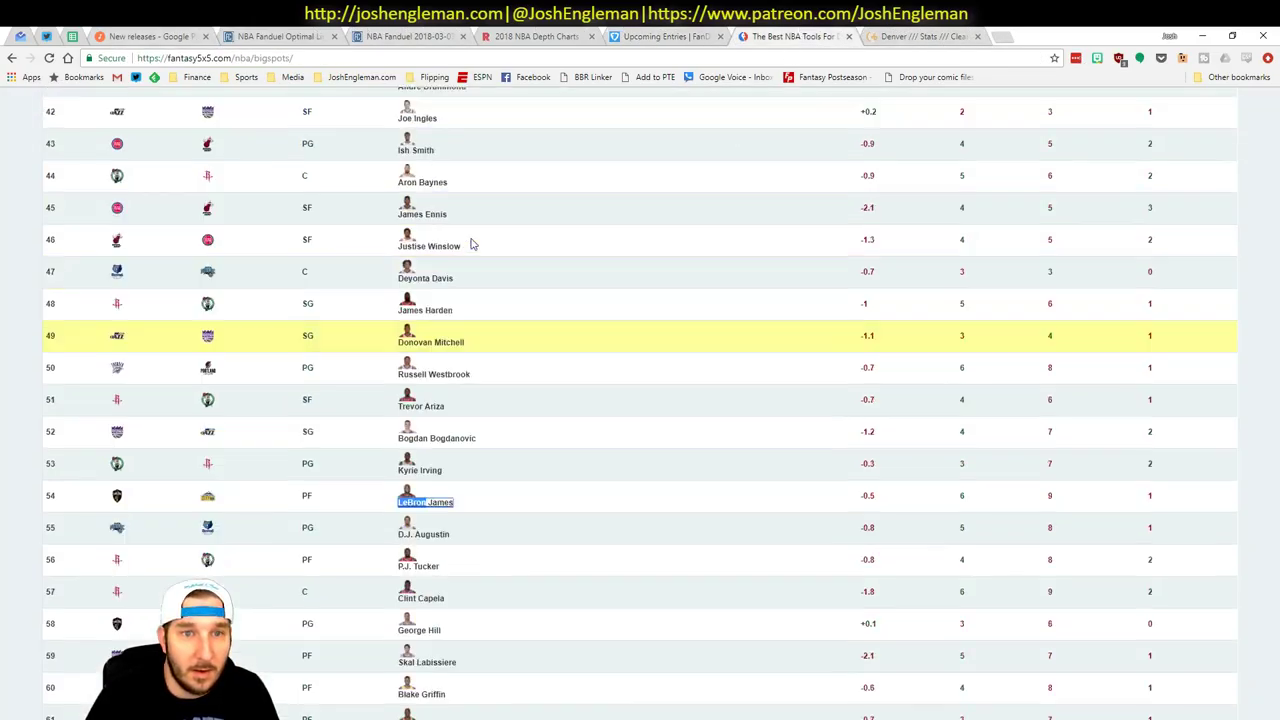
{"action": "scroll", "coordinate": [472, 244], "scroll_direction": "up", "scroll_amount": 5}
{"action": "scroll", "coordinate": [606, 290], "scroll_direction": "up", "scroll_amount": 5}
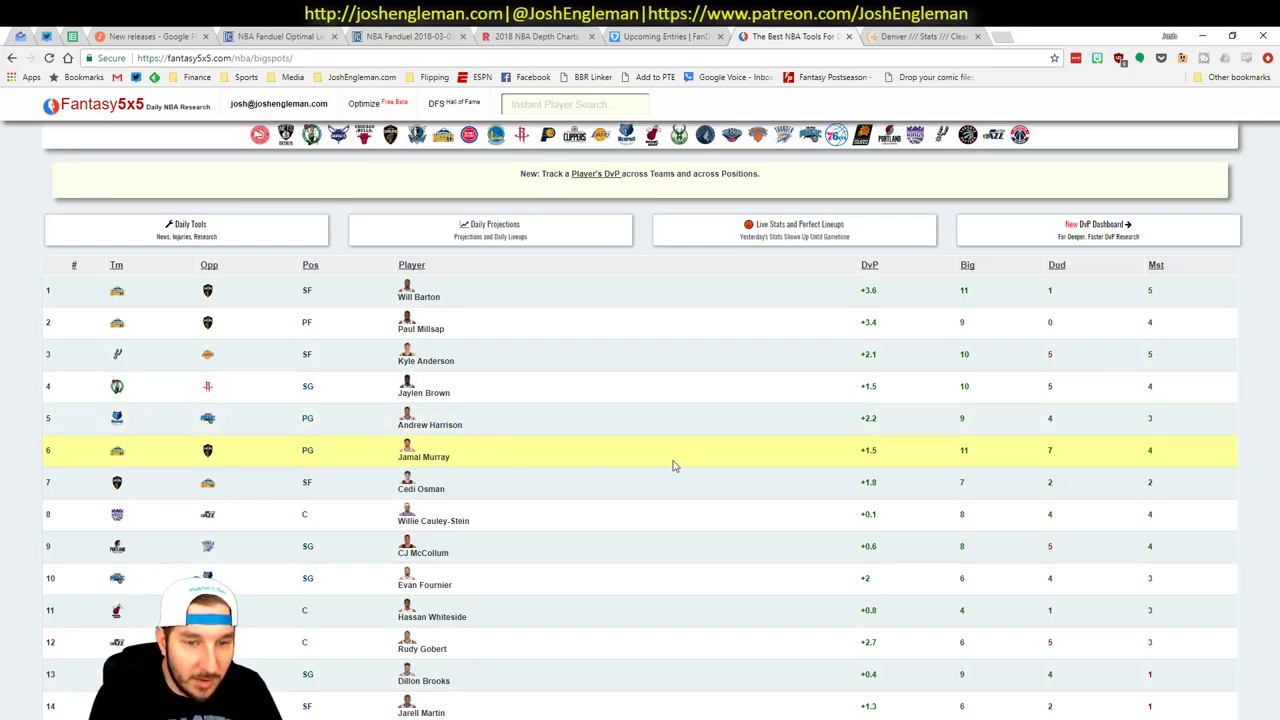
{"action": "key", "text": "alt+Tab"}
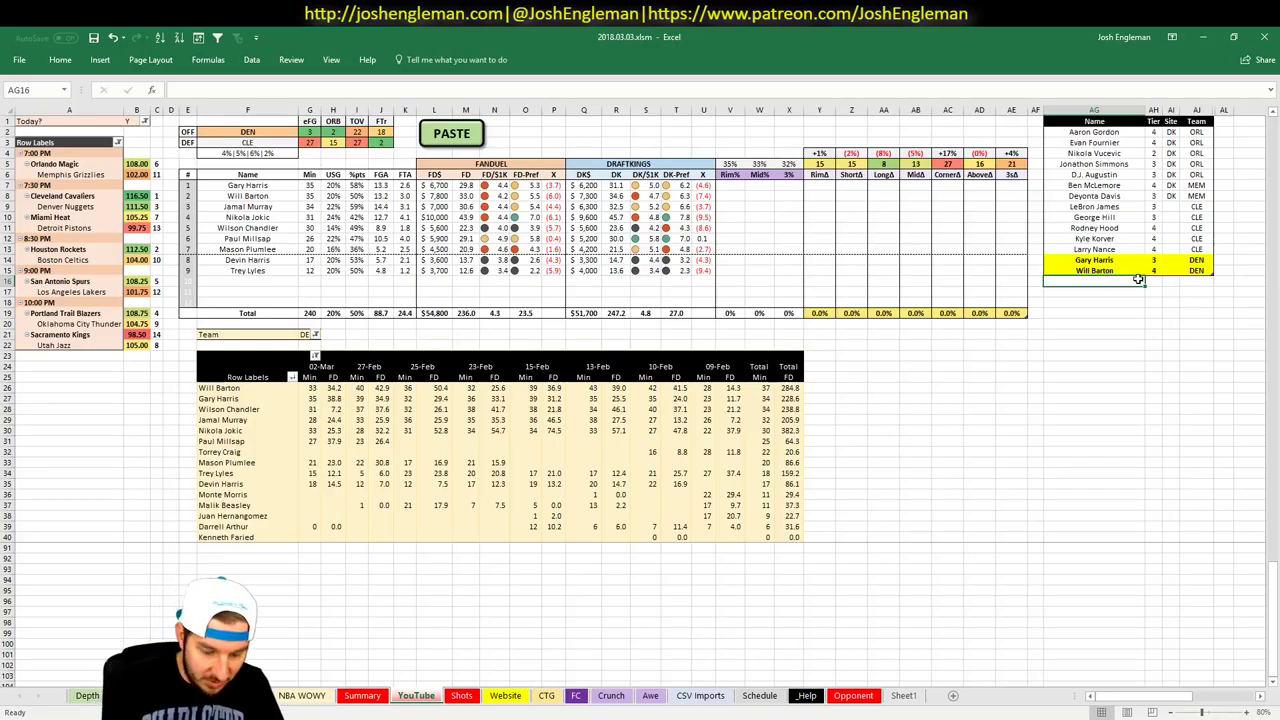
{"action": "type", "text": "Jamal Murray"}
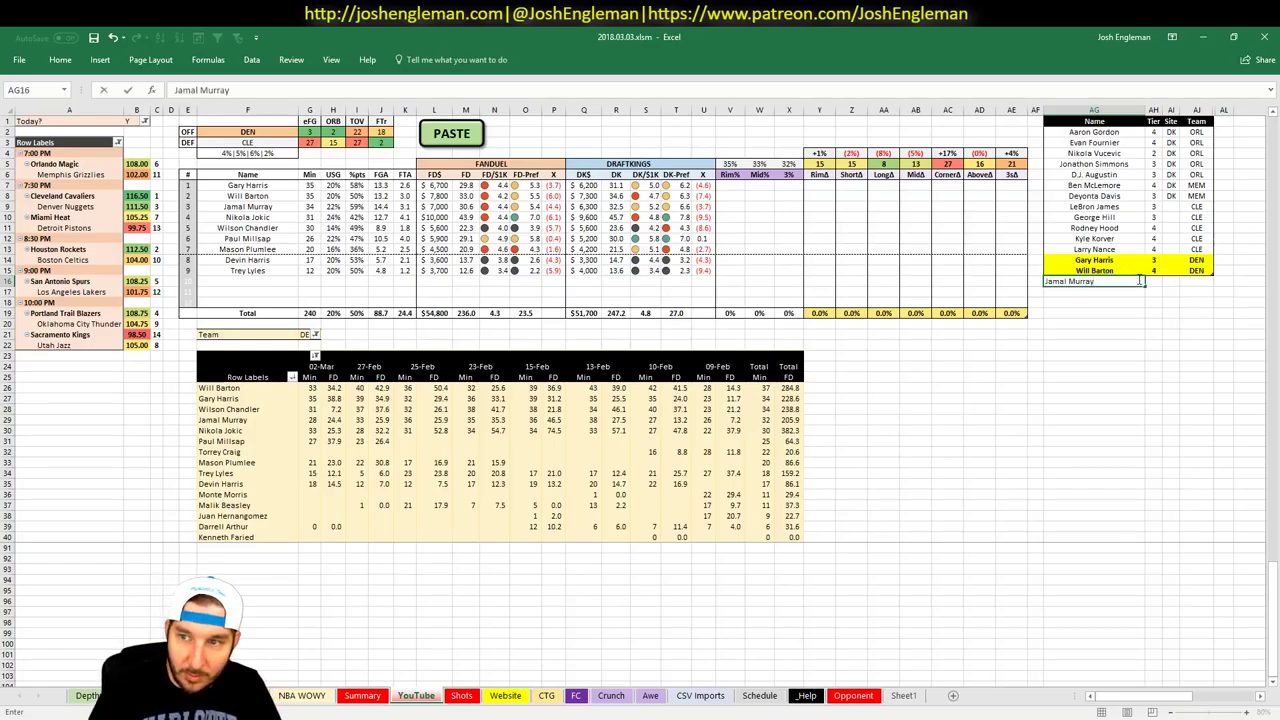
{"action": "key", "text": "Return"}
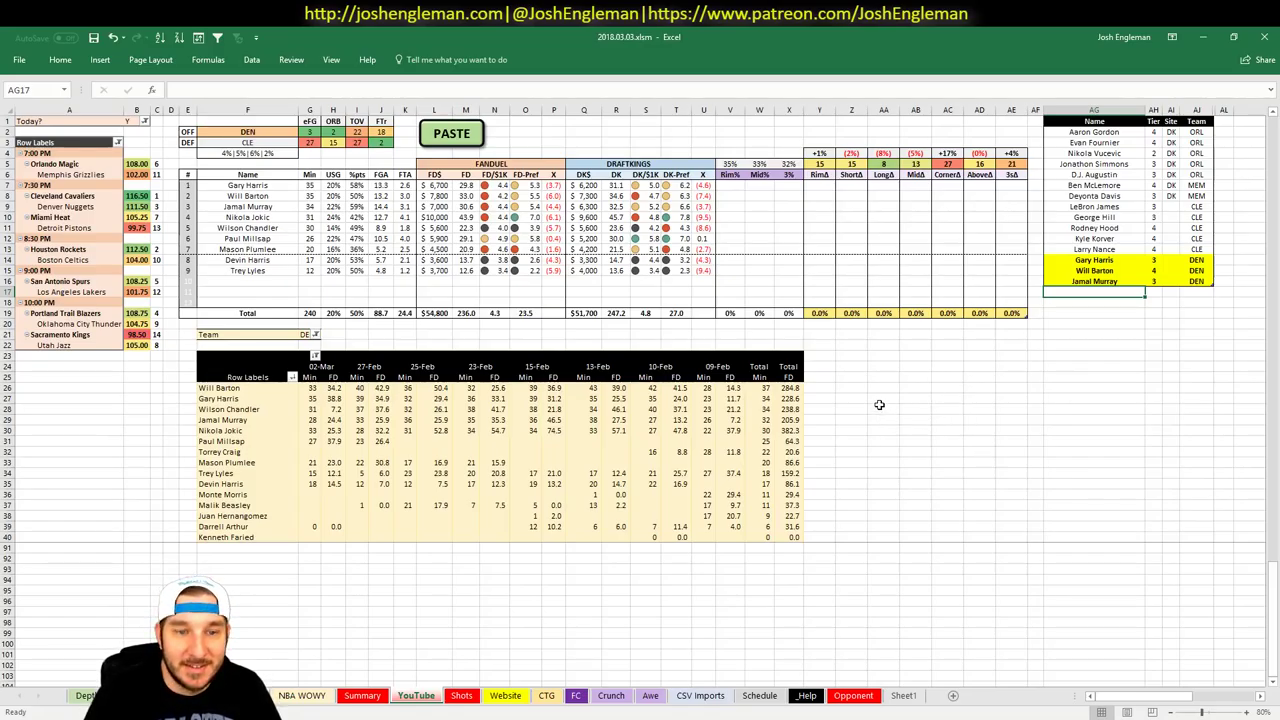
Switch to the browser and find Jokic in the Fantasy5x5 big-spots rankings to examine his matchup figures
{"action": "key", "text": "alt+Tab"}
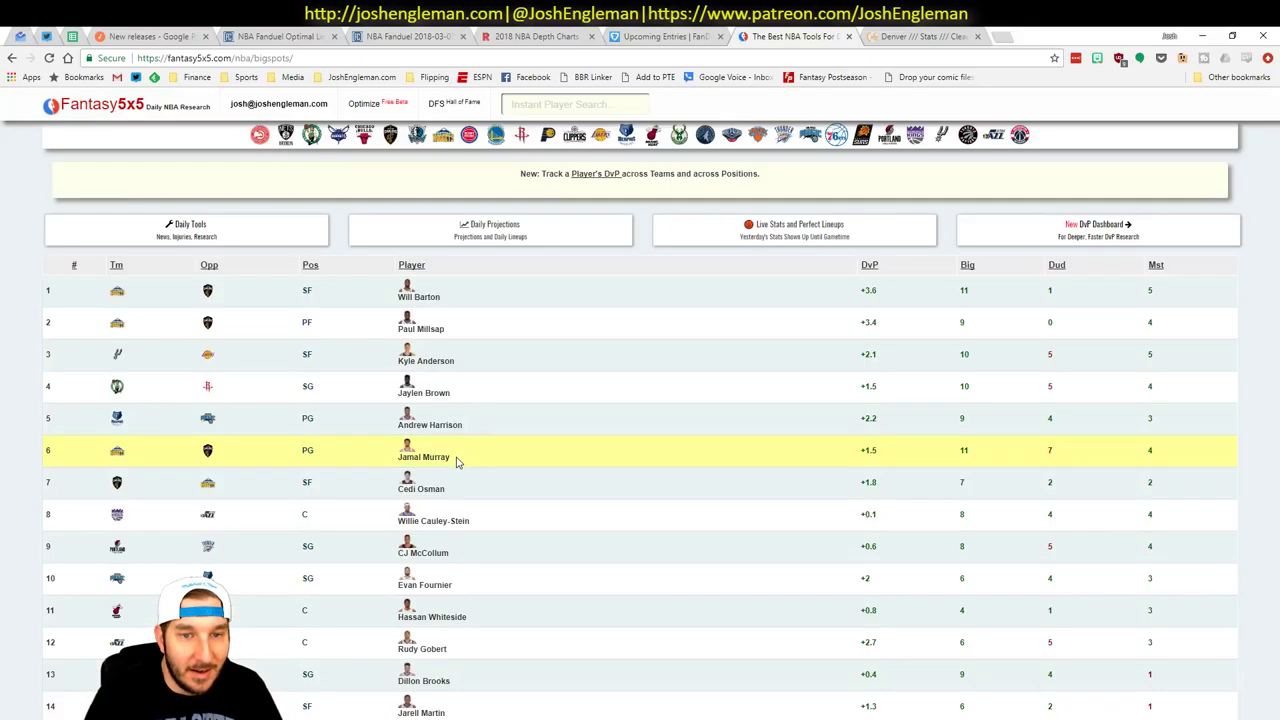
{"action": "scroll", "coordinate": [536, 328], "scroll_direction": "down", "scroll_amount": 2}
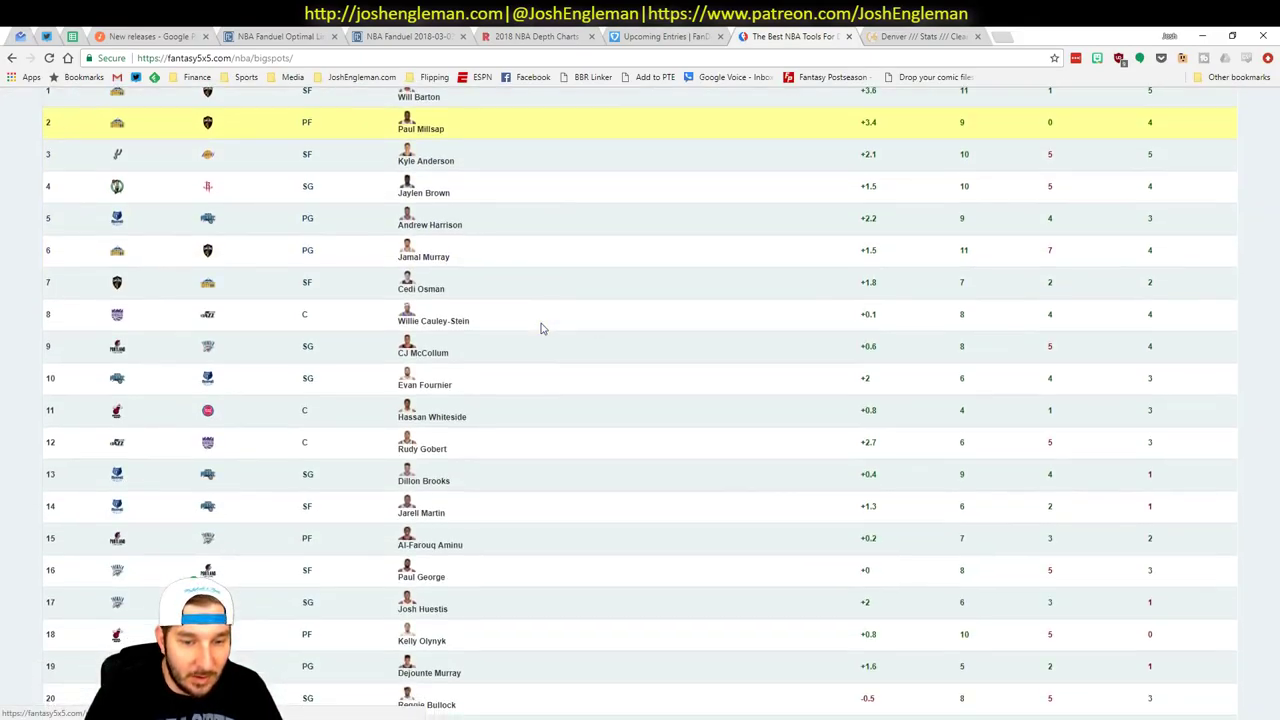
{"action": "scroll", "coordinate": [541, 328], "scroll_direction": "down", "scroll_amount": 5}
{"action": "key", "text": "ctrl+f"}
{"action": "type", "text": "jo"}
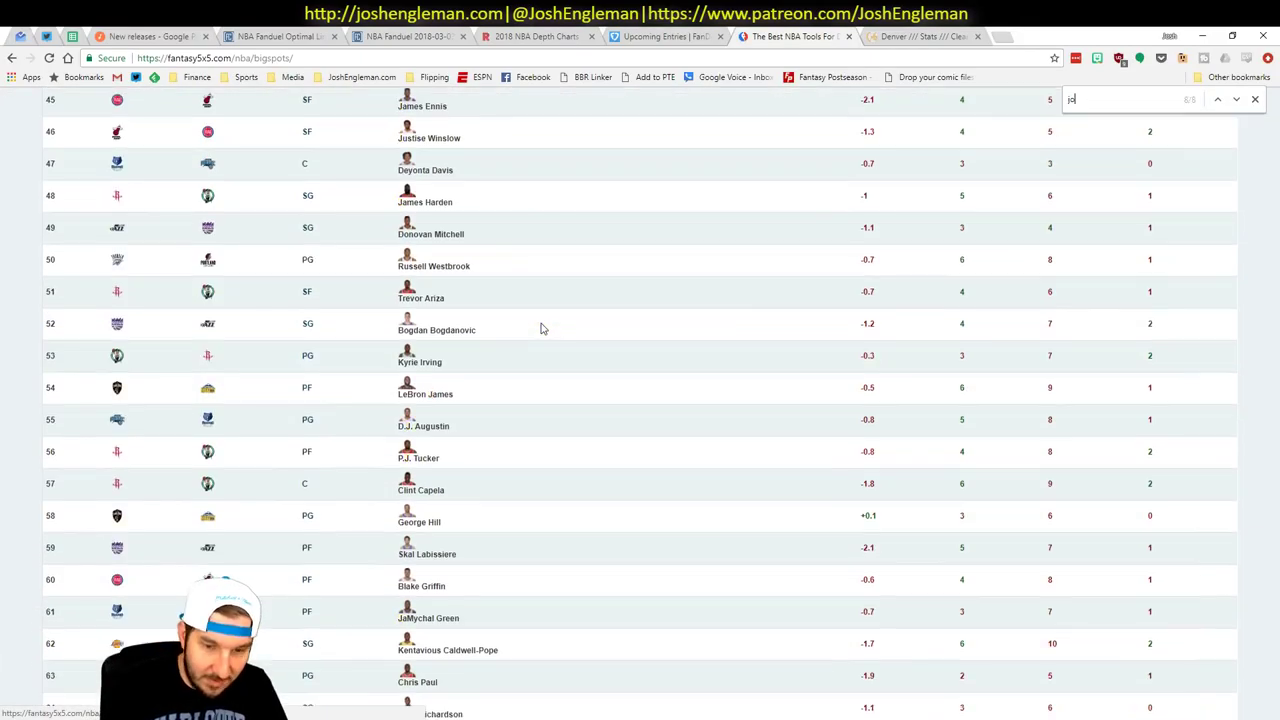
{"action": "type", "text": "kic"}
{"action": "key", "text": "Escape"}
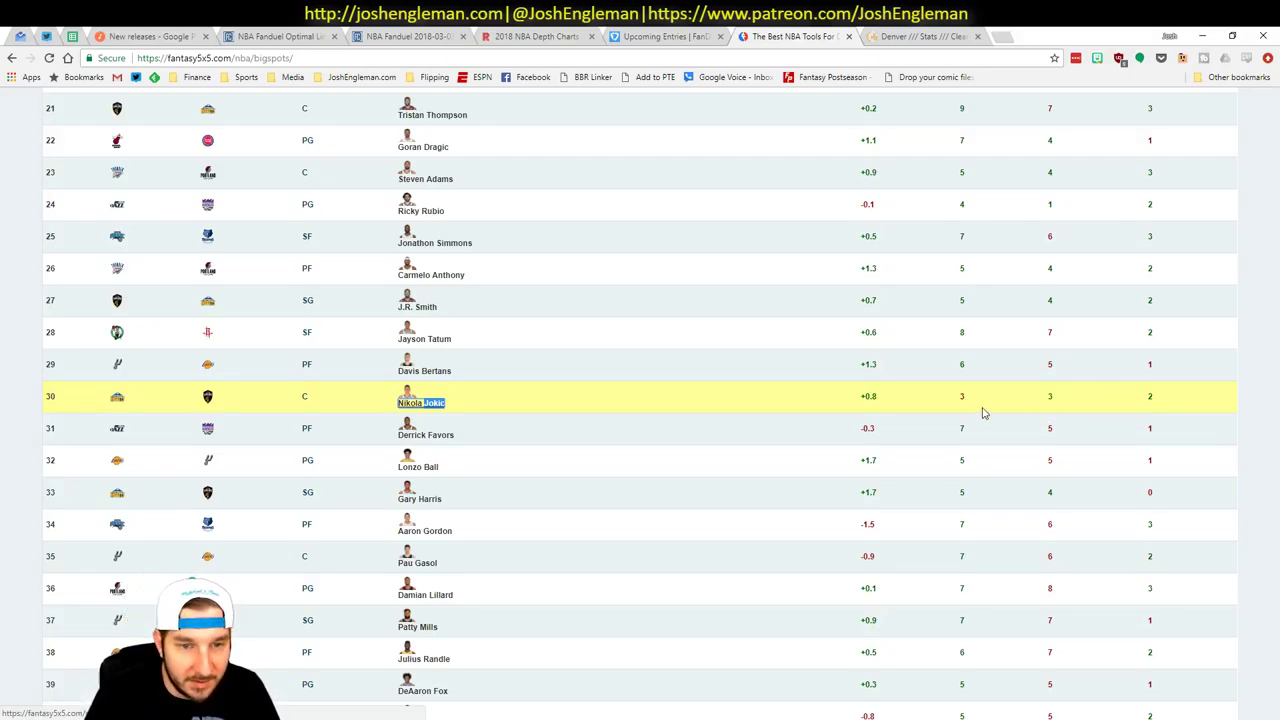
{"action": "scroll", "coordinate": [982, 413], "scroll_direction": "up", "scroll_amount": 10}
Return to Excel and add Nikola Jokic to the pick list below Jamal Murray
{"action": "key", "text": "alt+Tab"}
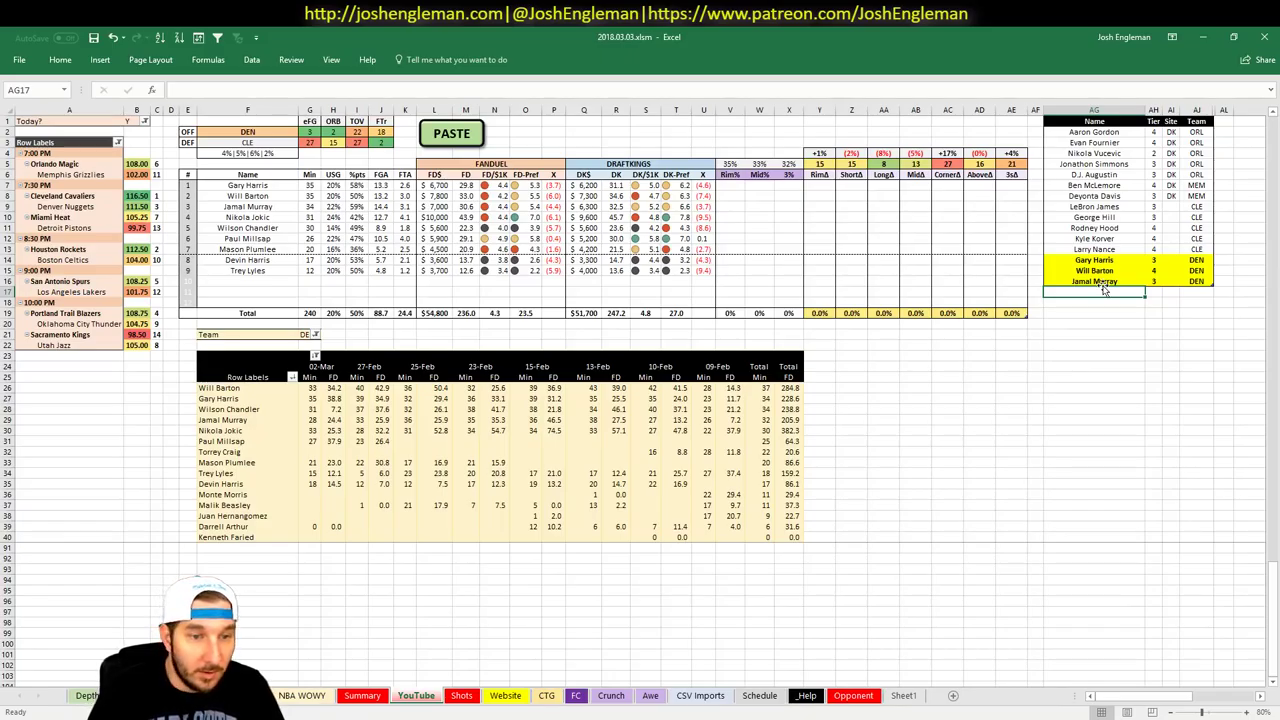
{"action": "type", "text": "N"}
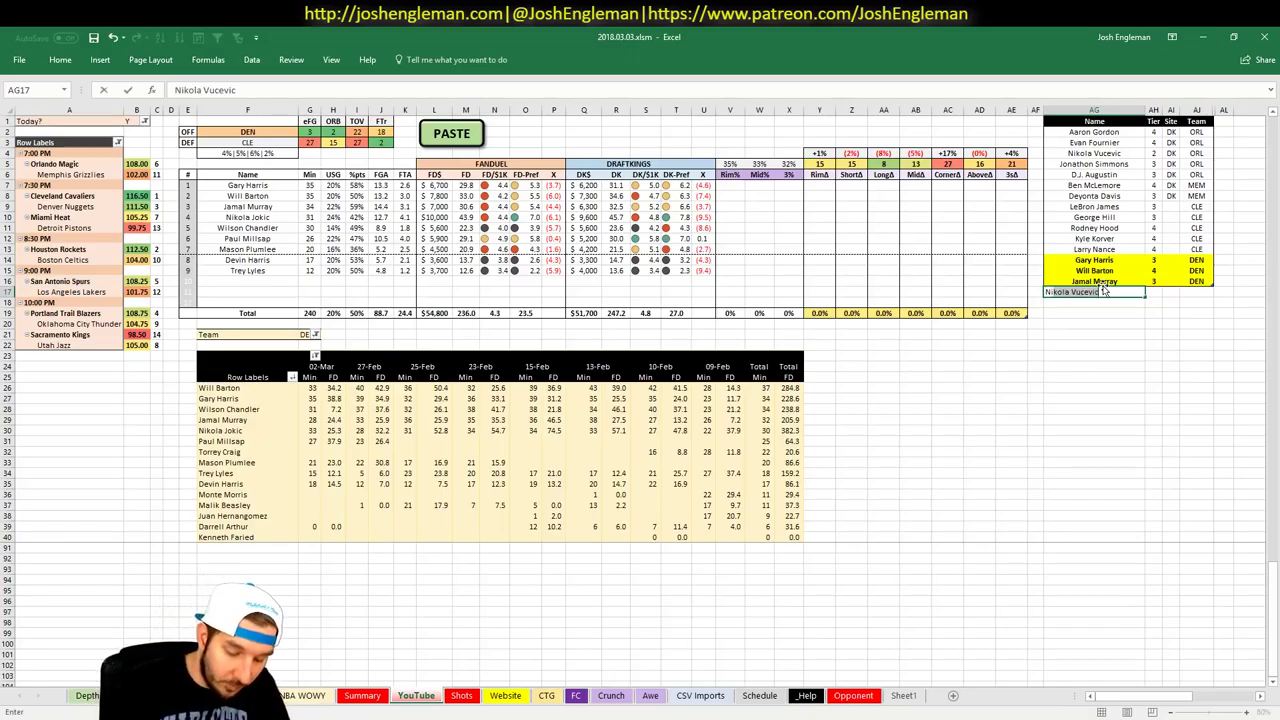
{"action": "type", "text": "ikola Jokic"}
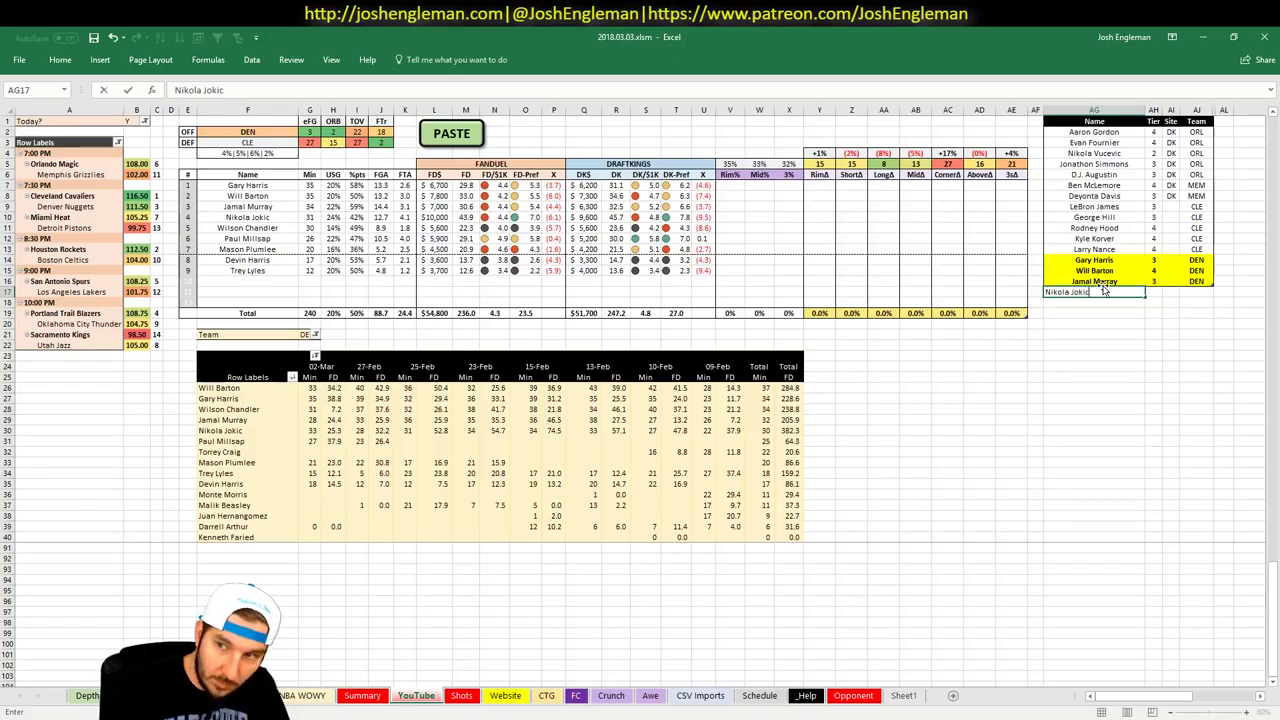
{"action": "key", "text": "Return"}
Open the worksheet with the players' matchup z-scores by position and compare it with the Fantasy5x5 big-spots list in the browser
{"action": "right_click", "coordinate": [318, 497]}
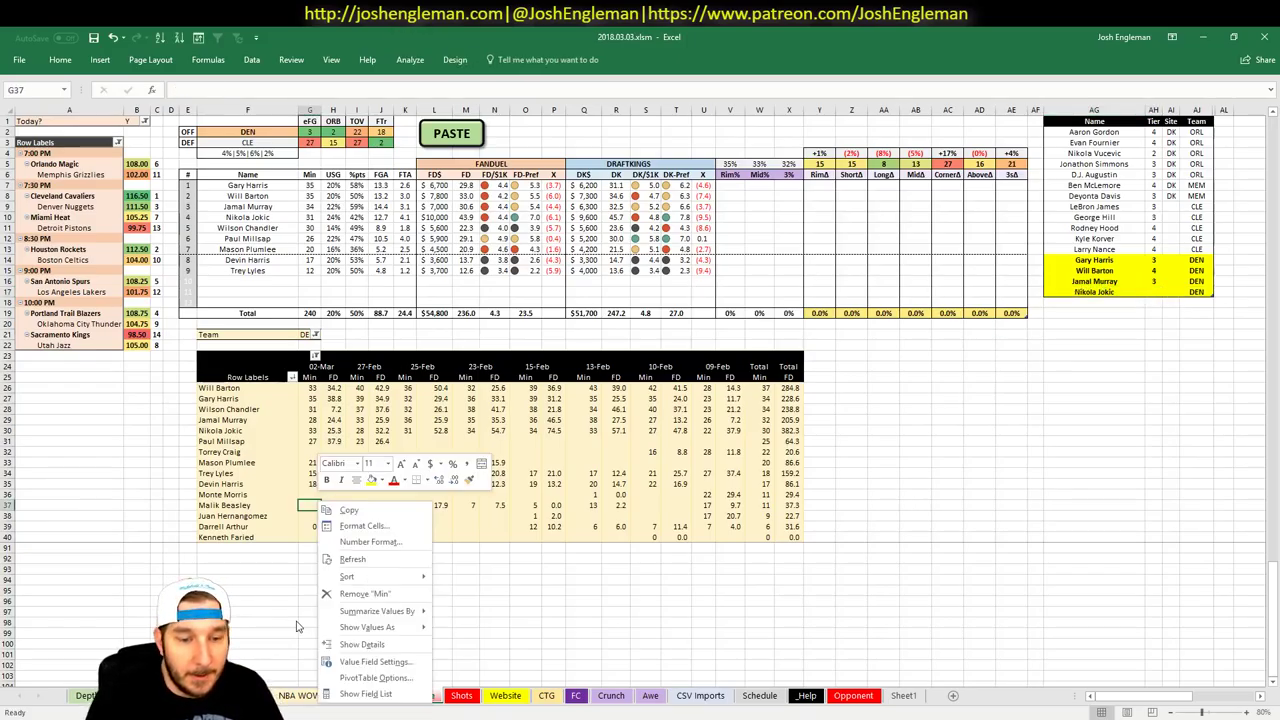
{"action": "key", "text": "Escape"}
{"action": "key", "text": "ctrl+Page_Up"}
{"action": "left_click", "coordinate": [310, 576]}
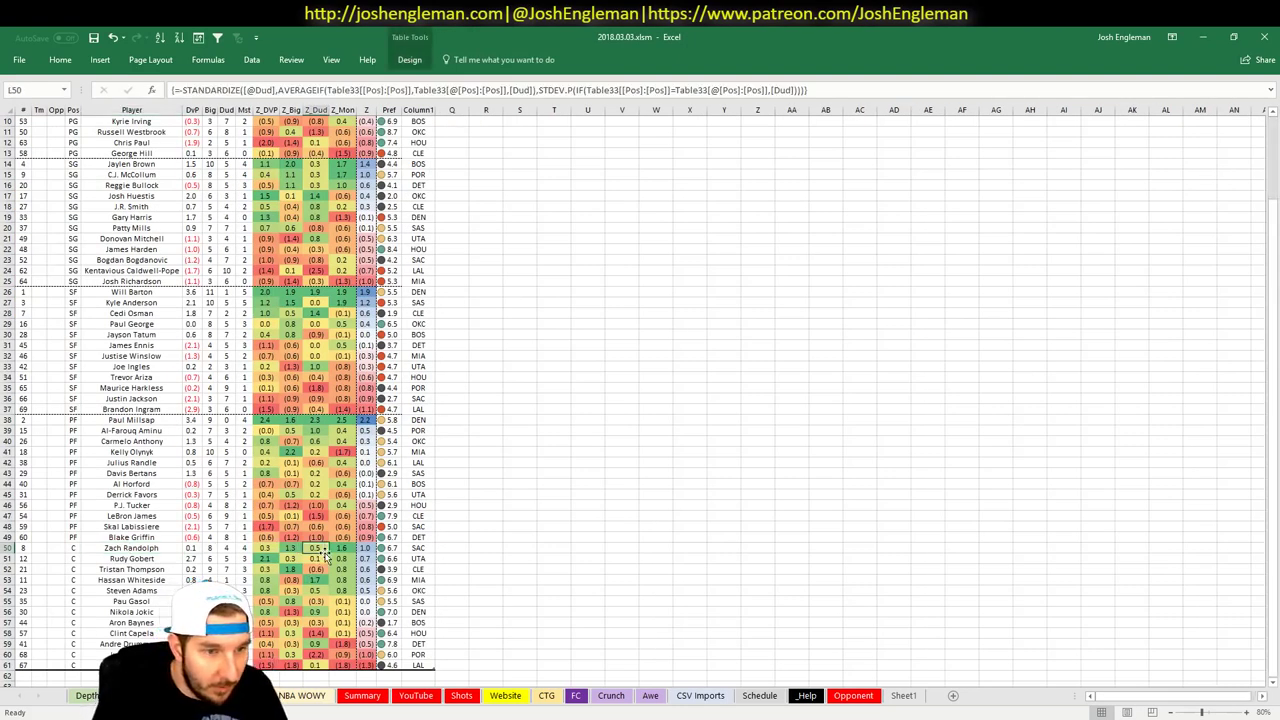
{"action": "left_click", "coordinate": [150, 547]}
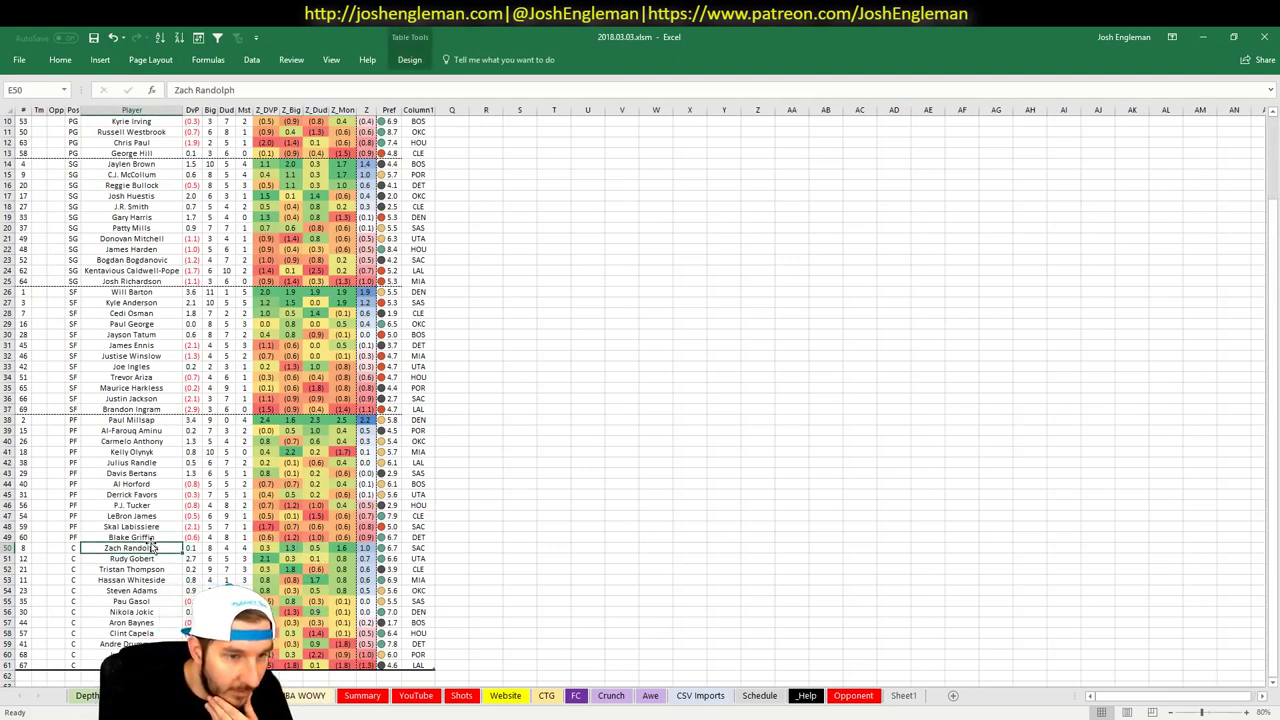
{"action": "left_click", "coordinate": [208, 59]}
{"action": "key", "text": "Escape"}
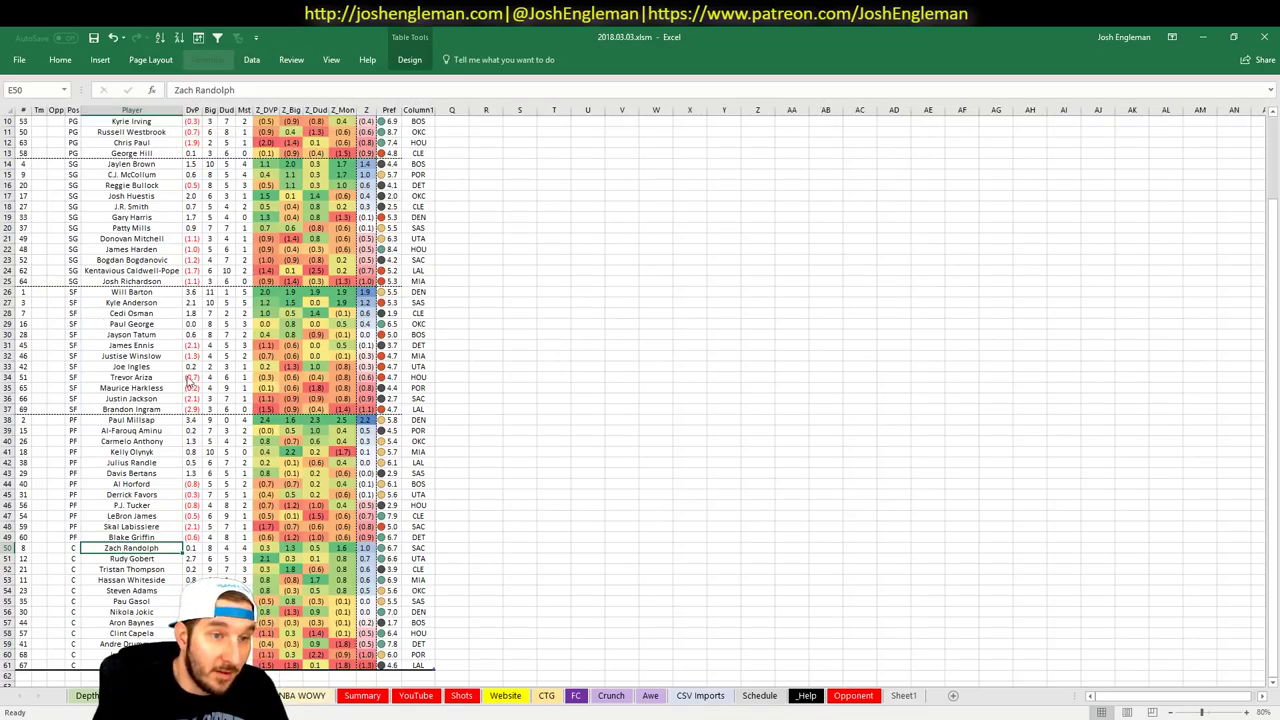
{"action": "key", "text": "alt+Tab"}
{"action": "key", "text": "alt+Tab"}
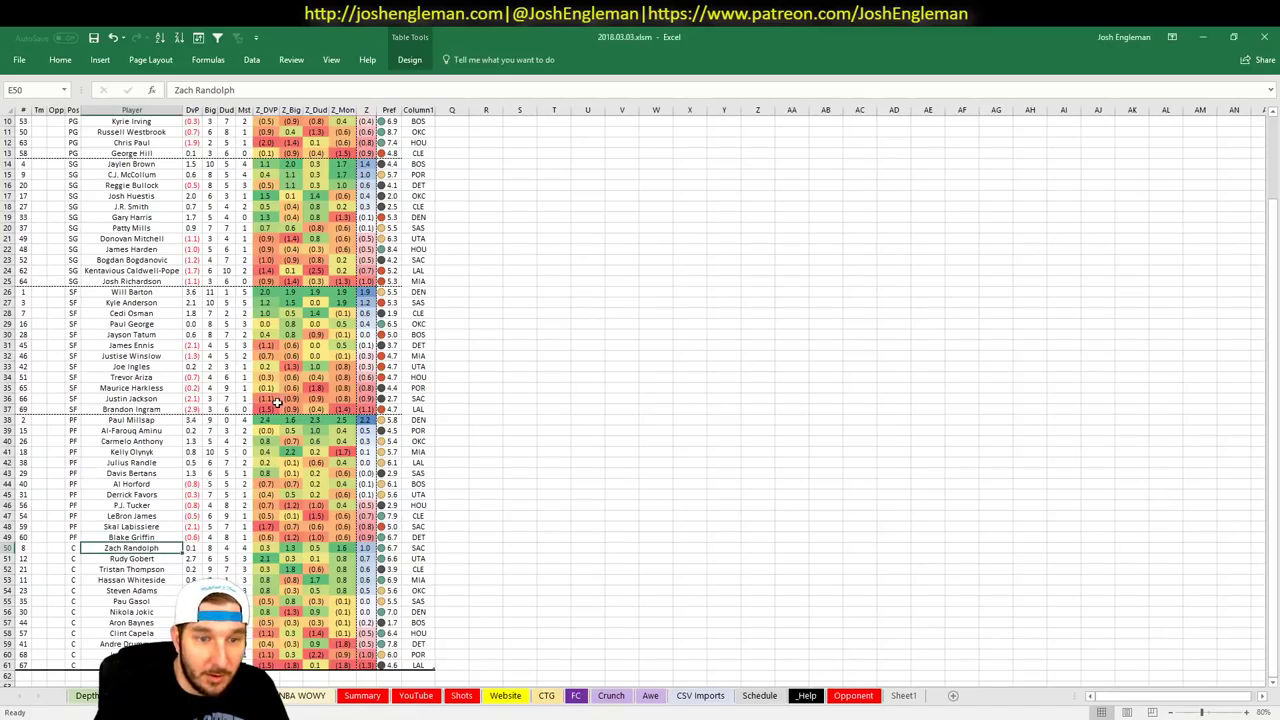
{"action": "key", "text": "alt+Tab"}
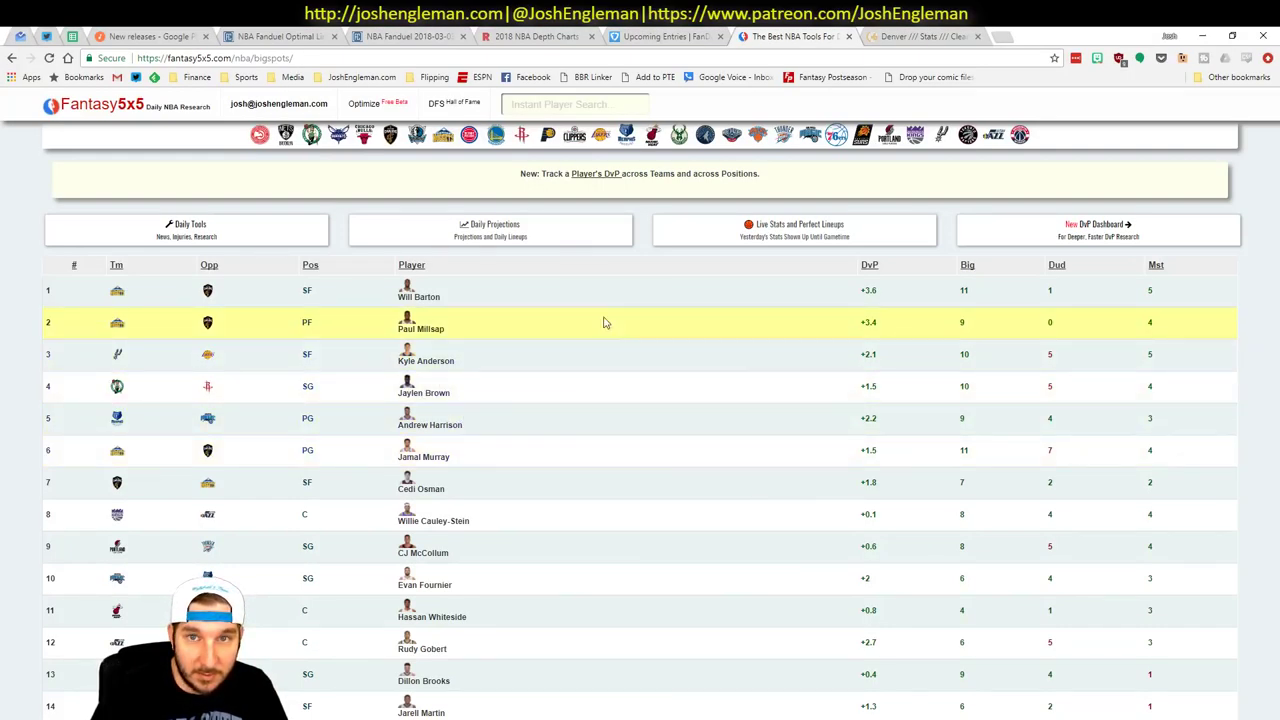
{"action": "key", "text": "alt+Tab"}
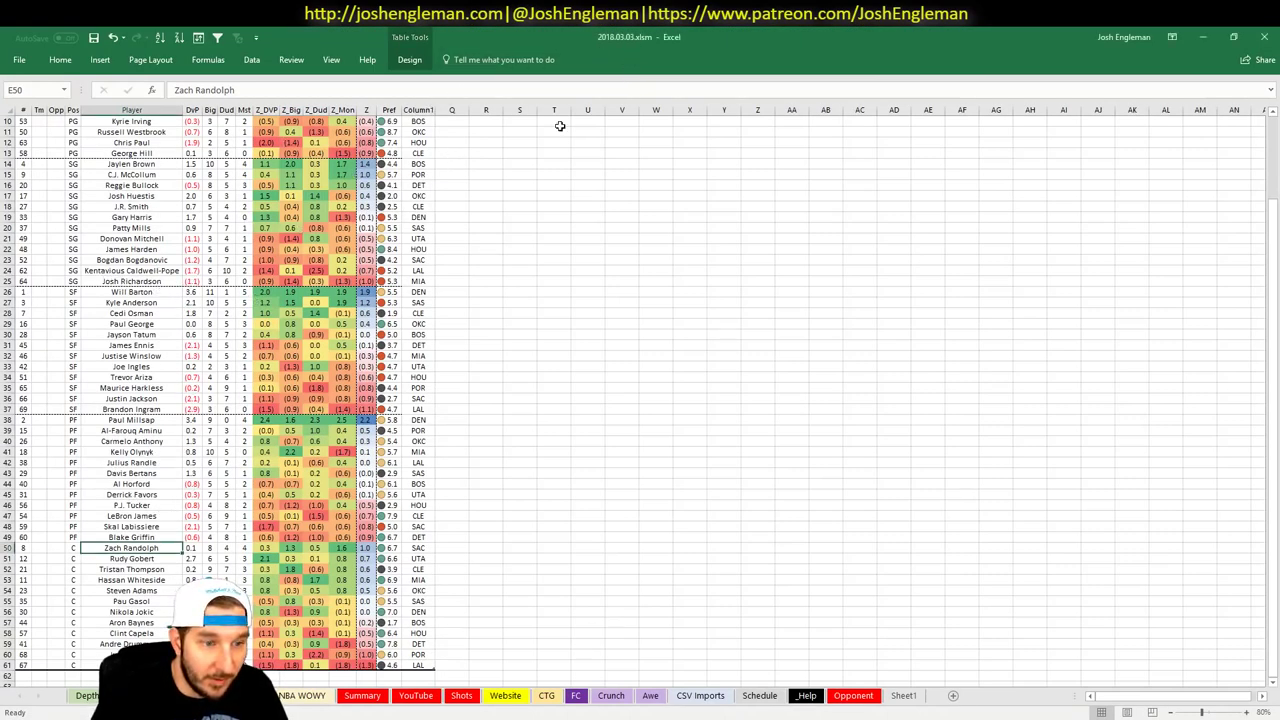
{"action": "key", "text": "alt"}
{"action": "left_click", "coordinate": [227, 324]}
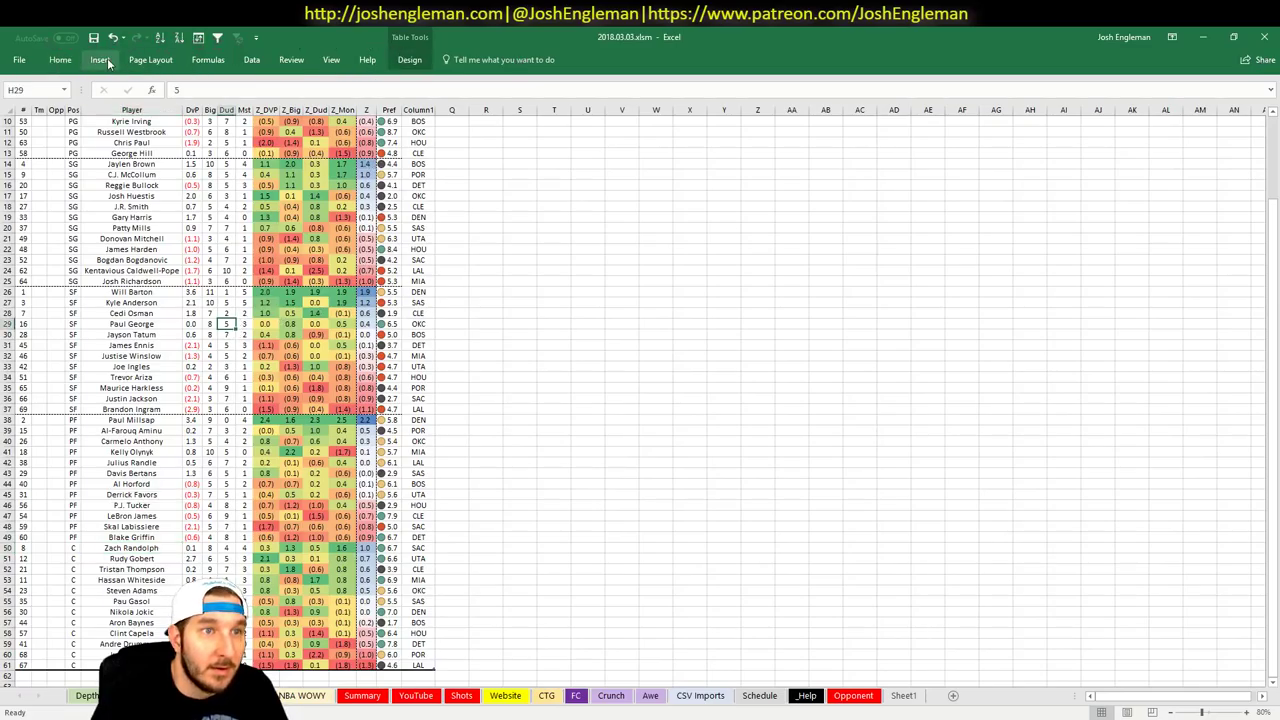
{"action": "left_click", "coordinate": [60, 59]}
{"action": "left_click", "coordinate": [538, 98]}
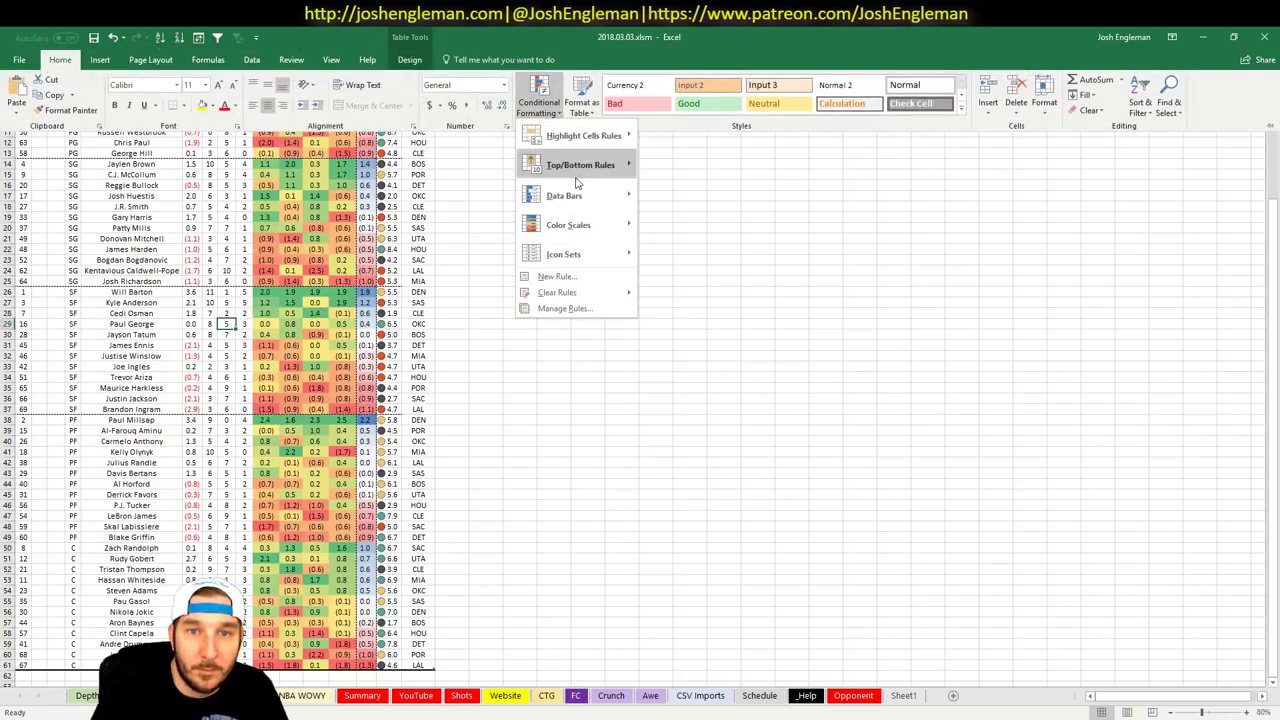
{"action": "left_click", "coordinate": [600, 307]}
{"action": "left_click", "coordinate": [518, 362]}
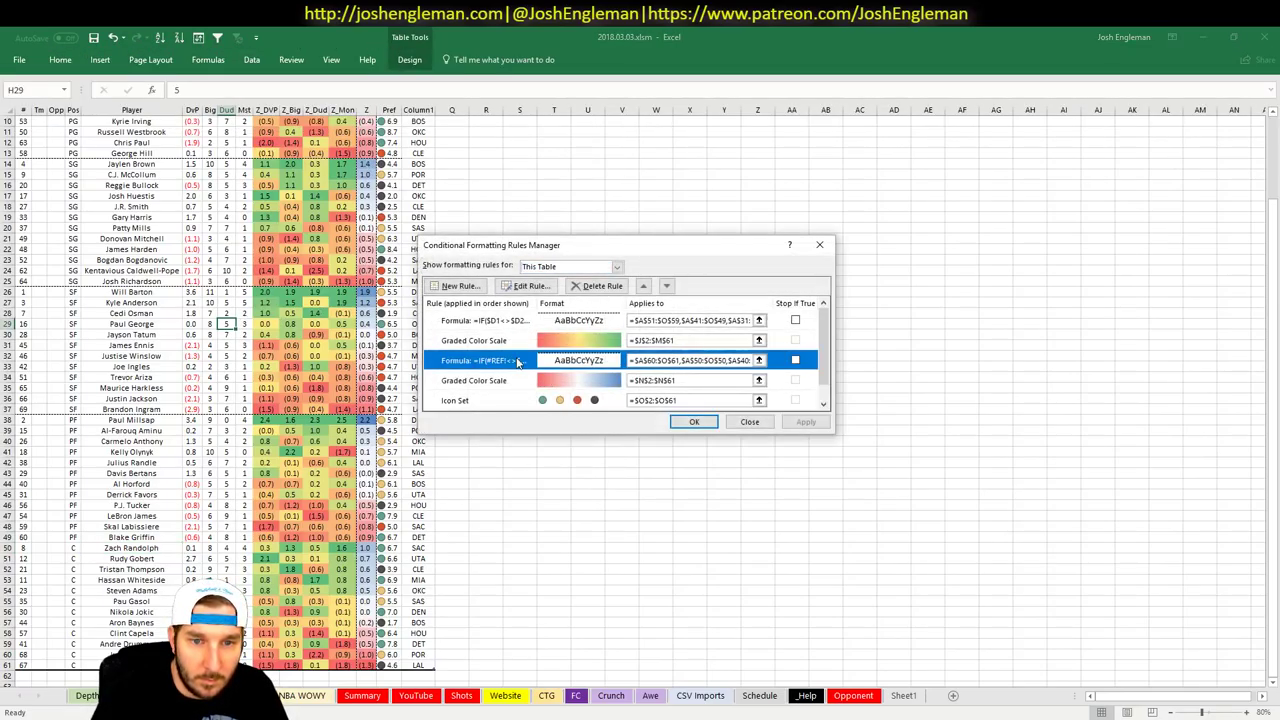
{"action": "left_click", "coordinate": [759, 360]}
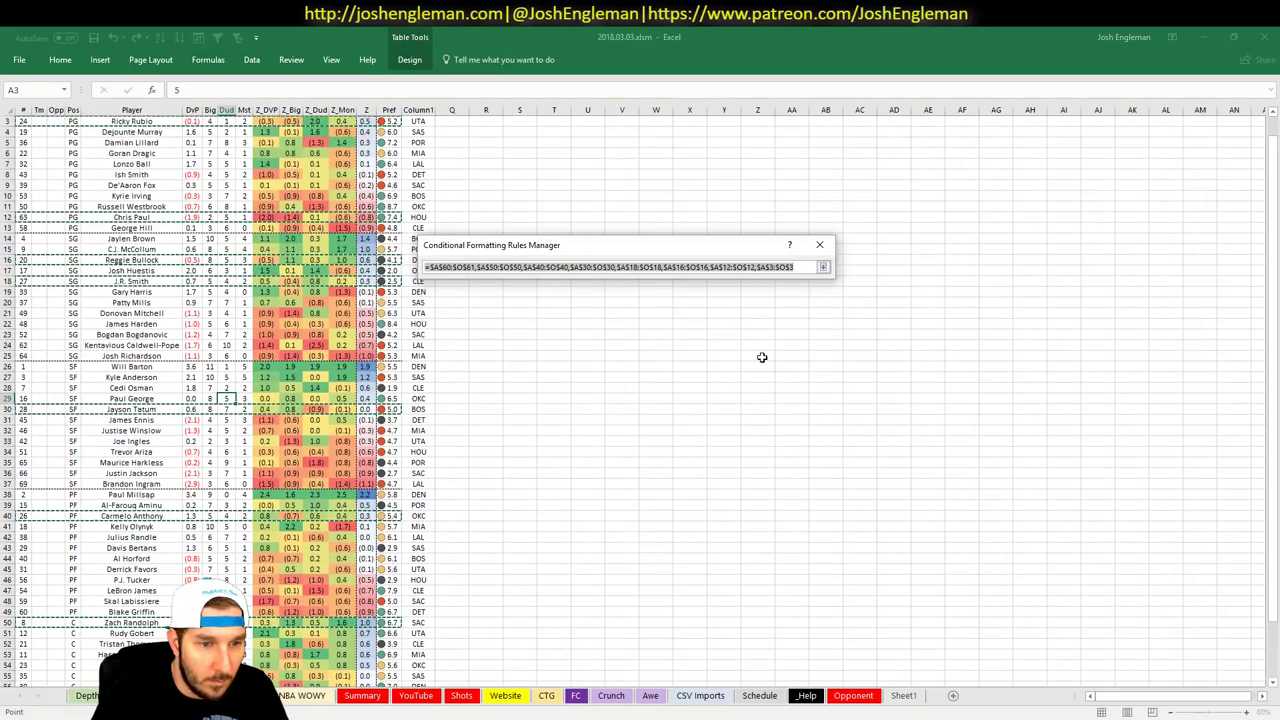
{"action": "key", "text": "Escape"}
{"action": "key", "text": "Escape"}
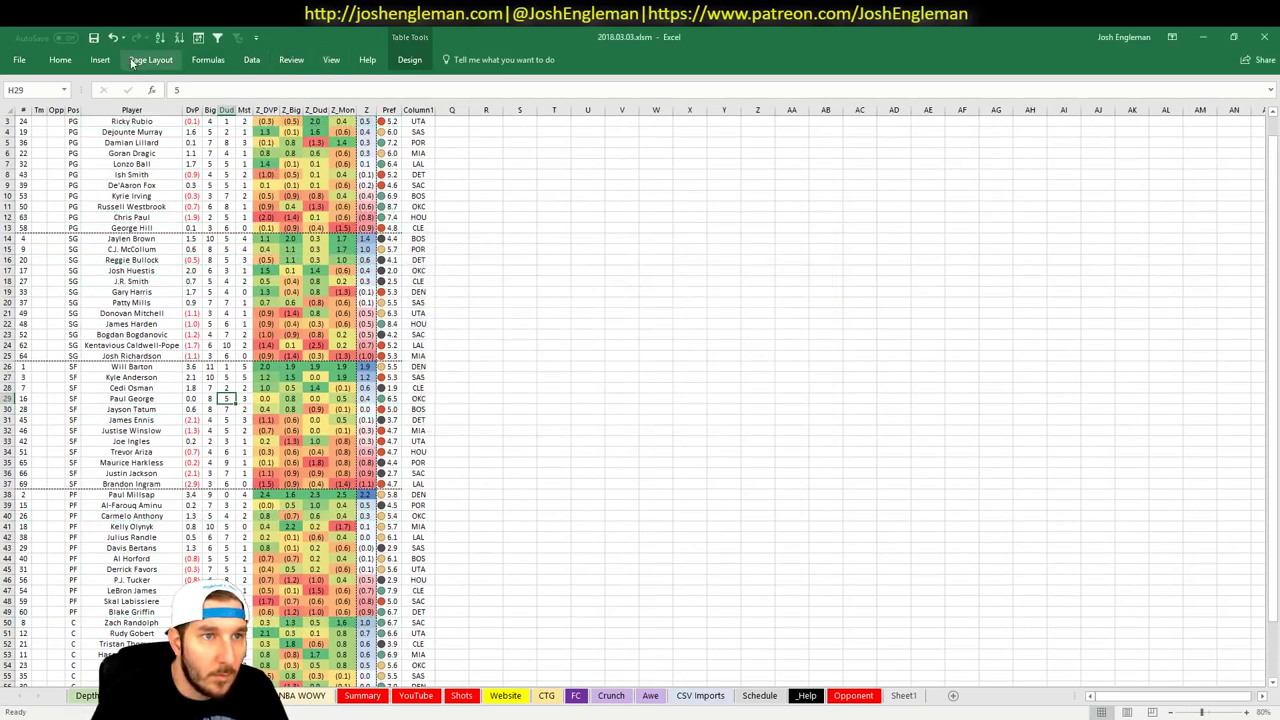
In the z-score table's conditional formatting rules, set the position-divider formula rule to apply to $A$2:$P$61
{"action": "left_click", "coordinate": [205, 61]}
{"action": "left_click", "coordinate": [60, 60]}
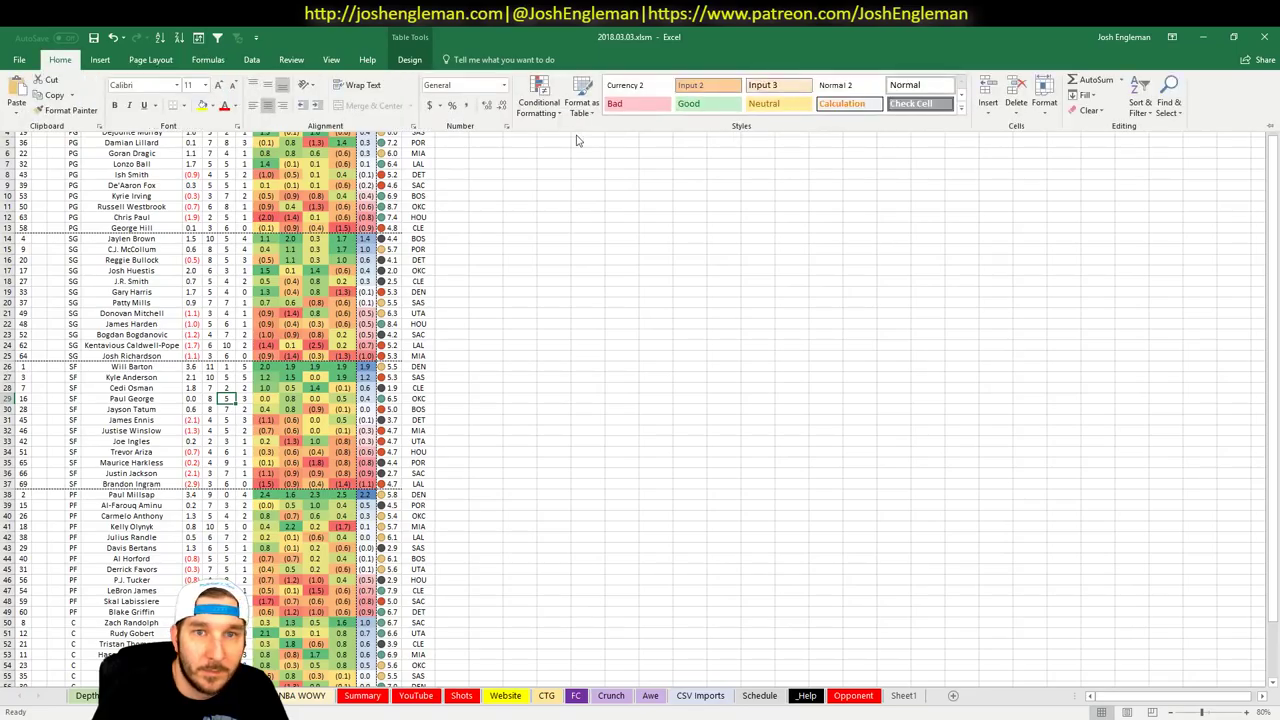
{"action": "left_click", "coordinate": [553, 116]}
{"action": "left_click", "coordinate": [565, 308]}
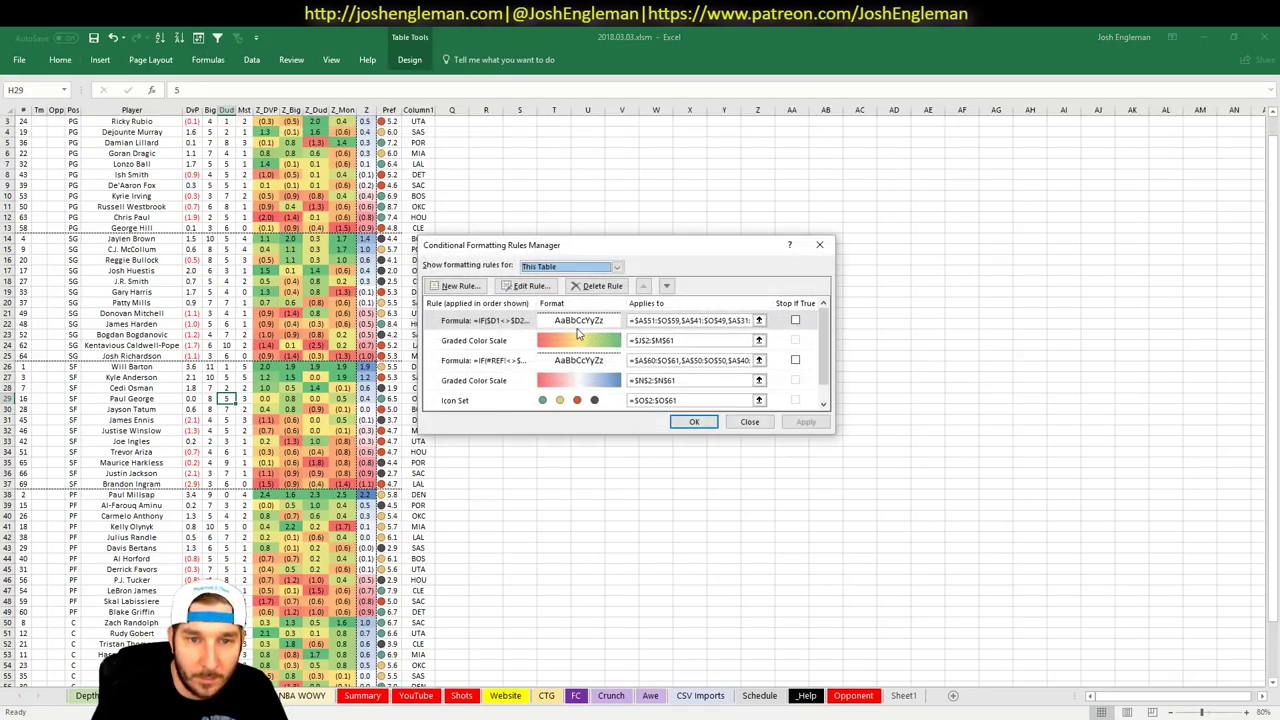
{"action": "left_click", "coordinate": [759, 321]}
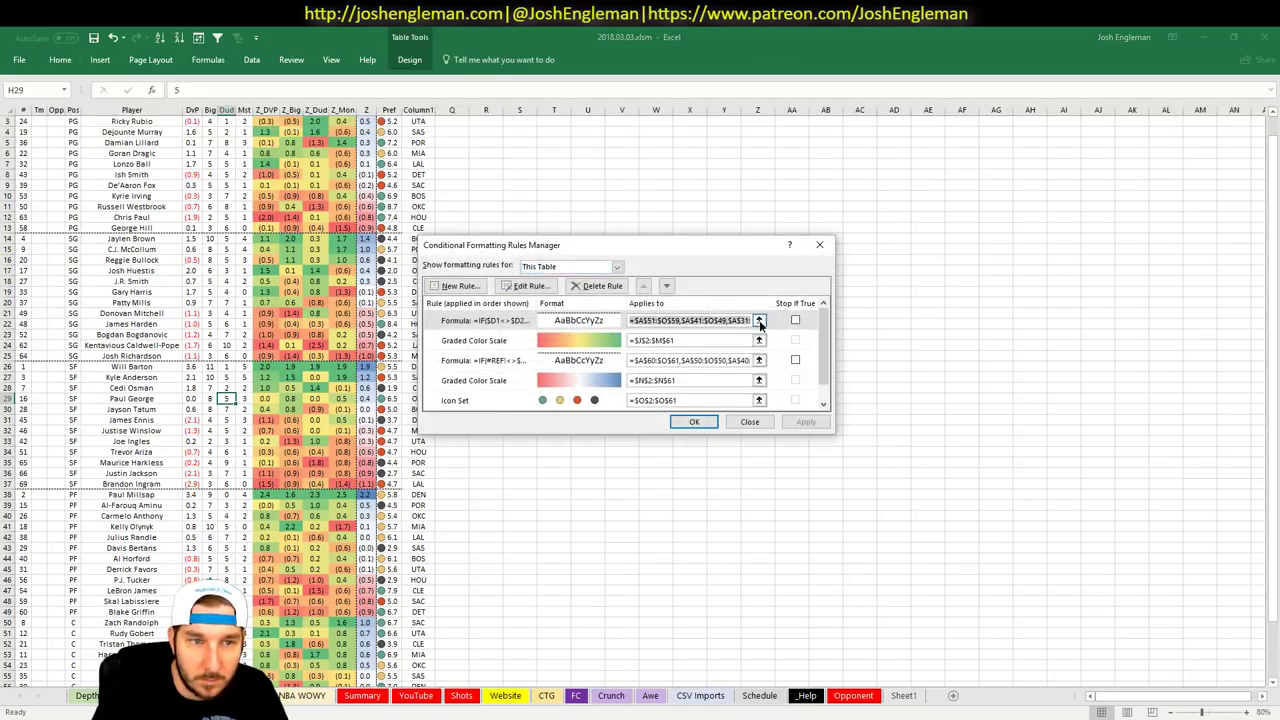
{"action": "scroll", "coordinate": [162, 122], "scroll_direction": "up", "scroll_amount": 1}
{"action": "left_click_drag", "start_coordinate": [16, 119], "coordinate": [421, 121]}
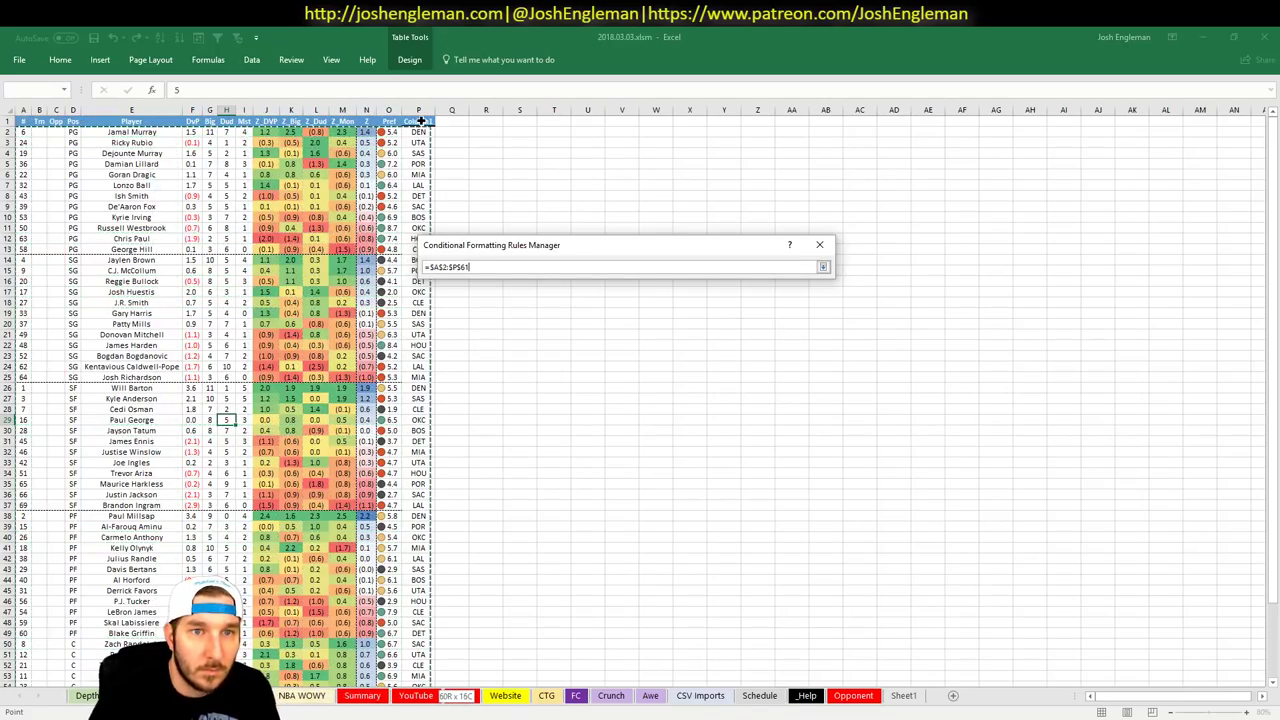
{"action": "left_click", "coordinate": [823, 267]}
Delete the duplicate formula rule containing the #REF! reference and apply the conditional formatting changes
{"action": "left_click", "coordinate": [512, 362]}
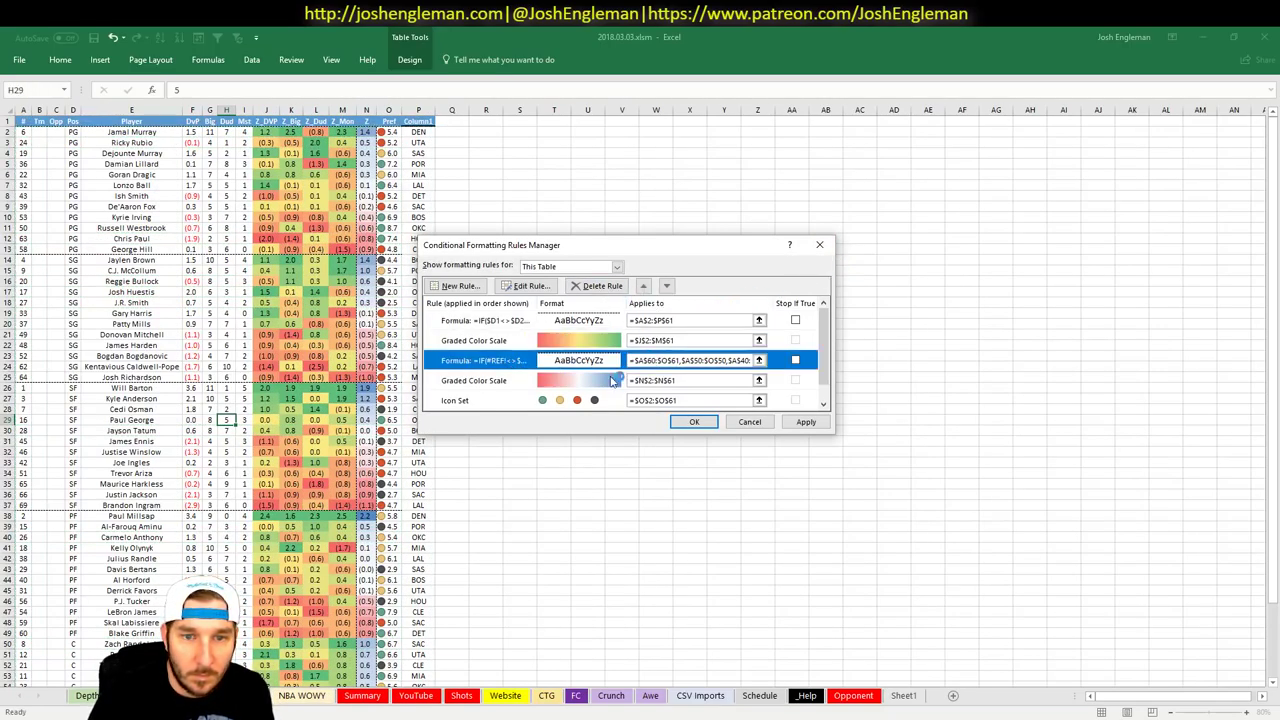
{"action": "key", "text": "Delete"}
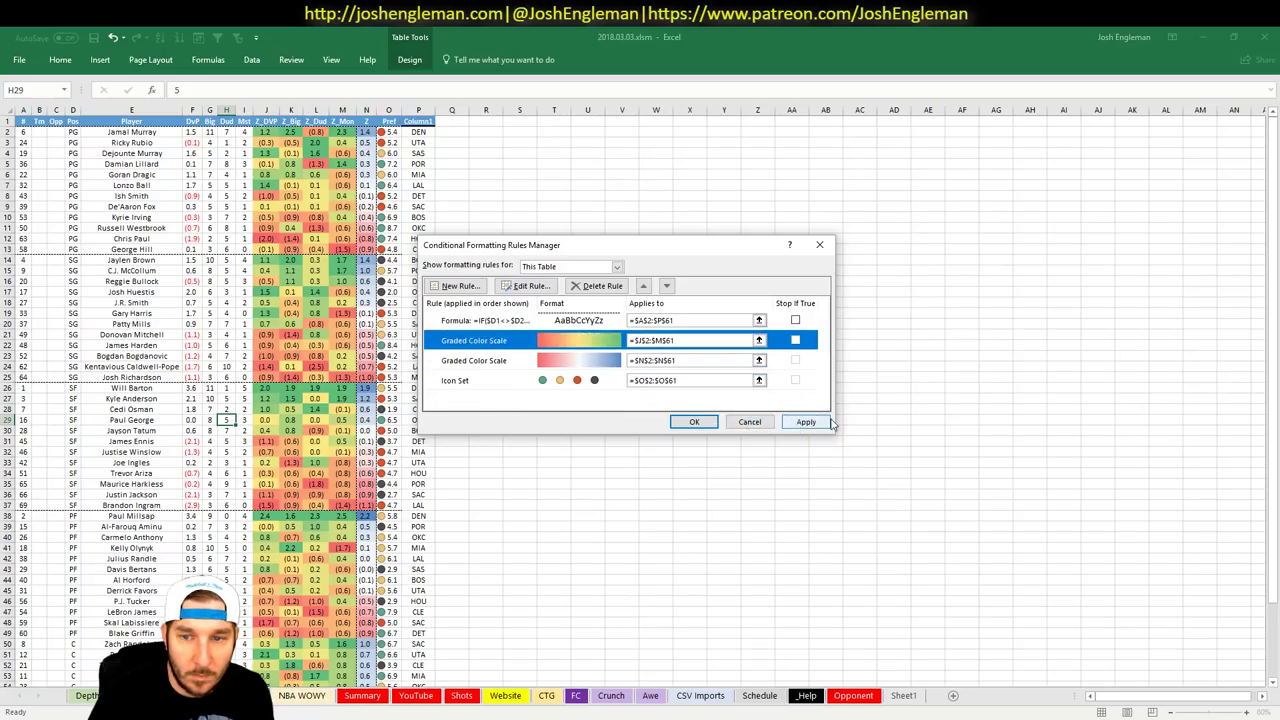
{"action": "left_click", "coordinate": [795, 423]}
{"action": "left_click", "coordinate": [694, 421]}
Examine Nikola Jokic's matchup z-scores against the other centers in the table
{"action": "left_click", "coordinate": [388, 494]}
{"action": "scroll", "coordinate": [382, 478], "scroll_direction": "down", "scroll_amount": 6}
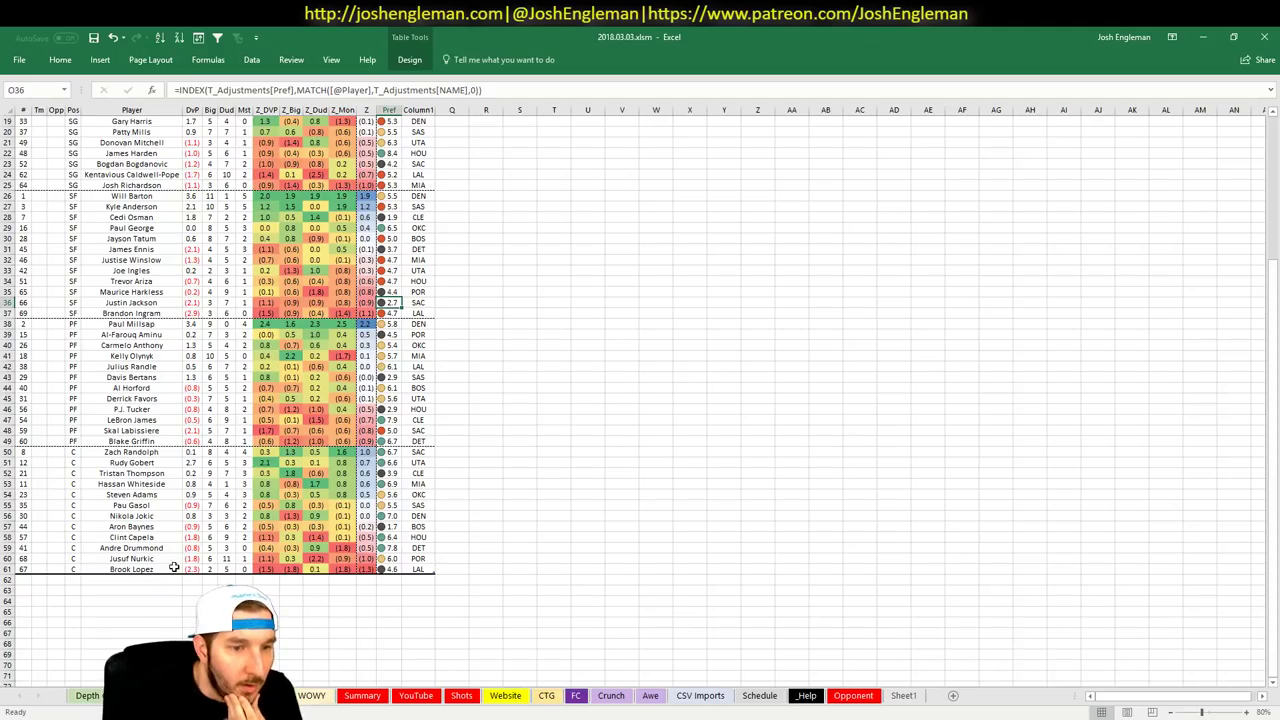
{"action": "left_click_drag", "start_coordinate": [155, 512], "coordinate": [426, 519]}
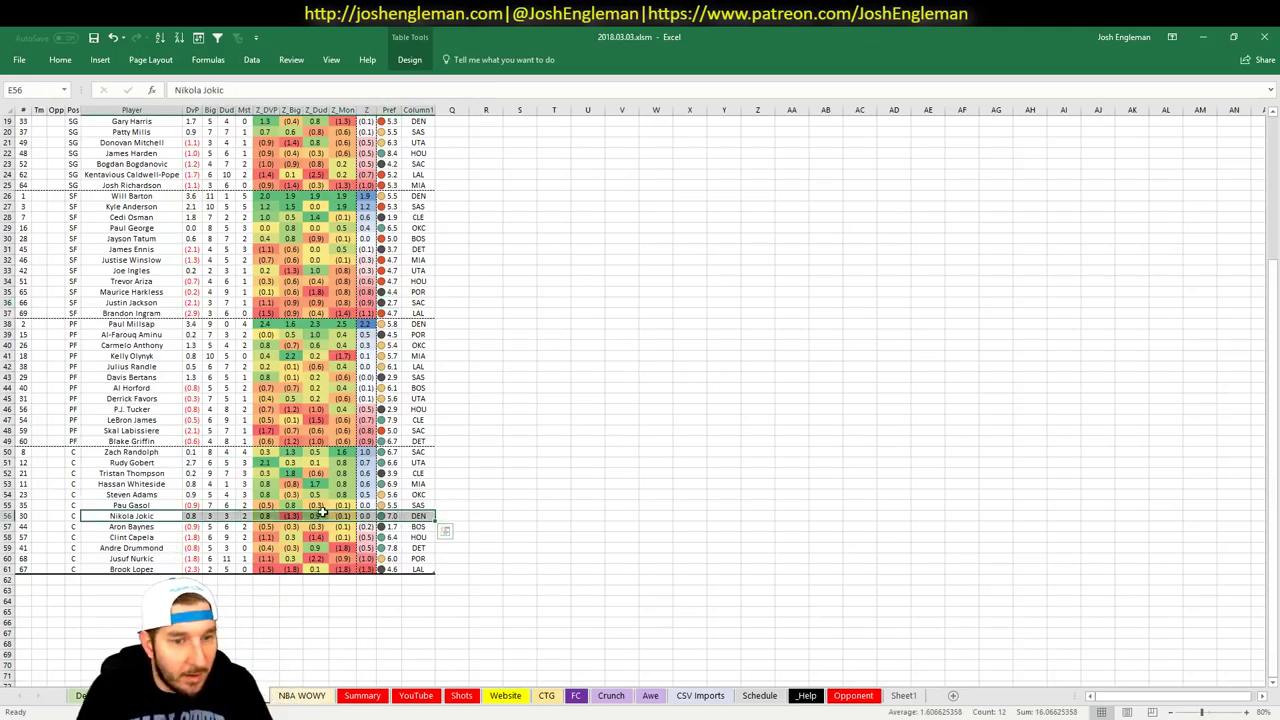
{"action": "left_click", "coordinate": [204, 475]}
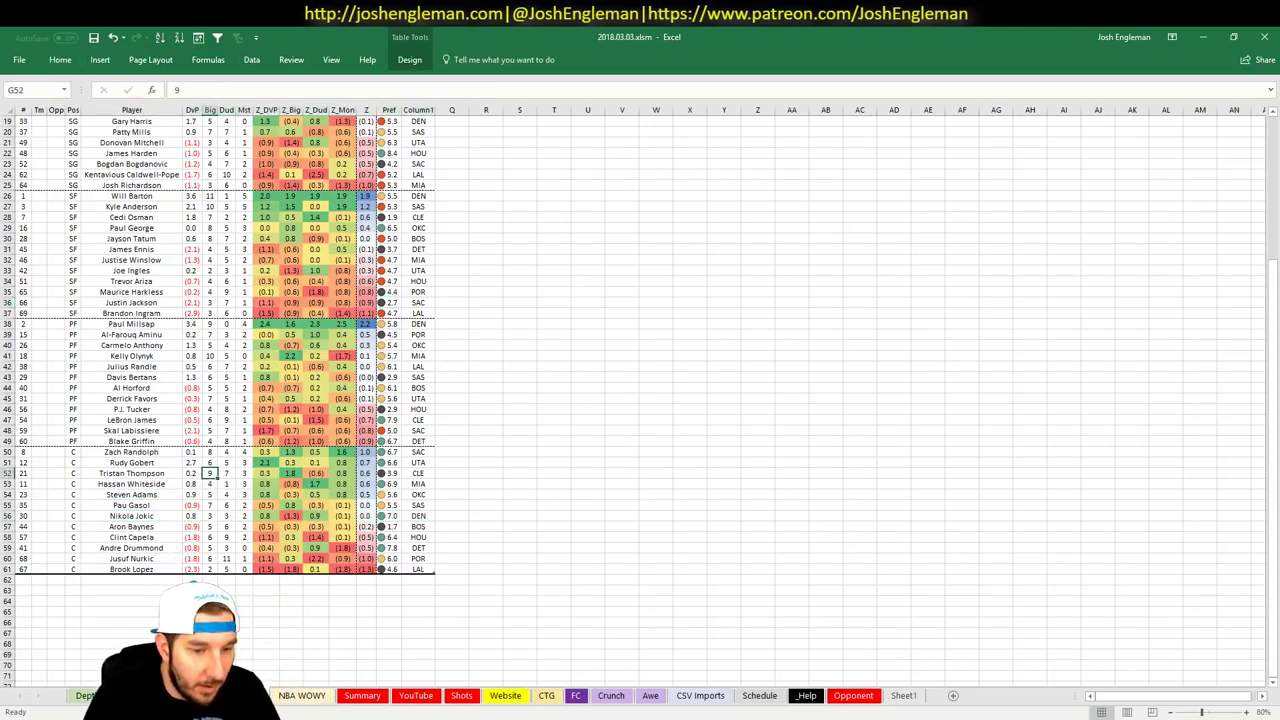
Return to the YouTube worksheet and set Nikola Jokic's tier to 2 in the pick list
{"action": "left_click", "coordinate": [302, 695]}
{"action": "left_click", "coordinate": [362, 697]}
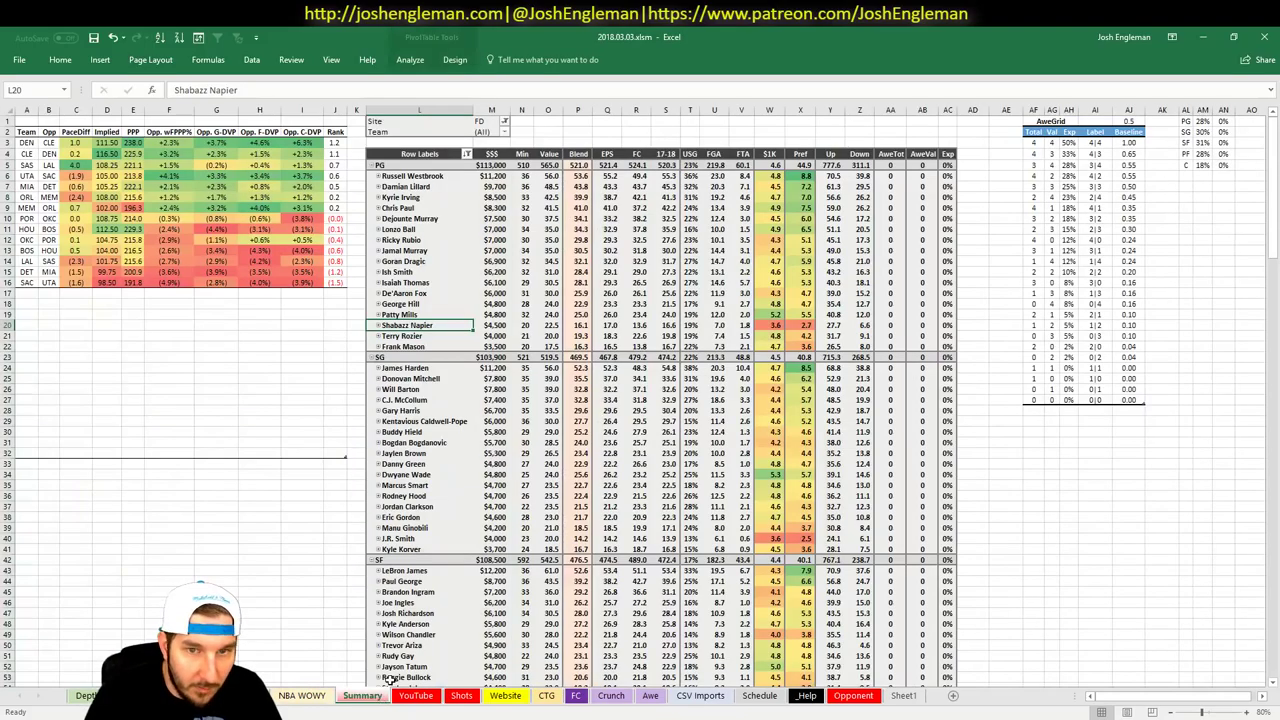
{"action": "left_click", "coordinate": [416, 696]}
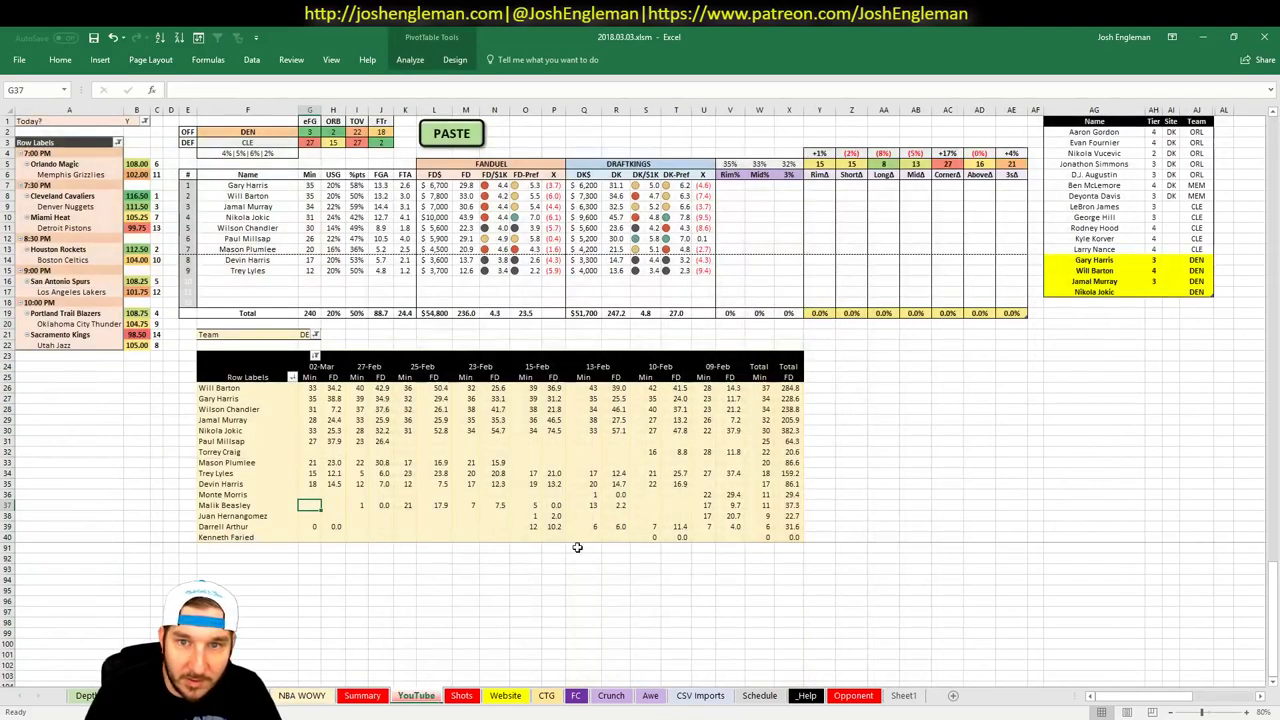
{"action": "left_click", "coordinate": [1154, 290]}
{"action": "type", "text": "2"}
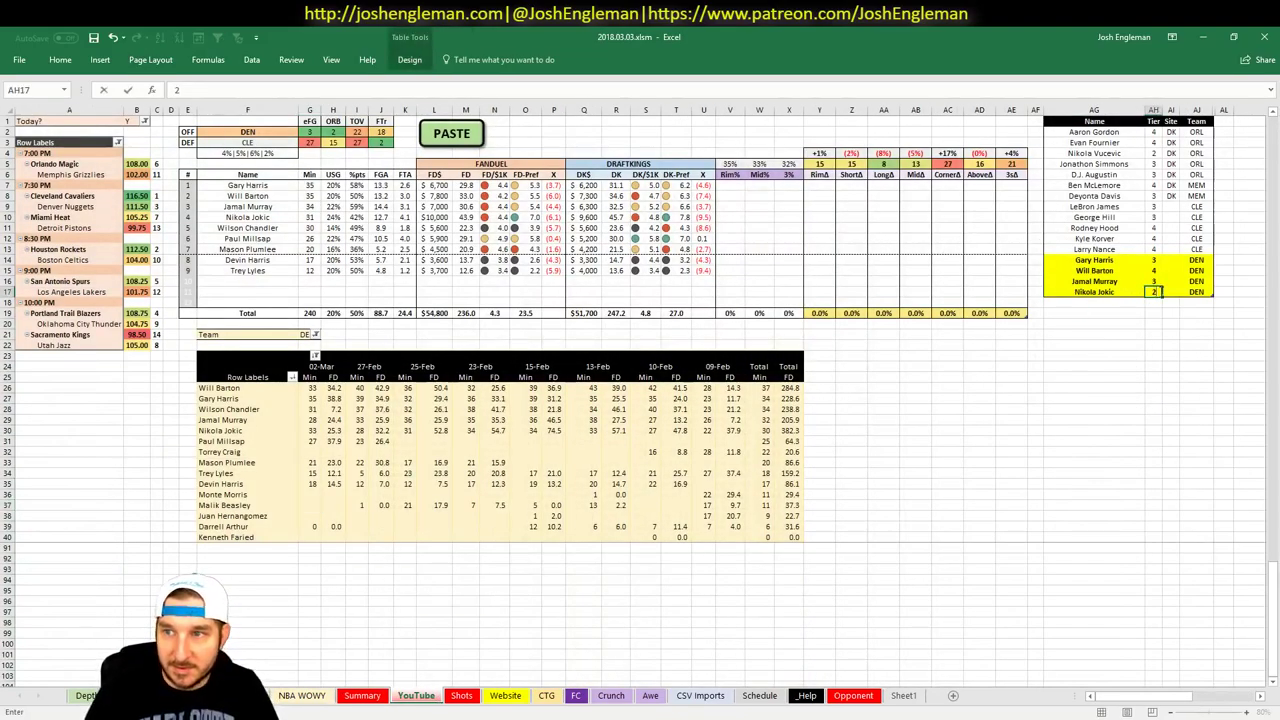
{"action": "key", "text": "Return"}
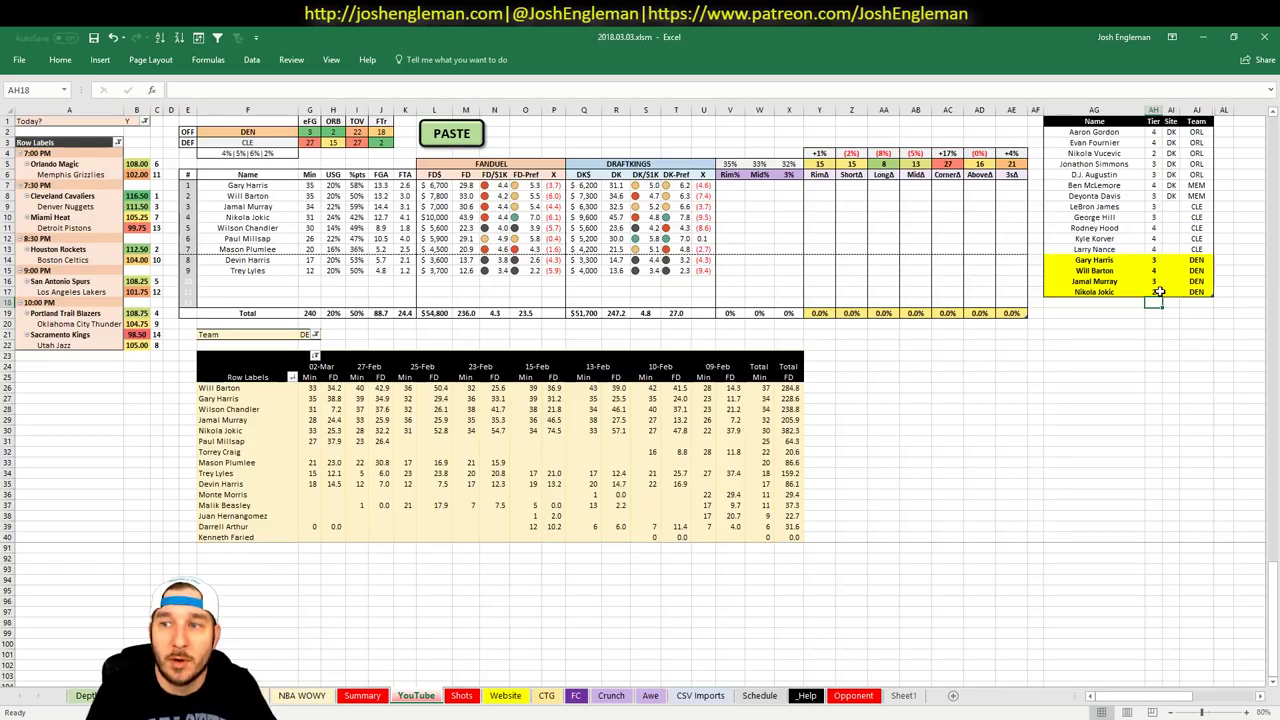
Check Nikola Jokic's DraftKings preference score and set the site of his pick list entry to FD
{"action": "left_click", "coordinate": [676, 217]}
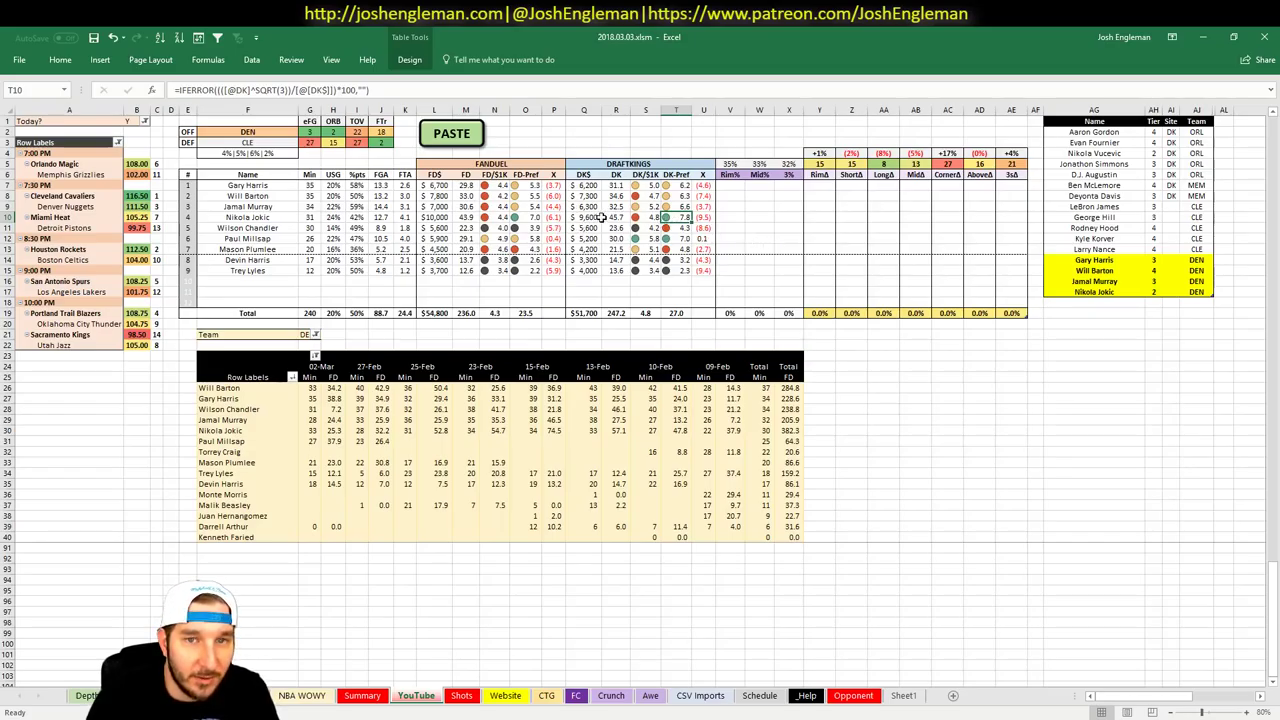
{"action": "left_click", "coordinate": [1111, 309]}
{"action": "key", "text": "Up"}
{"action": "key", "text": "Up"}
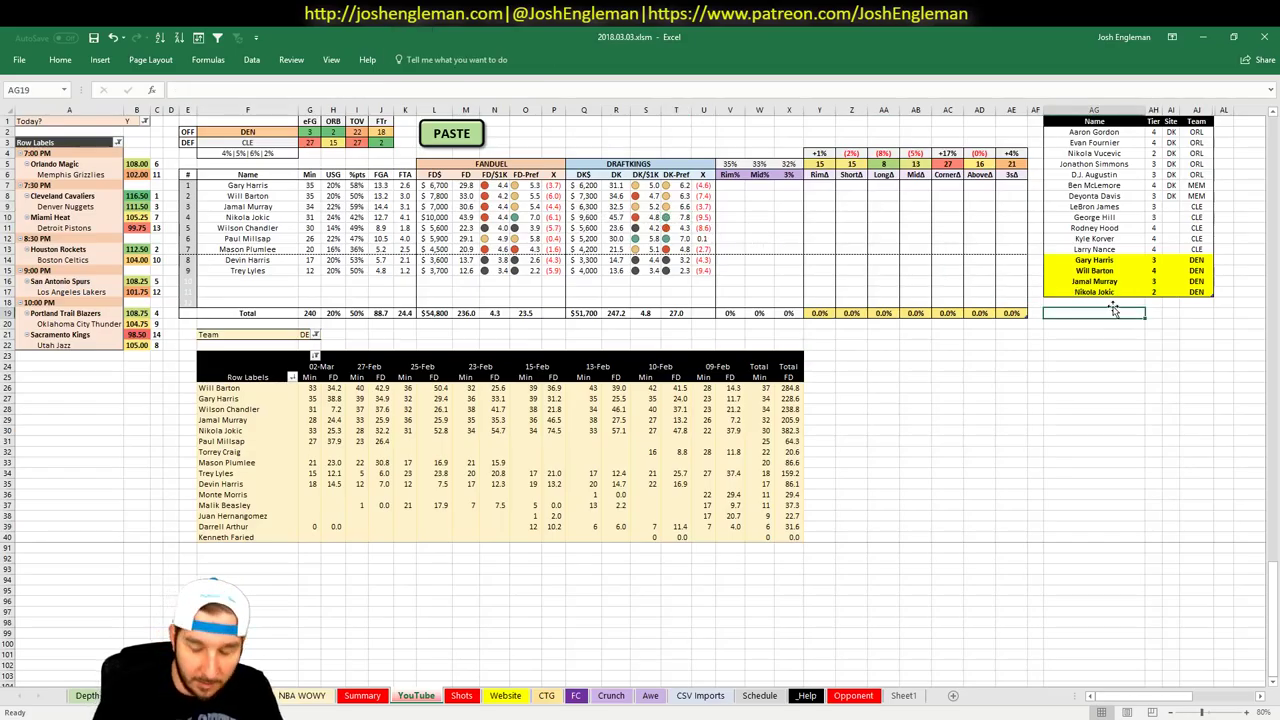
{"action": "key", "text": "Right"}
{"action": "key", "text": "Right"}
{"action": "type", "text": "FD"}
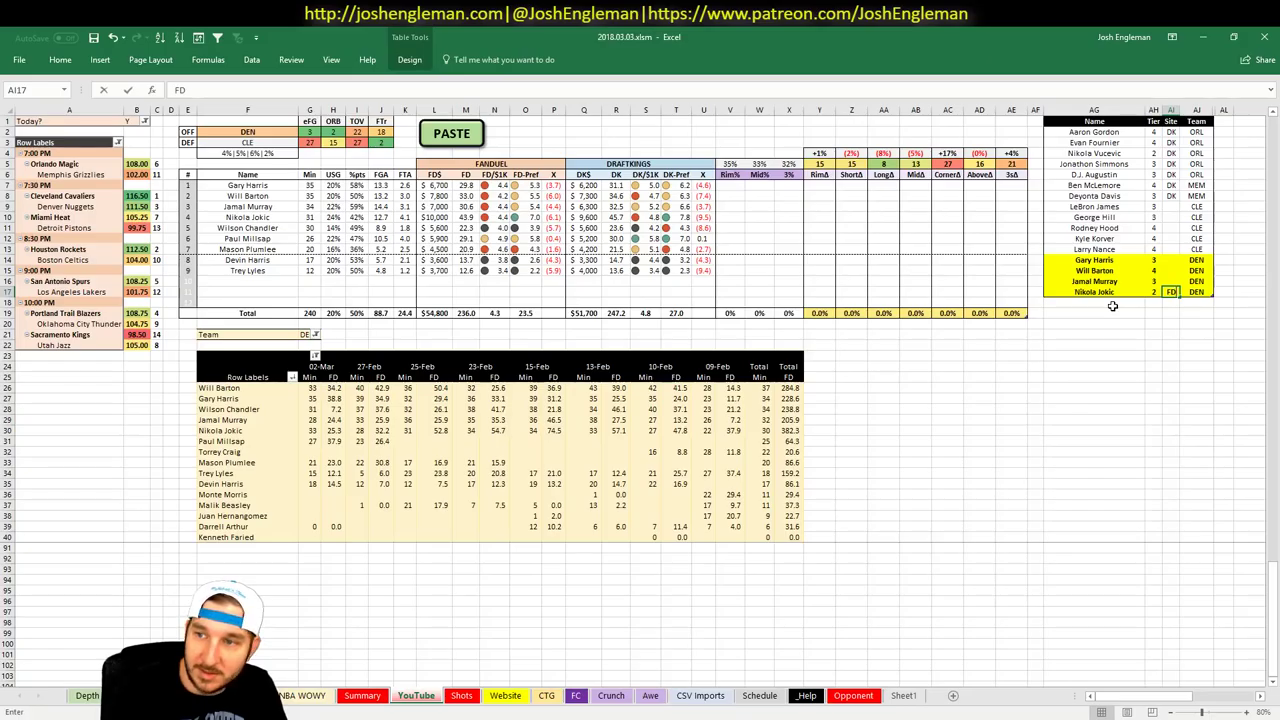
Add a second Nikola Jokic entry to the pick list with tier 3 and site DK
{"action": "left_click", "coordinate": [1112, 305]}
{"action": "type", "text": "Nik"}
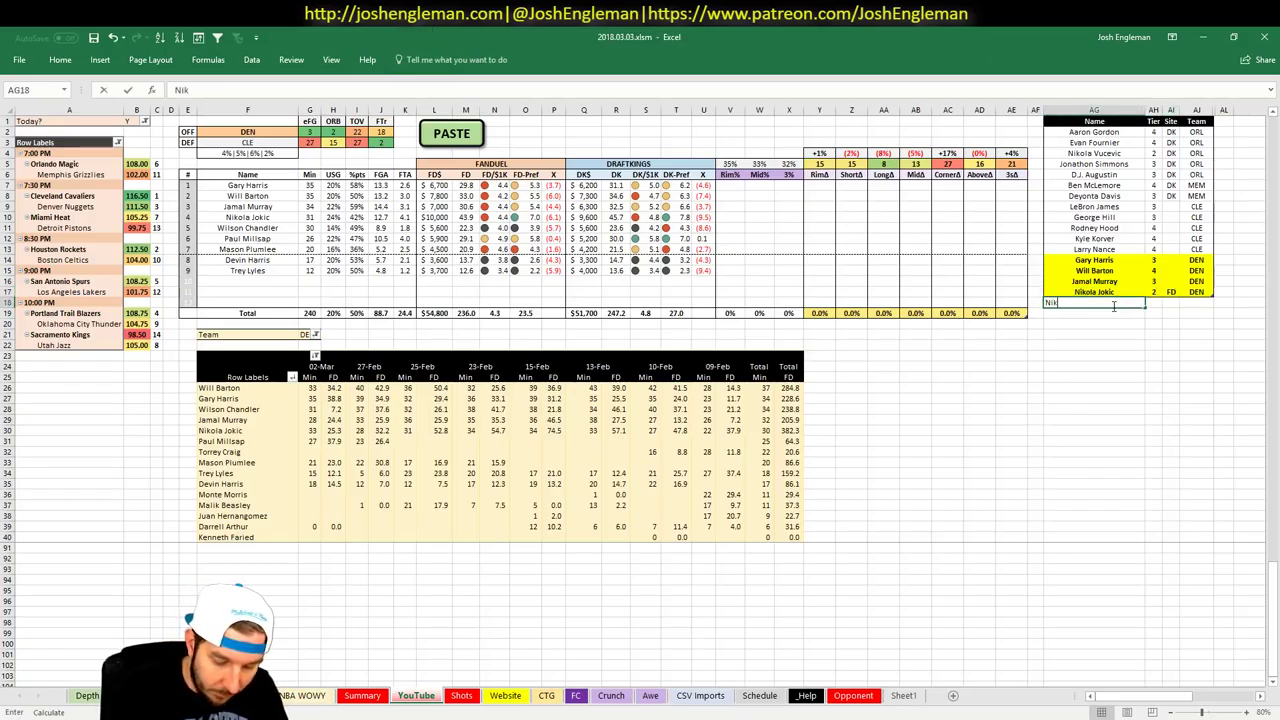
{"action": "type", "text": "ola Jokic"}
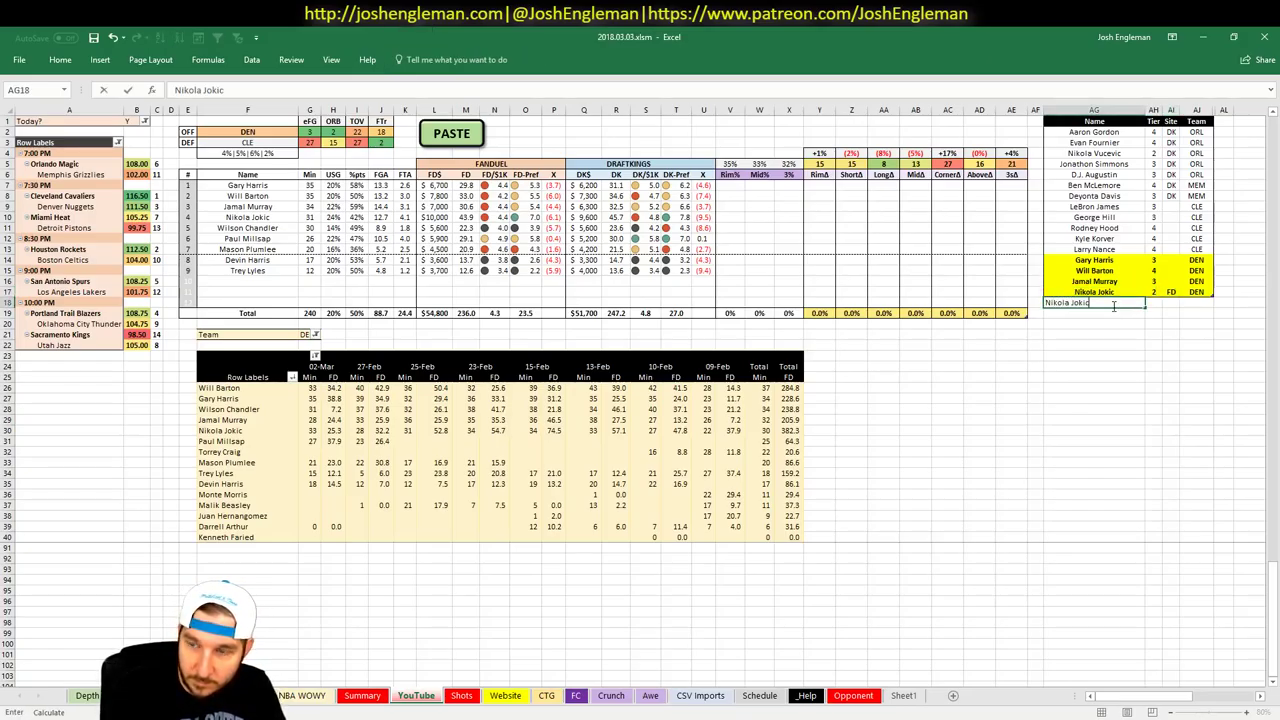
{"action": "key", "text": "Tab"}
{"action": "key", "text": "Tab"}
{"action": "type", "text": "DK"}
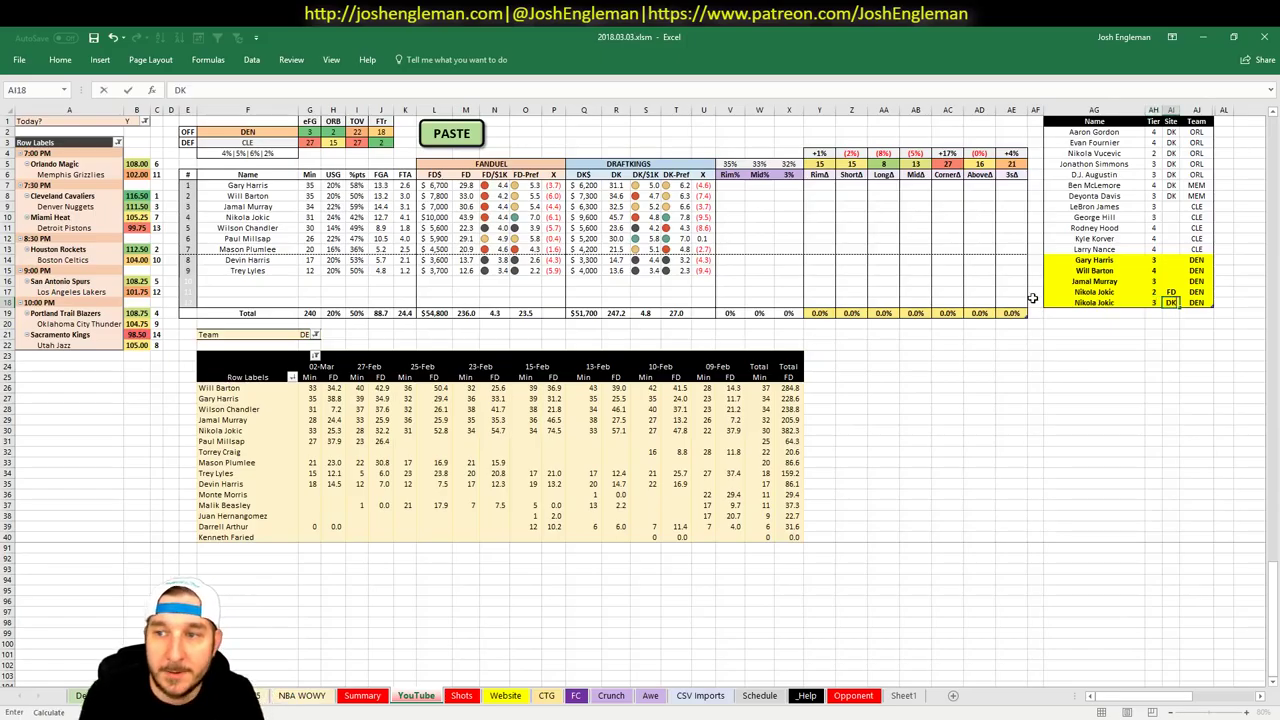
{"action": "key", "text": "Return"}
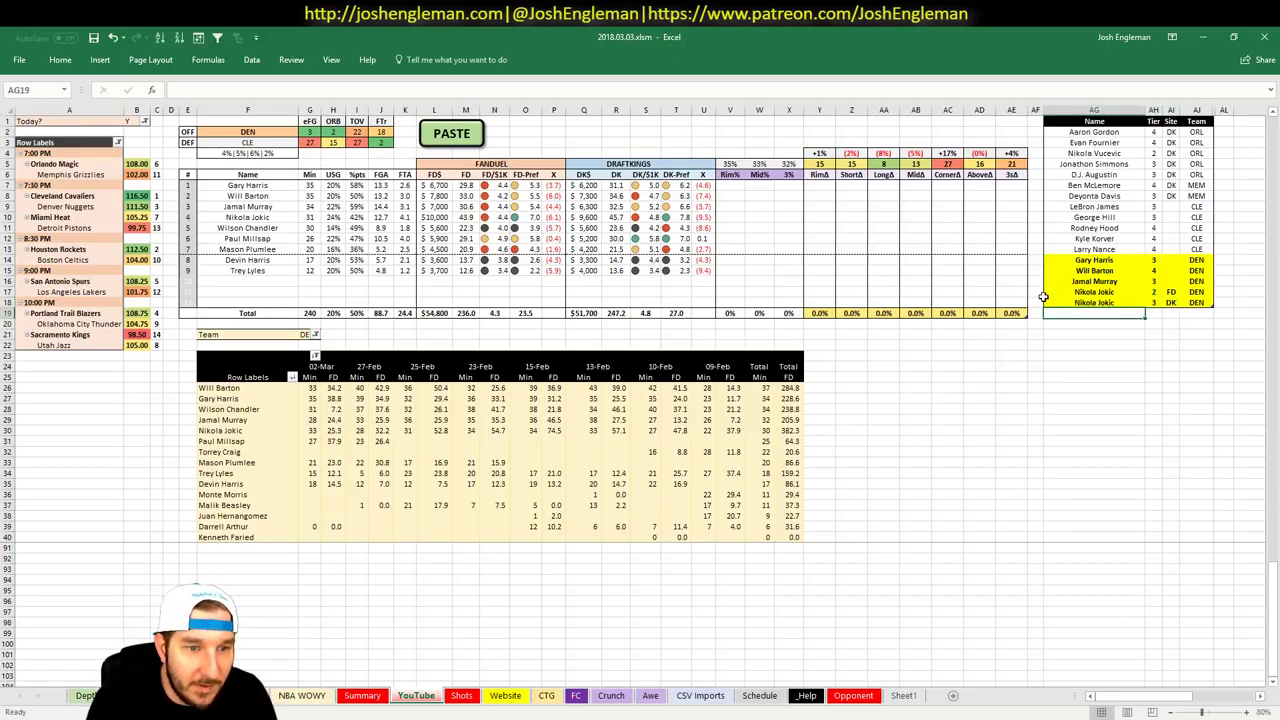
Check Wilson Chandler's recent games and add Paul Millsap below Nikola Jokic in the pick list with tier 4 and site FD
{"action": "left_click", "coordinate": [336, 409]}
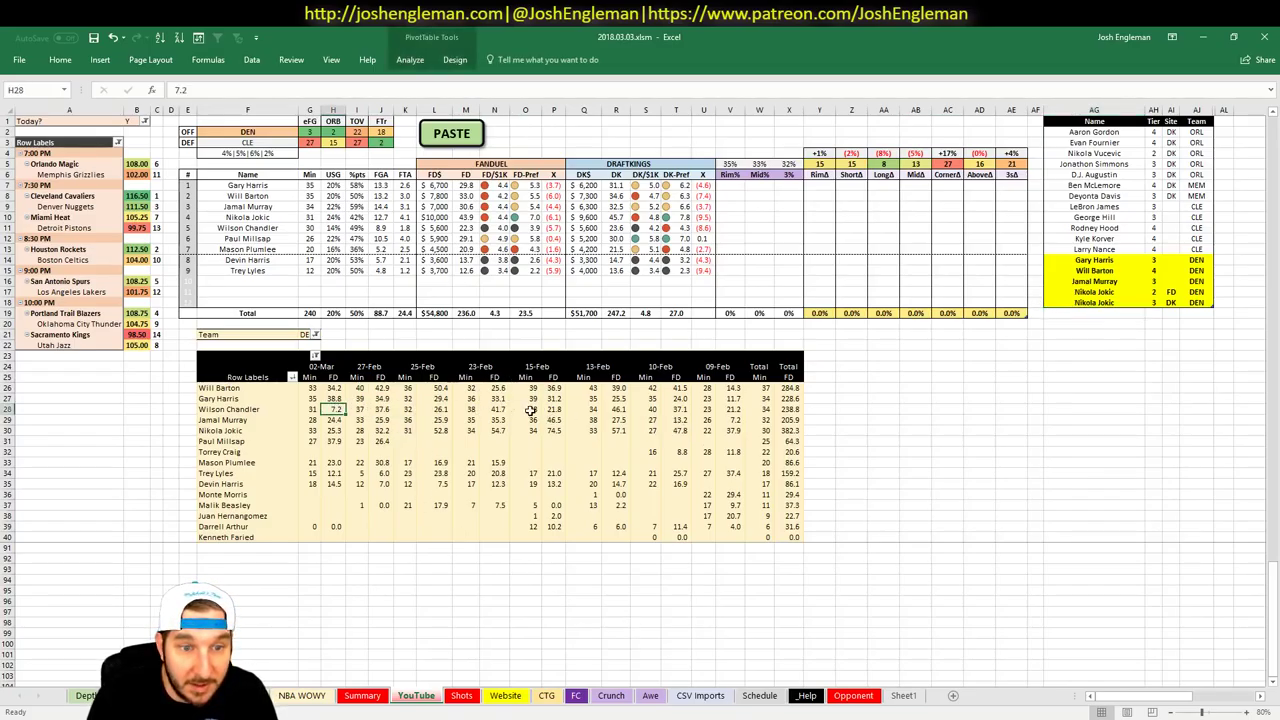
{"action": "left_click", "coordinate": [1076, 311]}
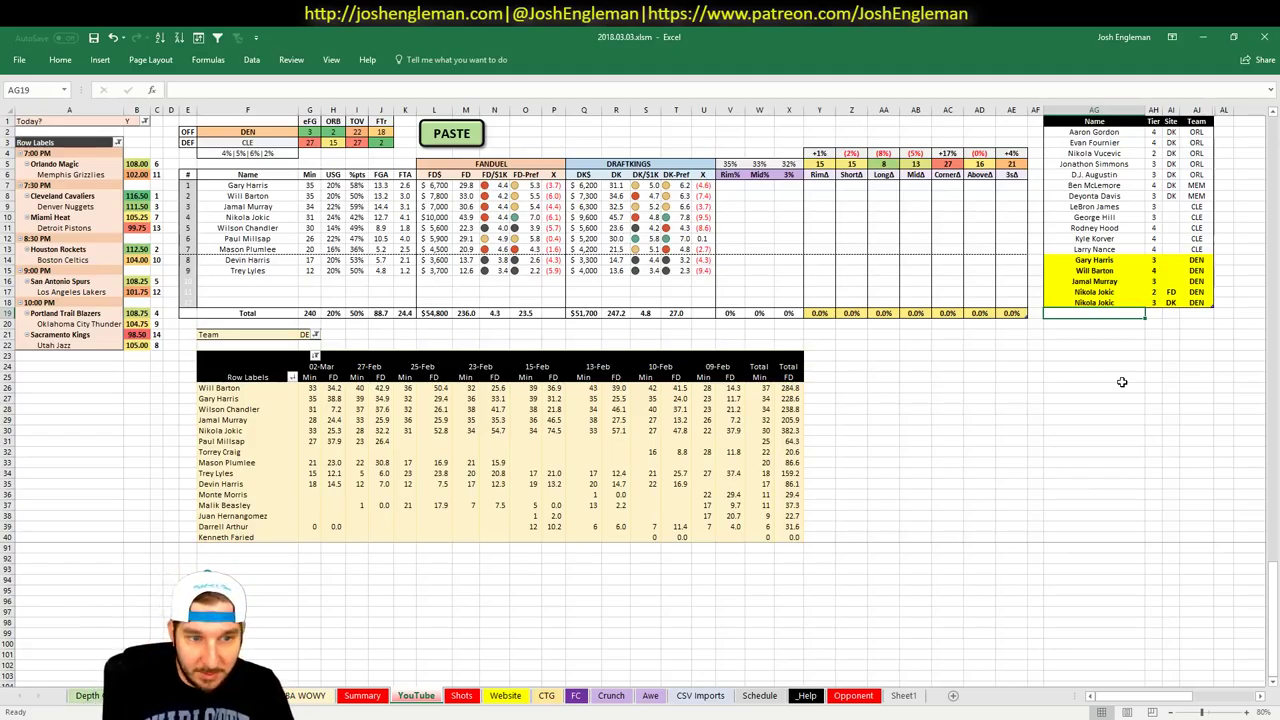
{"action": "type", "text": "Paul M"}
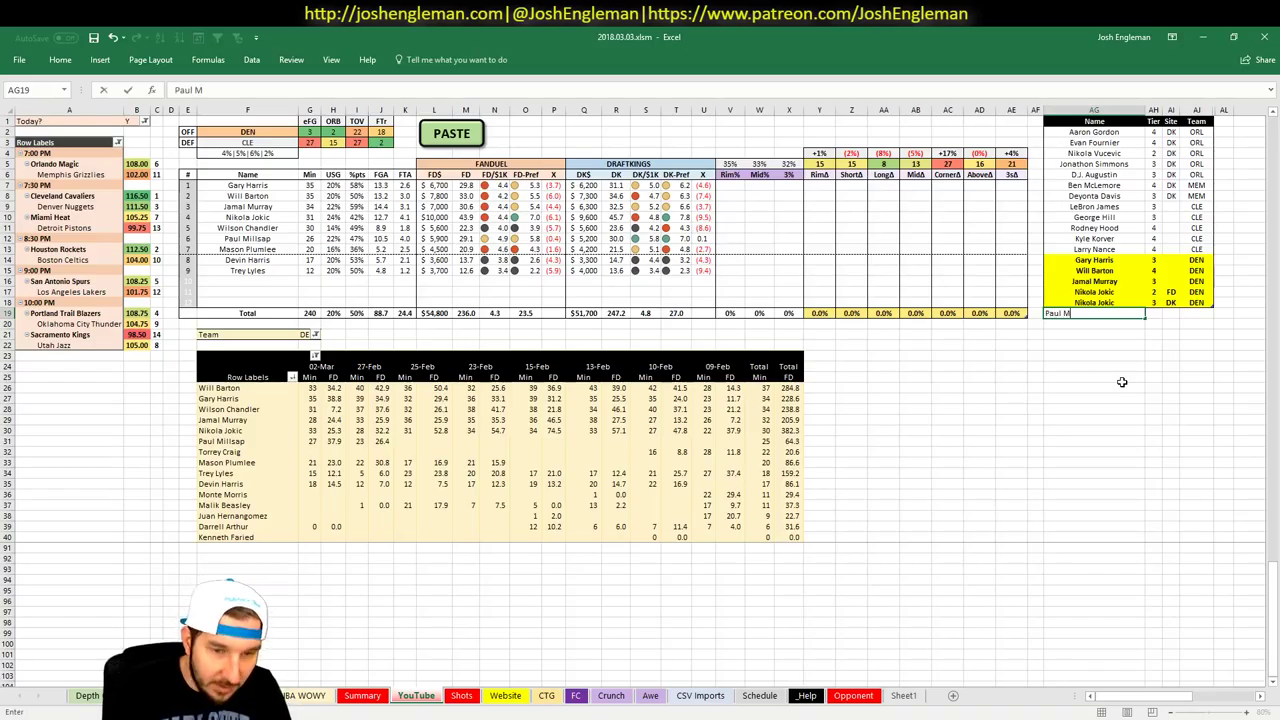
{"action": "type", "text": "illsap"}
{"action": "key", "text": "Tab"}
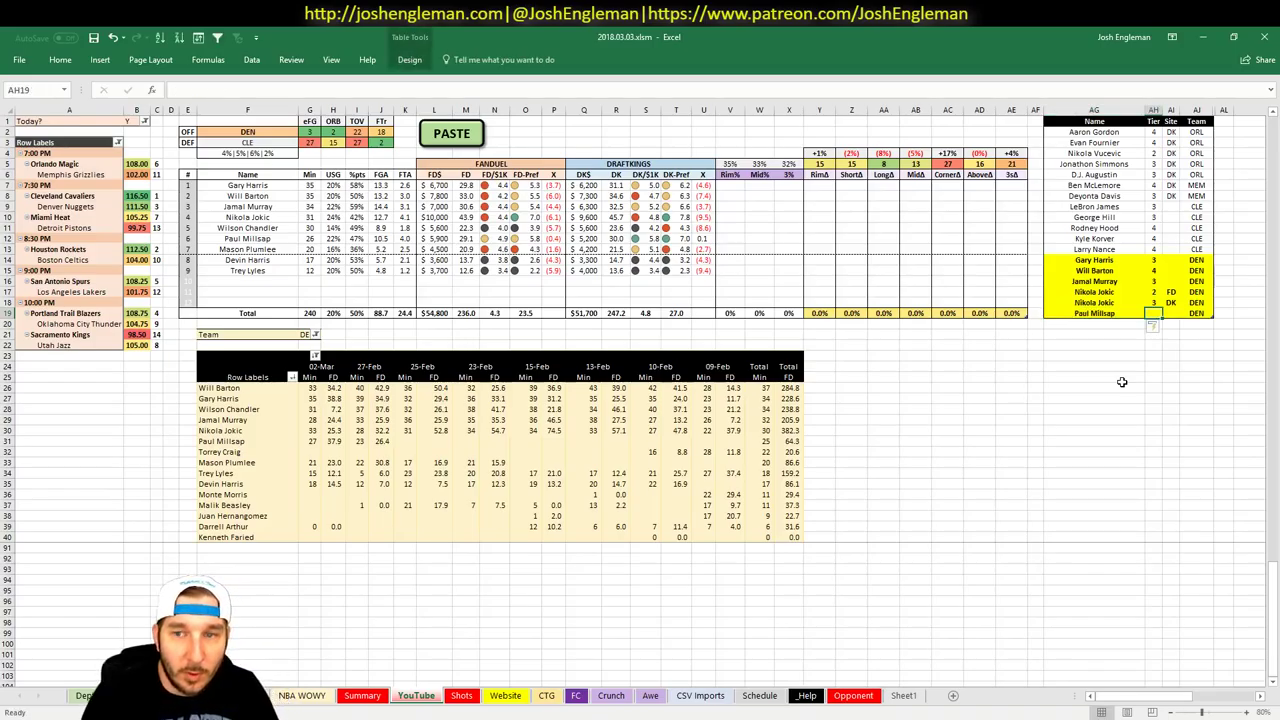
{"action": "type", "text": "4"}
{"action": "key", "text": "Tab"}
{"action": "type", "text": "FD"}
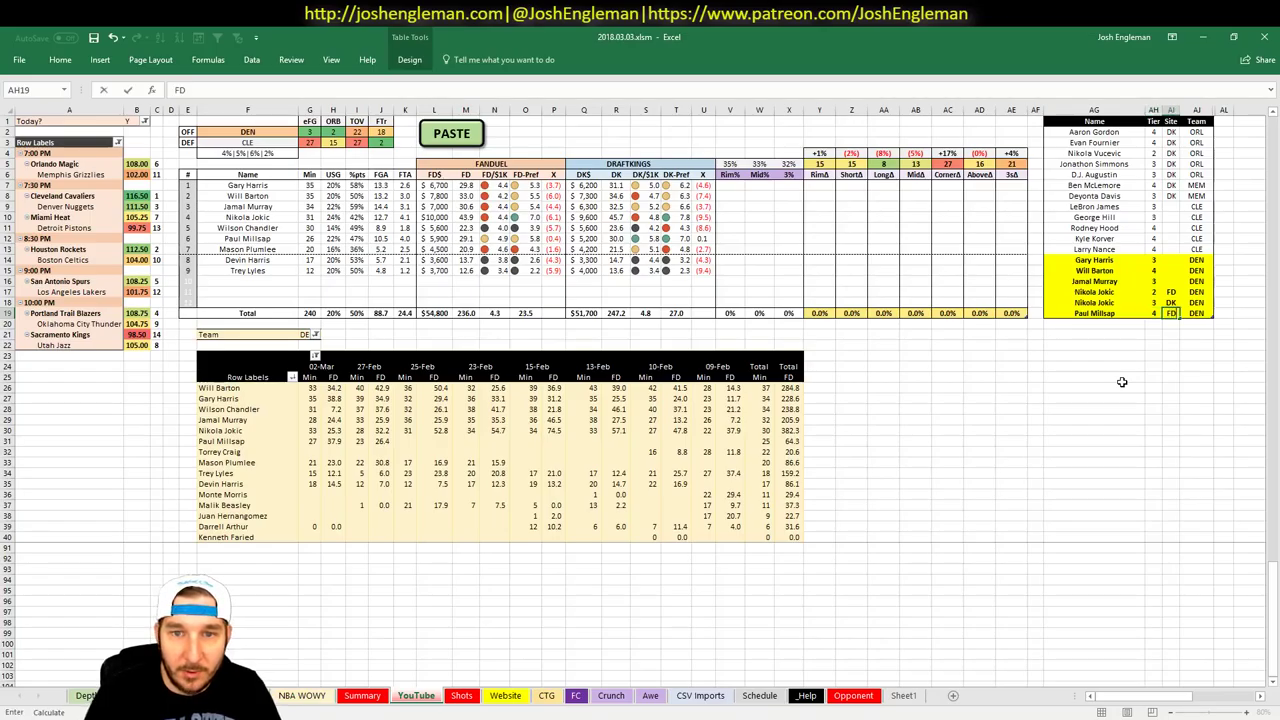
{"action": "key", "text": "Return"}
Add a second Paul Millsap entry to the pick list with tier 3 and site DK
{"action": "type", "text": "Paul"}
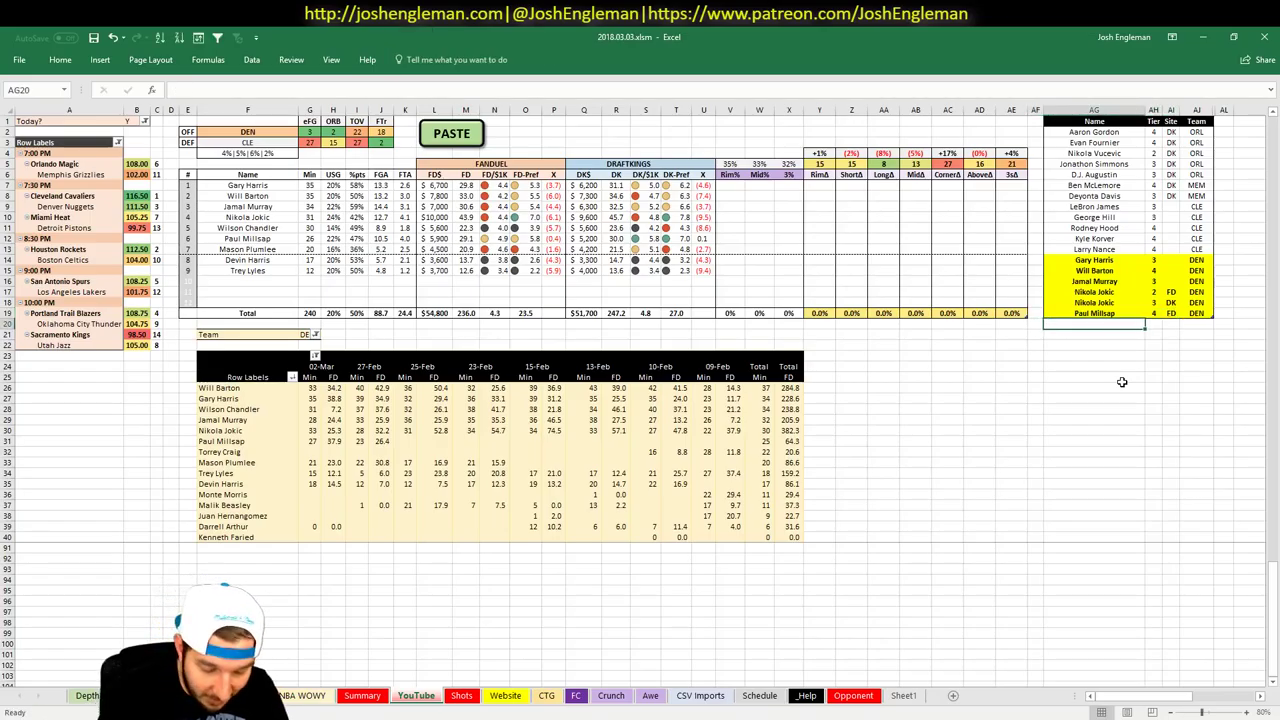
{"action": "key", "text": "BackSpace"}
{"action": "key", "text": "BackSpace"}
{"action": "type", "text": "l "}
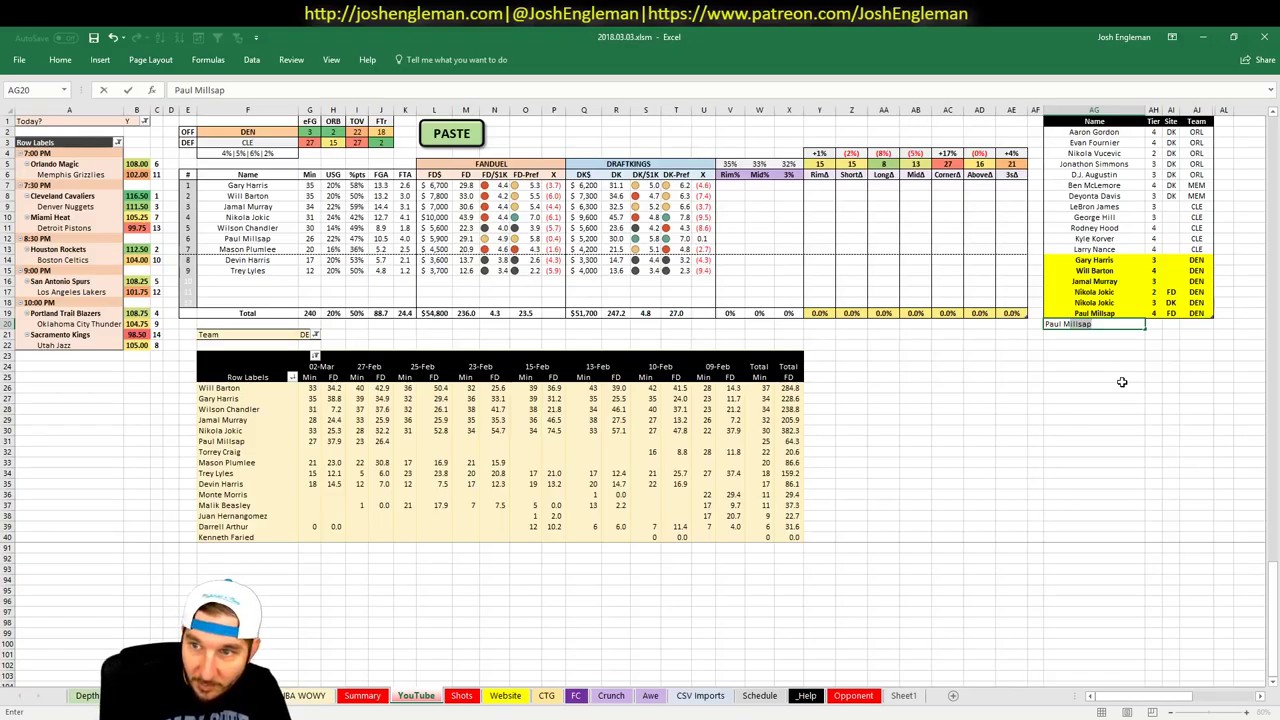
{"action": "type", "text": "Millsap"}
{"action": "key", "text": "Return"}
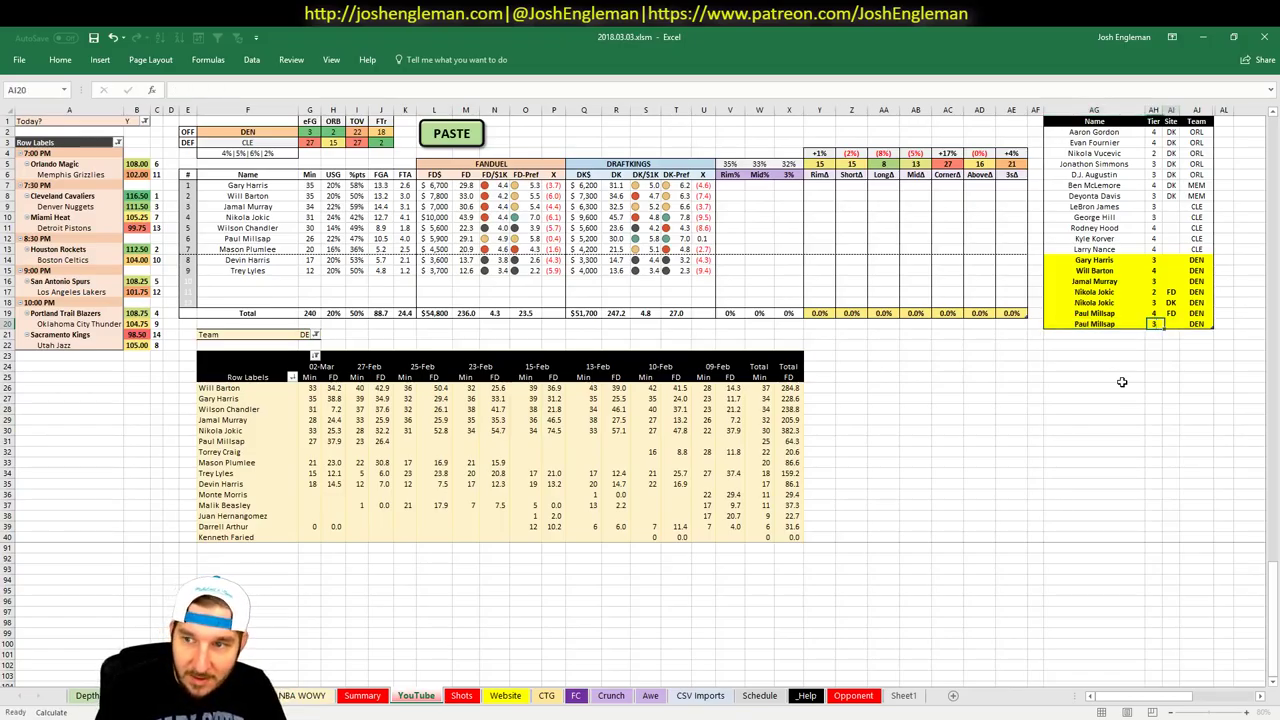
{"action": "key", "text": "Up"}
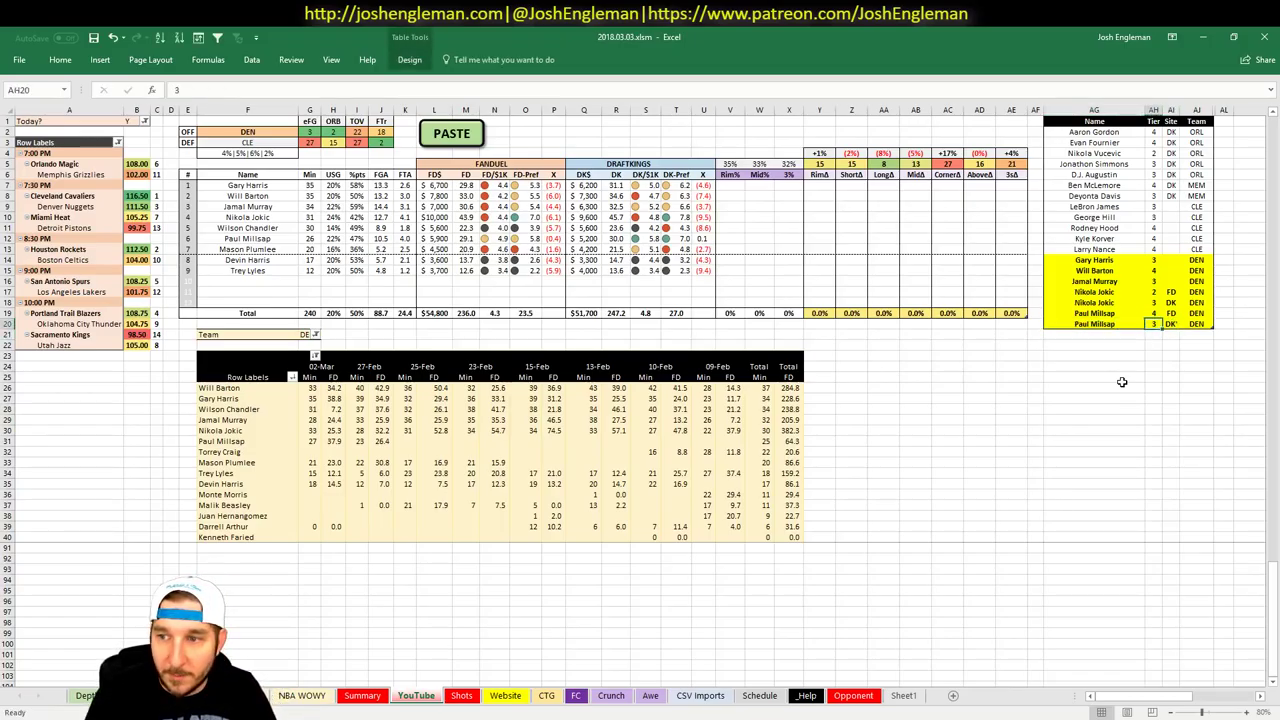
{"action": "key", "text": "Right"}
{"action": "key", "text": "Right"}
{"action": "key", "text": "F2"}
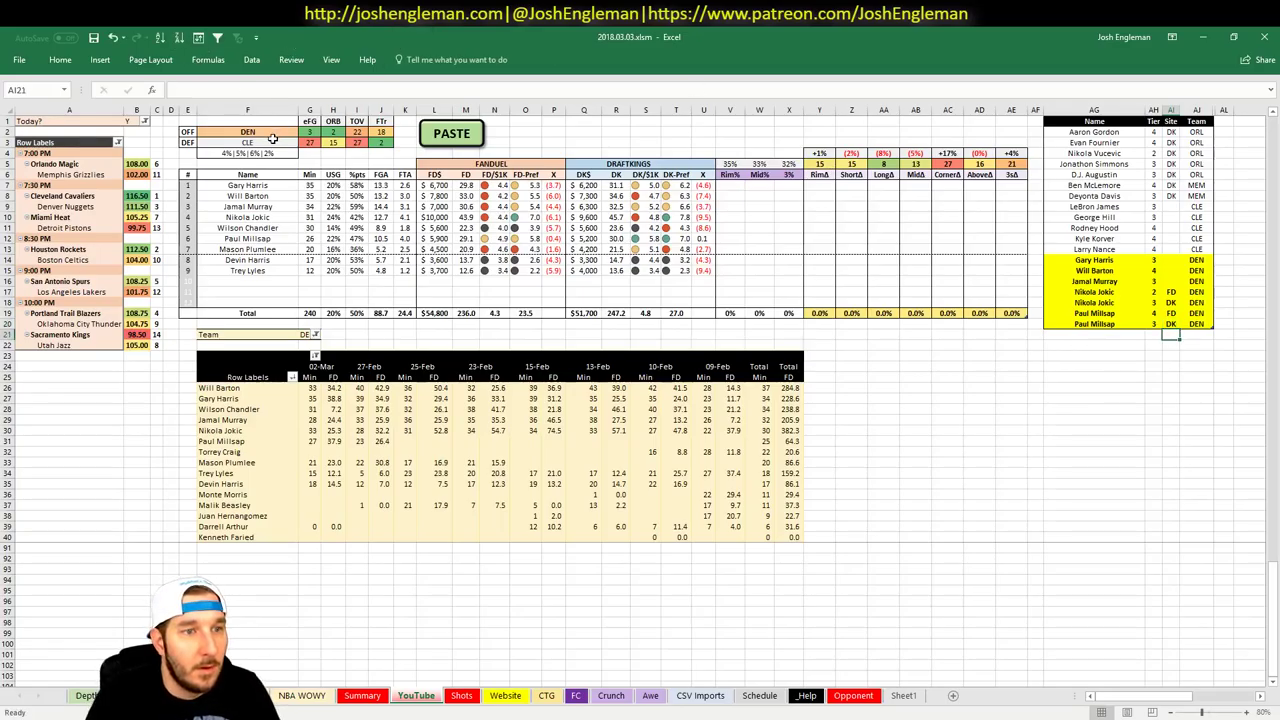
Change the offense team of the matchup and projection table to MIA
{"action": "left_click", "coordinate": [257, 137]}
{"action": "type", "text": "MI"}
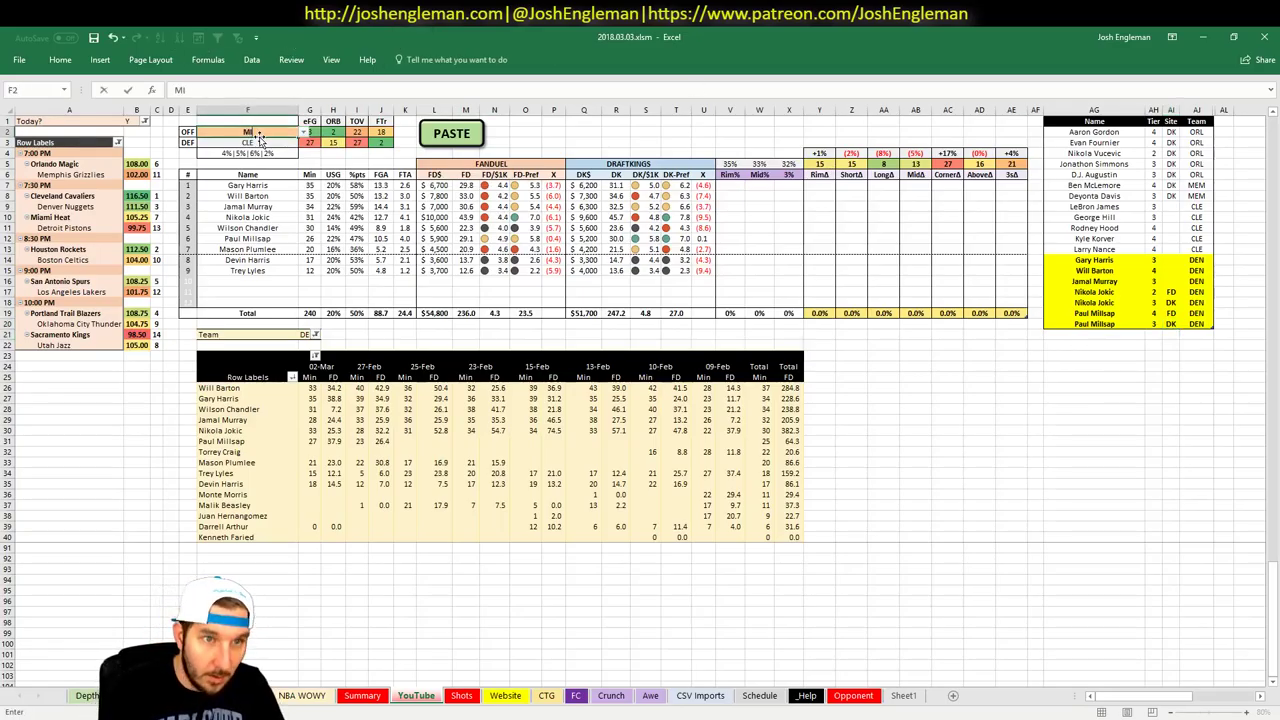
{"action": "type", "text": "A"}
{"action": "key", "text": "Return"}
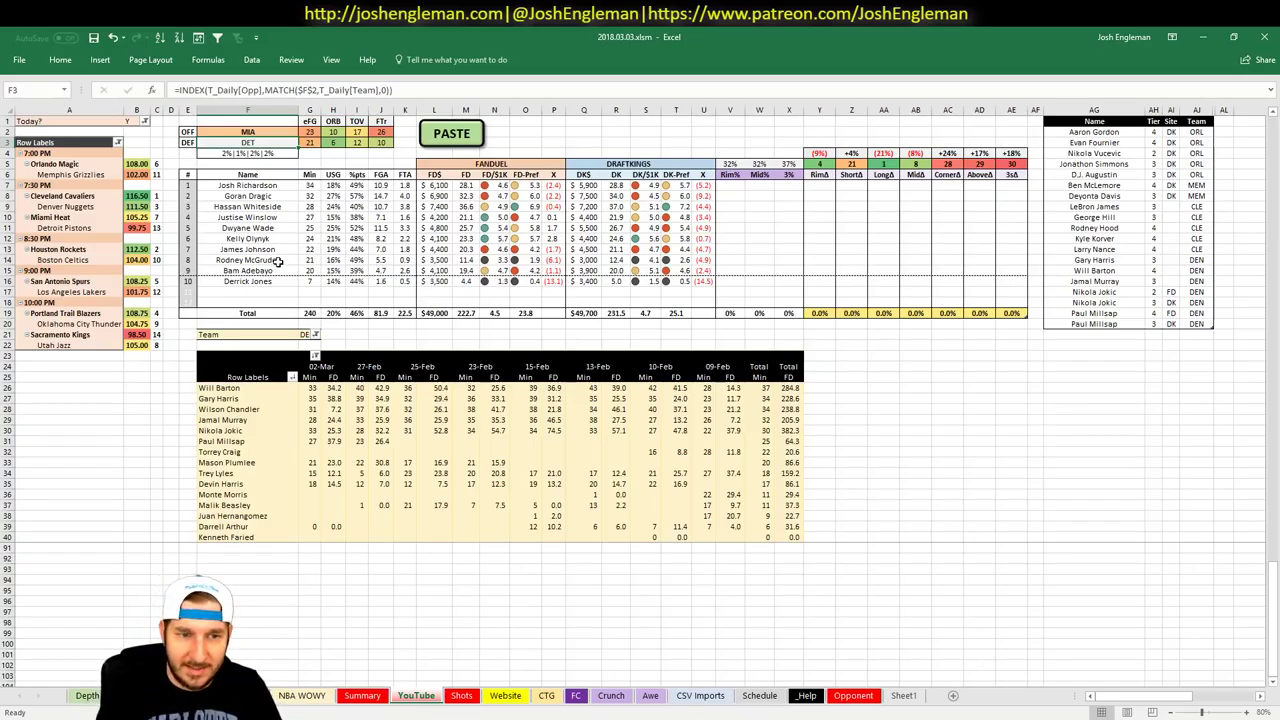
Filter the recent-games pivot table to team MIA
{"action": "left_click", "coordinate": [303, 335]}
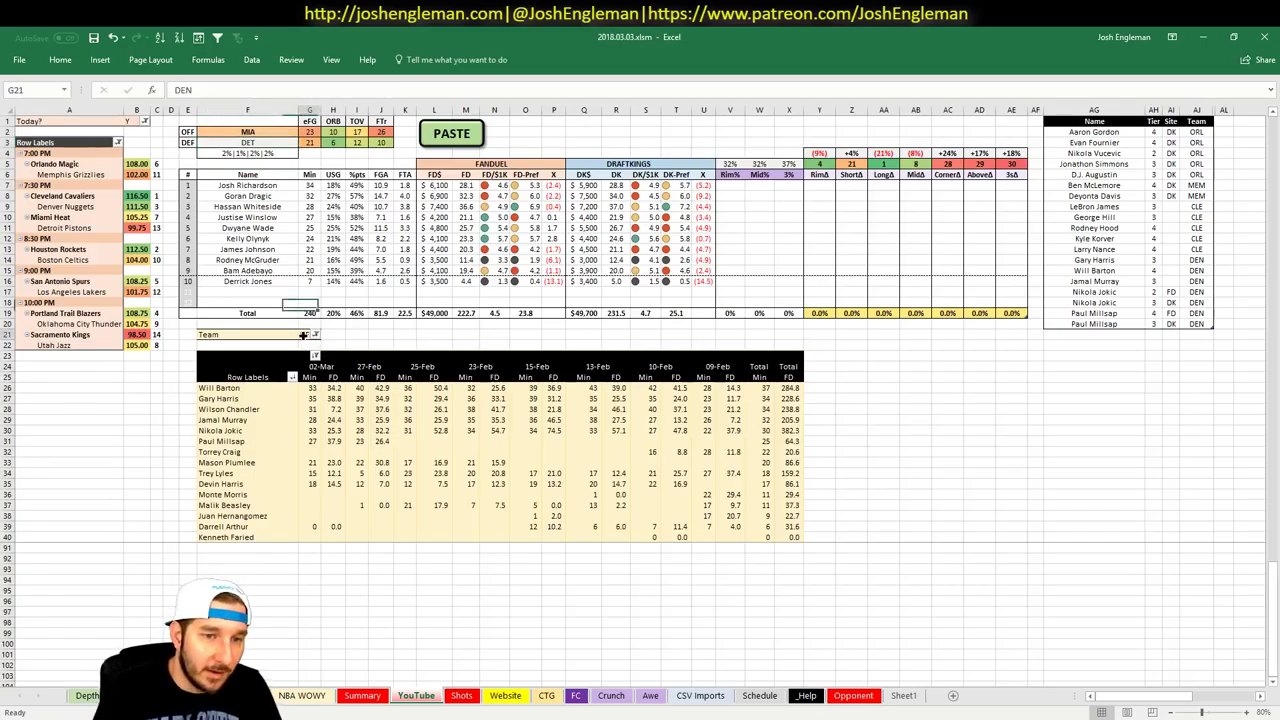
{"action": "type", "text": "MIA"}
{"action": "key", "text": "Return"}
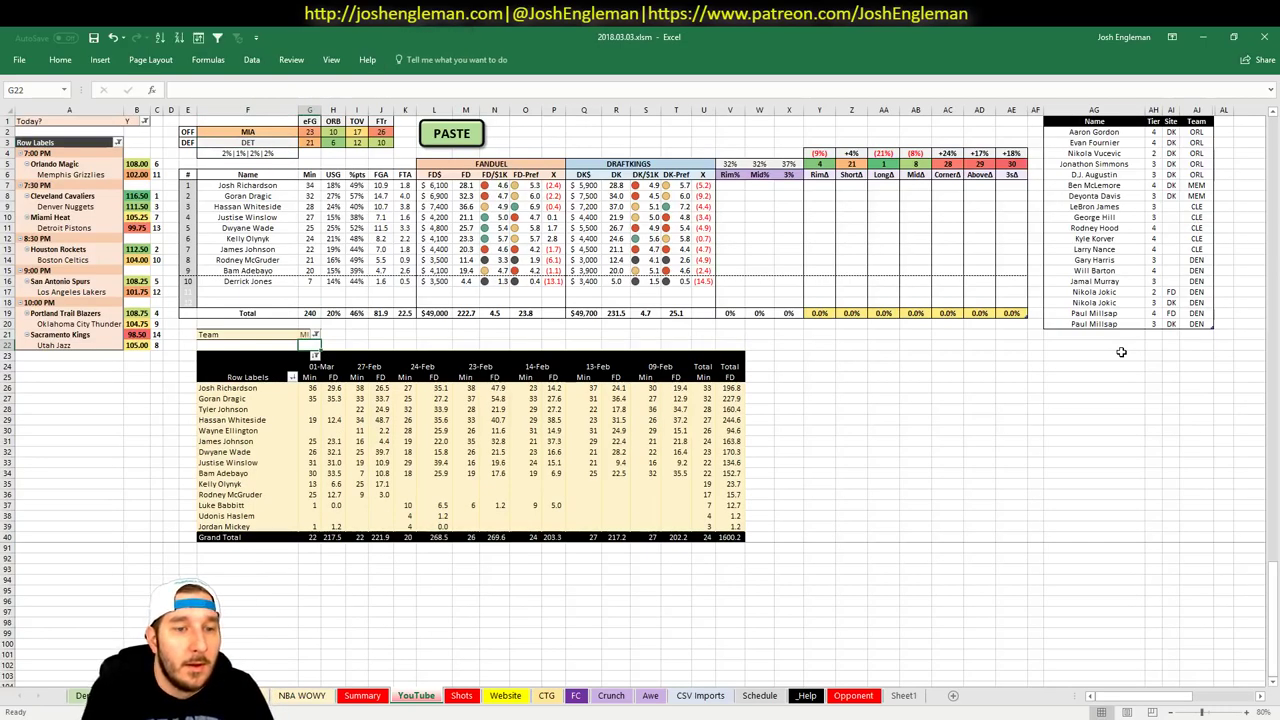
{"action": "left_click", "coordinate": [819, 430]}
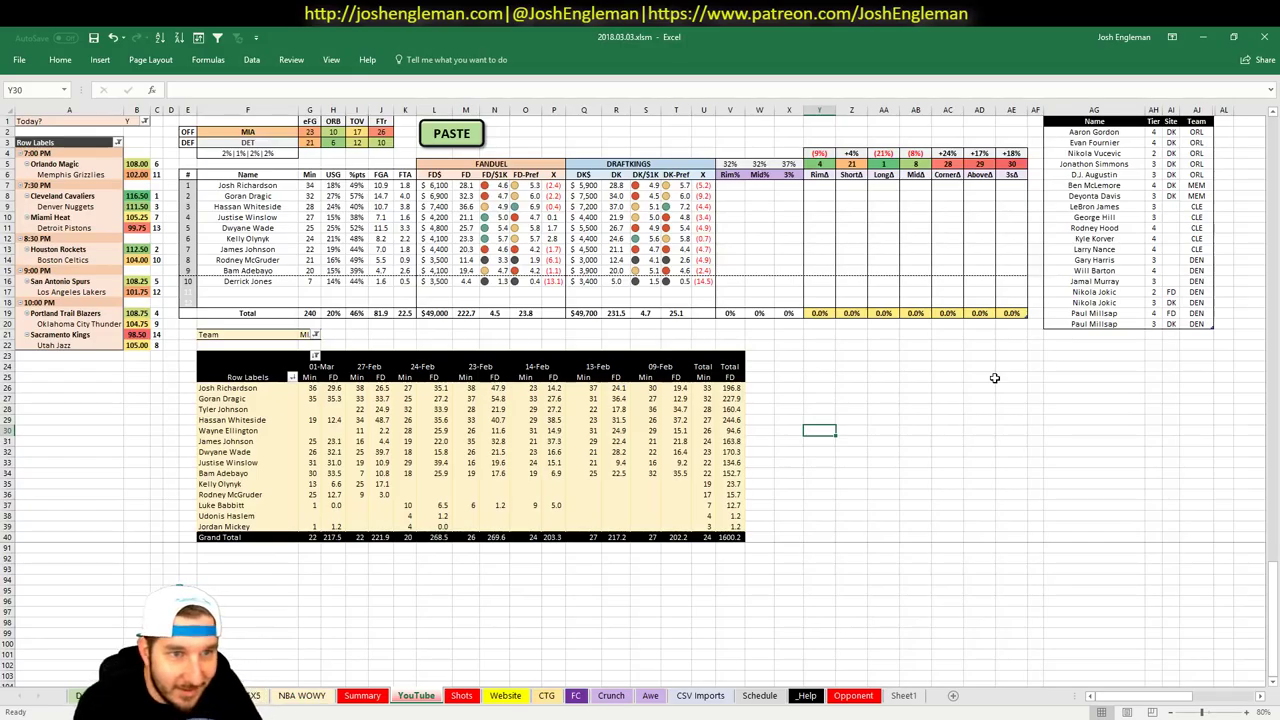
Review the highest-ranked teams, DEN through MIA, in the team matchup table on the Summary sheet
{"action": "left_click", "coordinate": [1121, 331]}
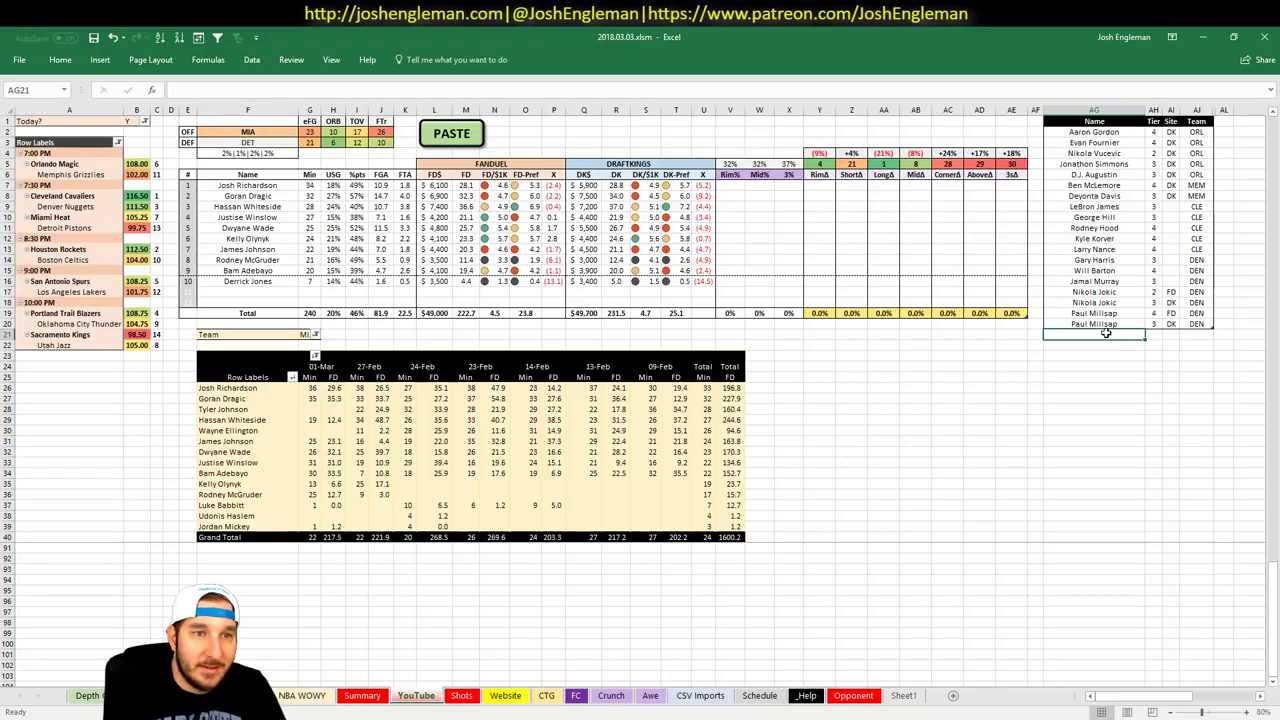
{"action": "left_click", "coordinate": [362, 695]}
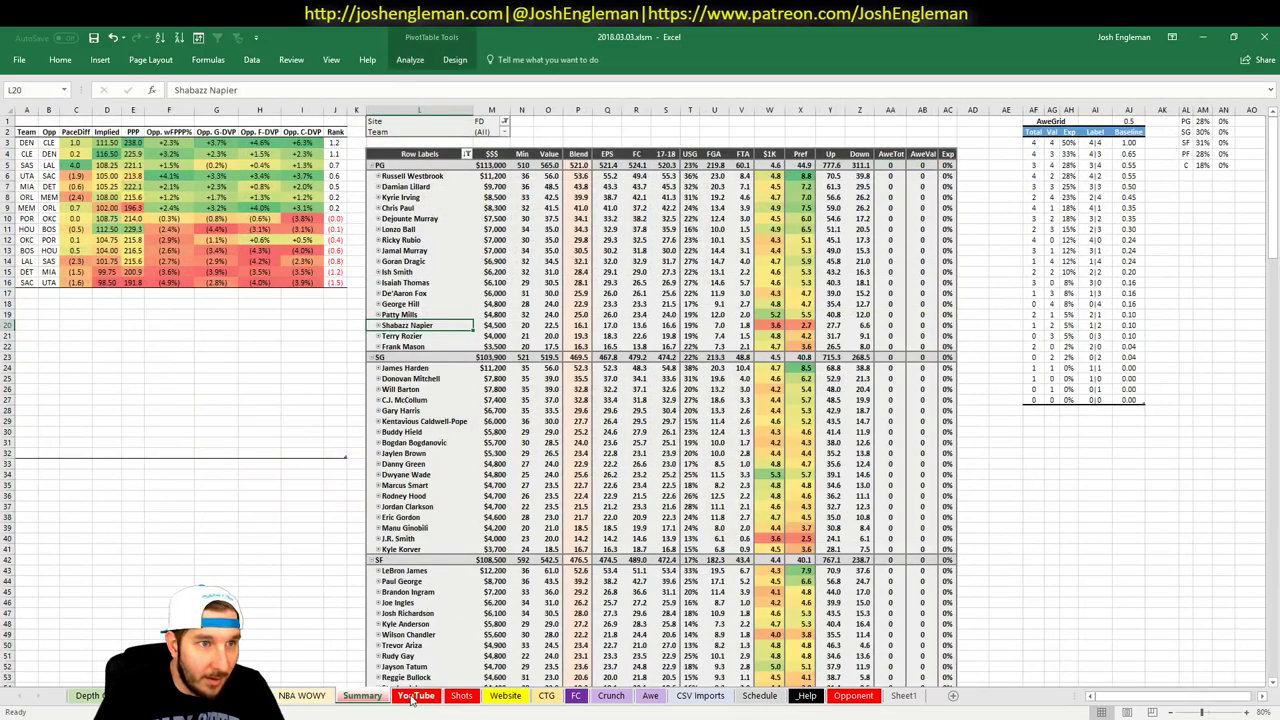
{"action": "left_click_drag", "start_coordinate": [27, 143], "coordinate": [30, 190]}
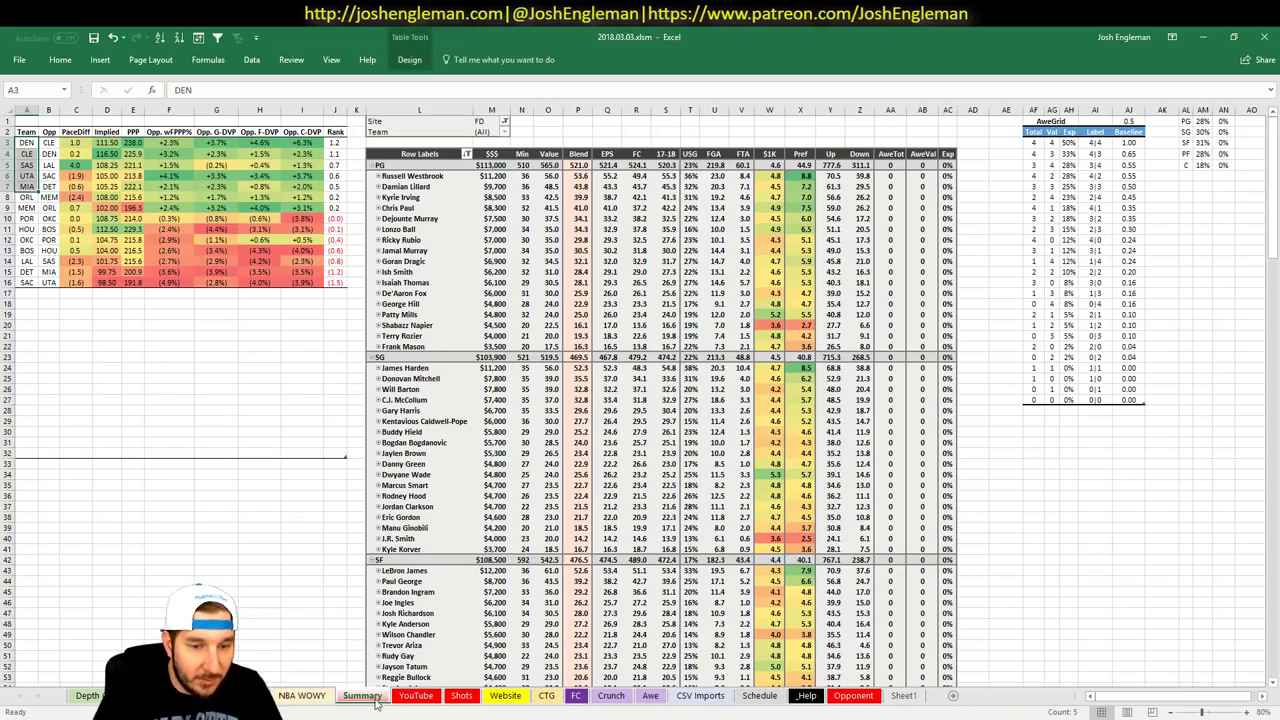
{"action": "left_click", "coordinate": [410, 696]}
Add Josh Richardson to the pick list on the YouTube sheet, below the second Paul Millsap entry
{"action": "left_click", "coordinate": [1100, 333]}
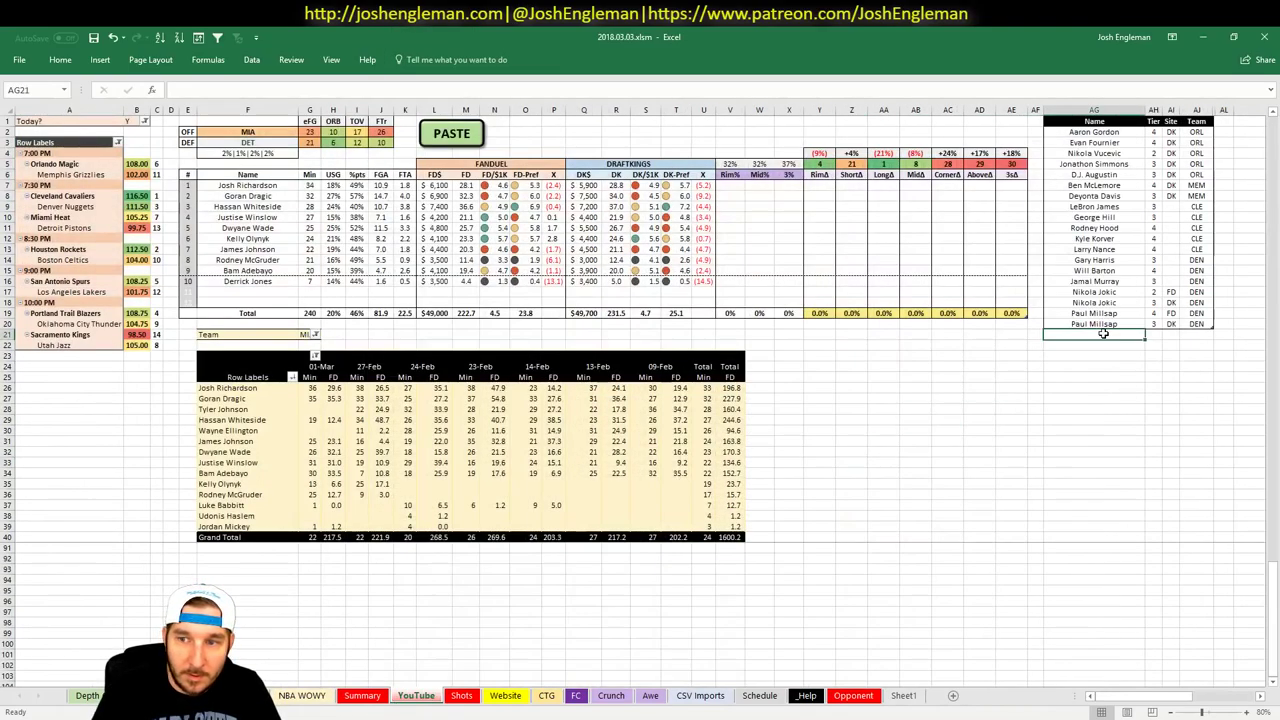
{"action": "type", "text": "Josh Richardson"}
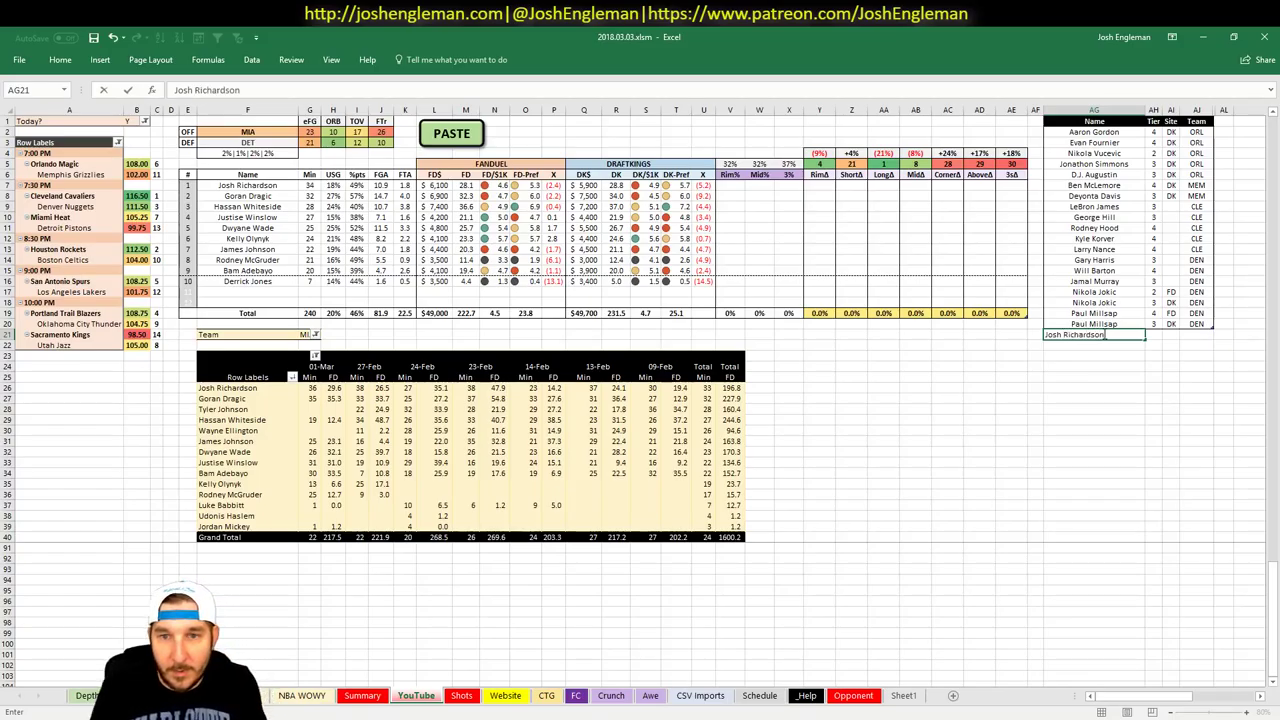
{"action": "key", "text": "Return"}
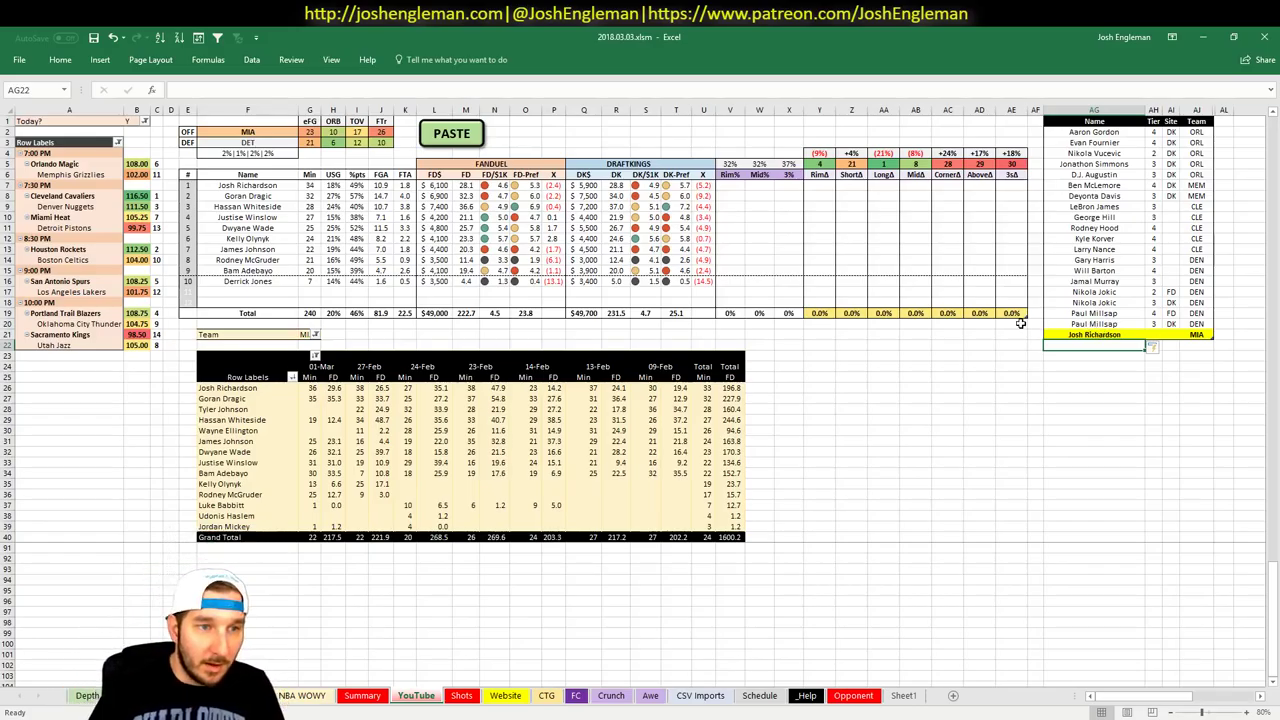
Examine the player ratings for DvP, Big and Dud spots and the Summary sheet to judge Josh Richardson's tier
{"action": "left_click", "coordinate": [1153, 334]}
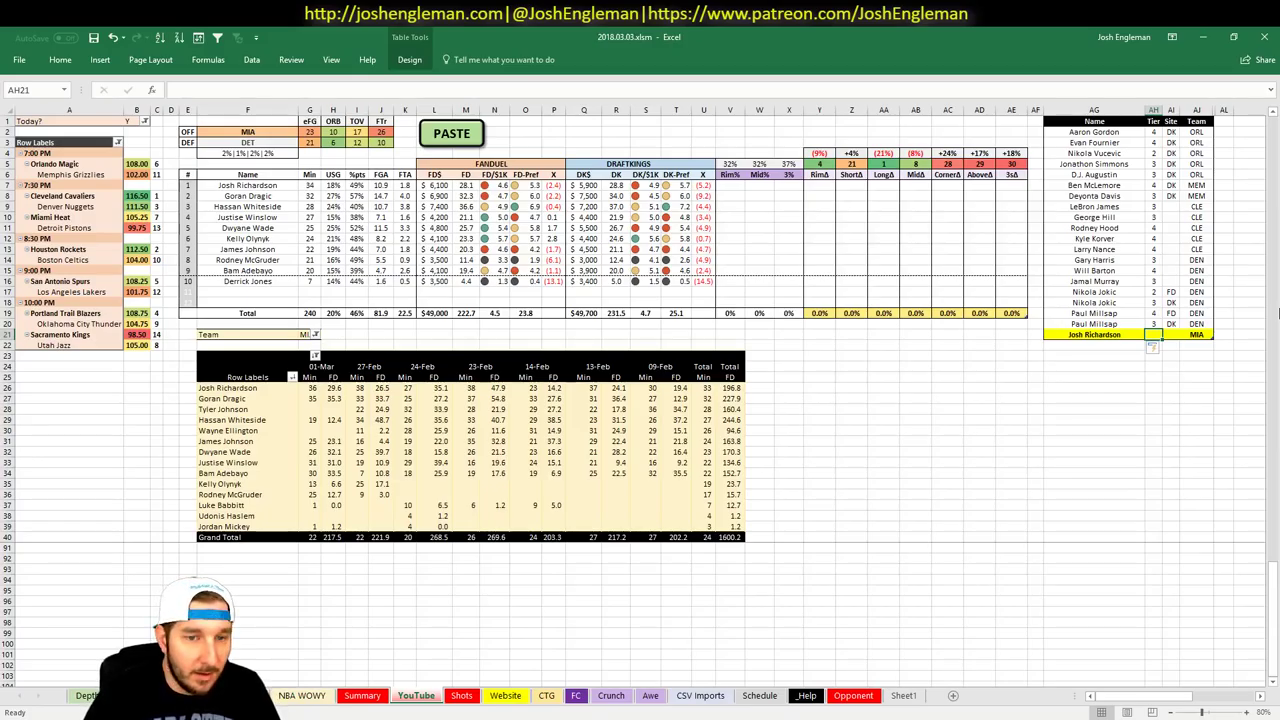
{"action": "left_click", "coordinate": [300, 695]}
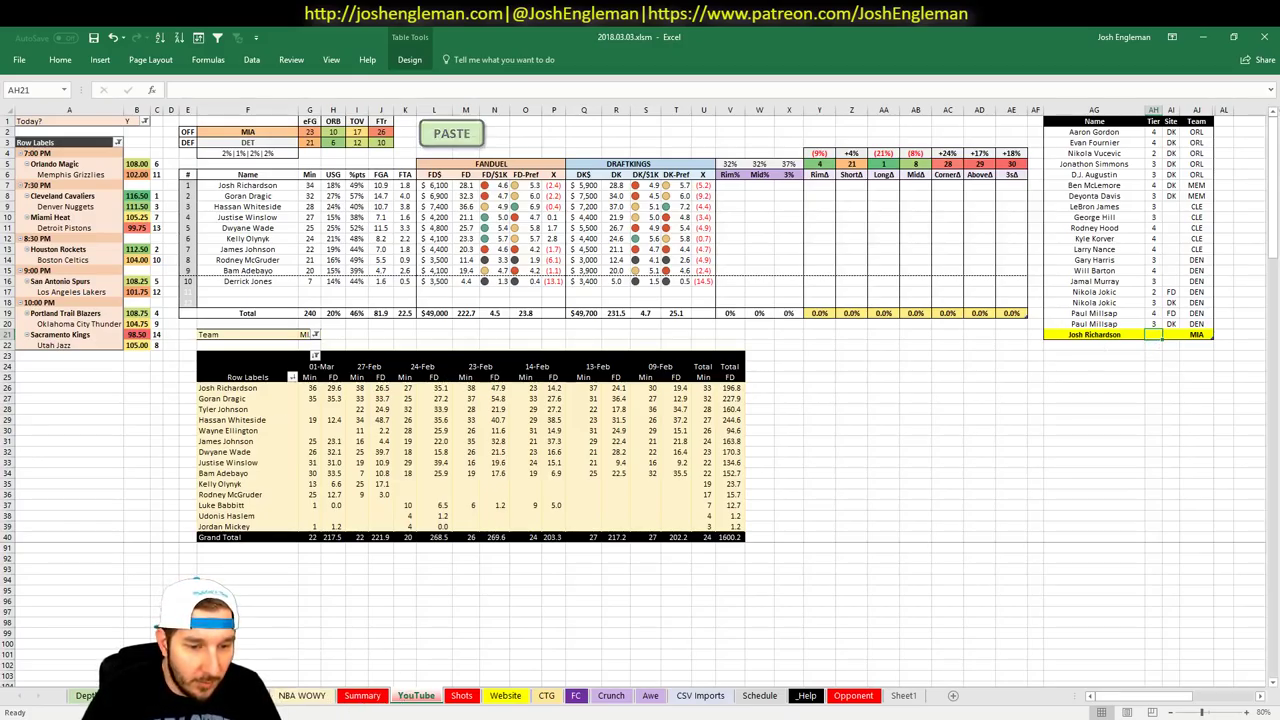
{"action": "scroll", "coordinate": [239, 367], "scroll_direction": "up", "scroll_amount": 2}
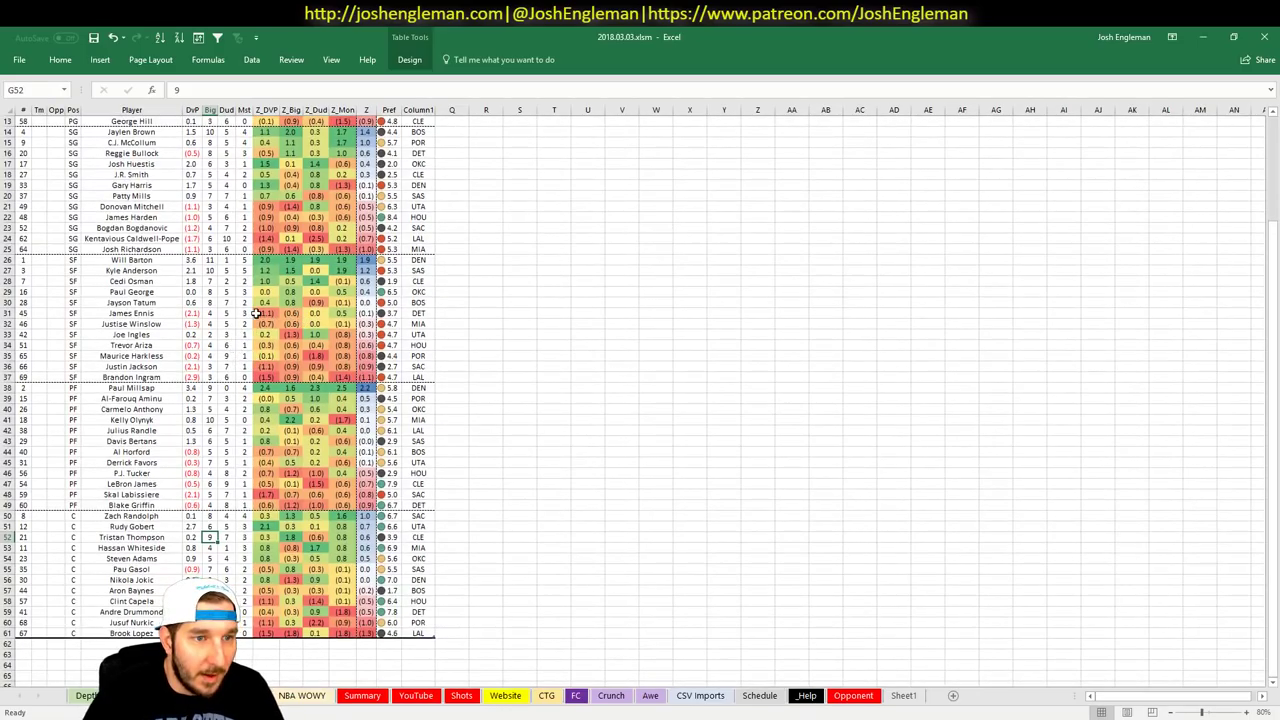
{"action": "scroll", "coordinate": [323, 313], "scroll_direction": "up", "scroll_amount": 1}
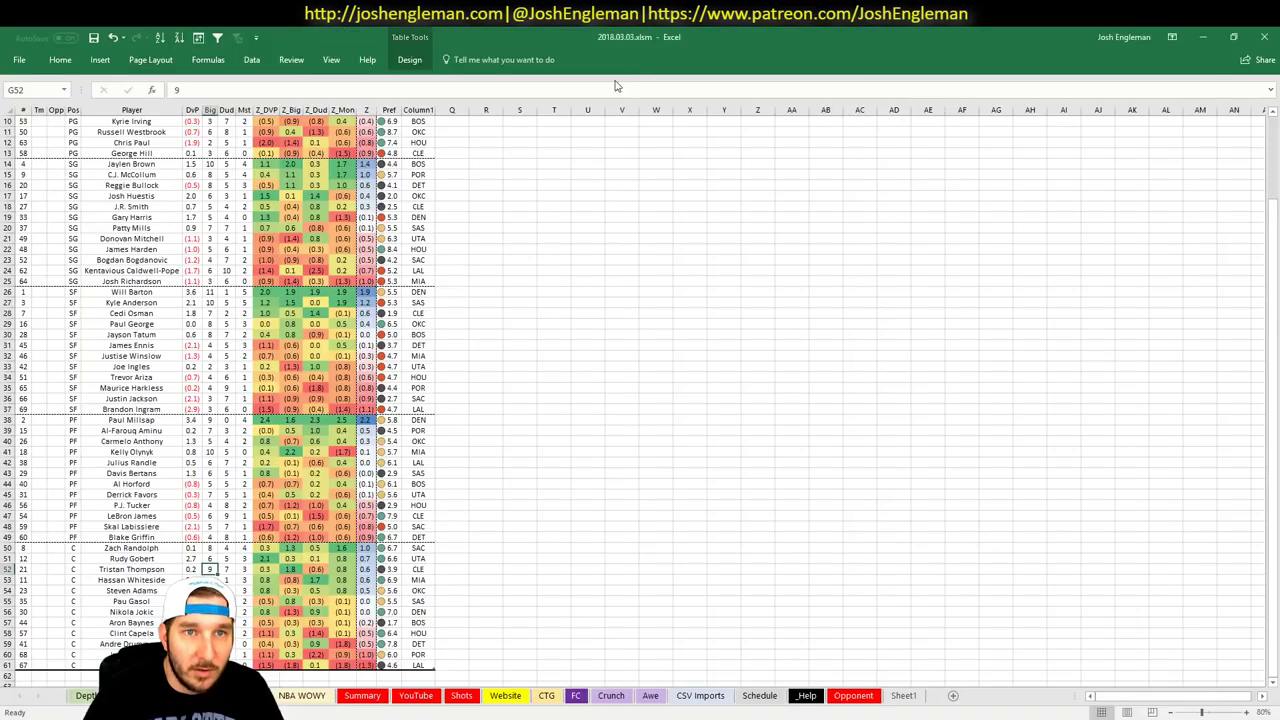
{"action": "scroll", "coordinate": [483, 452], "scroll_direction": "up", "scroll_amount": 3}
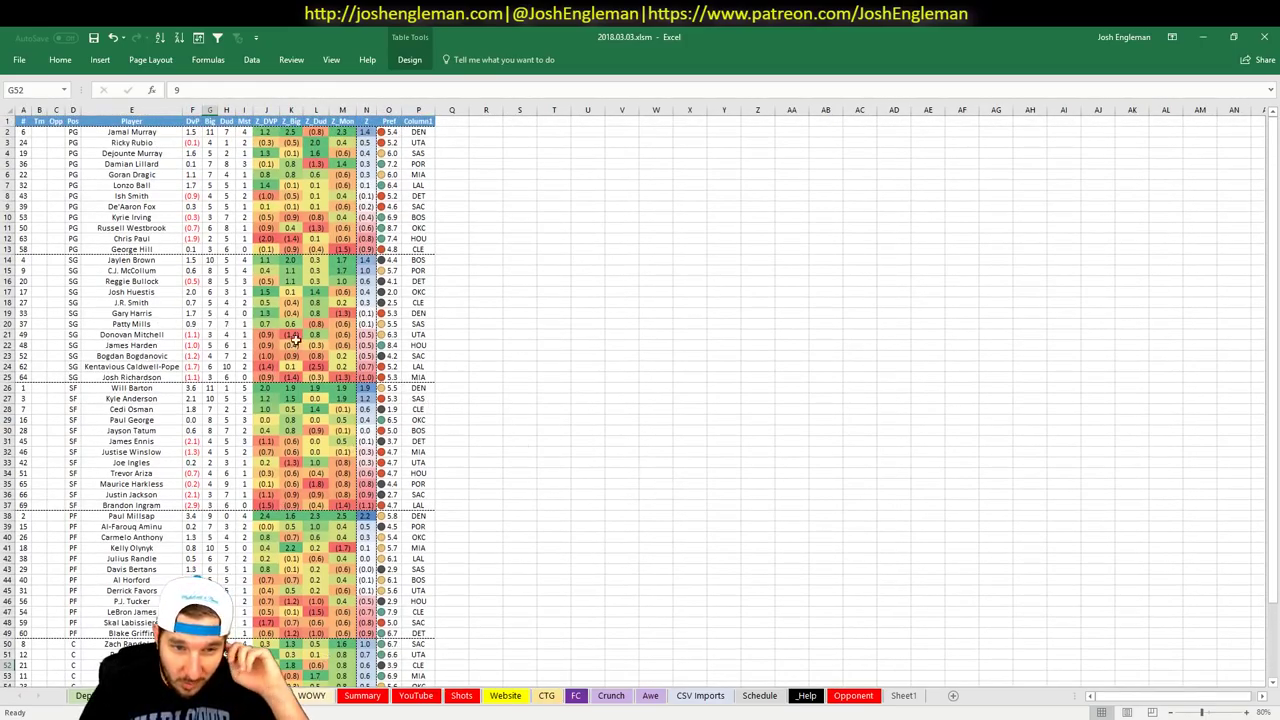
{"action": "left_click", "coordinate": [363, 698]}
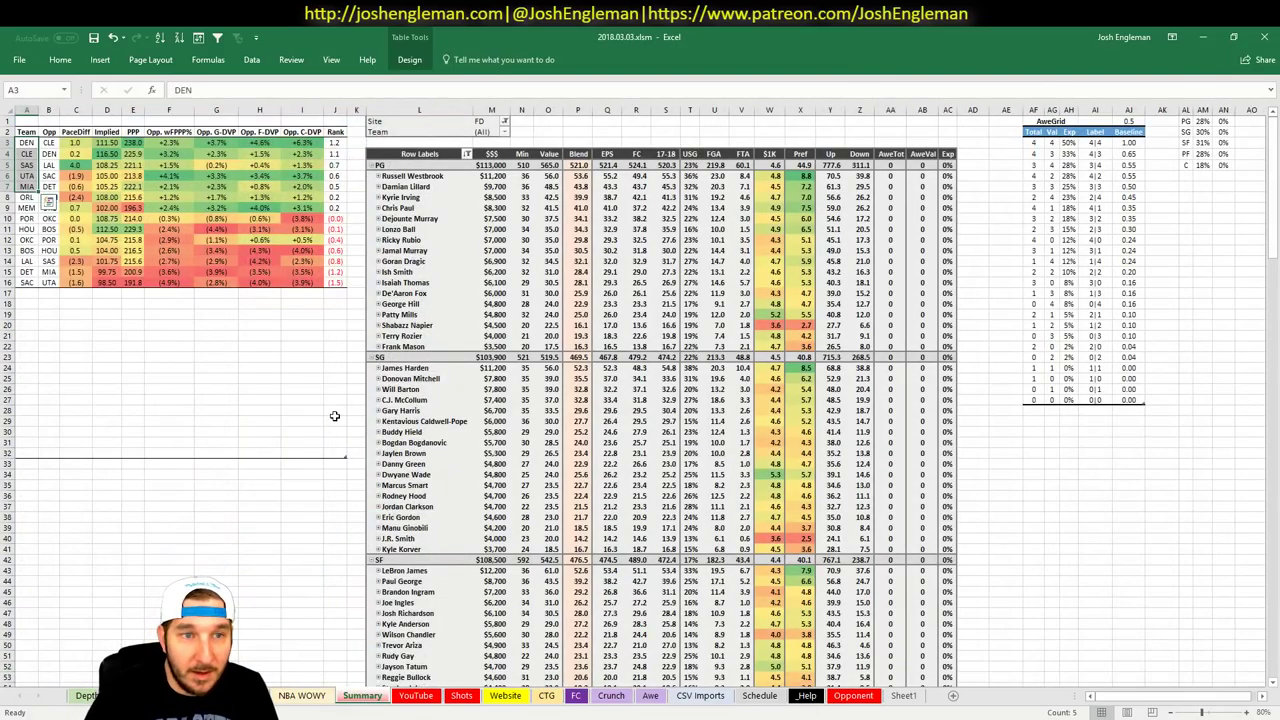
{"action": "left_click", "coordinate": [419, 697]}
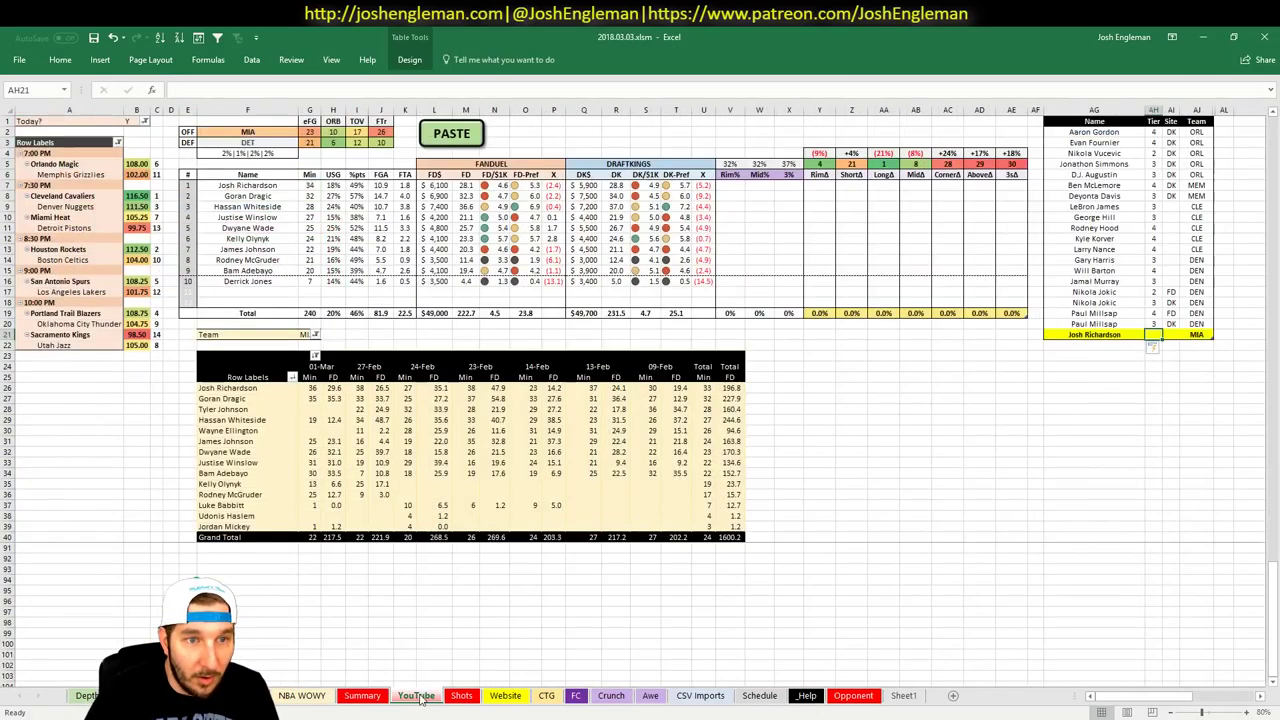
{"action": "left_click", "coordinate": [829, 427]}
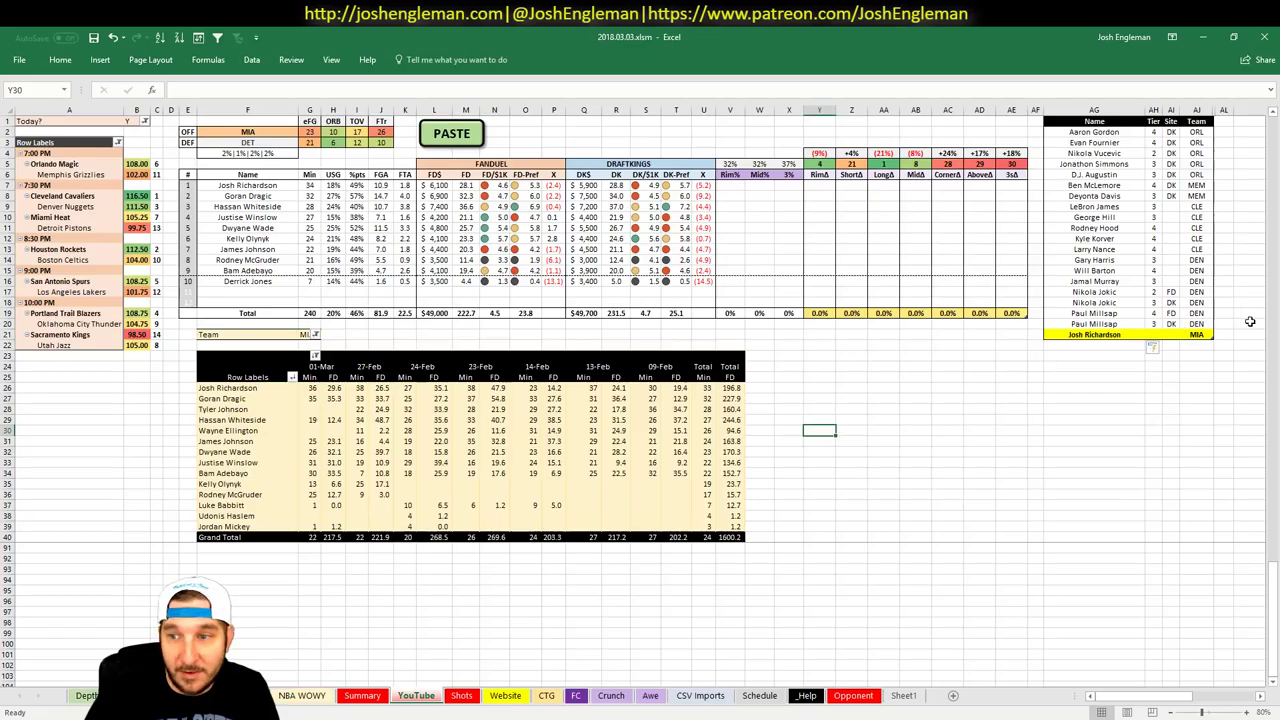
Set Josh Richardson's tier to 3 in the pick list
{"action": "left_click", "coordinate": [1152, 336]}
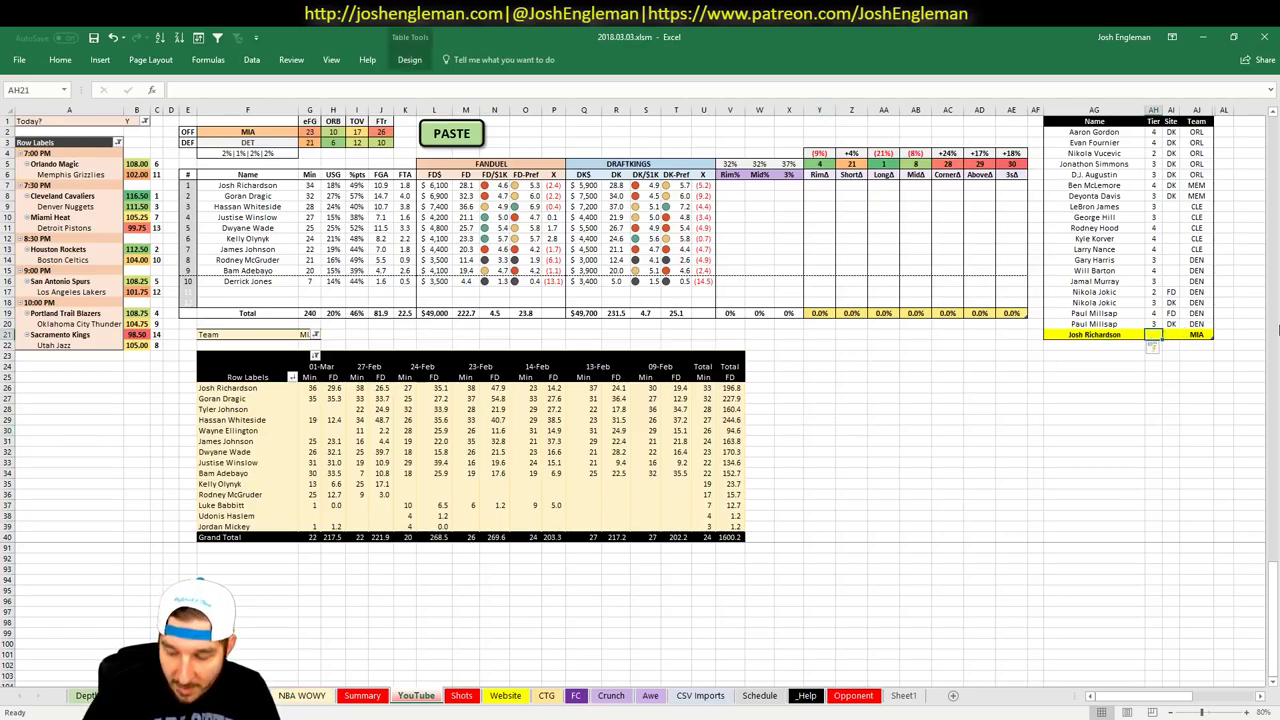
{"action": "type", "text": "3"}
{"action": "key", "text": "Return"}
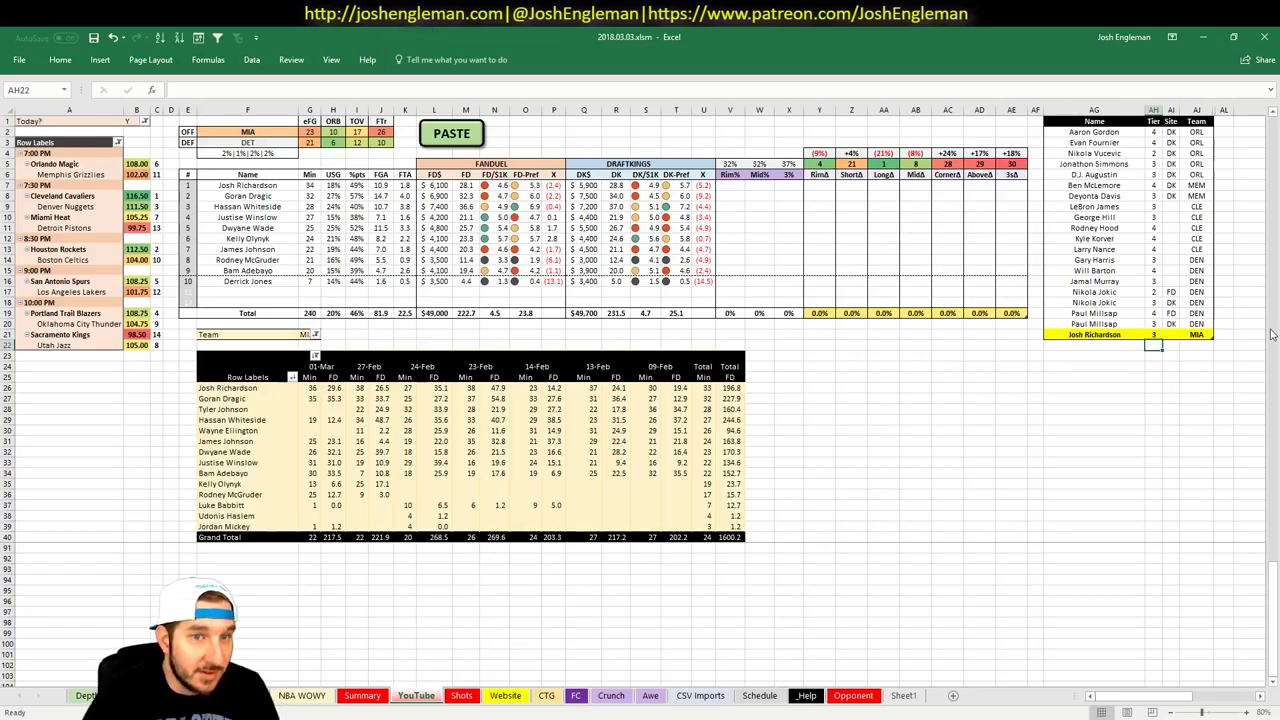
Add Goran Dragic to the pick list below Josh Richardson
{"action": "type", "text": "Goran"}
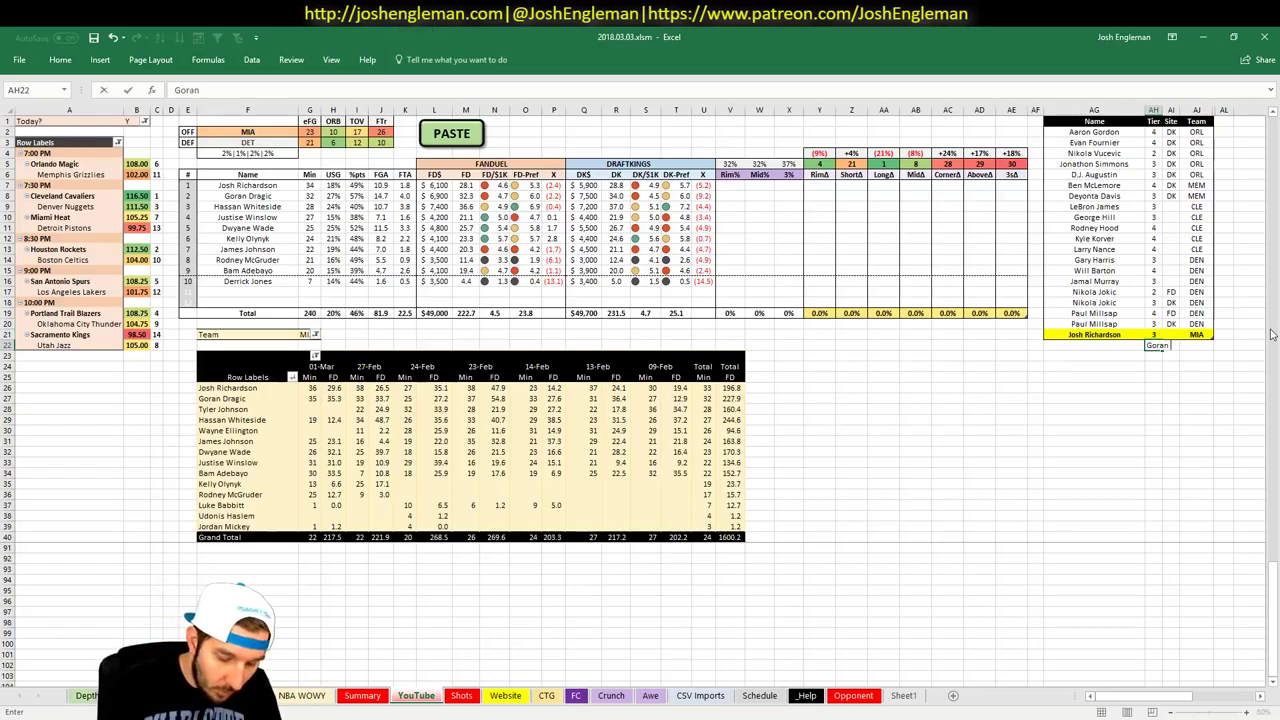
{"action": "type", "text": " Dragic"}
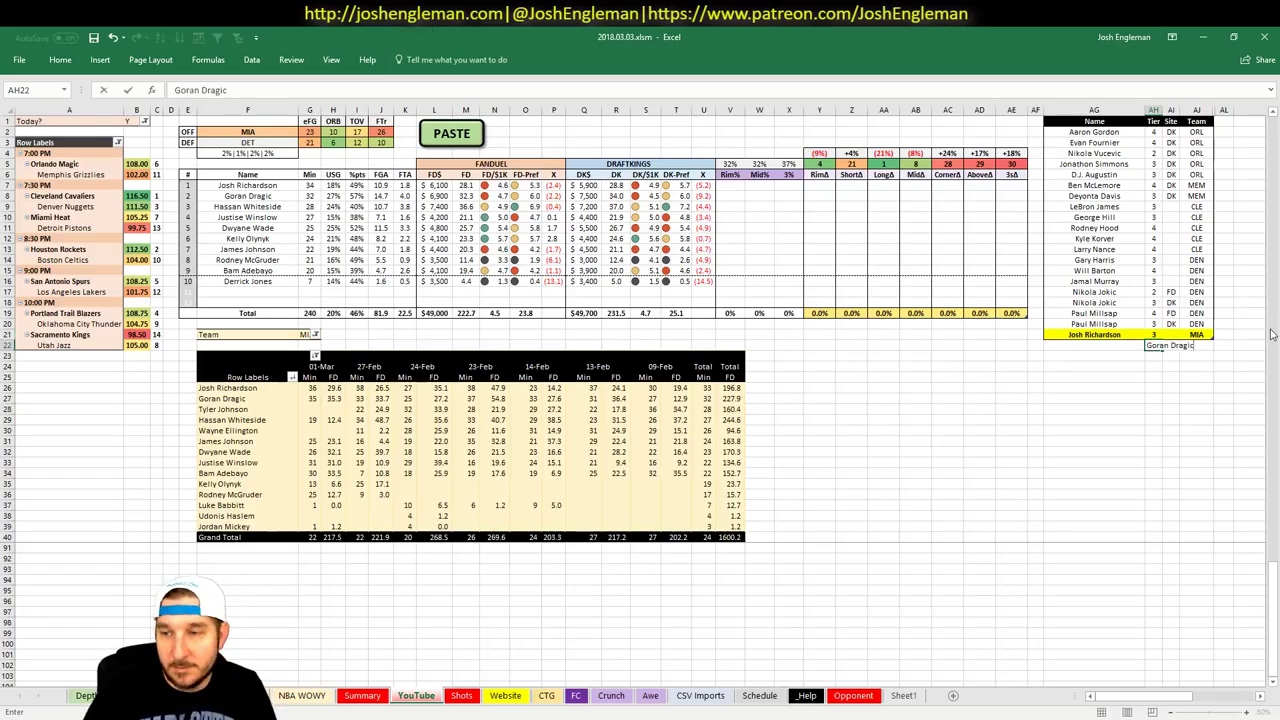
{"action": "key", "text": "Return"}
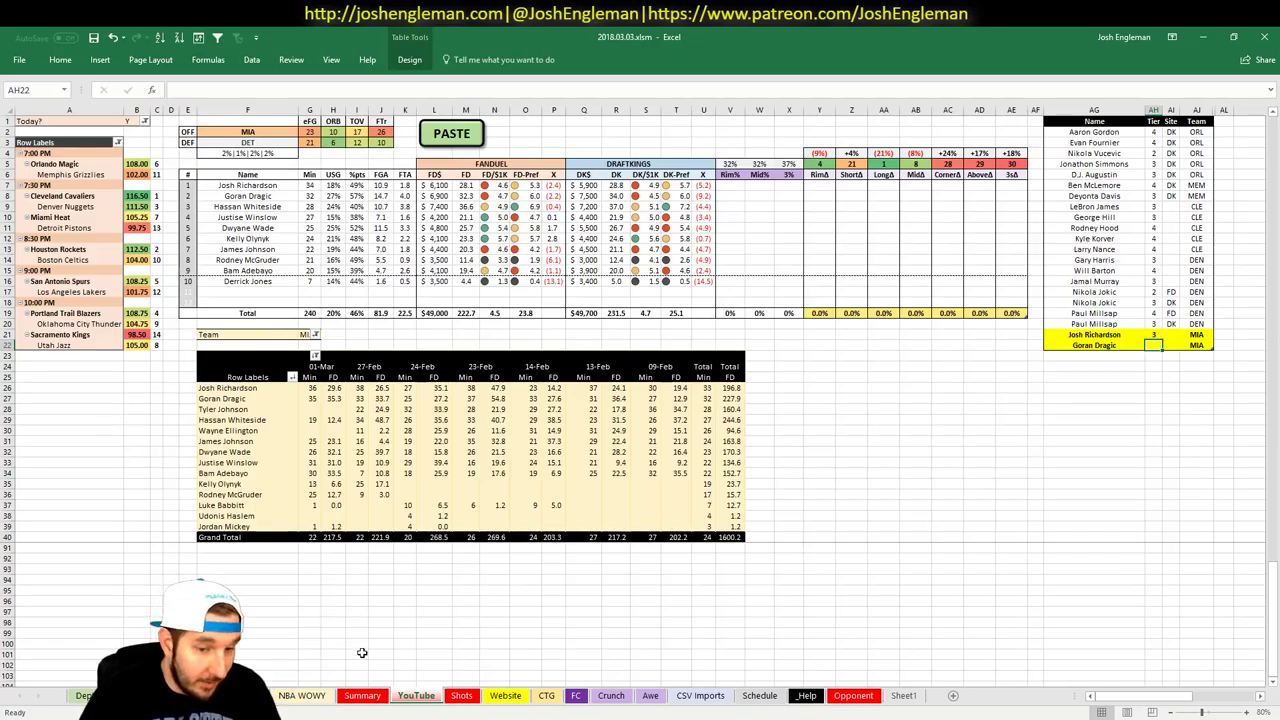
Examine the Summary sheet and Goran Dragic's Big and Dud values in the player ratings sheet
{"action": "left_click", "coordinate": [362, 695]}
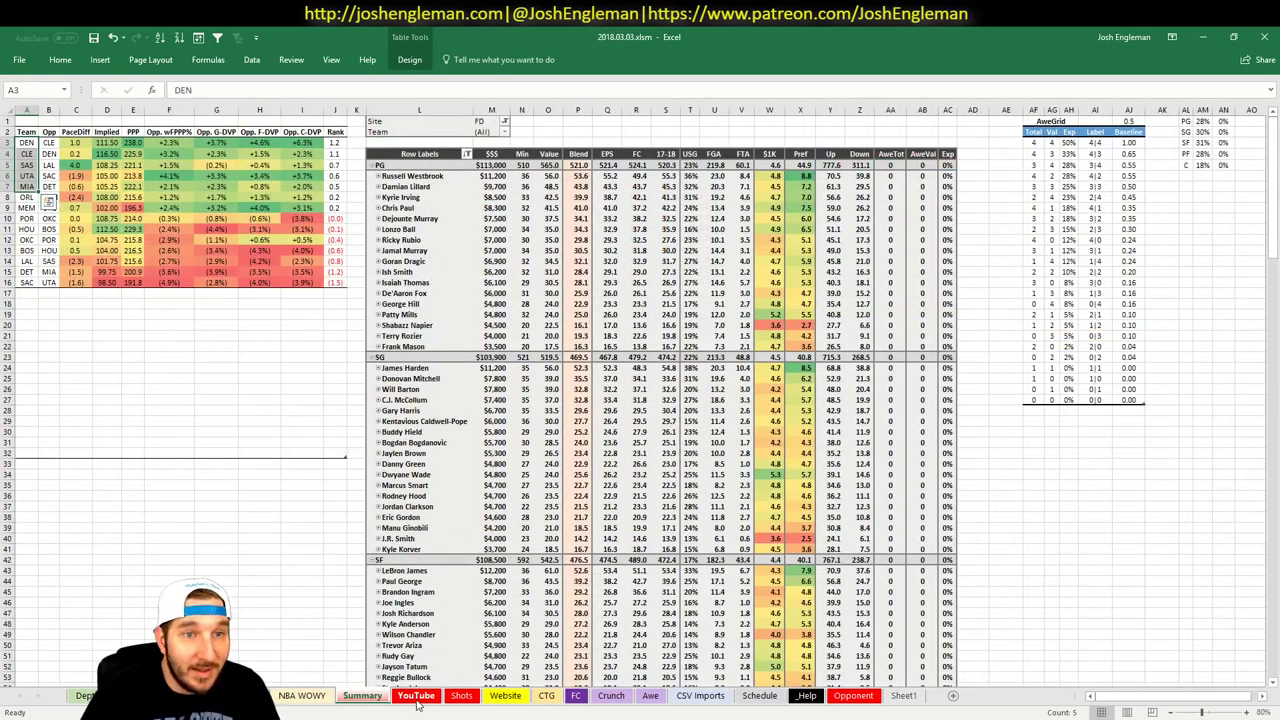
{"action": "left_click", "coordinate": [417, 699]}
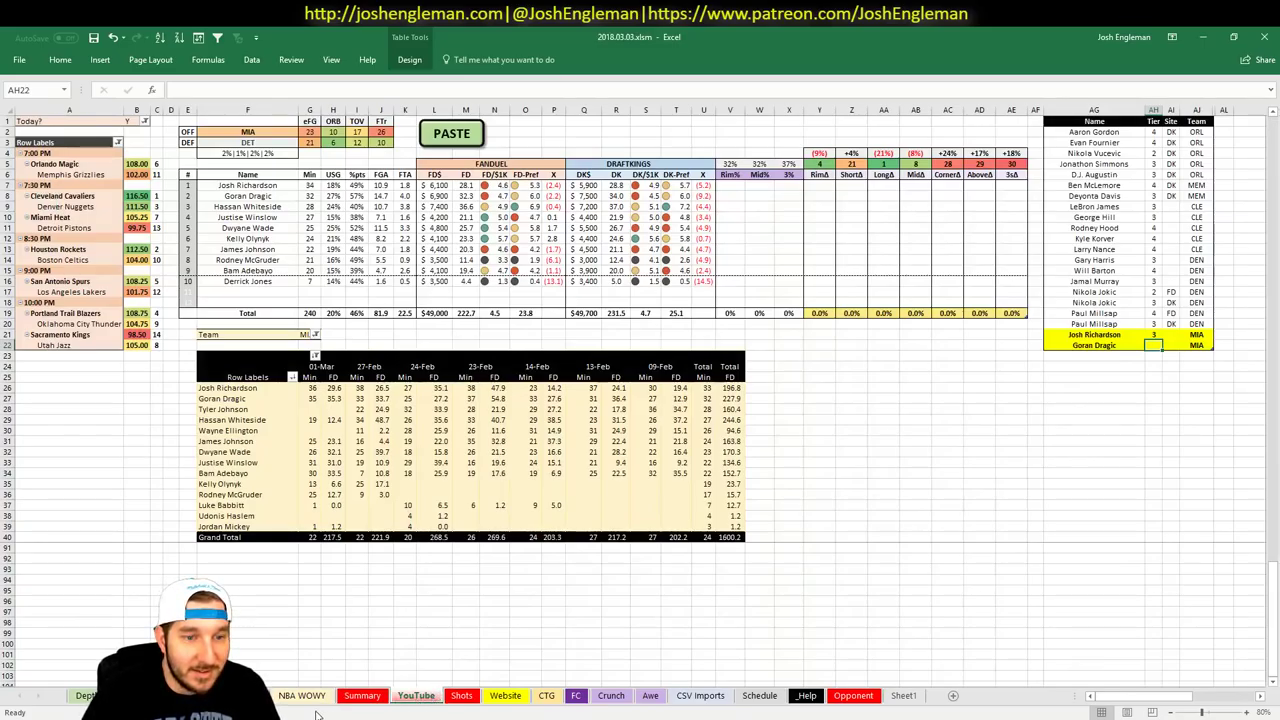
{"action": "left_click", "coordinate": [88, 695]}
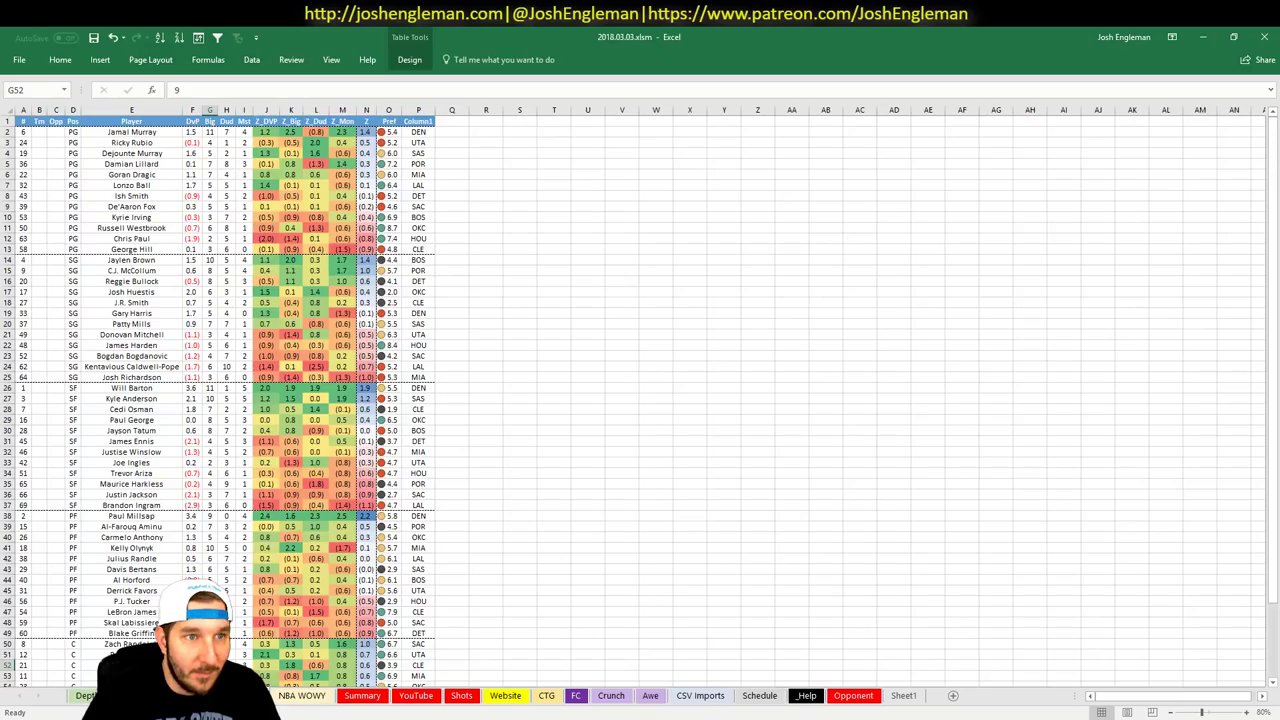
{"action": "left_click", "coordinate": [418, 175]}
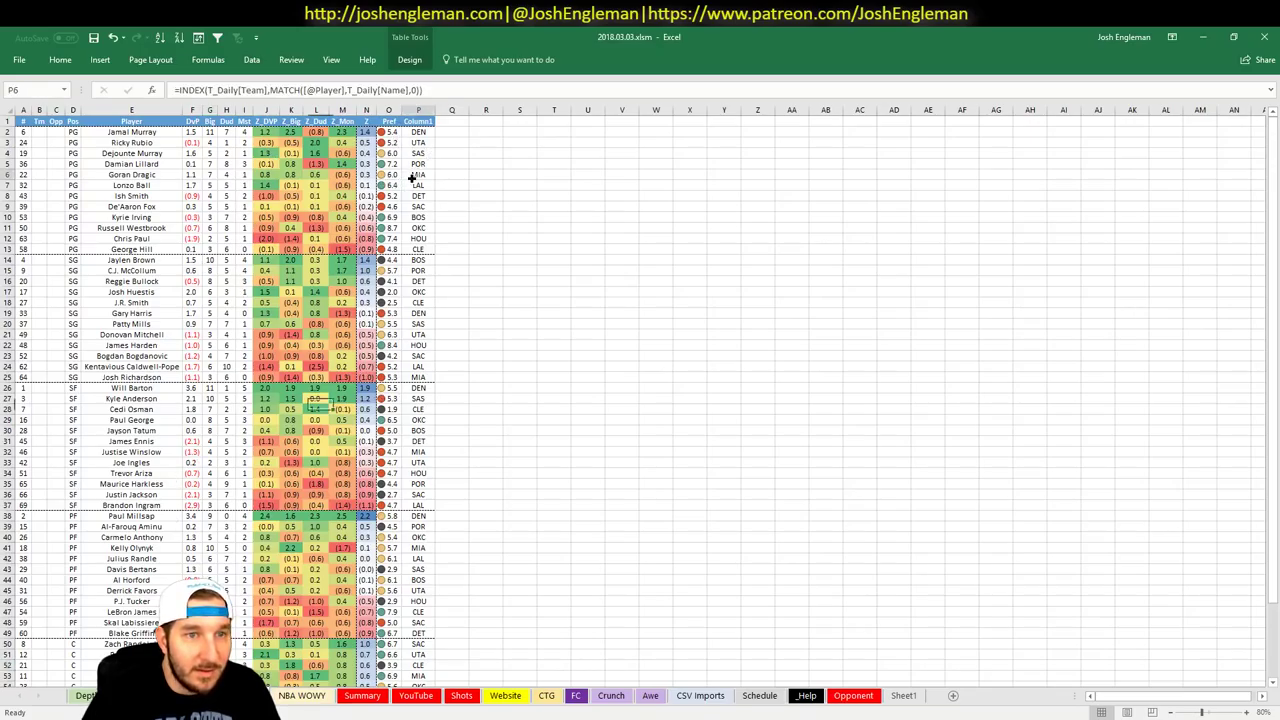
{"action": "left_click", "coordinate": [212, 174]}
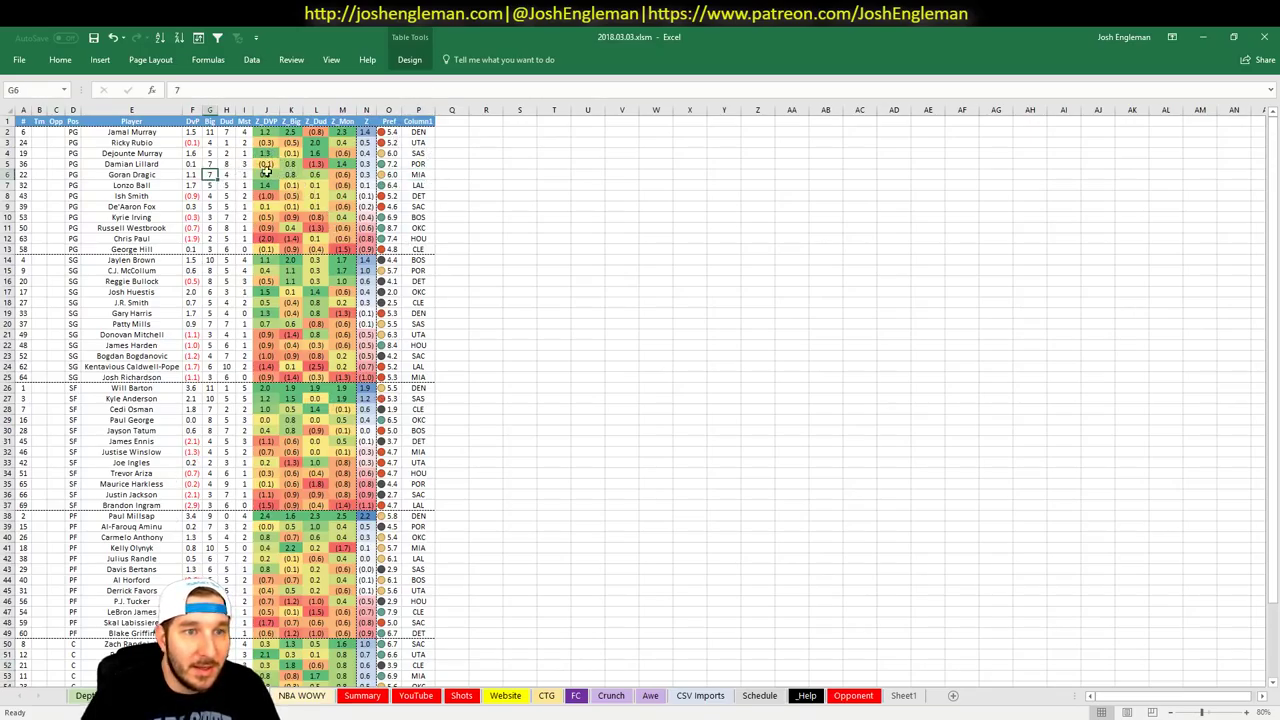
{"action": "left_click", "coordinate": [226, 175]}
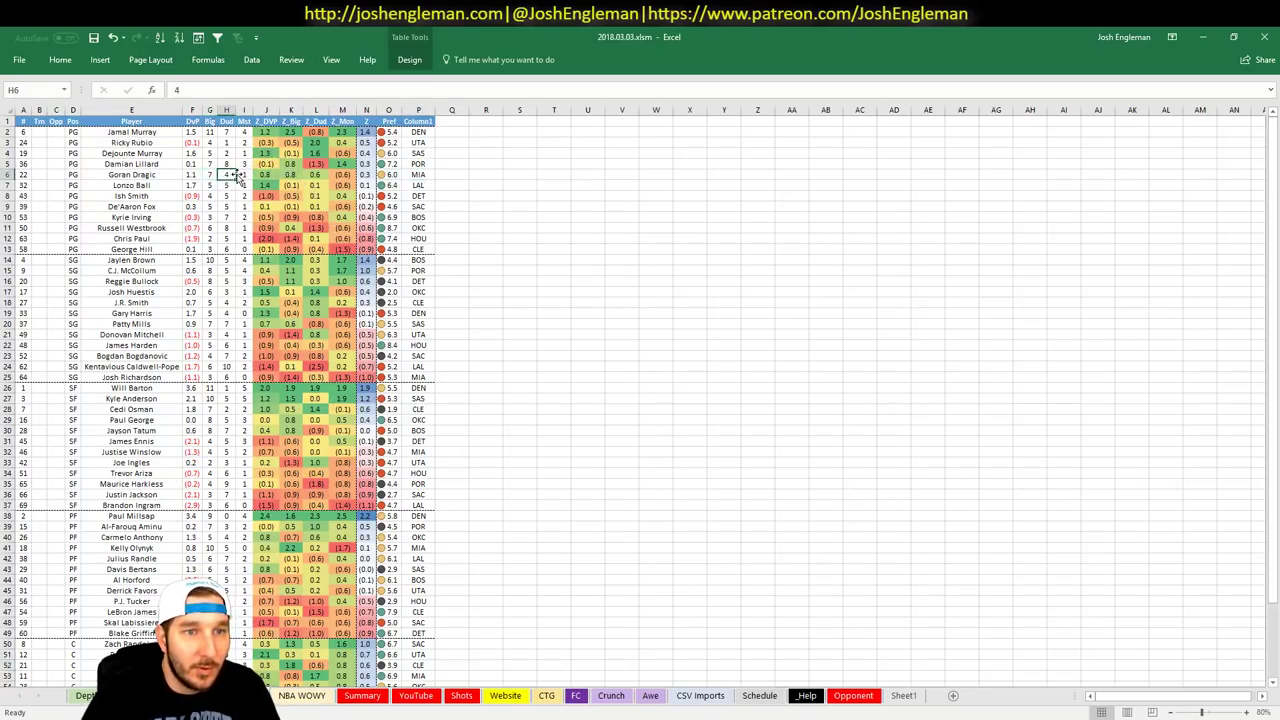
{"action": "left_click", "coordinate": [362, 695]}
{"action": "left_click", "coordinate": [416, 695]}
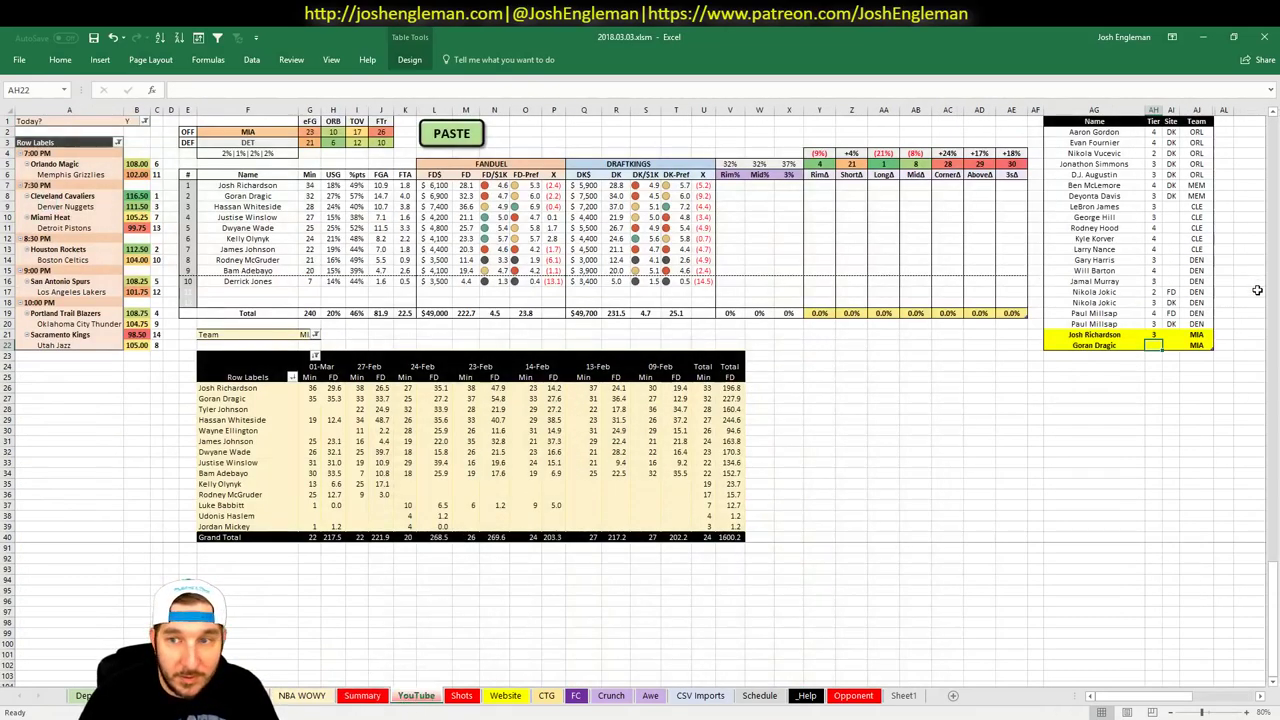
Give the Goran Dragic entry tier 2 and site FD
{"action": "type", "text": "2"}
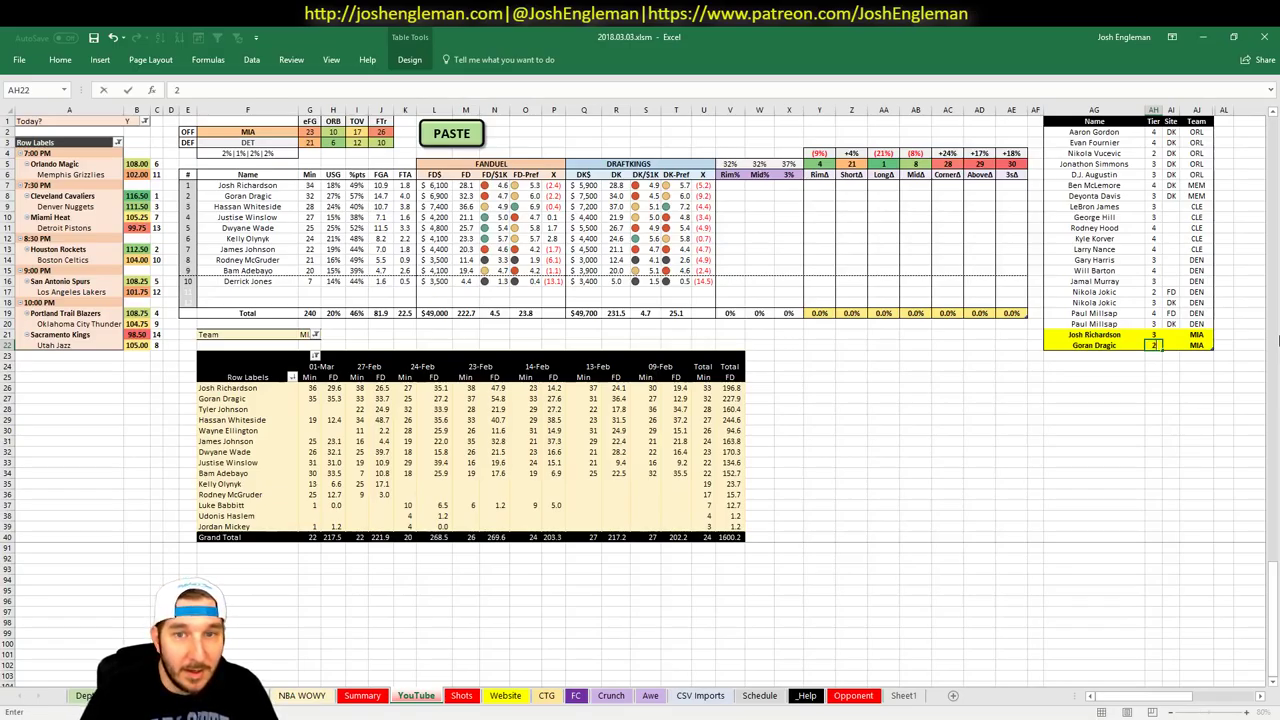
{"action": "key", "text": "Tab"}
{"action": "type", "text": "FD"}
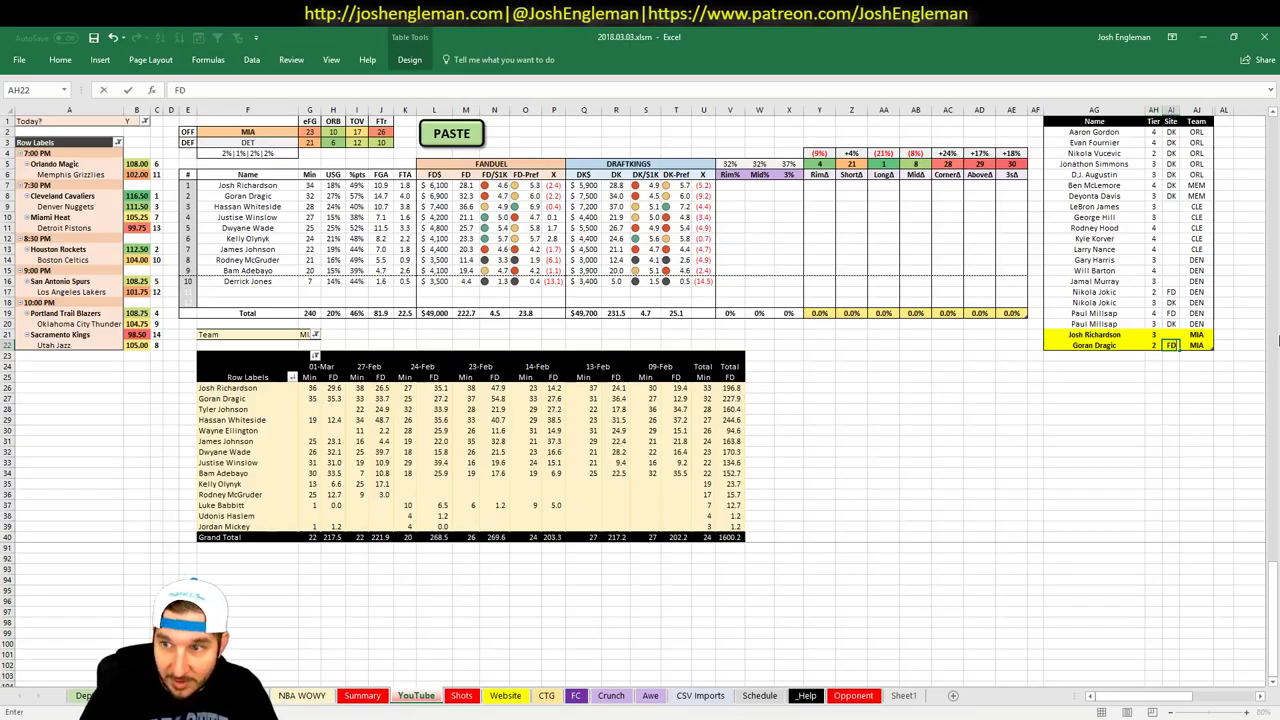
{"action": "key", "text": "Return"}
Add a second Goran Dragic entry below the first with tier 4 and site DK
{"action": "type", "text": "Goran"}
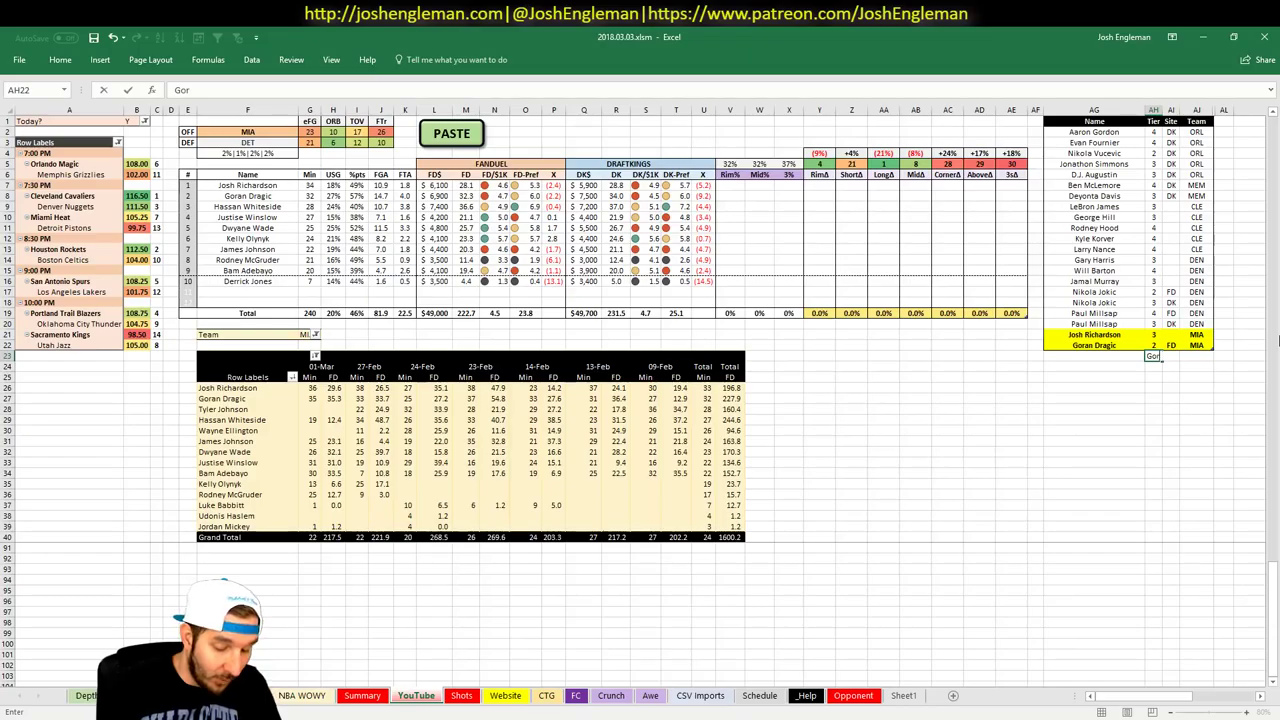
{"action": "key", "text": "Escape"}
{"action": "key", "text": "Left"}
{"action": "type", "text": "Goran D"}
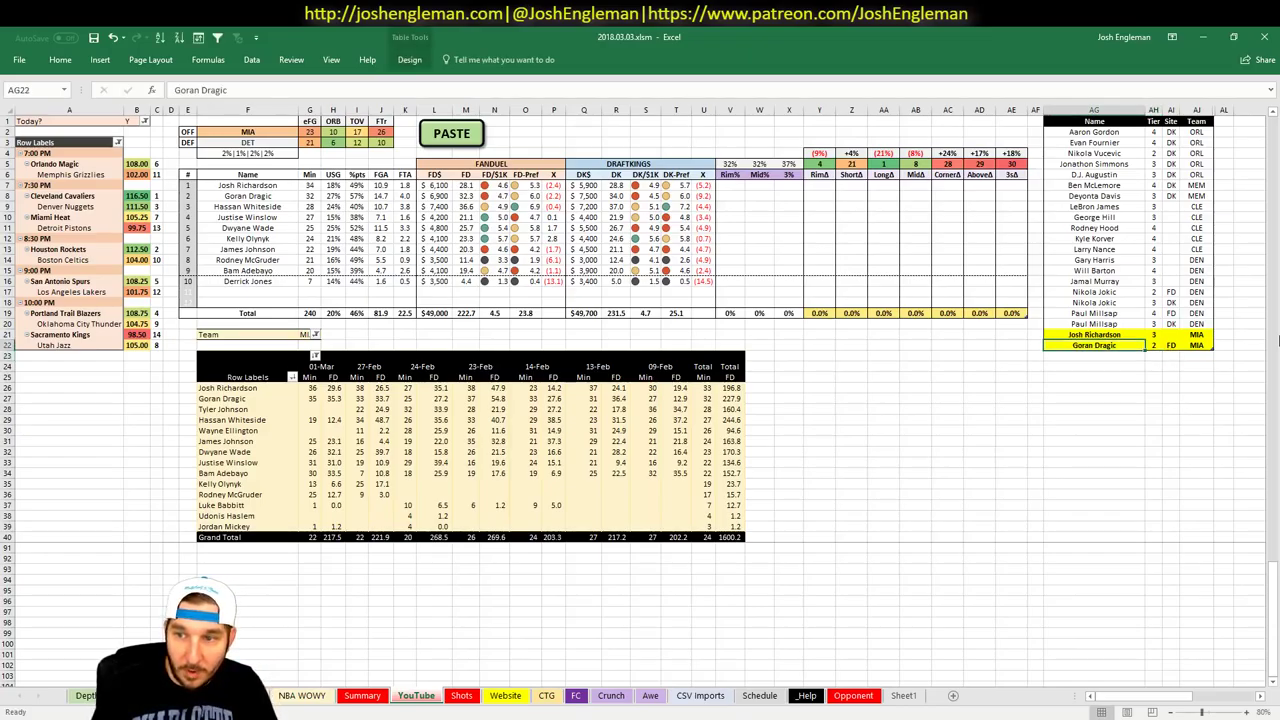
{"action": "key", "text": "BackSpace"}
{"action": "key", "text": "BackSpace"}
{"action": "key", "text": "BackSpace"}
{"action": "key", "text": "BackSpace"}
{"action": "key", "text": "BackSpace"}
{"action": "key", "text": "BackSpace"}
{"action": "type", "text": "a"}
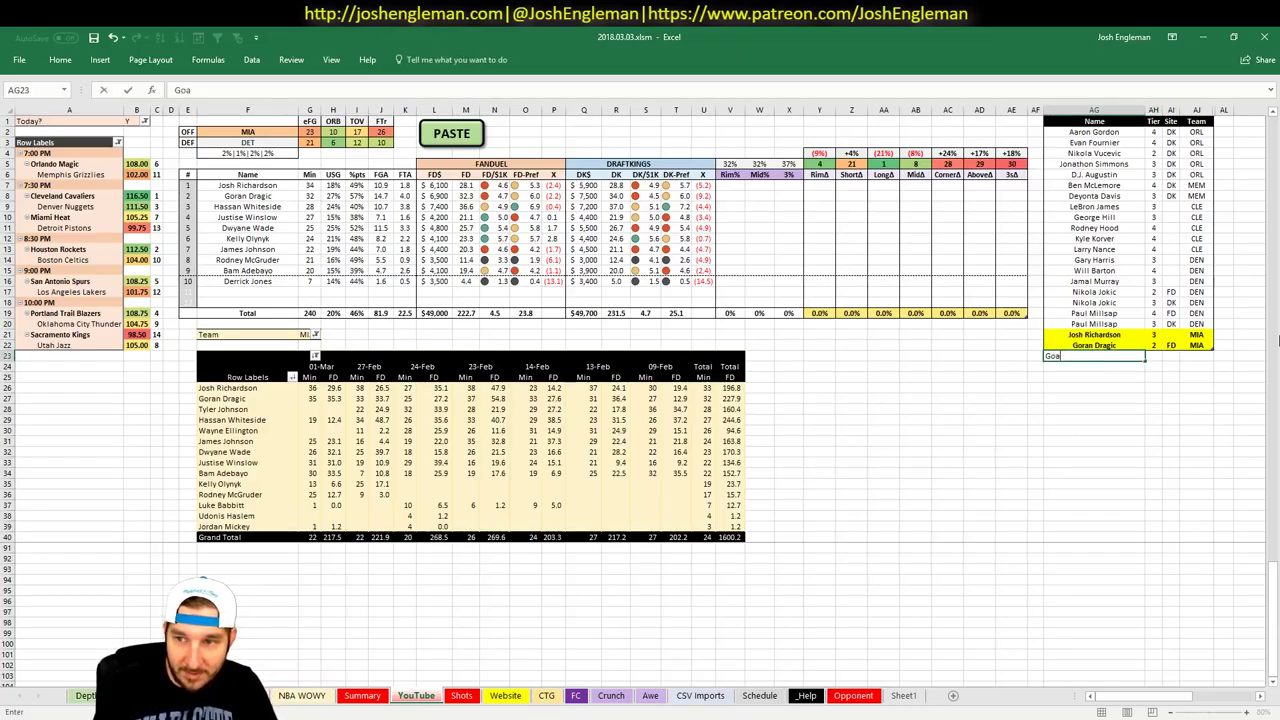
{"action": "type", "text": "n Dran Dragic"}
{"action": "key", "text": "Tab"}
{"action": "type", "text": "4"}
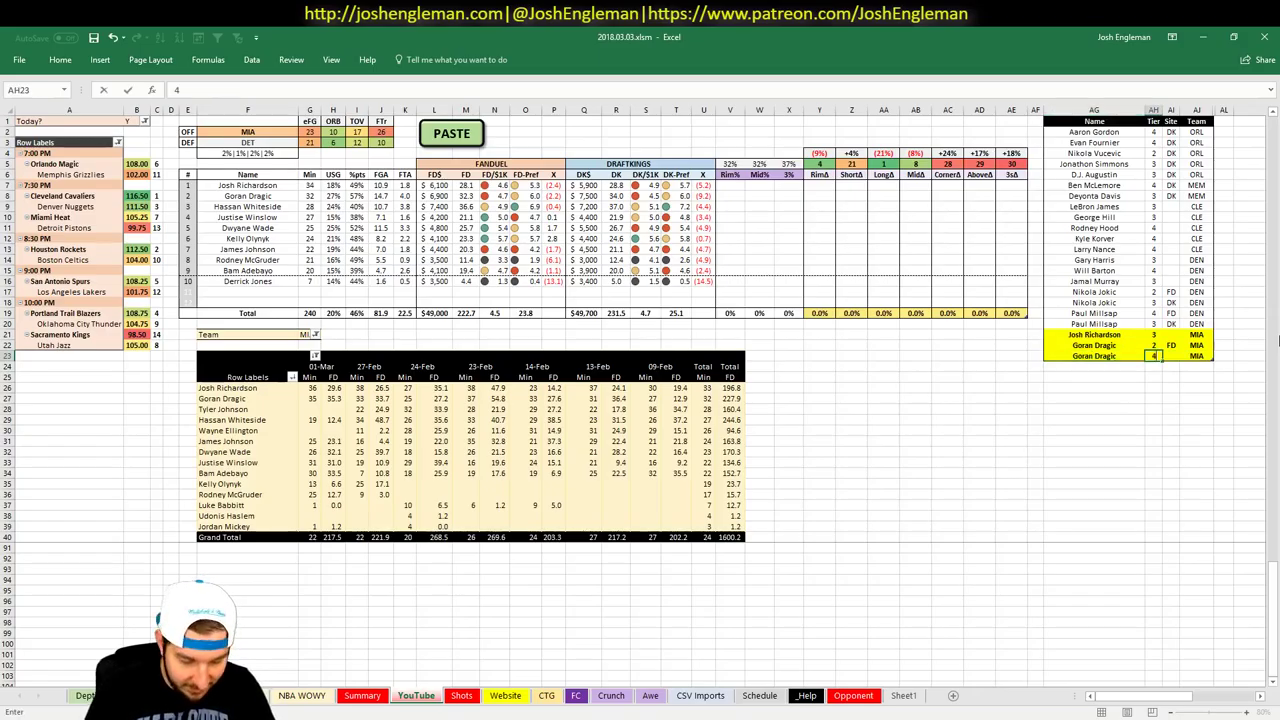
{"action": "key", "text": "Return"}
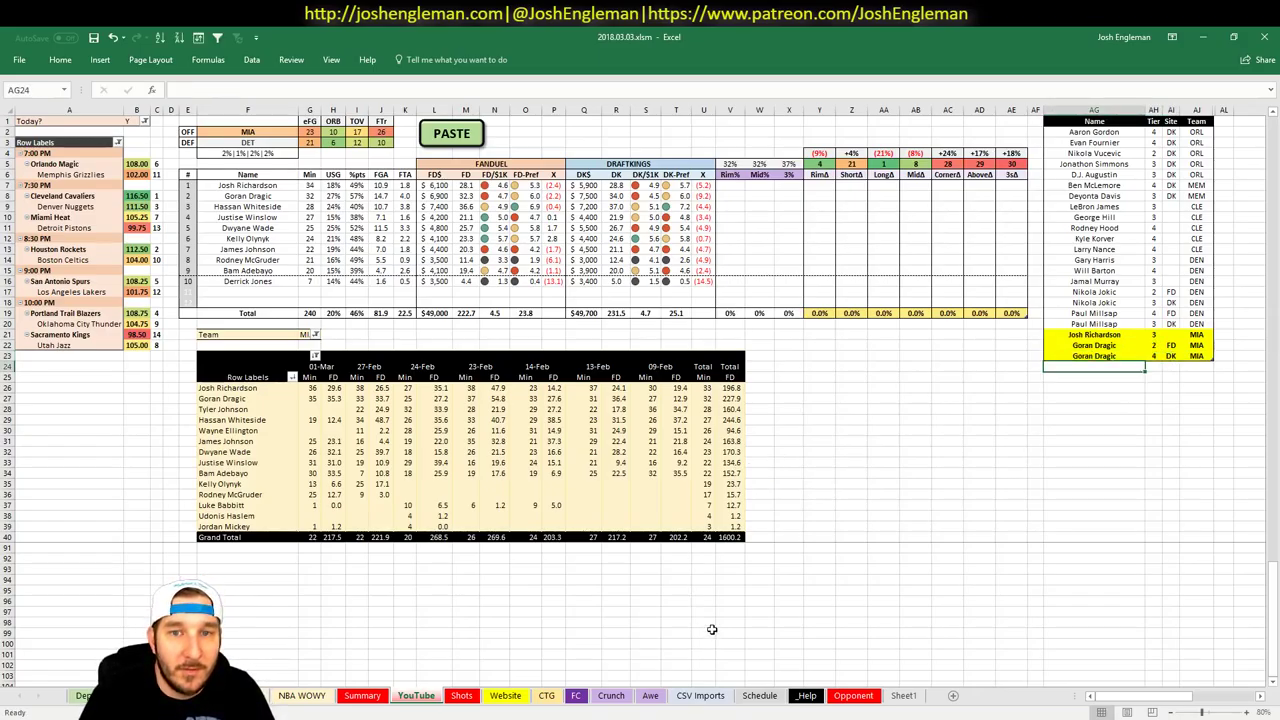
Switch to Fantasy Cruncher in the browser and examine Hassan Whiteside's game log against DET among the FanDuel centers
{"action": "key", "text": "alt+Tab"}
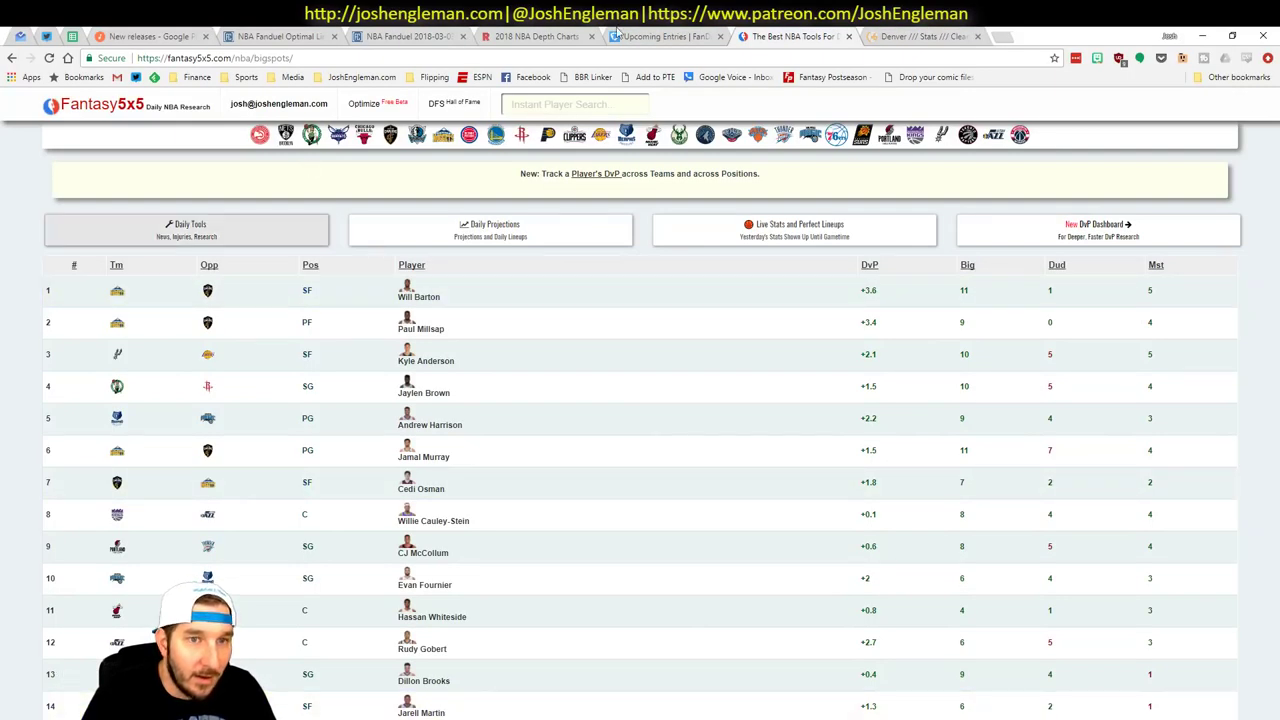
{"action": "left_click", "coordinate": [322, 34]}
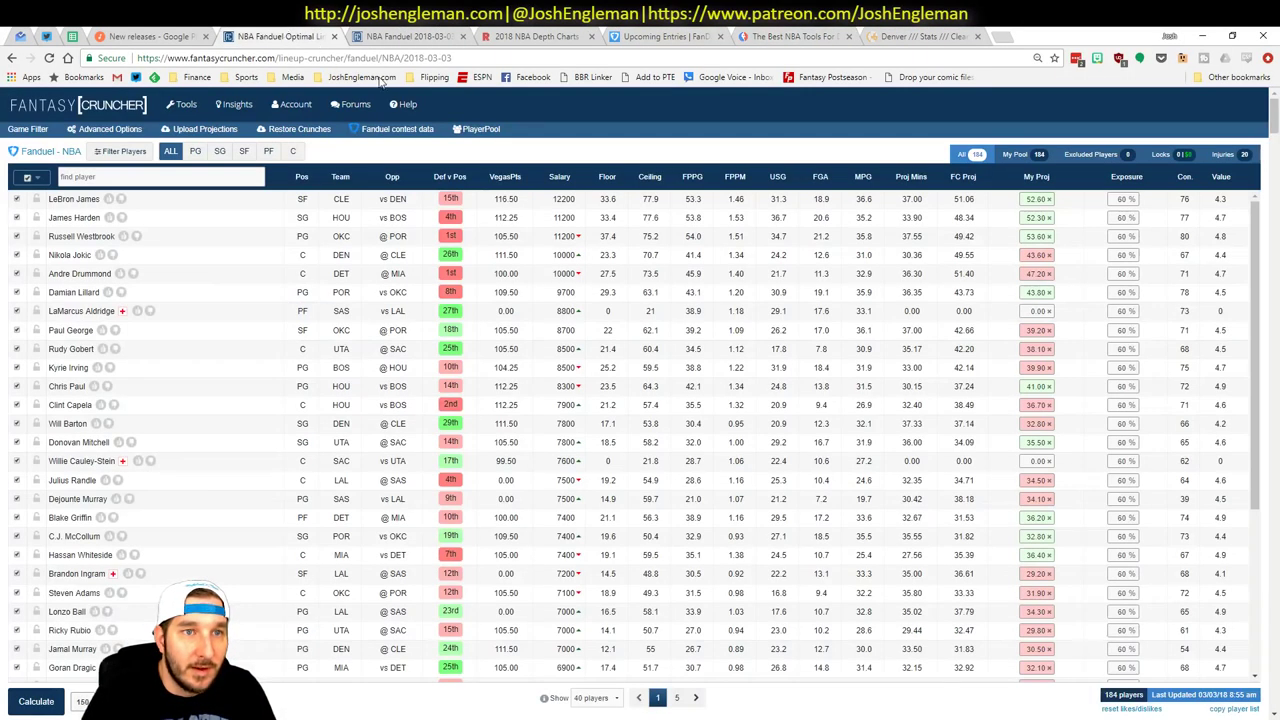
{"action": "left_click", "coordinate": [424, 34]}
{"action": "left_click", "coordinate": [280, 36]}
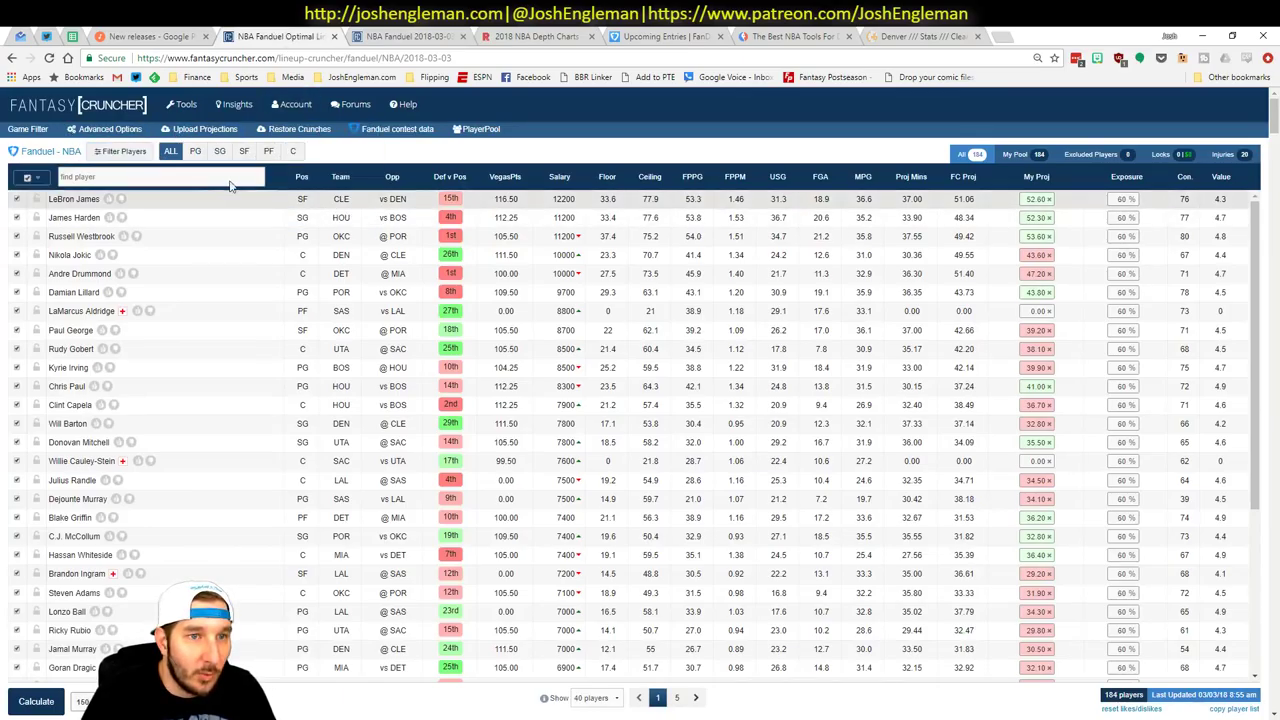
{"action": "left_click", "coordinate": [293, 152]}
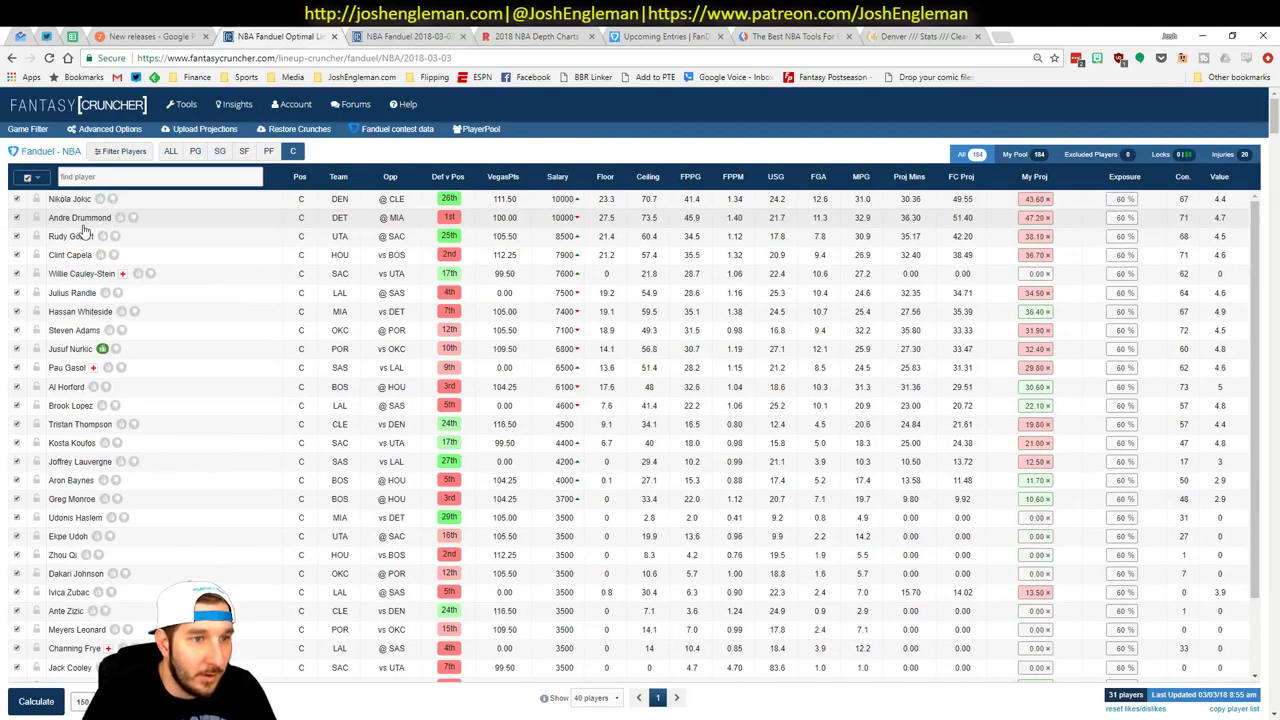
{"action": "left_click", "coordinate": [80, 311]}
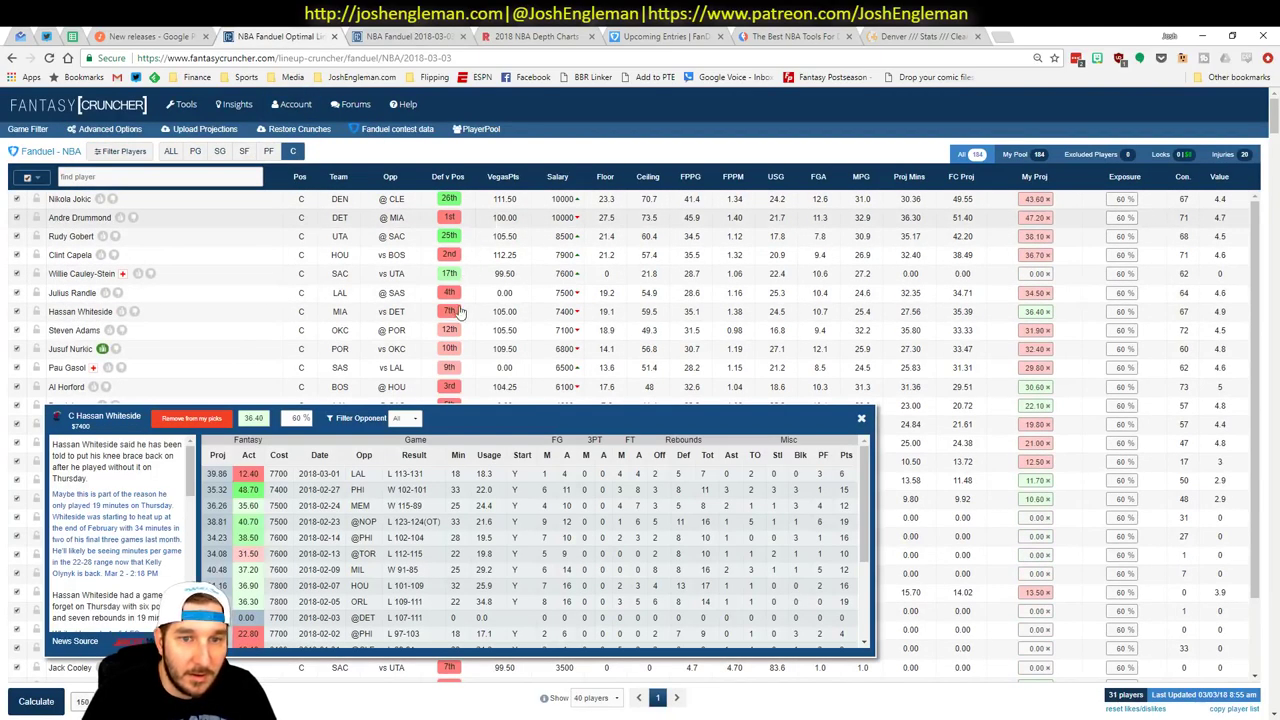
{"action": "left_click", "coordinate": [414, 419]}
{"action": "left_click", "coordinate": [405, 446]}
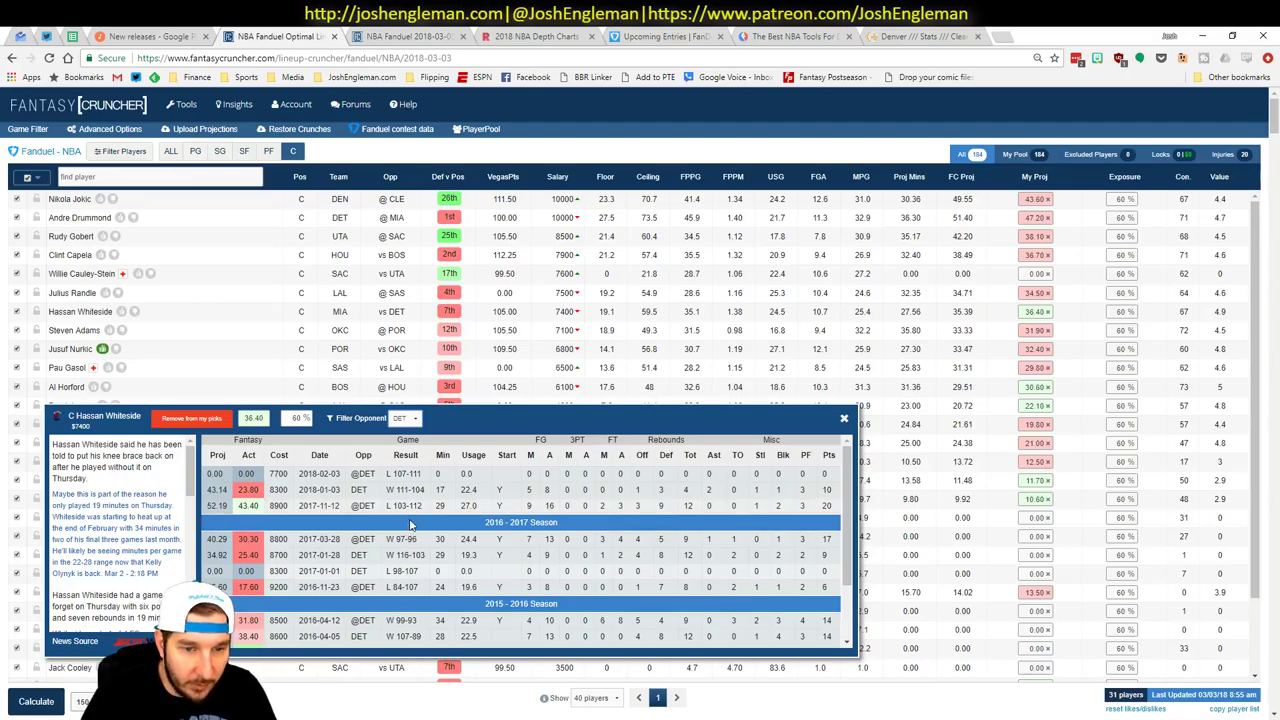
{"action": "left_click", "coordinate": [844, 420]}
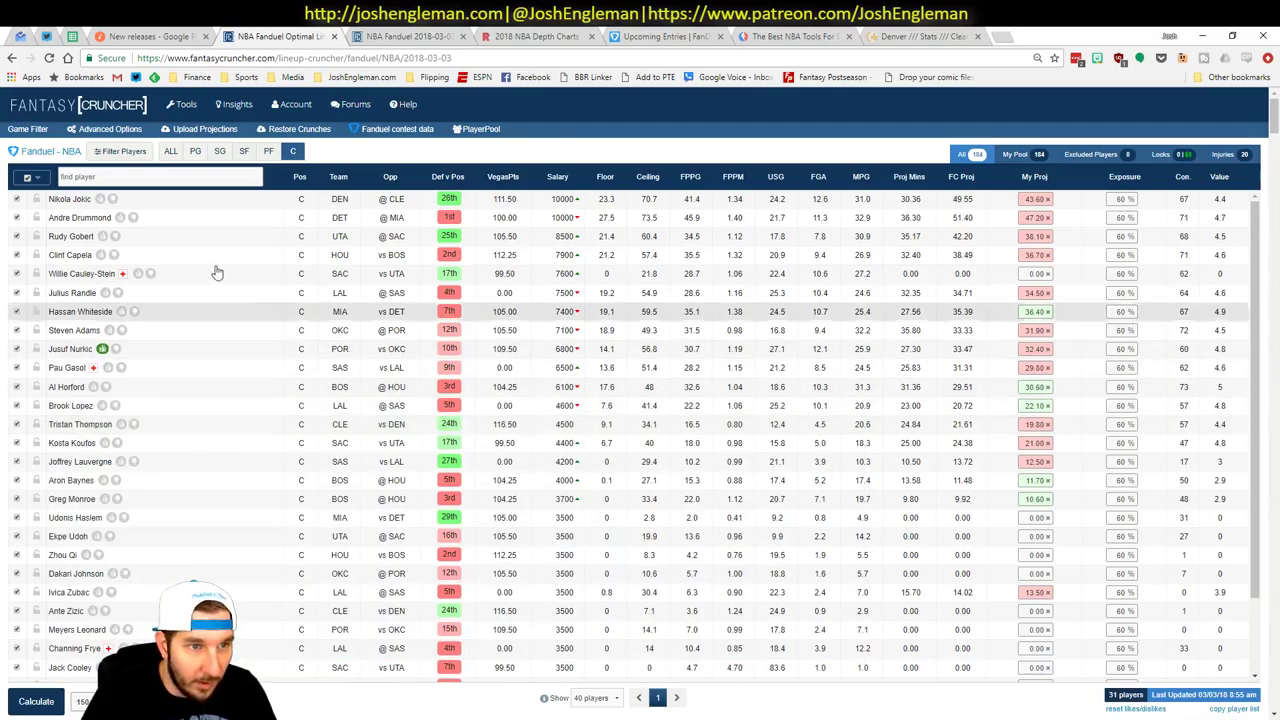
Examine Andre Drummond's game log filtered to games against MIA
{"action": "left_click", "coordinate": [88, 220]}
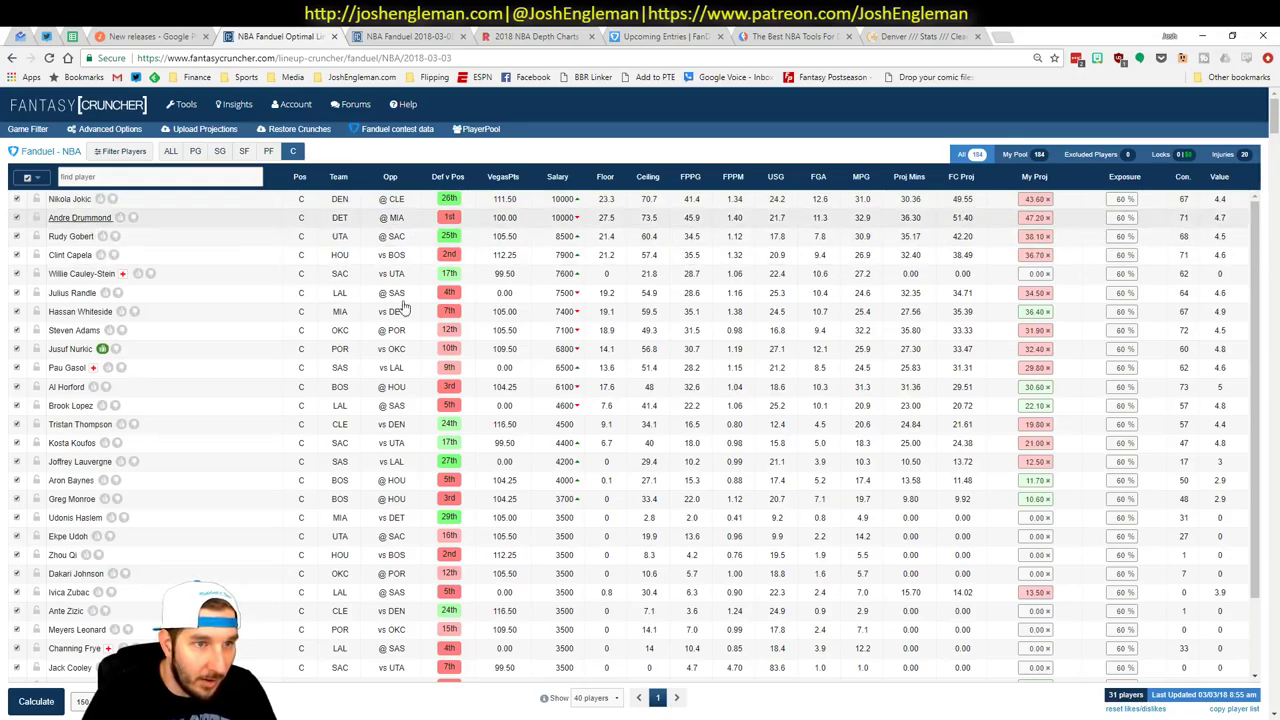
{"action": "left_click", "coordinate": [405, 418]}
{"action": "left_click", "coordinate": [400, 440]}
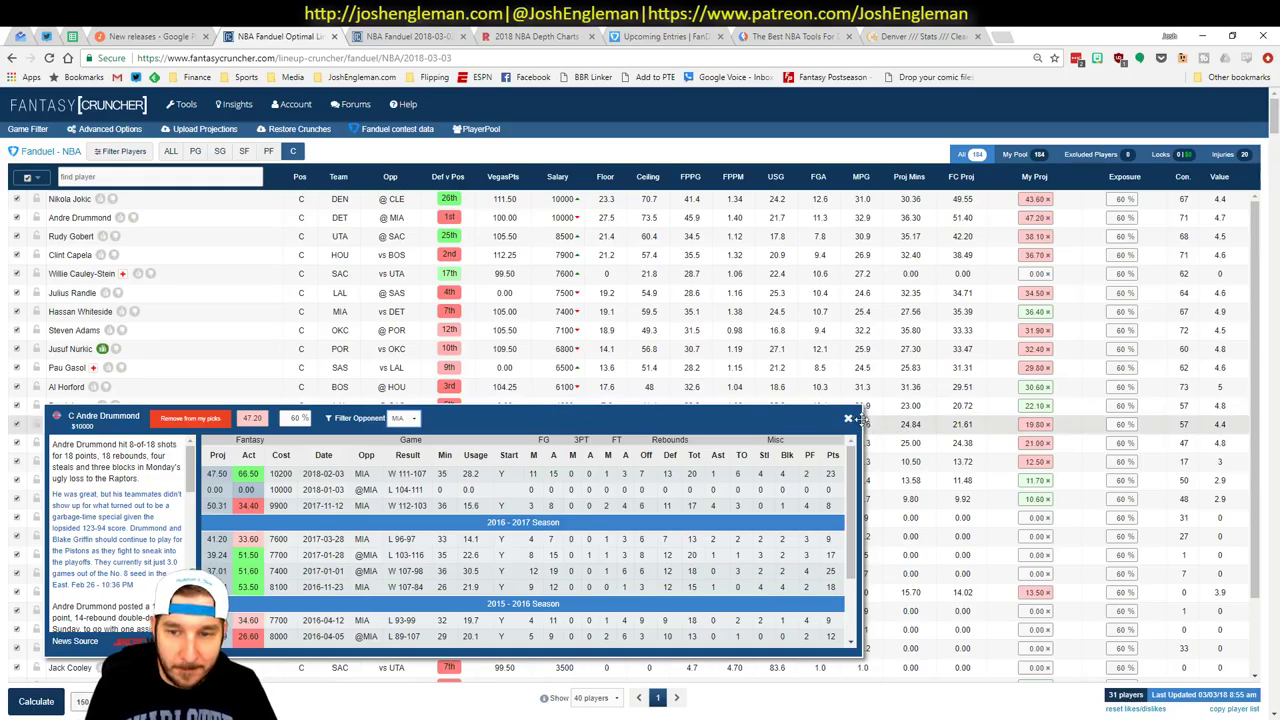
Switch back to Excel and add Hassan Whiteside to the pick list below the second Goran Dragic entry
{"action": "key", "text": "alt+Tab"}
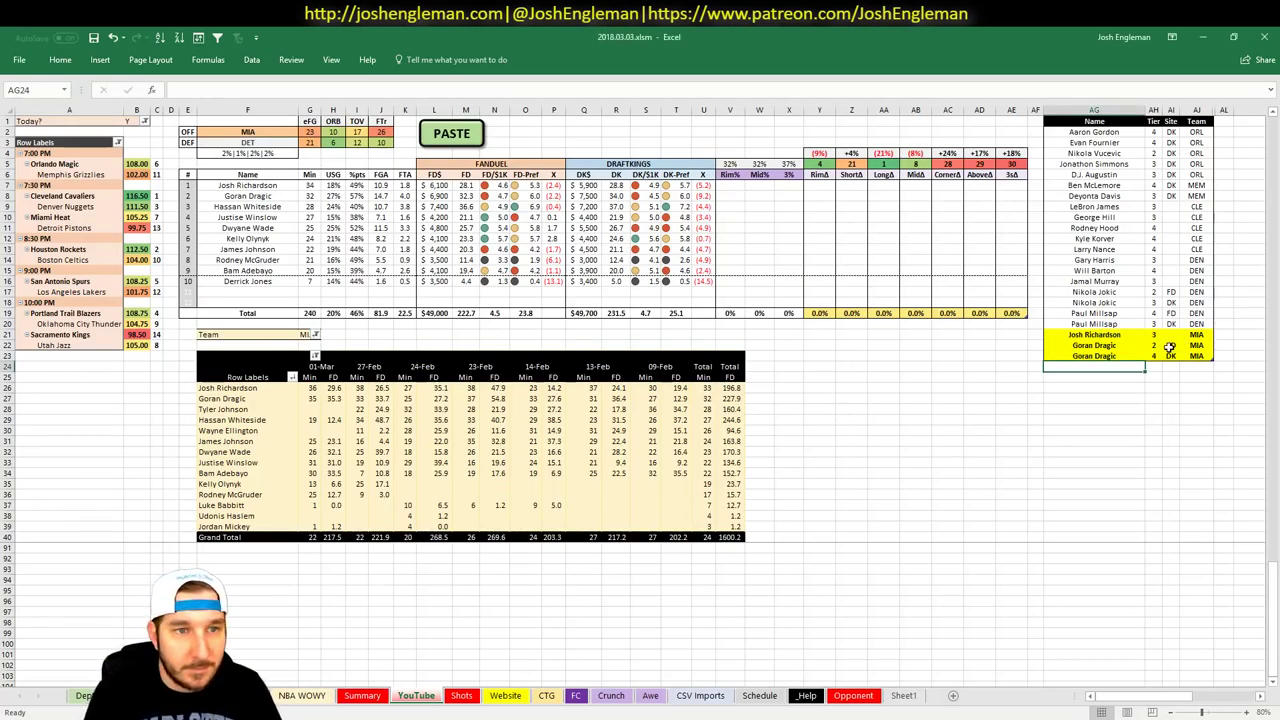
{"action": "type", "text": "Hassan Whiteside"}
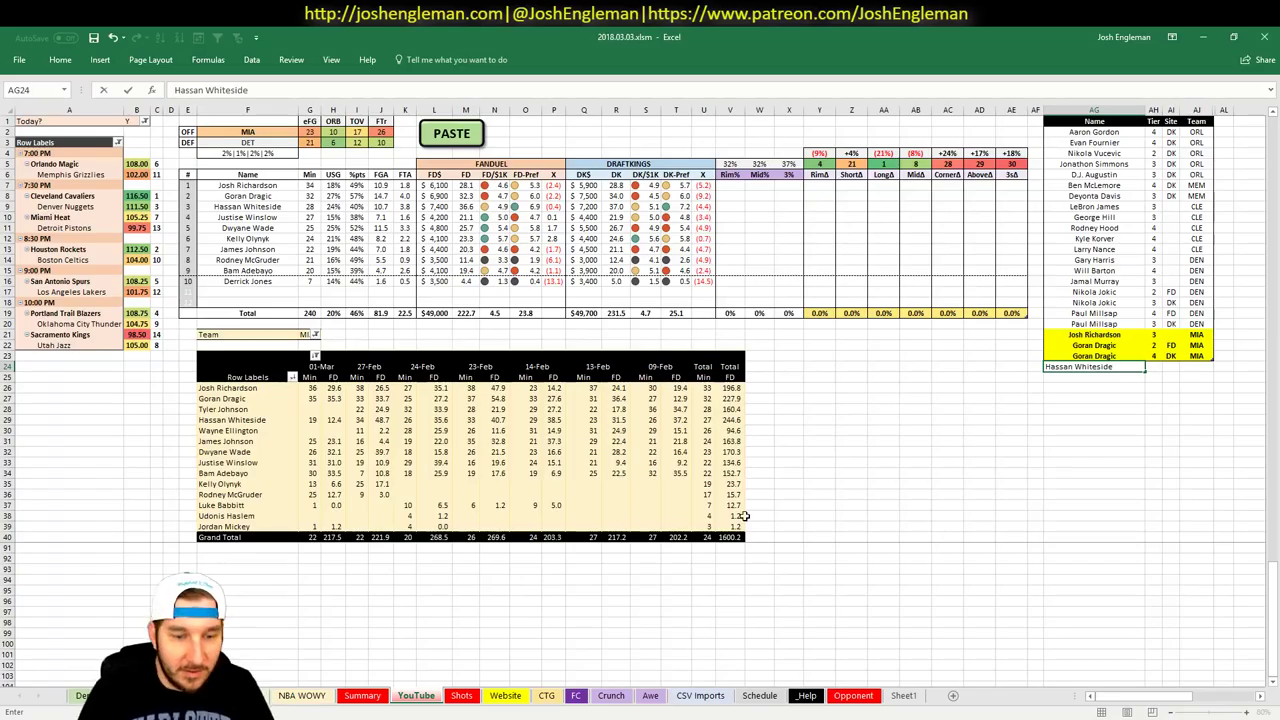
{"action": "key", "text": "Tab"}
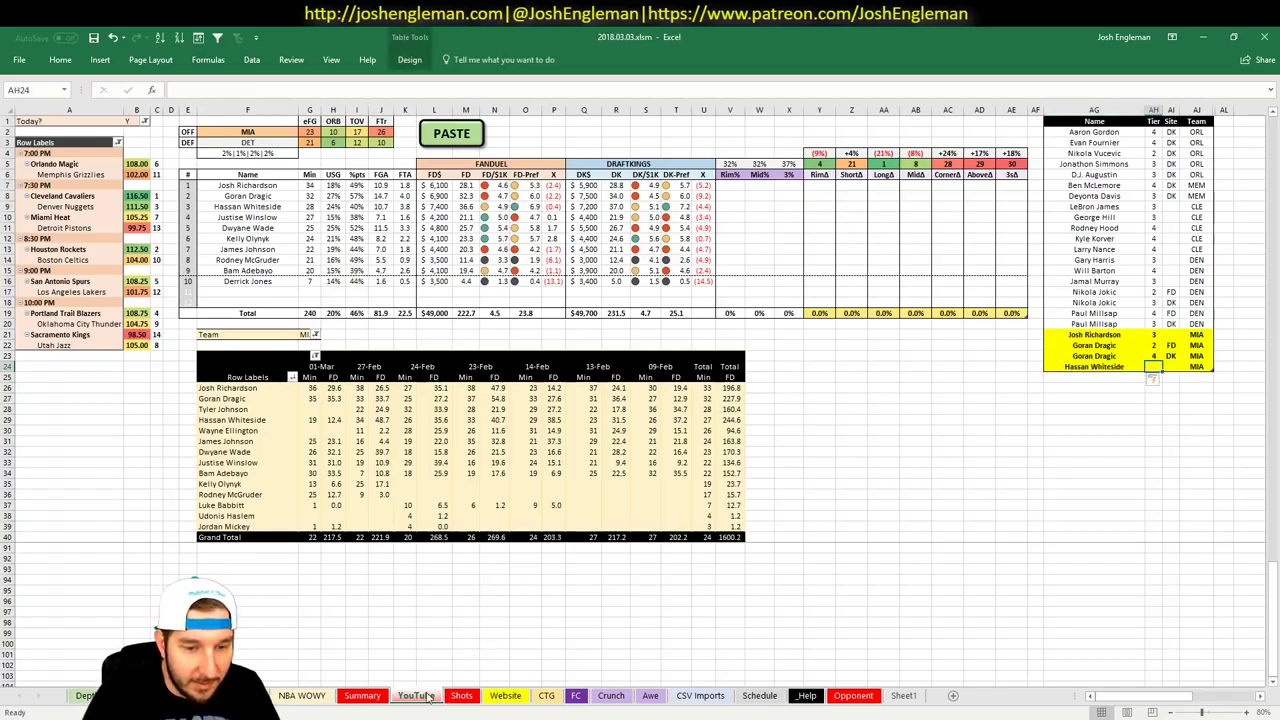
Examine Hassan Whiteside's Big, Dud and Mst values in the player ratings sheet
{"action": "left_click", "coordinate": [427, 697]}
{"action": "scroll", "coordinate": [500, 646], "scroll_direction": "down", "scroll_amount": 3}
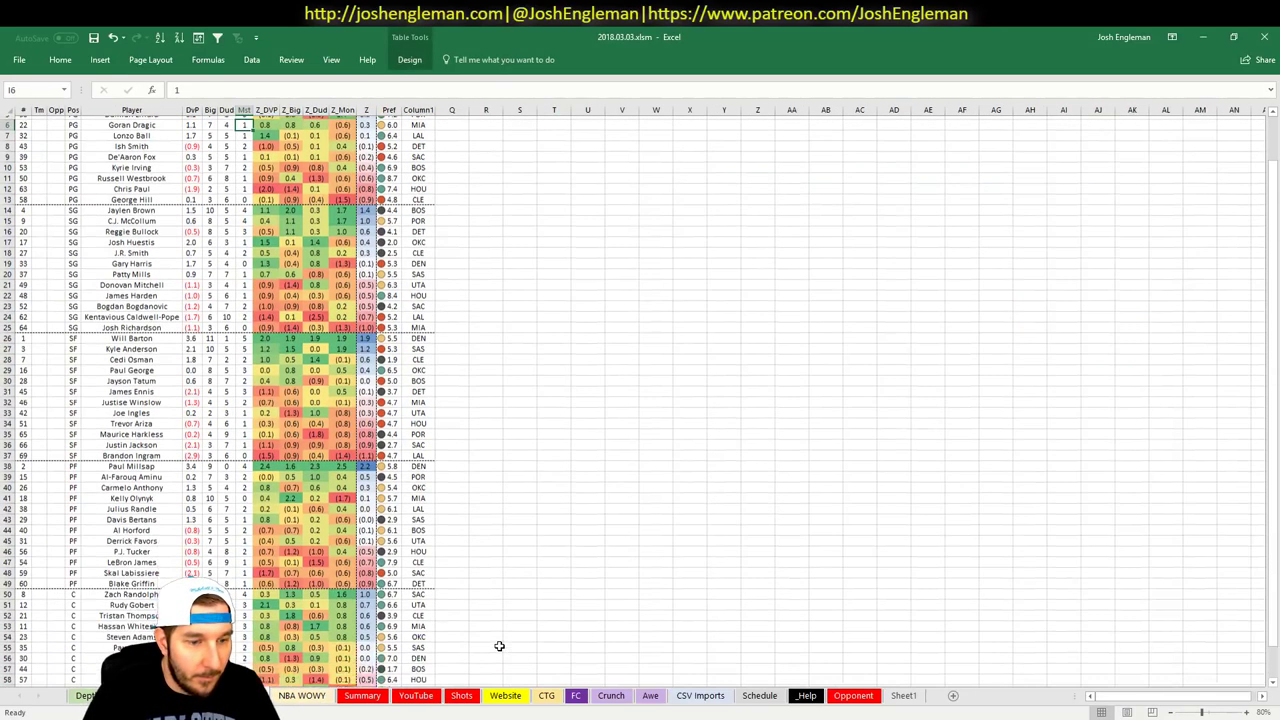
{"action": "left_click_drag", "start_coordinate": [363, 582], "coordinate": [265, 581]}
{"action": "left_click", "coordinate": [265, 580]}
{"action": "left_click", "coordinate": [212, 580]}
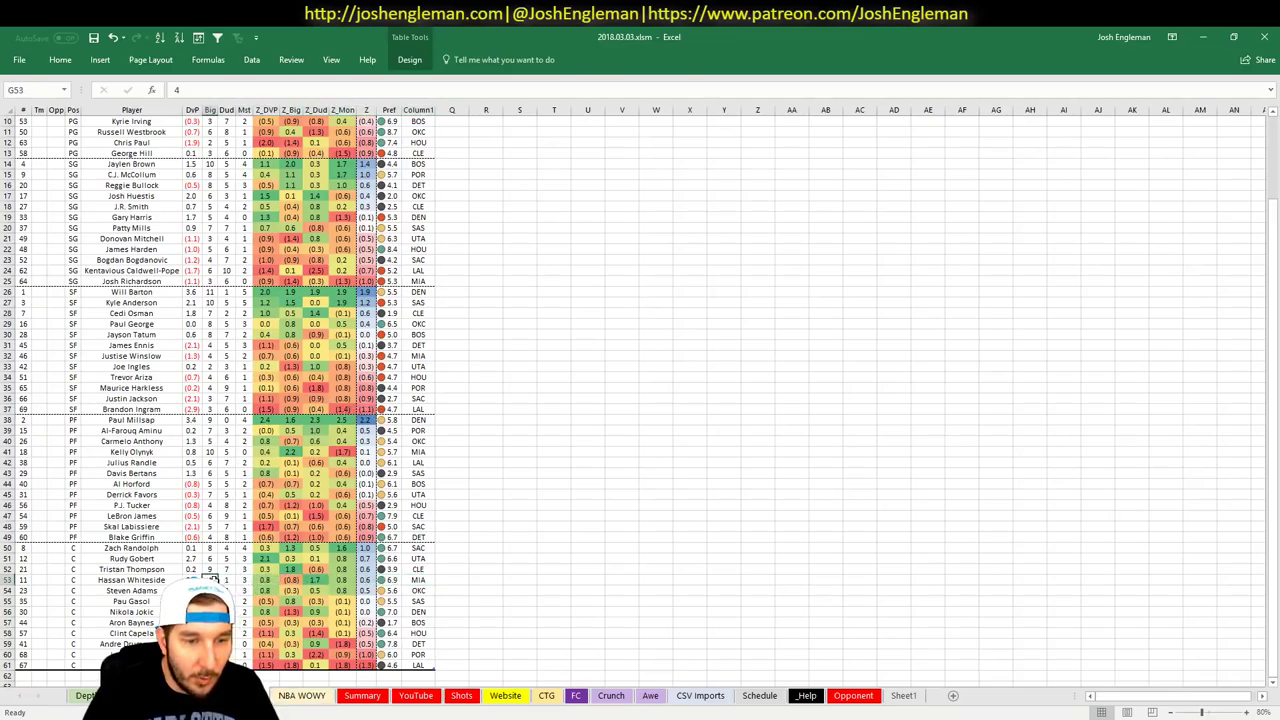
{"action": "left_click", "coordinate": [244, 580]}
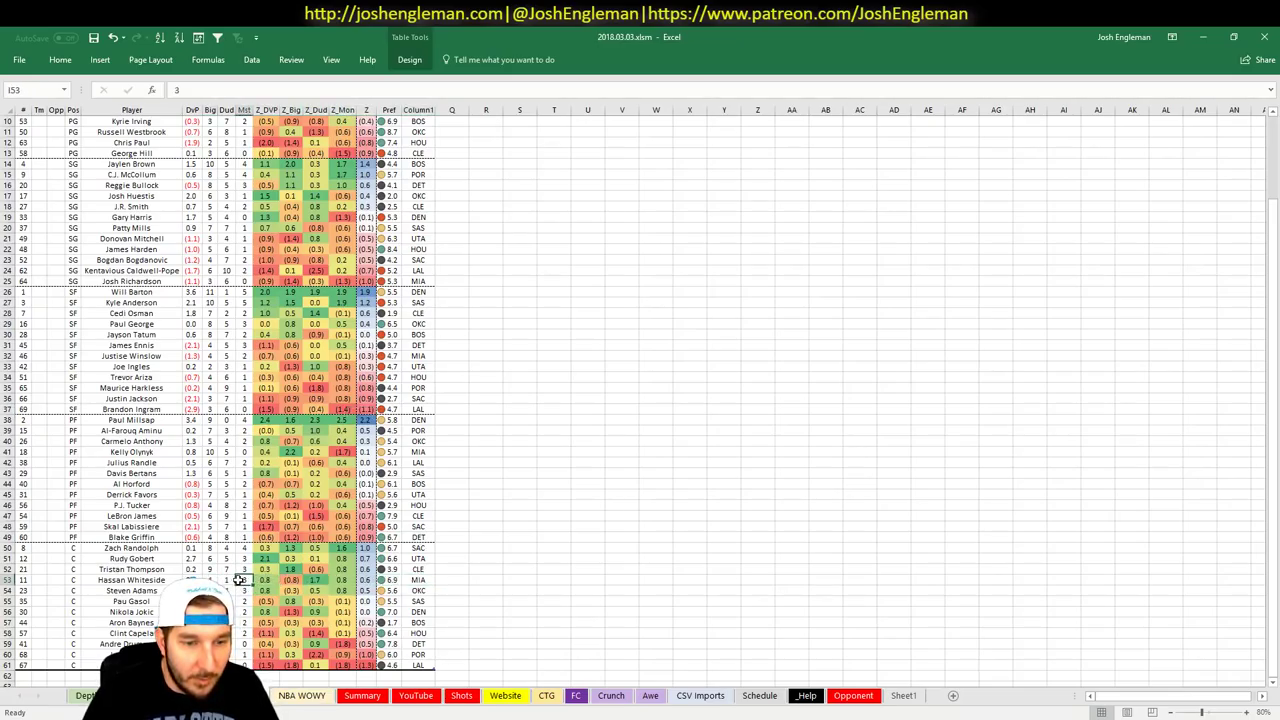
Return to the YouTube sheet and give the Hassan Whiteside entry tier 3
{"action": "left_click", "coordinate": [416, 696]}
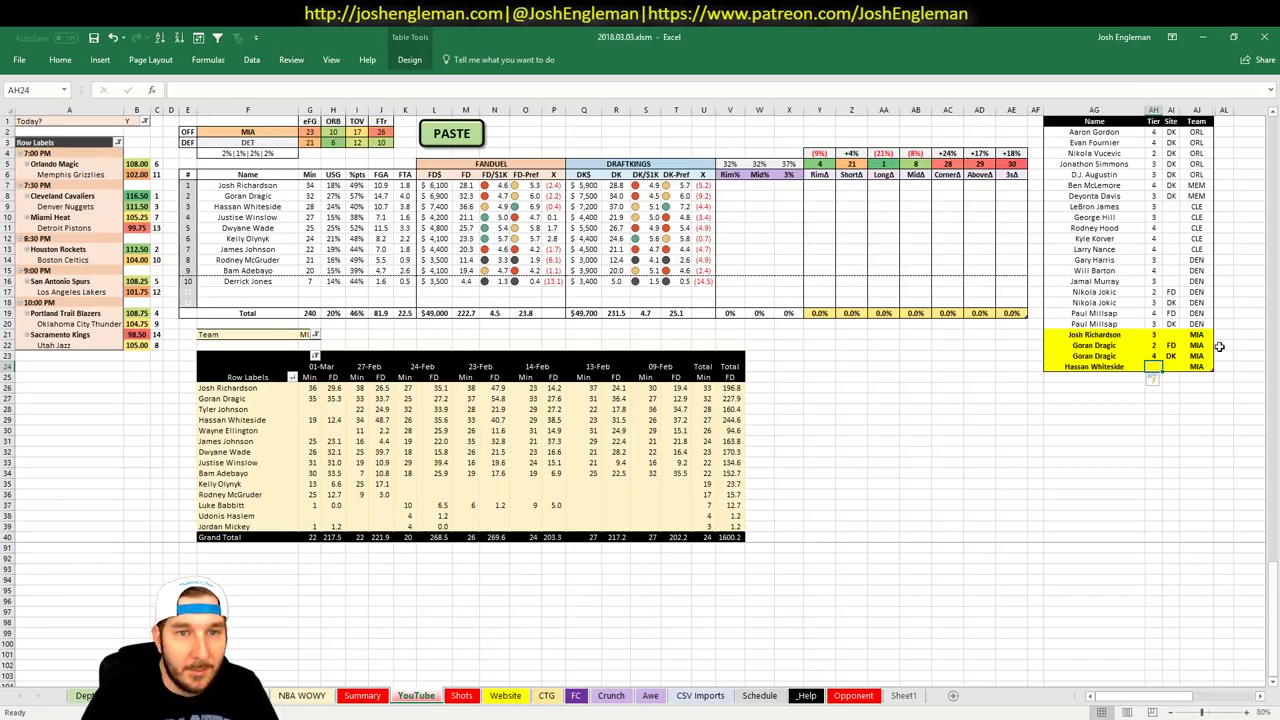
{"action": "type", "text": "3"}
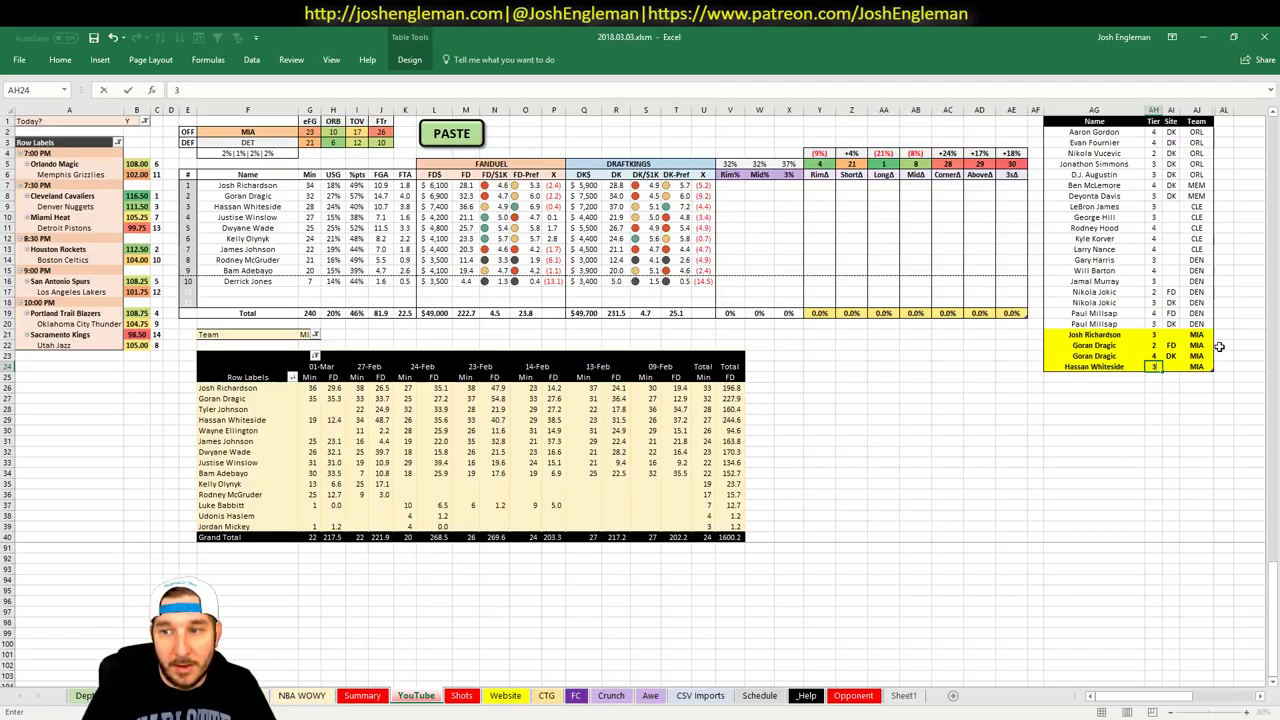
{"action": "key", "text": "Return"}
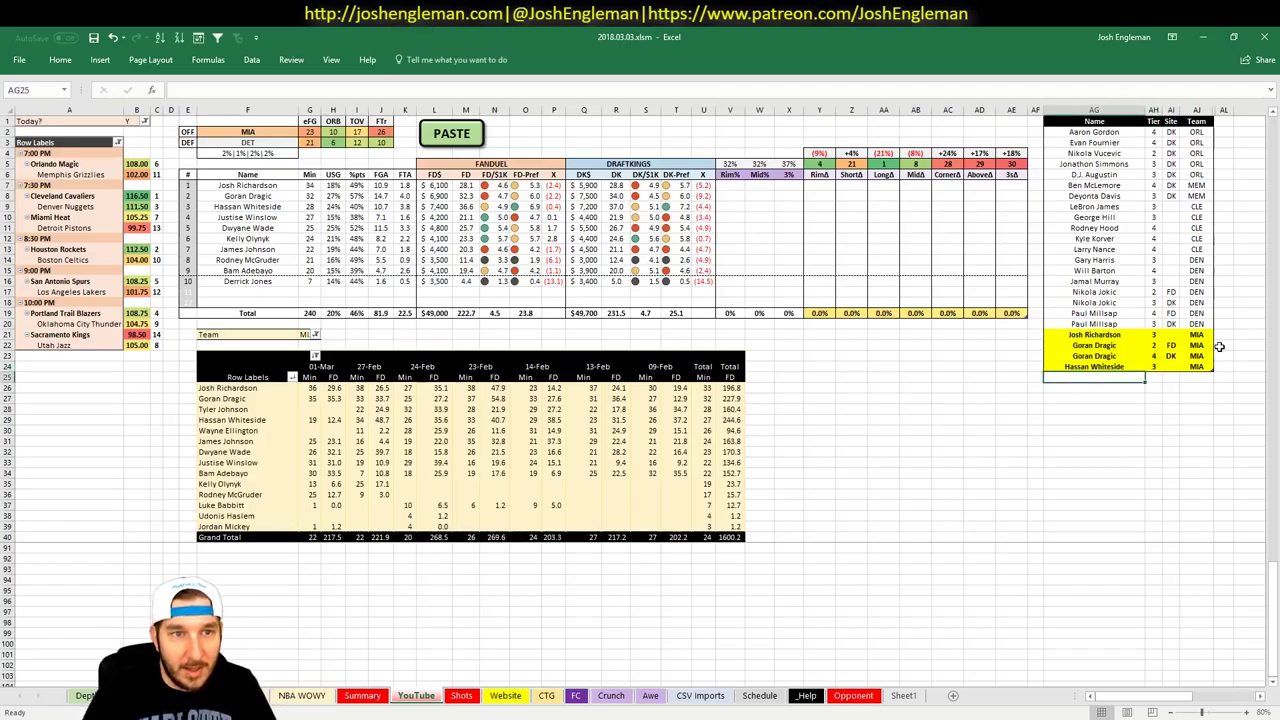
Enter Justise Windslow as the name in the pick list row below Hassan Whiteside
{"action": "type", "text": "Justi"}
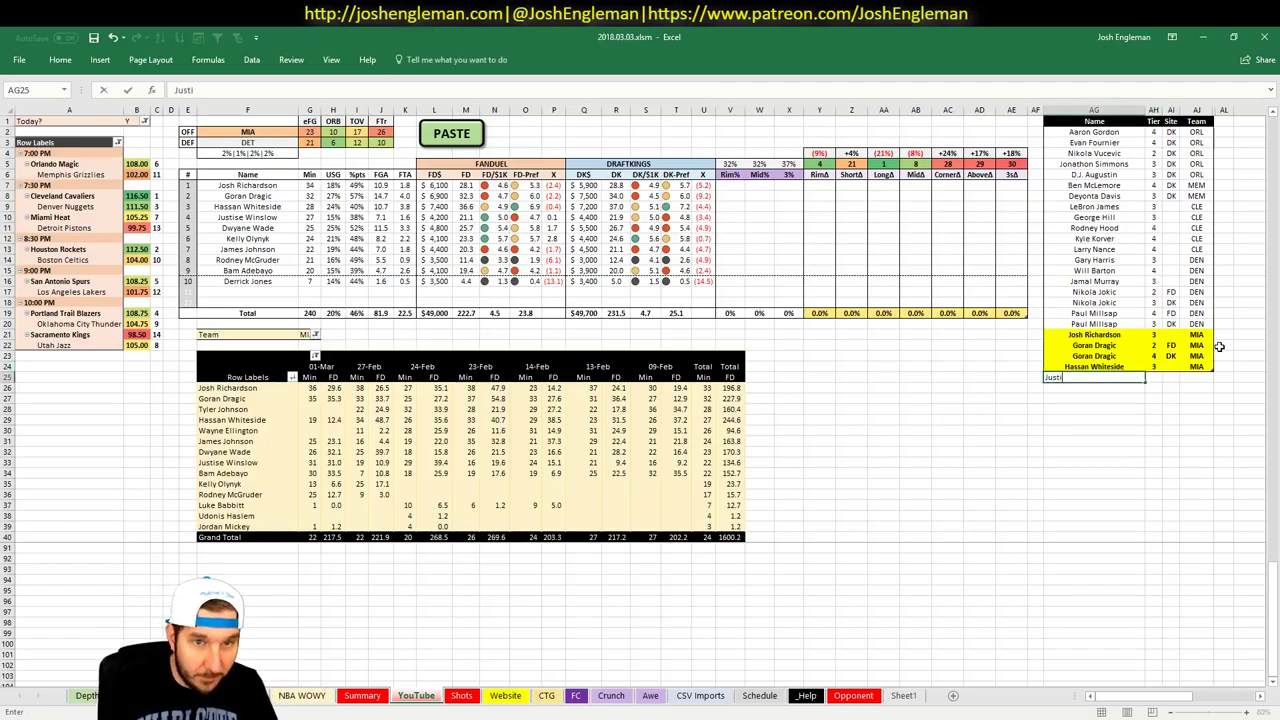
{"action": "type", "text": "se Winds"}
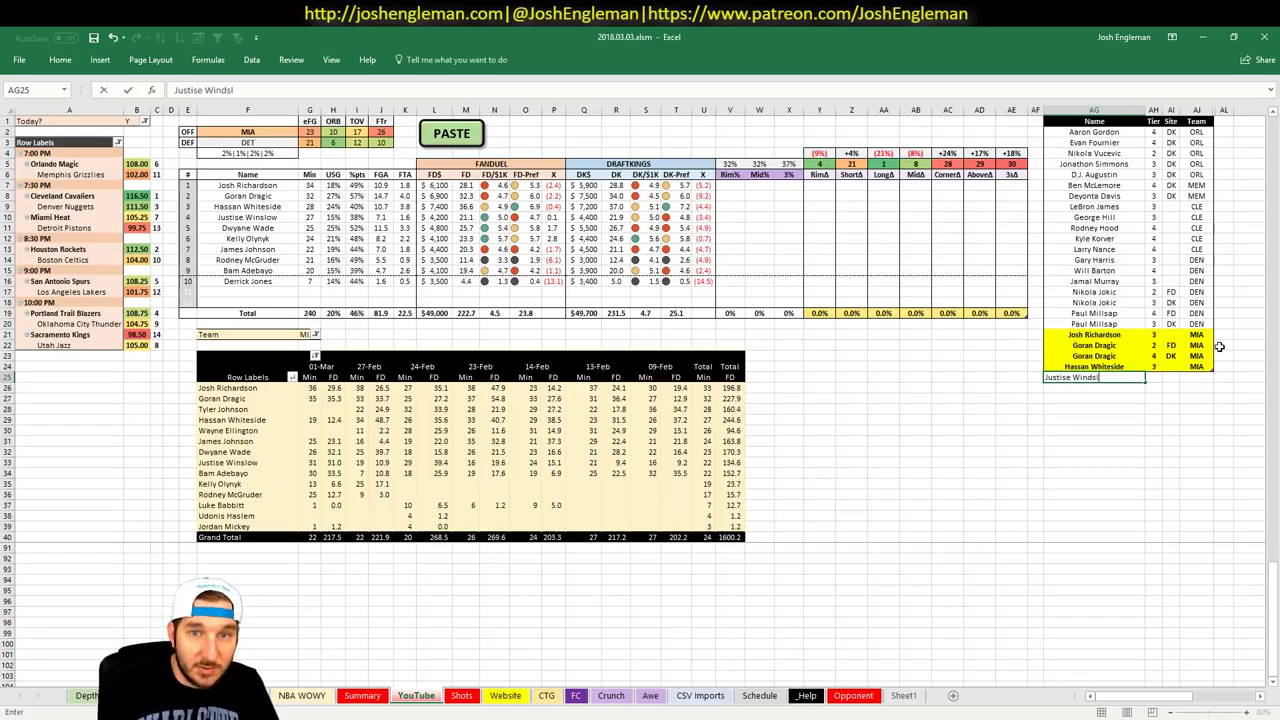
{"action": "type", "text": "lowow"}
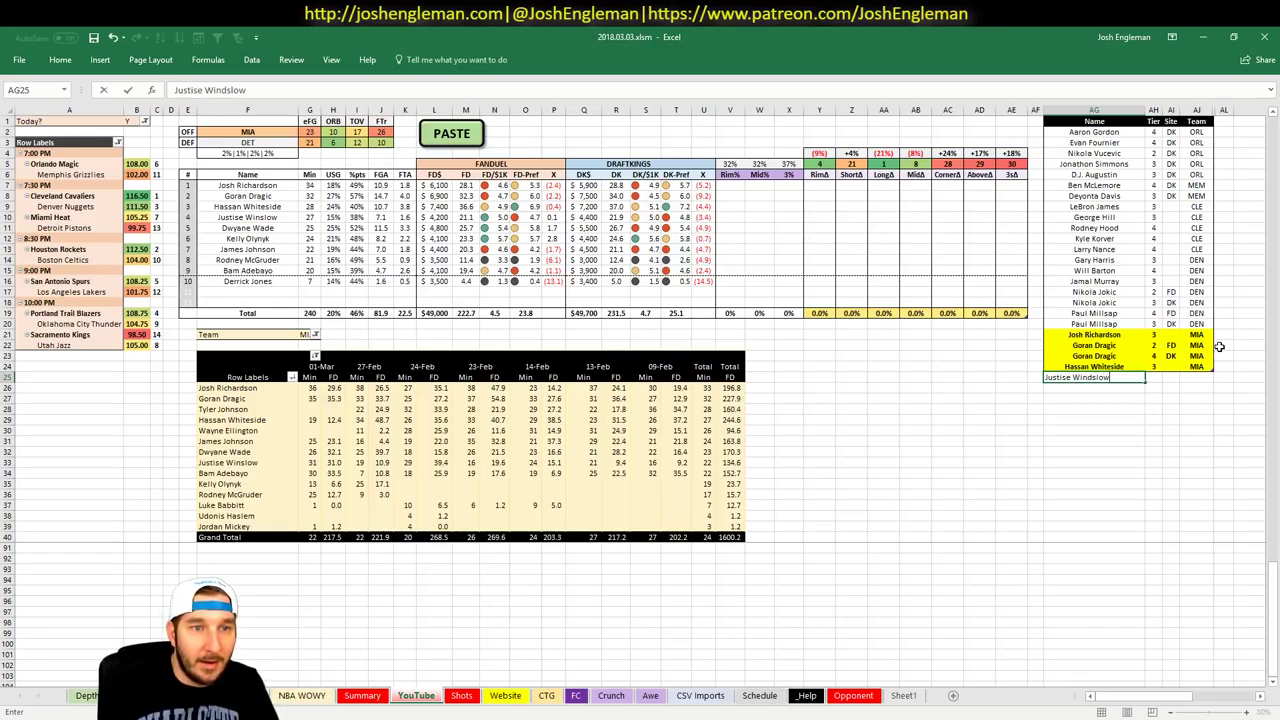
{"action": "key", "text": "Tab"}
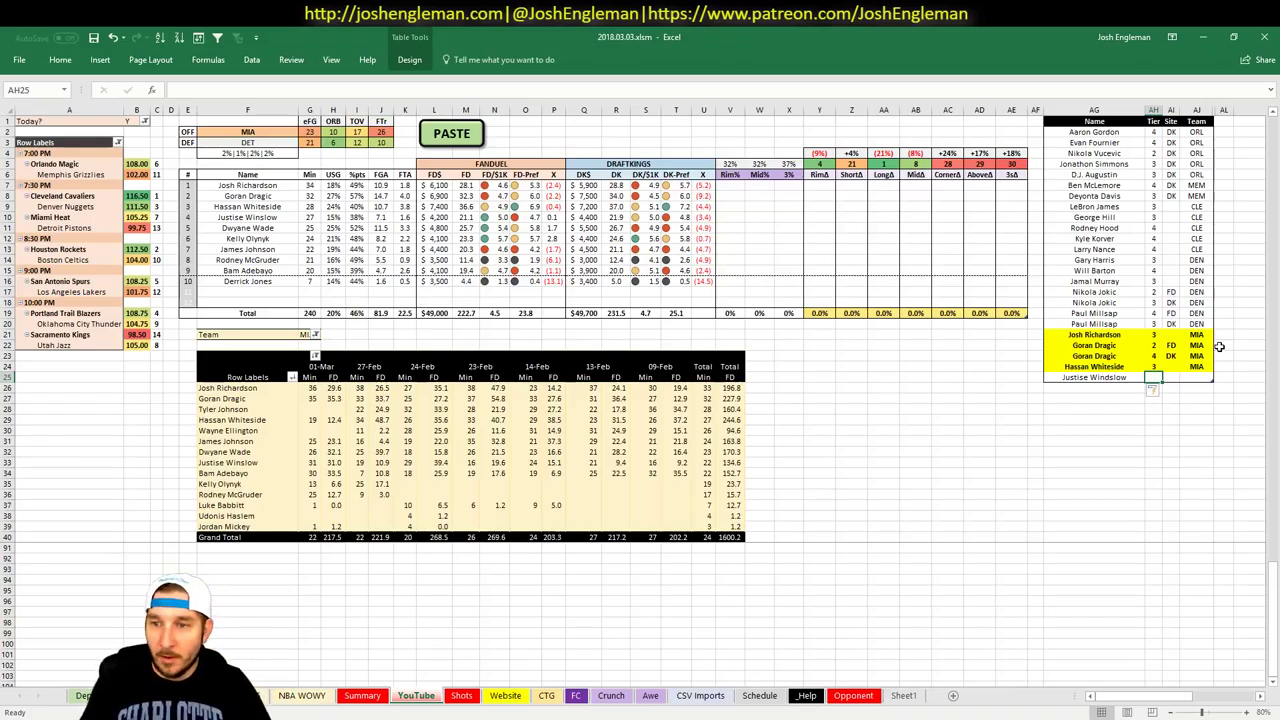
Correct the spelling of the new entry to Justise Winslow and give it tier 3
{"action": "key", "text": "Left"}
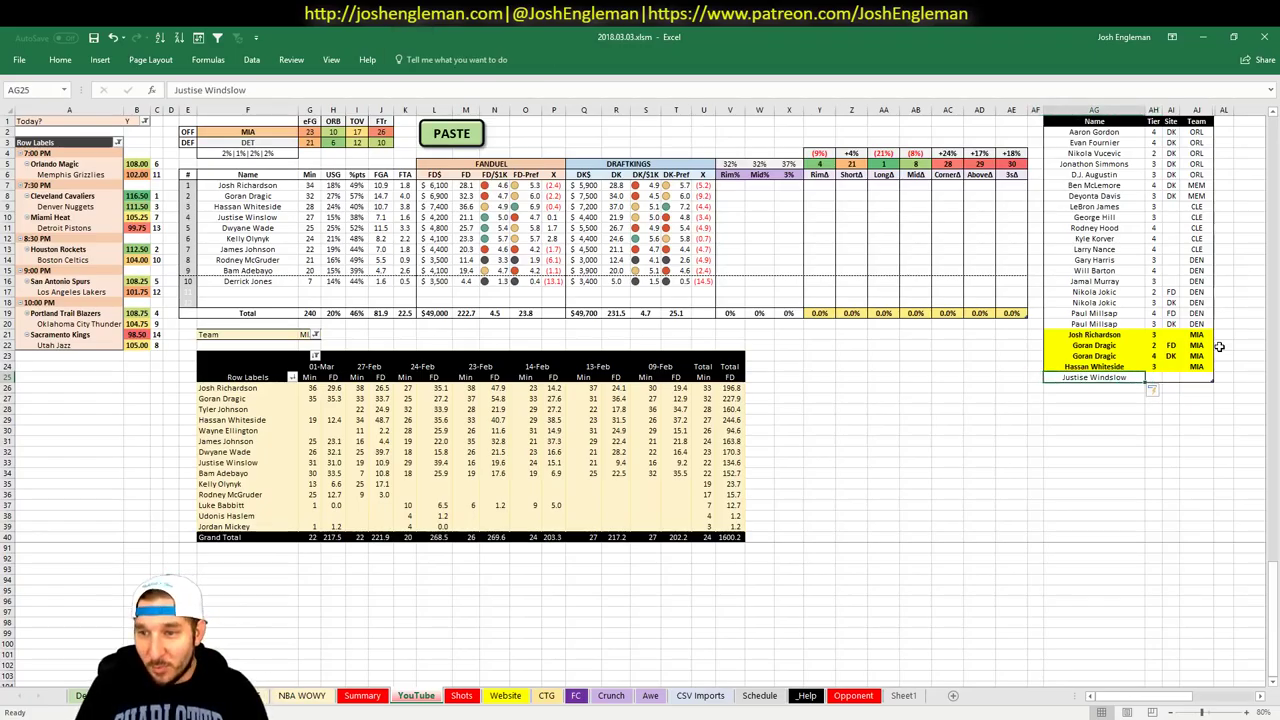
{"action": "key", "text": "F2"}
{"action": "key", "text": "Left"}
{"action": "key", "text": "Left"}
{"action": "key", "text": "Left"}
{"action": "key", "text": "BackSpace"}
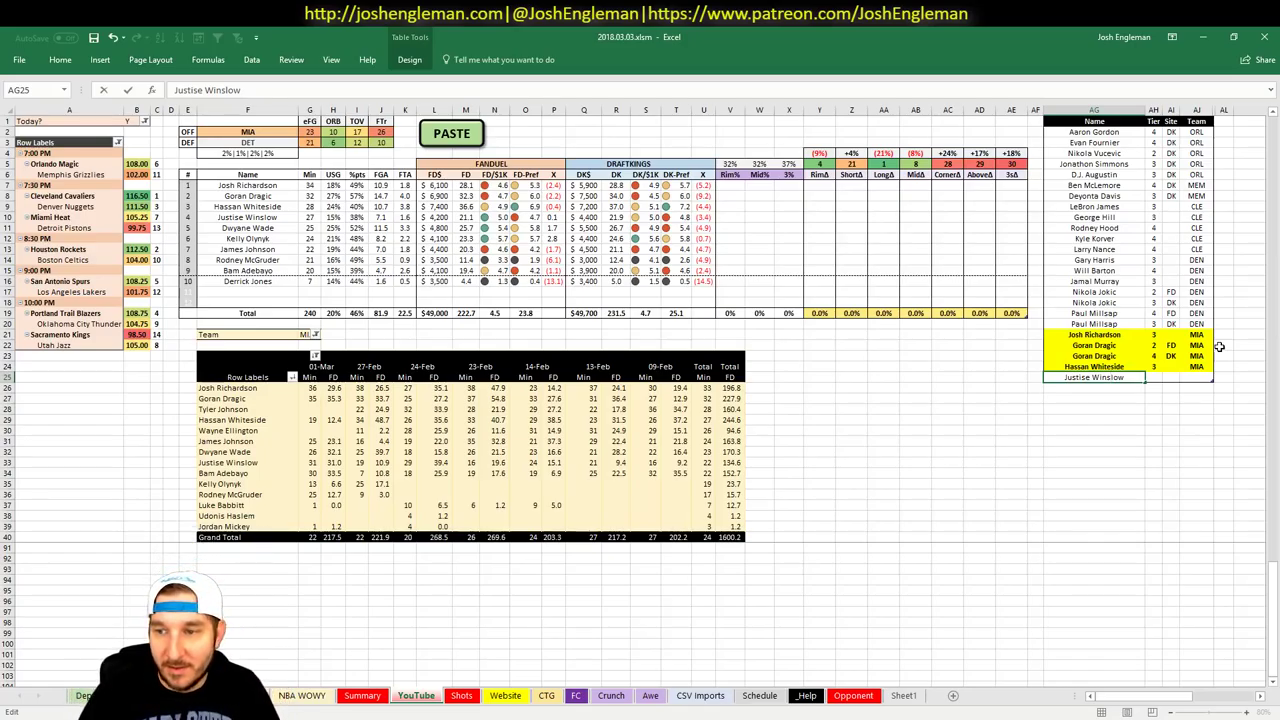
{"action": "key", "text": "Tab"}
{"action": "type", "text": "3"}
{"action": "key", "text": "Return"}
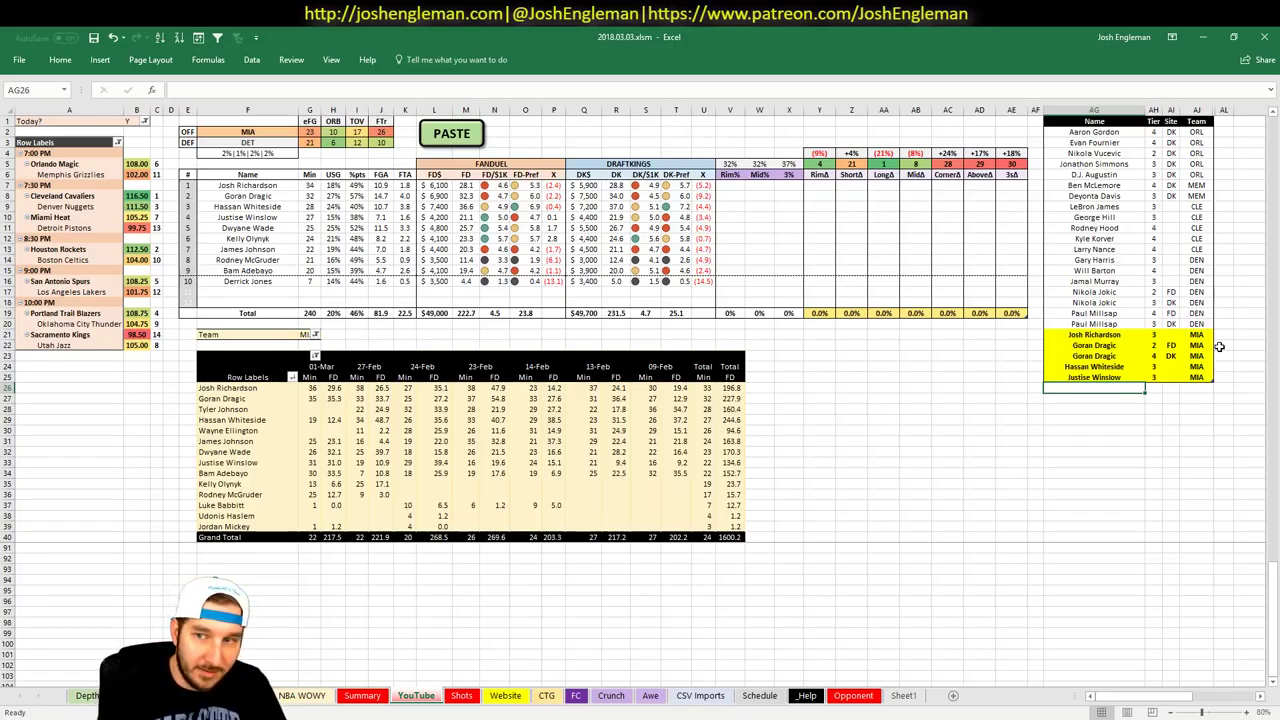
Add Dwyane Wade to the pick list below Justise Winslow with tier 3 and site FD
{"action": "type", "text": "Dwyane Wade"}
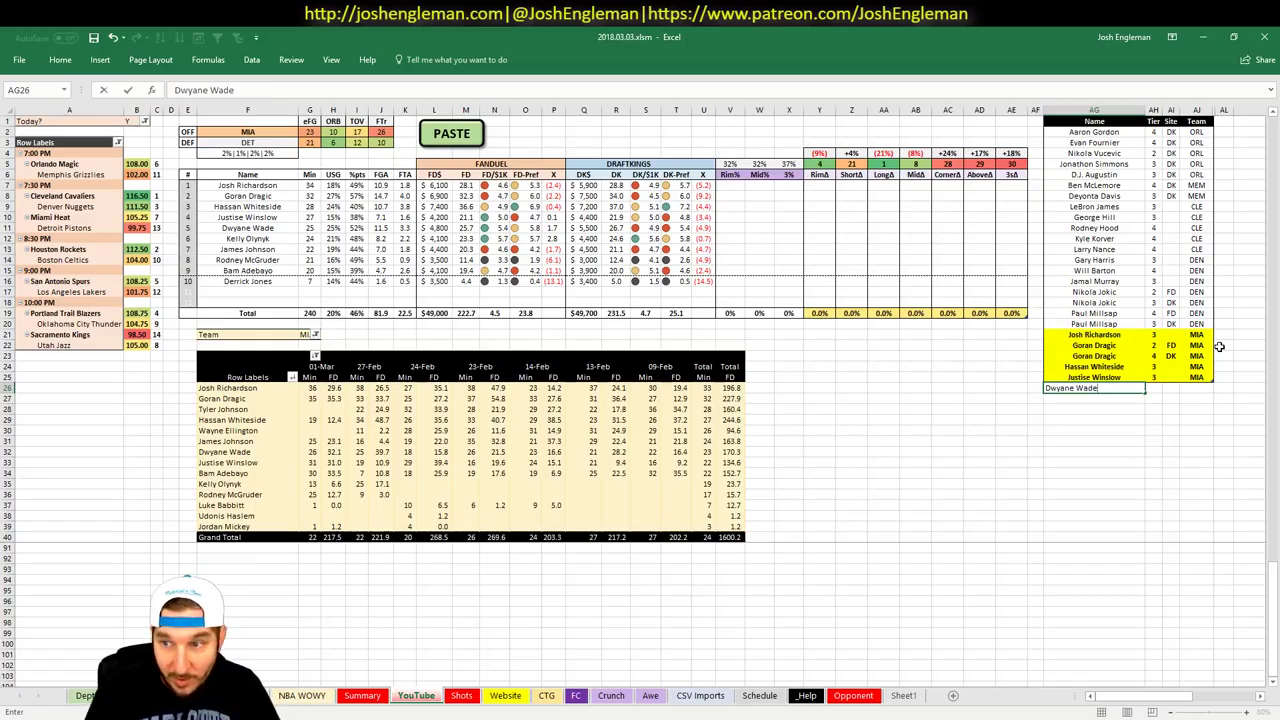
{"action": "key", "text": "Tab"}
{"action": "type", "text": "3"}
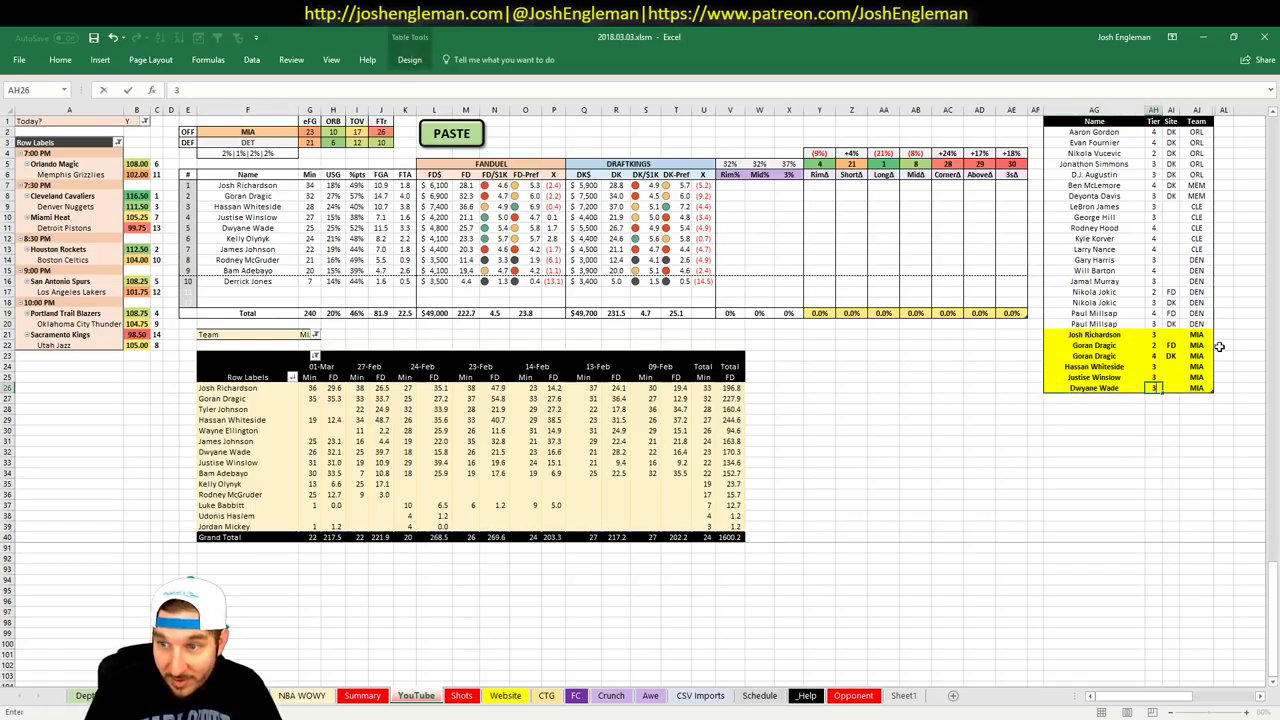
{"action": "key", "text": "Tab"}
{"action": "type", "text": "FD"}
{"action": "key", "text": "Return"}
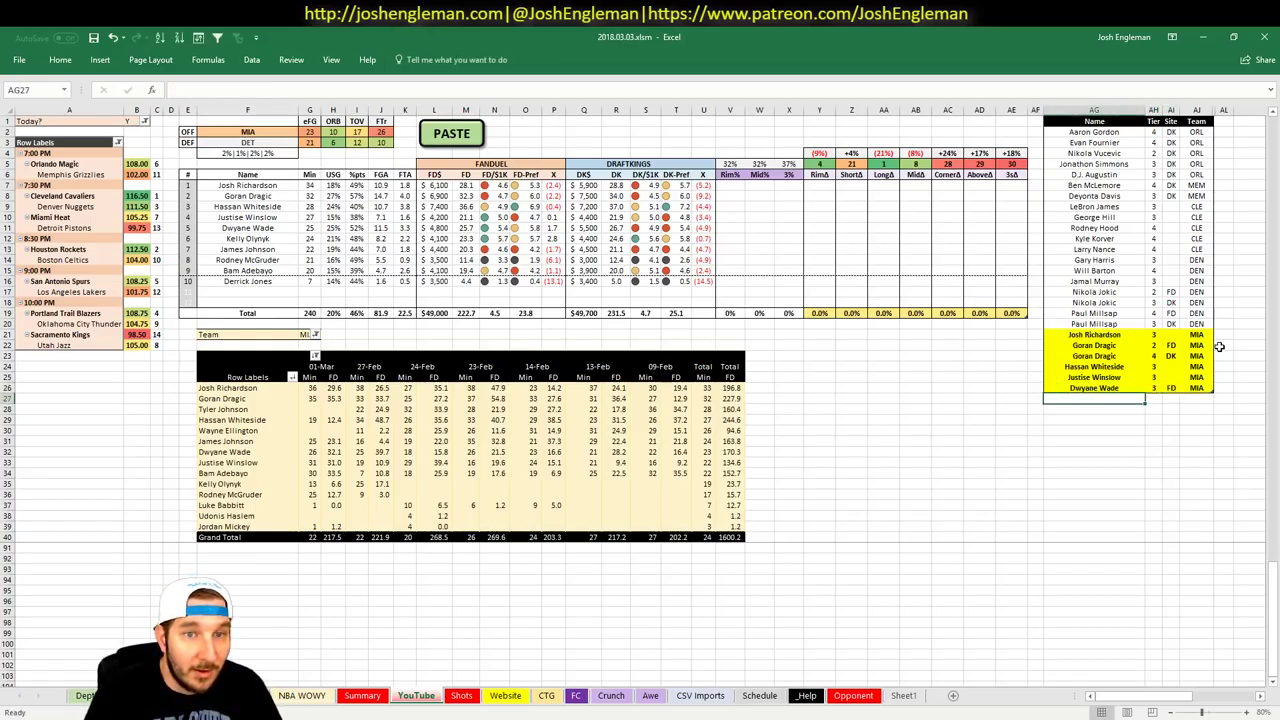
Add a second Dwyane Wade entry below the first with tier 4 and site DK
{"action": "type", "text": "Dw"}
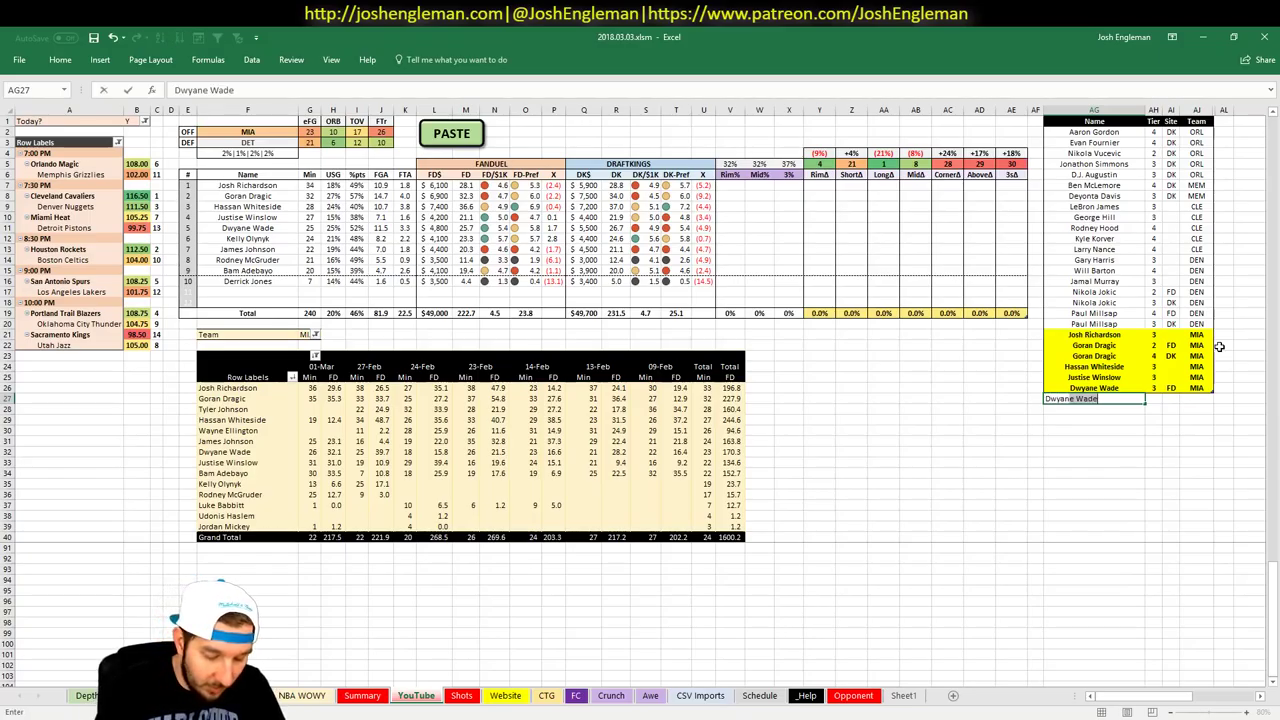
{"action": "type", "text": "yane Wade"}
{"action": "key", "text": "Tab"}
{"action": "type", "text": "4"}
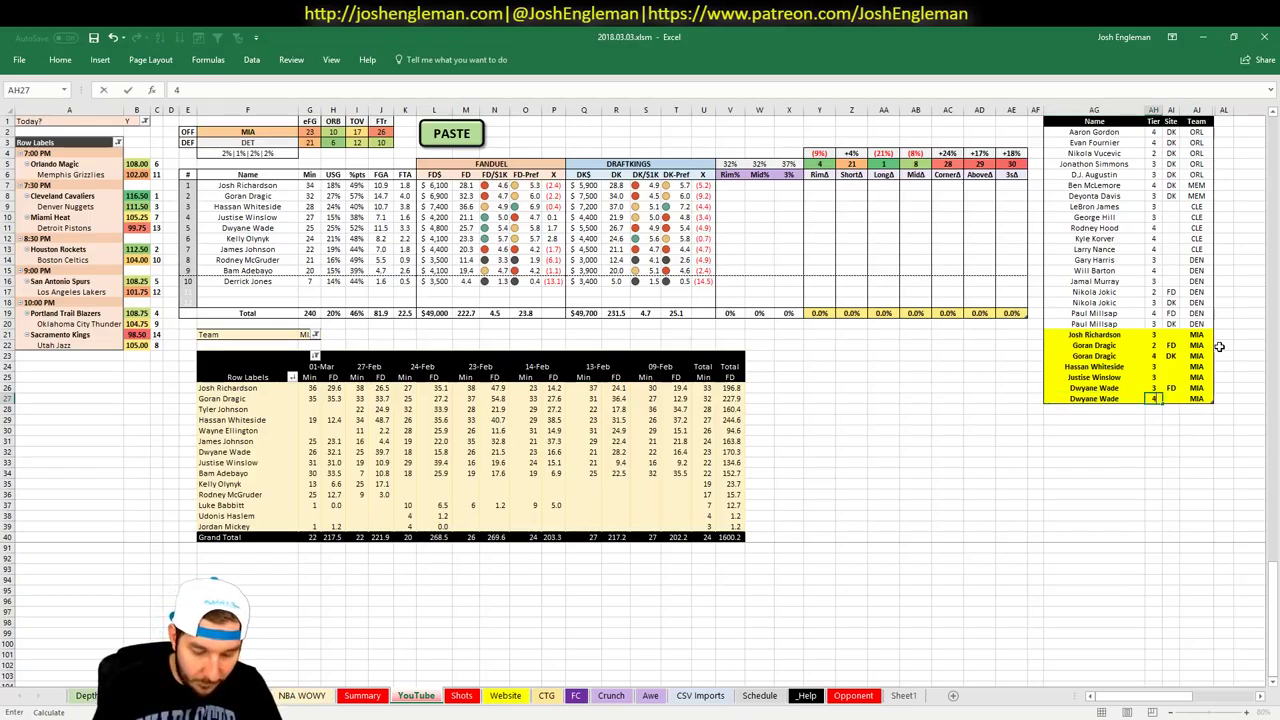
{"action": "key", "text": "Tab"}
{"action": "type", "text": "DK"}
{"action": "key", "text": "Return"}
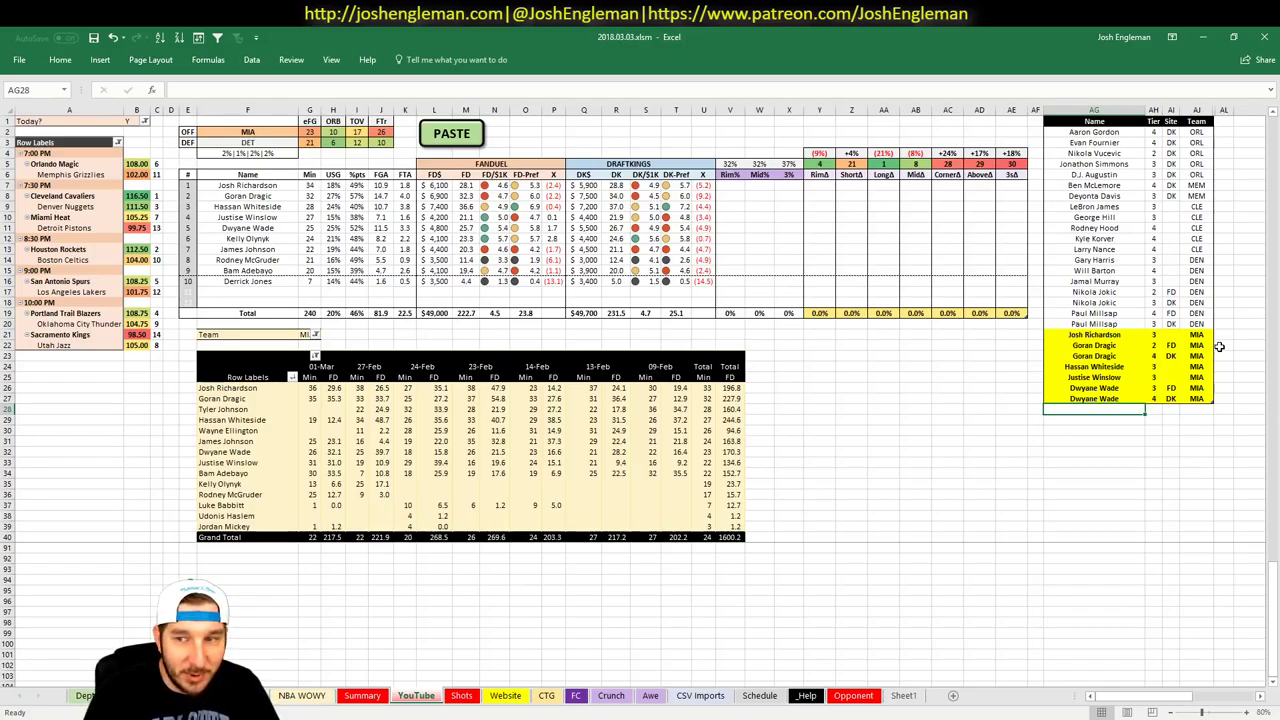
Add Kelly Olynyk to the pick list below Dwyane Wade with tier 2 and site FD
{"action": "type", "text": "Kelly O"}
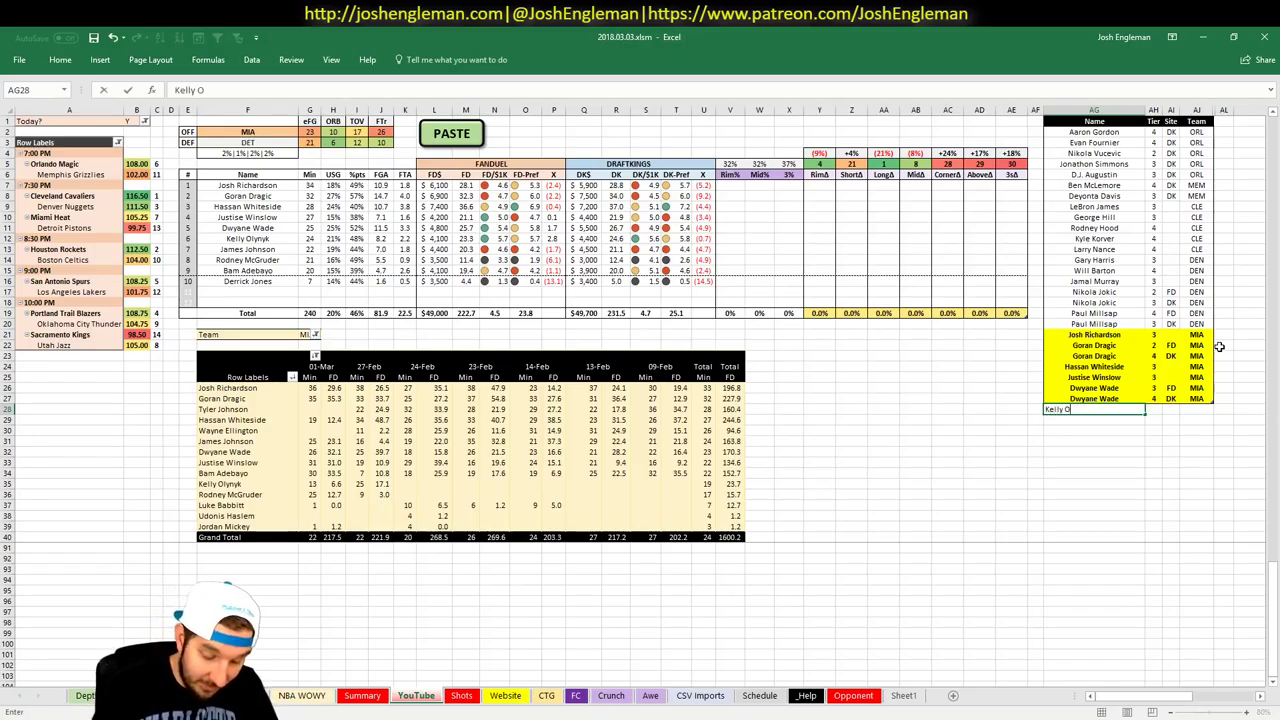
{"action": "type", "text": "lynyk"}
{"action": "key", "text": "Tab"}
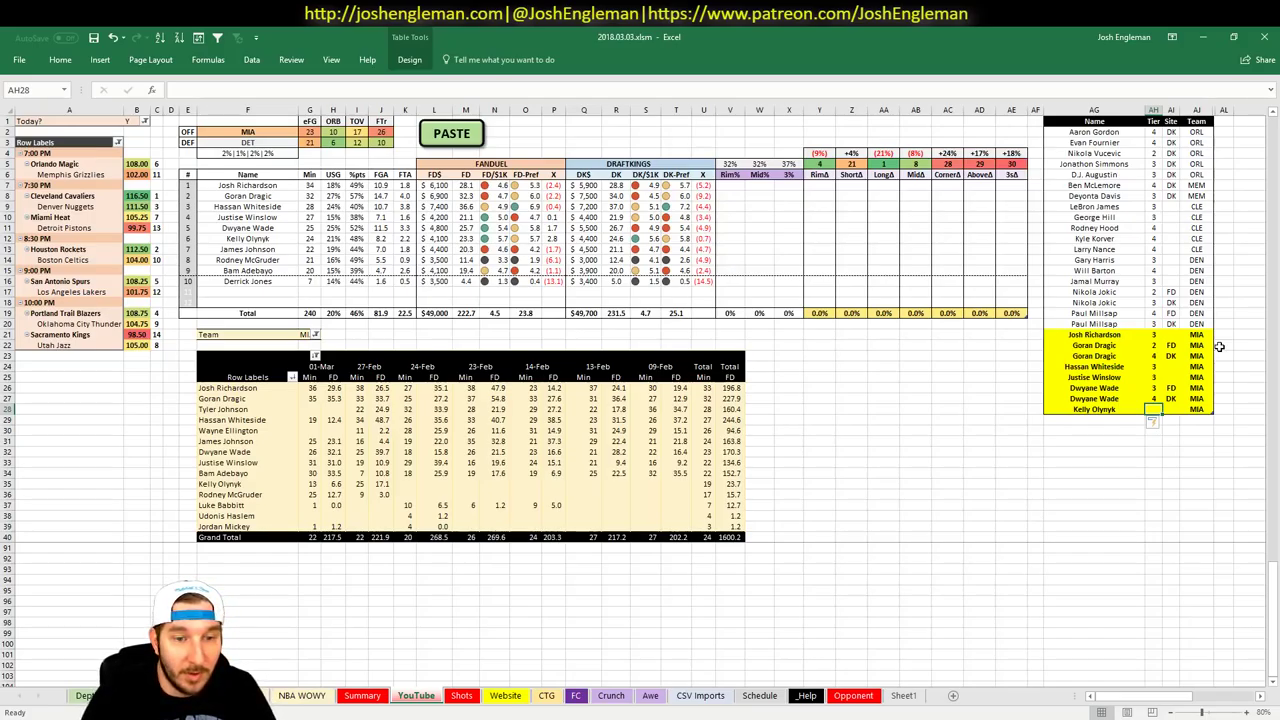
{"action": "type", "text": "2"}
{"action": "key", "text": "Return"}
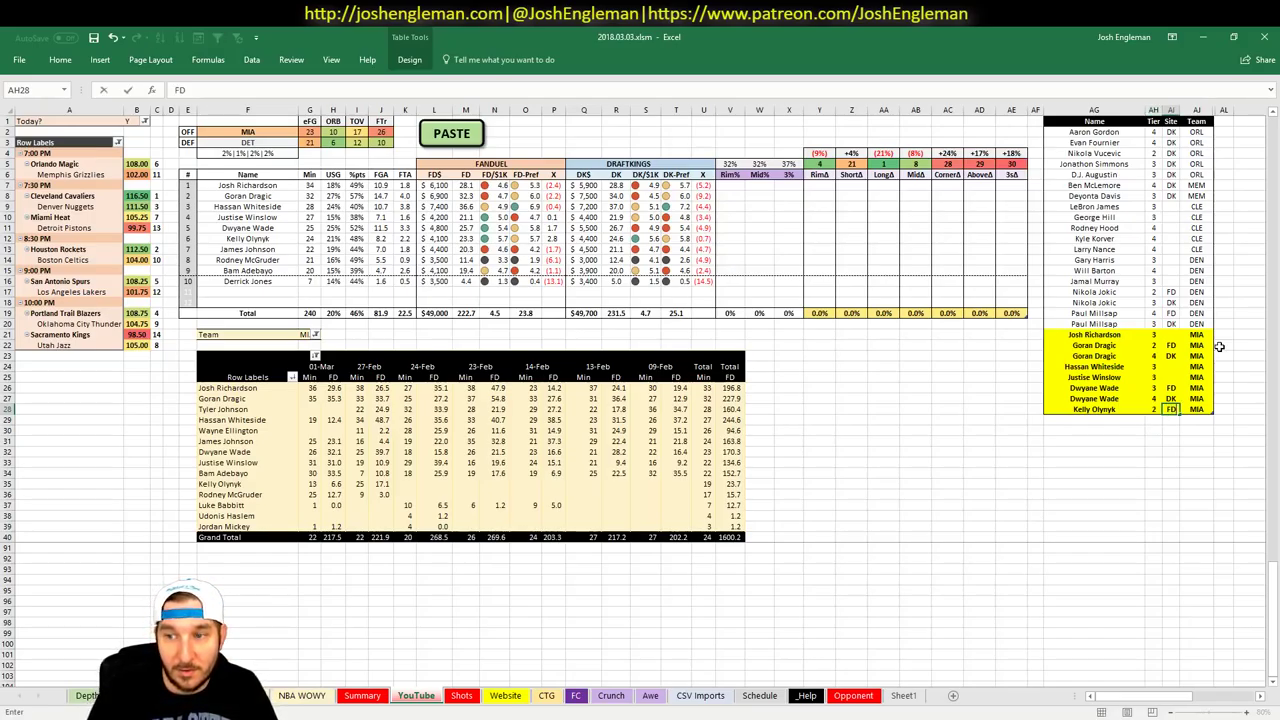
Add a second Kelly Olynyk entry below the first with tier 3 and site DK
{"action": "type", "text": "Kelly Olynyk"}
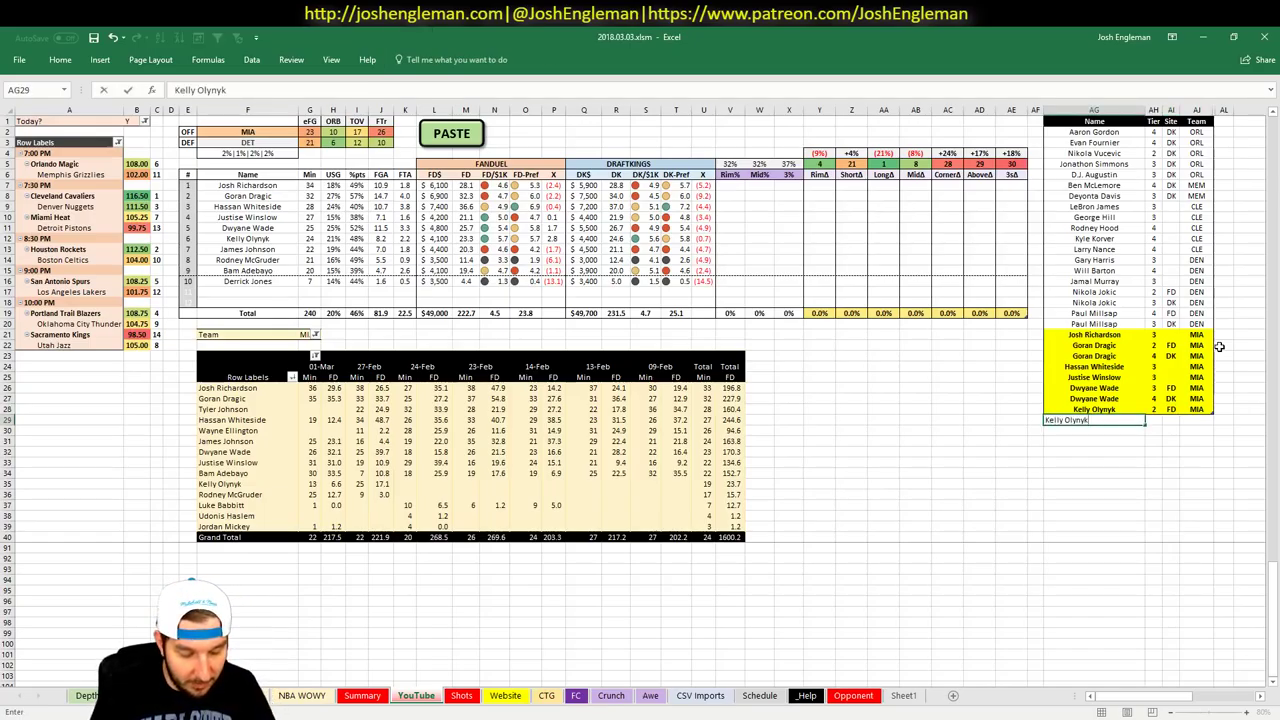
{"action": "key", "text": "Tab"}
{"action": "type", "text": "3"}
{"action": "key", "text": "Return"}
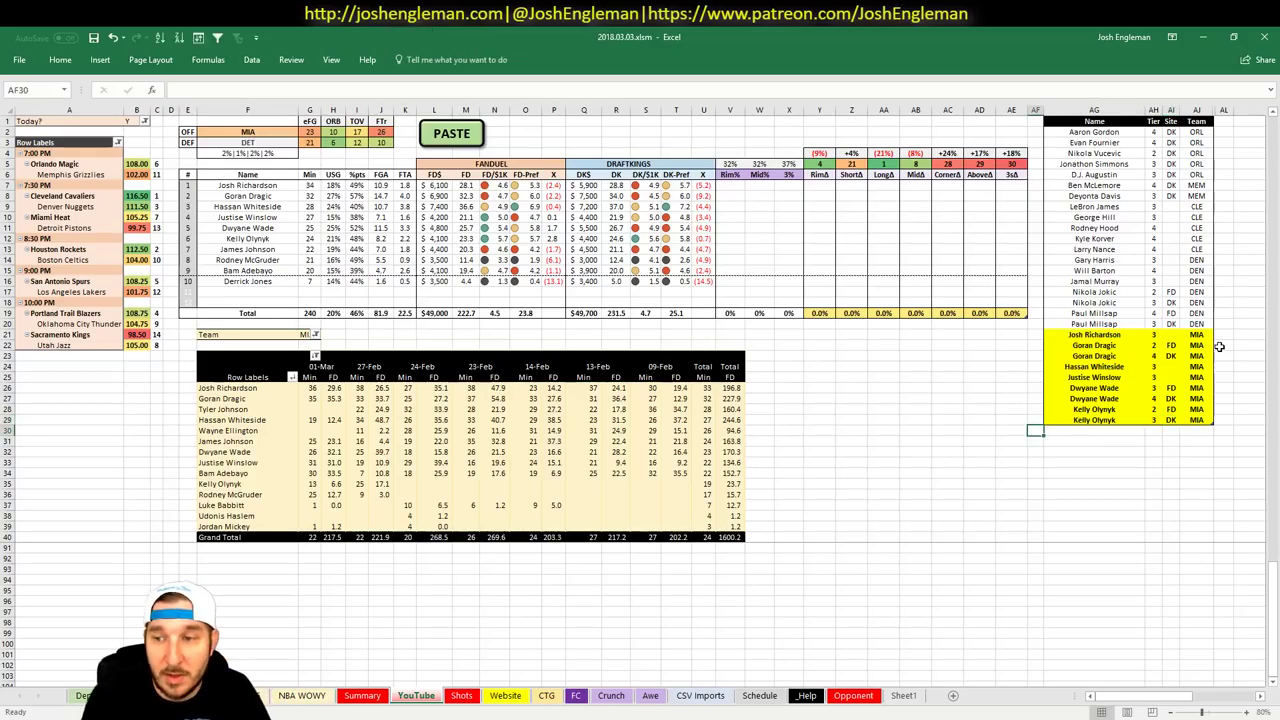
Add James Johnson to the pick list below Kelly Olynyk with tier 4
{"action": "key", "text": "Right"}
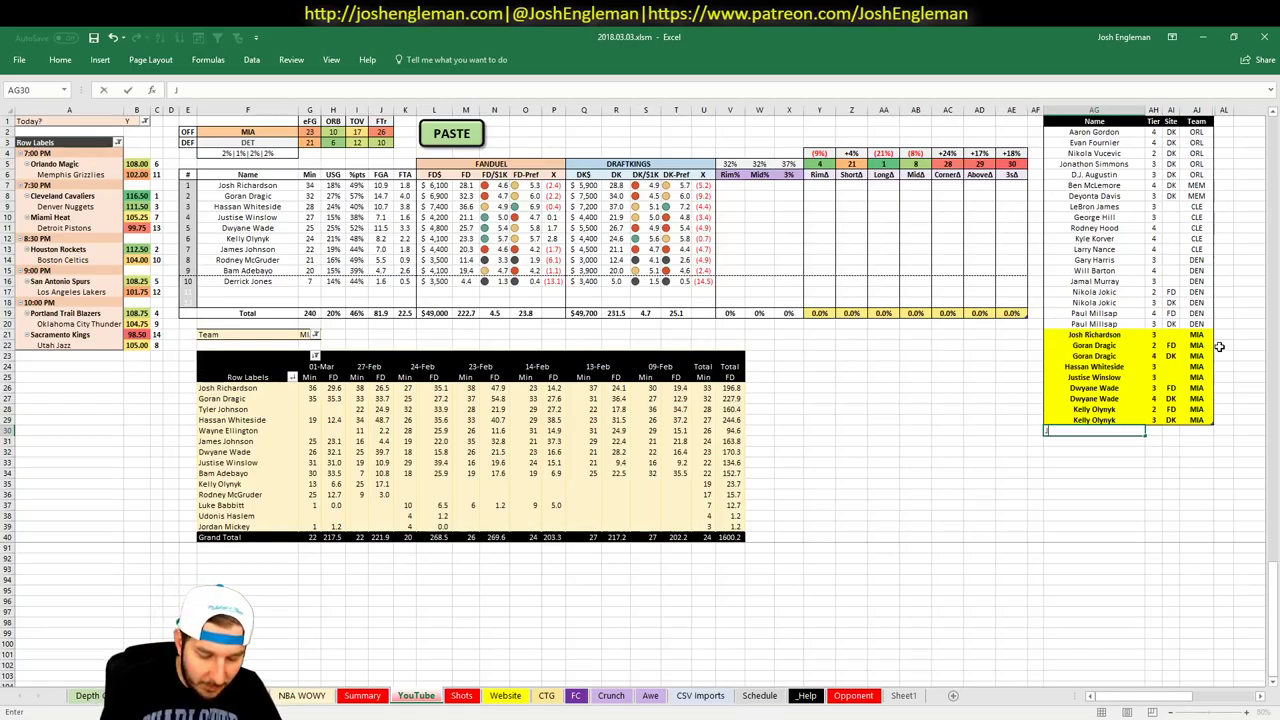
{"action": "type", "text": "James Johnson"}
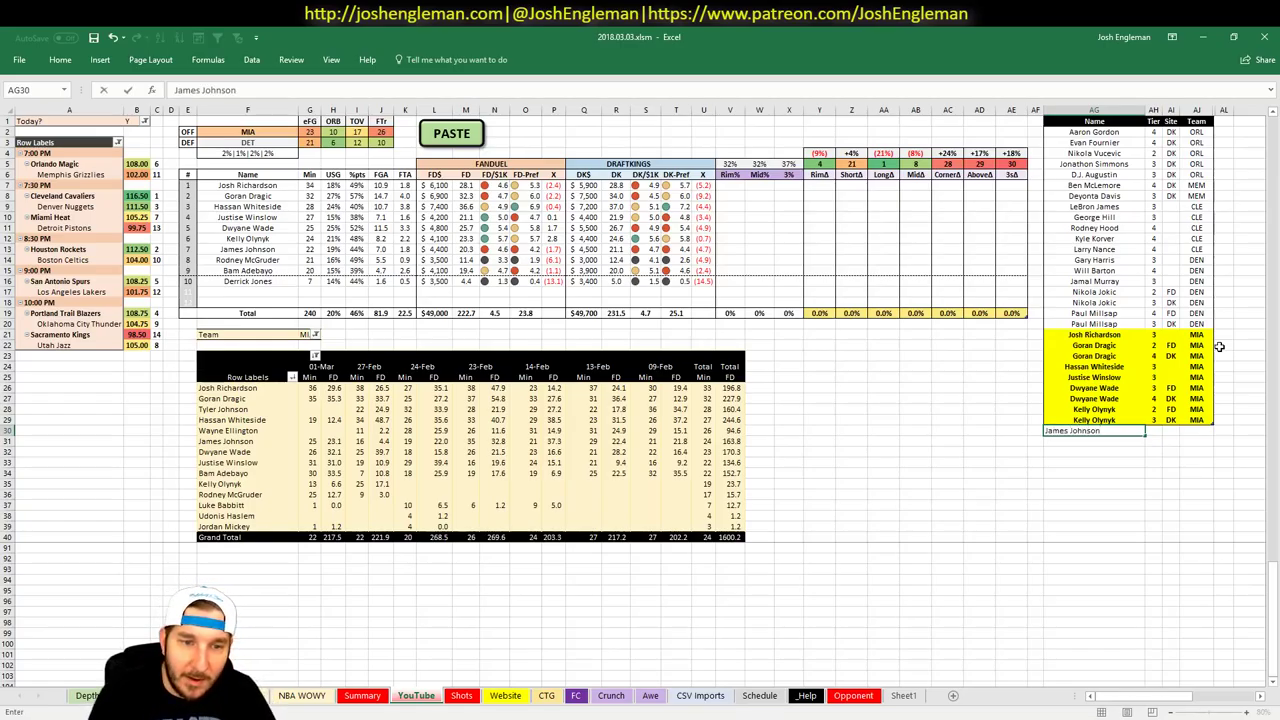
{"action": "key", "text": "Tab"}
{"action": "type", "text": "4"}
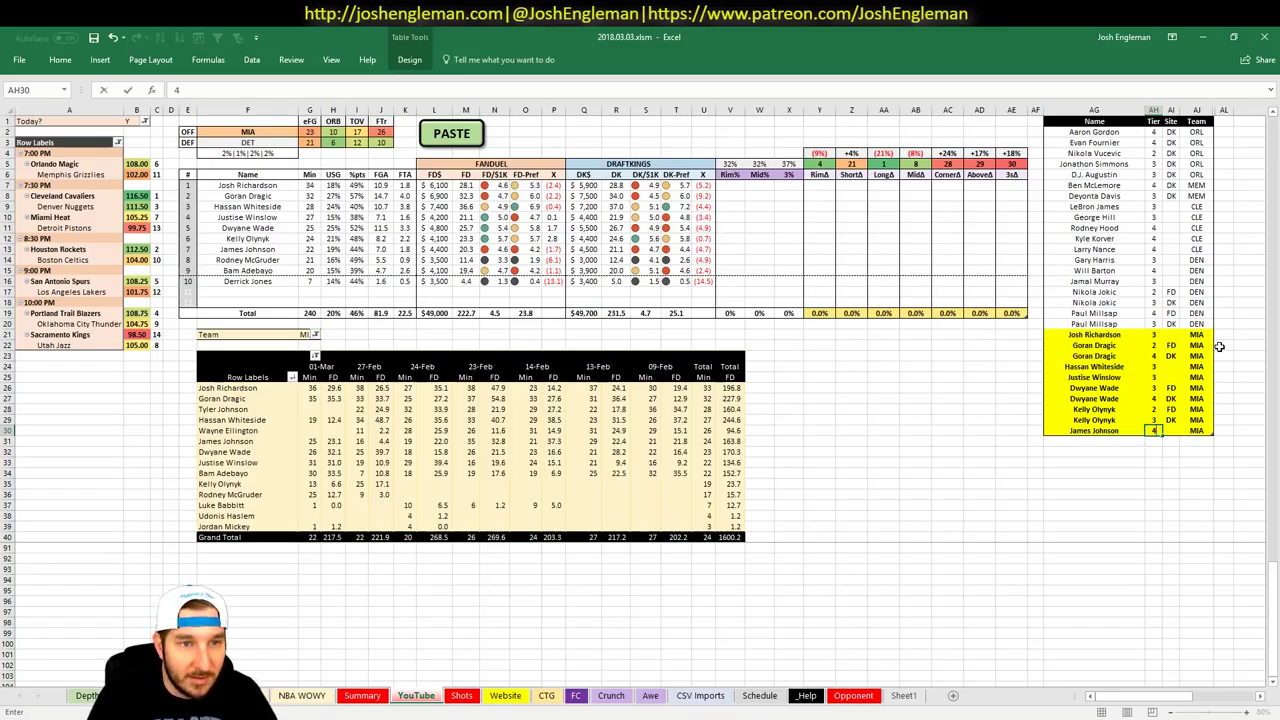
{"action": "key", "text": "Return"}
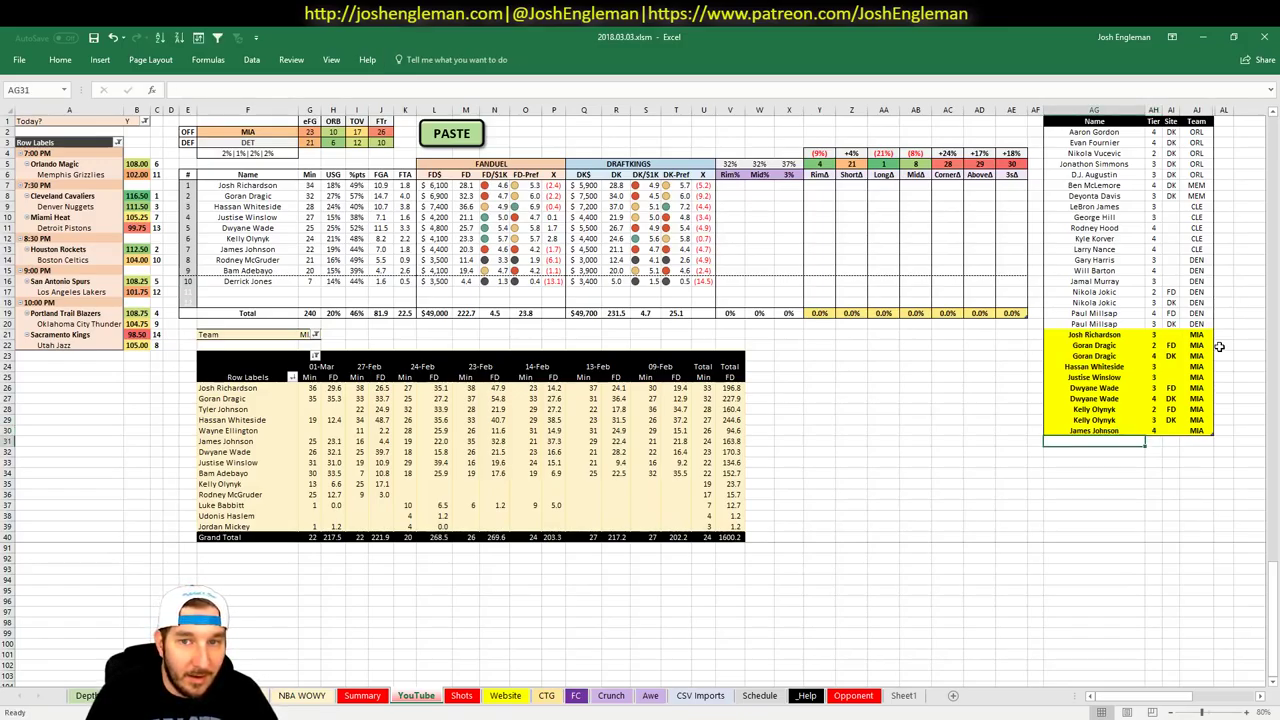
Switch the offensive team of the matchup table to HOU
{"action": "left_click", "coordinate": [334, 495]}
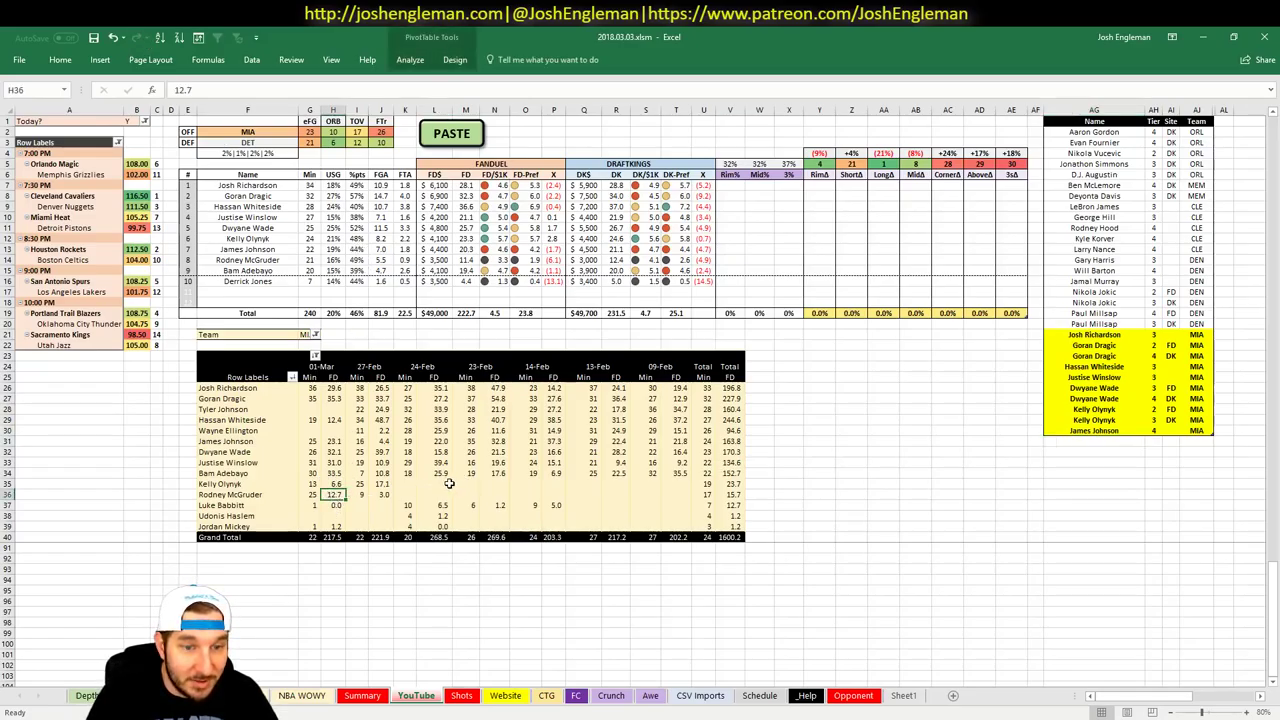
{"action": "left_click", "coordinate": [247, 142]}
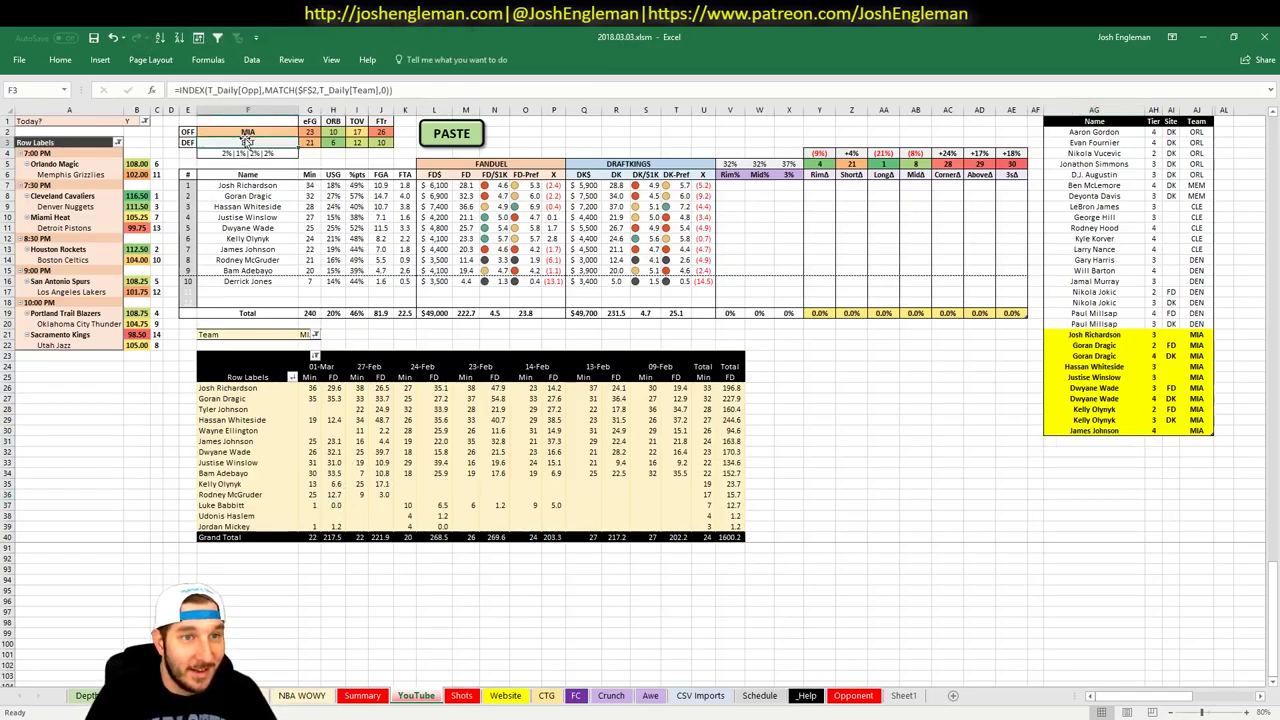
{"action": "left_click", "coordinate": [247, 132]}
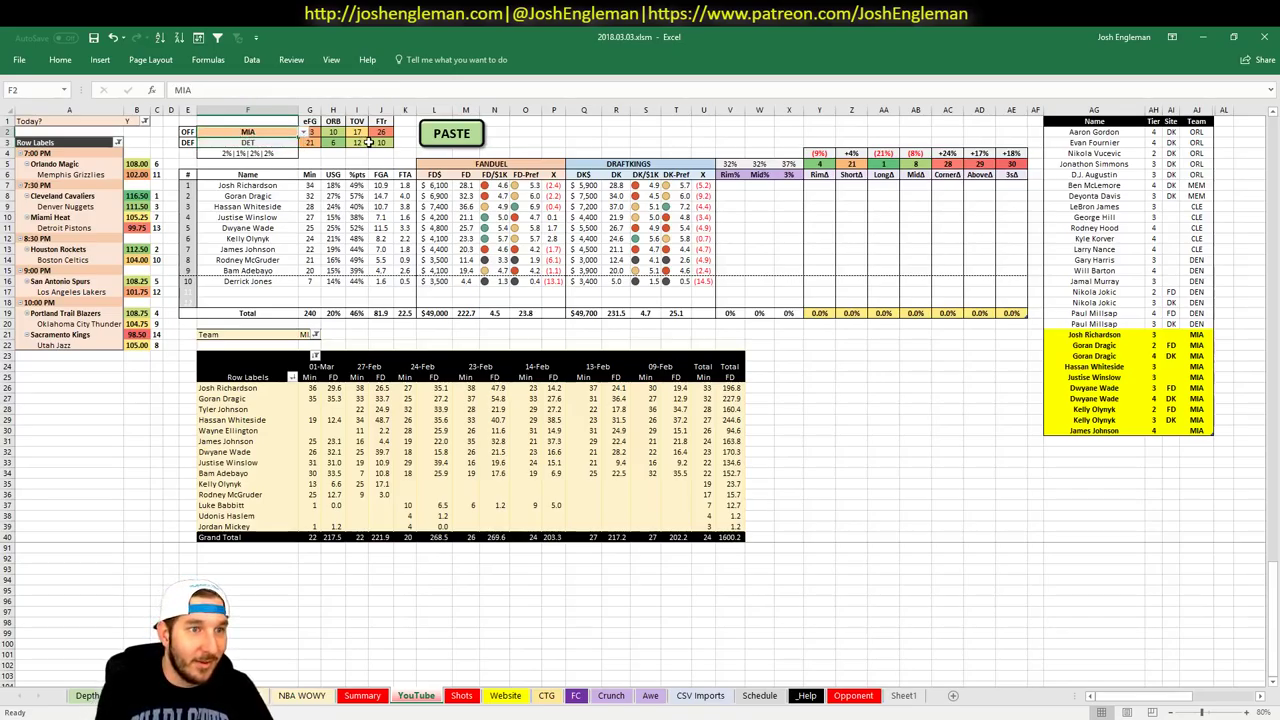
{"action": "type", "text": "HOU"}
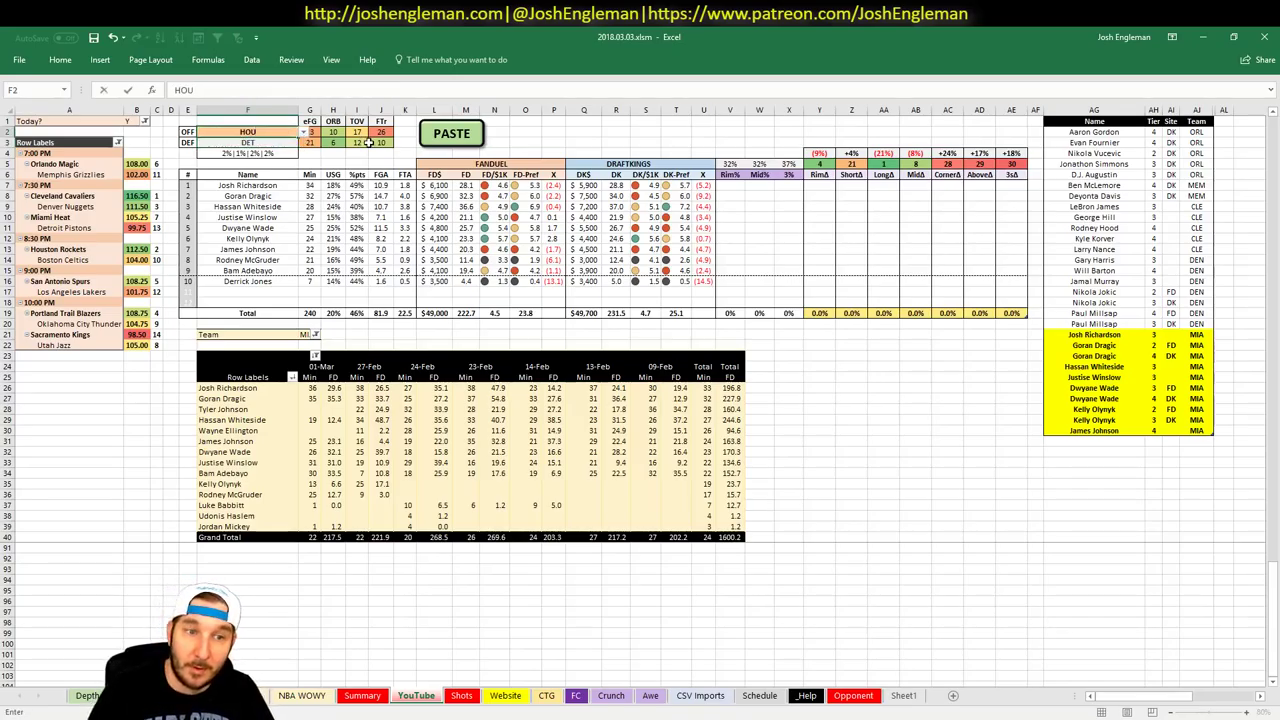
{"action": "key", "text": "Return"}
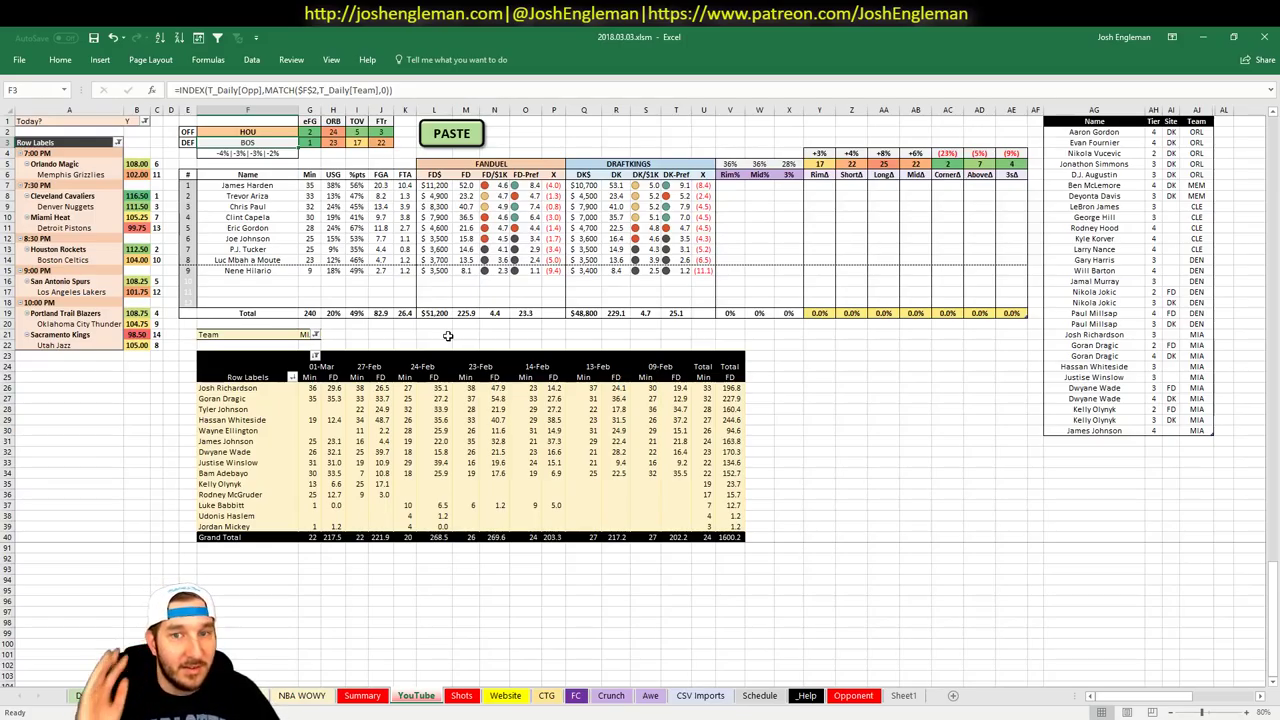
Filter the recent game log pivot table to the team HOU
{"action": "left_click", "coordinate": [1100, 470]}
{"action": "left_click", "coordinate": [1103, 441]}
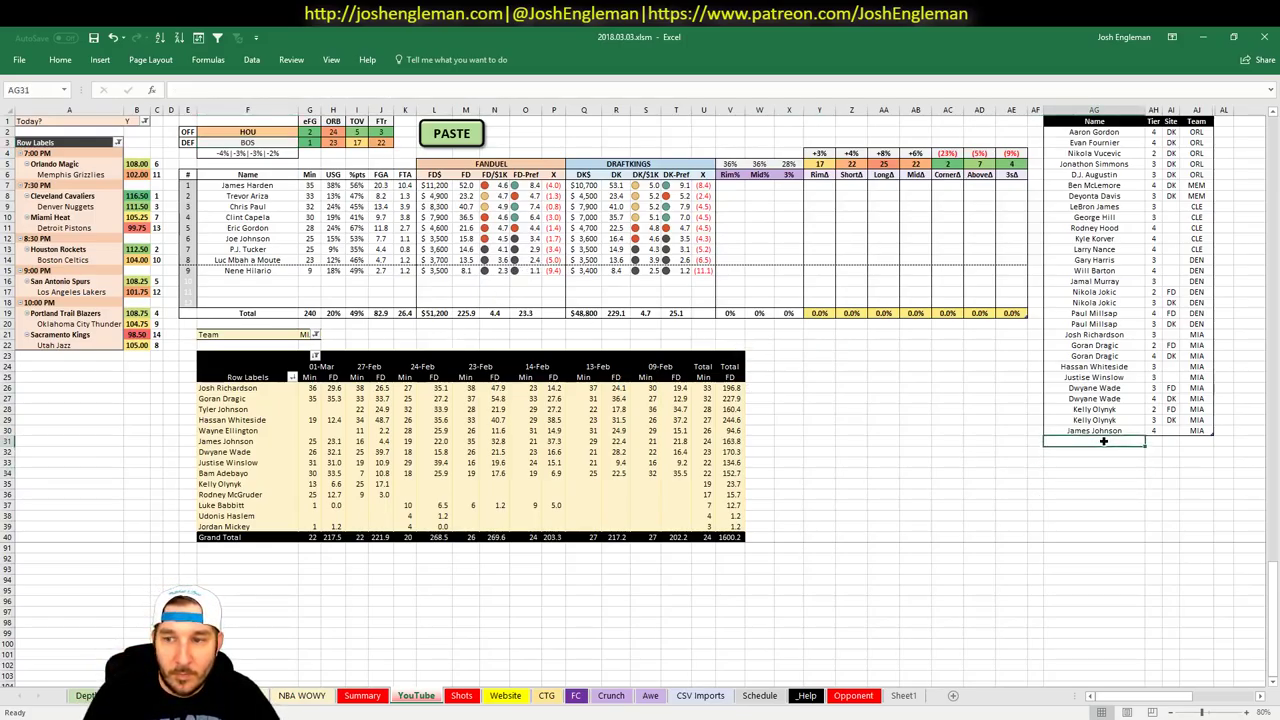
{"action": "left_click", "coordinate": [305, 335]}
{"action": "type", "text": "H"}
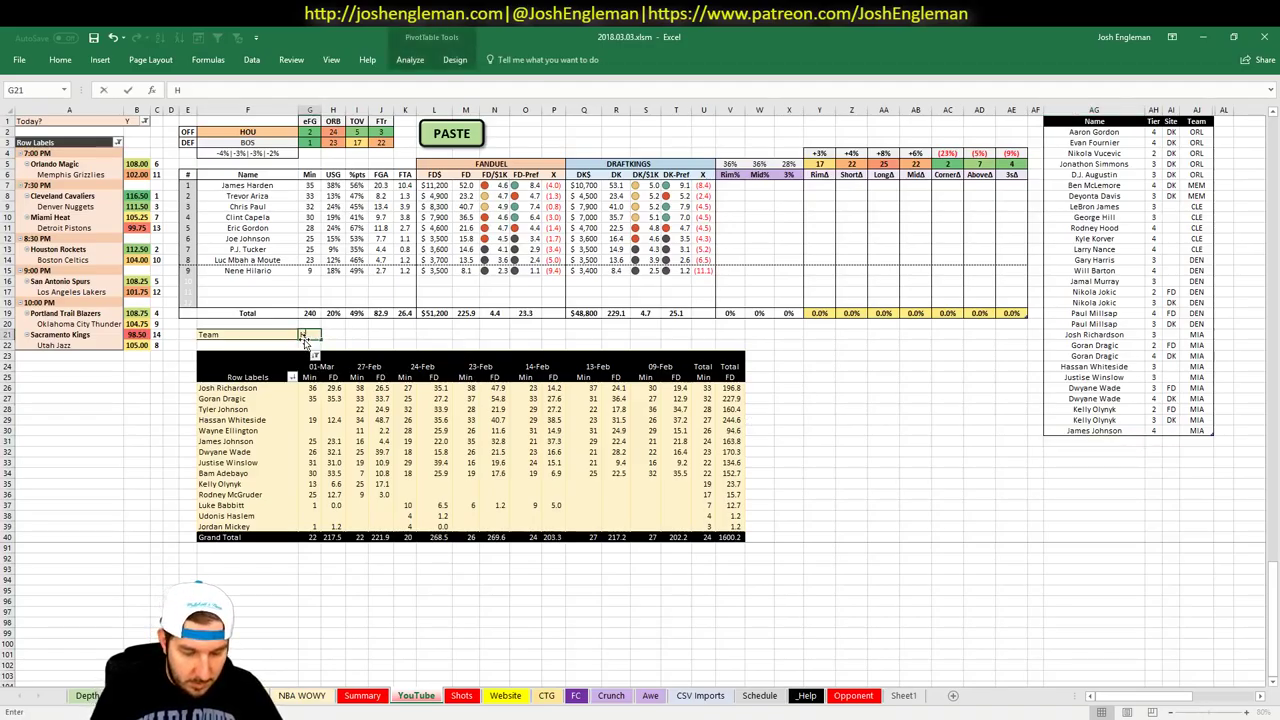
{"action": "type", "text": "OU"}
{"action": "key", "text": "Return"}
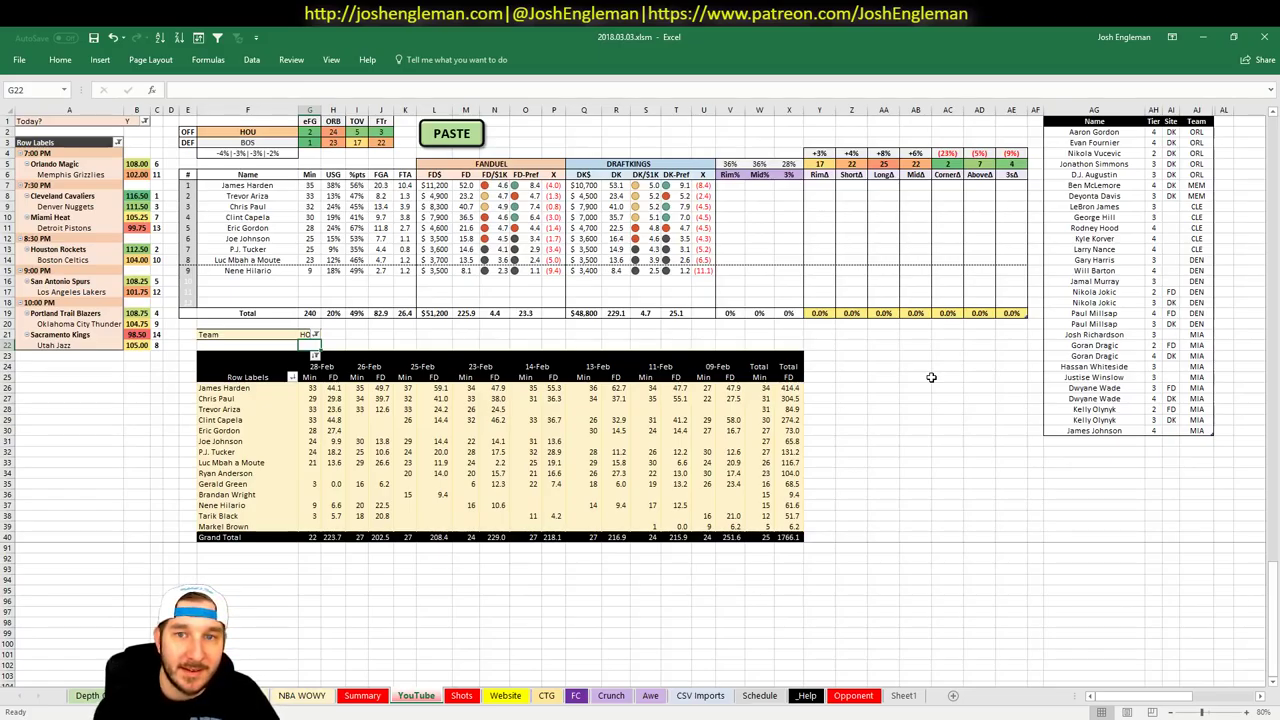
Add James Harden to the pick list below James Johnson
{"action": "left_click", "coordinate": [1100, 441]}
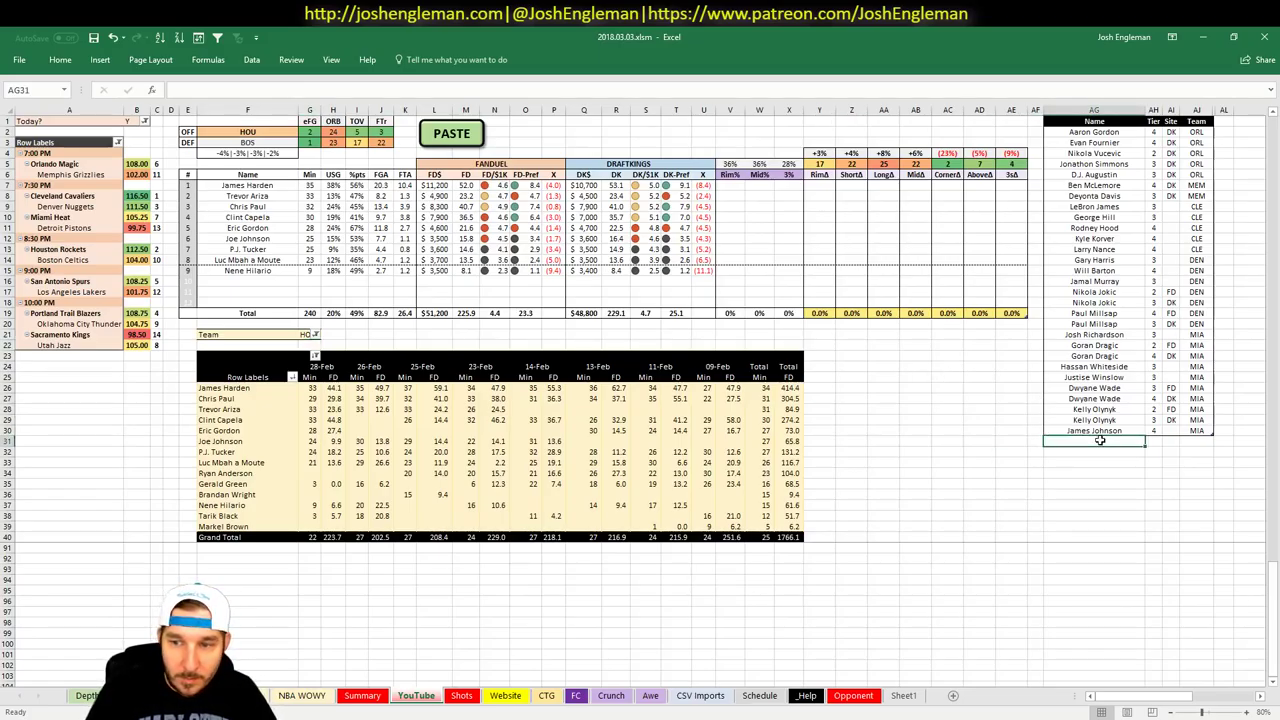
{"action": "type", "text": "James Harden"}
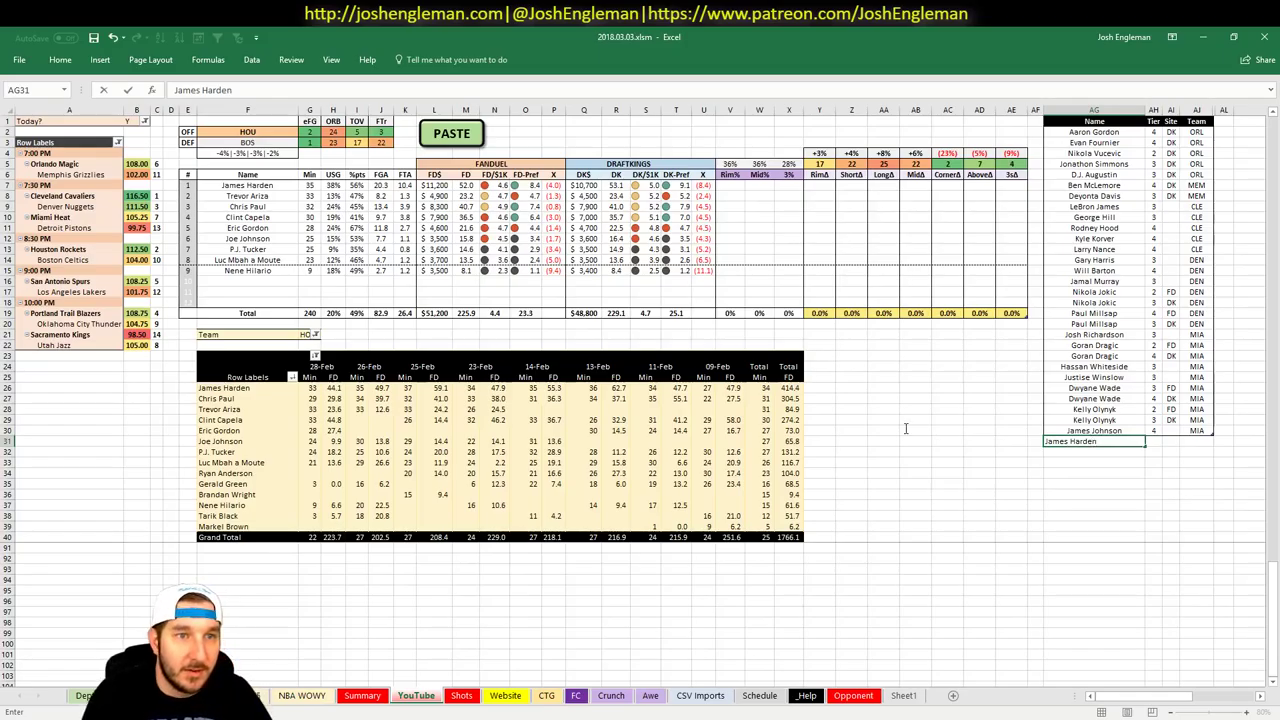
{"action": "key", "text": "Tab"}
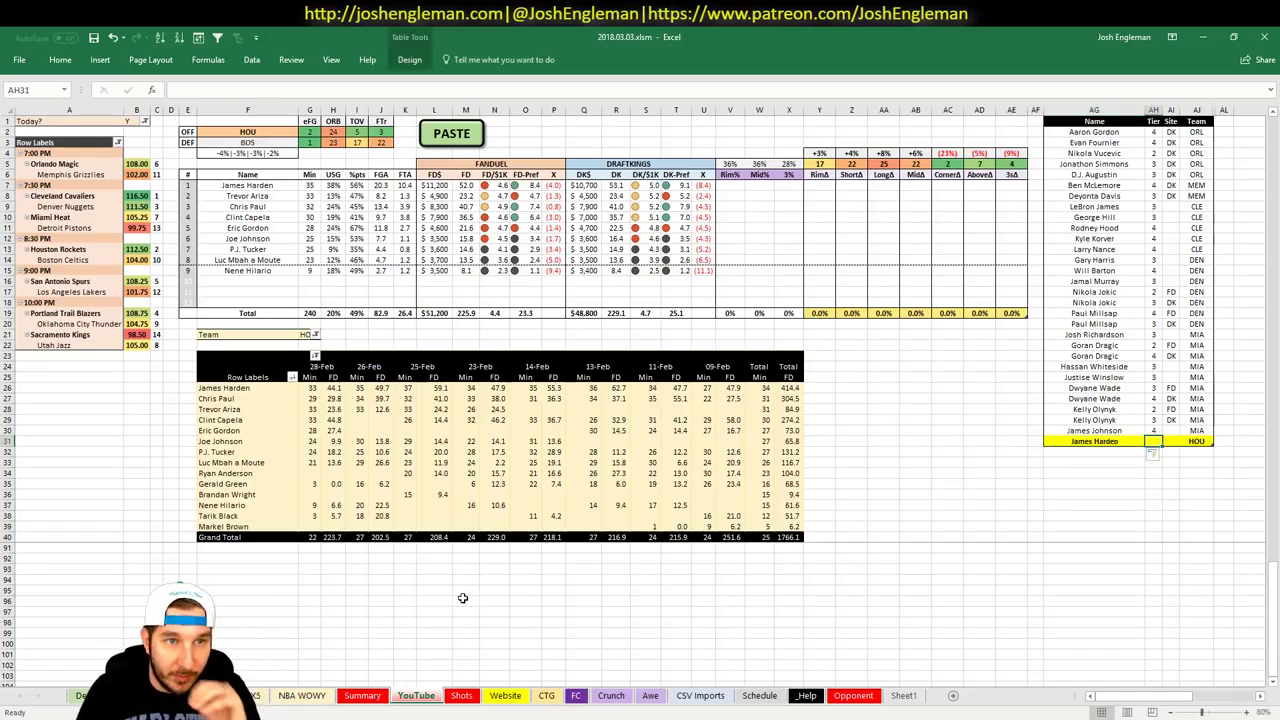
Check the player rating and Summary sheets, and give James Harden tier 3 in the YouTube sheet's pick list
{"action": "left_click", "coordinate": [300, 696]}
{"action": "scroll", "coordinate": [414, 502], "scroll_direction": "up", "scroll_amount": 3}
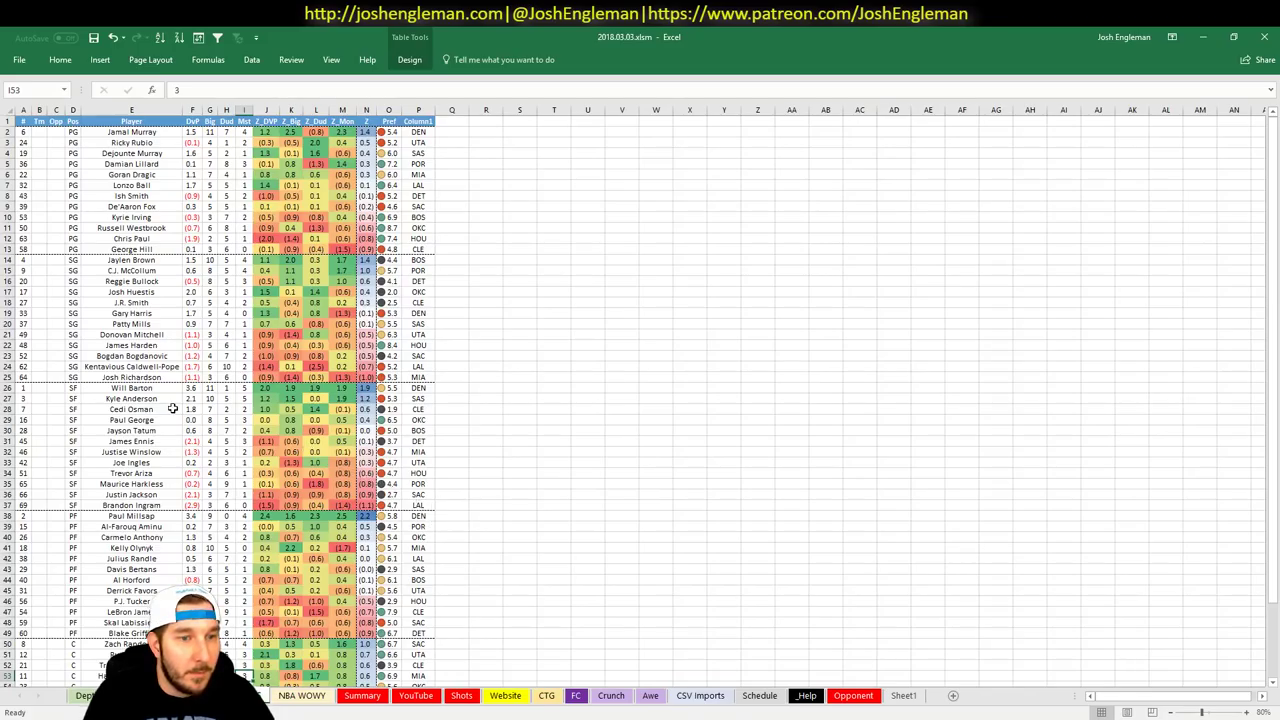
{"action": "key", "text": "ctrl+Page_Up"}
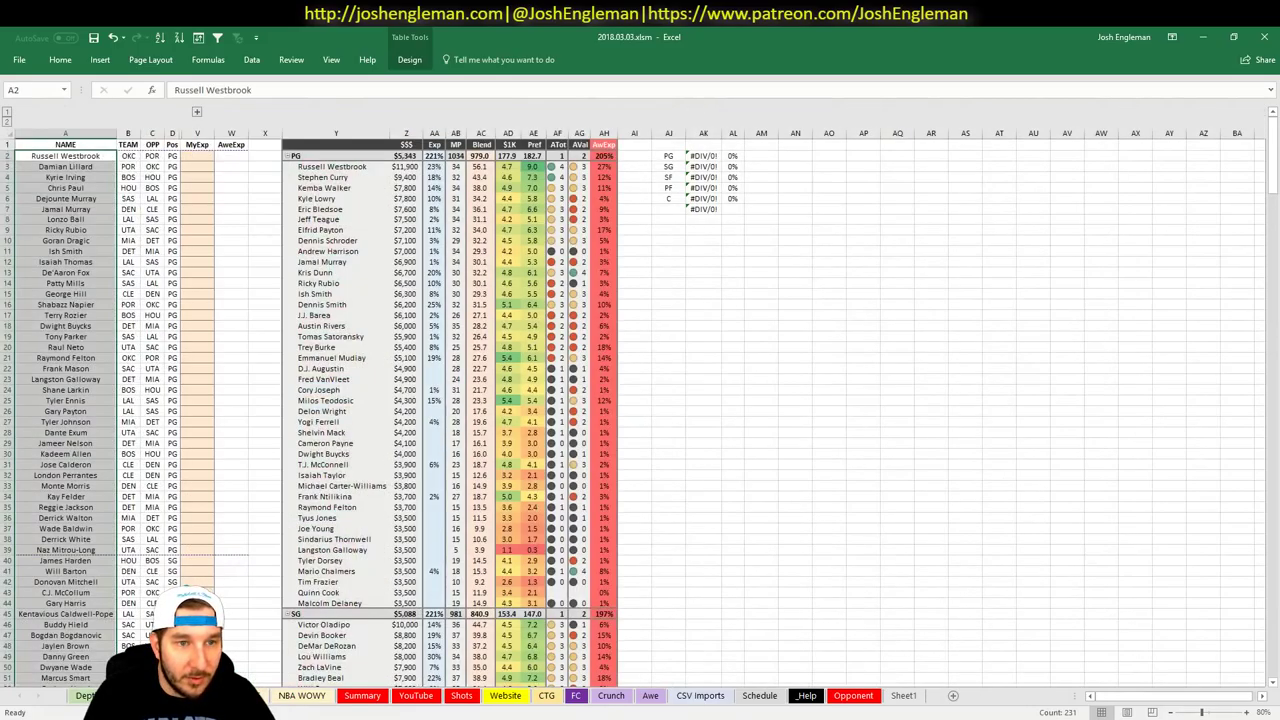
{"action": "left_click", "coordinate": [372, 697]}
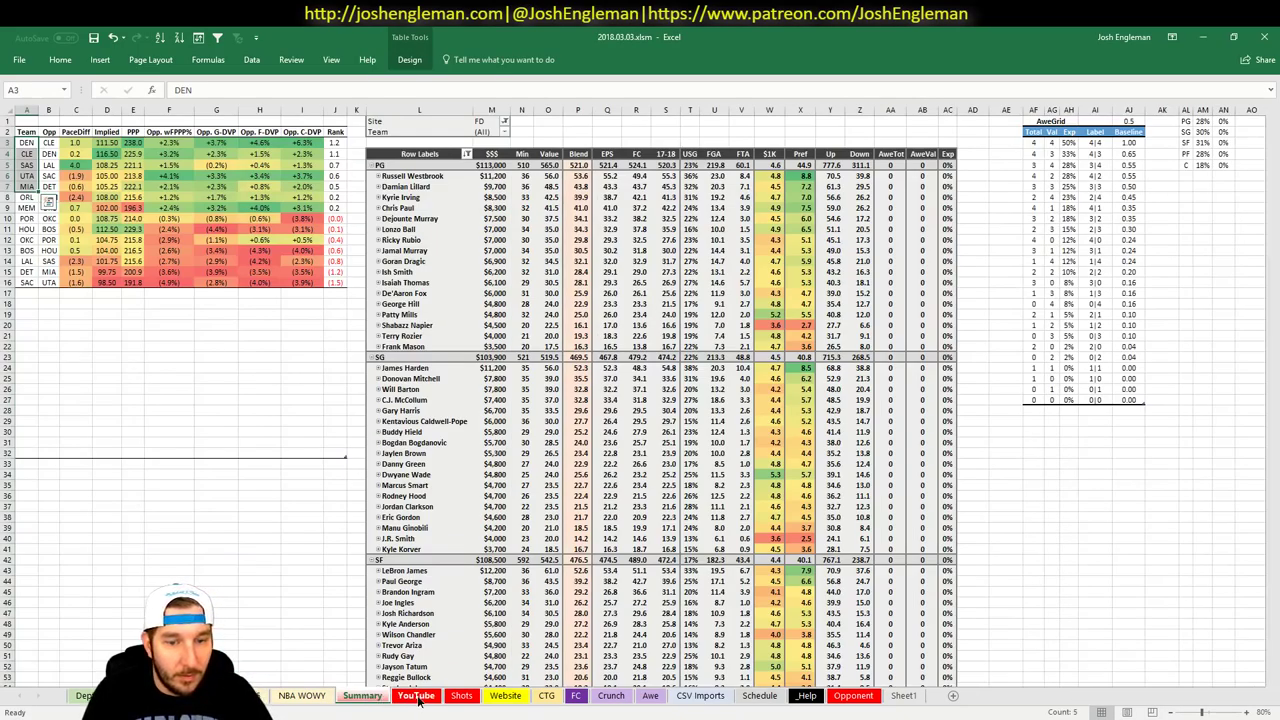
{"action": "left_click", "coordinate": [418, 697]}
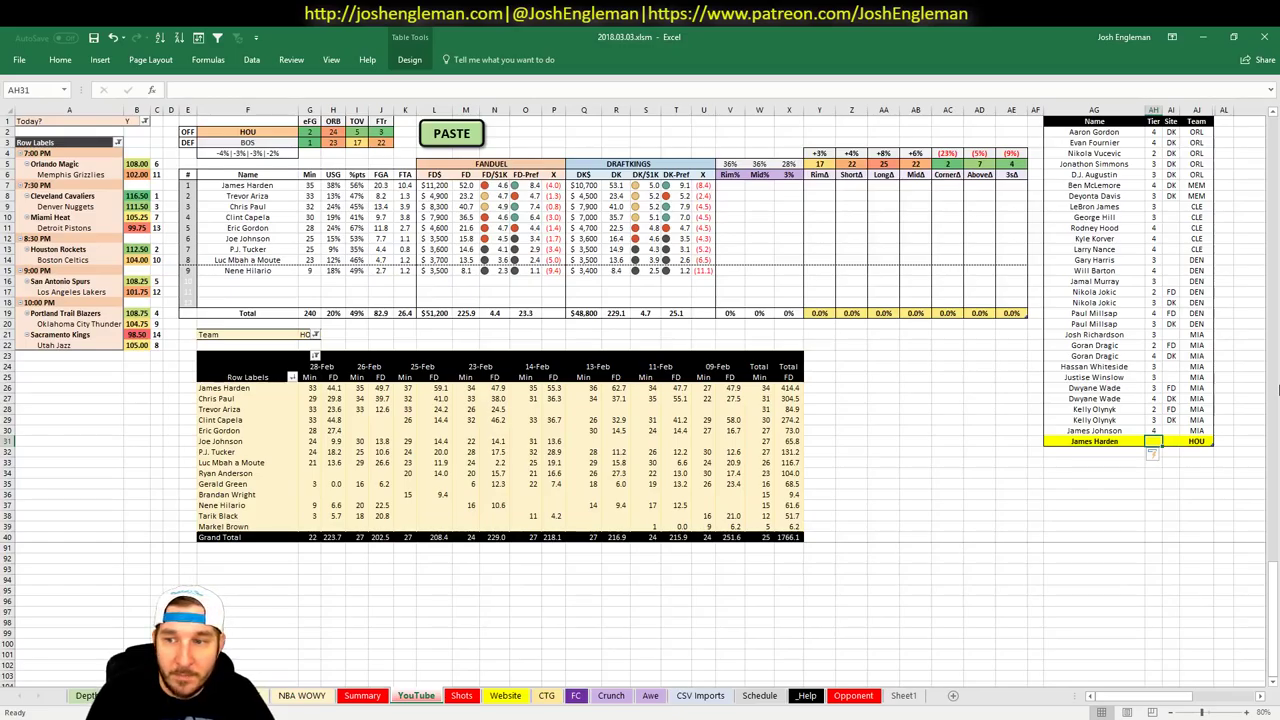
{"action": "type", "text": "3"}
{"action": "key", "text": "Return"}
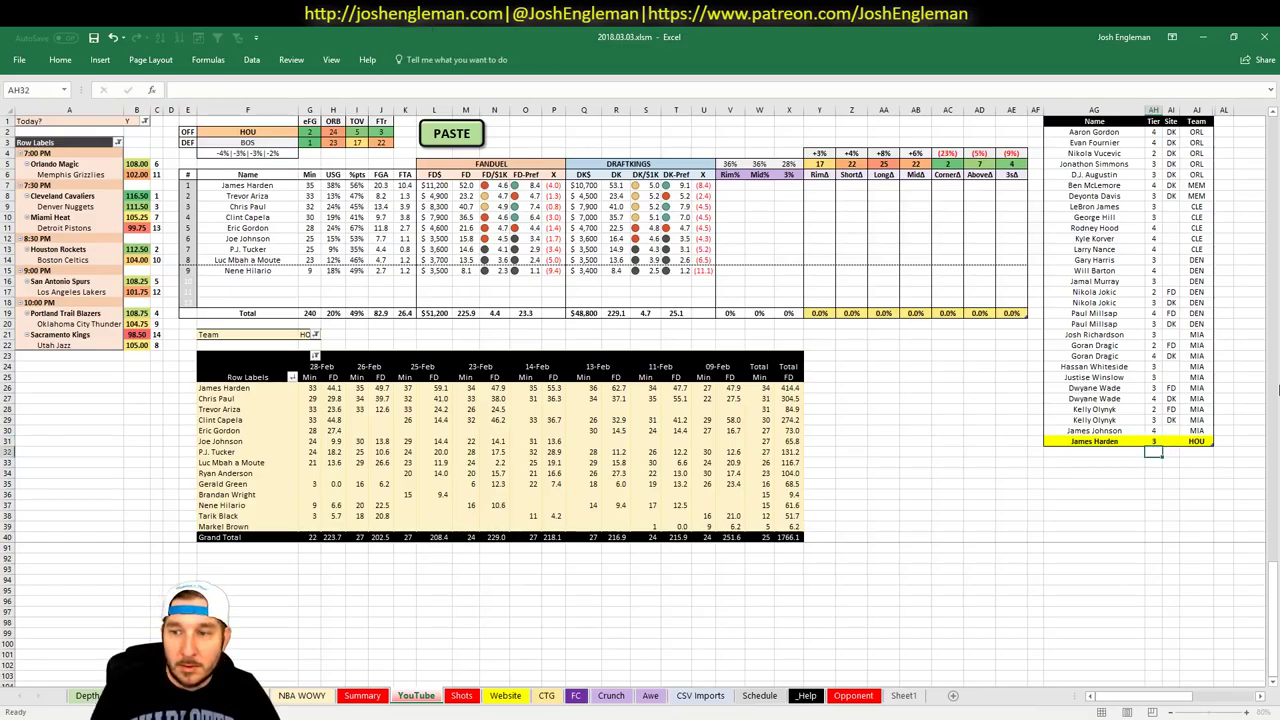
Add Trevor Ariza to the pick list below James Harden with tier 4
{"action": "left_click", "coordinate": [1142, 441]}
{"action": "key", "text": "Return"}
{"action": "type", "text": "Trevor"}
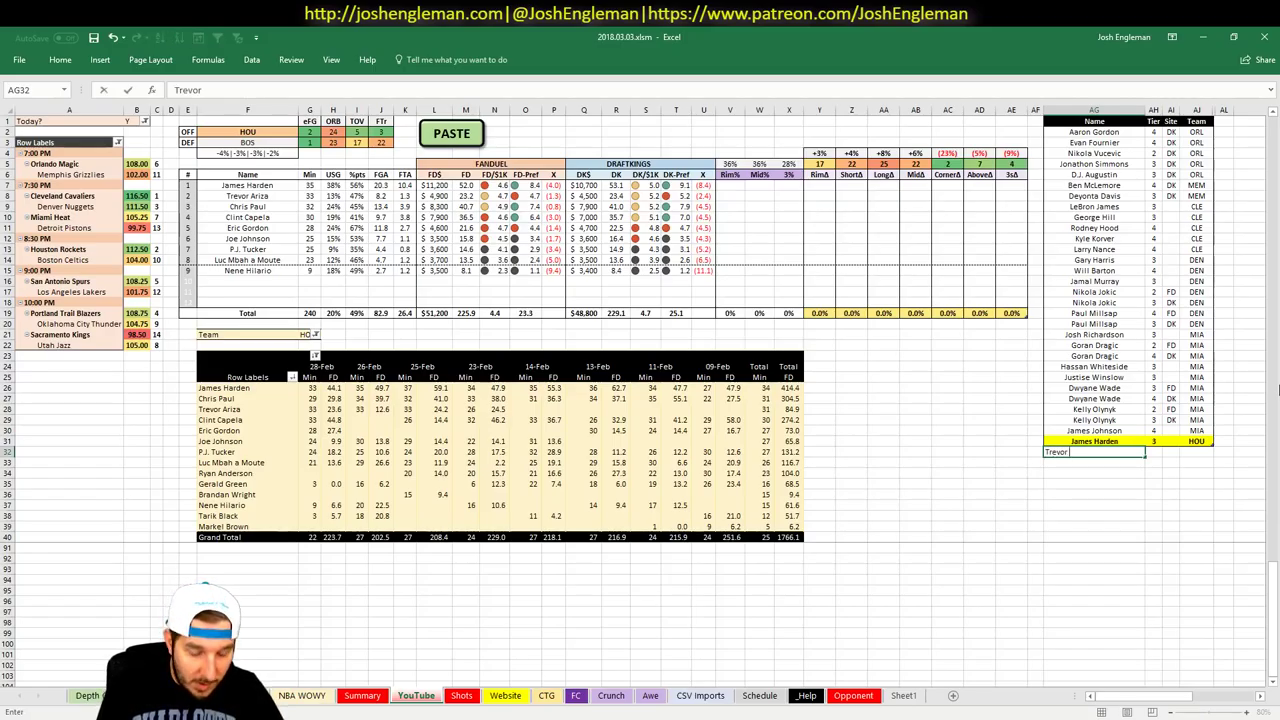
{"action": "type", "text": " Ariza"}
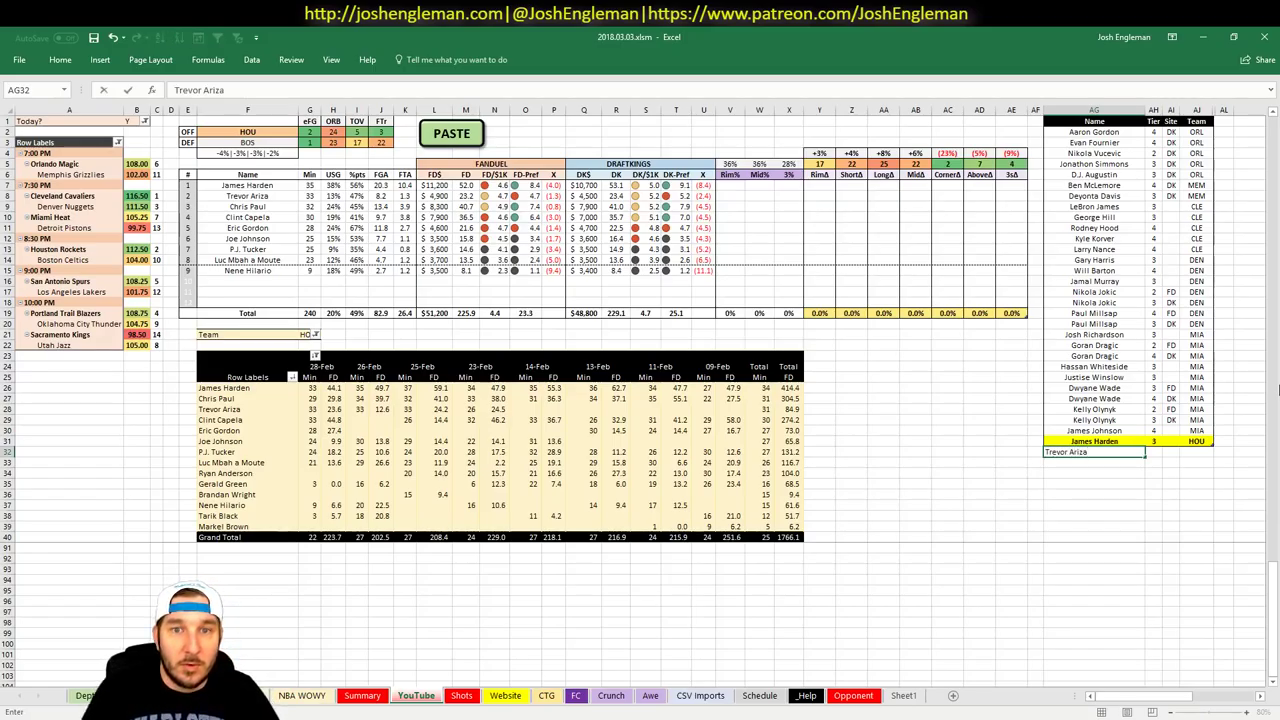
{"action": "key", "text": "Tab"}
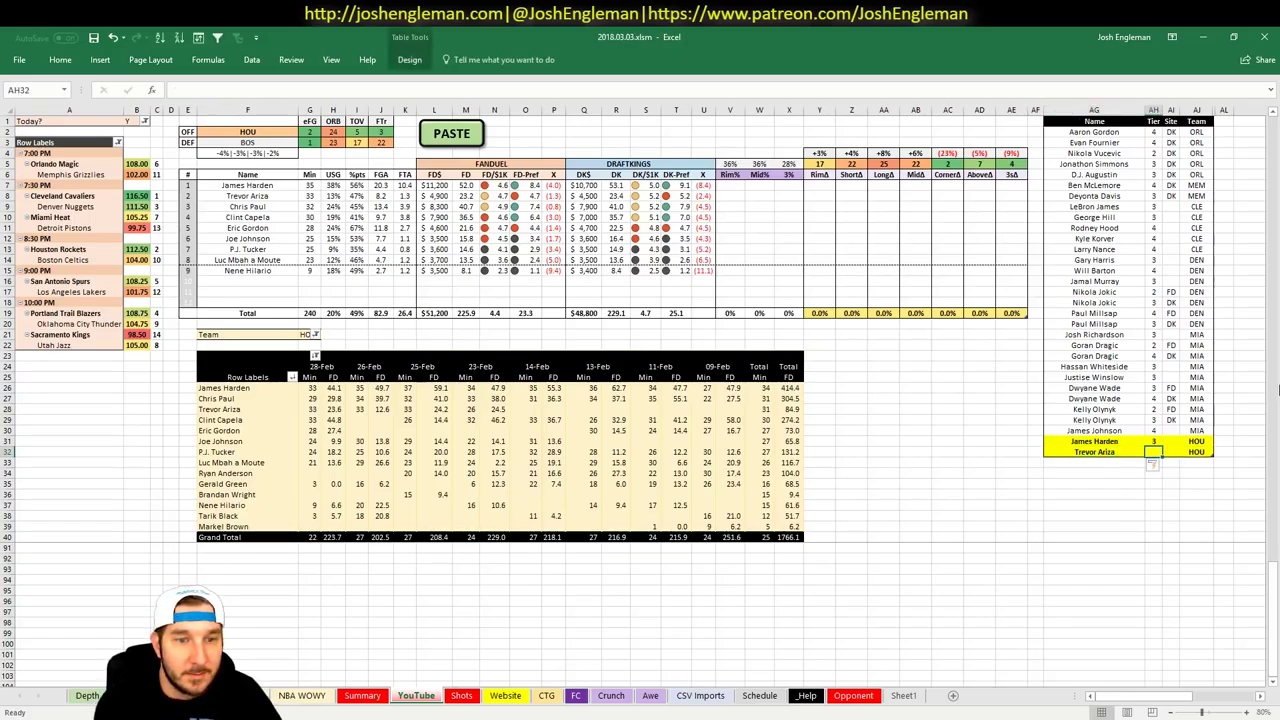
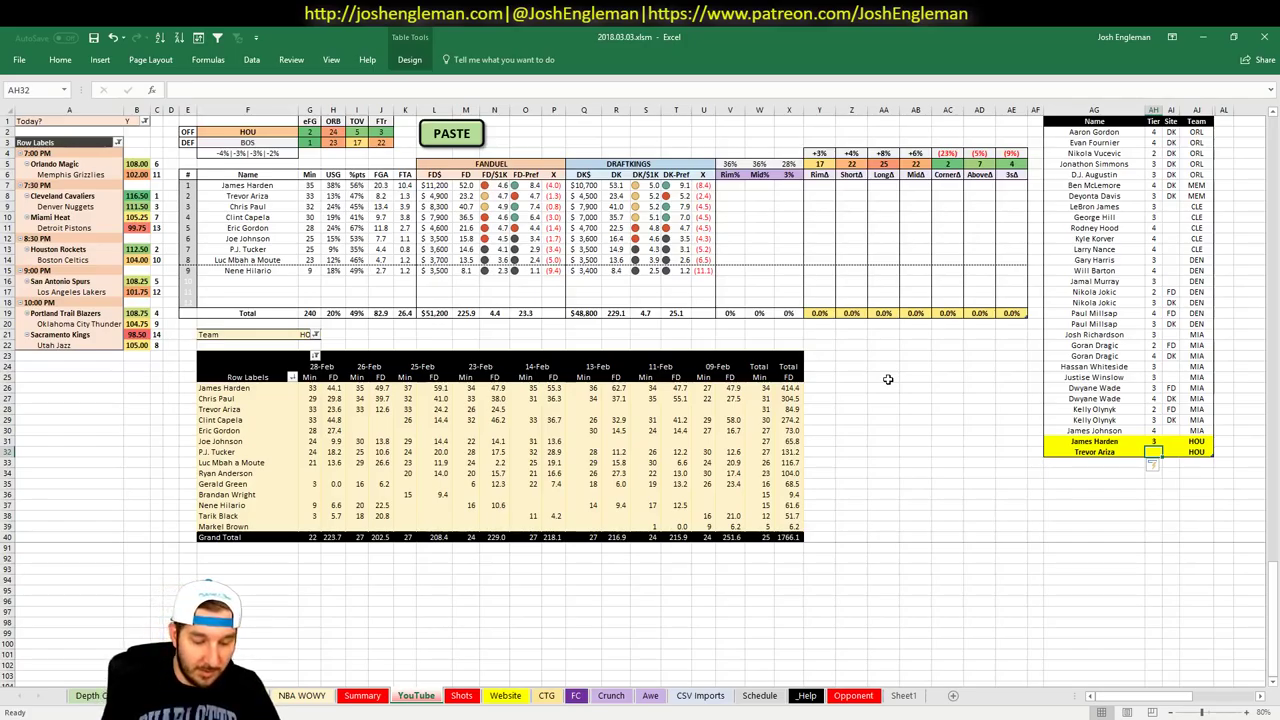
{"action": "type", "text": "4"}
{"action": "key", "text": "Return"}
Add Chris Paul to the pick list below Trevor Ariza
{"action": "type", "text": "C"}
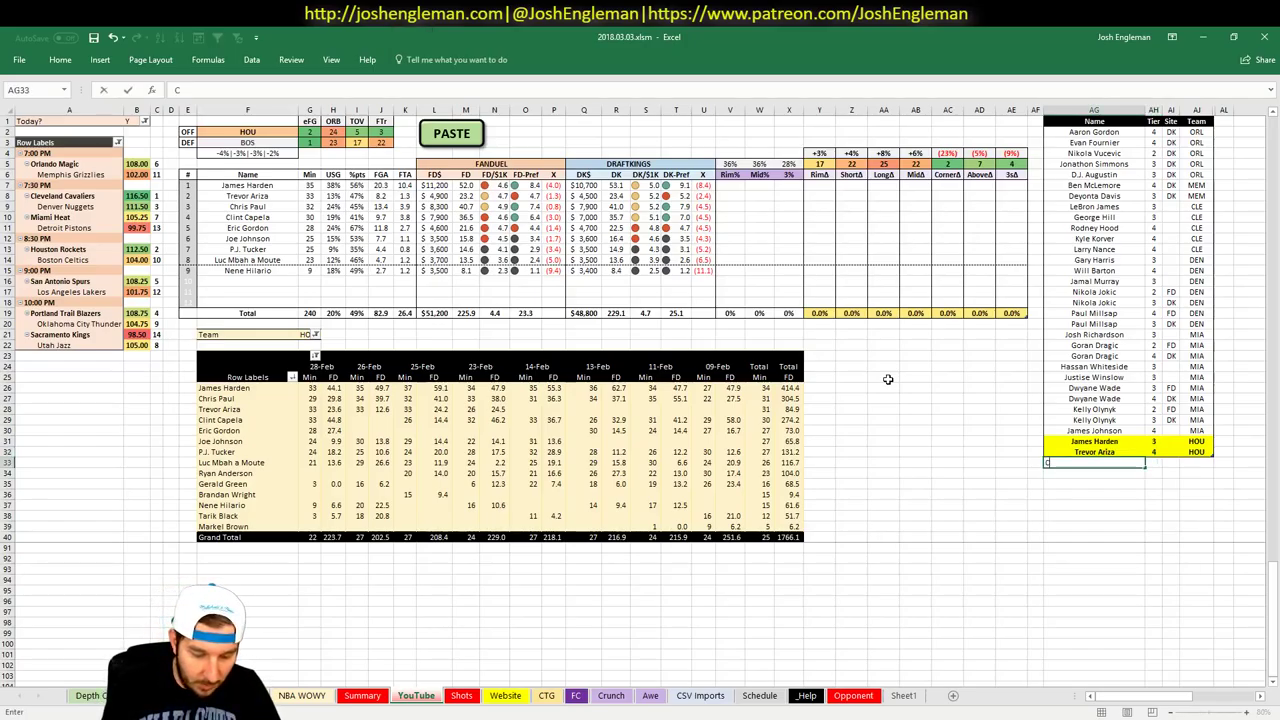
{"action": "type", "text": "hris Paul"}
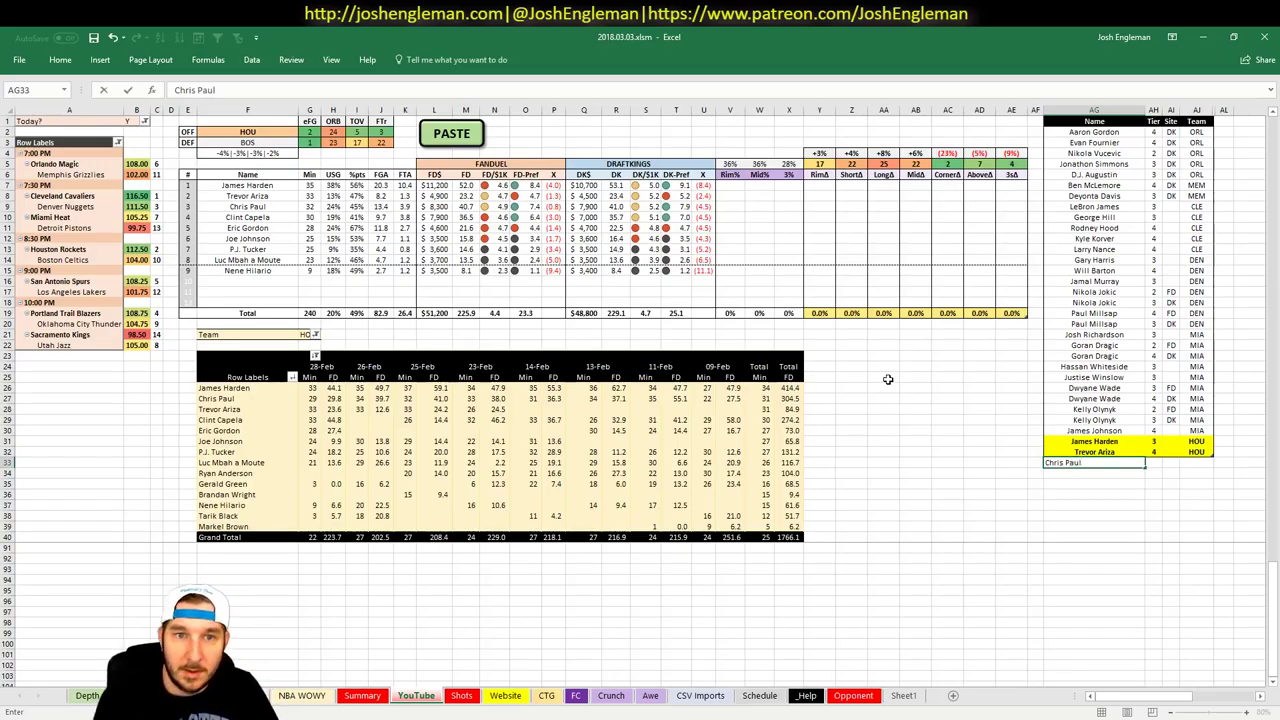
{"action": "key", "text": "Tab"}
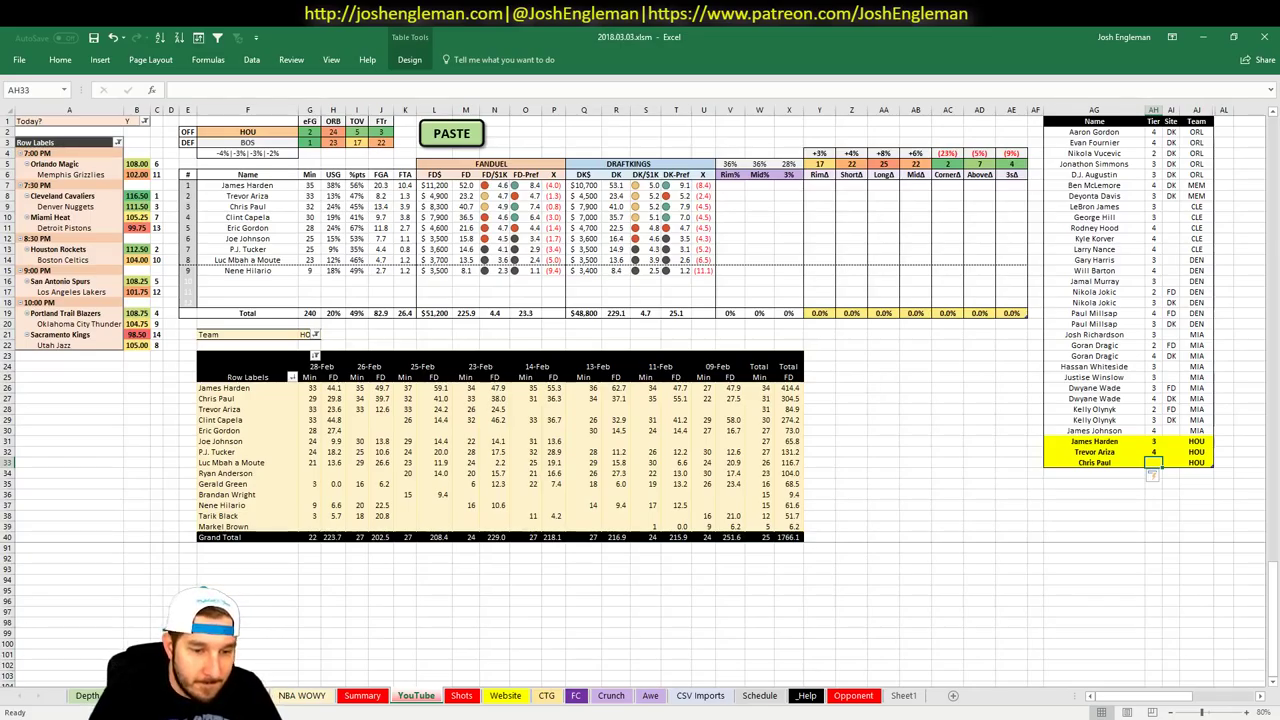
Check Chris Paul's row in the player rating sheet, and give him tier 4 in the YouTube sheet's pick list
{"action": "left_click", "coordinate": [90, 695]}
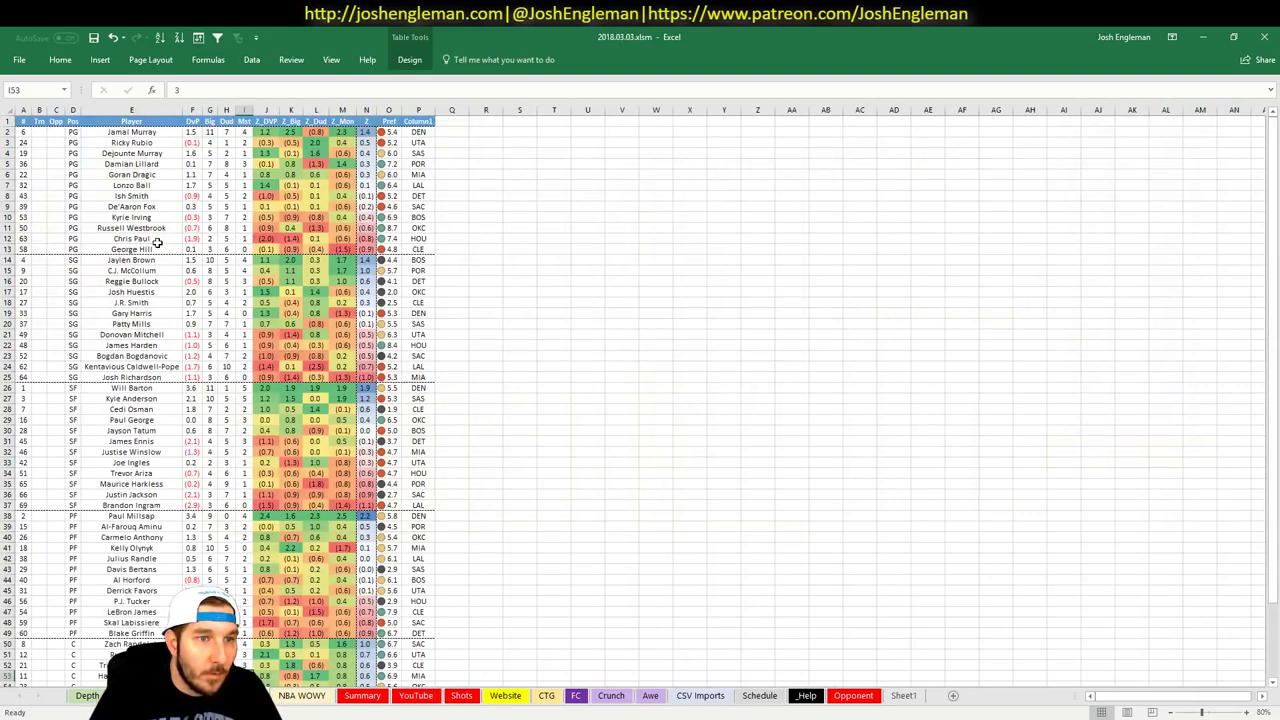
{"action": "left_click_drag", "start_coordinate": [158, 240], "coordinate": [418, 239]}
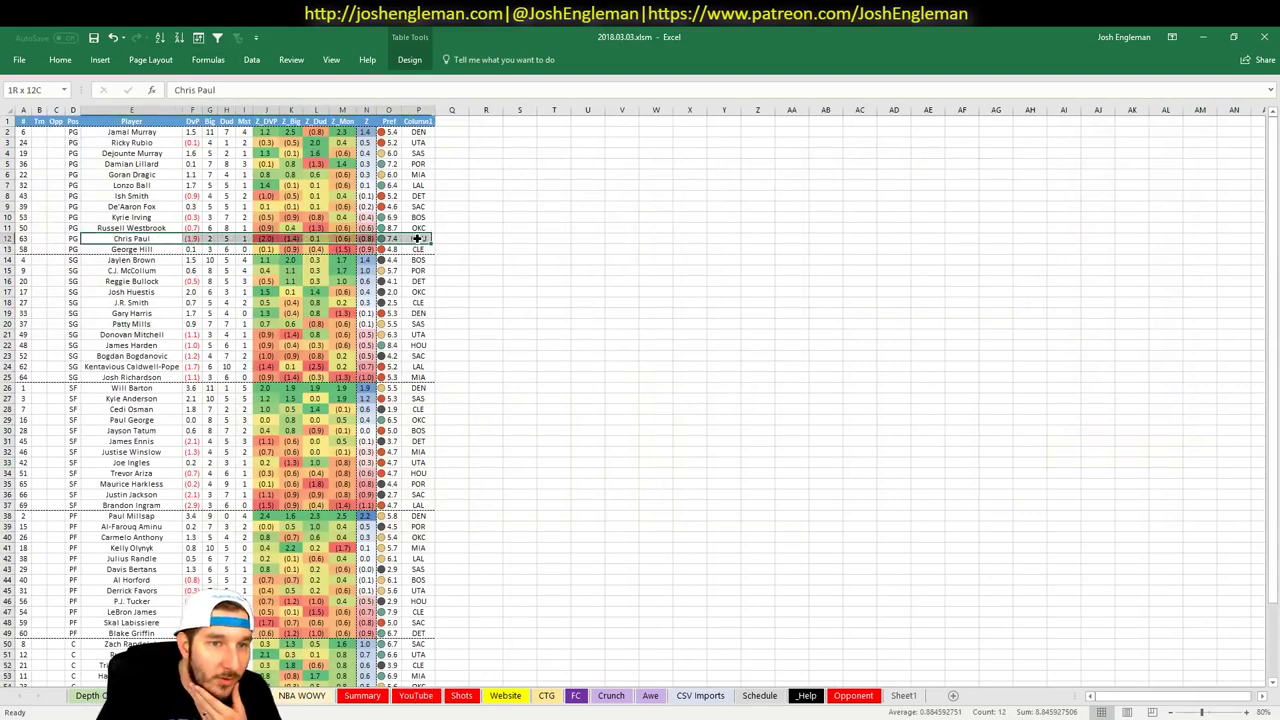
{"action": "left_click", "coordinate": [209, 238]}
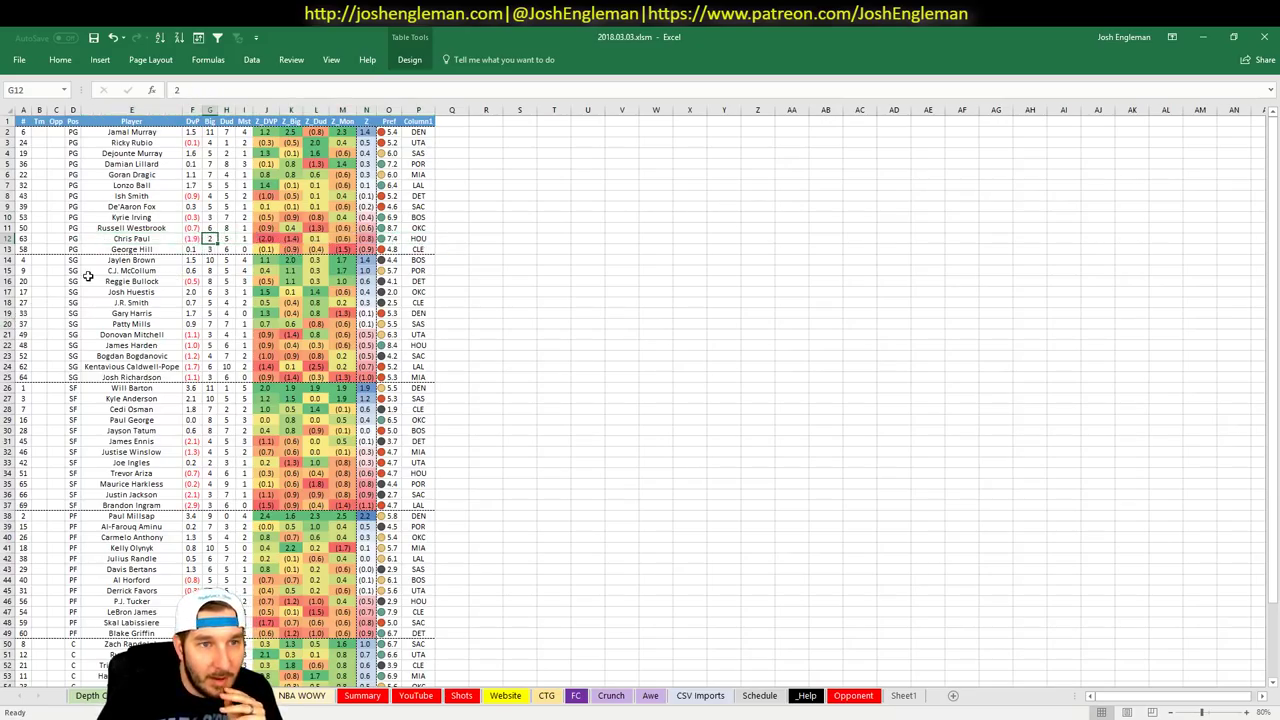
{"action": "left_click", "coordinate": [227, 239]}
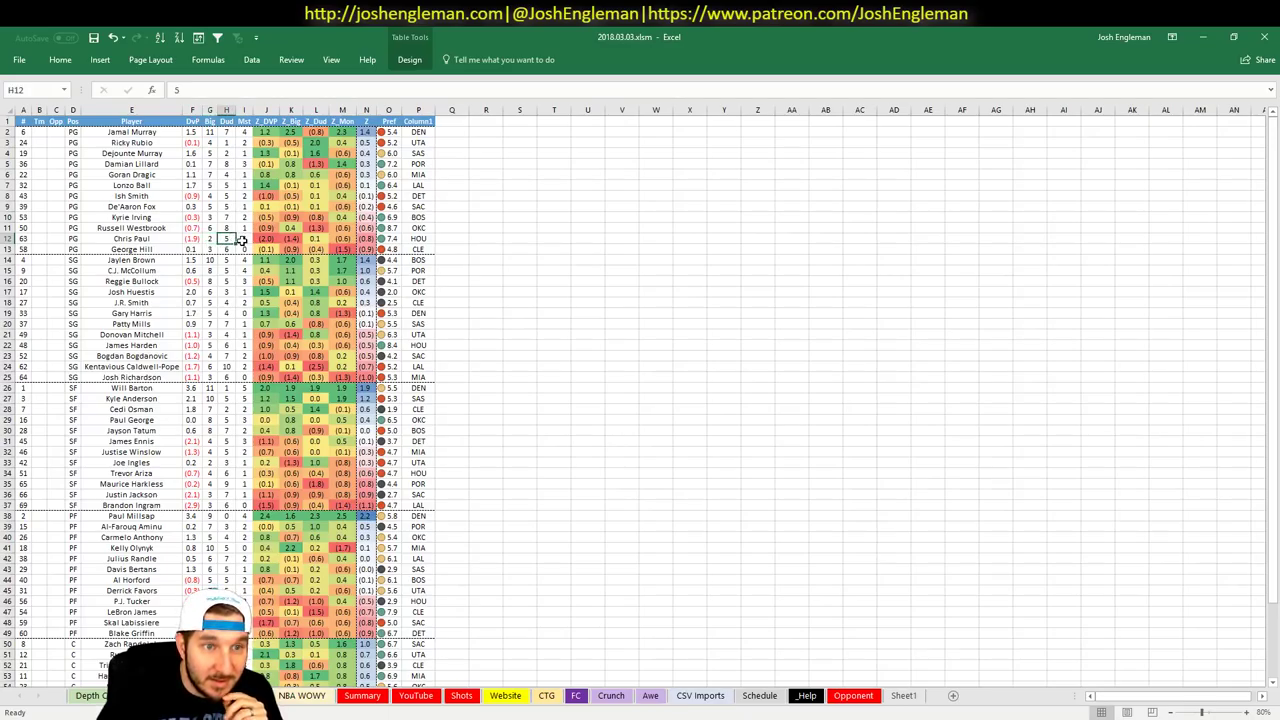
{"action": "left_click", "coordinate": [241, 240]}
{"action": "key", "text": "ctrl+Page_Up"}
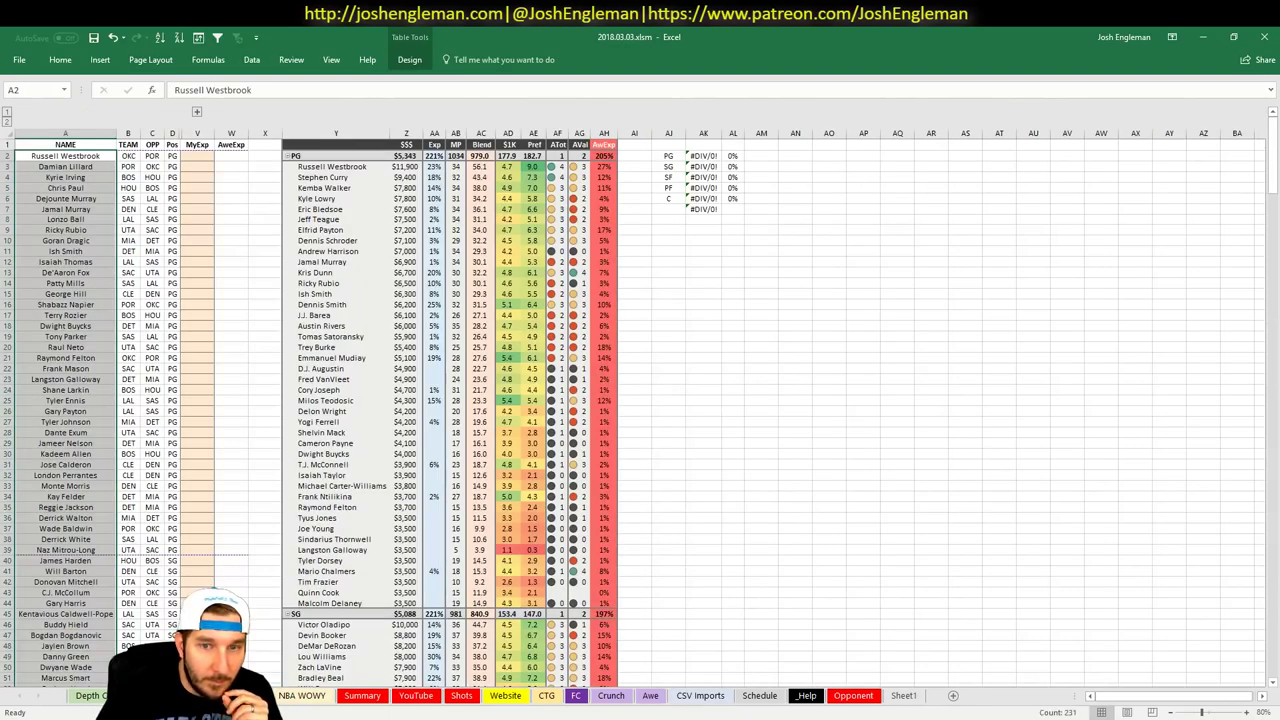
{"action": "key", "text": "ctrl+Page_Down"}
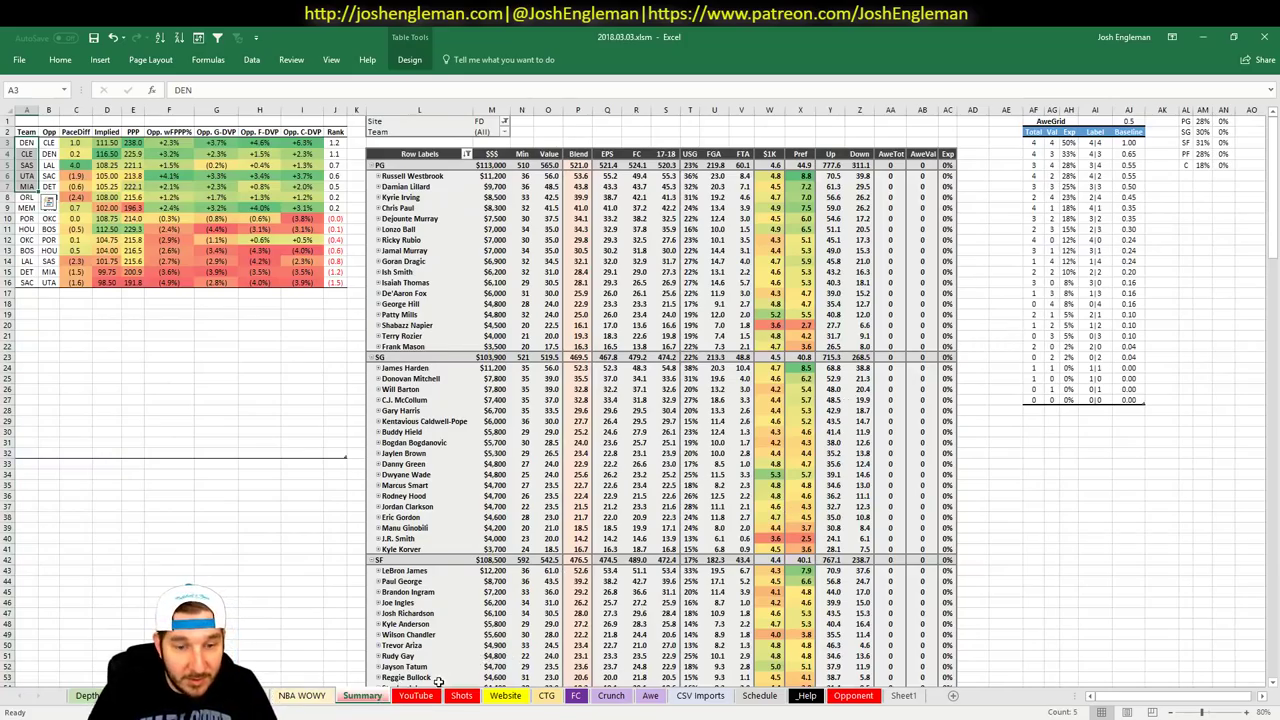
{"action": "key", "text": "ctrl+Page_Down"}
{"action": "left_click", "coordinate": [416, 696]}
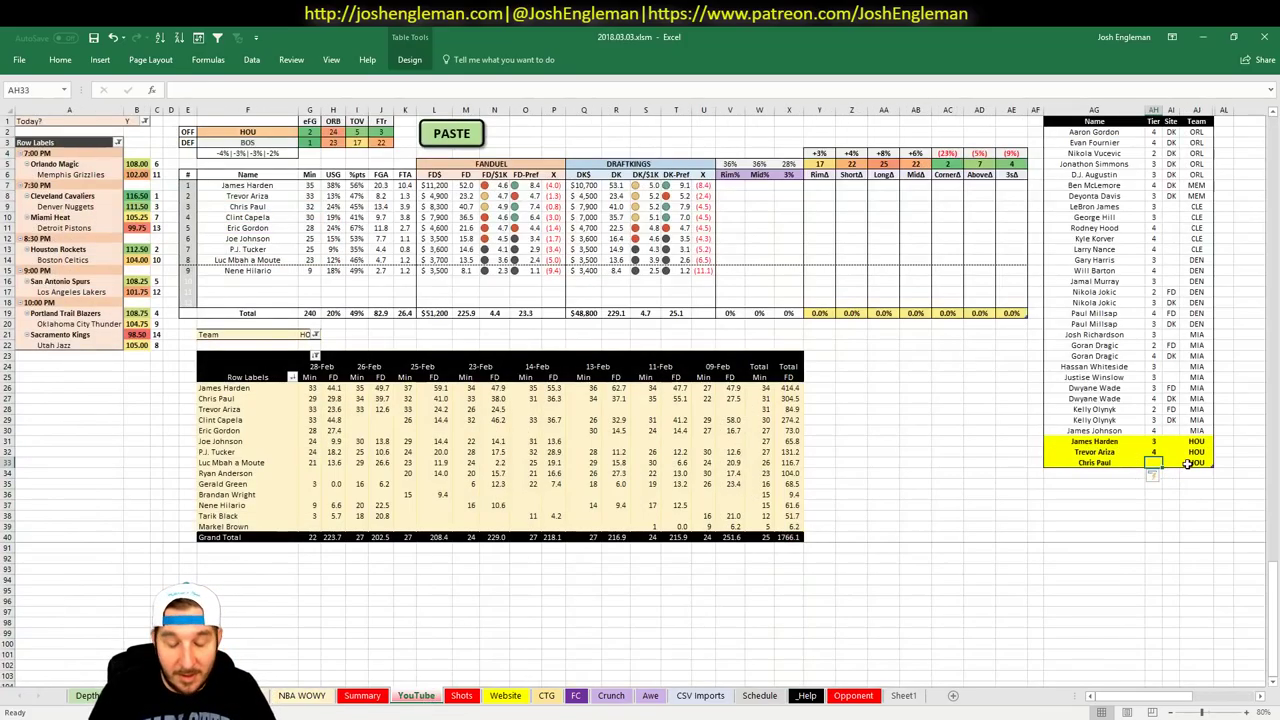
{"action": "type", "text": "4"}
{"action": "key", "text": "Return"}
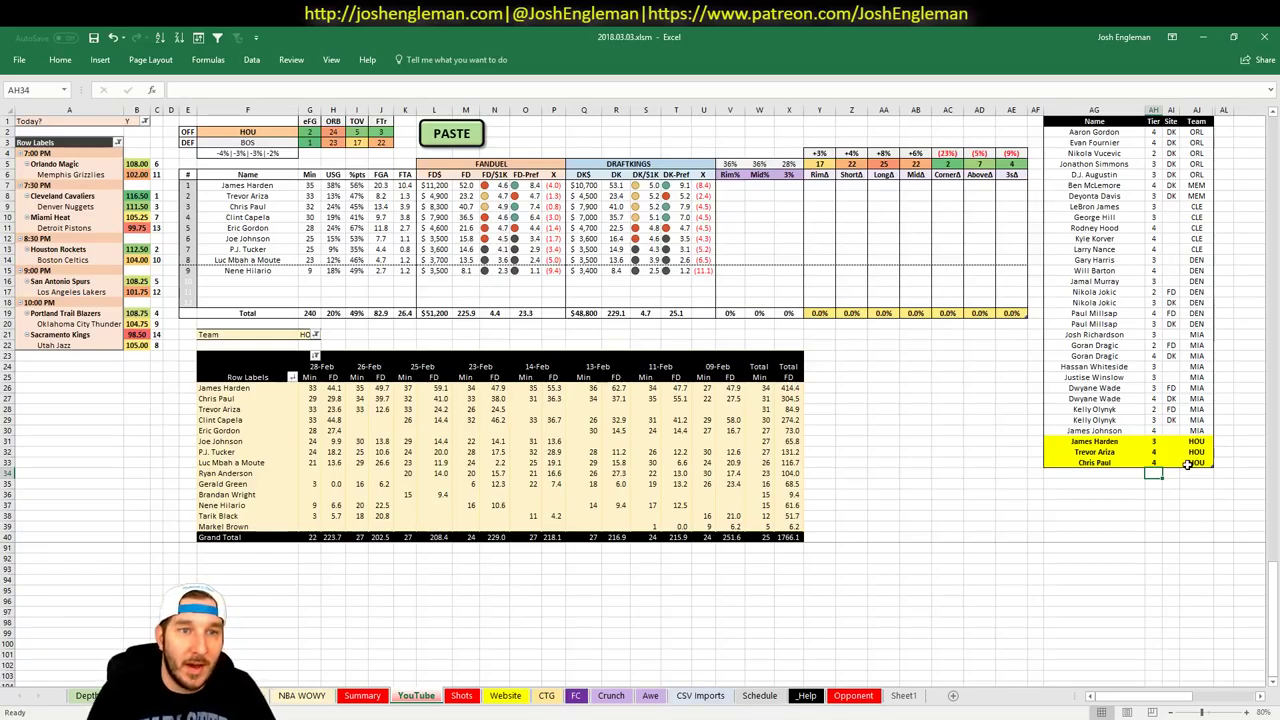
Examine Clint Capela's Big, Dud and preference ratings in the player rating sheet, and look over the Summary sheet
{"action": "key", "text": "ctrl+Page_Up"}
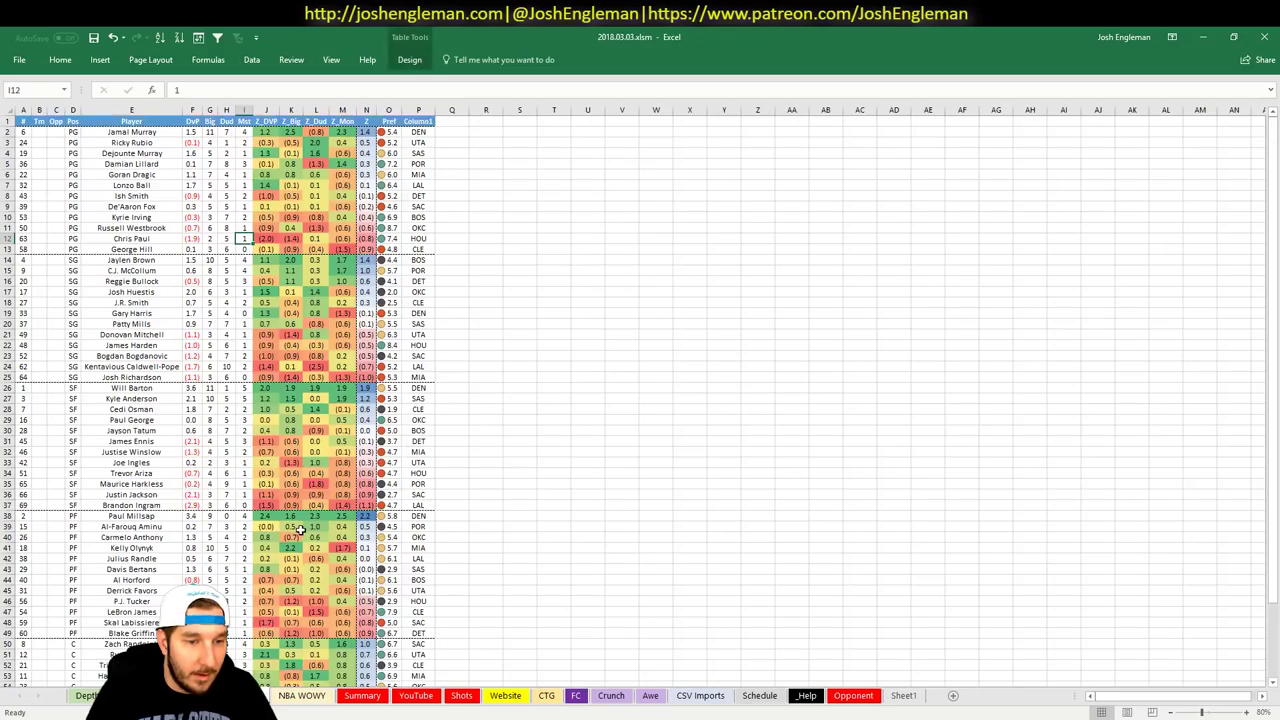
{"action": "scroll", "coordinate": [229, 557], "scroll_direction": "down", "scroll_amount": 5}
{"action": "left_click", "coordinate": [168, 571]}
{"action": "left_click_drag", "start_coordinate": [168, 571], "coordinate": [430, 572]}
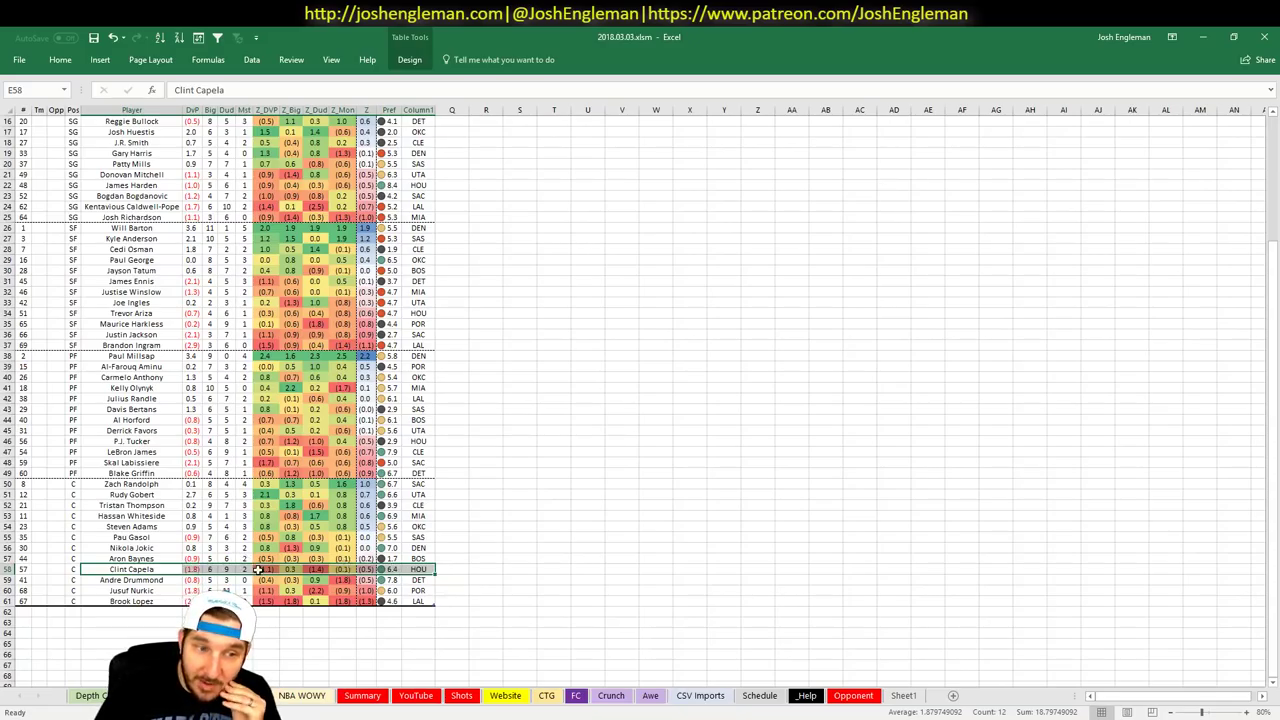
{"action": "left_click", "coordinate": [227, 569]}
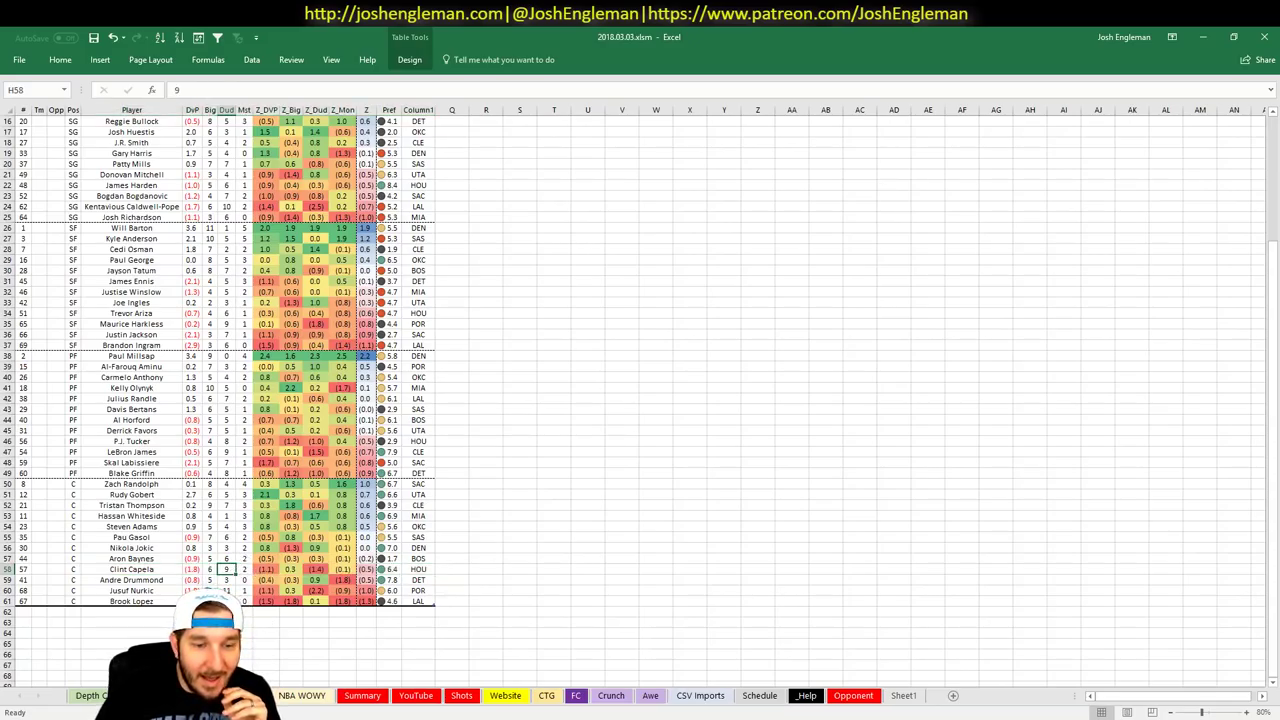
{"action": "key", "text": "ctrl+Page_Down"}
{"action": "left_click", "coordinate": [362, 695]}
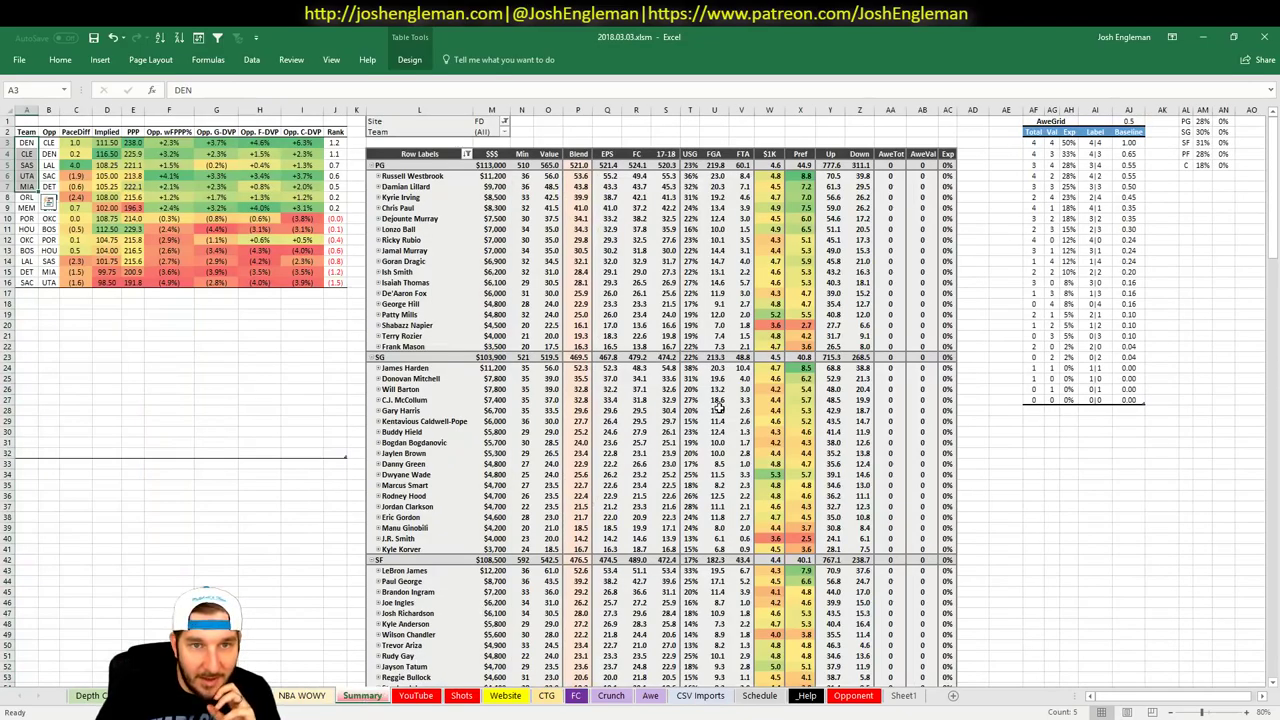
{"action": "key", "text": "ctrl+Page_Down"}
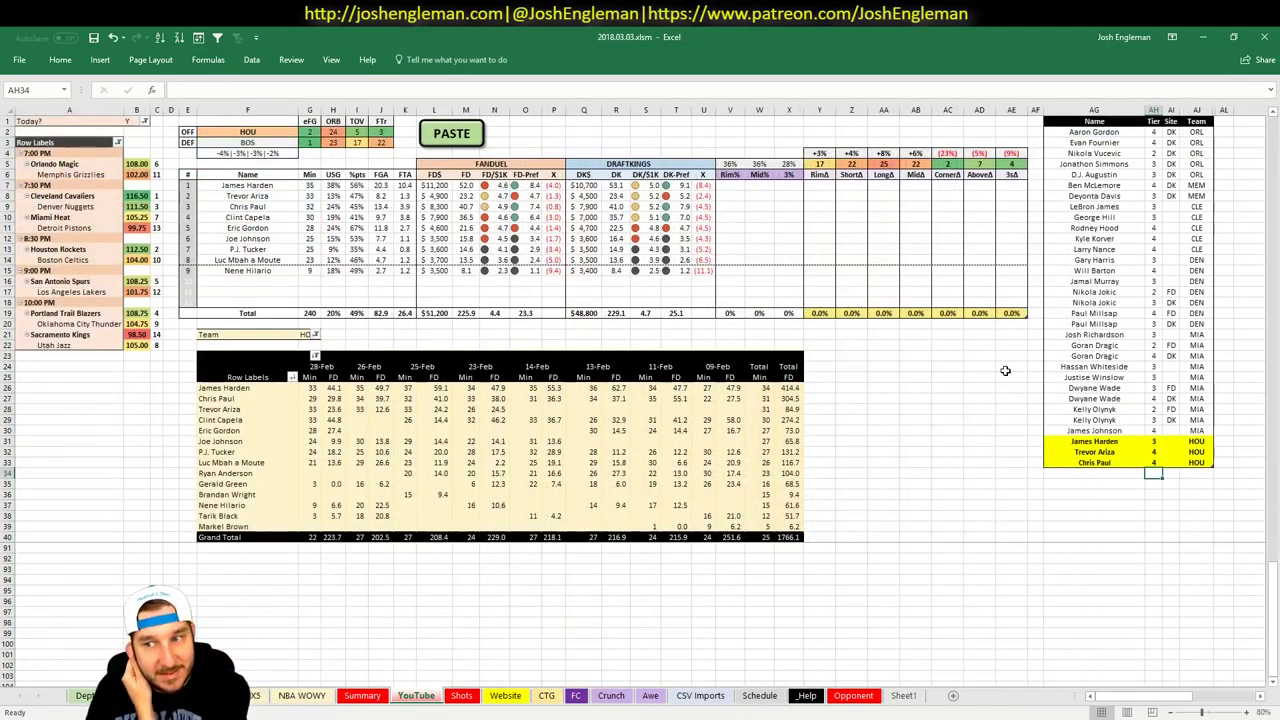
Add Clint Capela to the YouTube sheet's pick list below Chris Paul with tier 3
{"action": "key", "text": "Left"}
{"action": "type", "text": "Clin"}
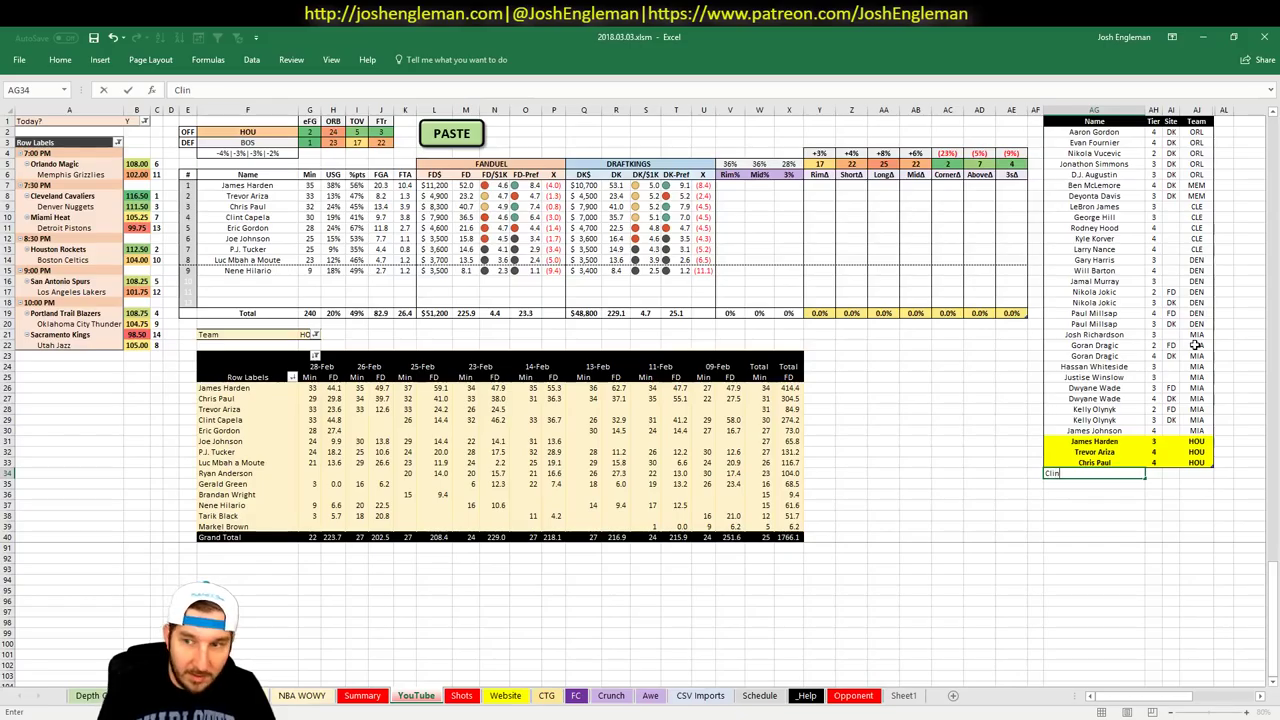
{"action": "type", "text": "t Cape;"}
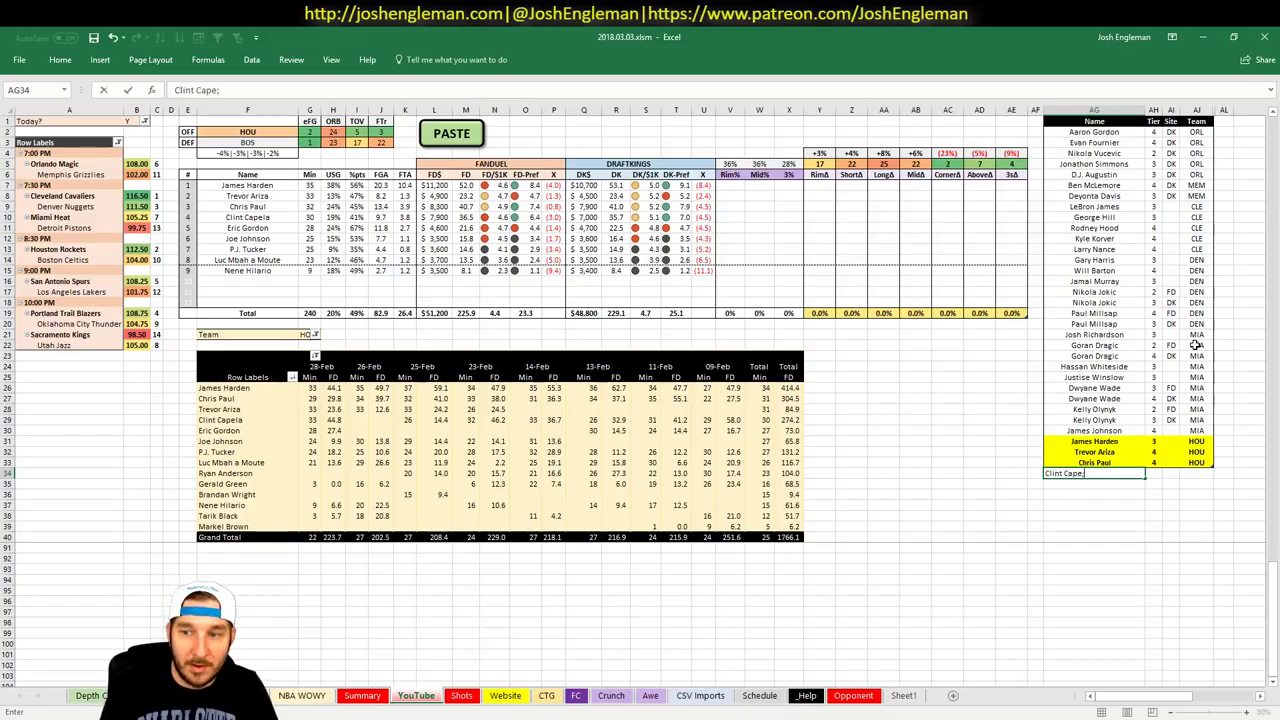
{"action": "key", "text": "BackSpace"}
{"action": "type", "text": "la"}
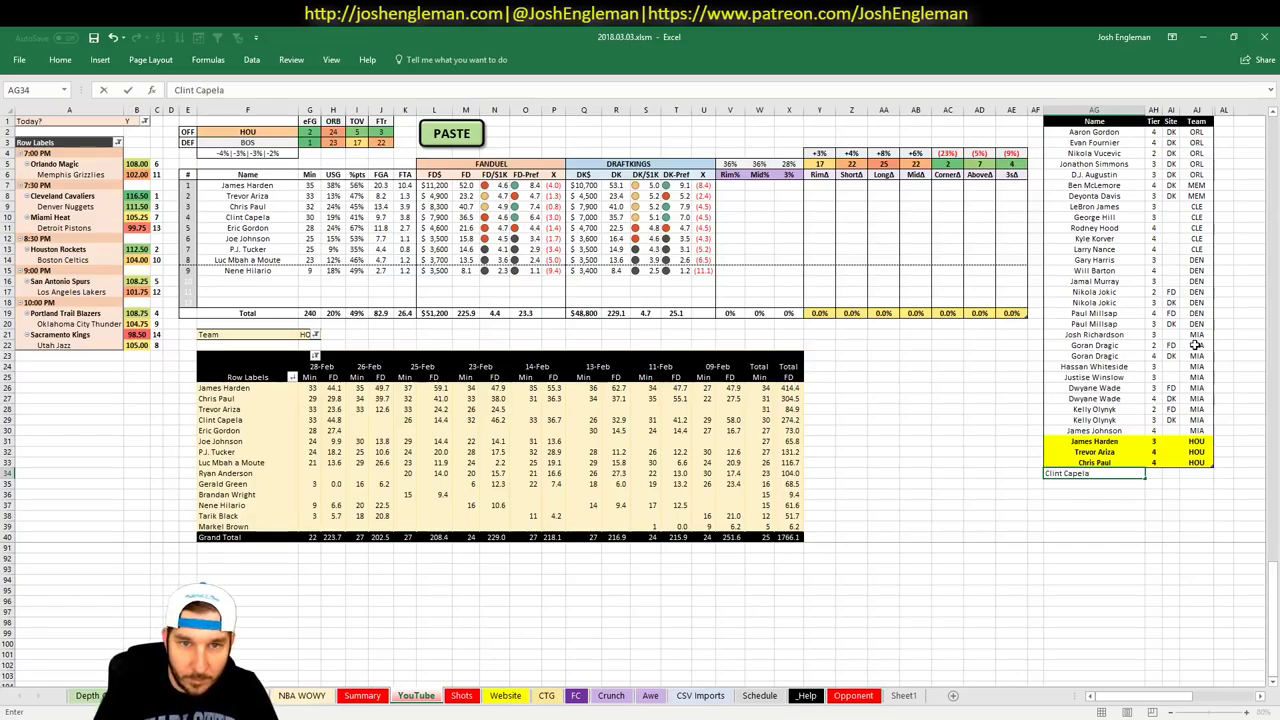
{"action": "key", "text": "Tab"}
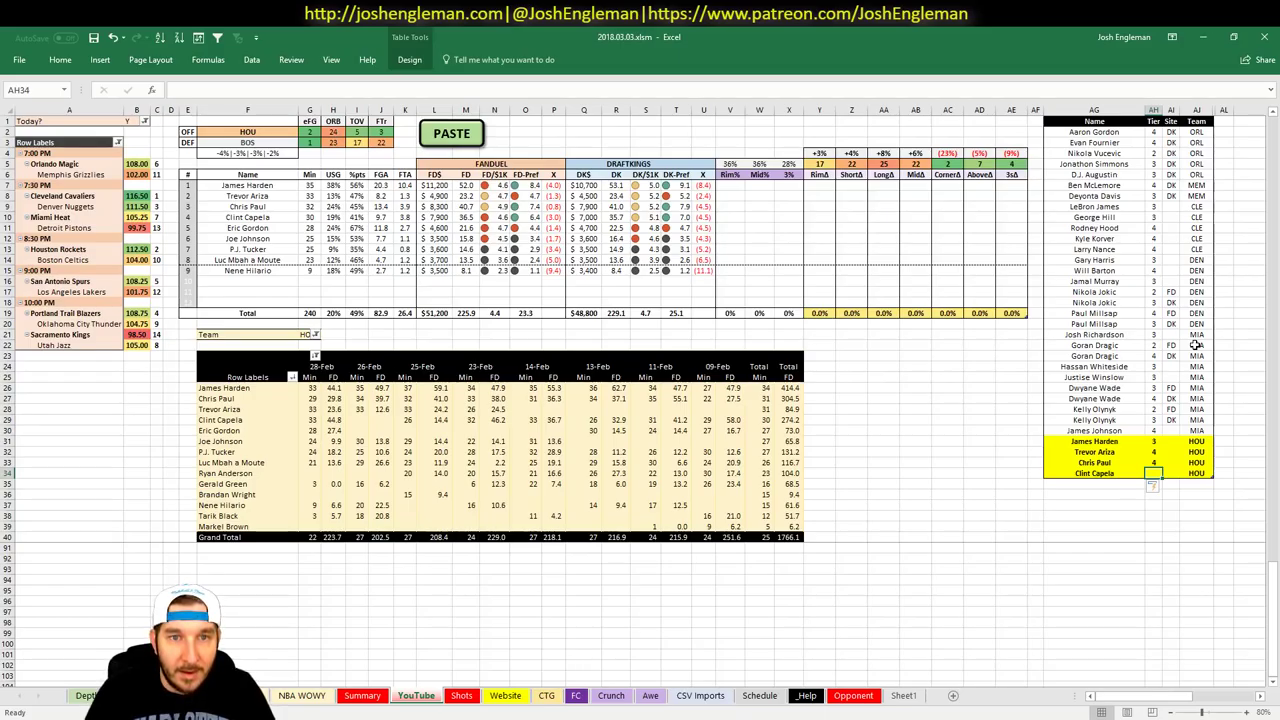
{"action": "type", "text": "3"}
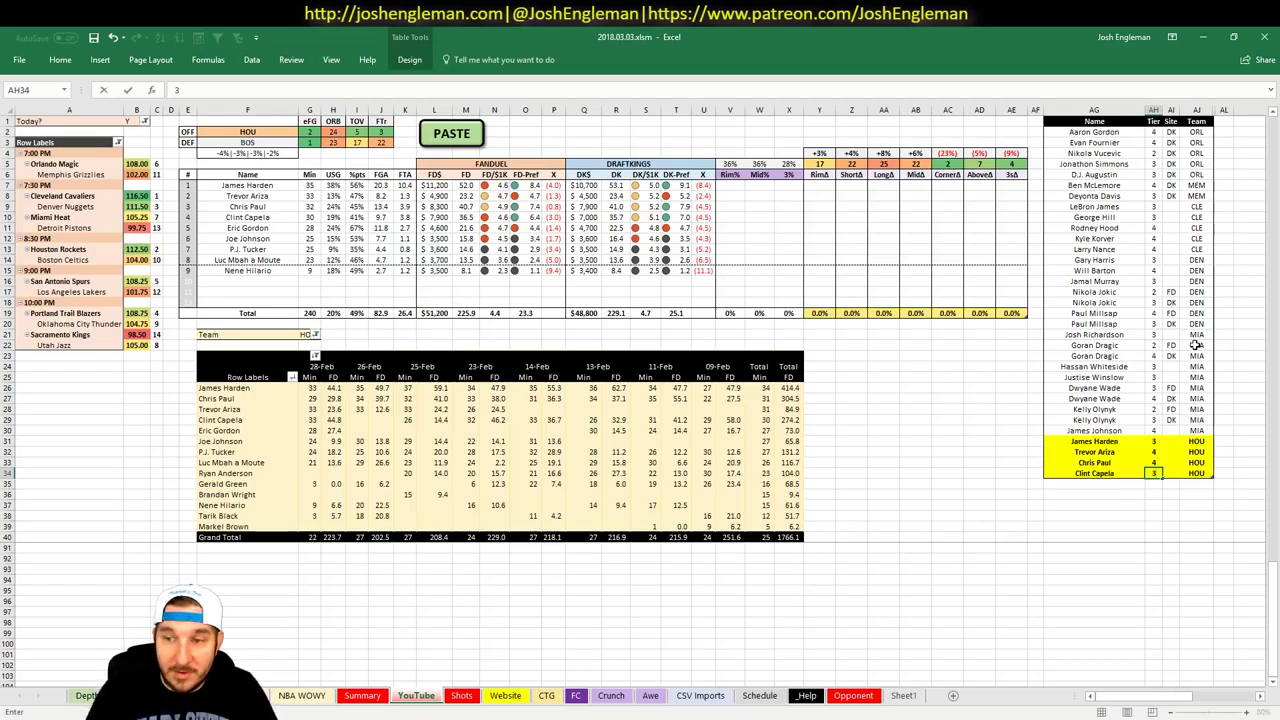
{"action": "key", "text": "Return"}
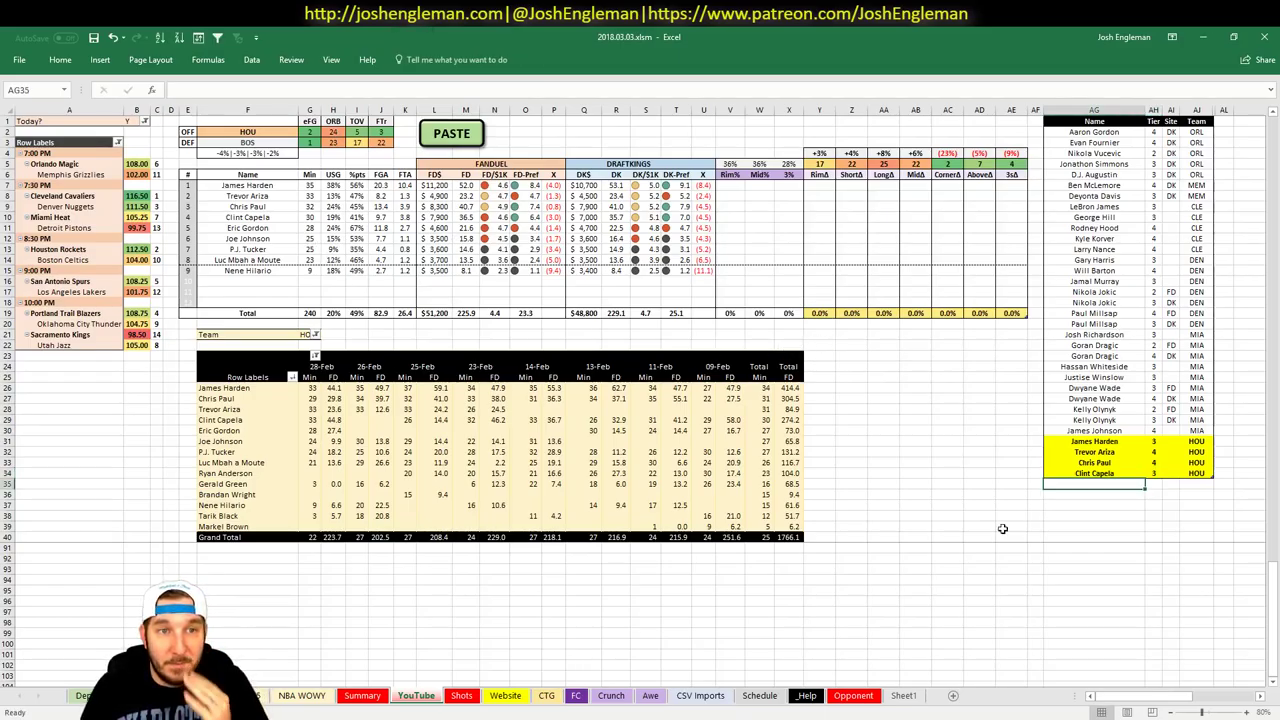
Add Eric Gordon to the pick list below Clint Capela with tier 4
{"action": "type", "text": "Eric Gor"}
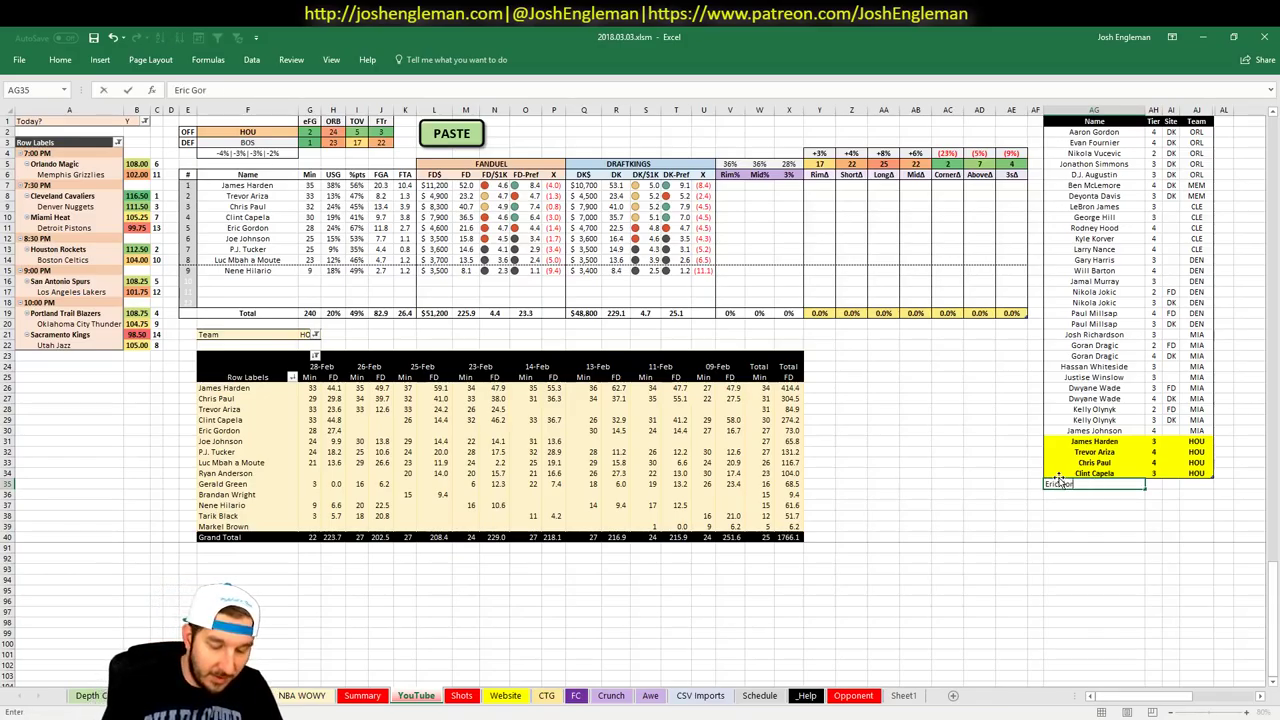
{"action": "type", "text": "don"}
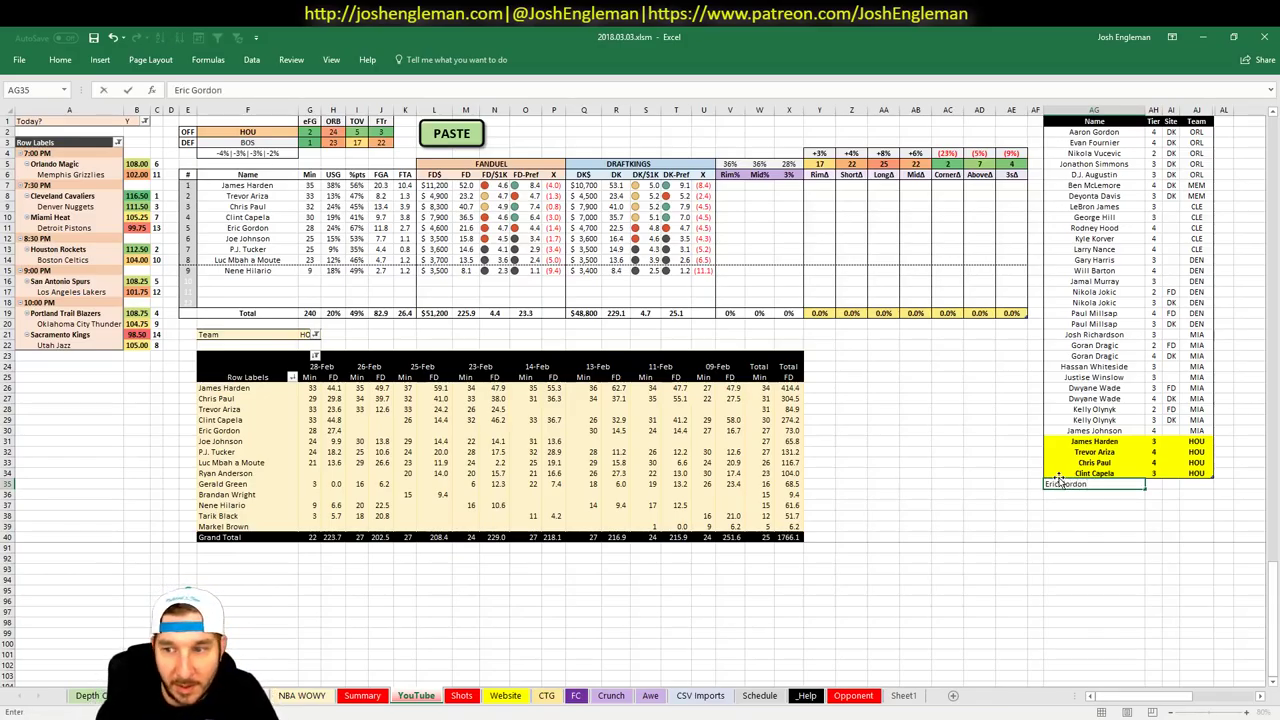
{"action": "key", "text": "Tab"}
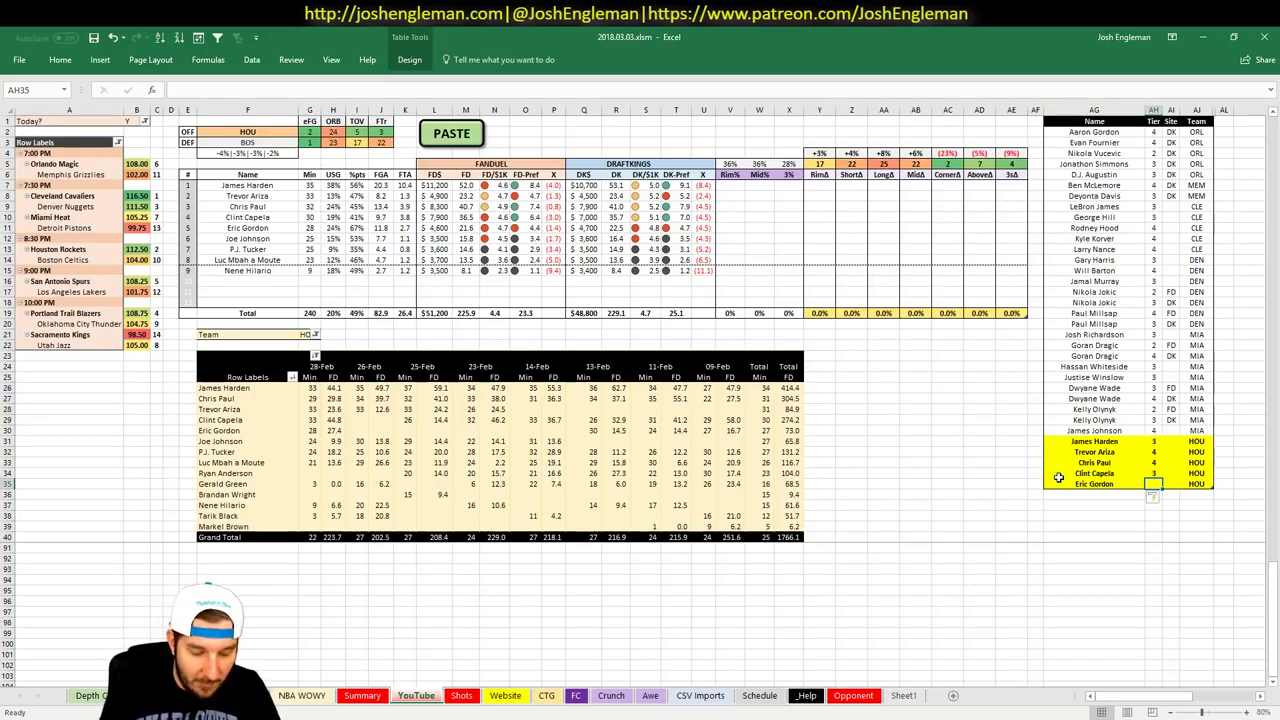
{"action": "key", "text": "Down"}
{"action": "key", "text": "Left"}
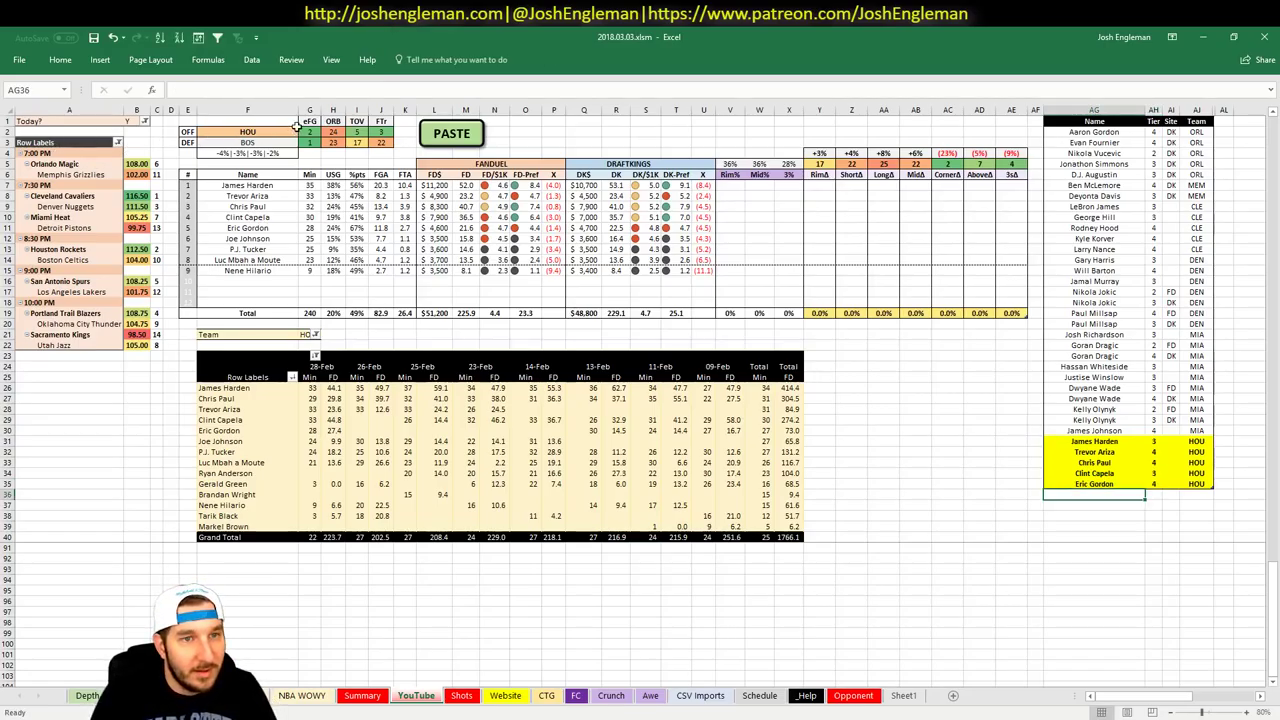
Switch the matchup table's offensive team to BOS and filter the game log pivot table to team BOS
{"action": "left_click", "coordinate": [279, 132]}
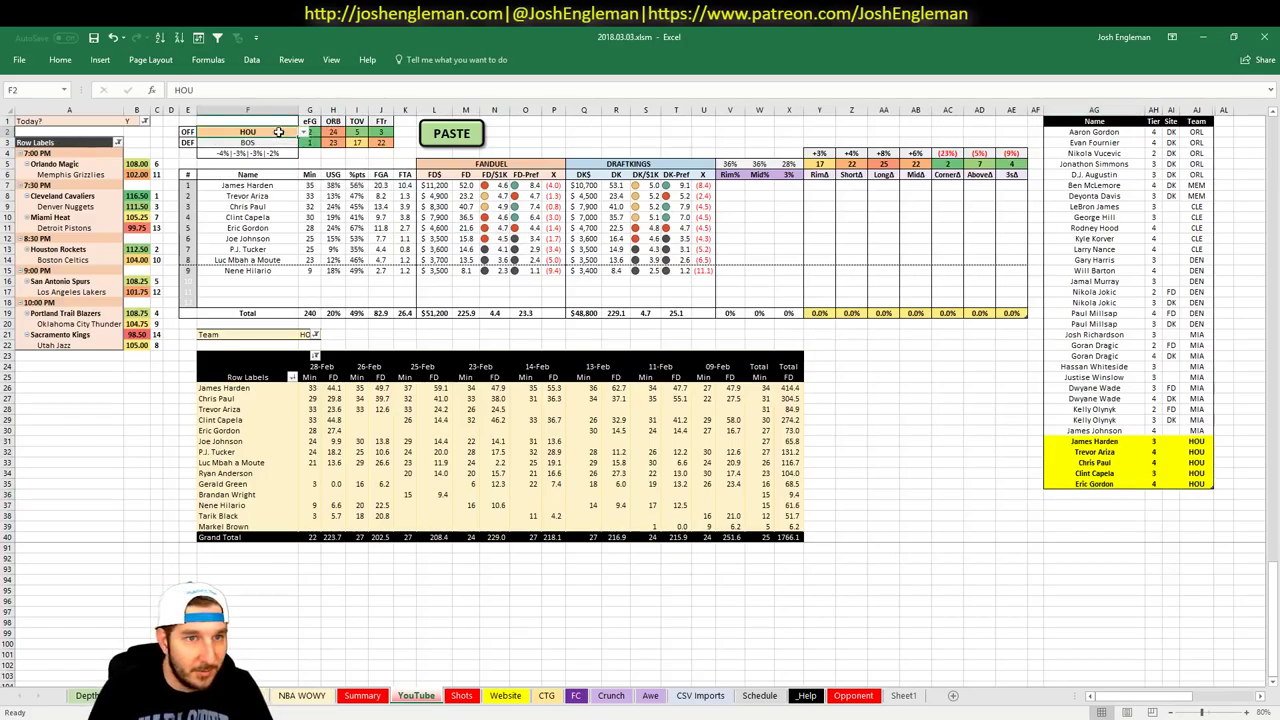
{"action": "type", "text": "BOS"}
{"action": "key", "text": "Return"}
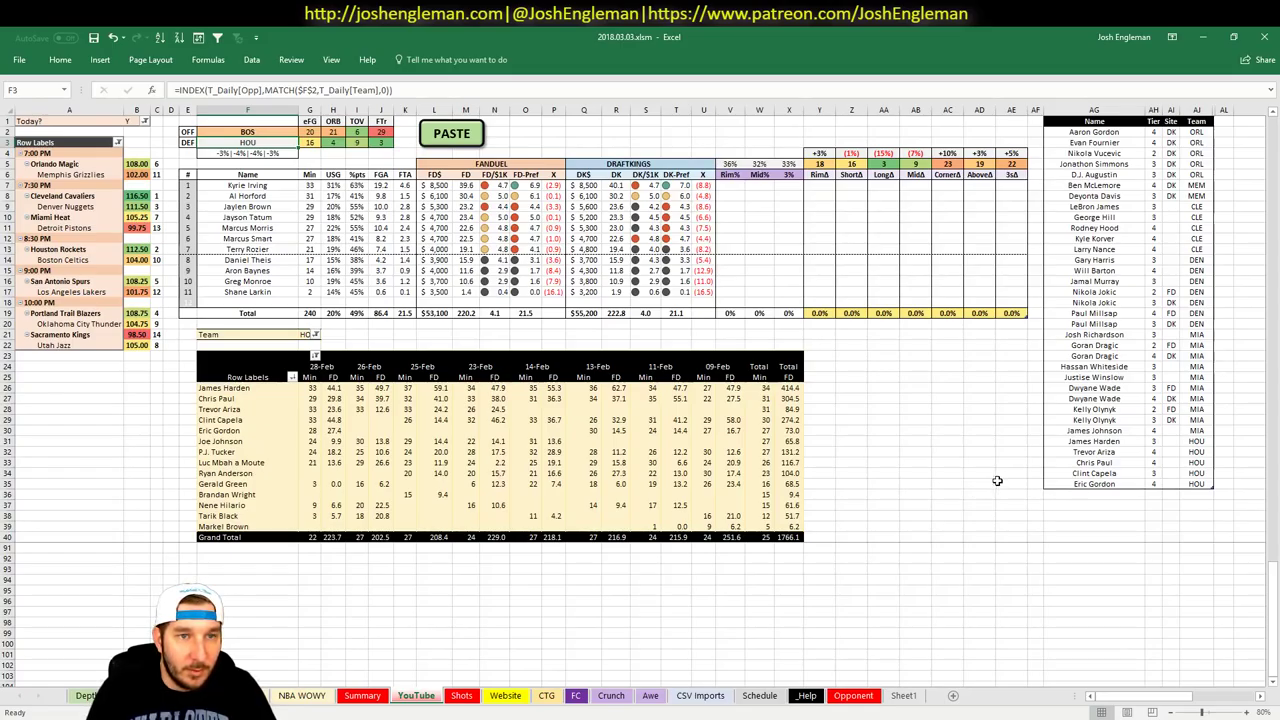
{"action": "left_click", "coordinate": [978, 506]}
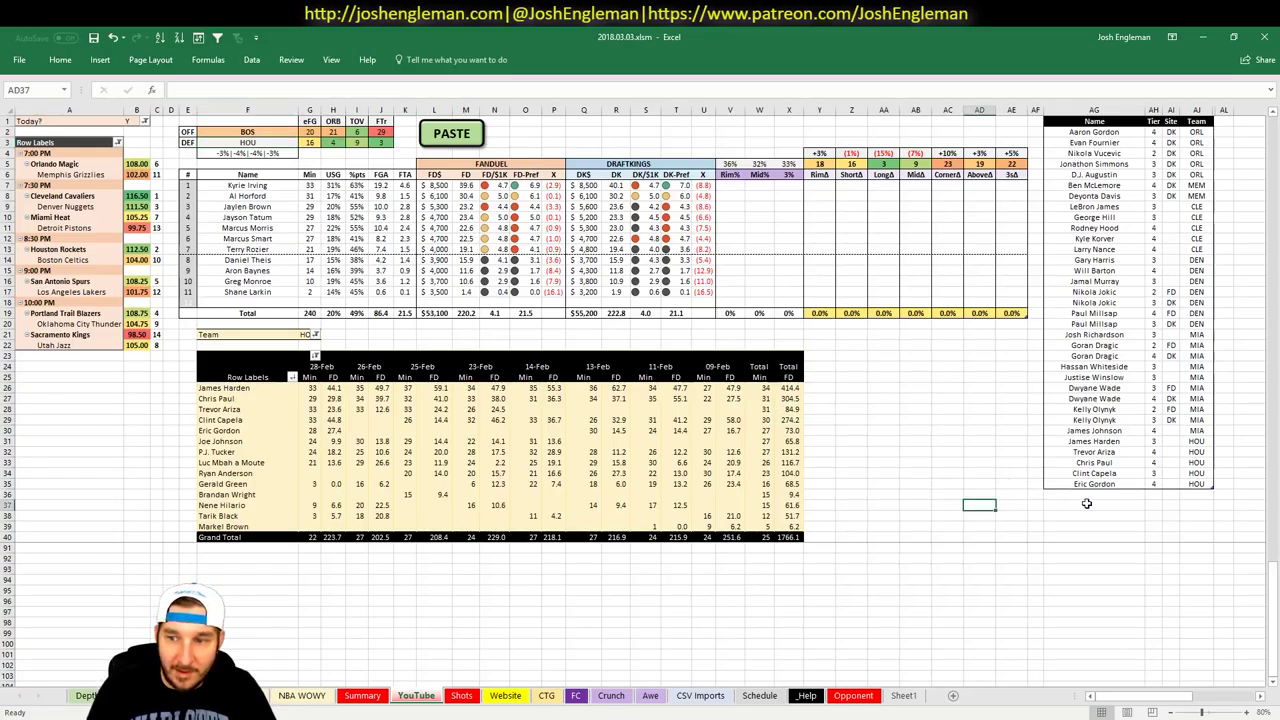
{"action": "left_click", "coordinate": [303, 335]}
{"action": "type", "text": "BOS"}
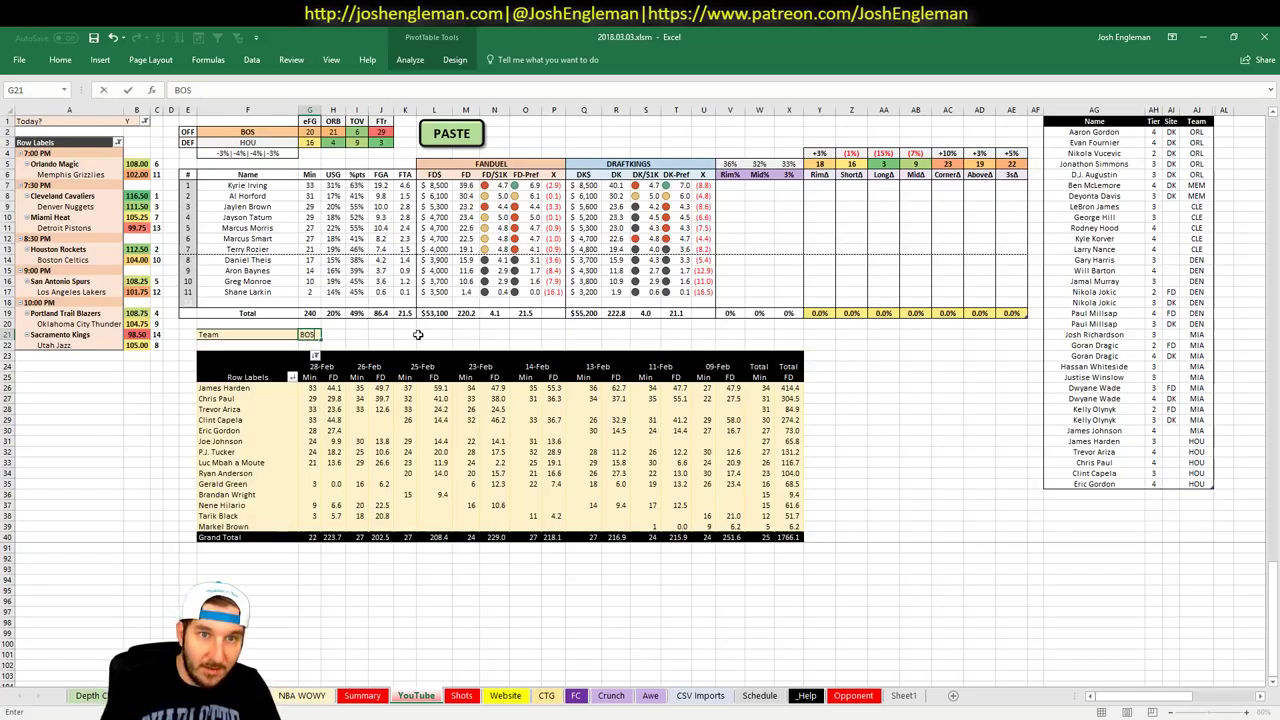
{"action": "key", "text": "Tab"}
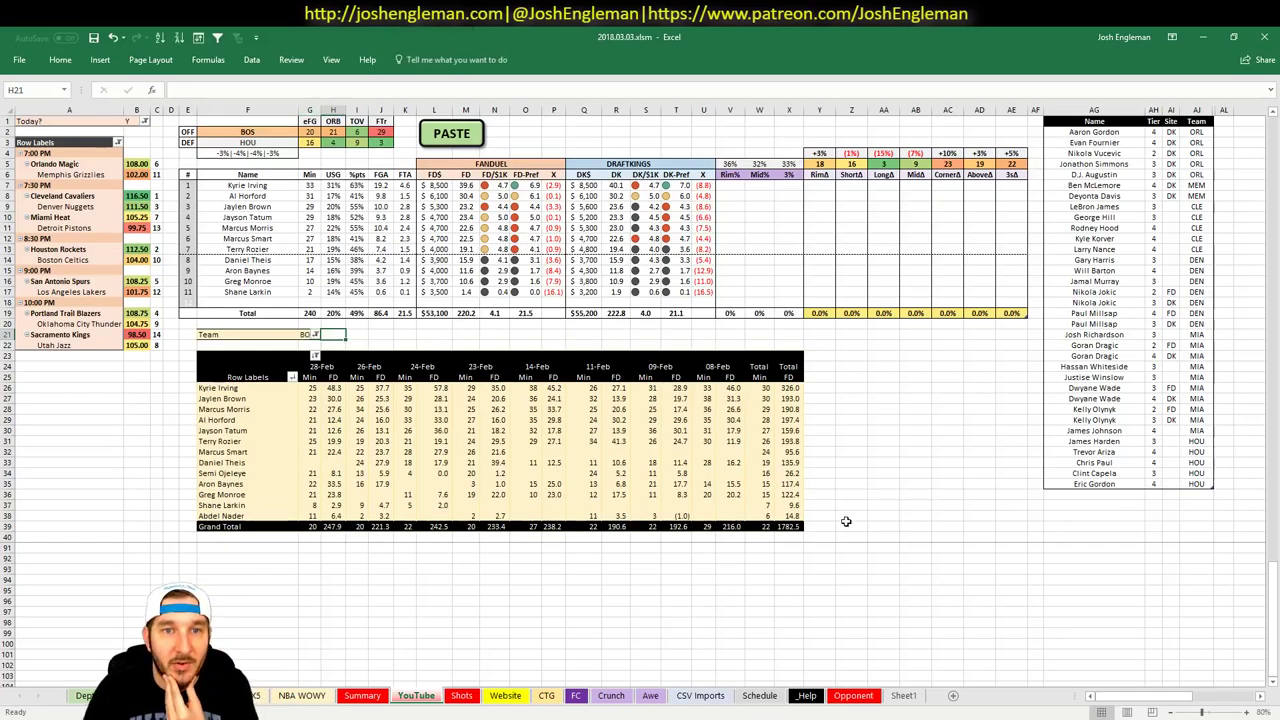
{"action": "mouse_move", "coordinate": [408, 410]}
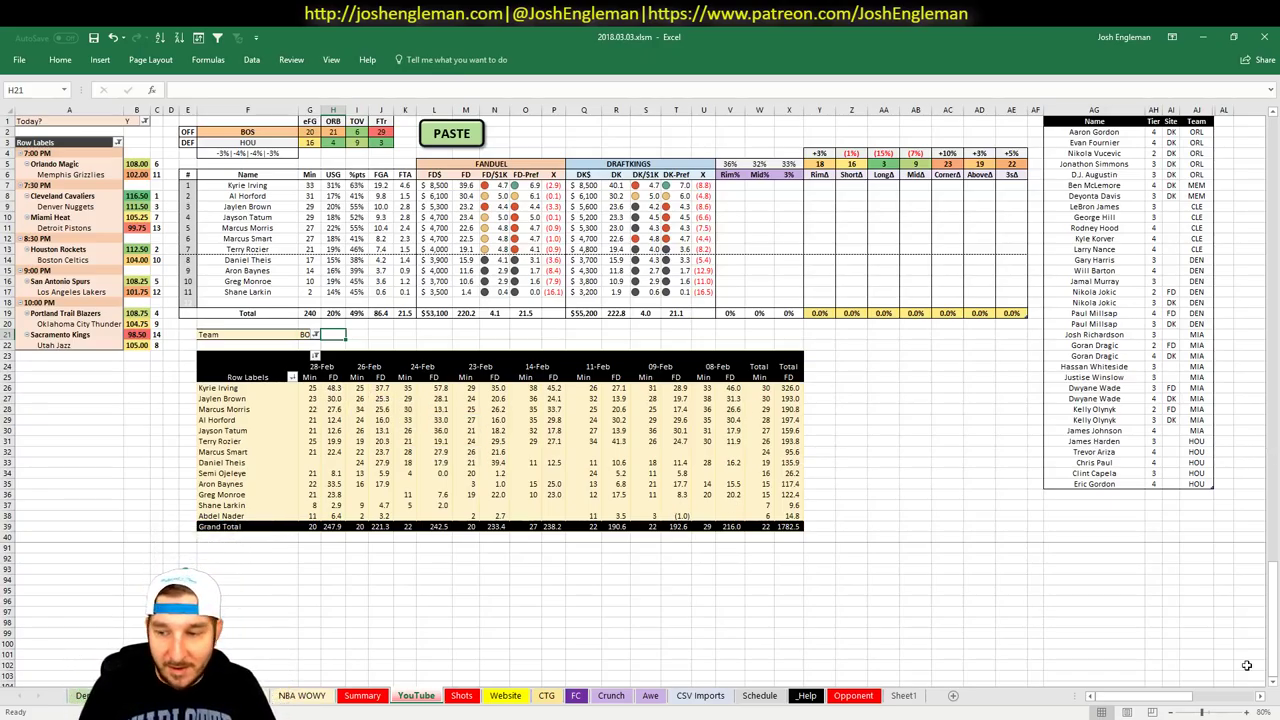
Examine the Boston players' ratings in the player rating sheet, and look over the Summary sheet's projections
{"action": "left_click", "coordinate": [1063, 490]}
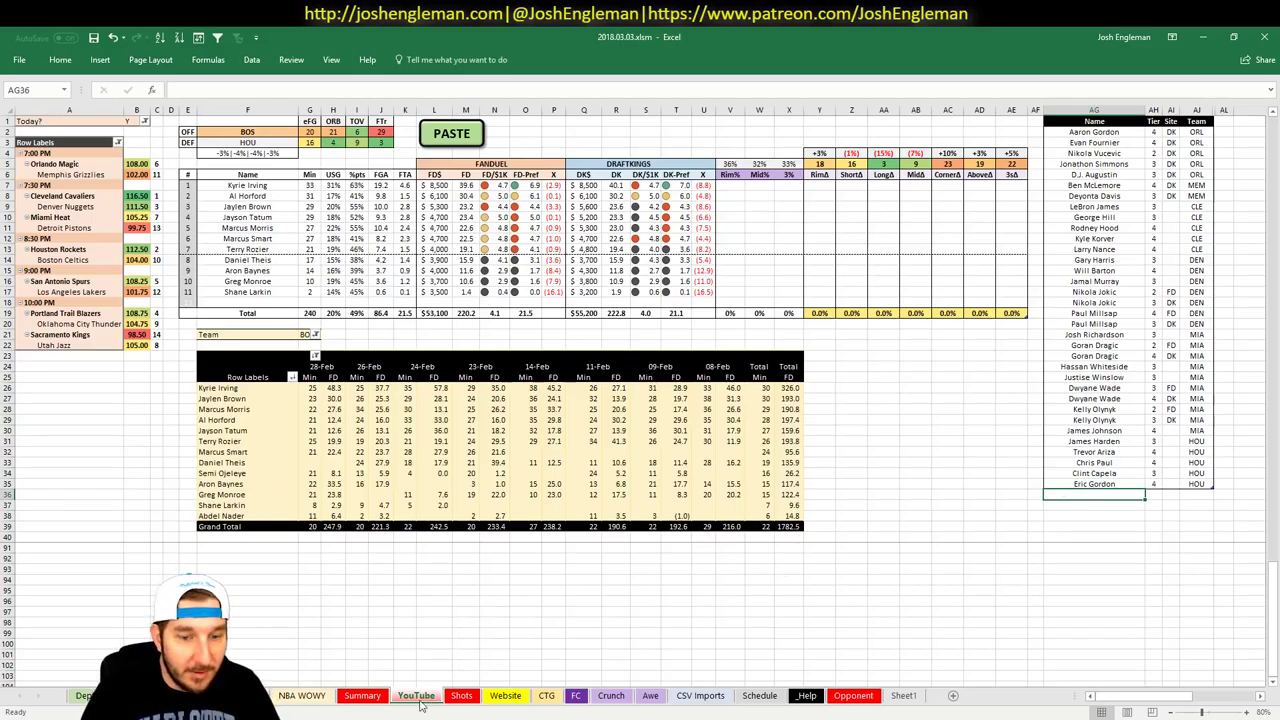
{"action": "left_click", "coordinate": [378, 705]}
{"action": "key", "text": "ctrl+Page_Up"}
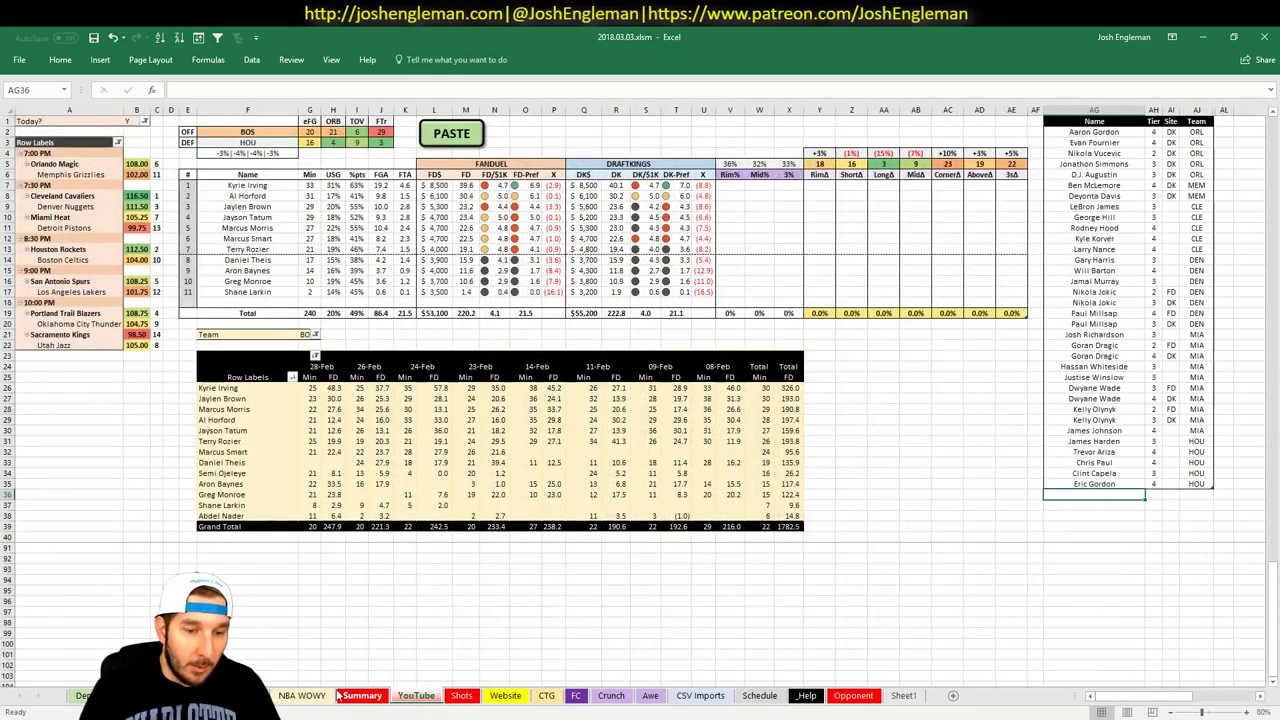
{"action": "key", "text": "ctrl+Page_Up"}
{"action": "scroll", "coordinate": [520, 323], "scroll_direction": "up", "scroll_amount": 5}
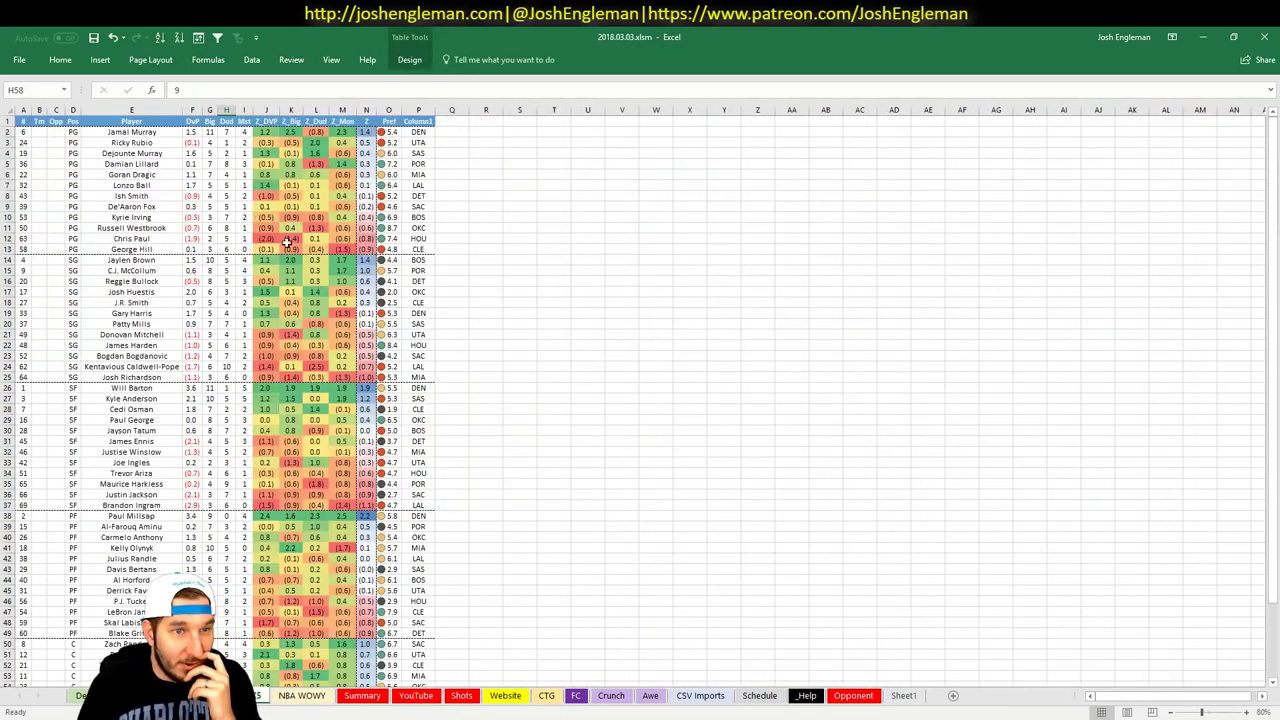
{"action": "left_click", "coordinate": [375, 700]}
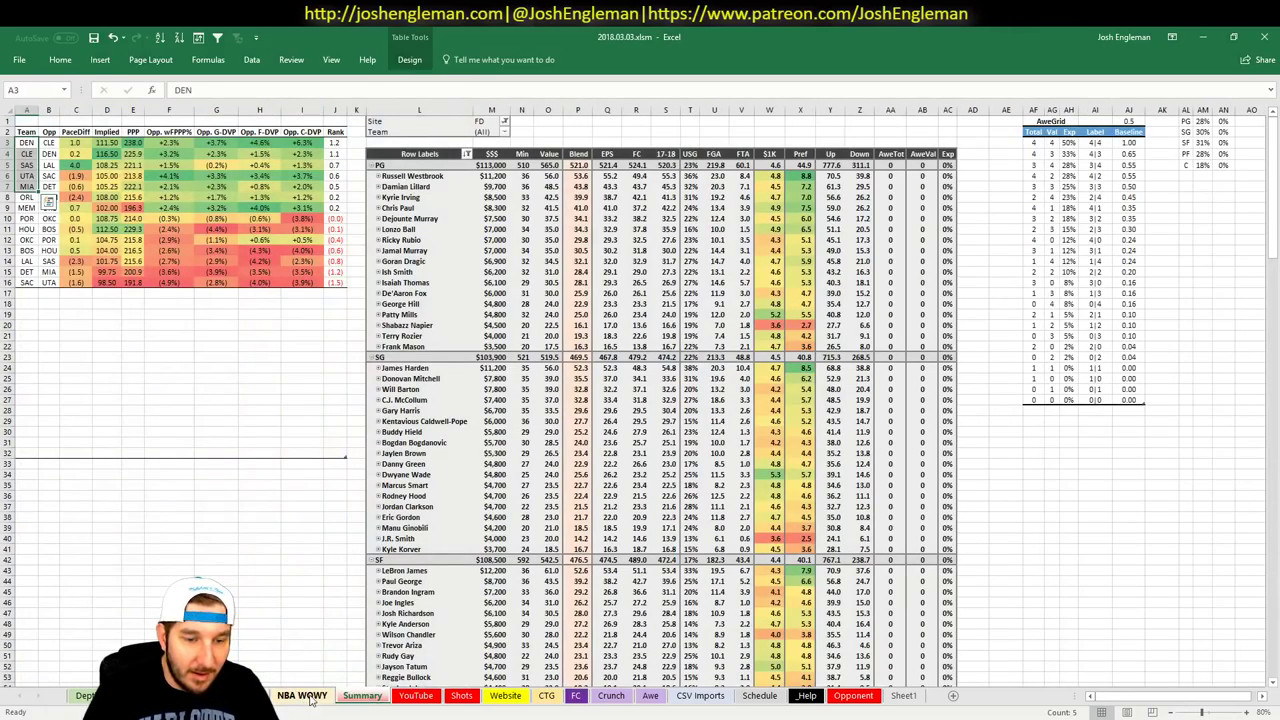
{"action": "left_click", "coordinate": [415, 700]}
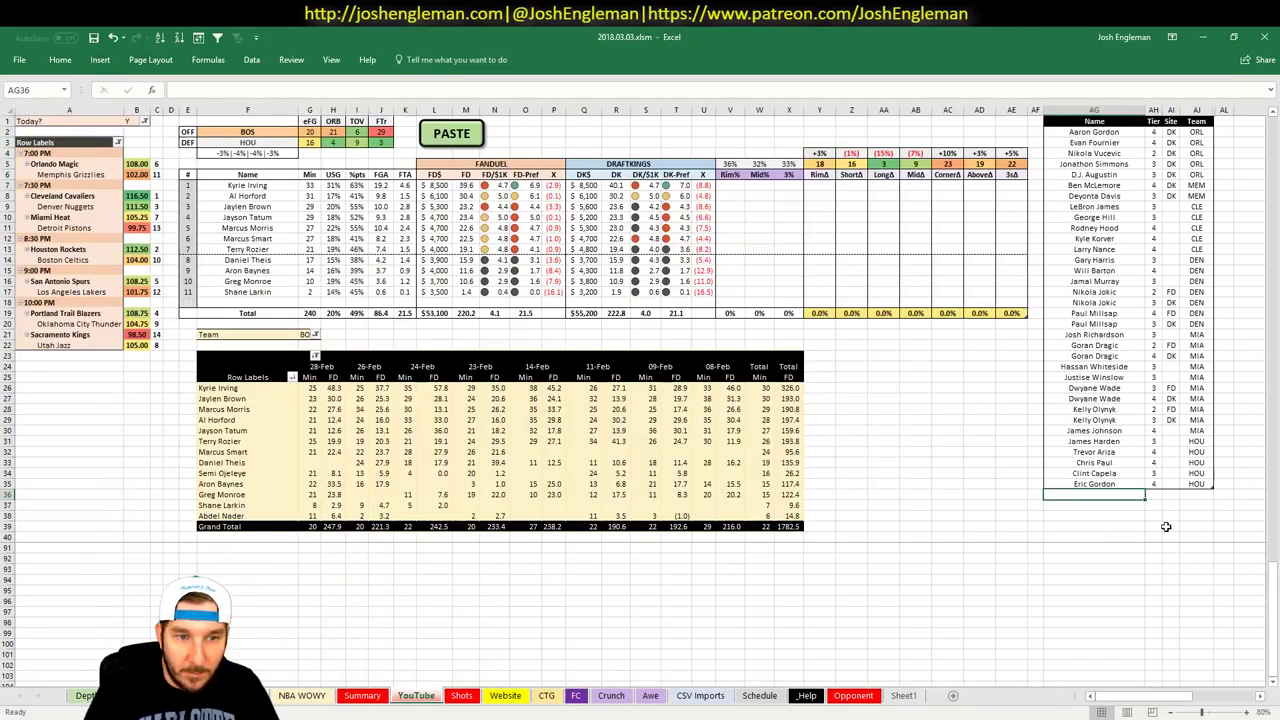
Add Kyrie Irving to the YouTube sheet's pick list below Eric Gordon with tier 4
{"action": "type", "text": "Kyrie Irving"}
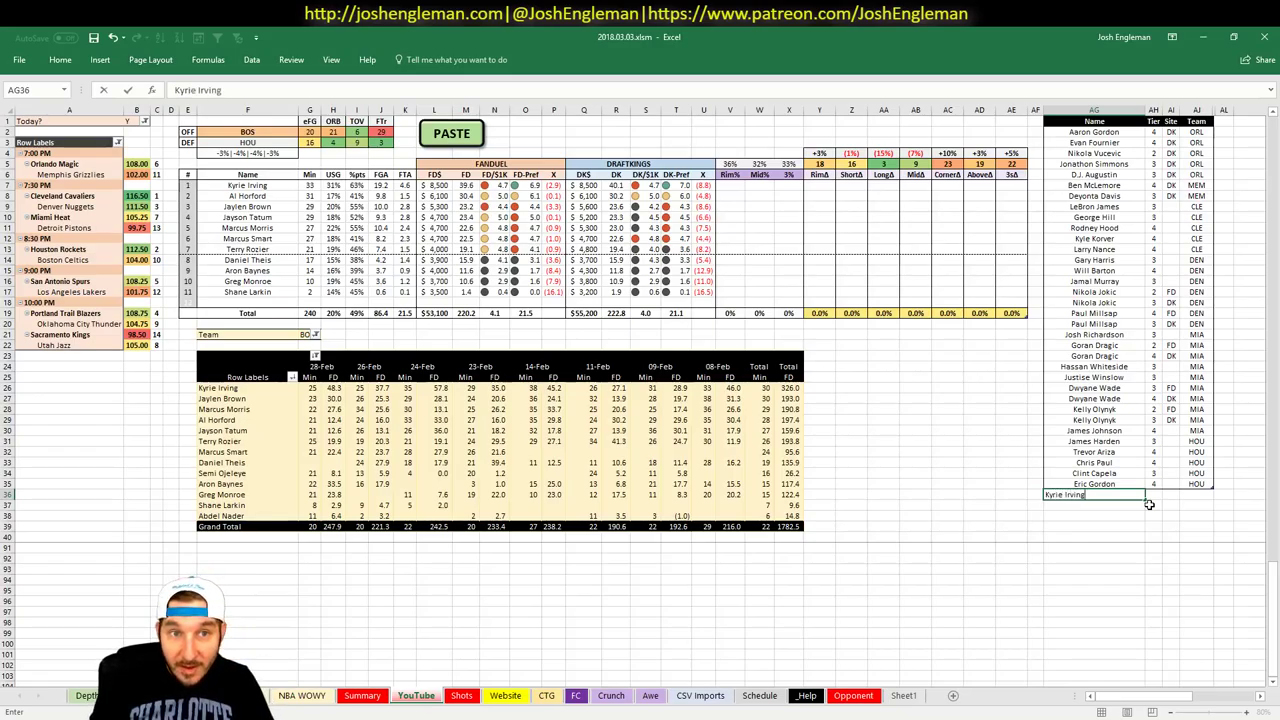
{"action": "key", "text": "Tab"}
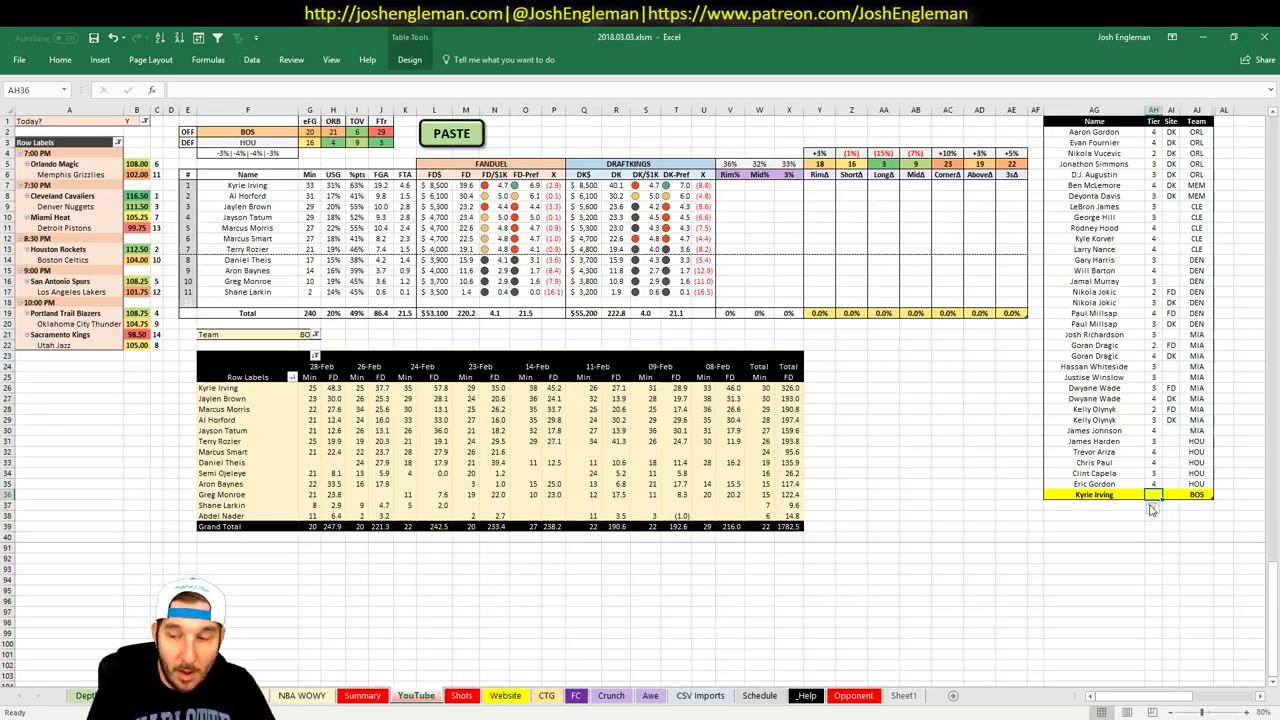
{"action": "type", "text": "4"}
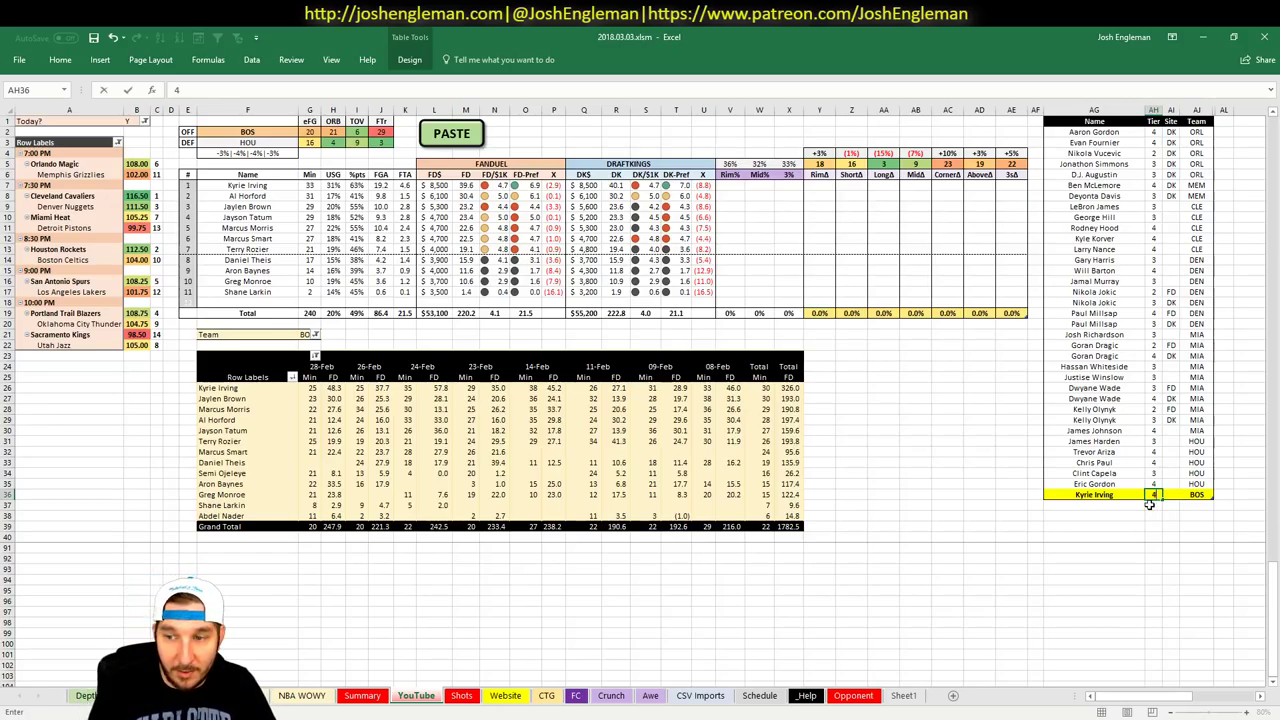
{"action": "key", "text": "Return"}
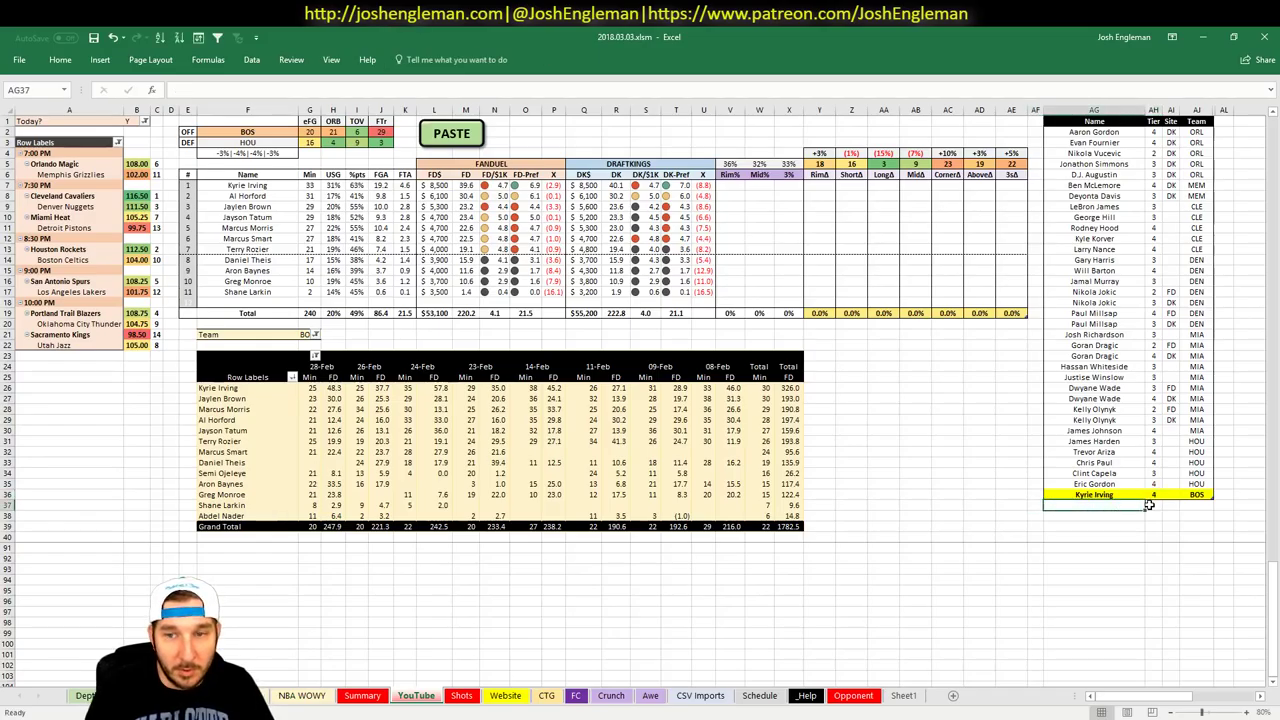
Add Al Horford's name to the pick list below Kyrie Irving
{"action": "type", "text": "Al"}
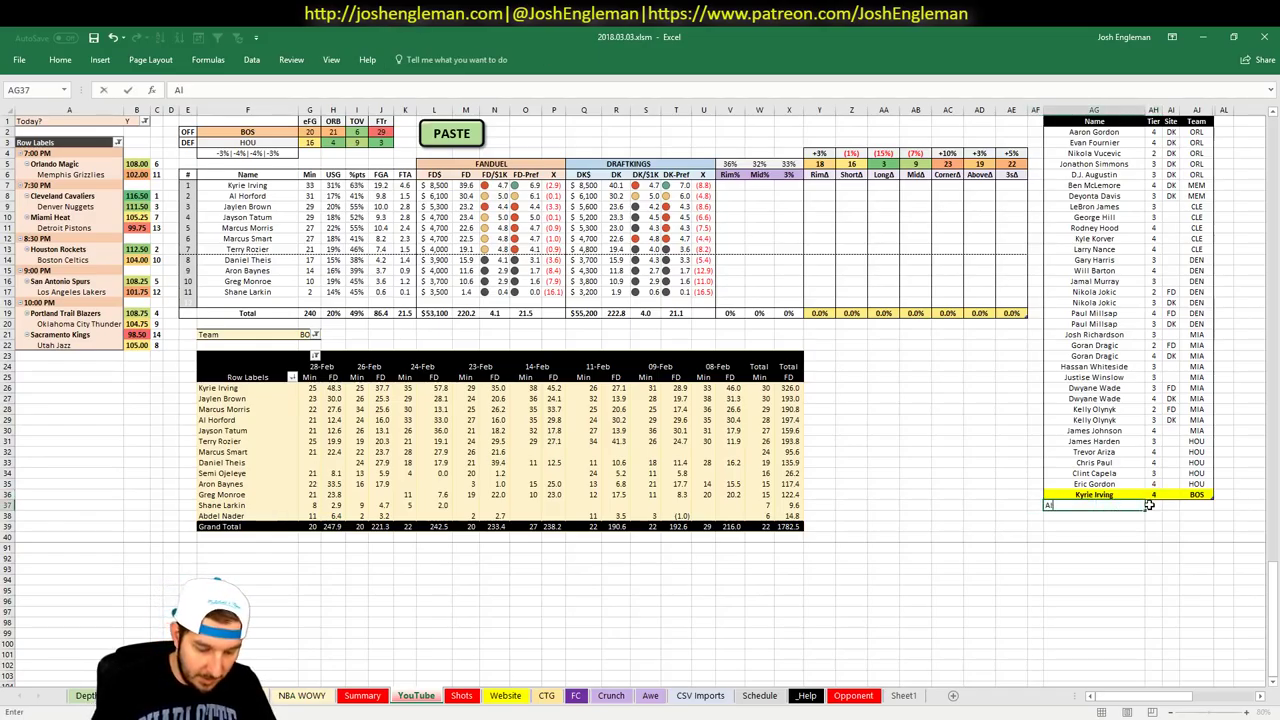
{"action": "type", "text": " Horford"}
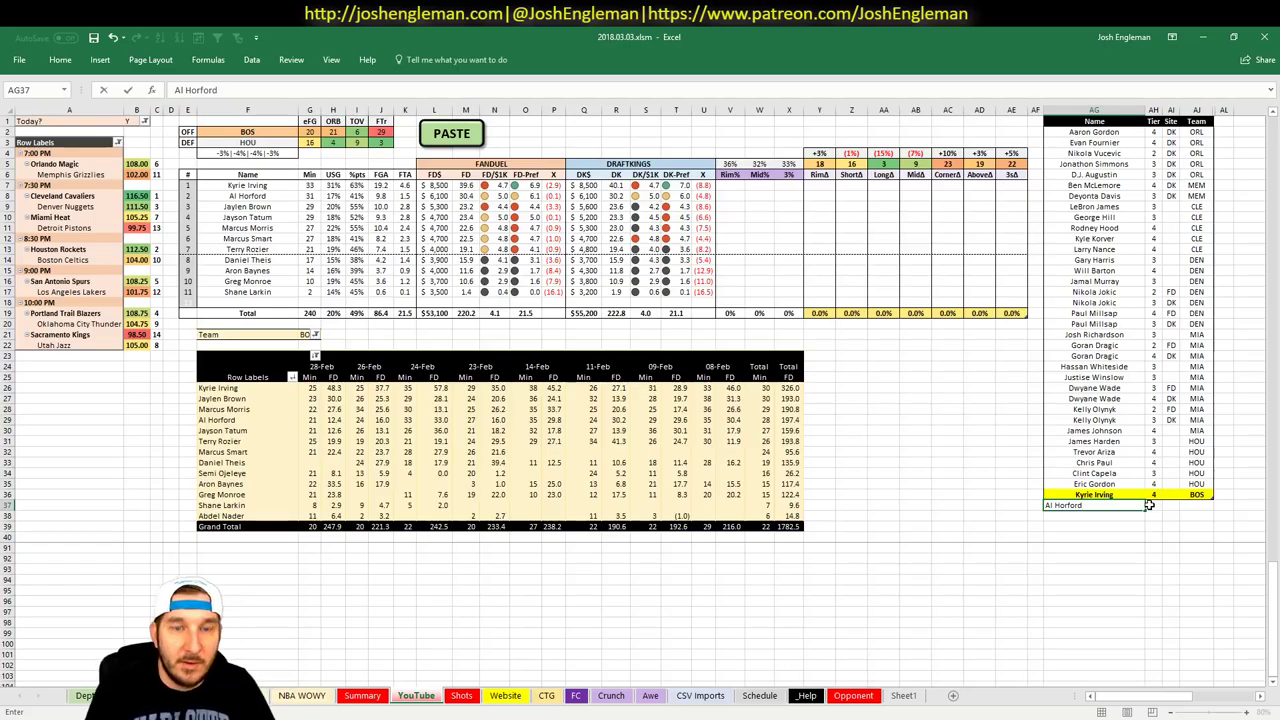
{"action": "key", "text": "Tab"}
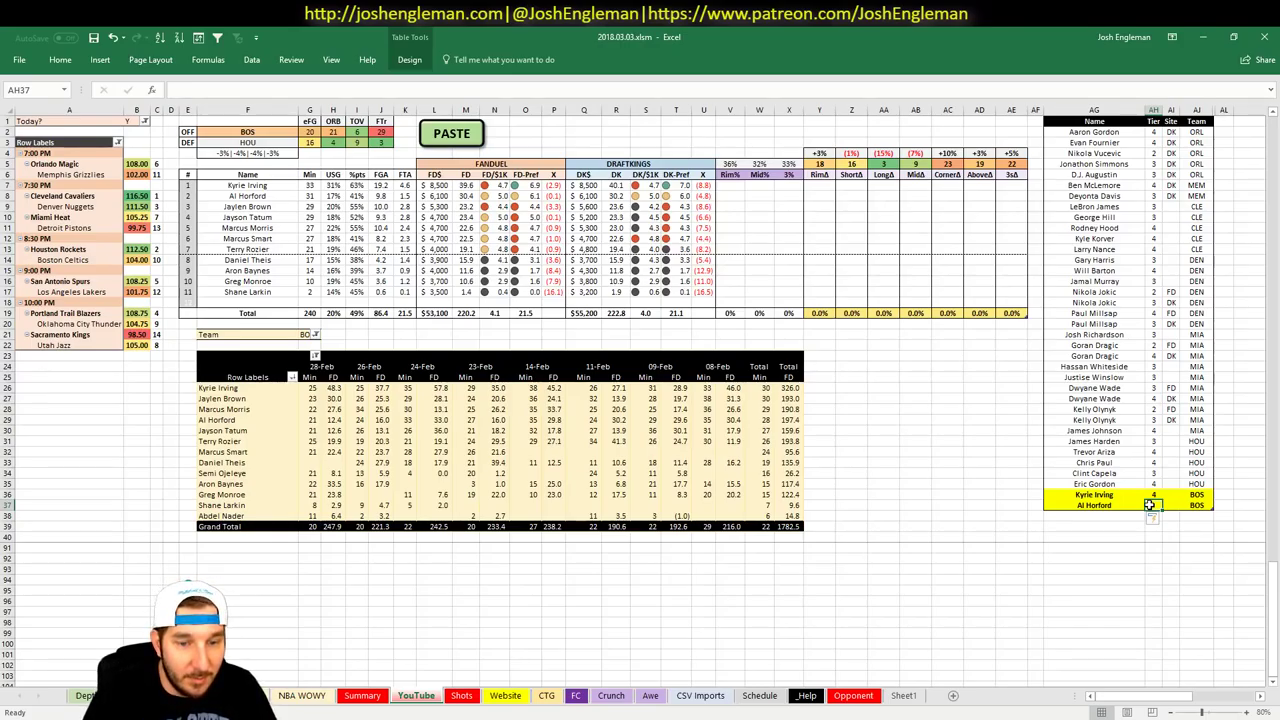
Examine the power forward and center ratings in the player rating sheet, highlighting Aron Baynes's row
{"action": "left_click", "coordinate": [374, 697]}
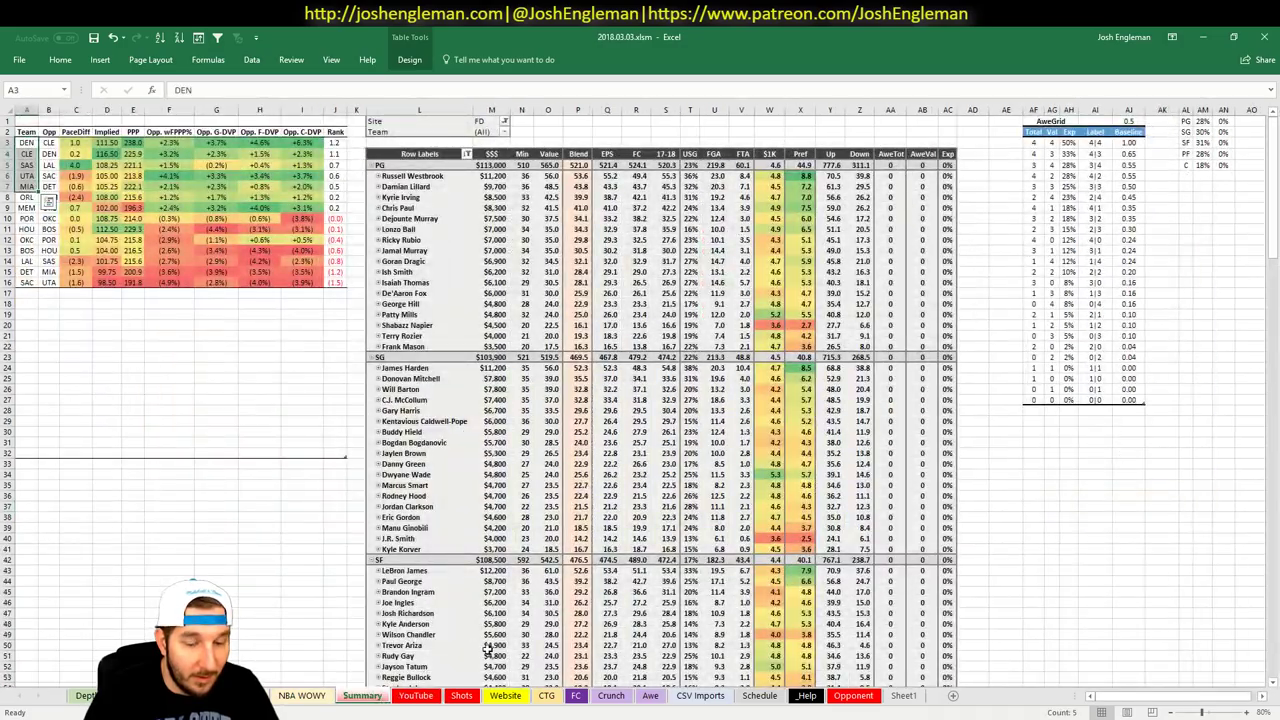
{"action": "key", "text": "ctrl+Page_Up"}
{"action": "scroll", "coordinate": [386, 531], "scroll_direction": "down", "scroll_amount": 7}
{"action": "scroll", "coordinate": [385, 532], "scroll_direction": "up", "scroll_amount": 2}
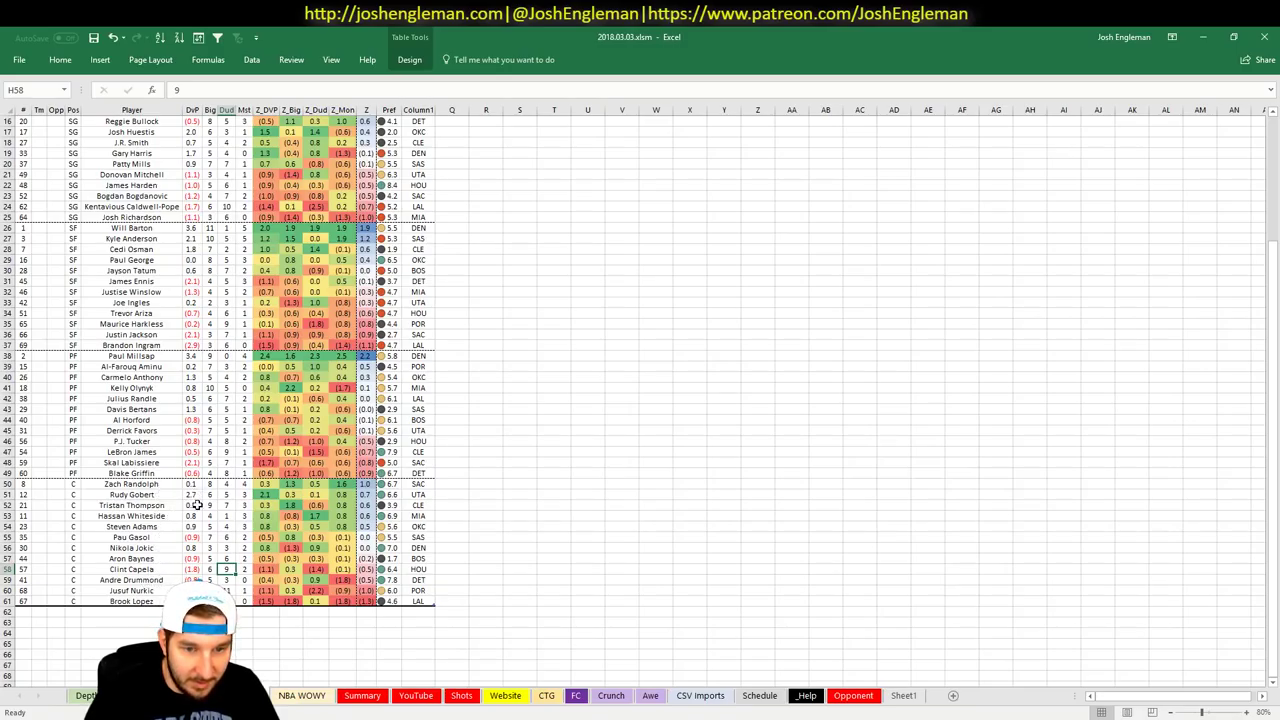
{"action": "left_click_drag", "start_coordinate": [412, 558], "coordinate": [133, 556]}
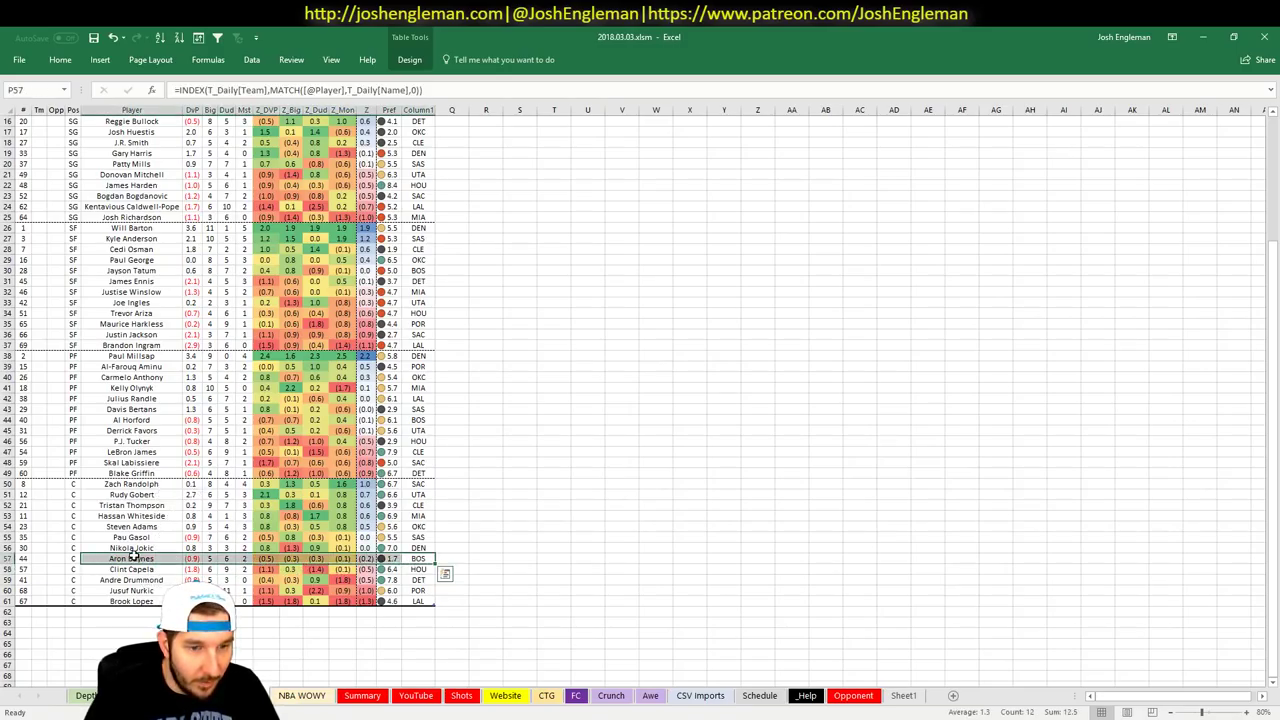
{"action": "left_click", "coordinate": [300, 695]}
{"action": "key", "text": "ctrl+Page_Up"}
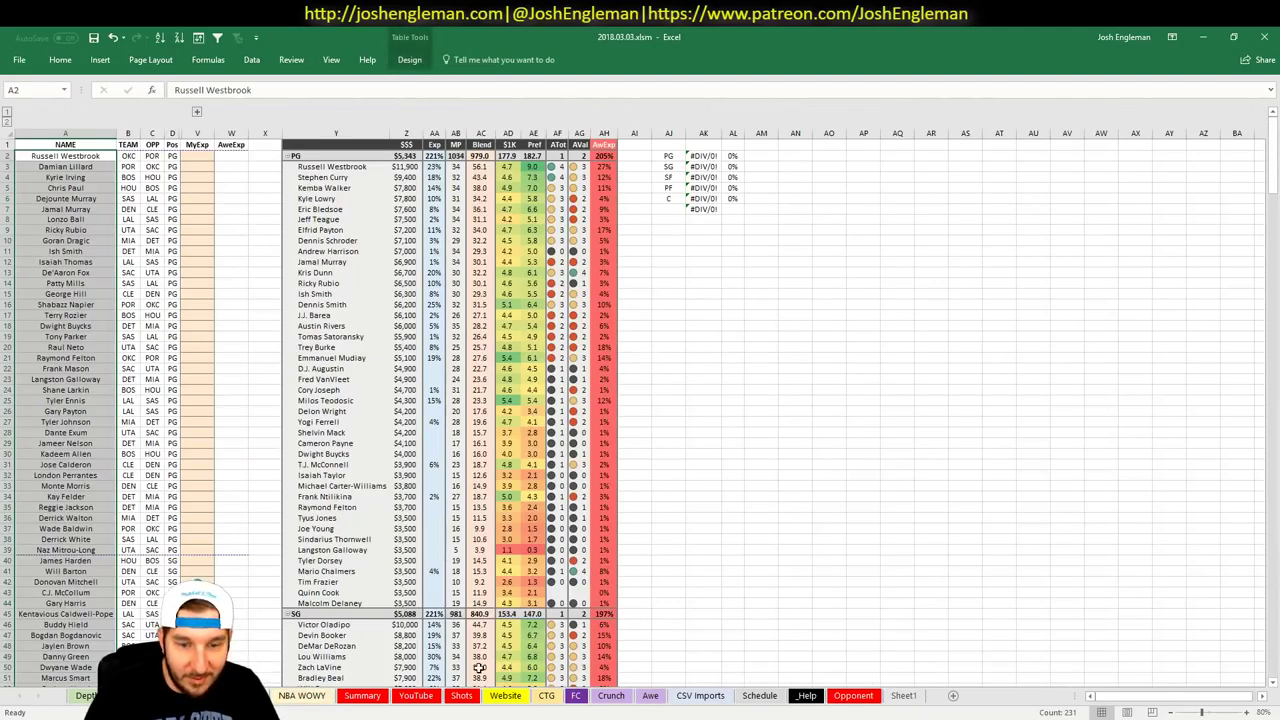
Set Al Horford's tier to 4 in the YouTube sheet's pick list
{"action": "left_click", "coordinate": [416, 695]}
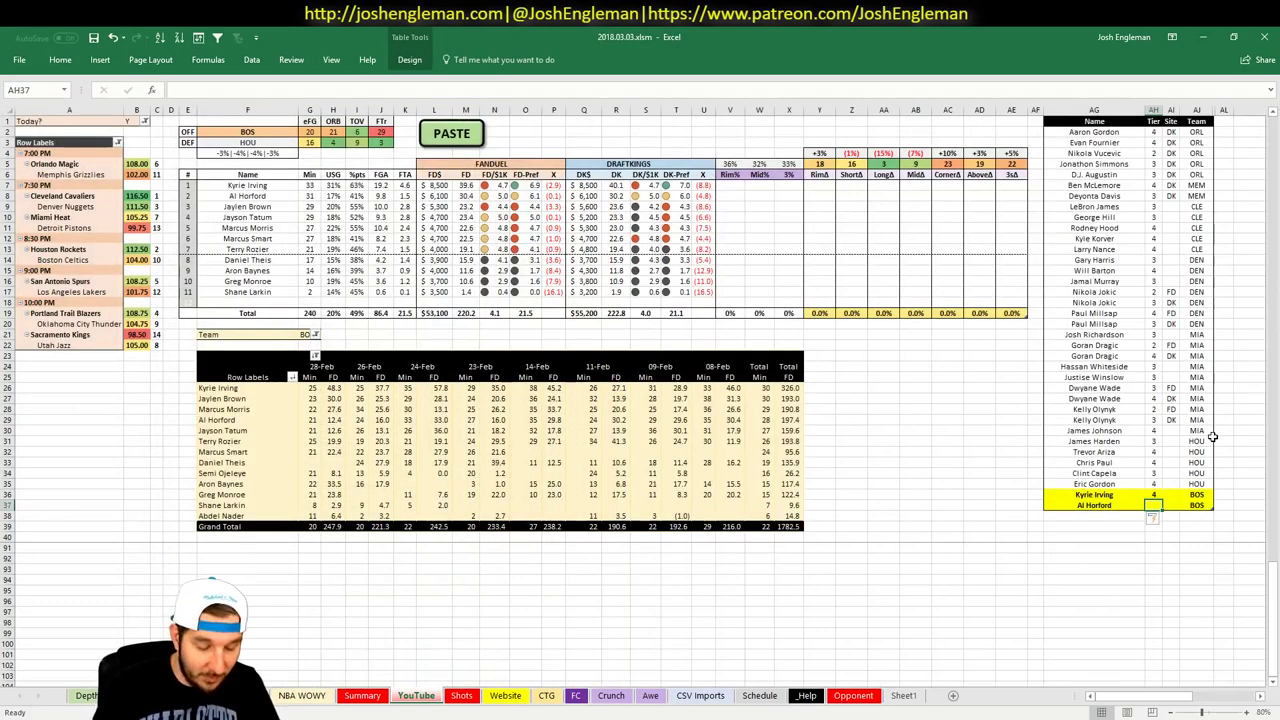
{"action": "key", "text": "Down"}
{"action": "key", "text": "Left"}
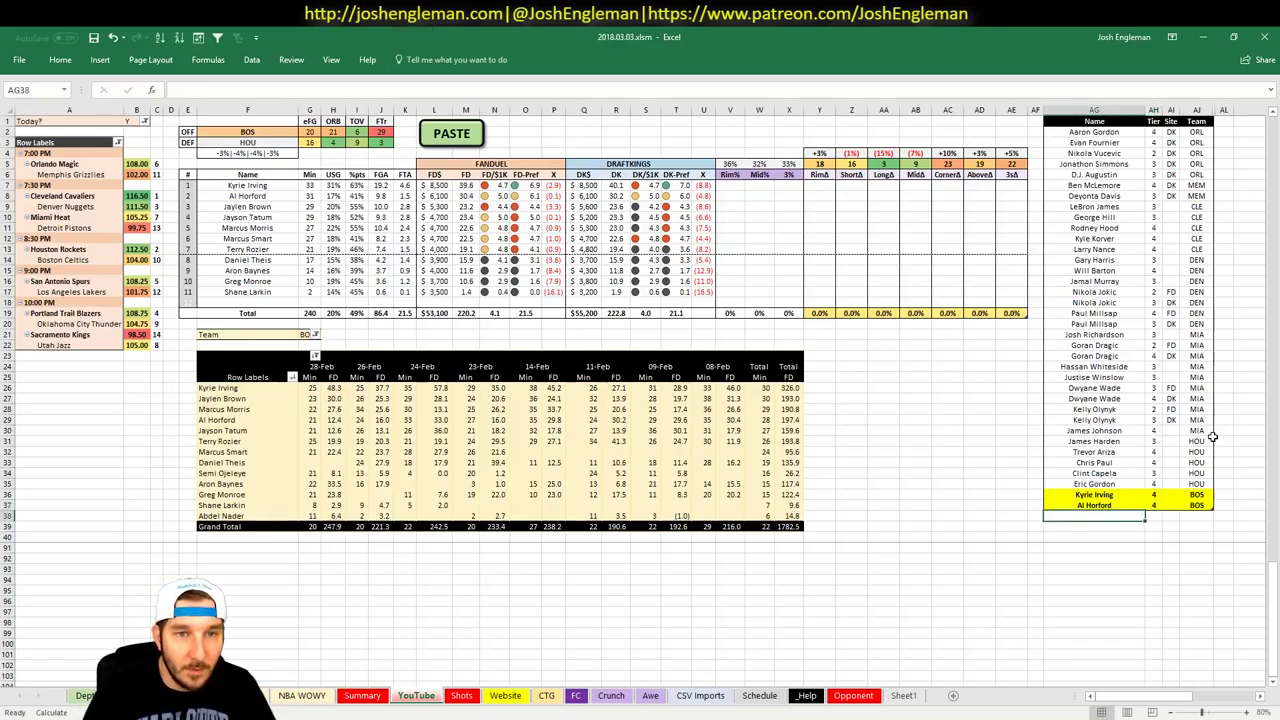
Add Jaylen Brown to the pick list below Al Horford with tier 4
{"action": "type", "text": "Jaylen"}
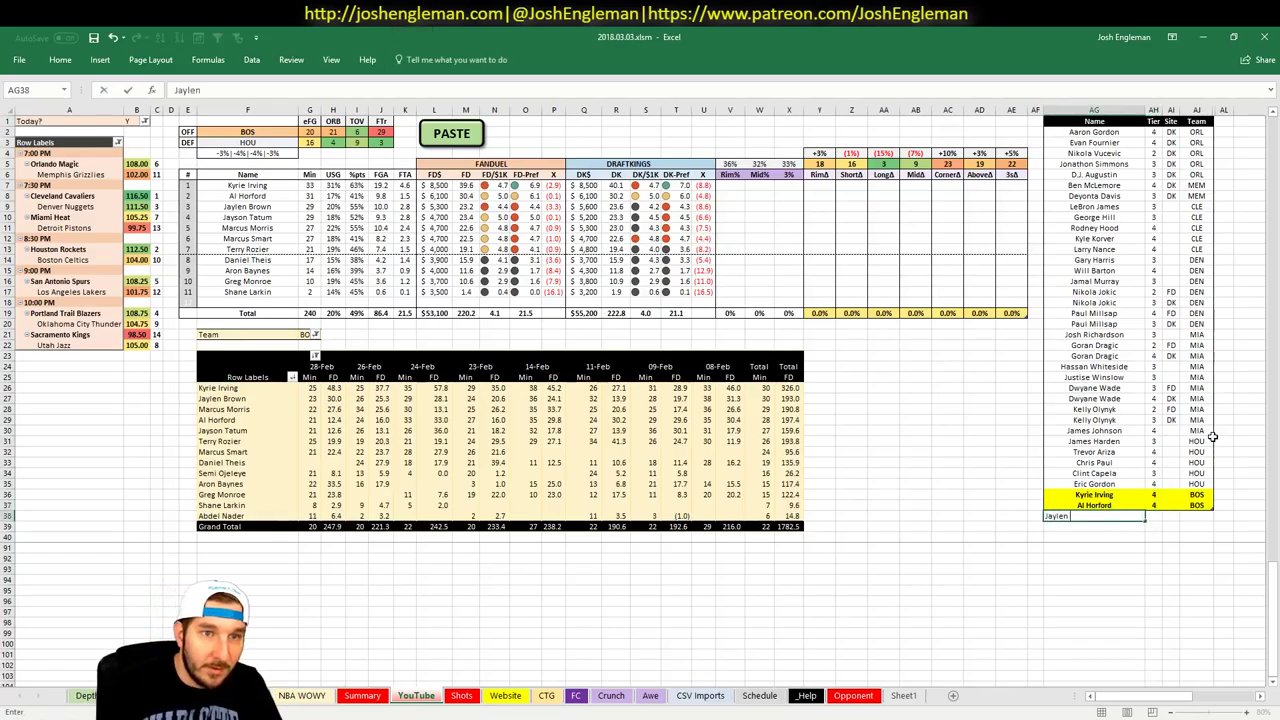
{"action": "type", "text": " Brown"}
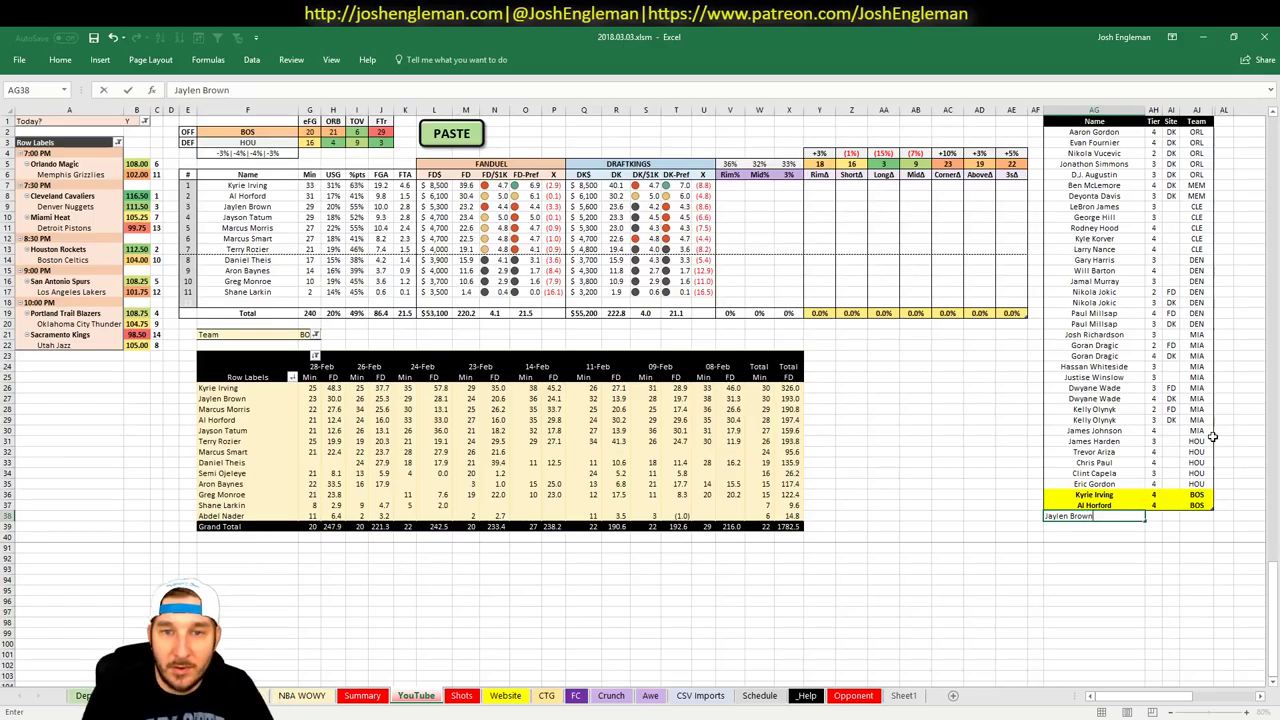
{"action": "key", "text": "Tab"}
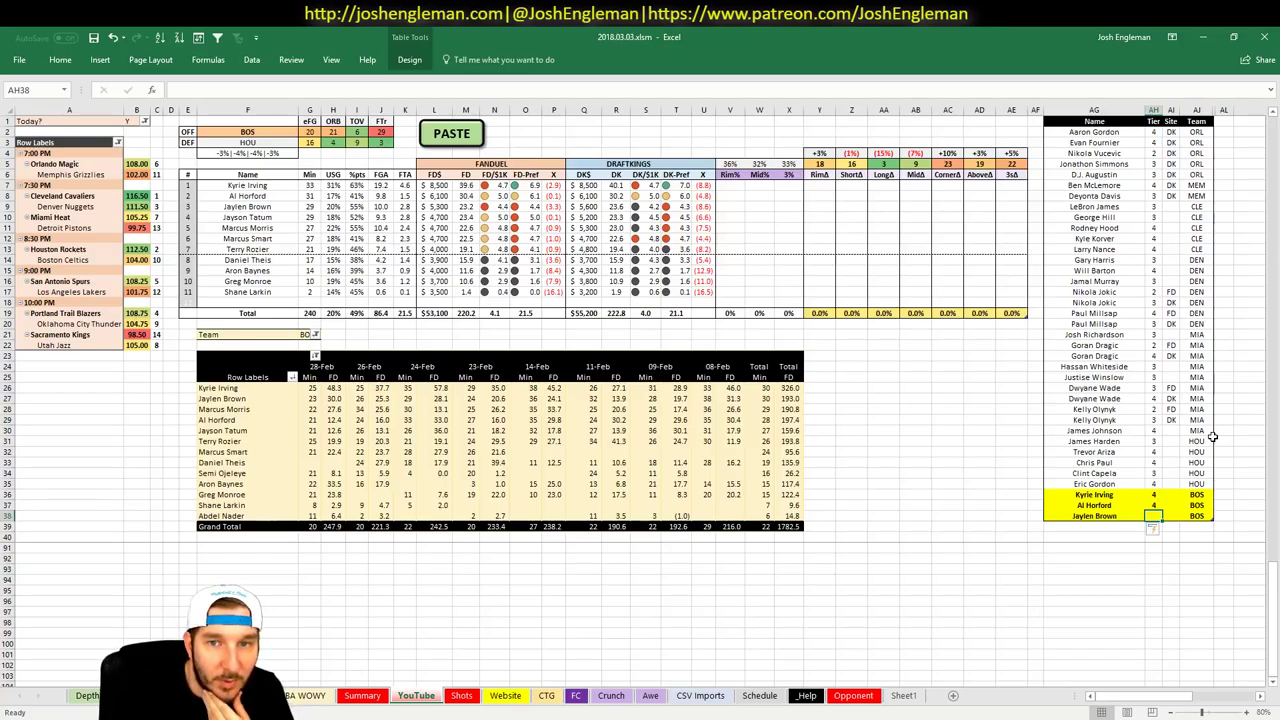
{"action": "type", "text": "4"}
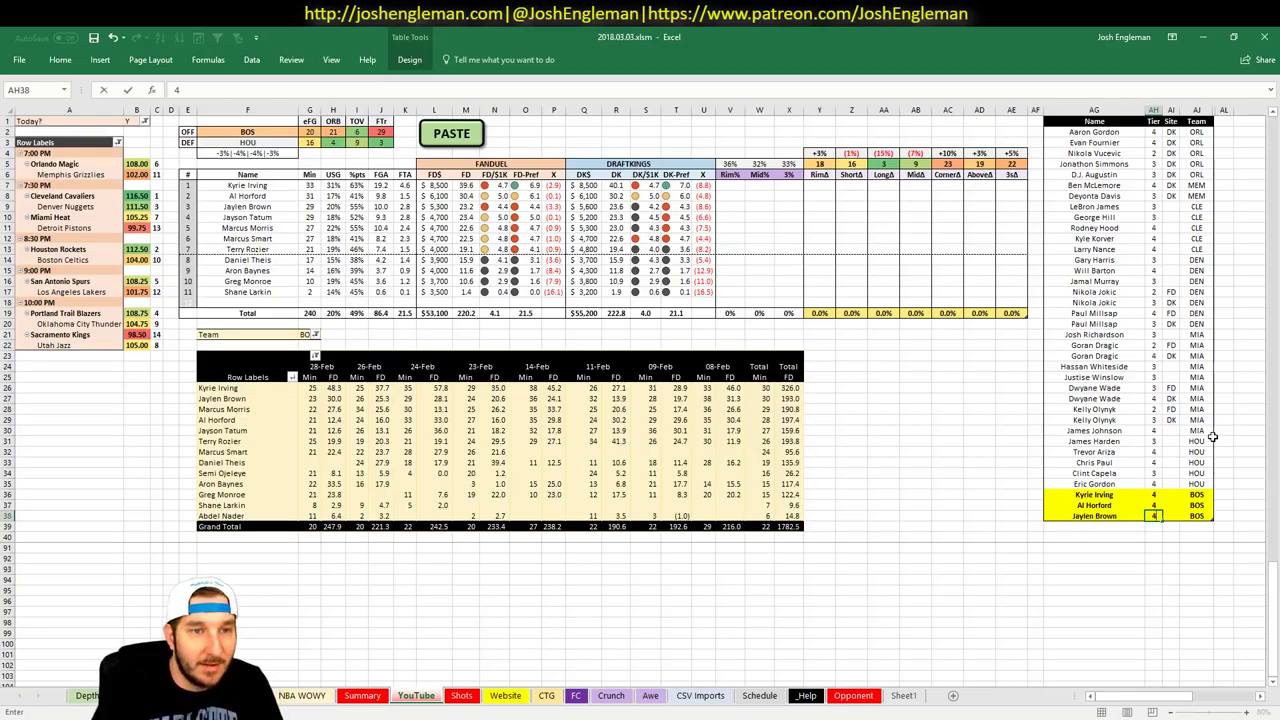
{"action": "key", "text": "Return"}
Add Jayson Tatum to the pick list below Jaylen Brown with tier 4
{"action": "type", "text": "Jayson Tatum"}
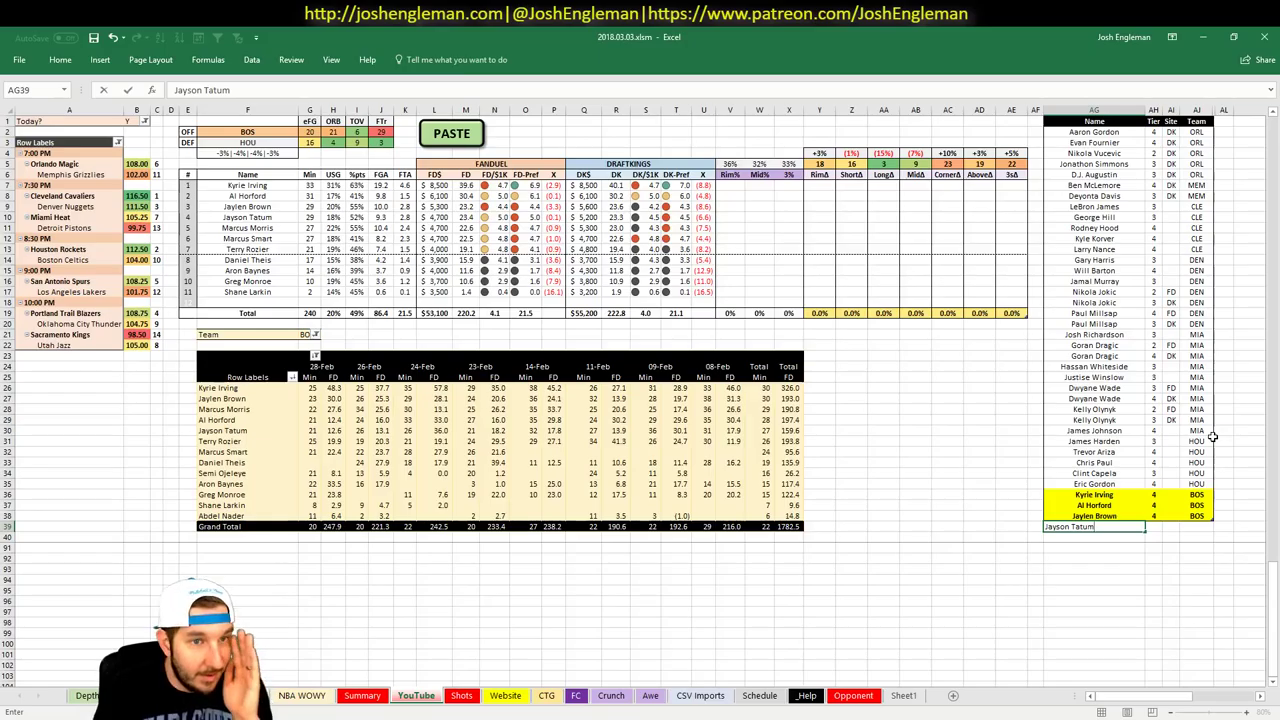
{"action": "key", "text": "Tab"}
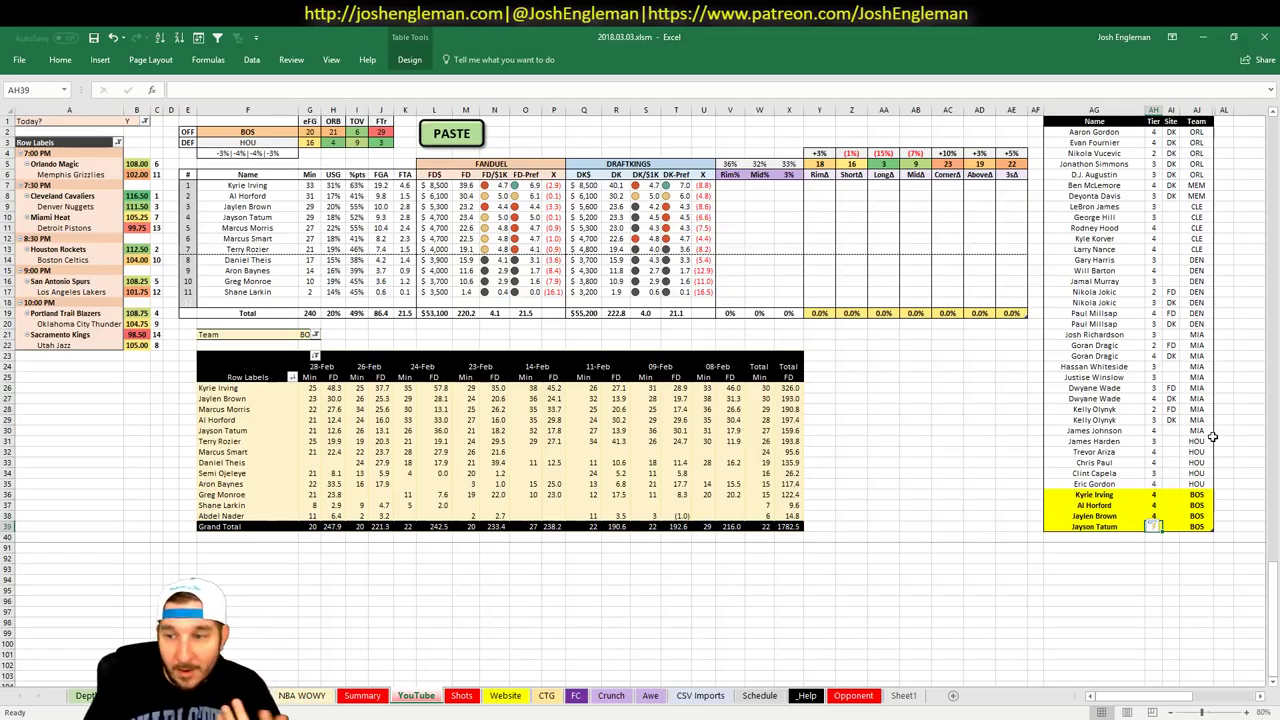
{"action": "type", "text": "4"}
{"action": "key", "text": "Return"}
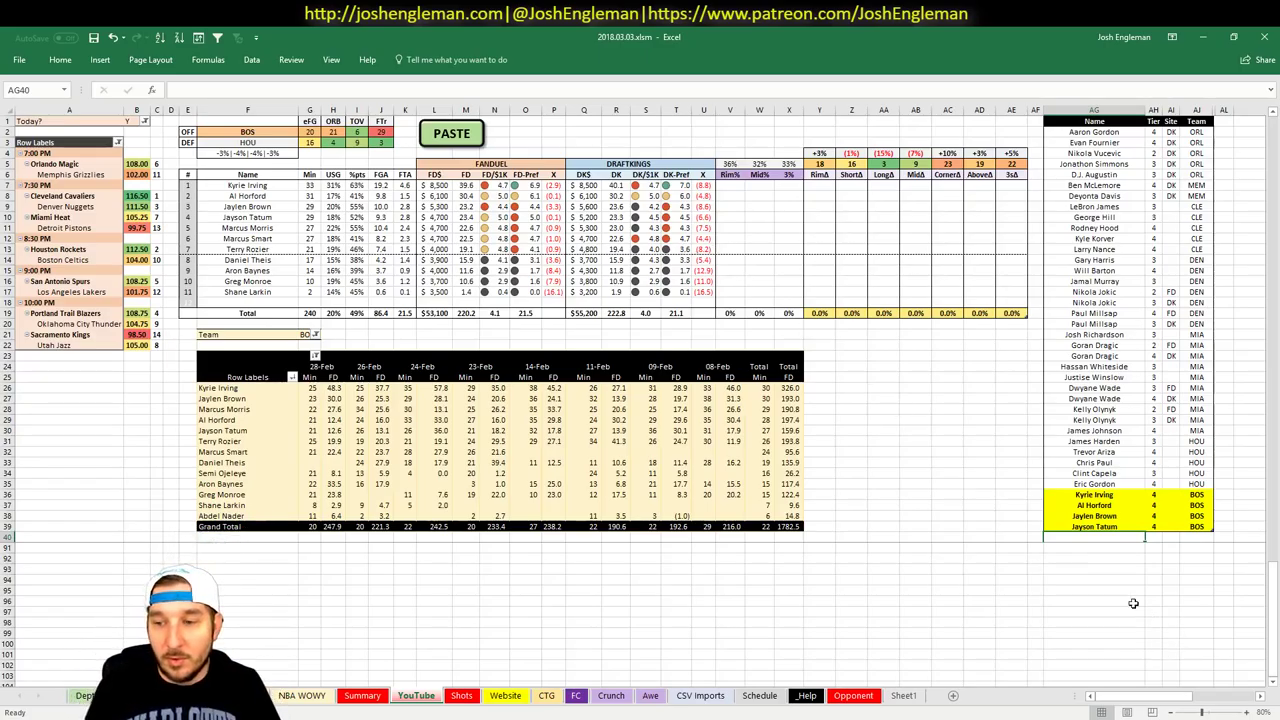
Add Marcus Morris to the pick list below Jayson Tatum with tier 3
{"action": "type", "text": "Marc"}
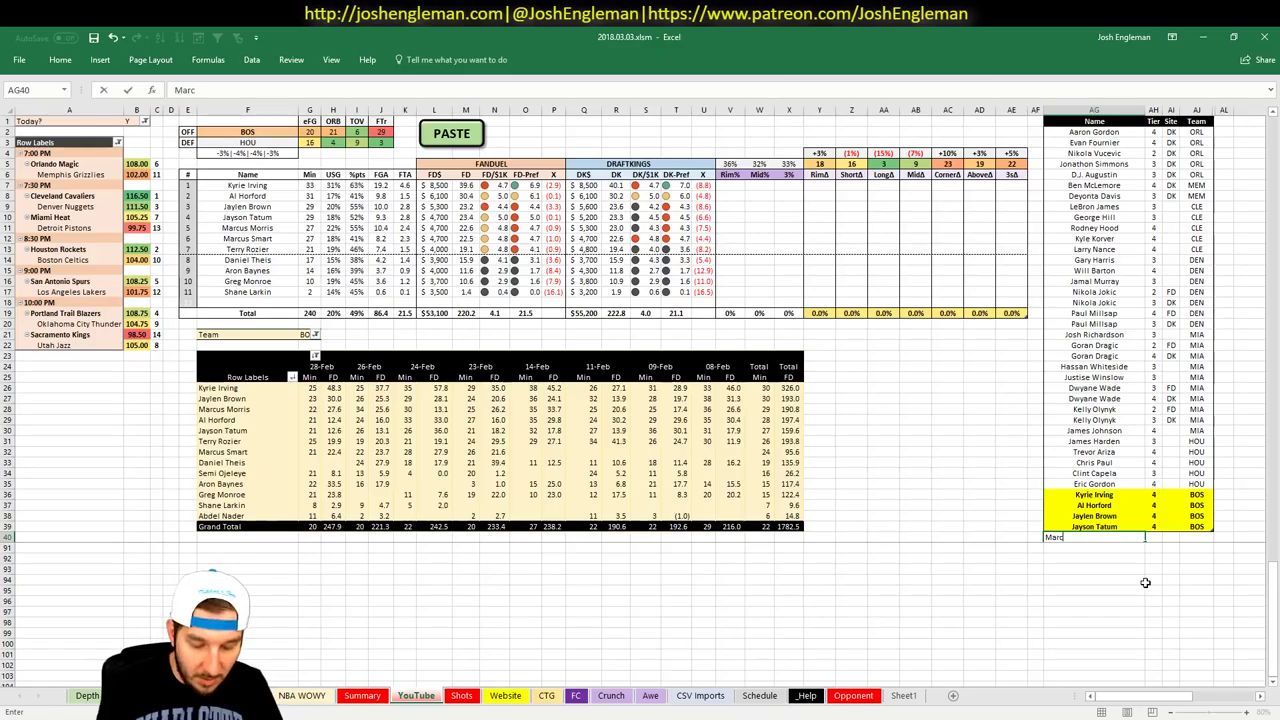
{"action": "type", "text": "us Morris"}
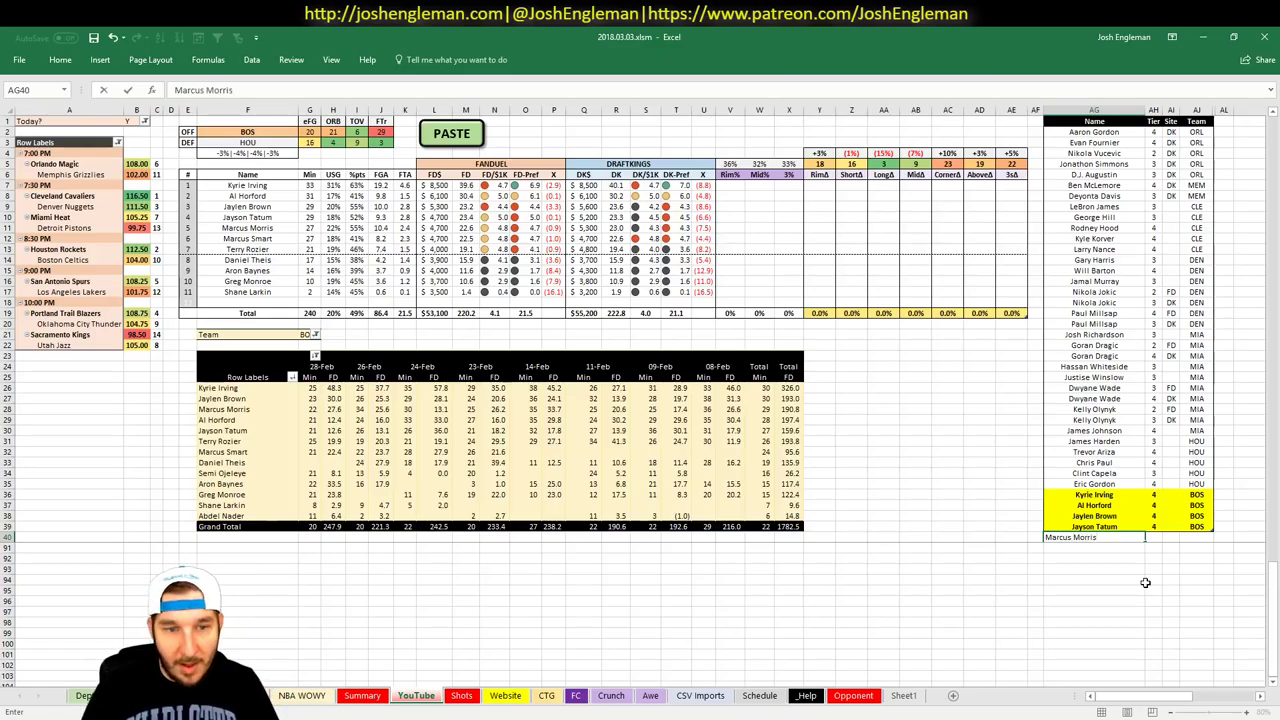
{"action": "key", "text": "Tab"}
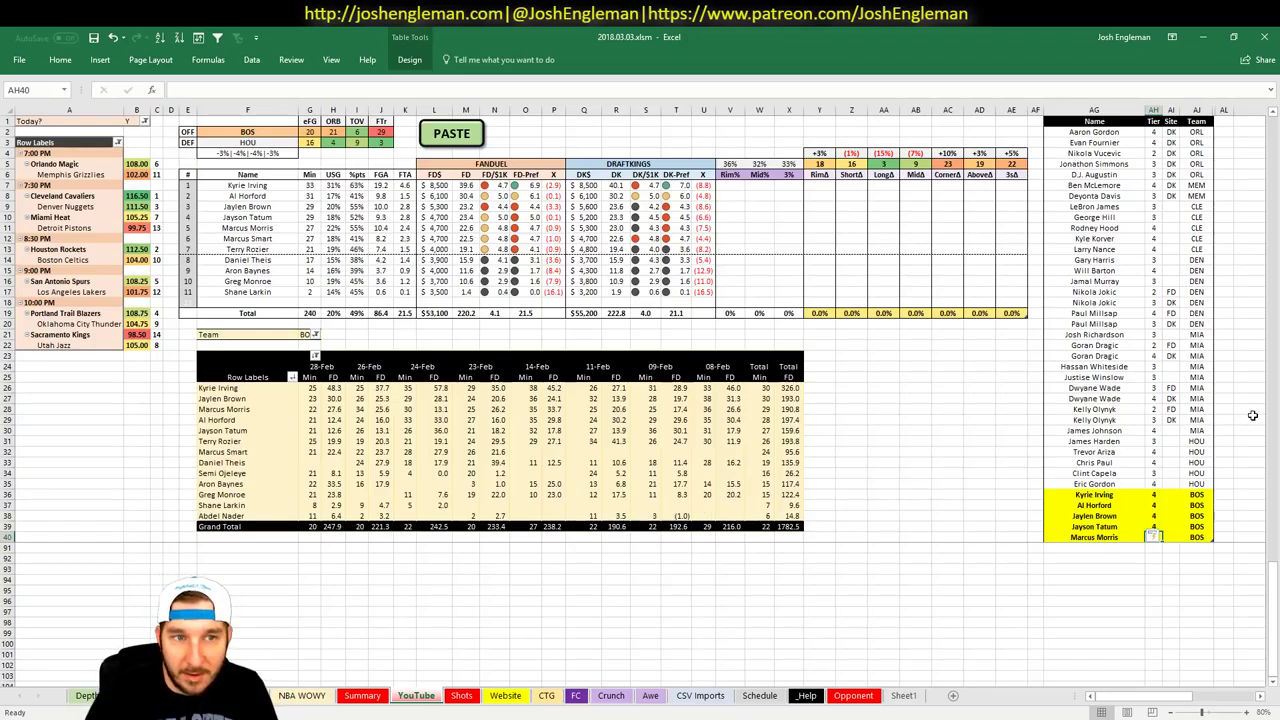
{"action": "key", "text": "Return"}
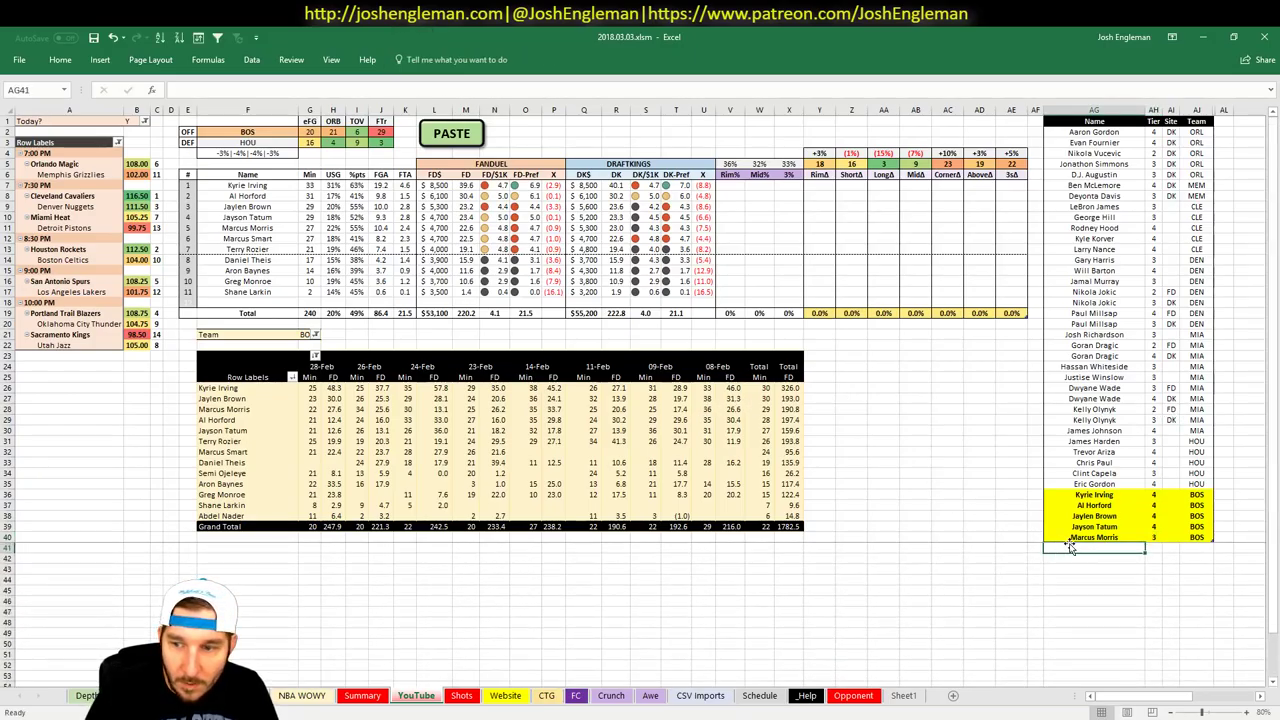
Add Marcus Smart to the pick list below Marcus Morris with tier 4
{"action": "type", "text": "Marcus Smart"}
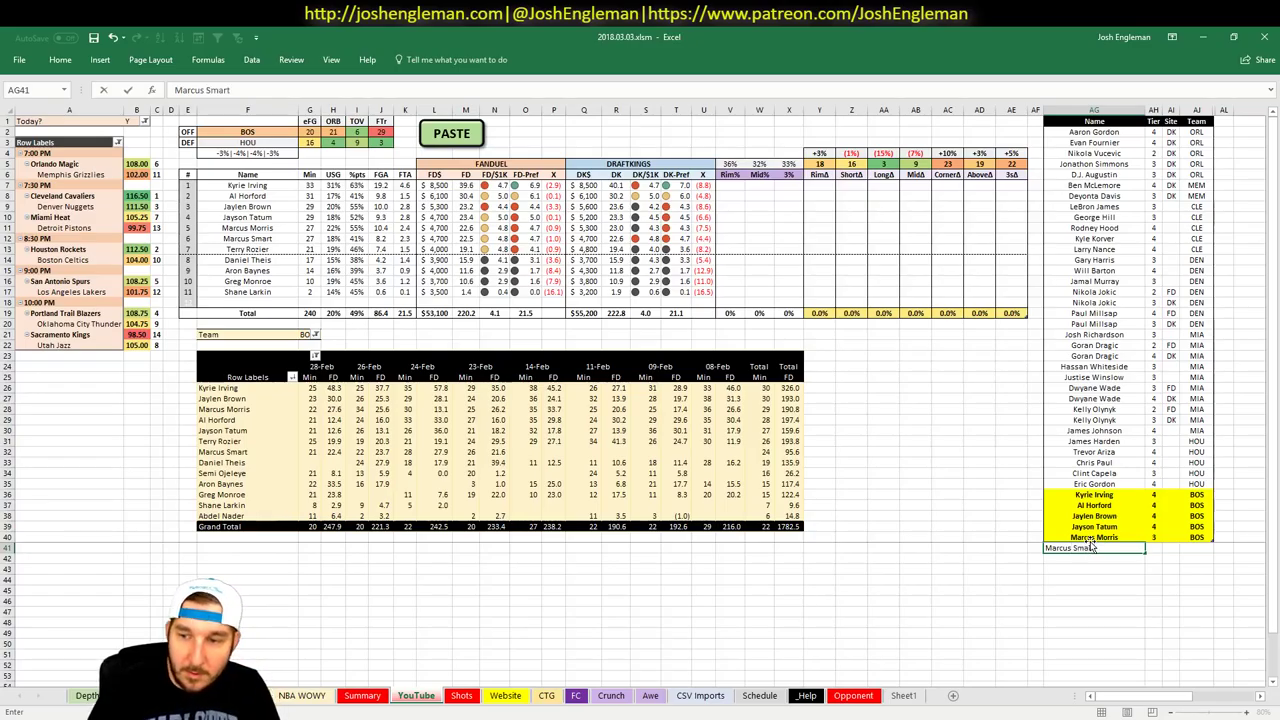
{"action": "key", "text": "Tab"}
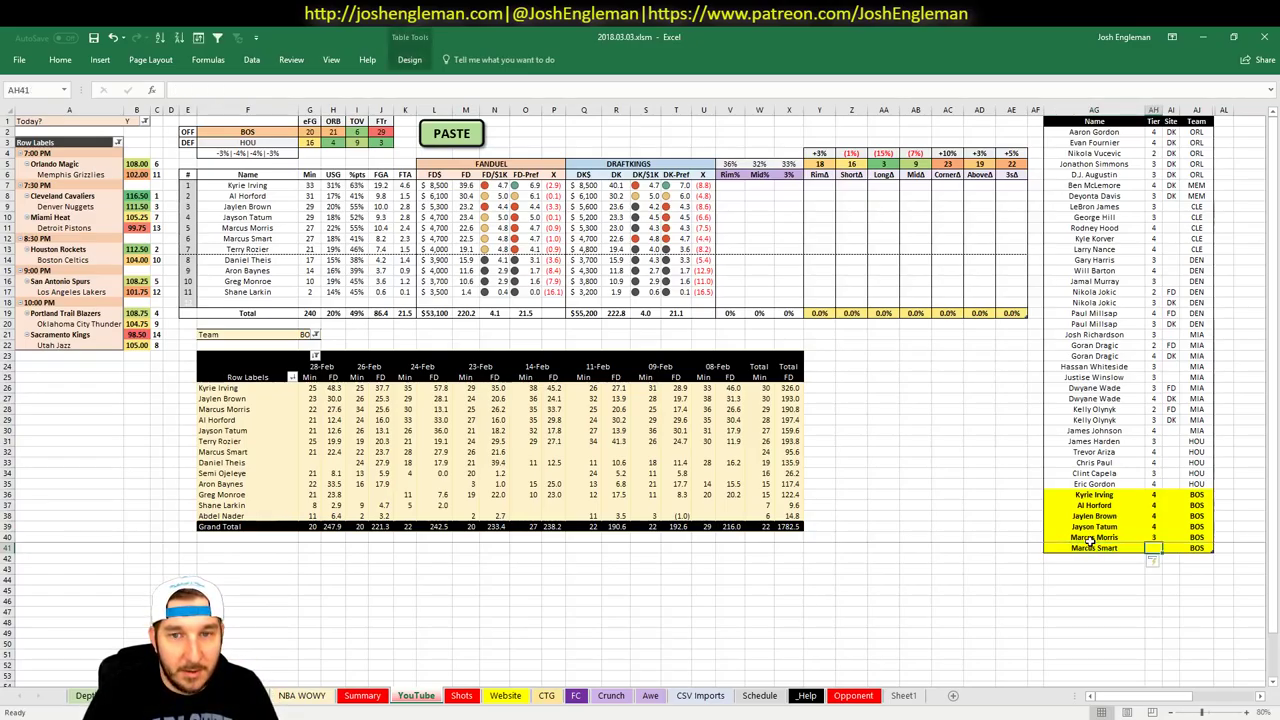
{"action": "type", "text": "4"}
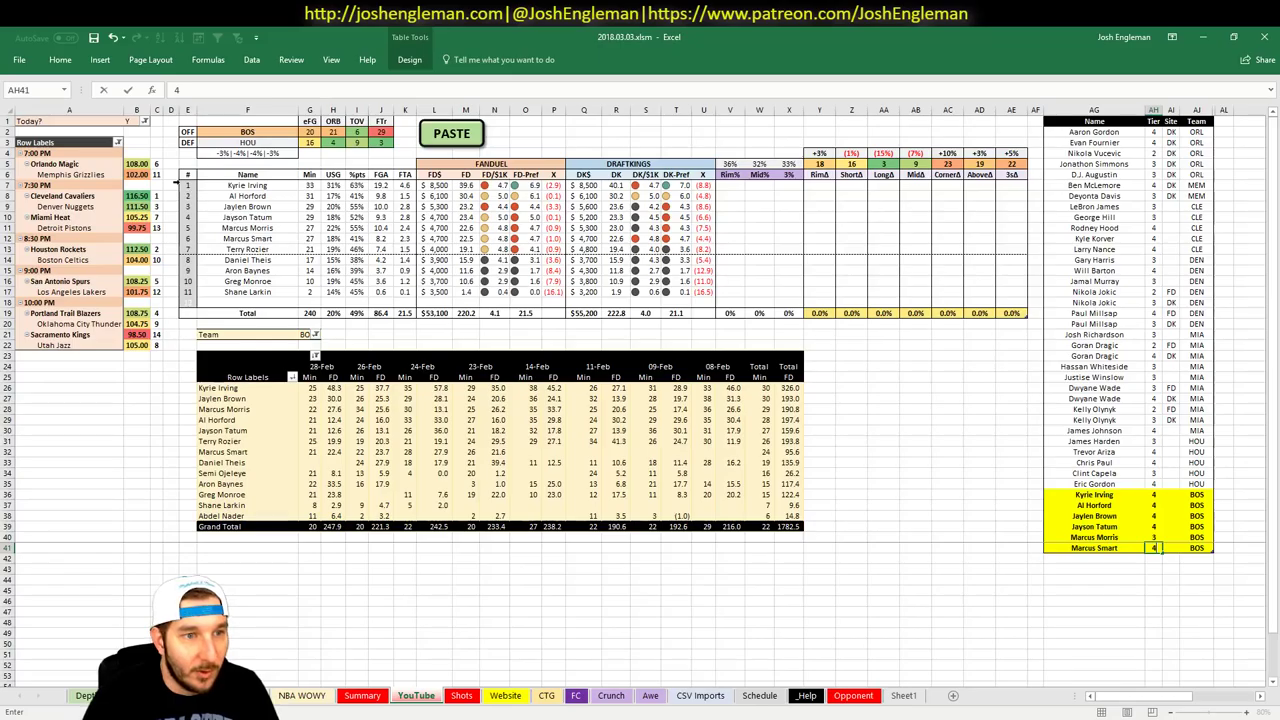
Switch the matchup table's offensive team to SAS
{"action": "left_click", "coordinate": [240, 142]}
{"action": "left_click", "coordinate": [238, 133]}
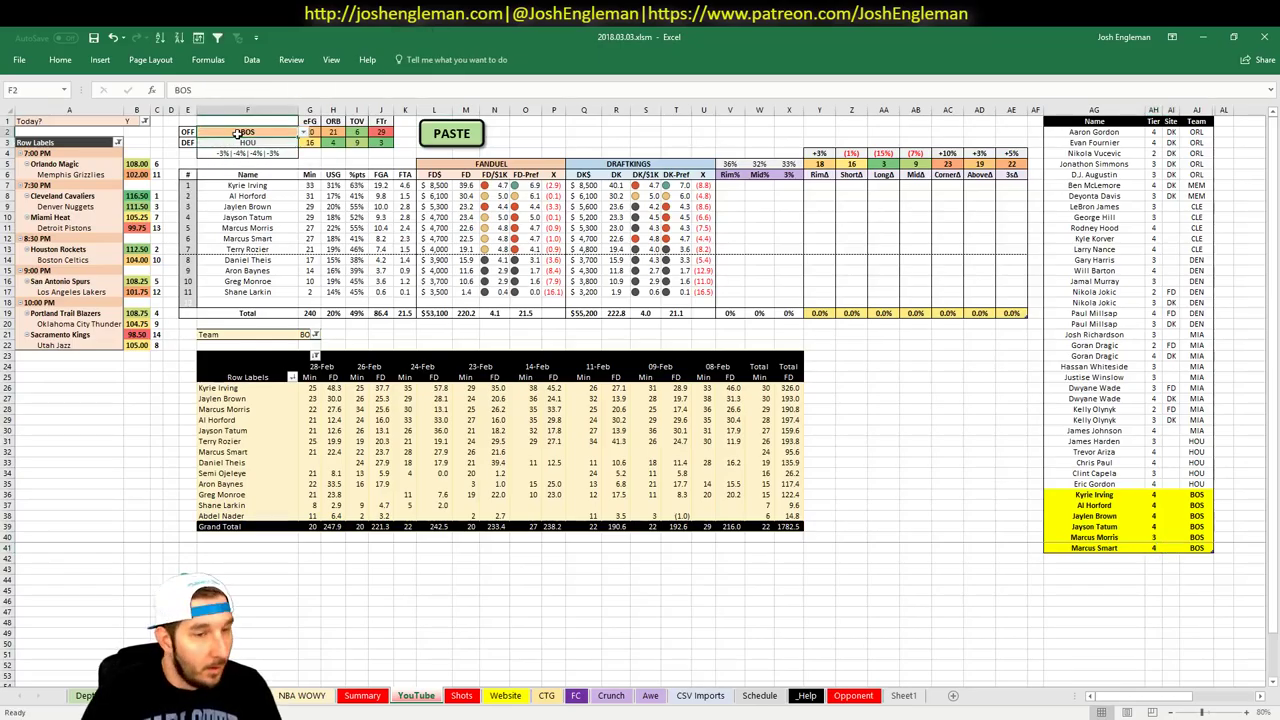
{"action": "type", "text": "SAS"}
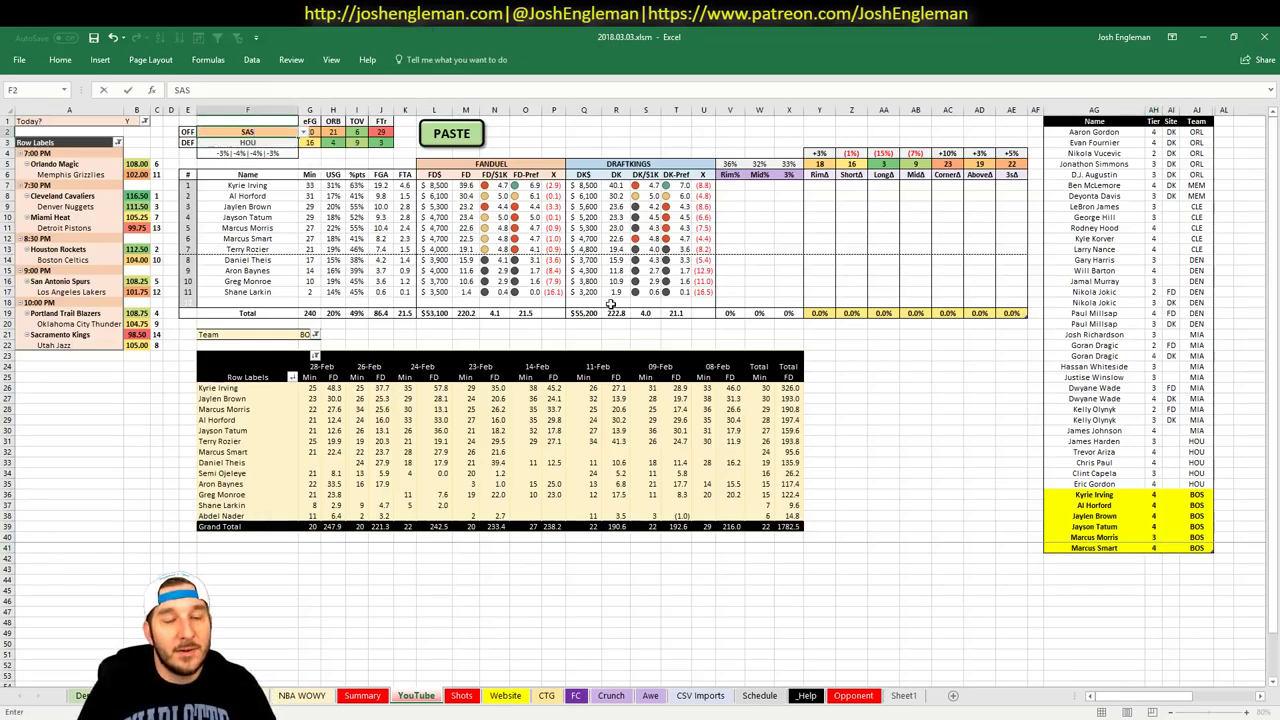
{"action": "key", "text": "Return"}
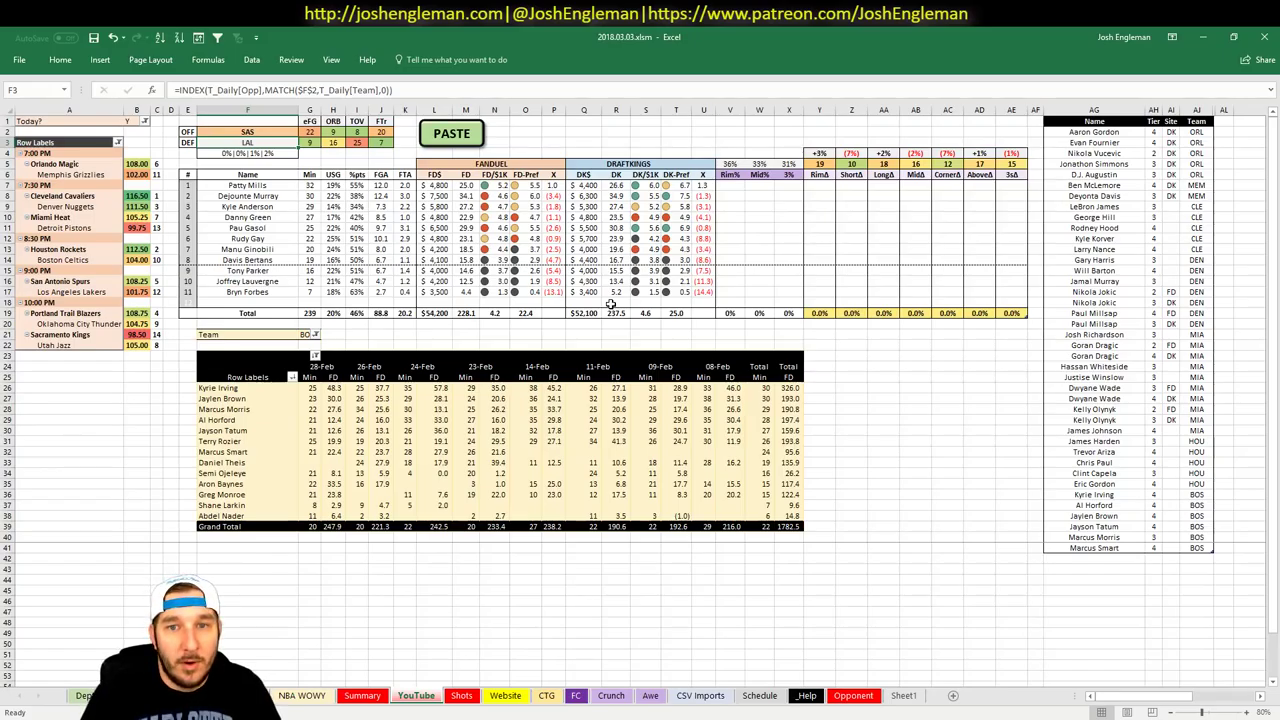
{"action": "left_click", "coordinate": [975, 429]}
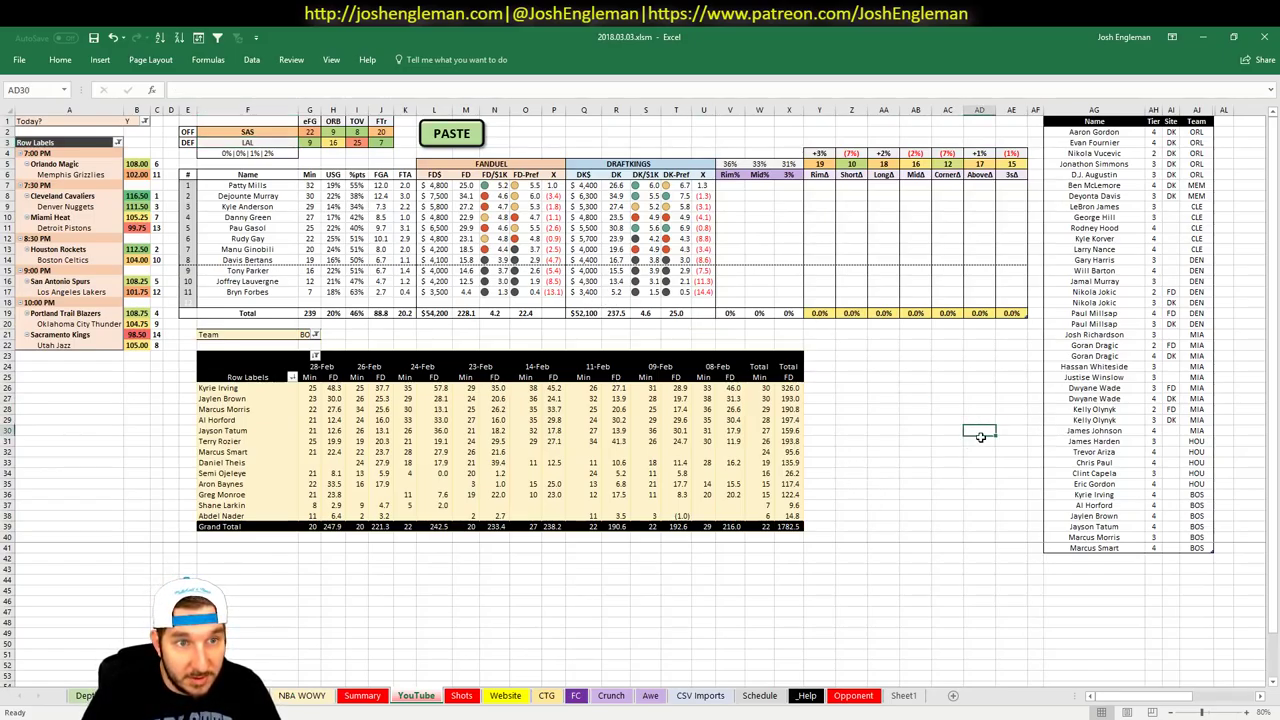
Filter the recent-games pivot table to team SAS
{"action": "left_click", "coordinate": [1141, 570]}
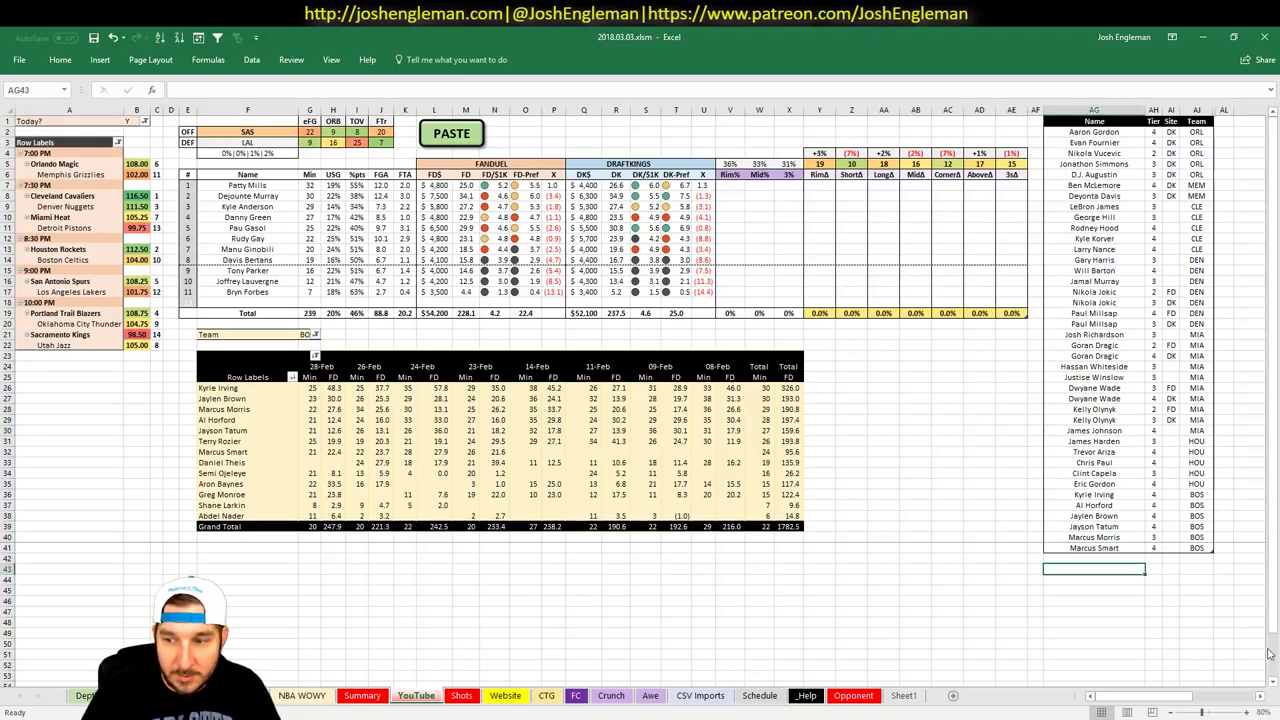
{"action": "left_click", "coordinate": [301, 336]}
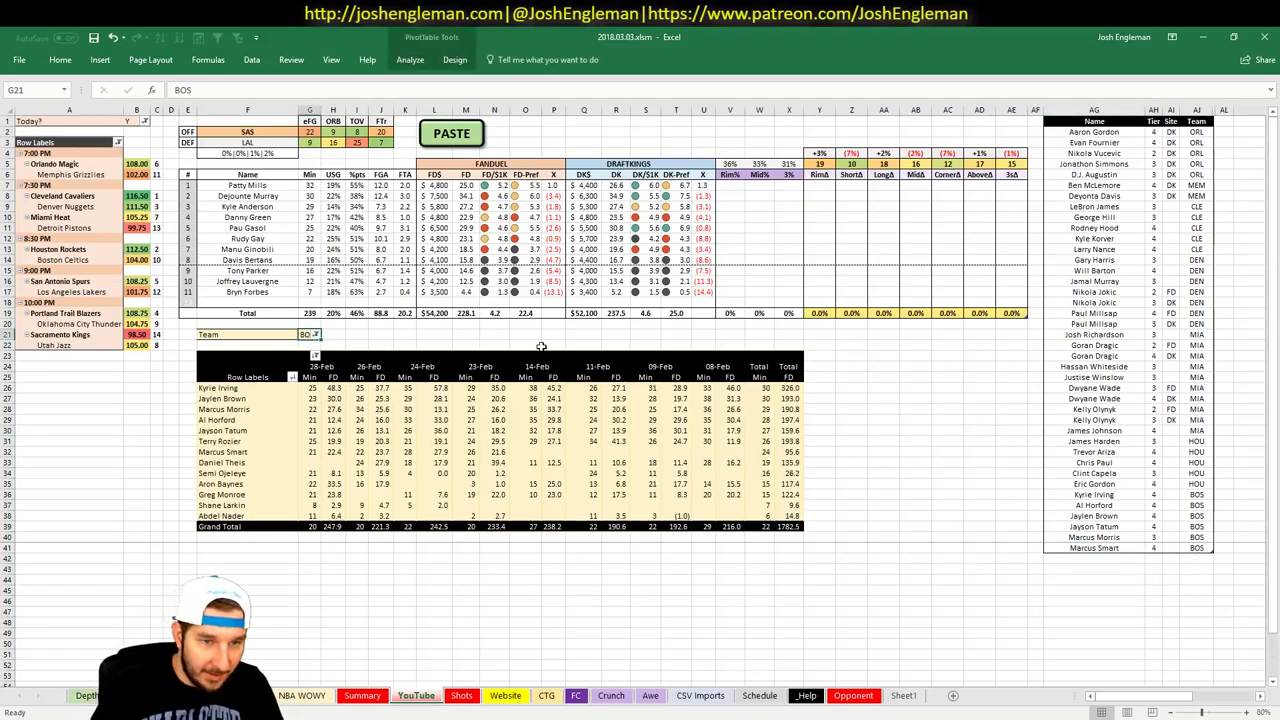
{"action": "type", "text": "SAS"}
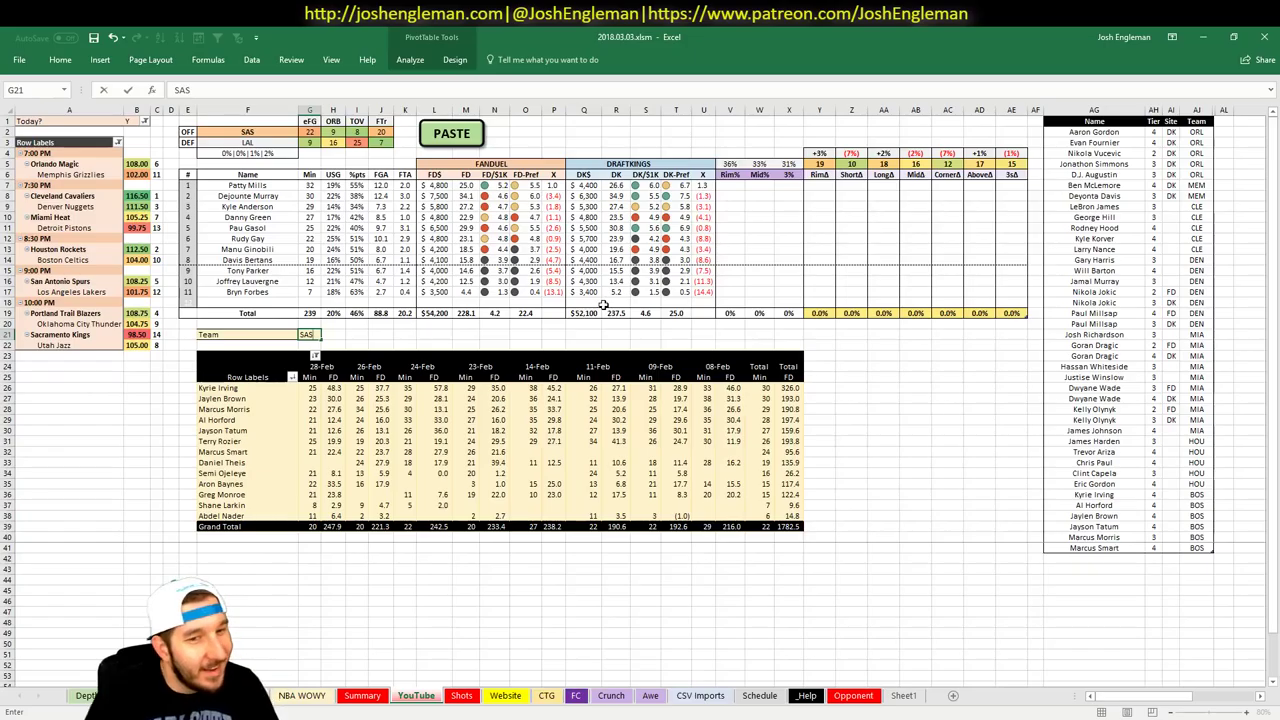
{"action": "key", "text": "Return"}
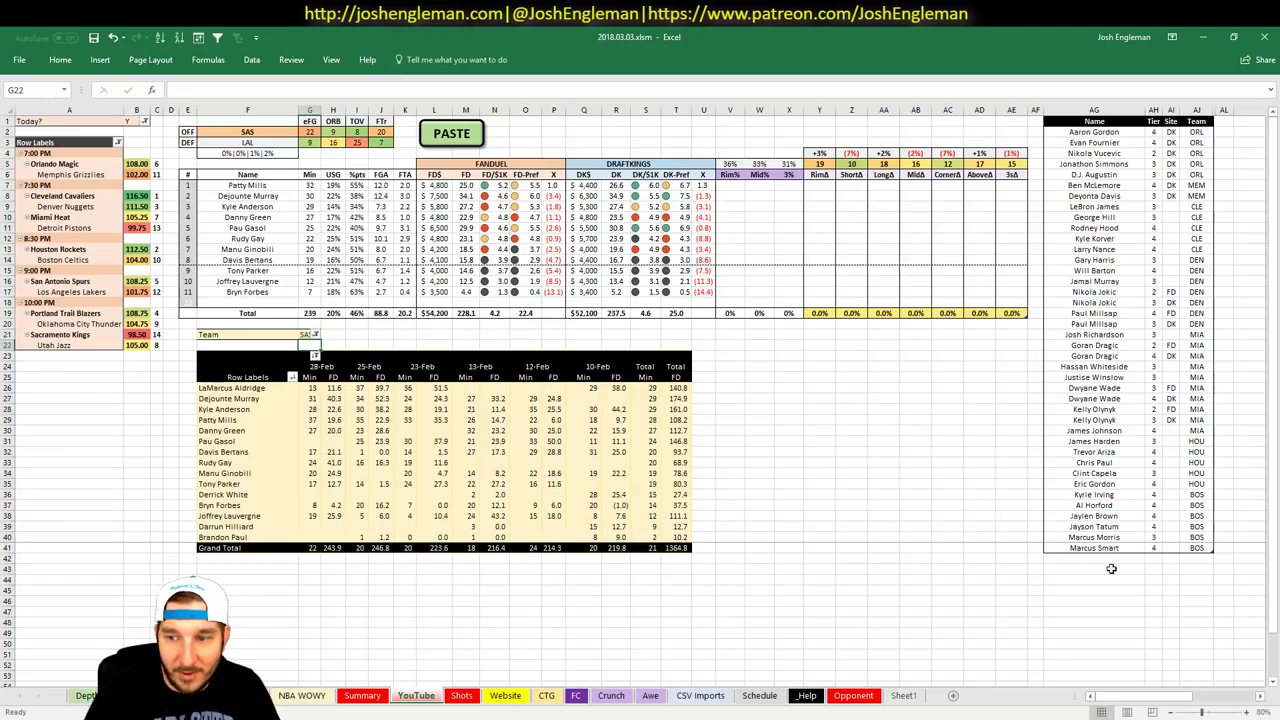
Add Patty Mills in the first empty row of the player tier table
{"action": "left_click", "coordinate": [1108, 562]}
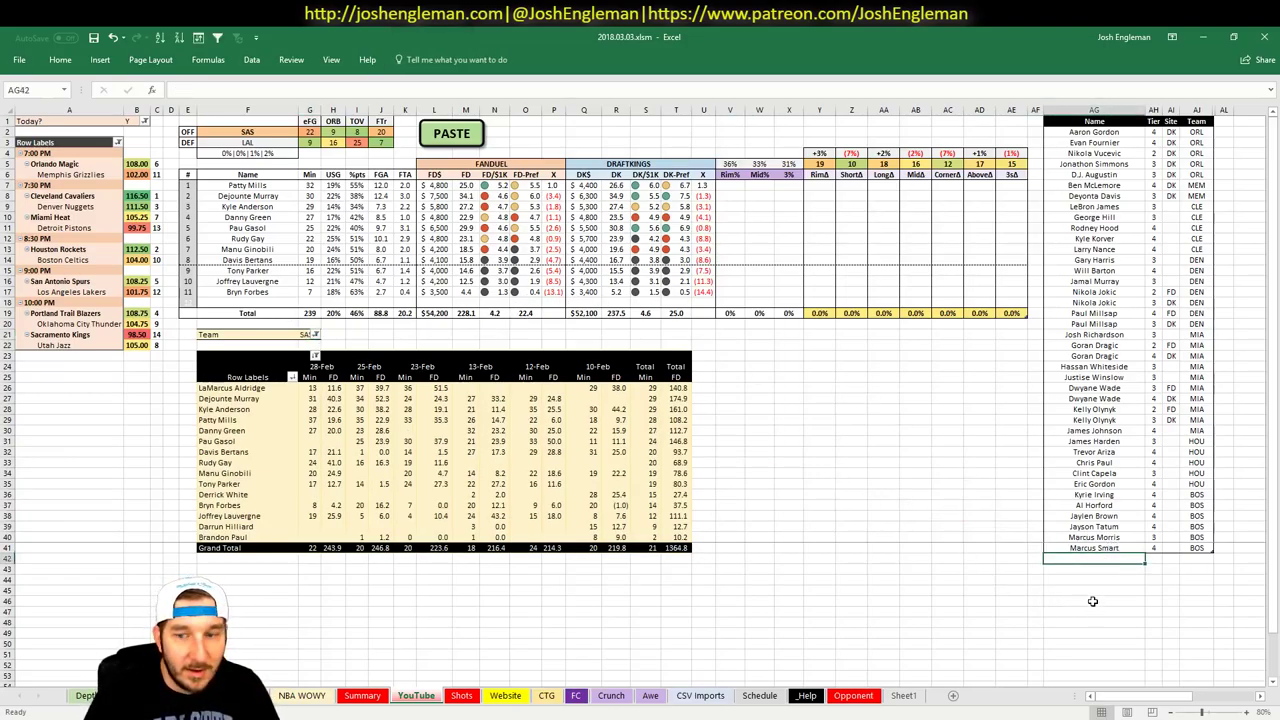
{"action": "type", "text": "Patty M"}
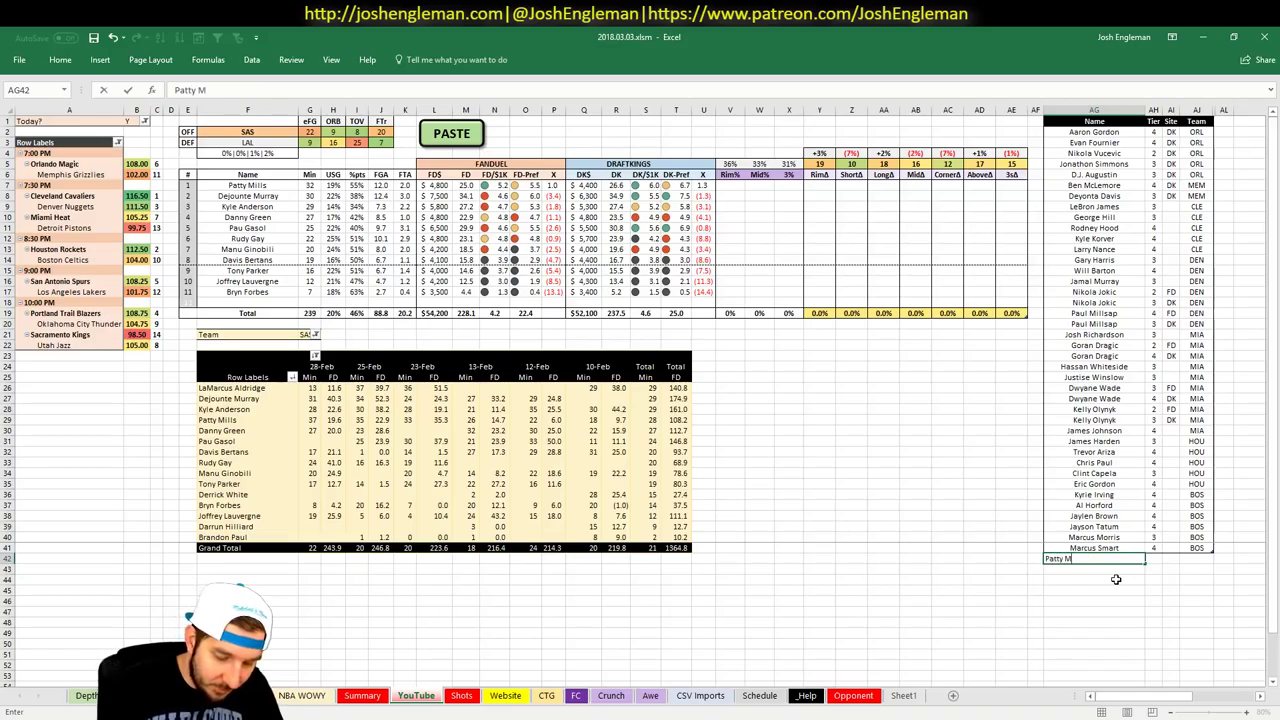
{"action": "type", "text": "ills"}
{"action": "key", "text": "Tab"}
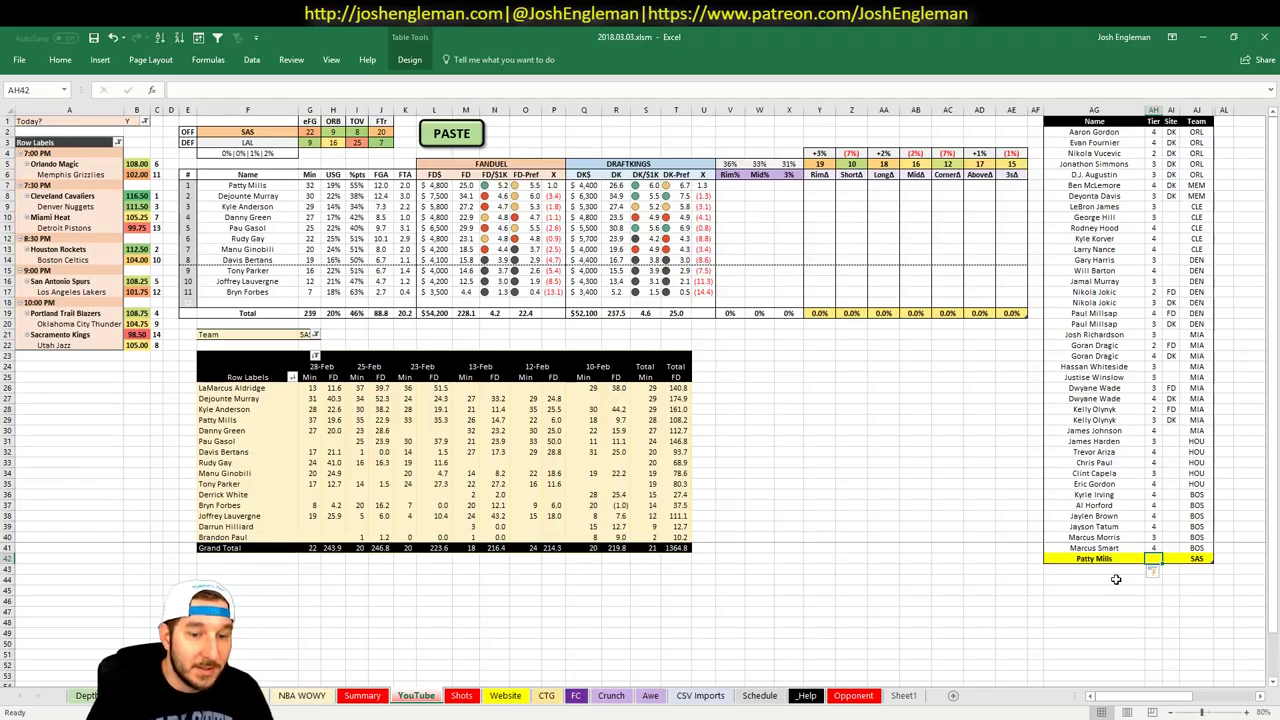
Examine the positional matchup rankings sheet and find Dejounte Murray among the point guards
{"action": "key", "text": "ctrl+Page_Up"}
{"action": "key", "text": "ctrl+Page_Up"}
{"action": "key", "text": "ctrl+Page_Up"}
{"action": "scroll", "coordinate": [290, 600], "scroll_direction": "up", "scroll_amount": 3}
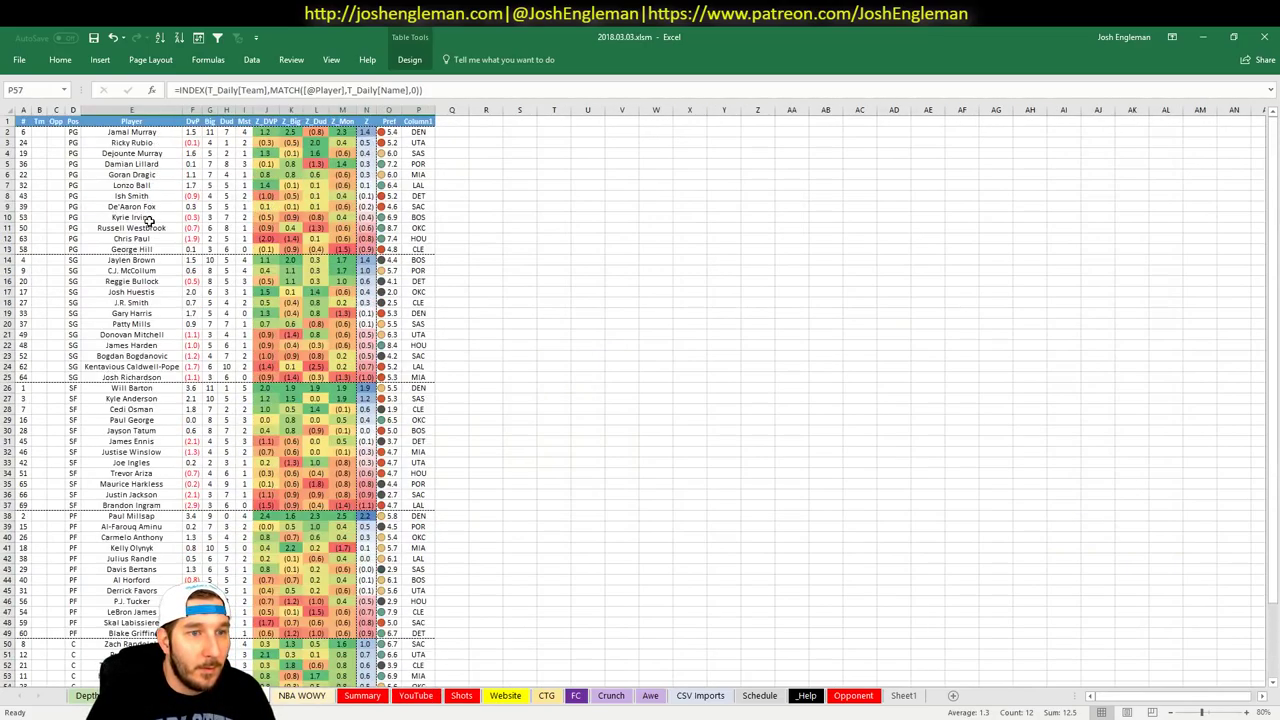
{"action": "left_click", "coordinate": [155, 156]}
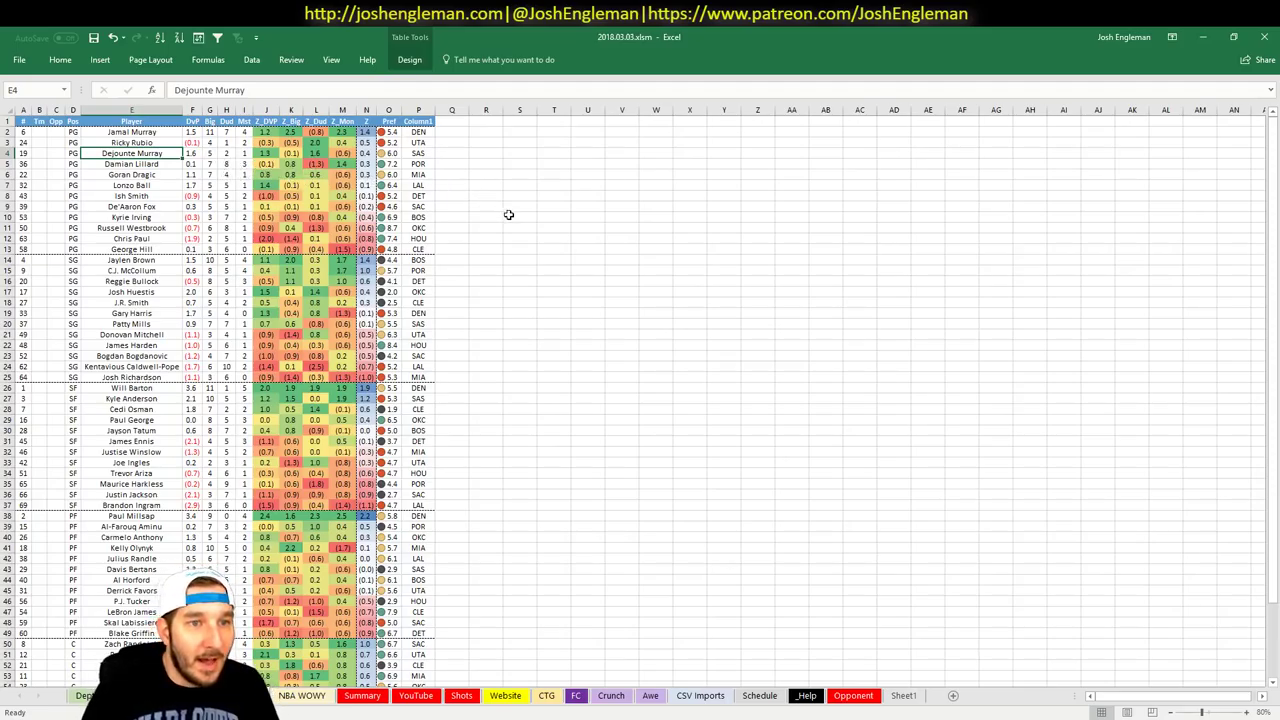
Switch to Chrome to view the 2018-03-02 FanDuel lineups, and return to the YouTube sheet in Excel
{"action": "key", "text": "alt+Tab"}
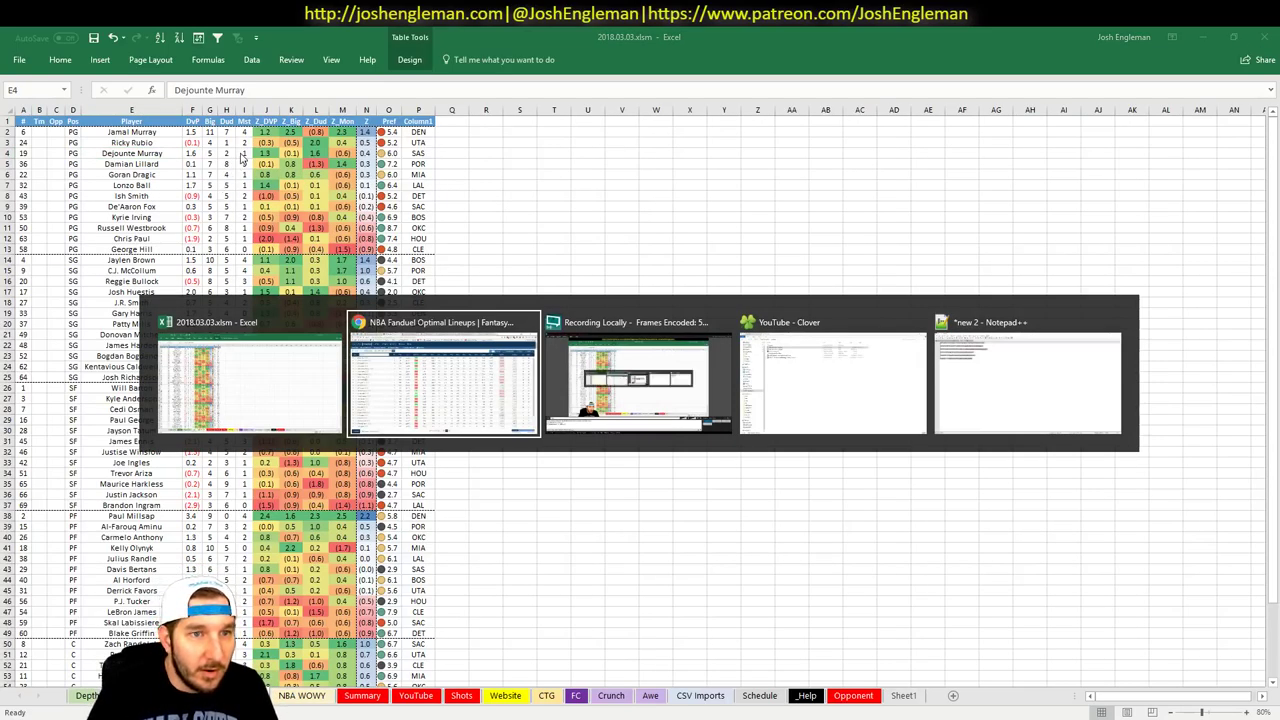
{"action": "key", "text": "alt+Tab"}
{"action": "key", "text": "alt+Tab"}
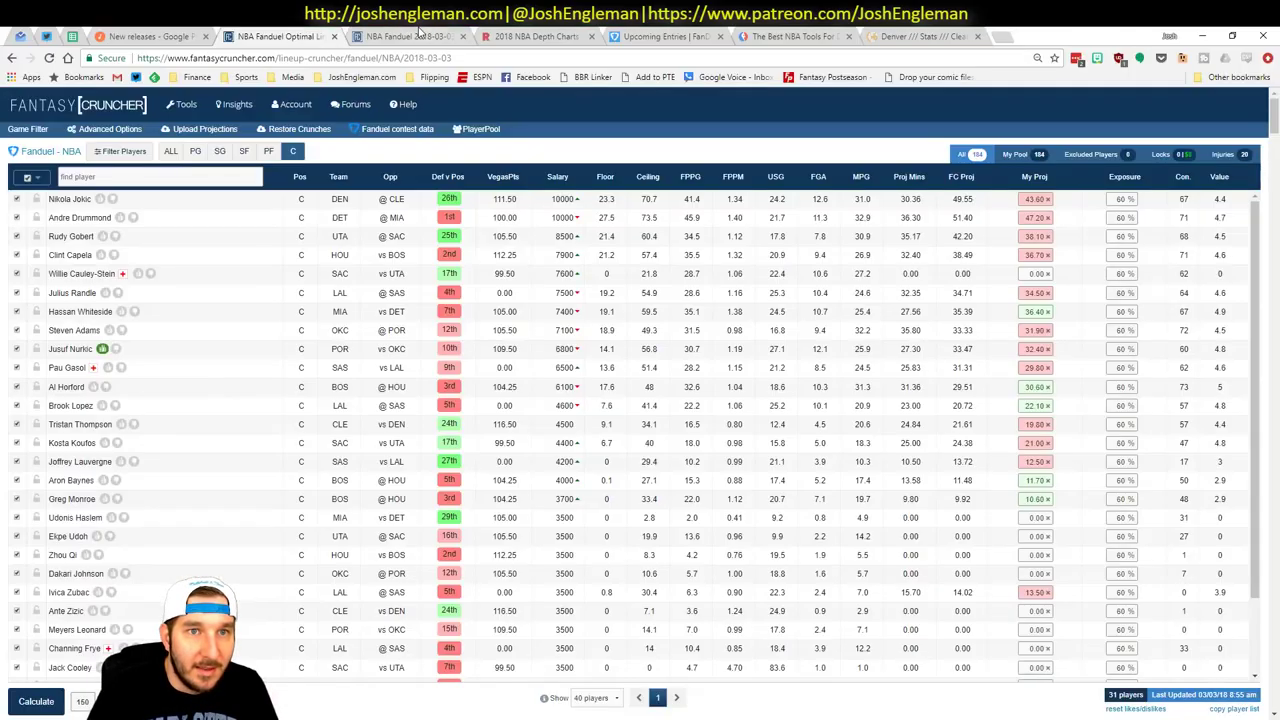
{"action": "left_click", "coordinate": [405, 36]}
{"action": "key", "text": "alt+Tab"}
{"action": "key", "text": "alt+Tab"}
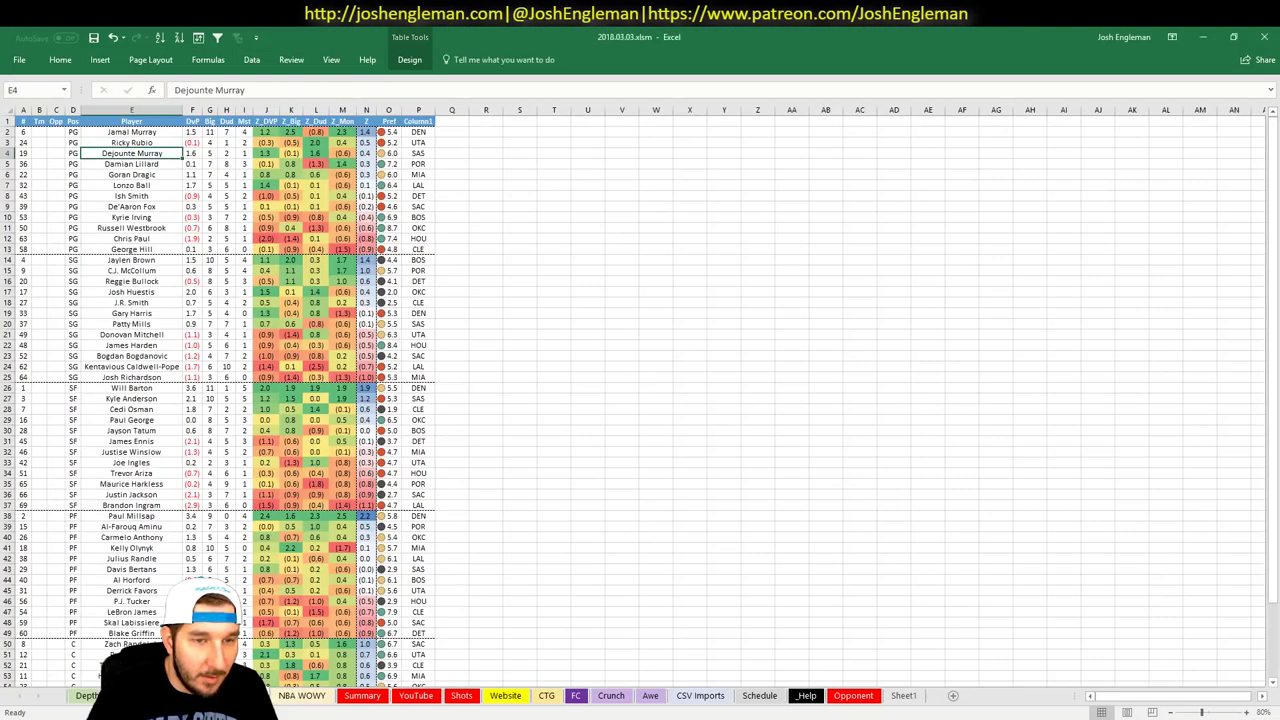
{"action": "left_click", "coordinate": [405, 702]}
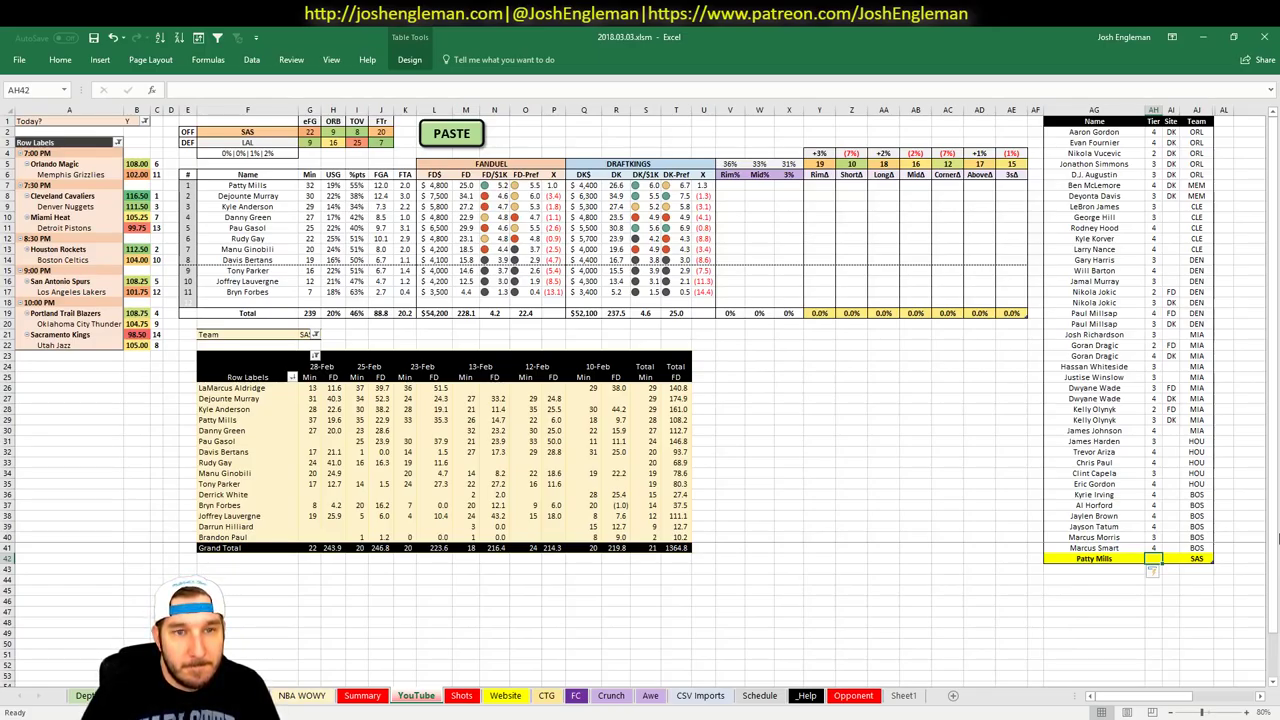
Set Patty Mills's tier to 2 in the player tier table
{"action": "type", "text": "3"}
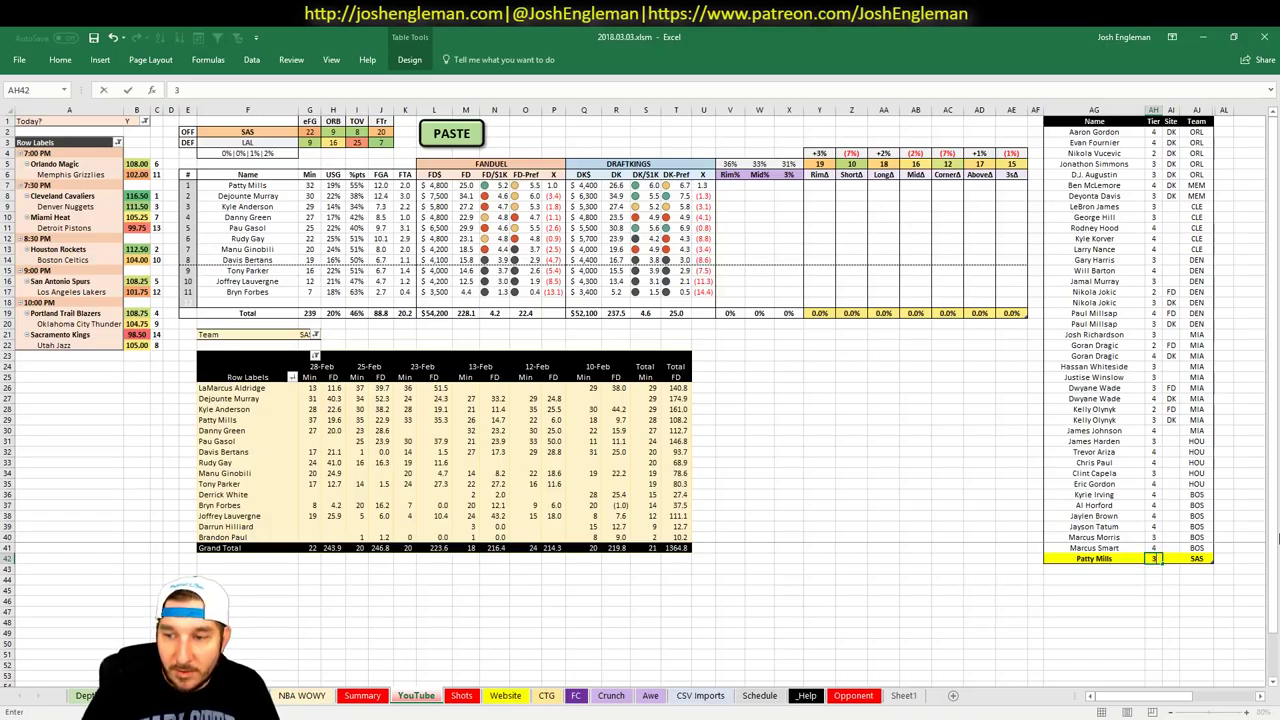
{"action": "key", "text": "Escape"}
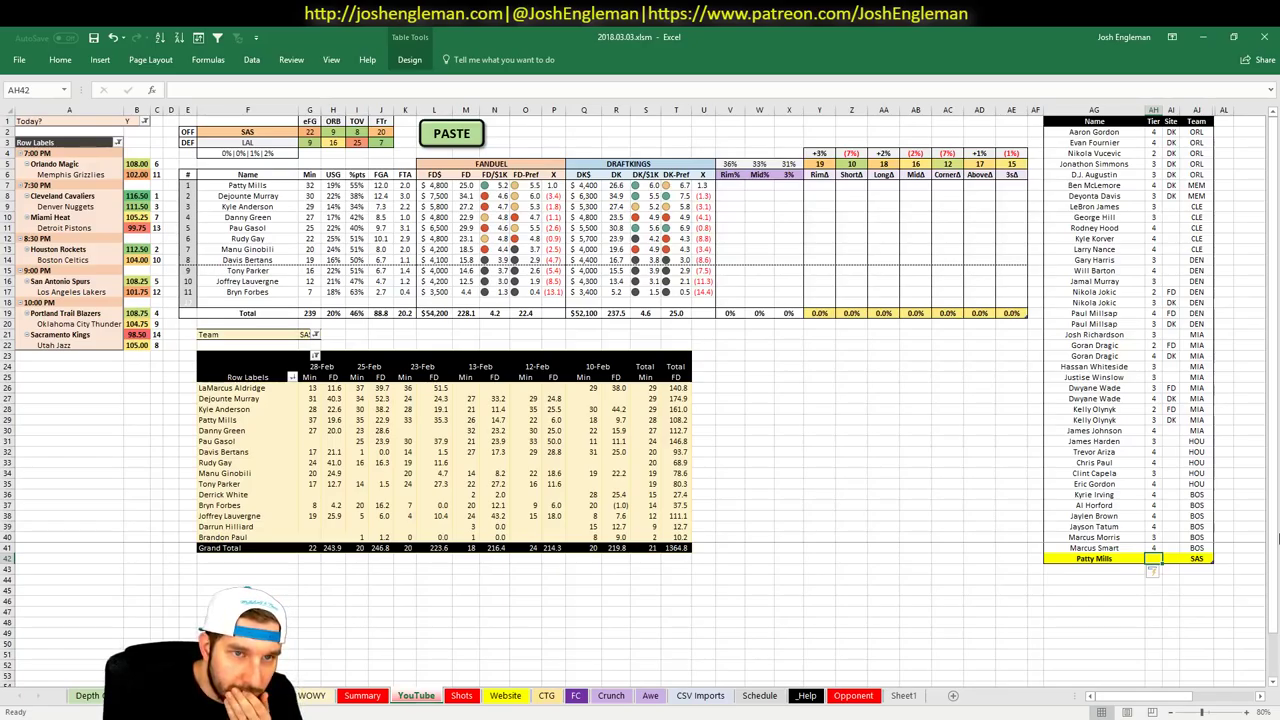
{"action": "type", "text": "2"}
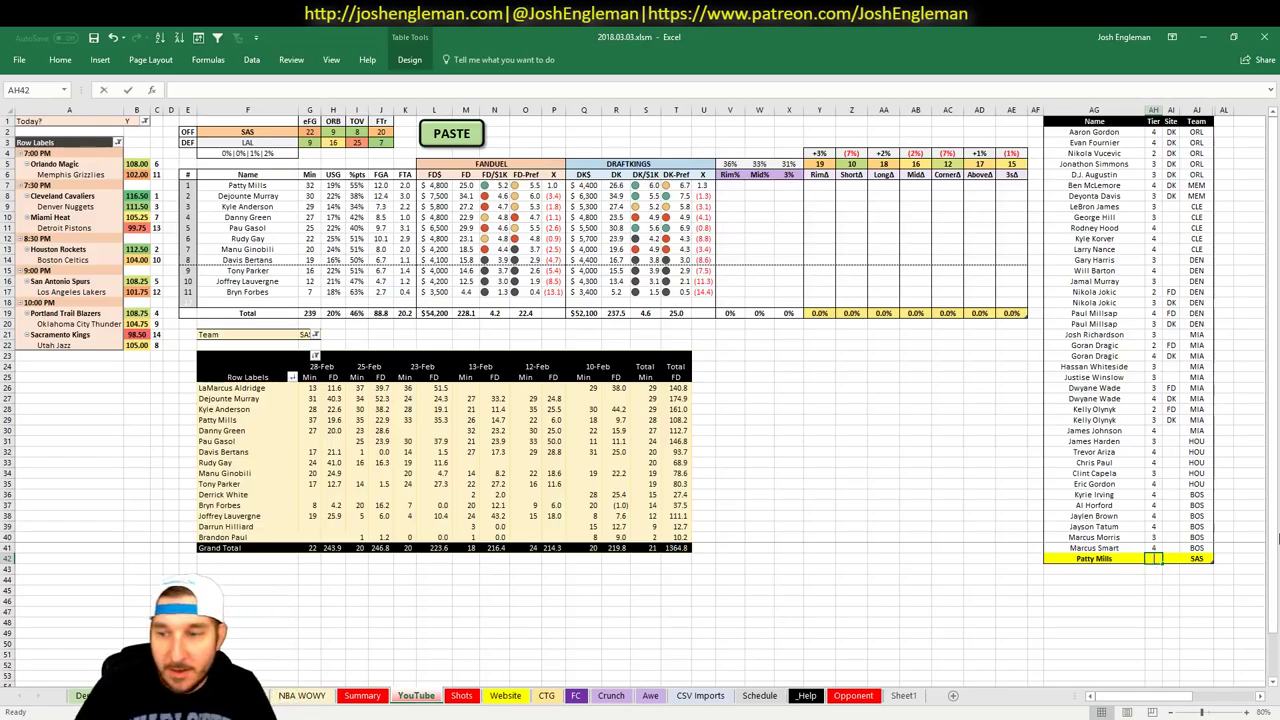
{"action": "key", "text": "Return"}
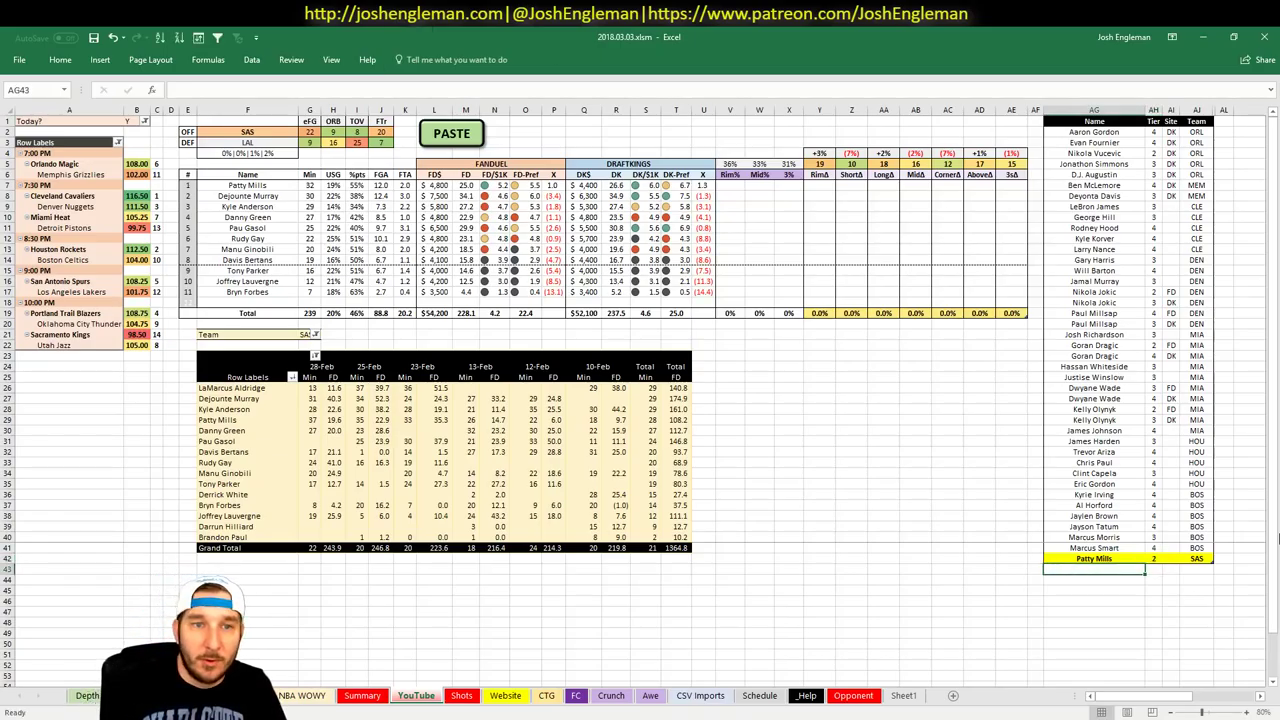
Add Dejounte Murray to the tier table below Patty Mills
{"action": "type", "text": "Dejounte"}
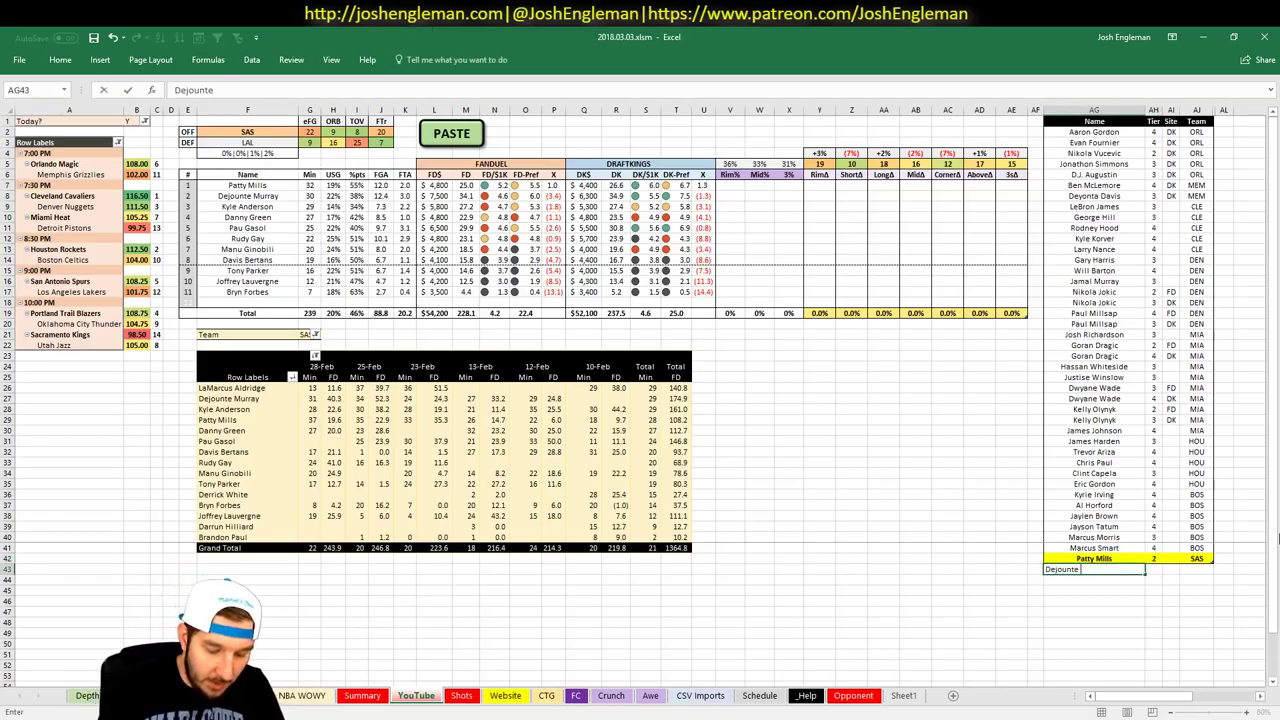
{"action": "type", "text": " Murray"}
{"action": "key", "text": "Tab"}
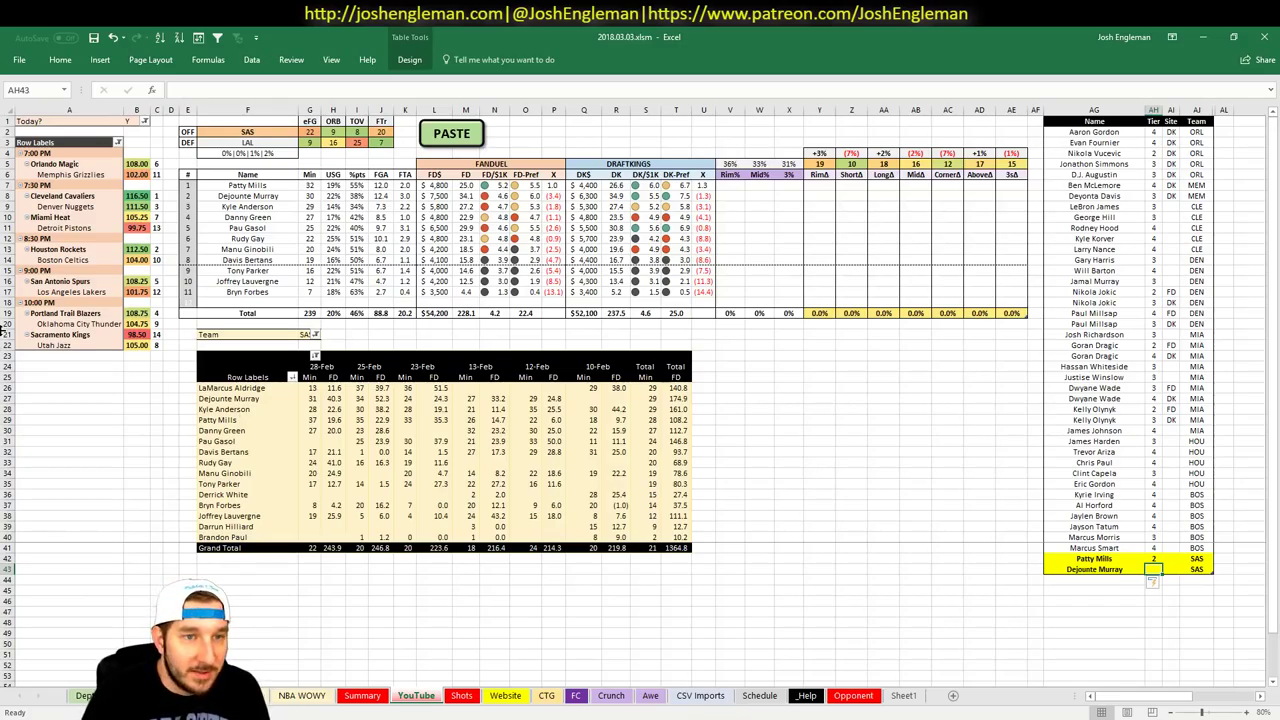
Switch to Chrome, limit Fantasy Cruncher's FanDuel player list to PG, and close the 2018-03-02 lineups page
{"action": "key", "text": "alt+Tab"}
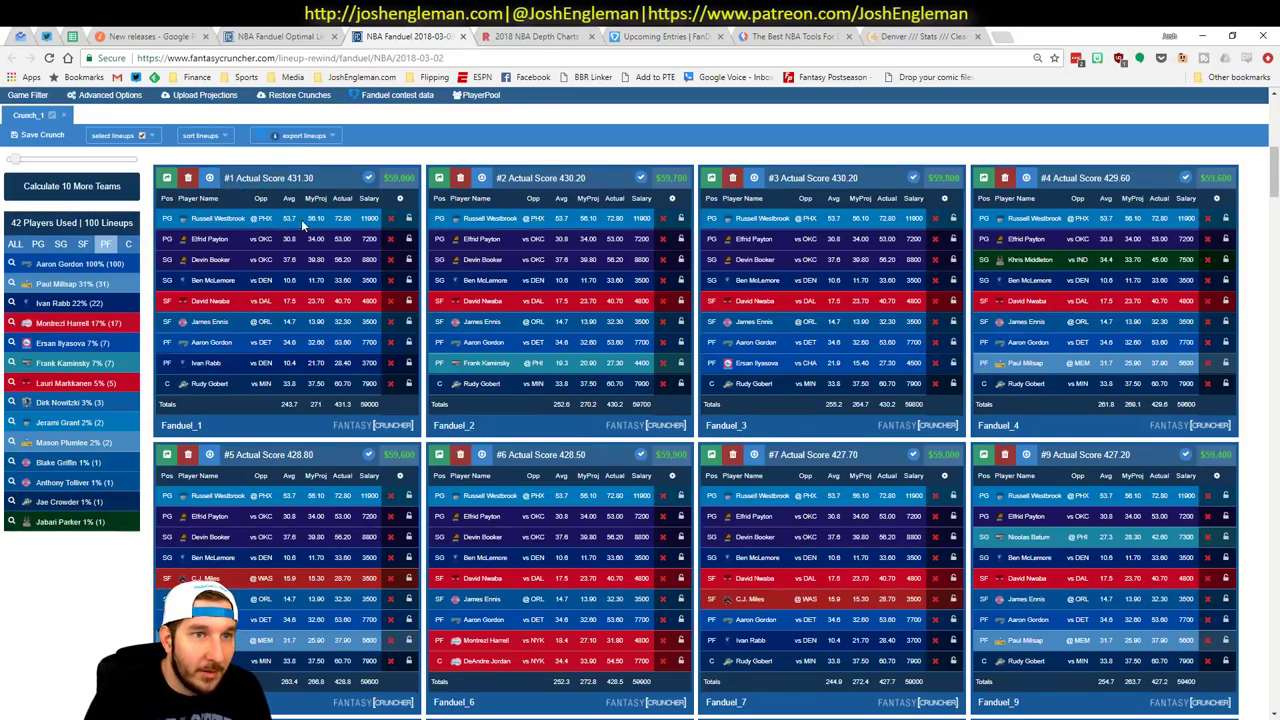
{"action": "left_click", "coordinate": [280, 36]}
{"action": "left_click", "coordinate": [195, 151]}
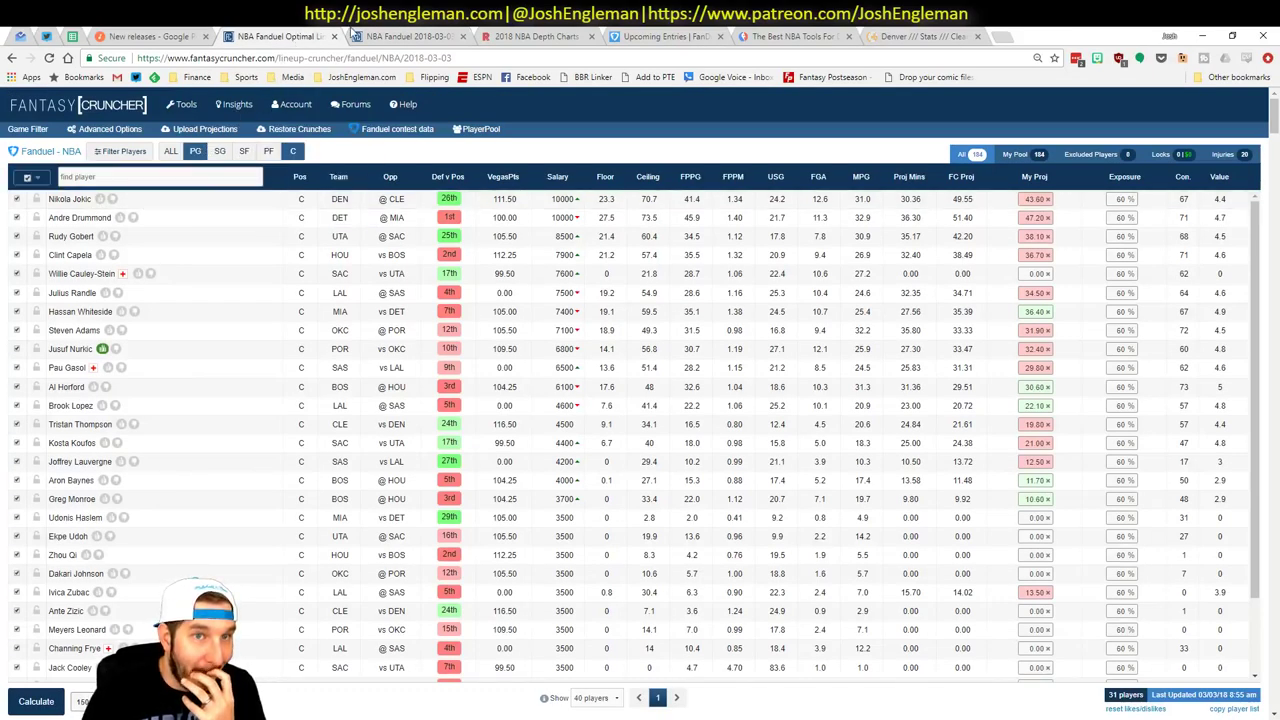
{"action": "left_click", "coordinate": [448, 37]}
{"action": "left_click", "coordinate": [462, 36]}
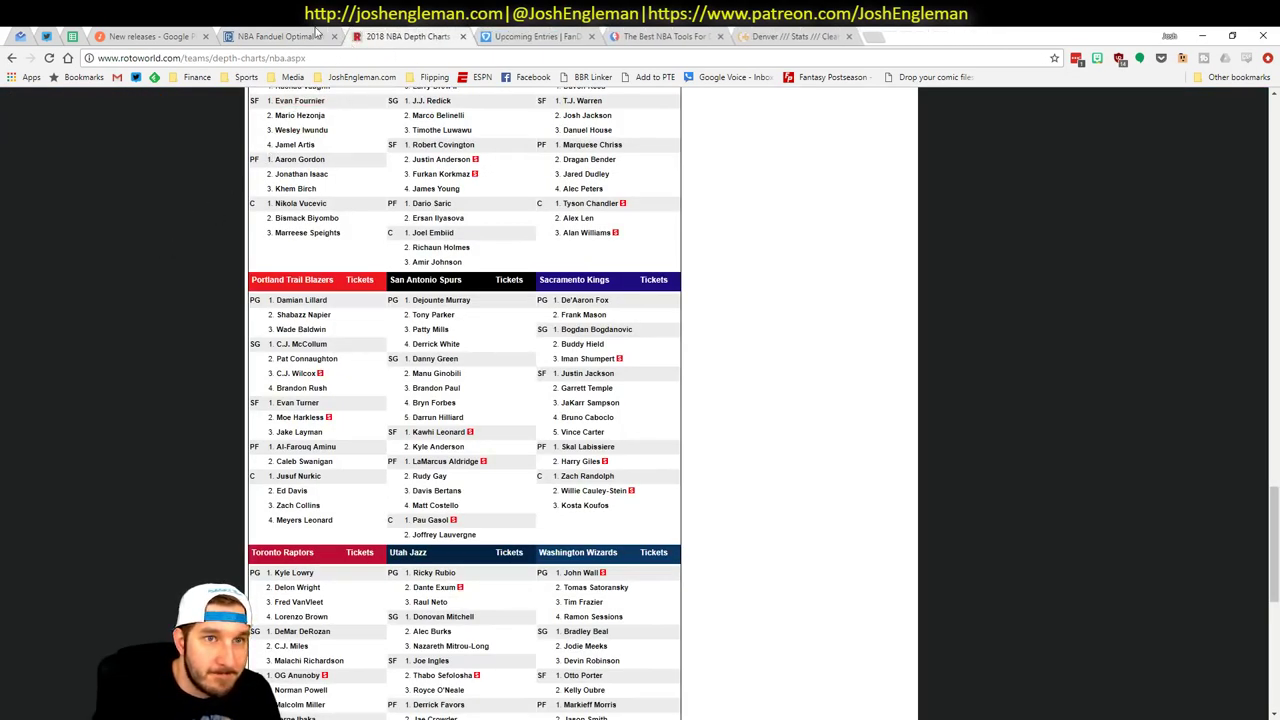
Review Dejounte Murray's game log in the FanDuel point guard list and close it
{"action": "left_click", "coordinate": [318, 36]}
{"action": "left_click", "coordinate": [117, 281]}
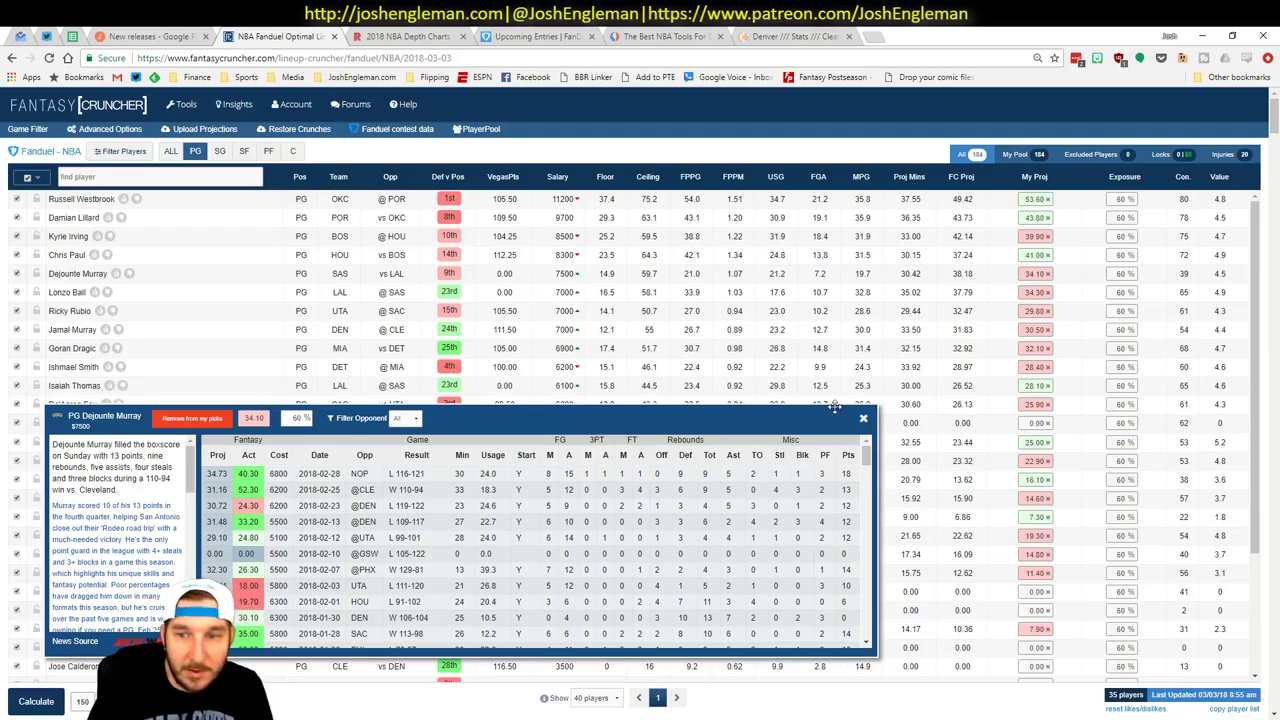
{"action": "left_click", "coordinate": [865, 425]}
Switch back to Excel and set Dejounte Murray's tier to 3
{"action": "key", "text": "alt+Tab"}
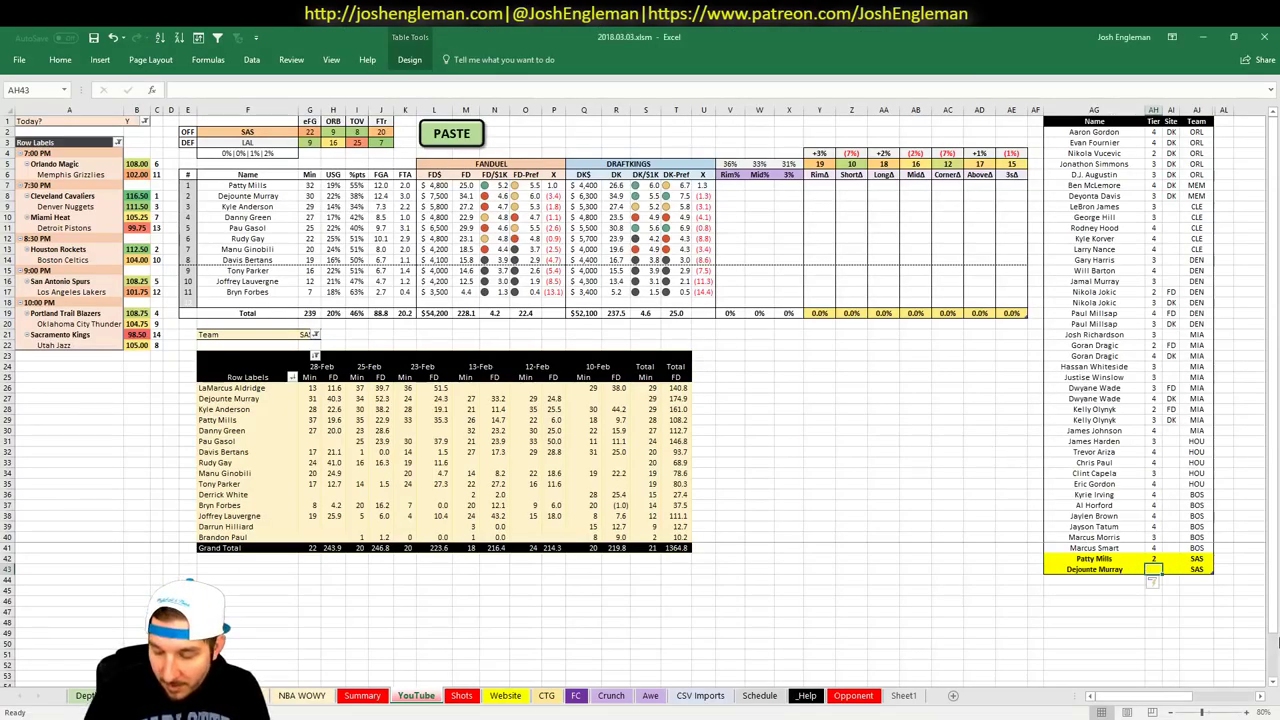
{"action": "type", "text": "3"}
{"action": "key", "text": "Return"}
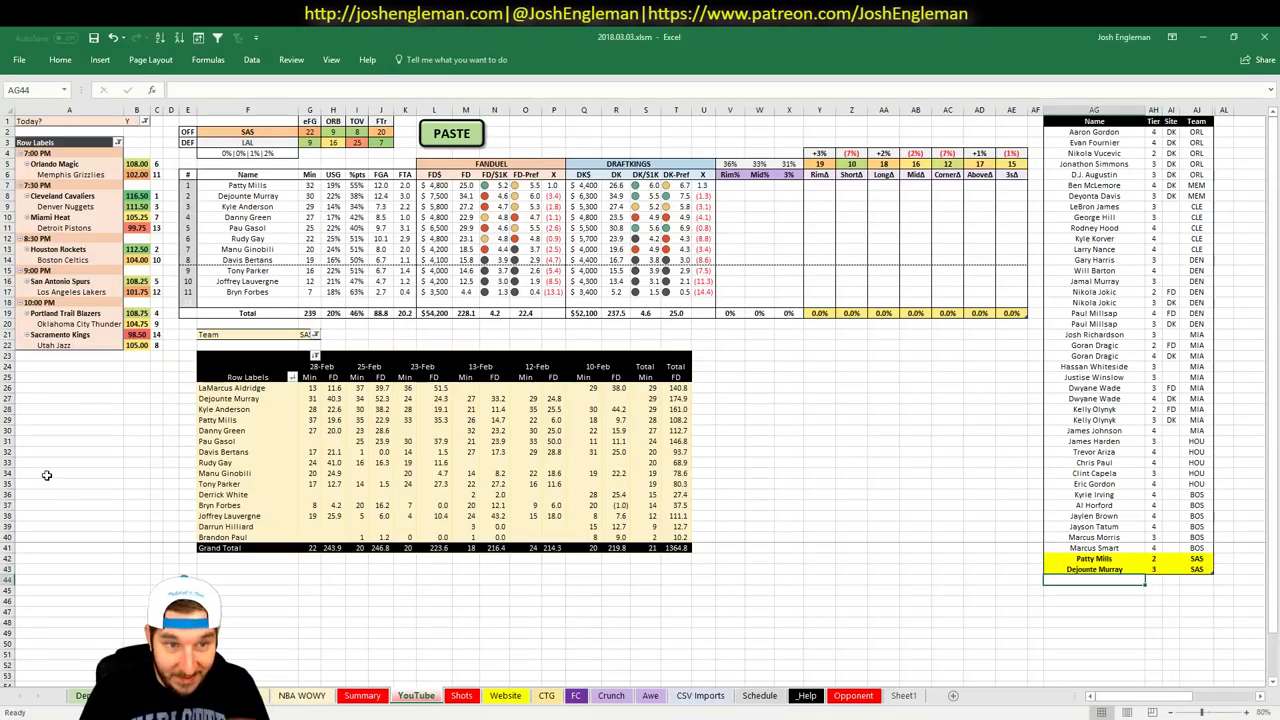
{"action": "left_click", "coordinate": [301, 335]}
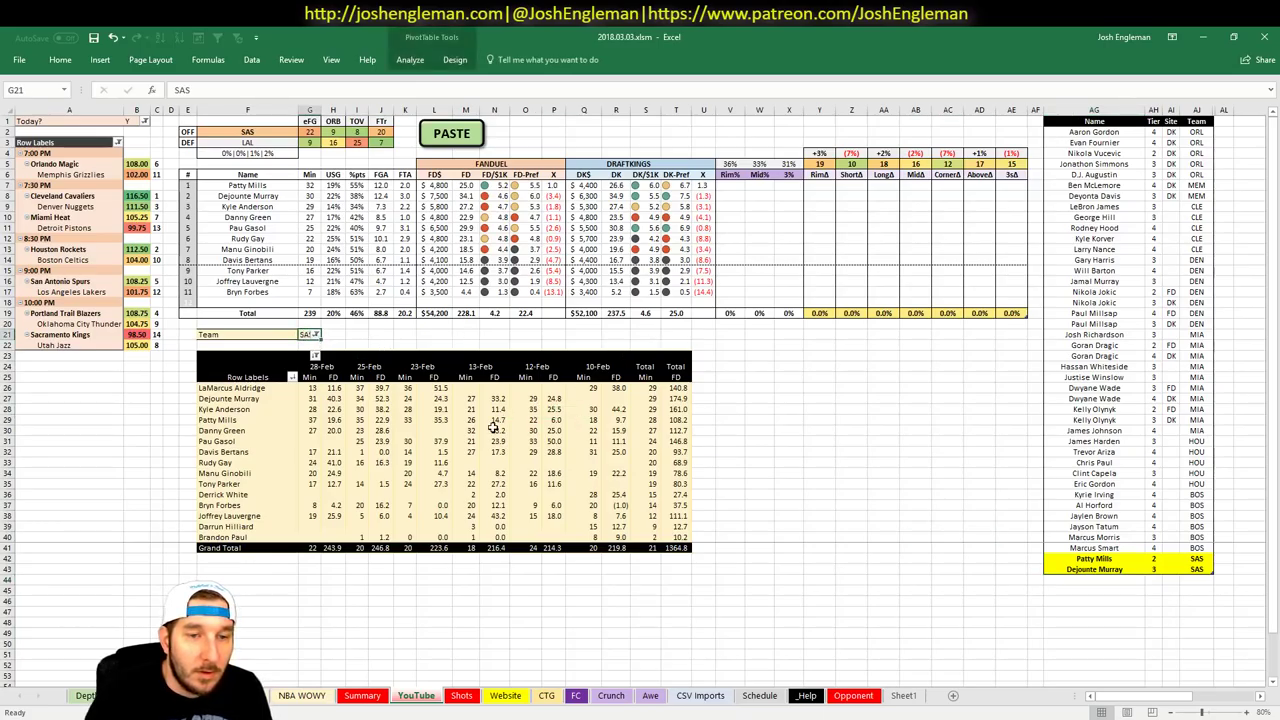
{"action": "left_click", "coordinate": [330, 398]}
{"action": "left_click", "coordinate": [385, 399]}
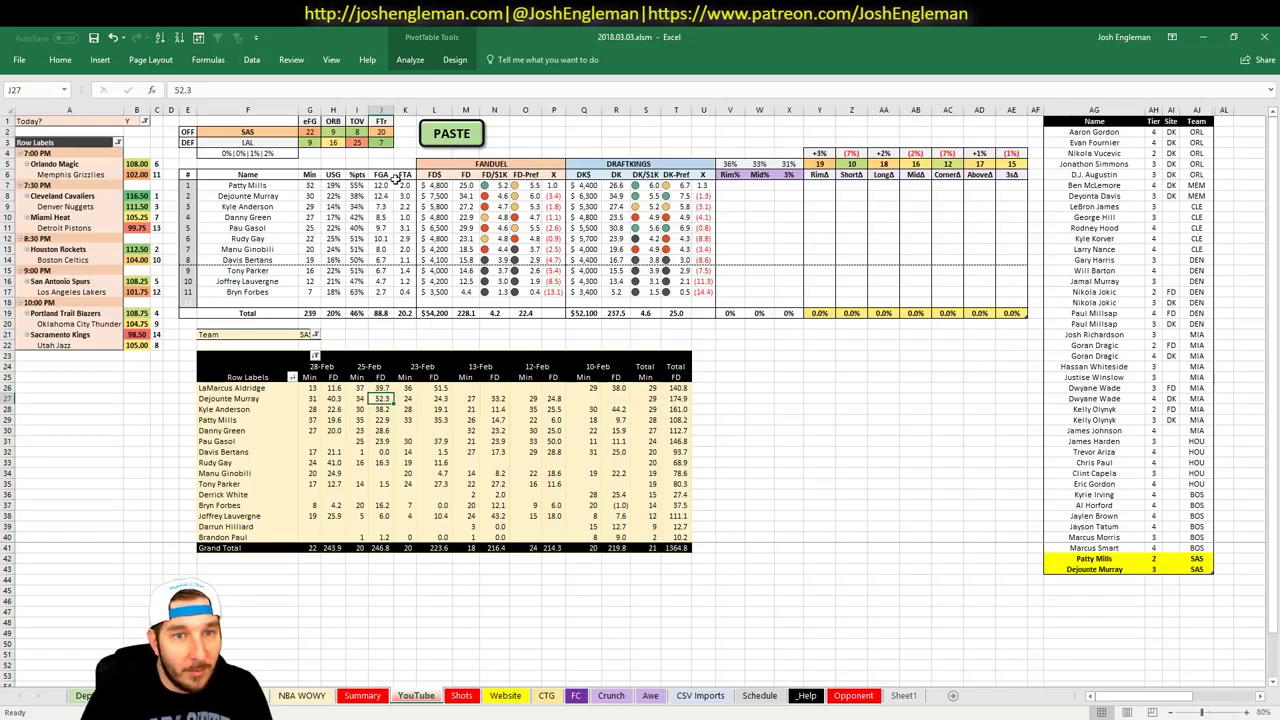
Add Kyle Anderson below Dejounte Murray in the tier table with tier 3
{"action": "left_click", "coordinate": [1120, 575]}
{"action": "left_click_drag", "start_coordinate": [1127, 578], "coordinate": [1128, 580]}
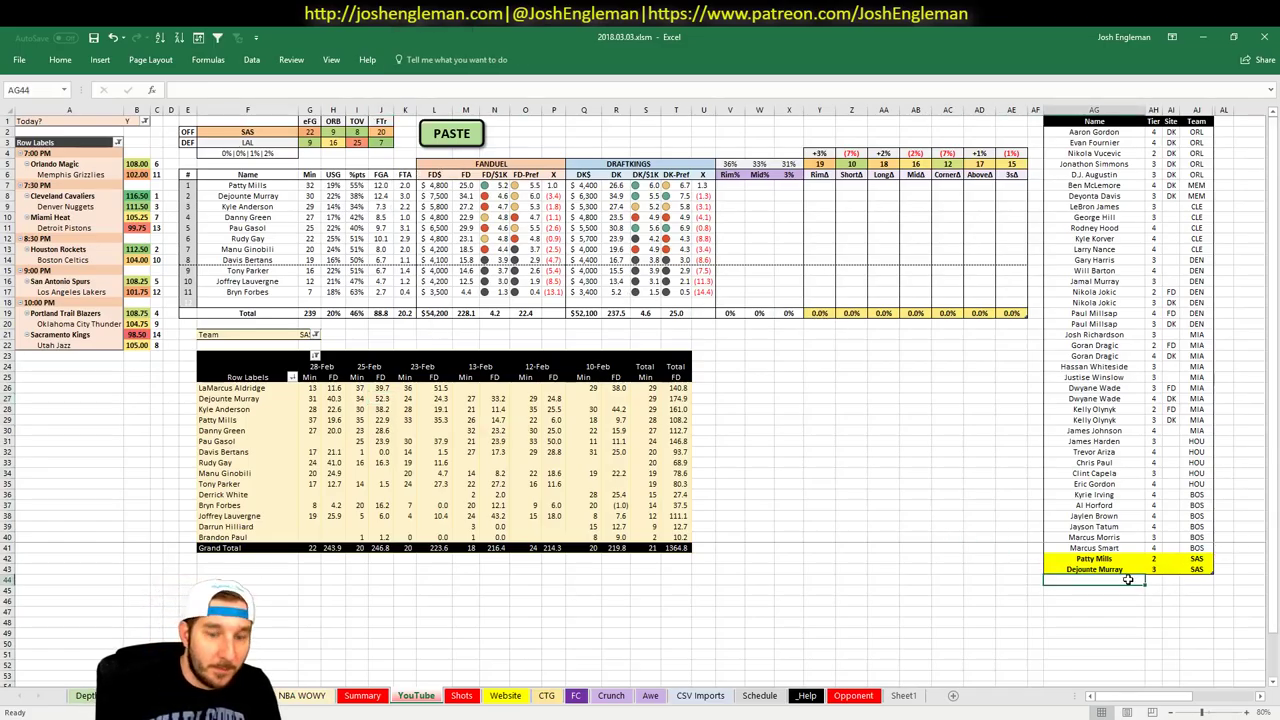
{"action": "type", "text": "Kyle Anderson"}
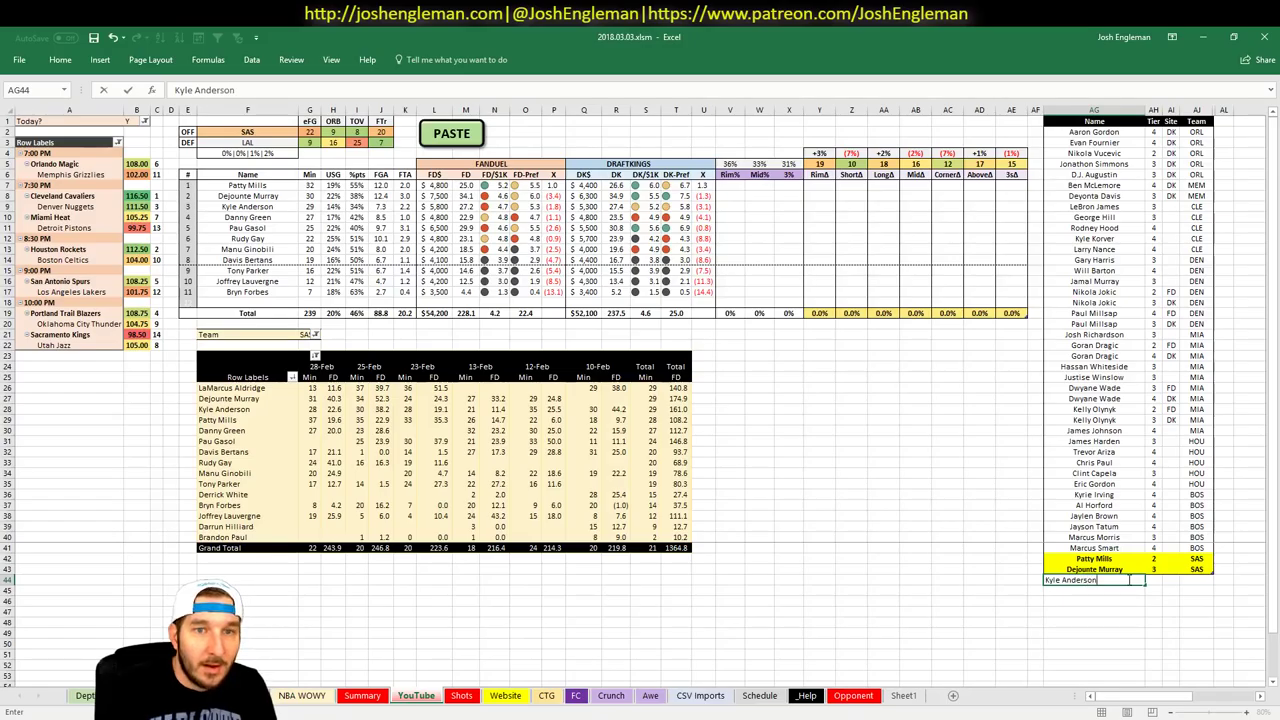
{"action": "key", "text": "Tab"}
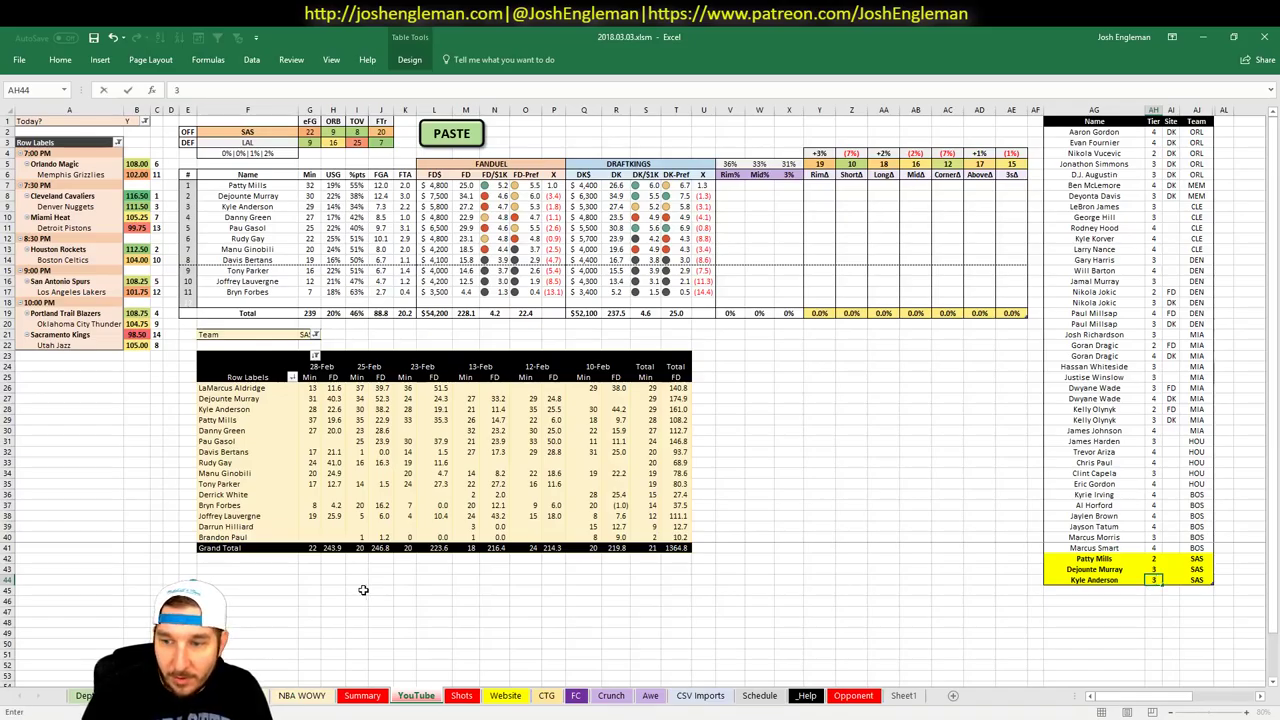
{"action": "key", "text": "Return"}
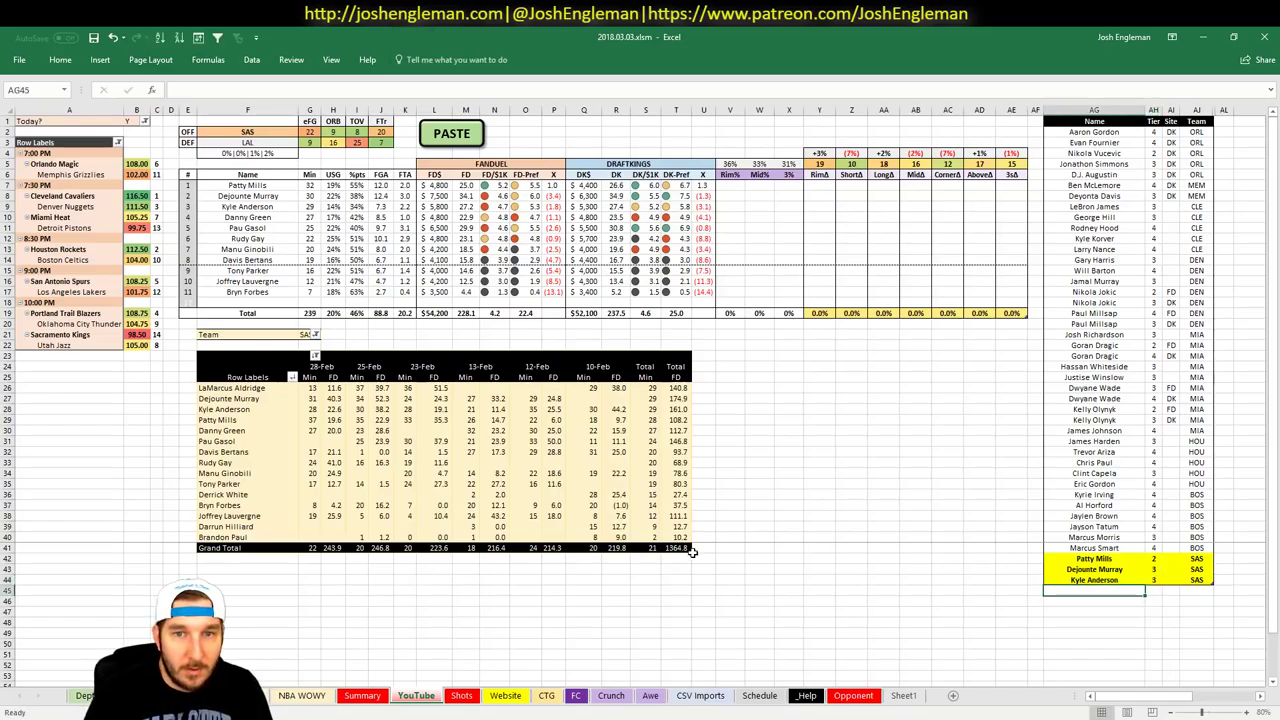
Add Danny Green below Kyle Anderson in the tier table with tier 3
{"action": "type", "text": "Danny Green"}
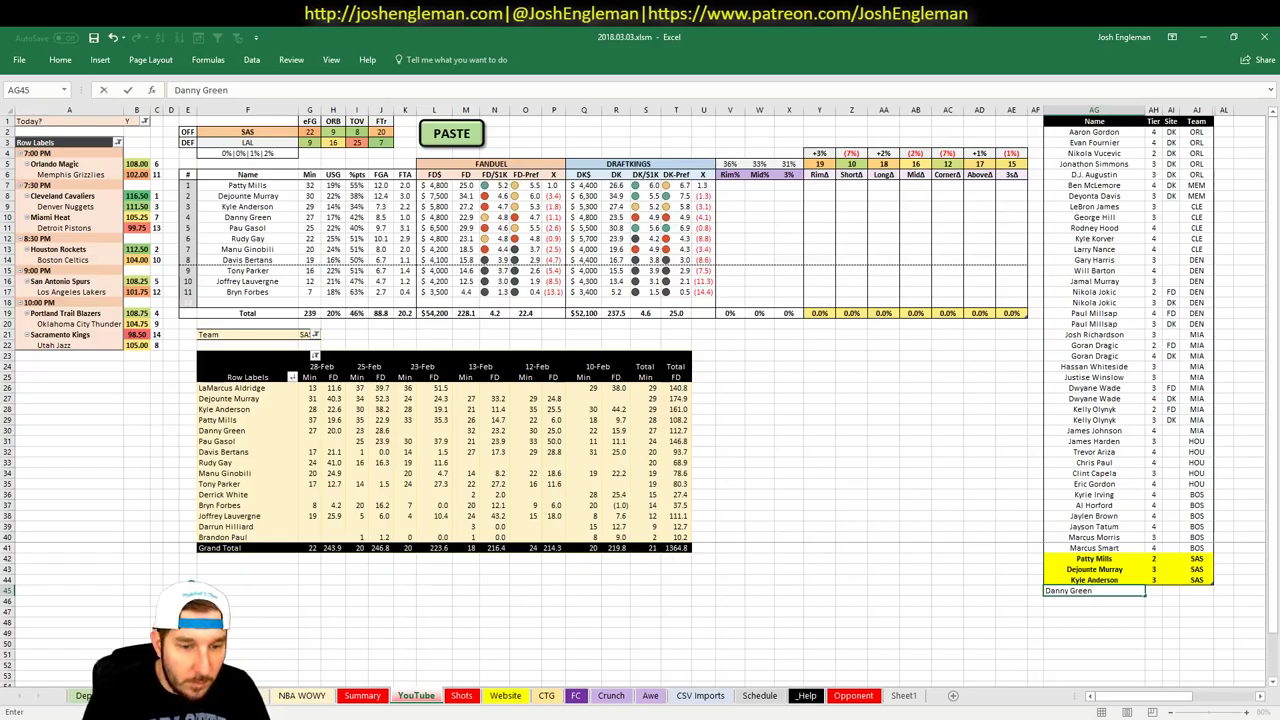
{"action": "key", "text": "Tab"}
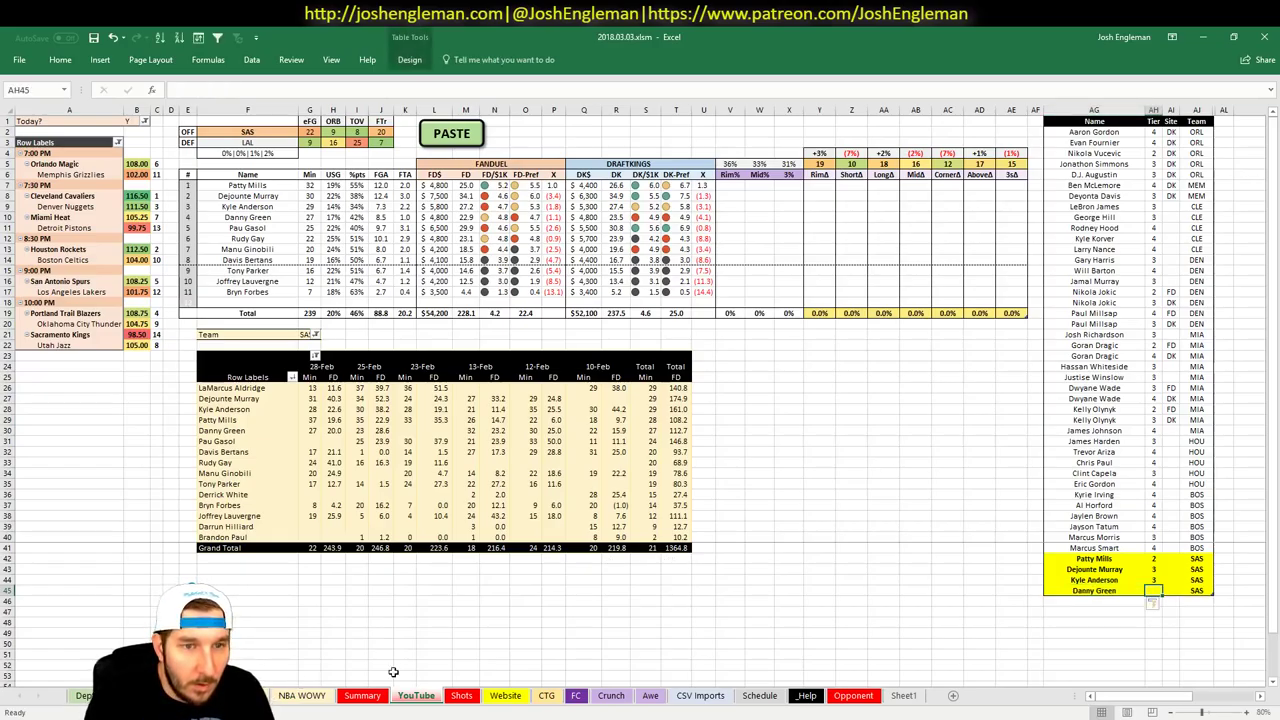
{"action": "type", "text": "3"}
{"action": "key", "text": "Return"}
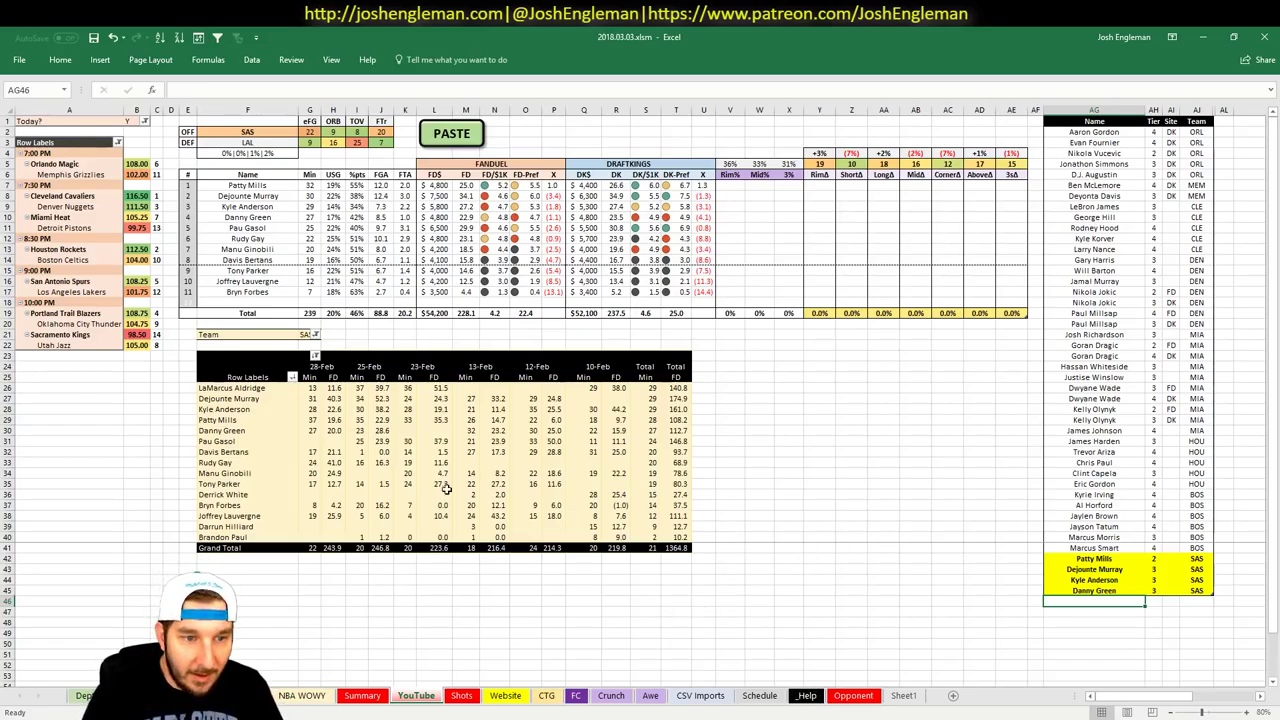
{"action": "left_click", "coordinate": [322, 441]}
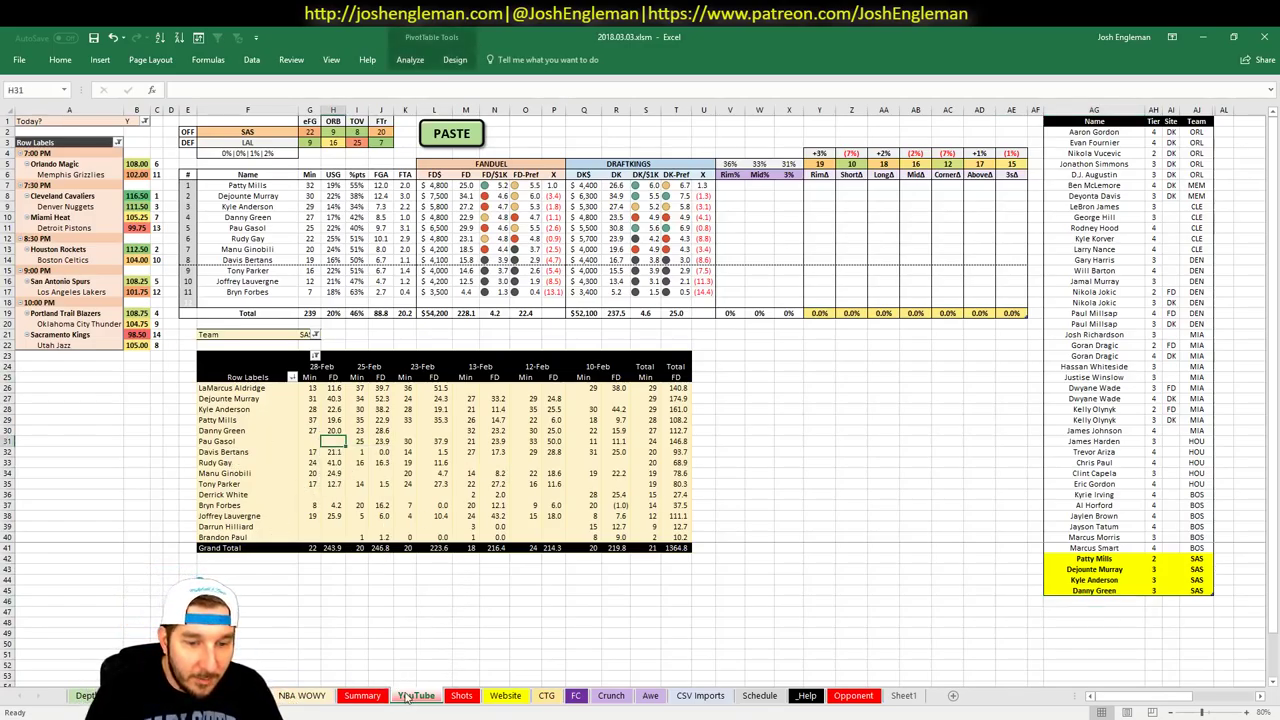
Consult the player matchup rankings and the Summary sheet, and add Pau Gasol below Danny Green with tier 3 for site FD
{"action": "left_click", "coordinate": [300, 692]}
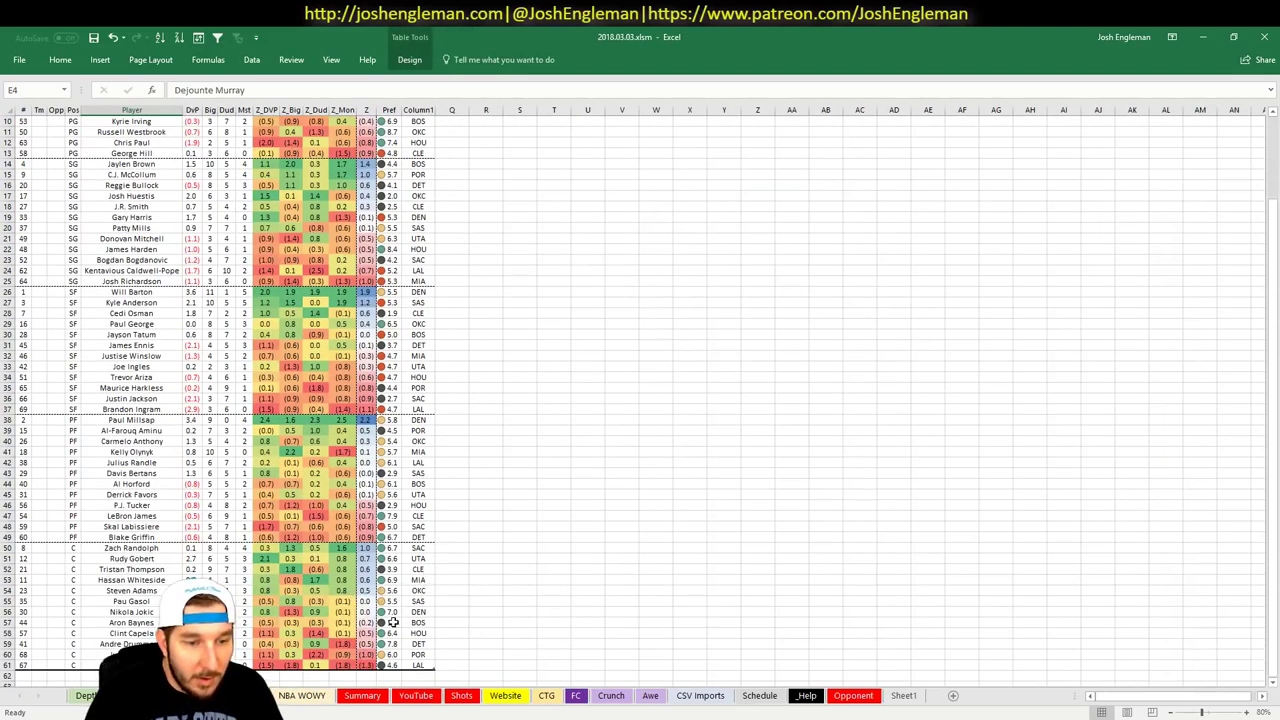
{"action": "left_click", "coordinate": [340, 697]}
{"action": "left_click", "coordinate": [362, 697]}
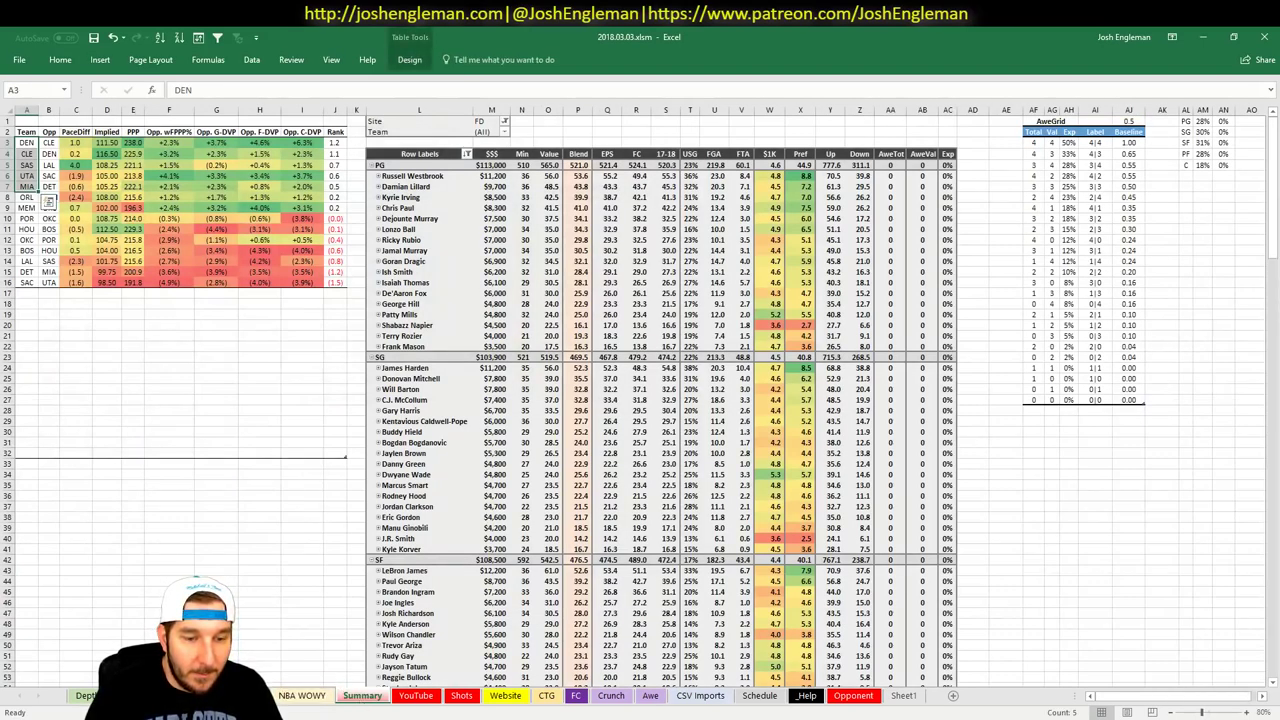
{"action": "left_click", "coordinate": [416, 696]}
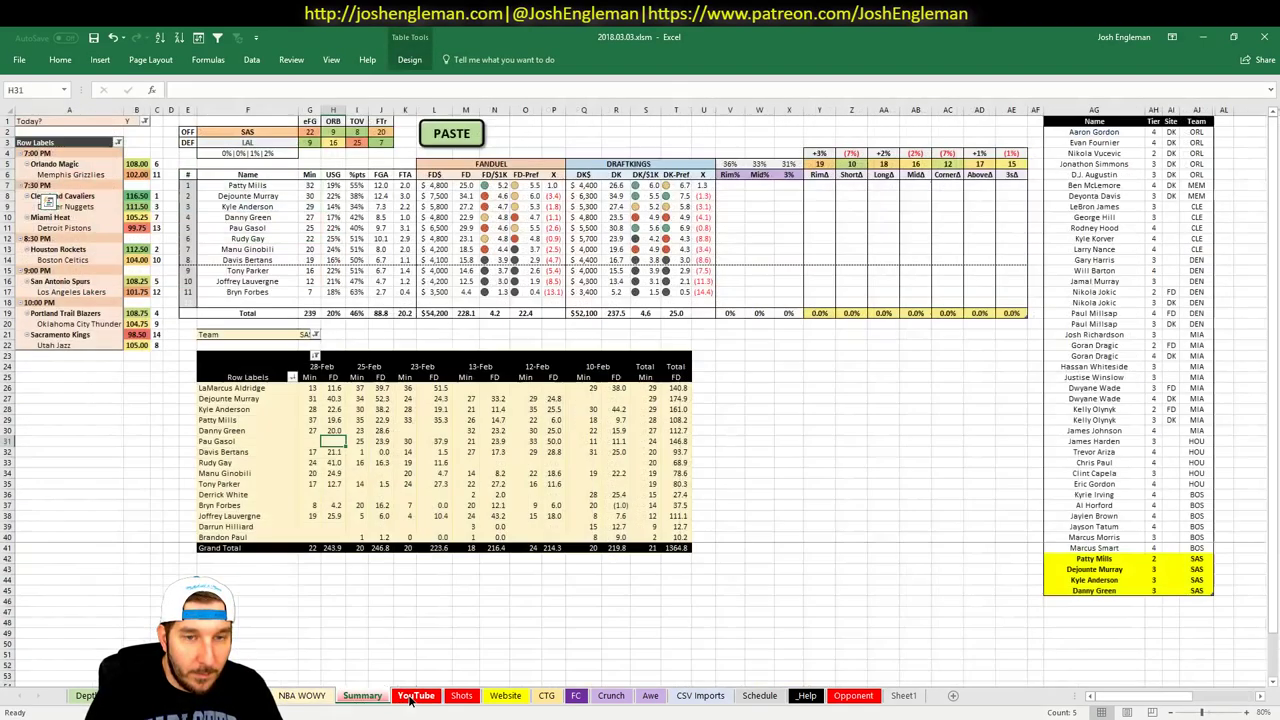
{"action": "left_click", "coordinate": [1092, 600]}
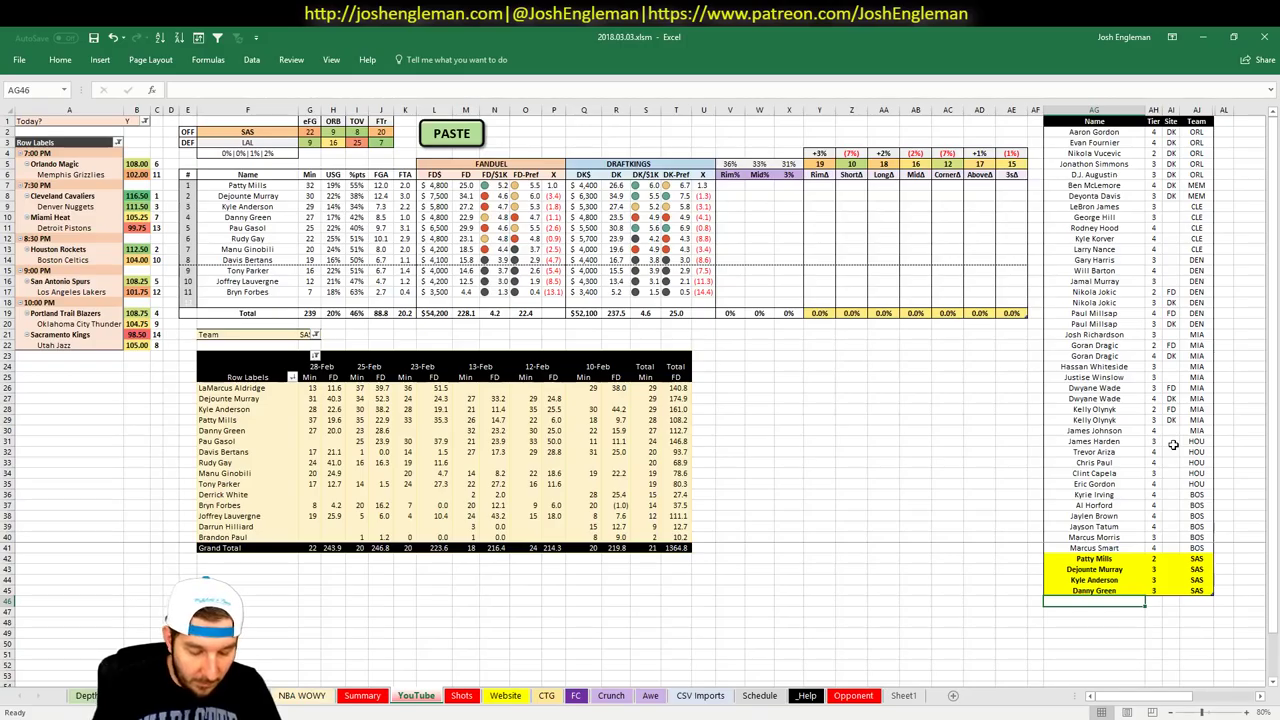
{"action": "type", "text": "Pau Gasol"}
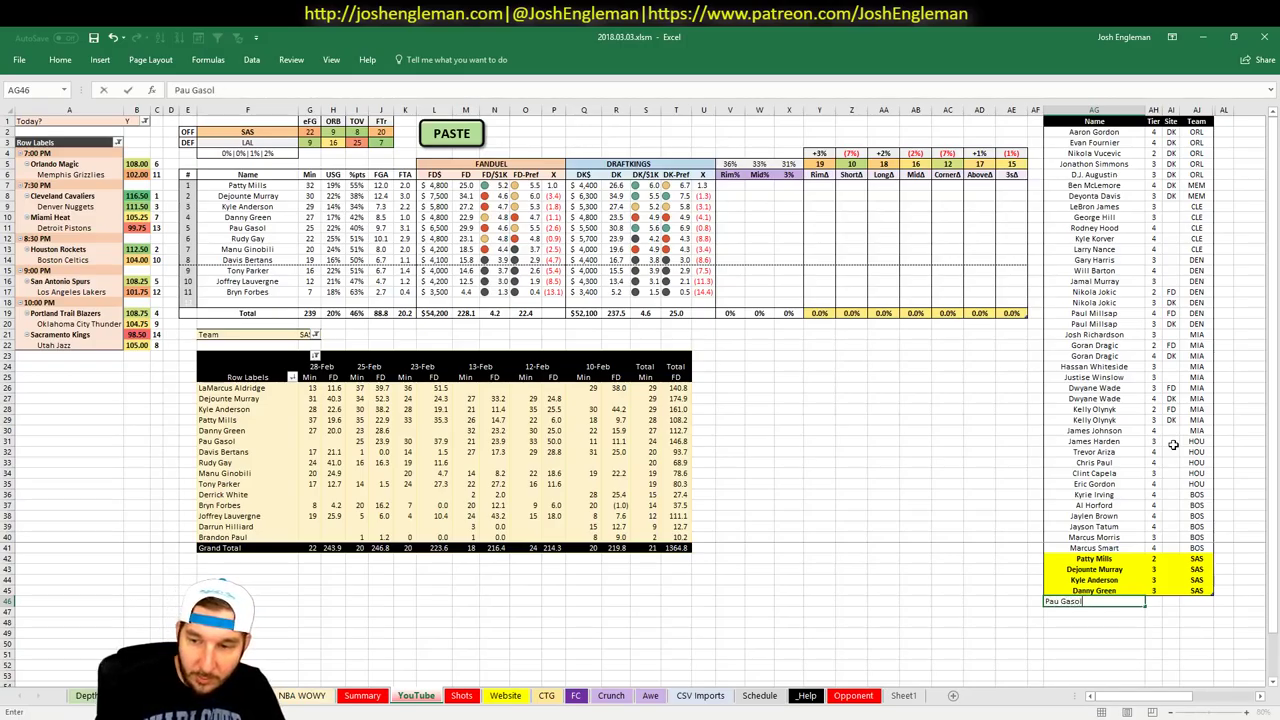
{"action": "key", "text": "Return"}
Add a second Pau Gasol row at the end of the tier table with tier 2 for site DK
{"action": "type", "text": "P"}
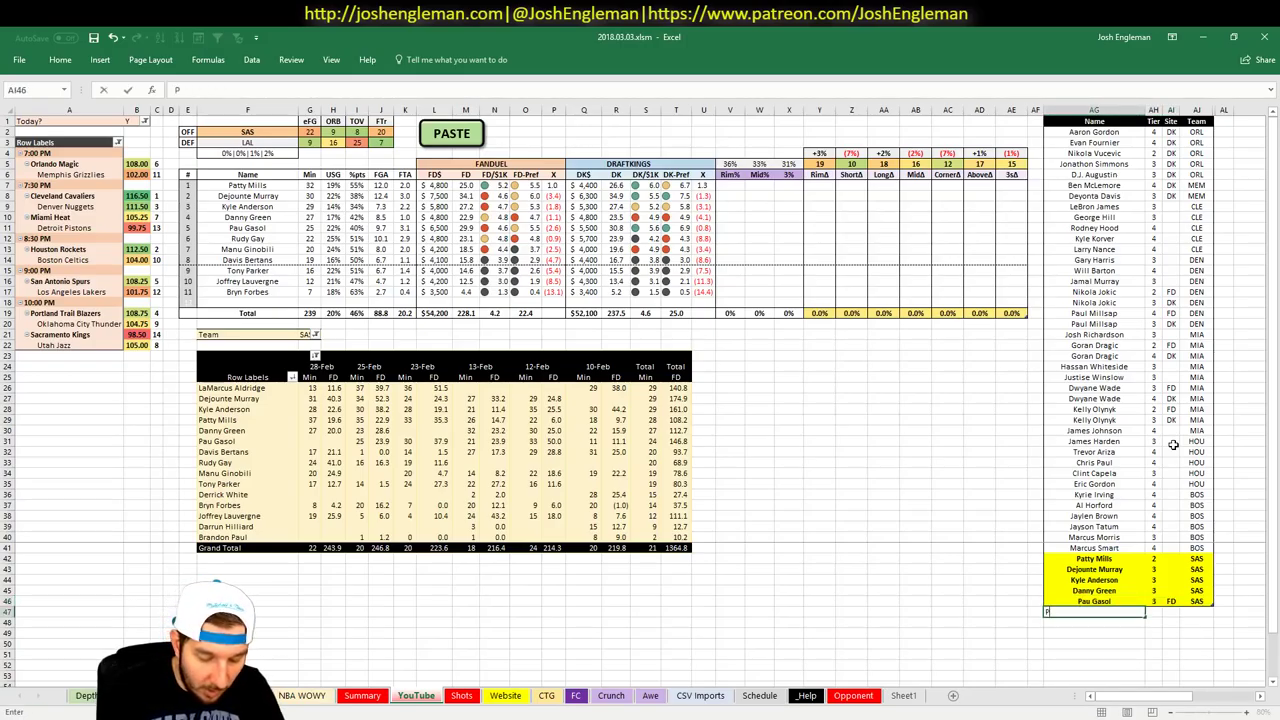
{"action": "type", "text": "au Gasol"}
{"action": "key", "text": "Tab"}
{"action": "type", "text": "2"}
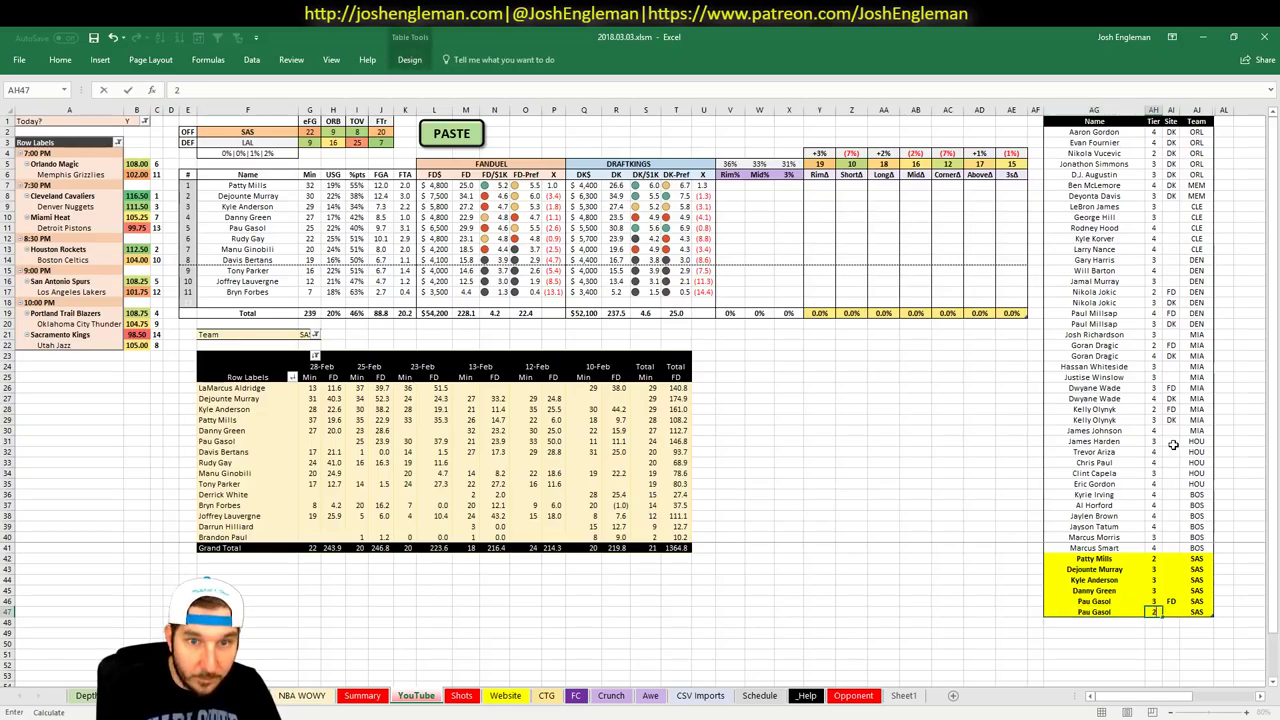
{"action": "key", "text": "Return"}
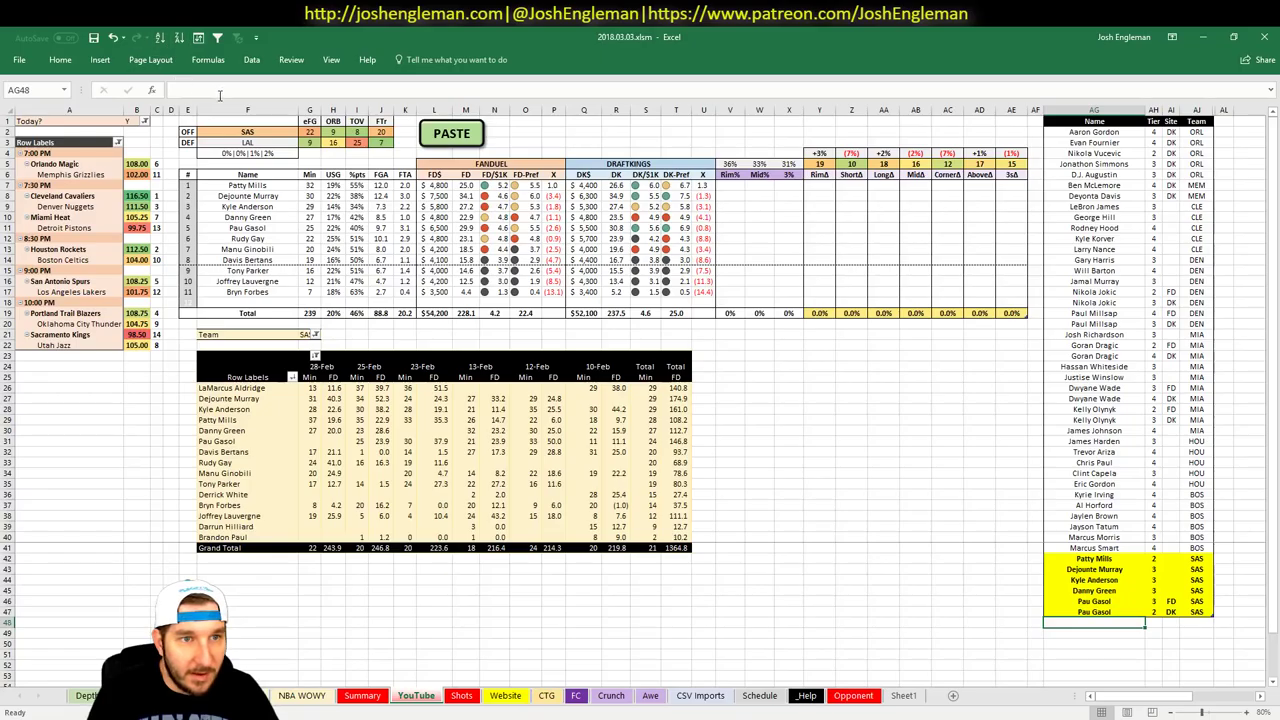
Set the offense team to LAL and filter the recent-games pivot table to team LAL
{"action": "left_click", "coordinate": [230, 134]}
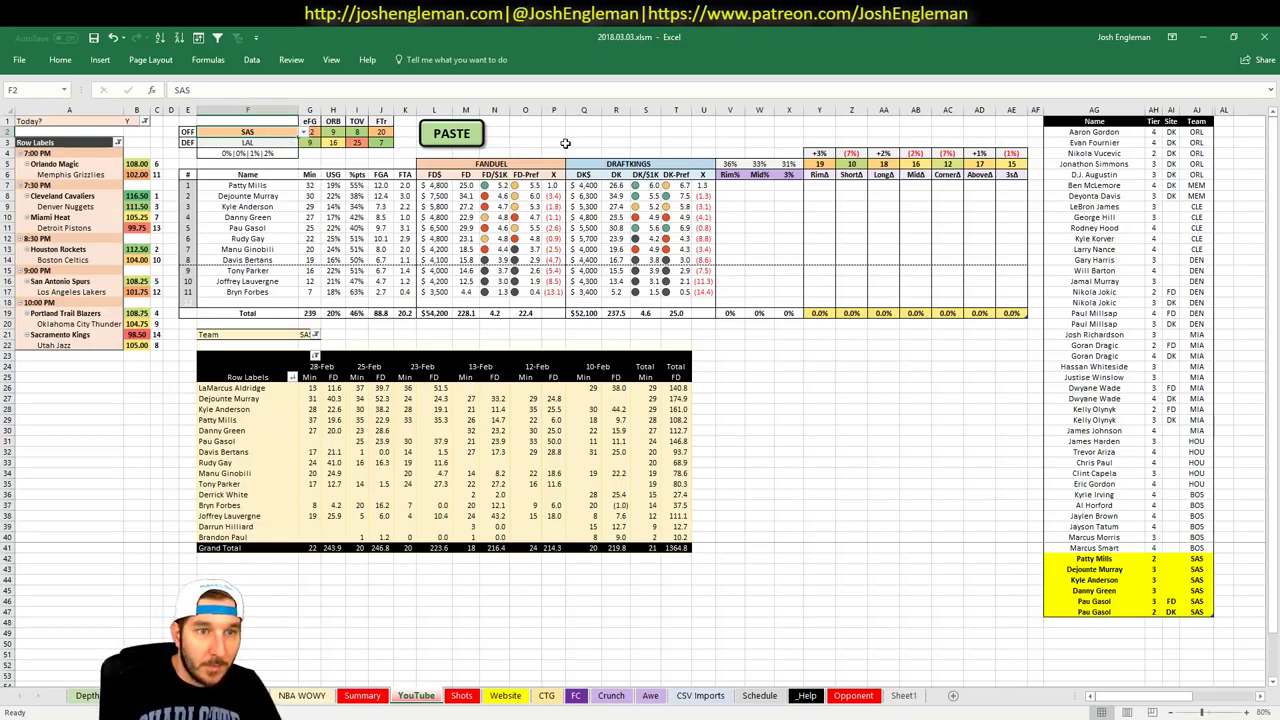
{"action": "type", "text": "LAL"}
{"action": "key", "text": "Return"}
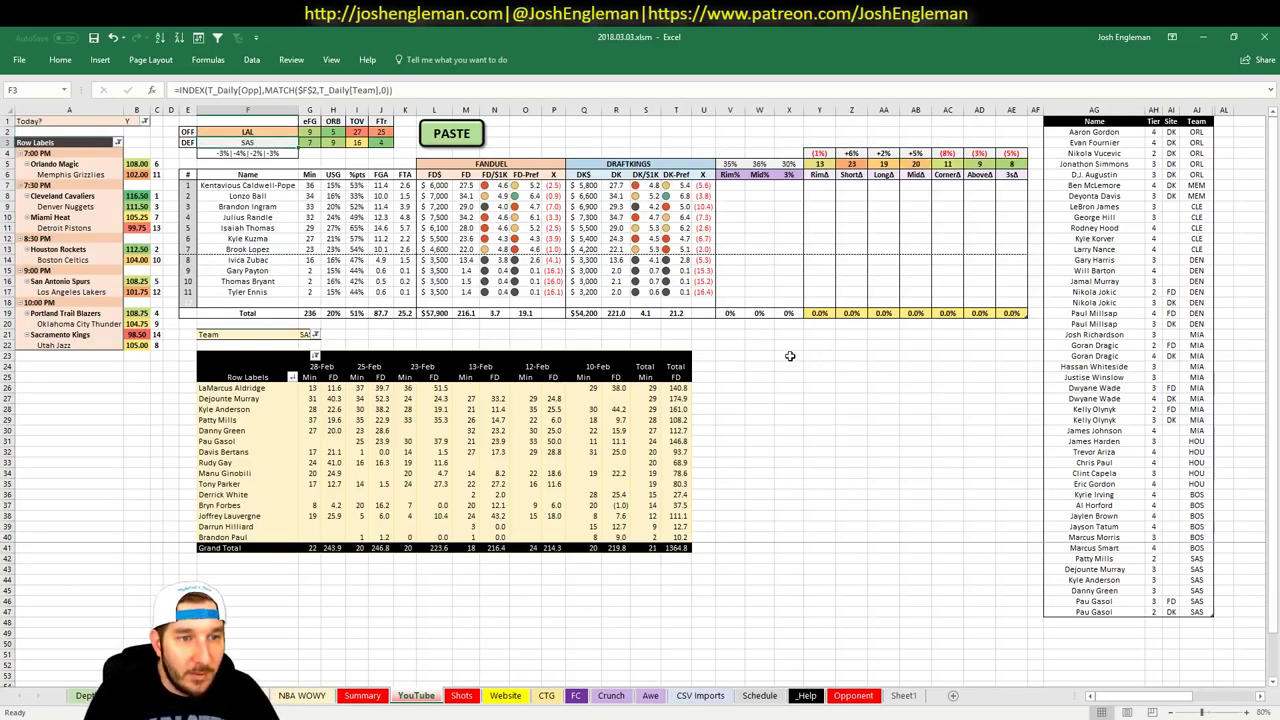
{"action": "left_click", "coordinate": [1083, 620]}
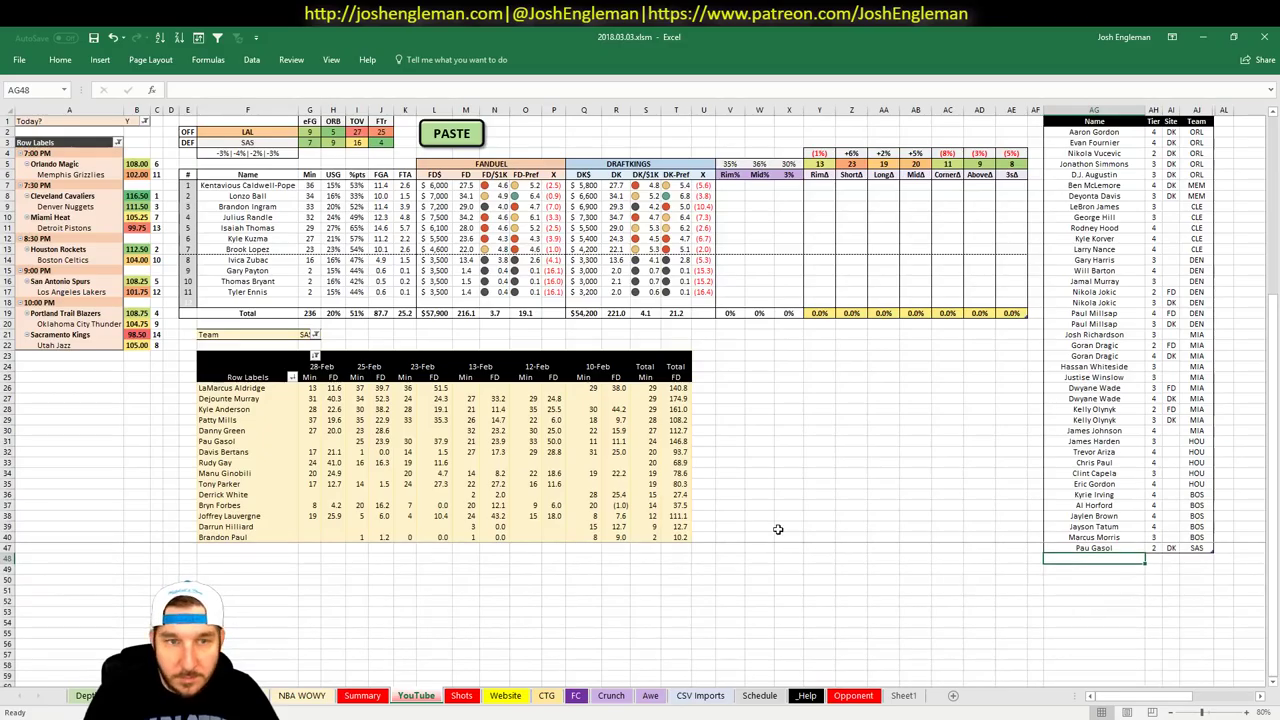
{"action": "left_click", "coordinate": [305, 333]}
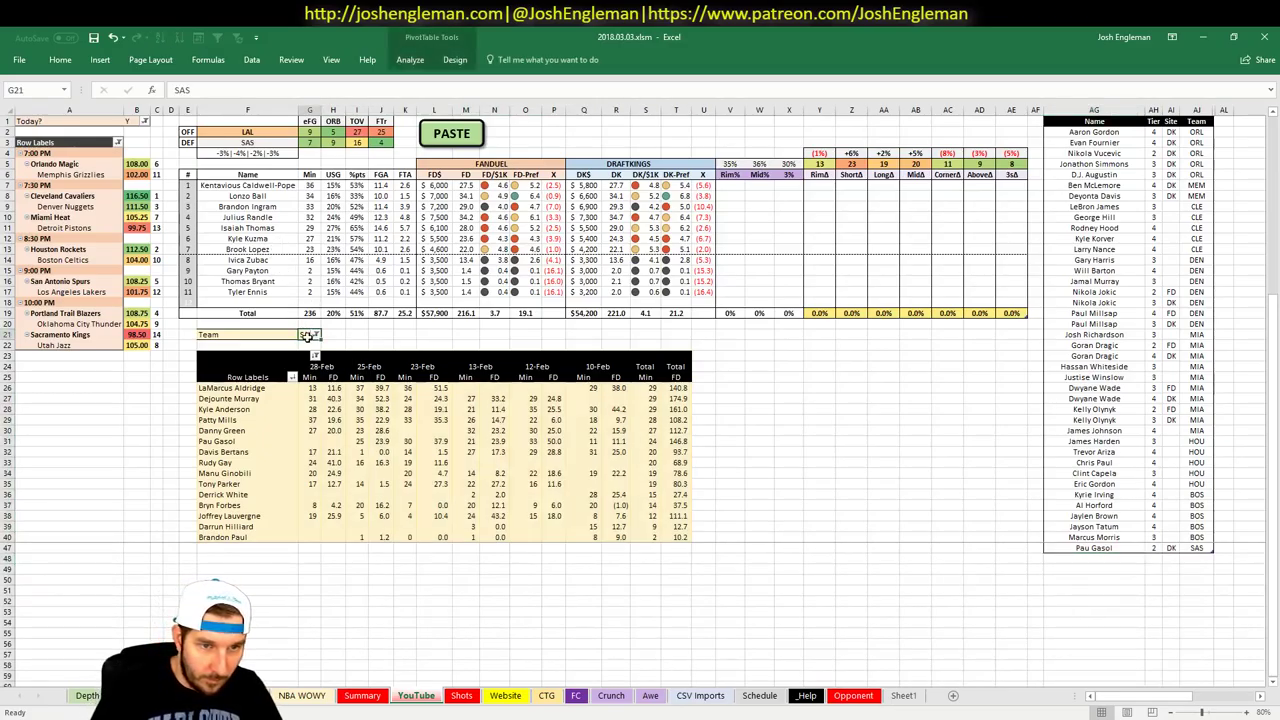
{"action": "type", "text": "LAL"}
{"action": "key", "text": "Return"}
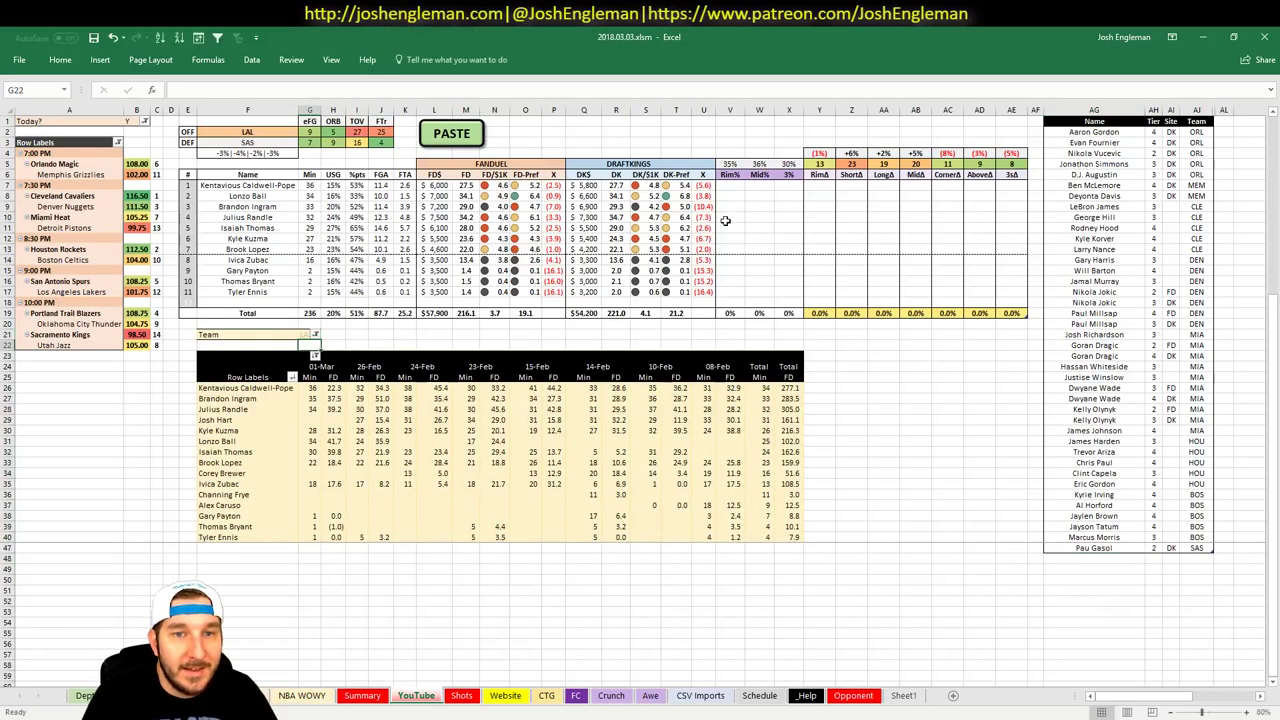
Copy the first six Lakers names, Kentavious Caldwell-Pope through Kyle Kuzma, and paste them as values below Pau Gasol in the tier table
{"action": "left_click_drag", "start_coordinate": [284, 185], "coordinate": [278, 240]}
{"action": "key", "text": "ctrl+c"}
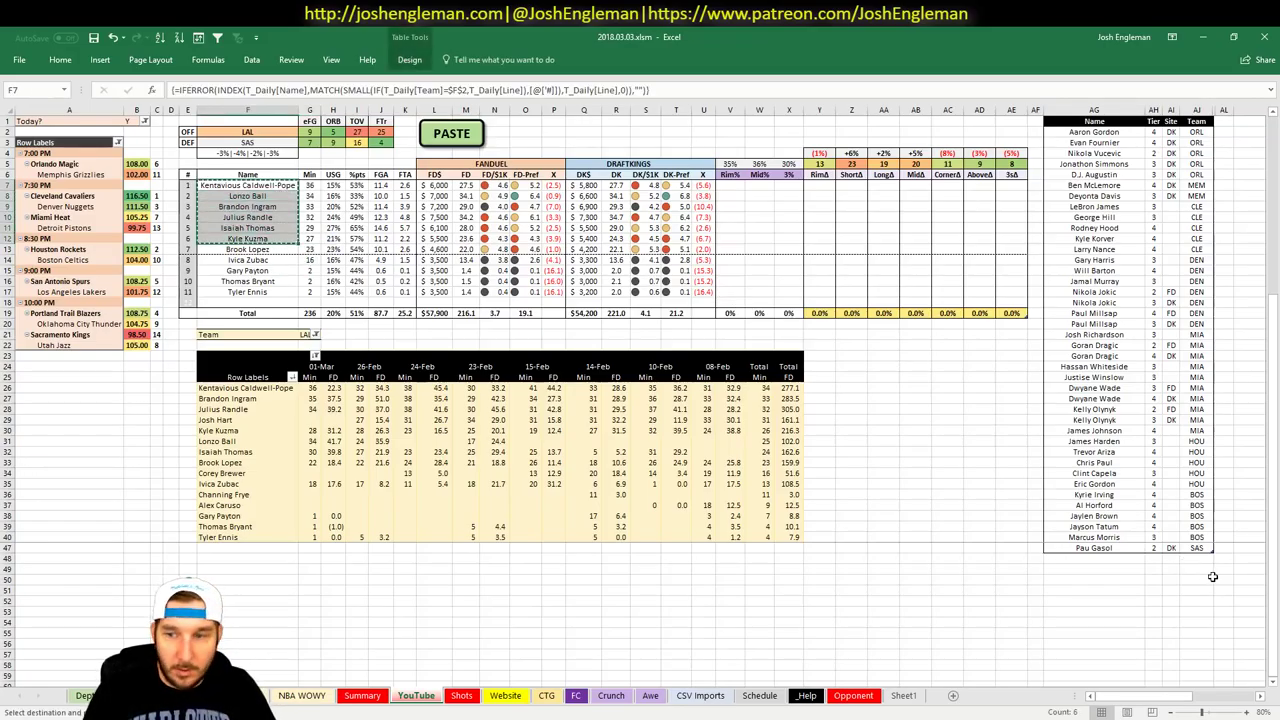
{"action": "right_click", "coordinate": [1112, 558]}
{"action": "left_click", "coordinate": [1160, 315]}
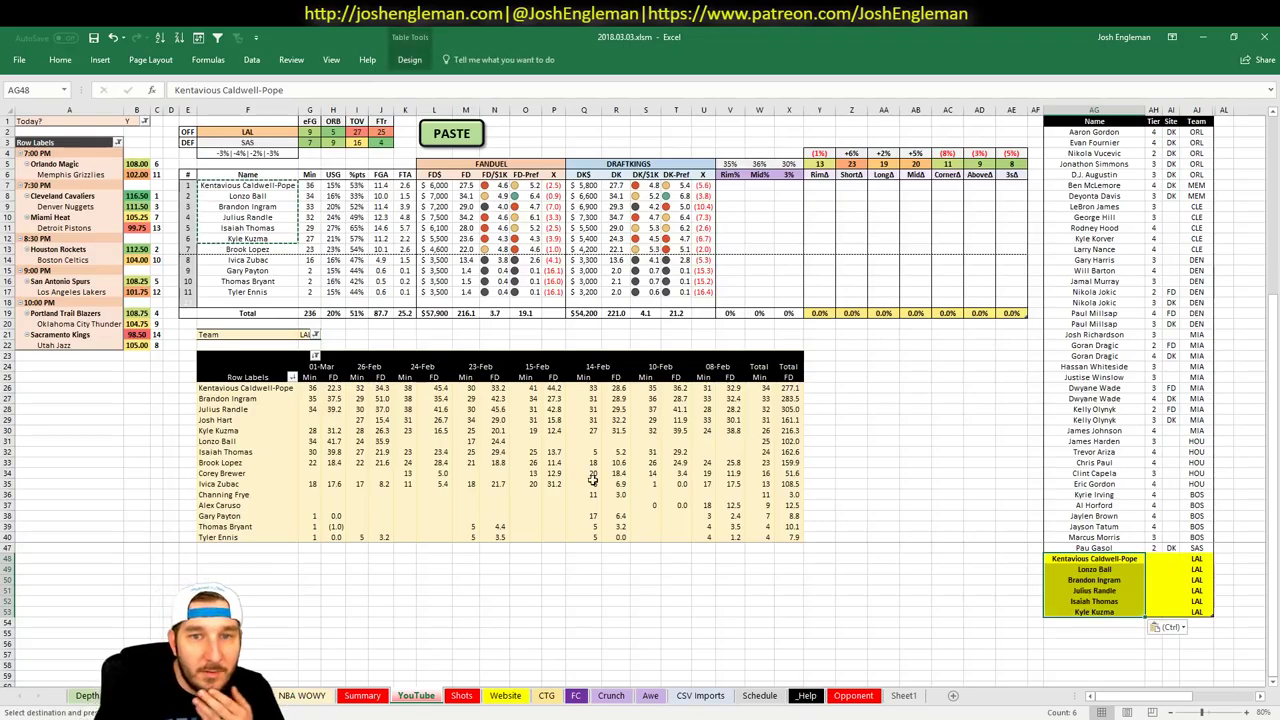
{"action": "left_click", "coordinate": [883, 398]}
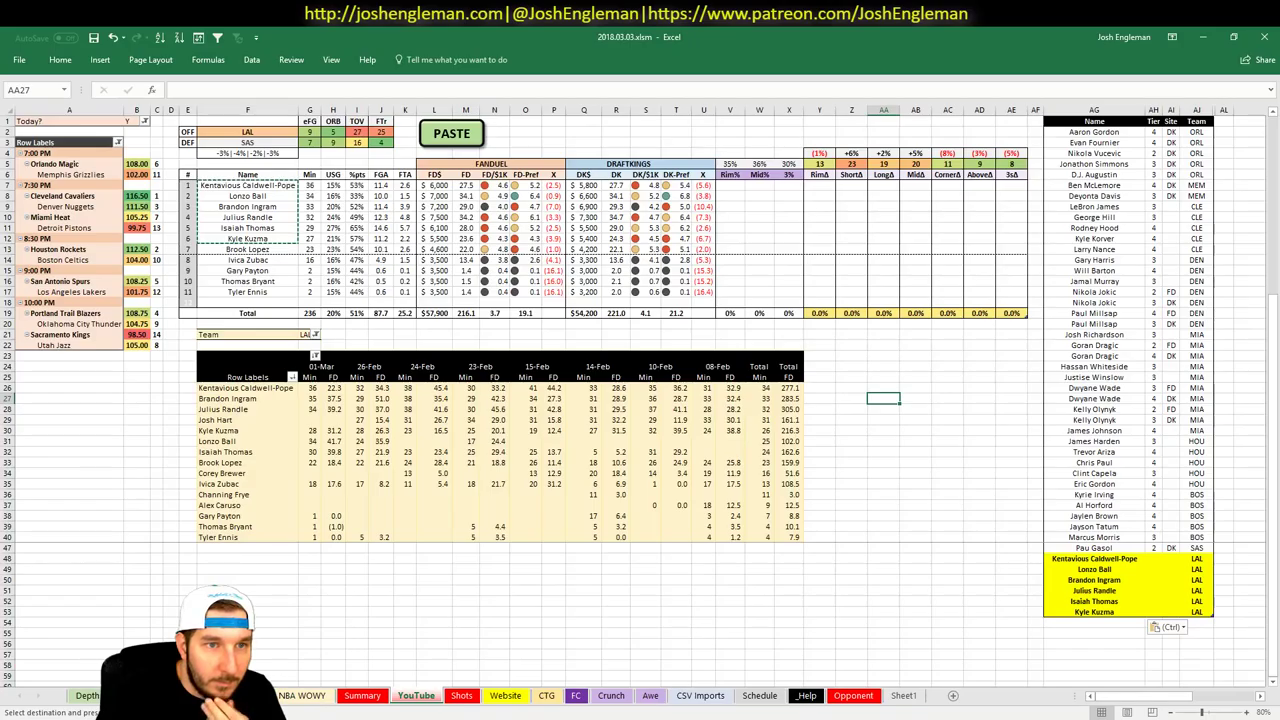
Check the player matchup rankings and set Kentavious Caldwell-Pope's tier to 4
{"action": "key", "text": "ctrl+Page_Up"}
{"action": "scroll", "coordinate": [270, 466], "scroll_direction": "up", "scroll_amount": 3}
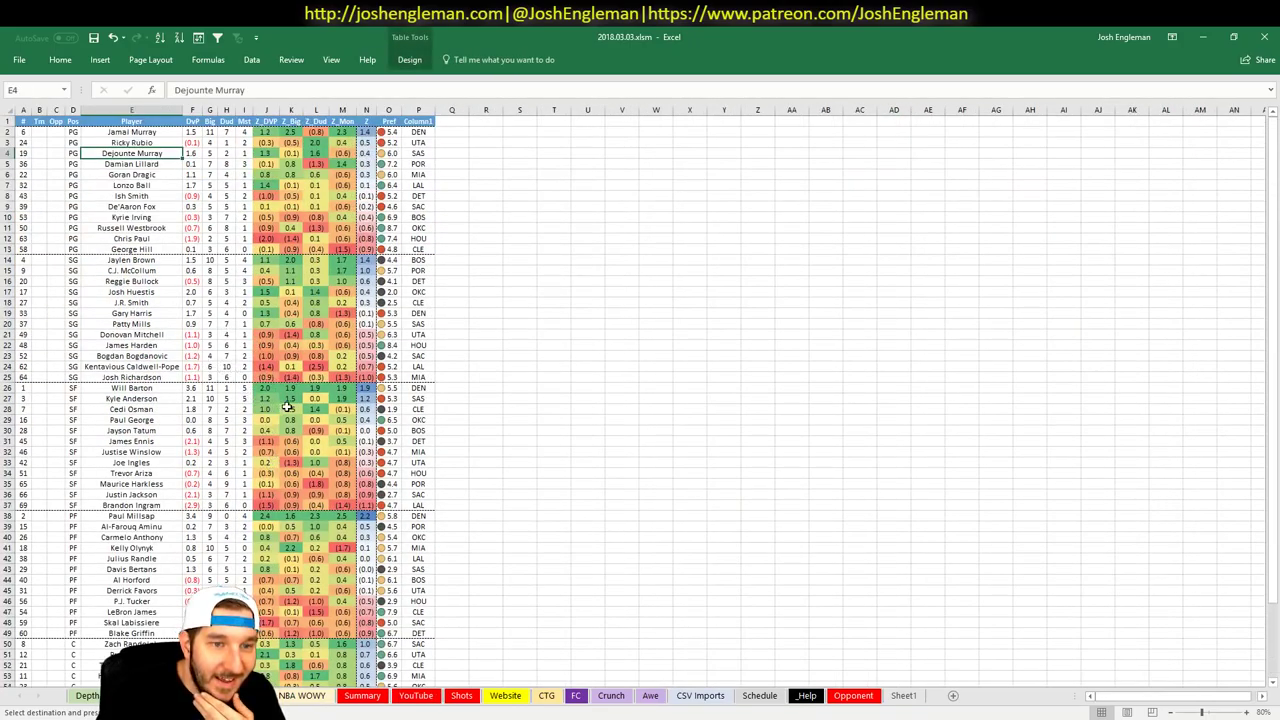
{"action": "left_click", "coordinate": [318, 695]}
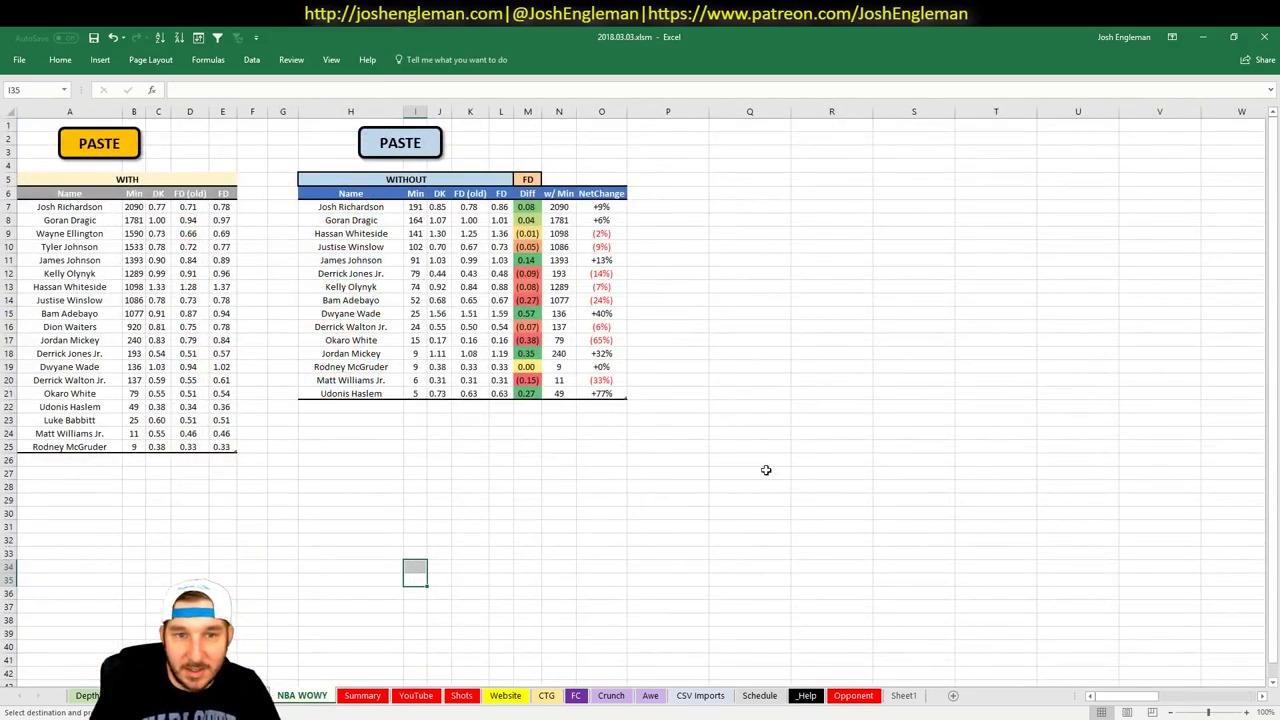
{"action": "left_click", "coordinate": [416, 695]}
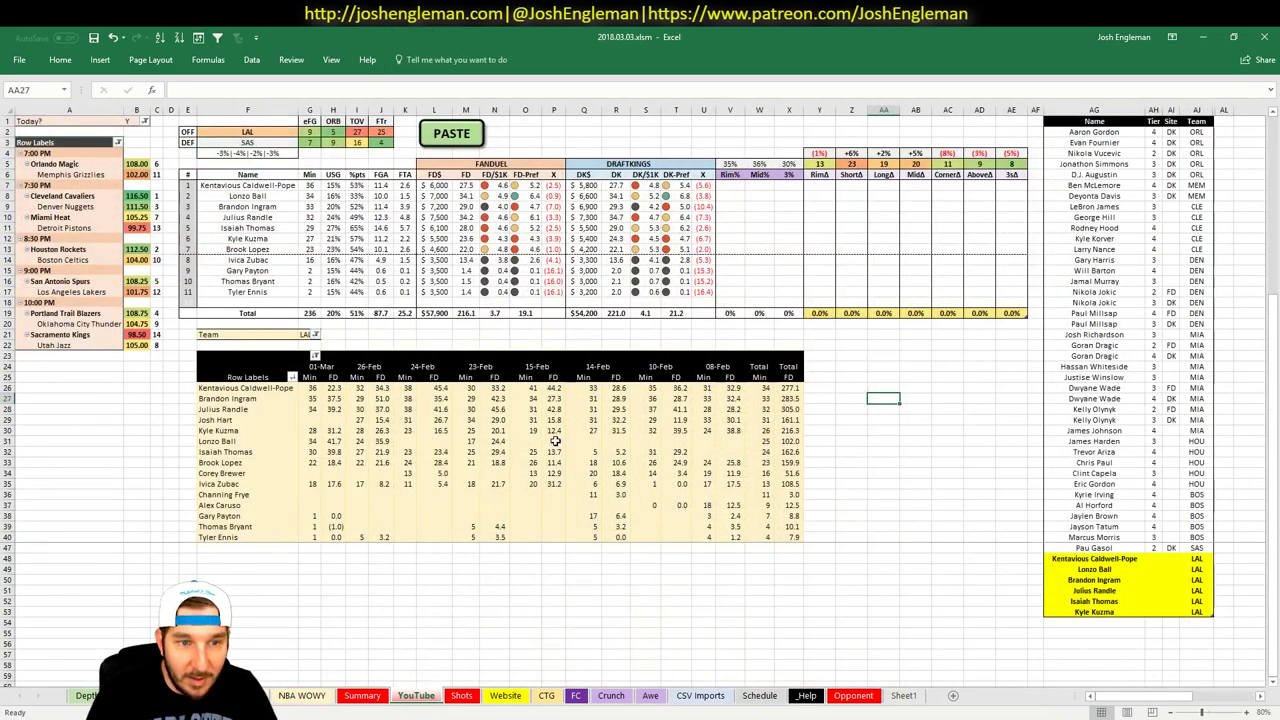
{"action": "left_click", "coordinate": [1156, 560]}
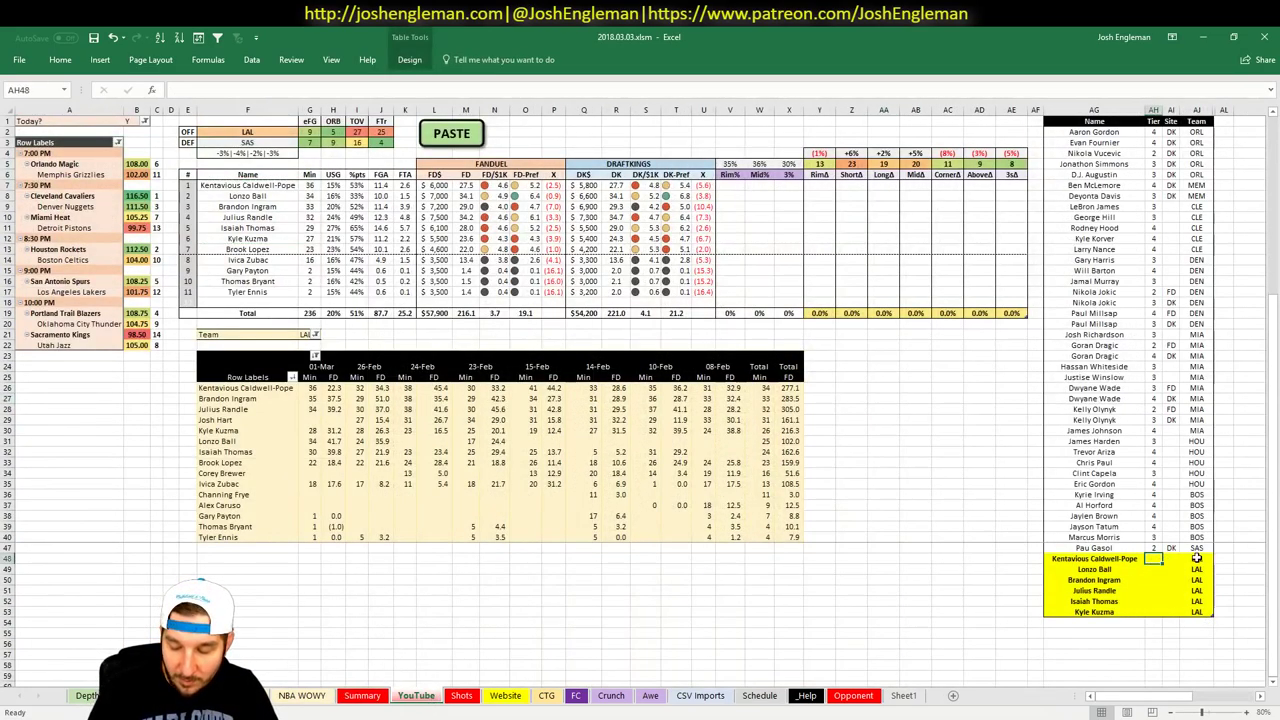
{"action": "type", "text": "4"}
{"action": "key", "text": "Return"}
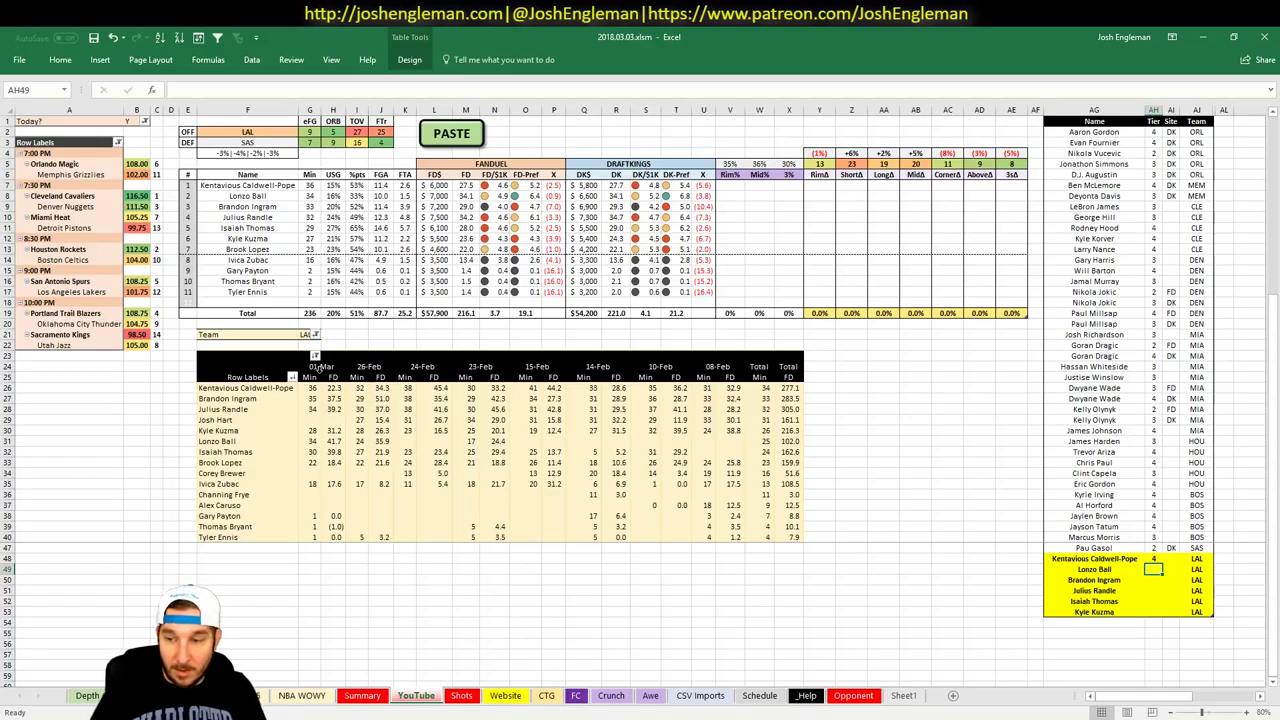
Check Lonzo Ball's row in the point guard matchup rankings and set his tier to 3
{"action": "key", "text": "ctrl+Page_Up"}
{"action": "key", "text": "ctrl+Page_Up"}
{"action": "key", "text": "ctrl+Page_Up"}
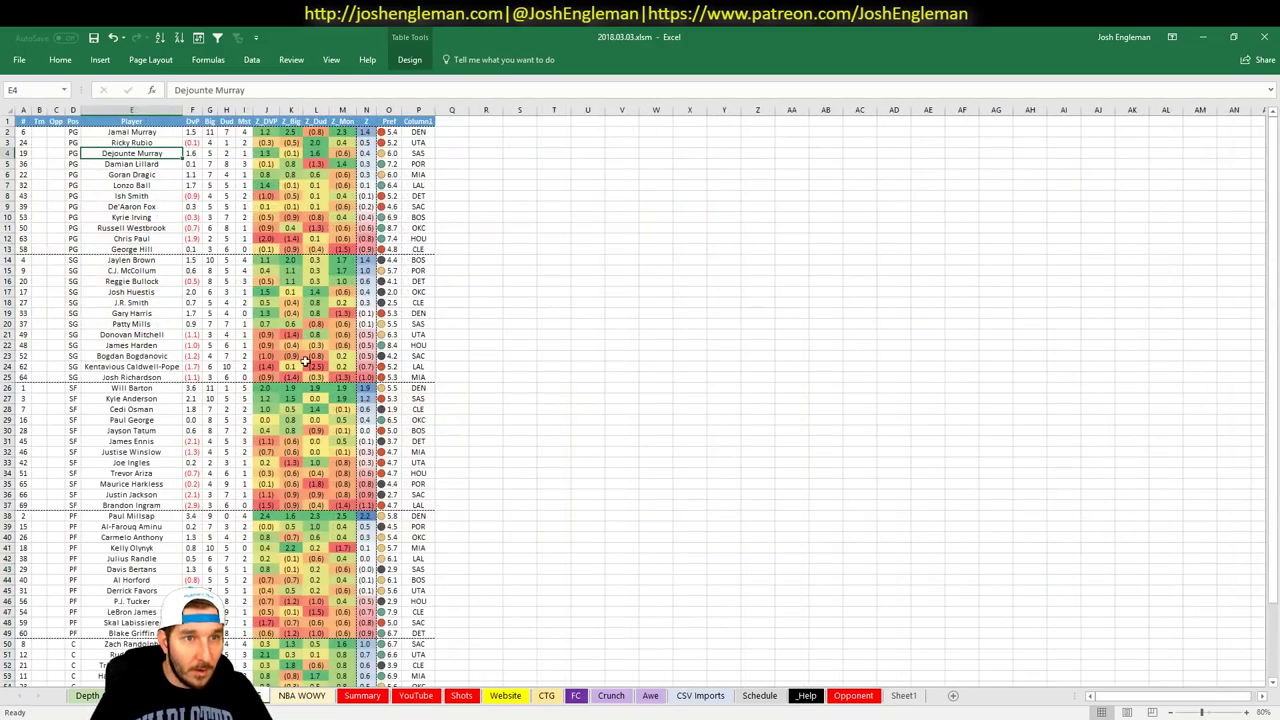
{"action": "left_click_drag", "start_coordinate": [146, 185], "coordinate": [300, 190]}
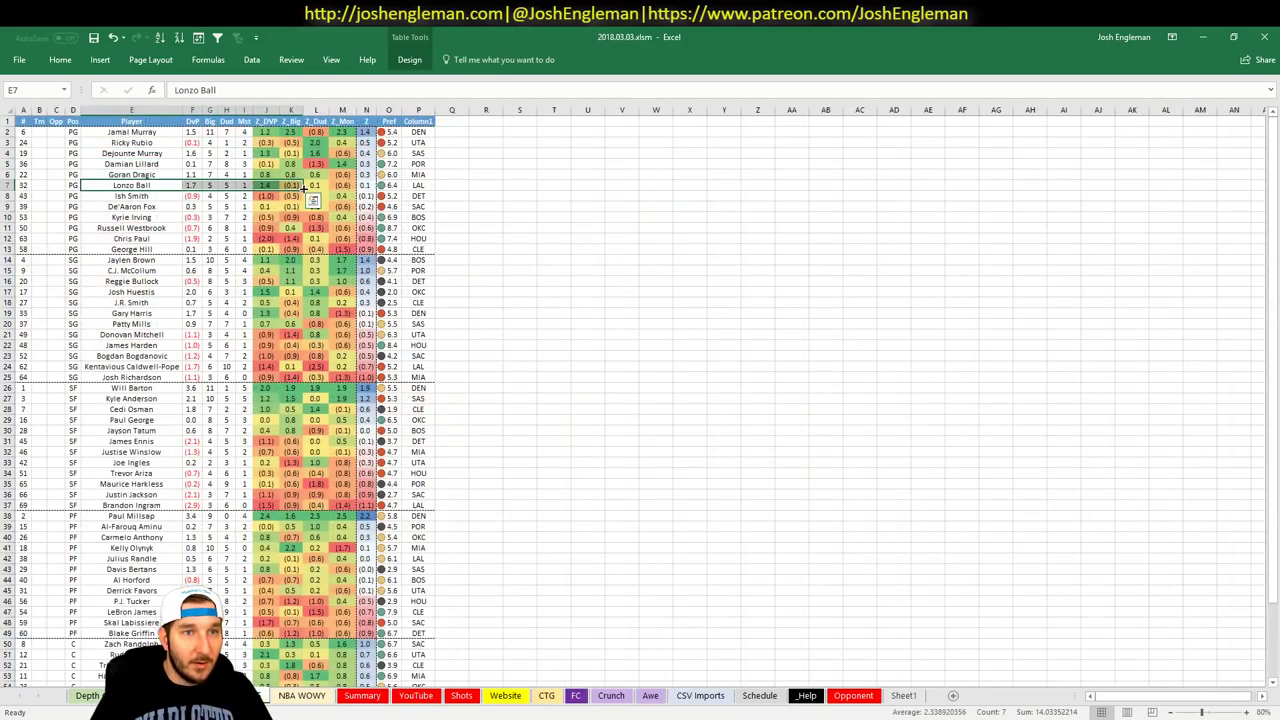
{"action": "left_click", "coordinate": [211, 186]}
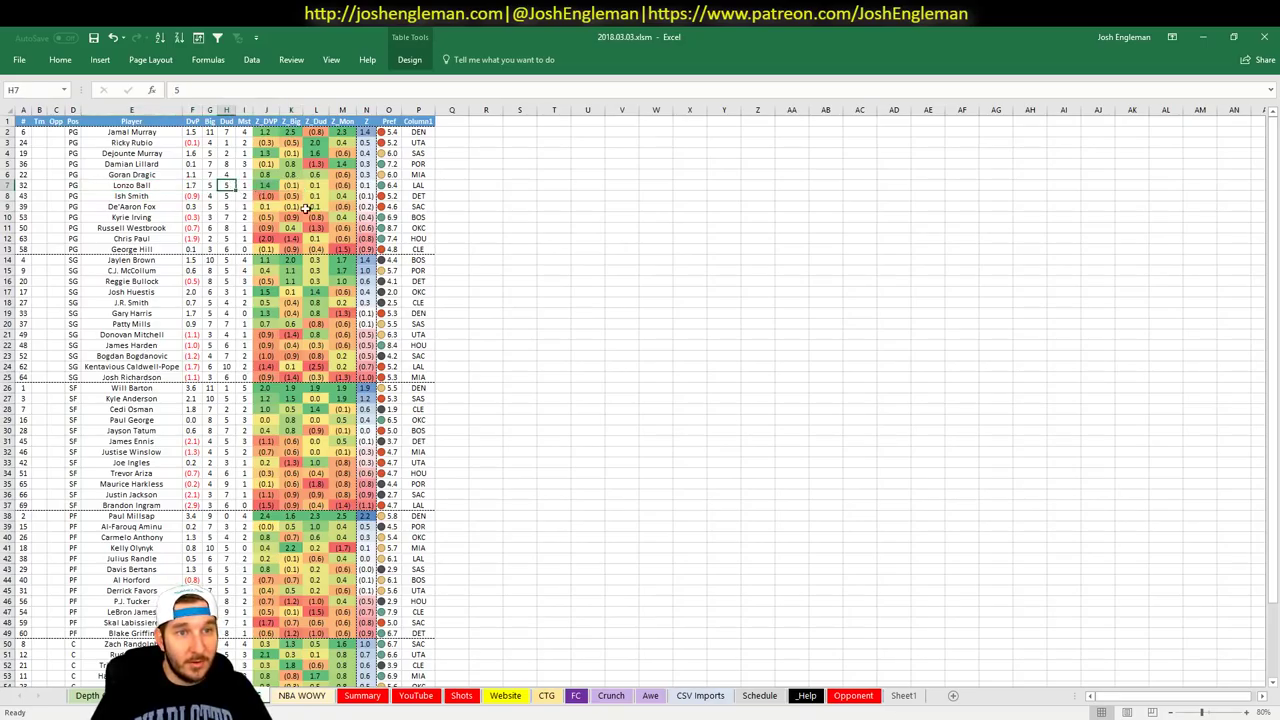
{"action": "key", "text": "alt+Tab"}
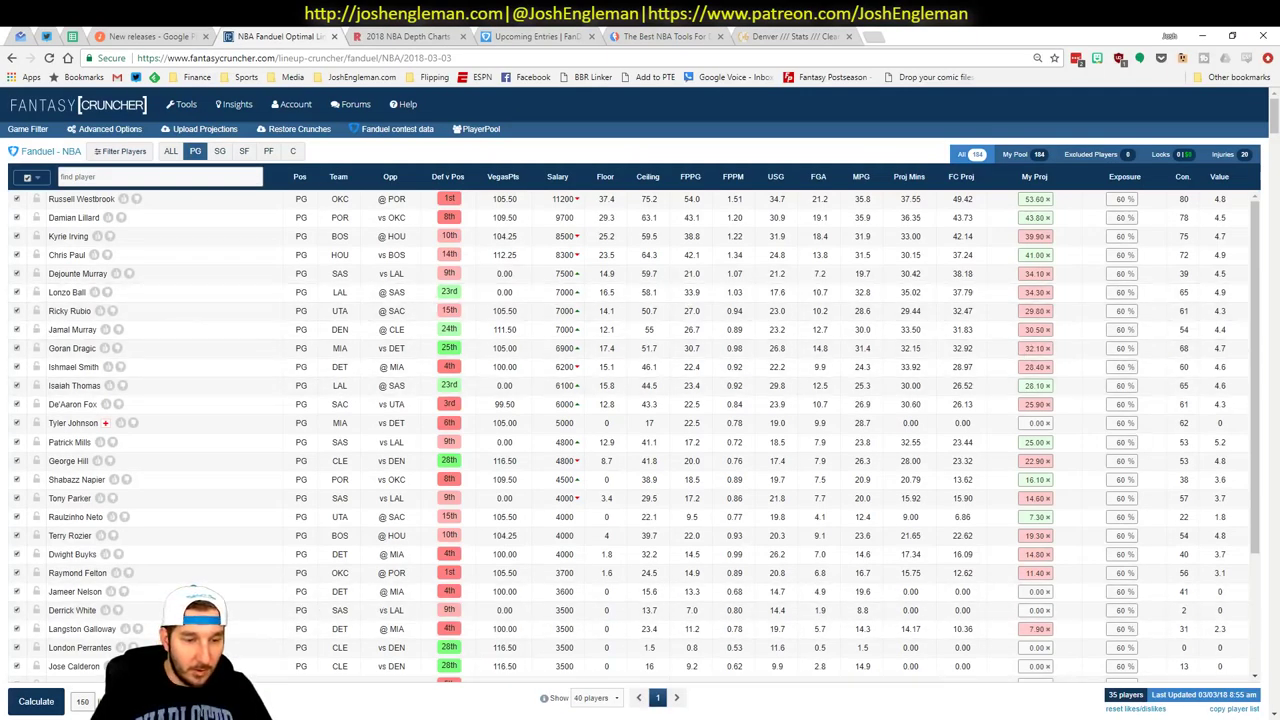
{"action": "key", "text": "alt+Tab"}
{"action": "left_click", "coordinate": [415, 696]}
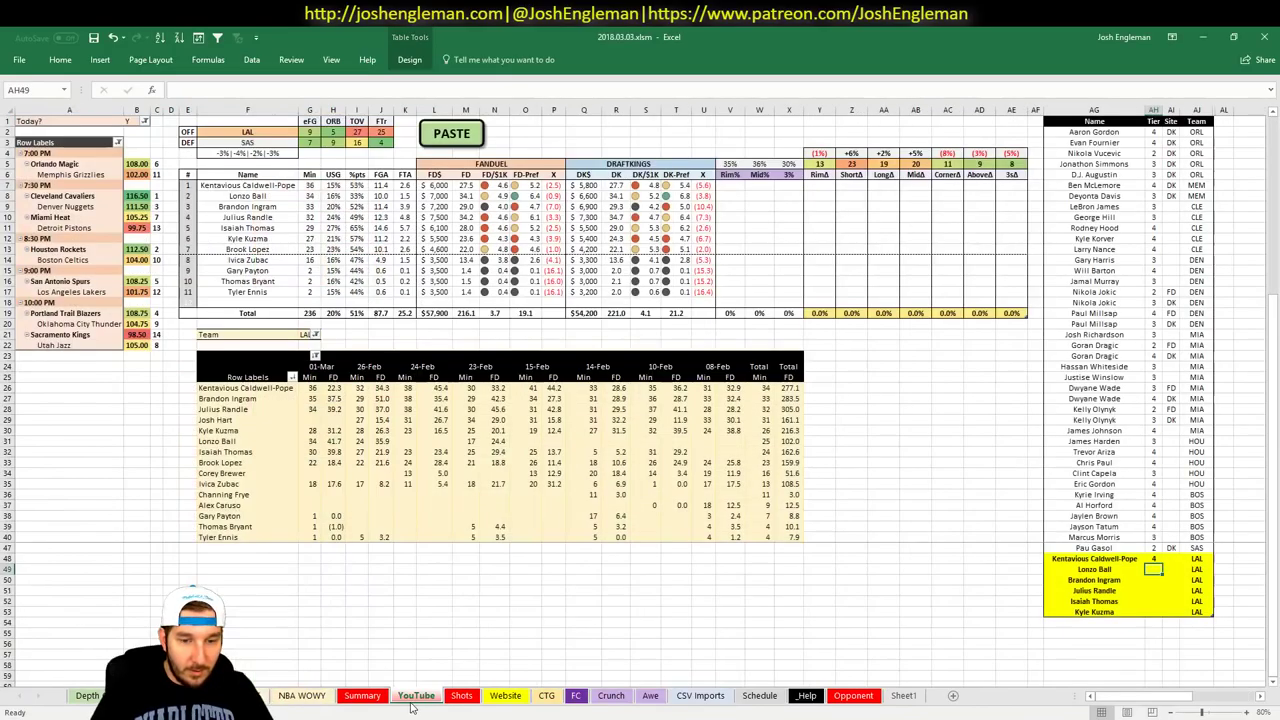
{"action": "type", "text": "3"}
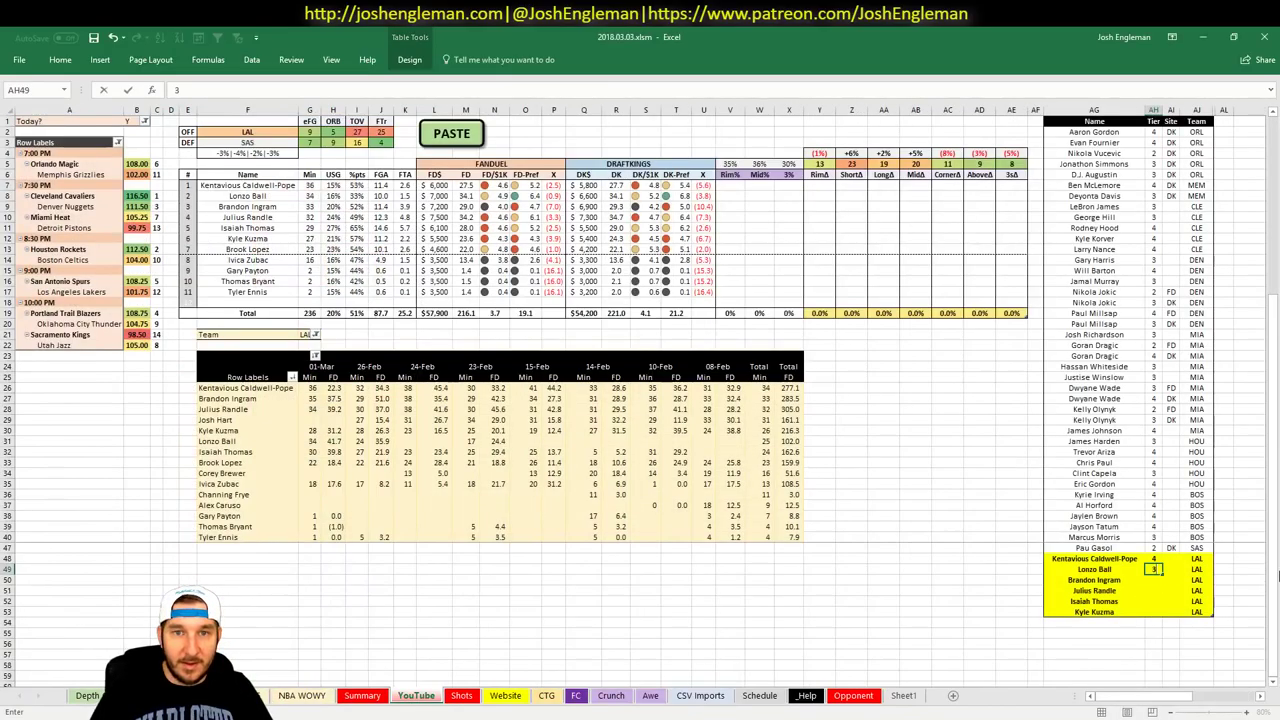
{"action": "key", "text": "Return"}
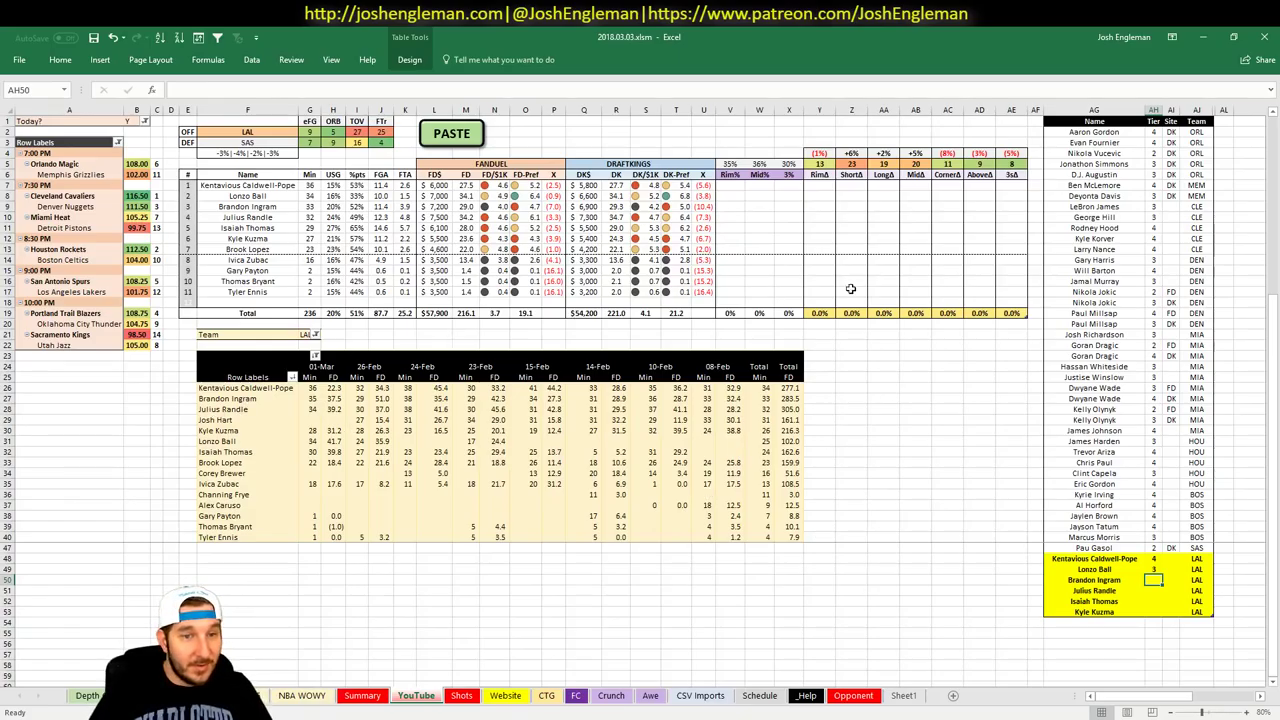
Compare Brandon Ingram with the other small forwards in the matchup rankings and set his tier to 4
{"action": "key", "text": "ctrl+Page_Up"}
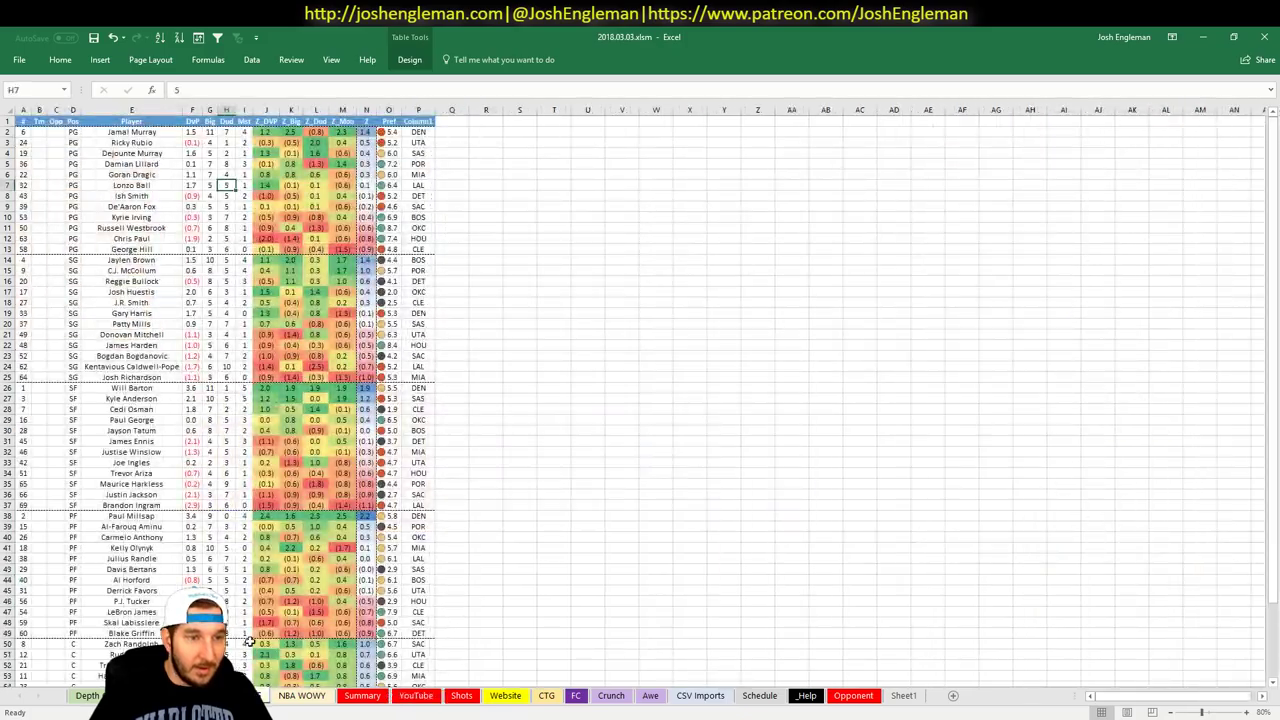
{"action": "left_click_drag", "start_coordinate": [122, 388], "coordinate": [133, 506]}
{"action": "left_click", "coordinate": [418, 476]}
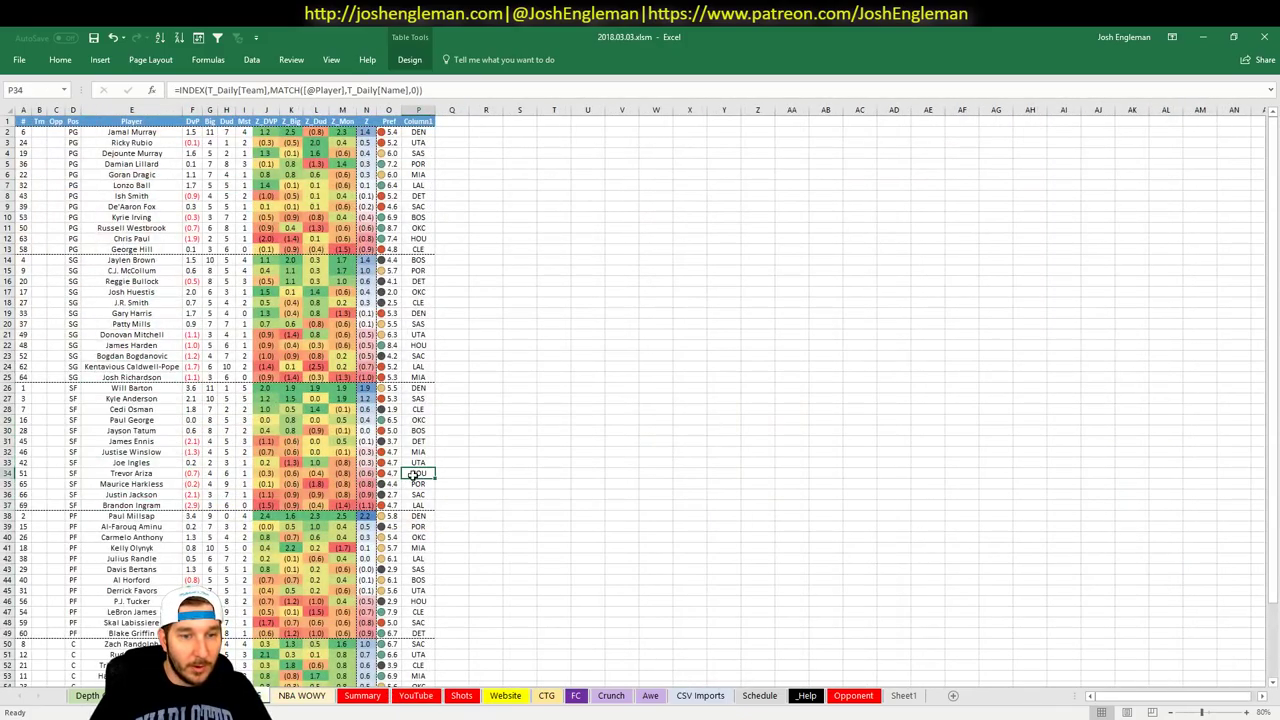
{"action": "left_click", "coordinate": [229, 504]}
{"action": "left_click", "coordinate": [416, 696]}
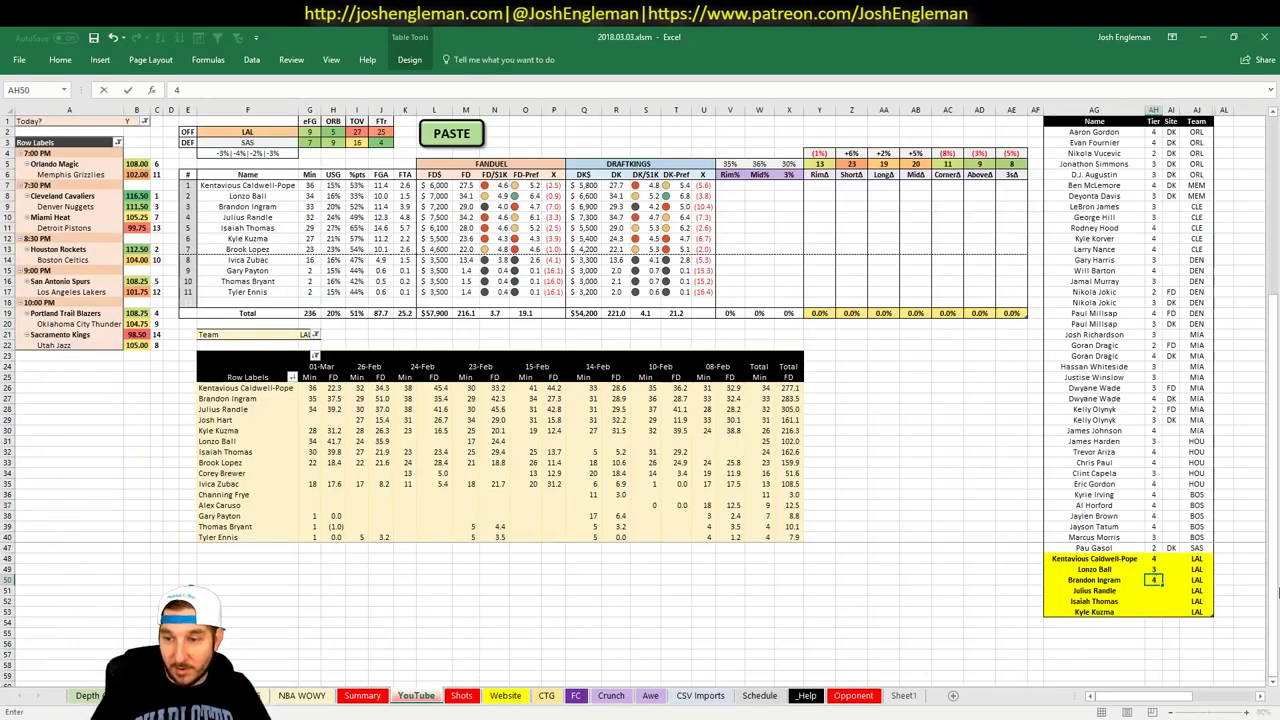
{"action": "key", "text": "Return"}
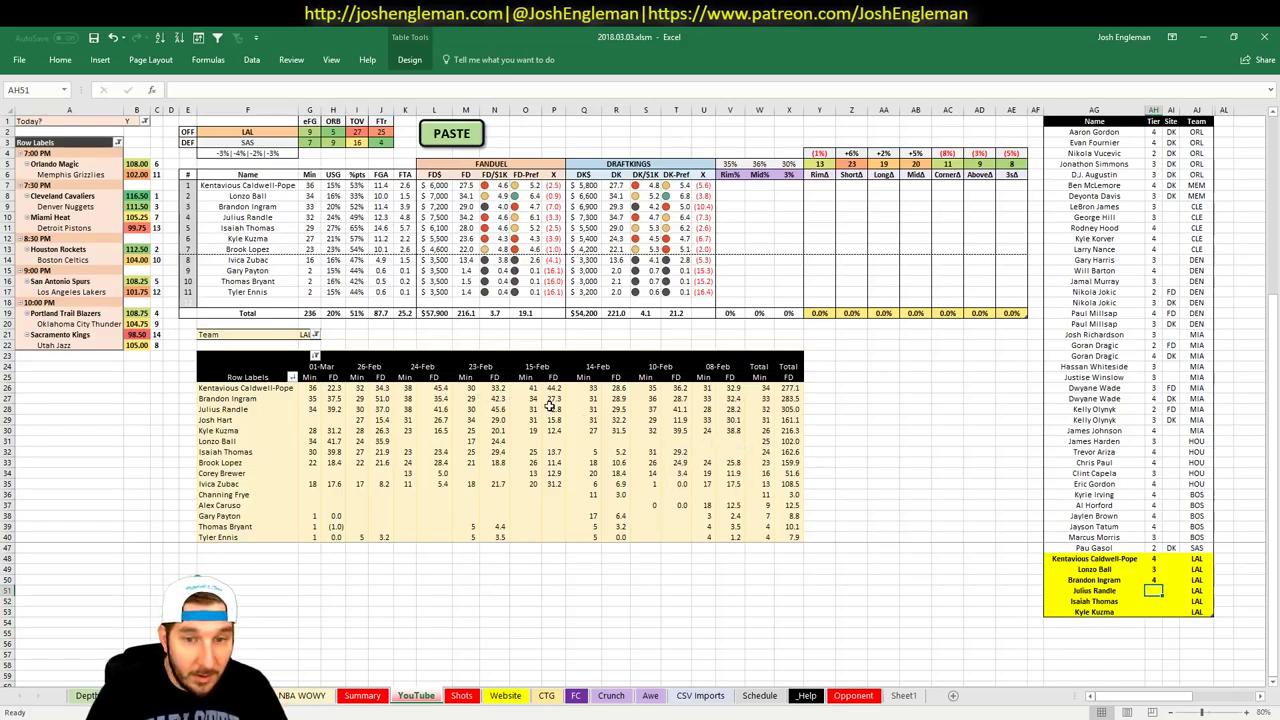
Check Julius Randle's recent game results in the Lakers table and open his game log among the Fantasy Cruncher centers
{"action": "left_click_drag", "start_coordinate": [593, 409], "coordinate": [433, 410]}
{"action": "left_click", "coordinate": [387, 410]}
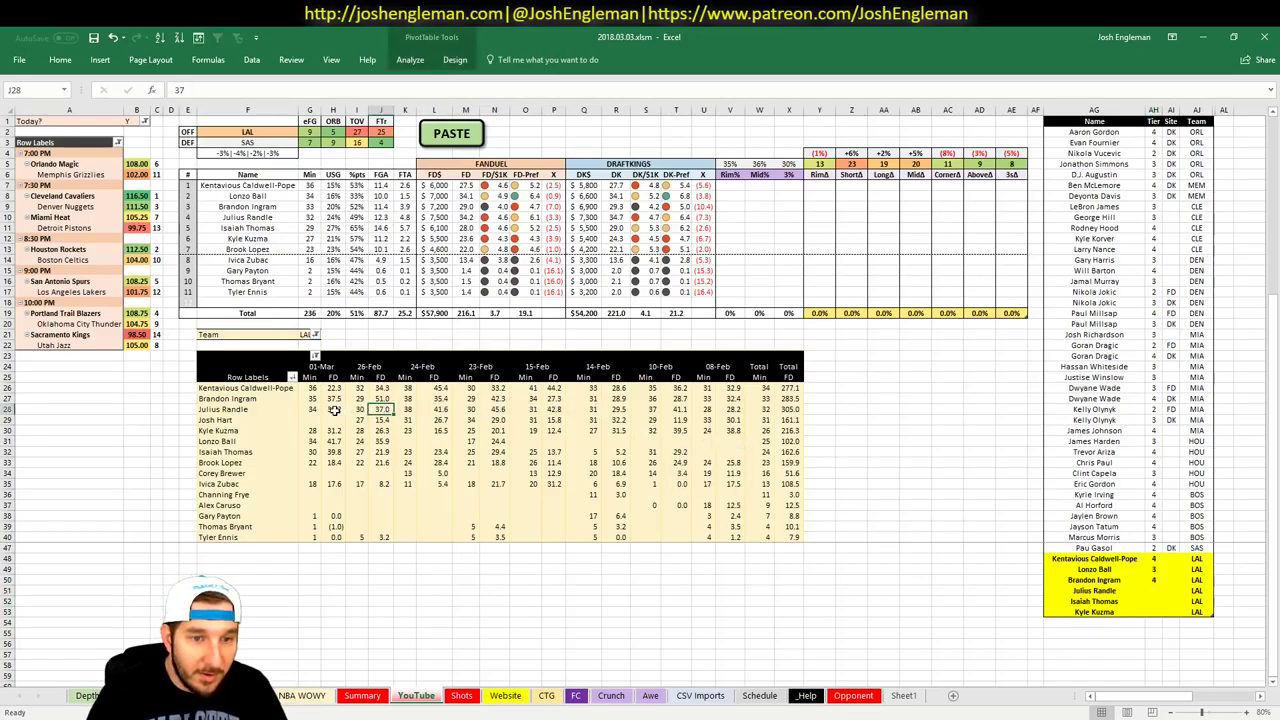
{"action": "left_click", "coordinate": [333, 409]}
{"action": "key", "text": "alt+Tab"}
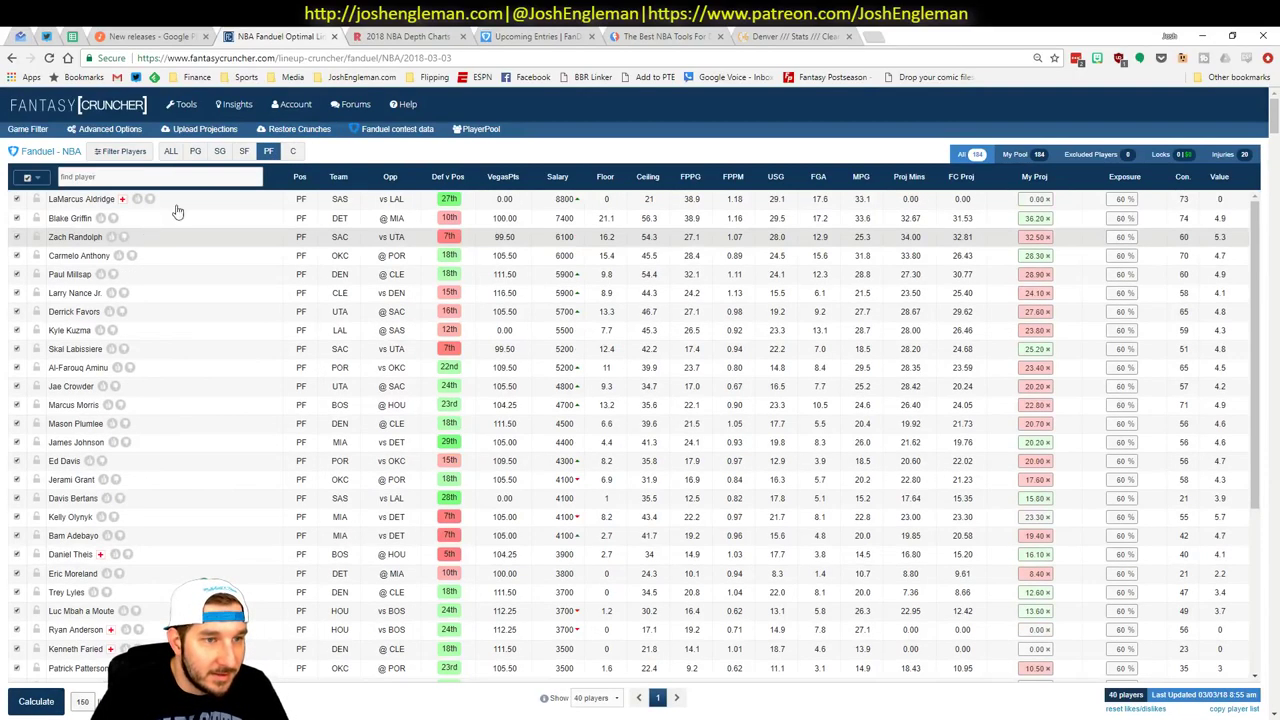
{"action": "left_click", "coordinate": [292, 151]}
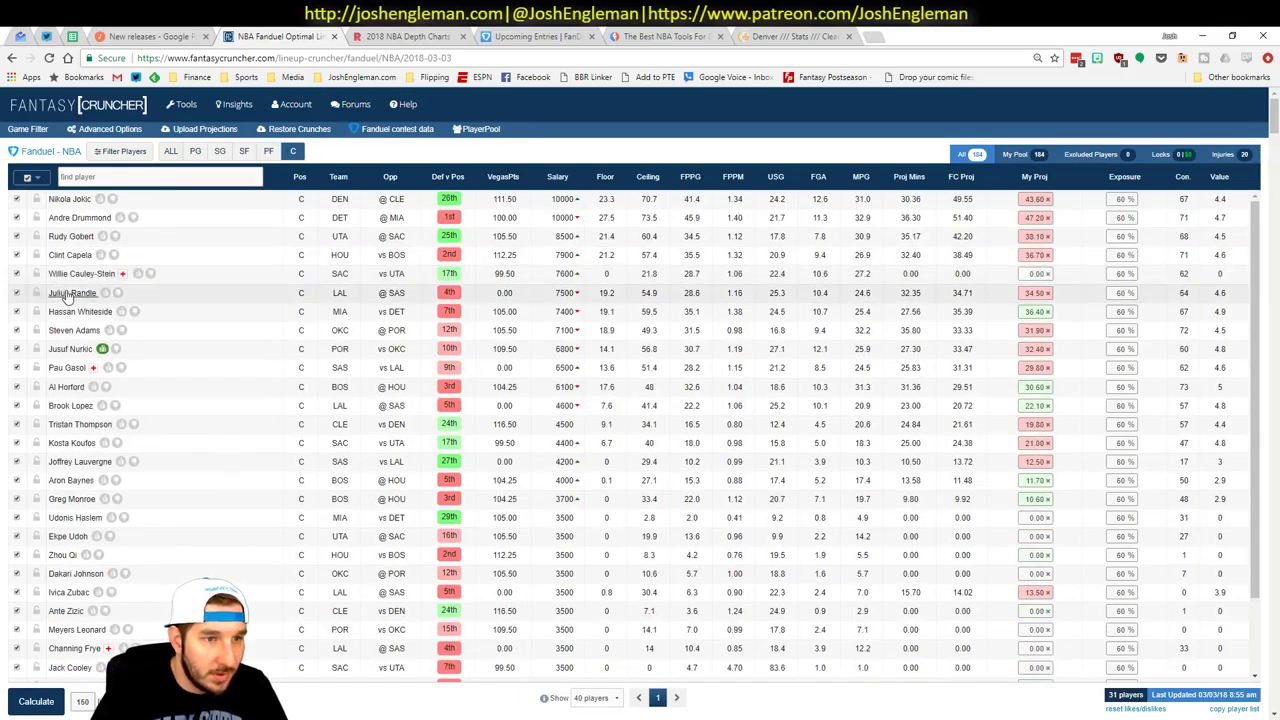
{"action": "left_click", "coordinate": [70, 293]}
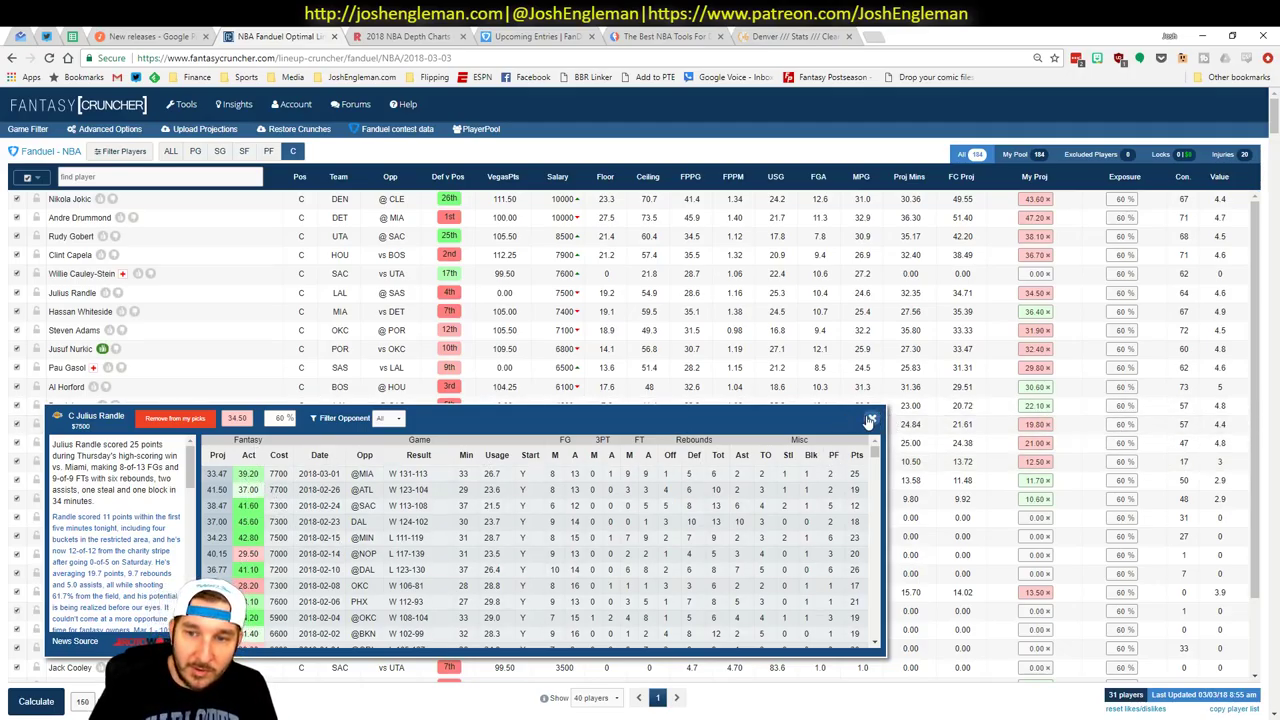
Compare Julius Randle with the other power forwards and centers in the Excel matchup rankings
{"action": "key", "text": "alt+Tab"}
{"action": "left_click", "coordinate": [87, 695]}
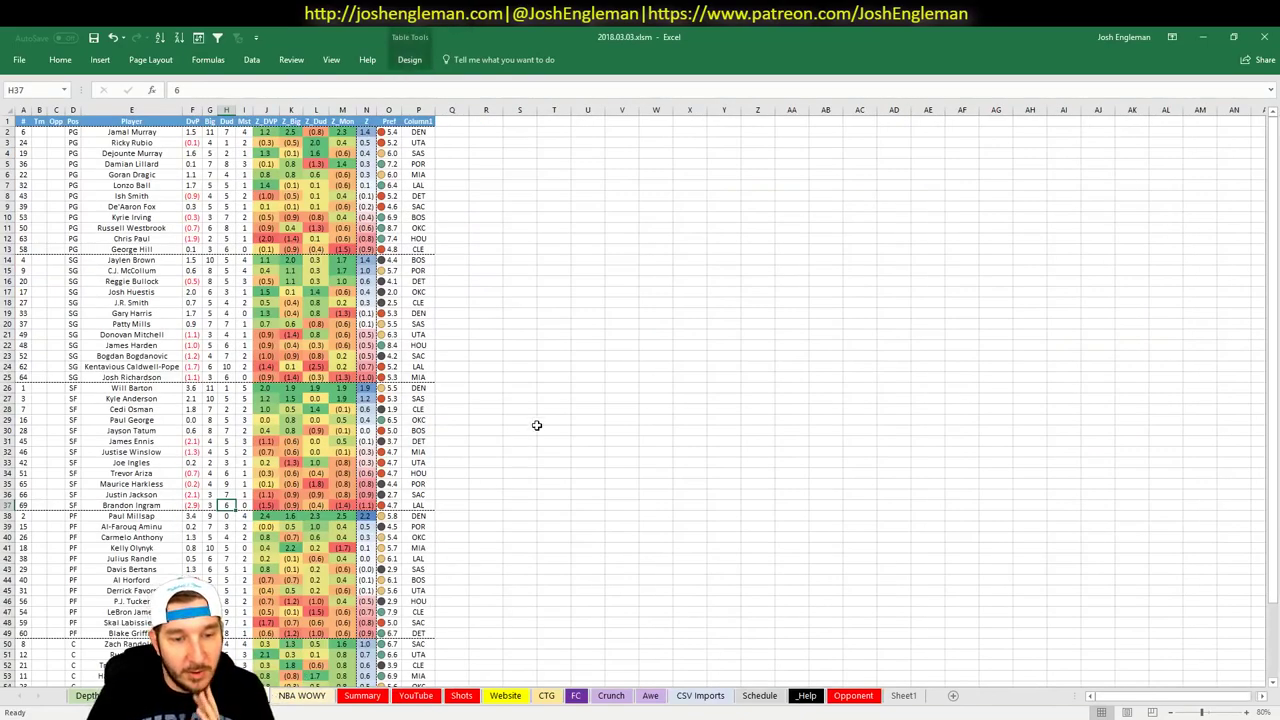
{"action": "scroll", "coordinate": [554, 417], "scroll_direction": "down", "scroll_amount": 4}
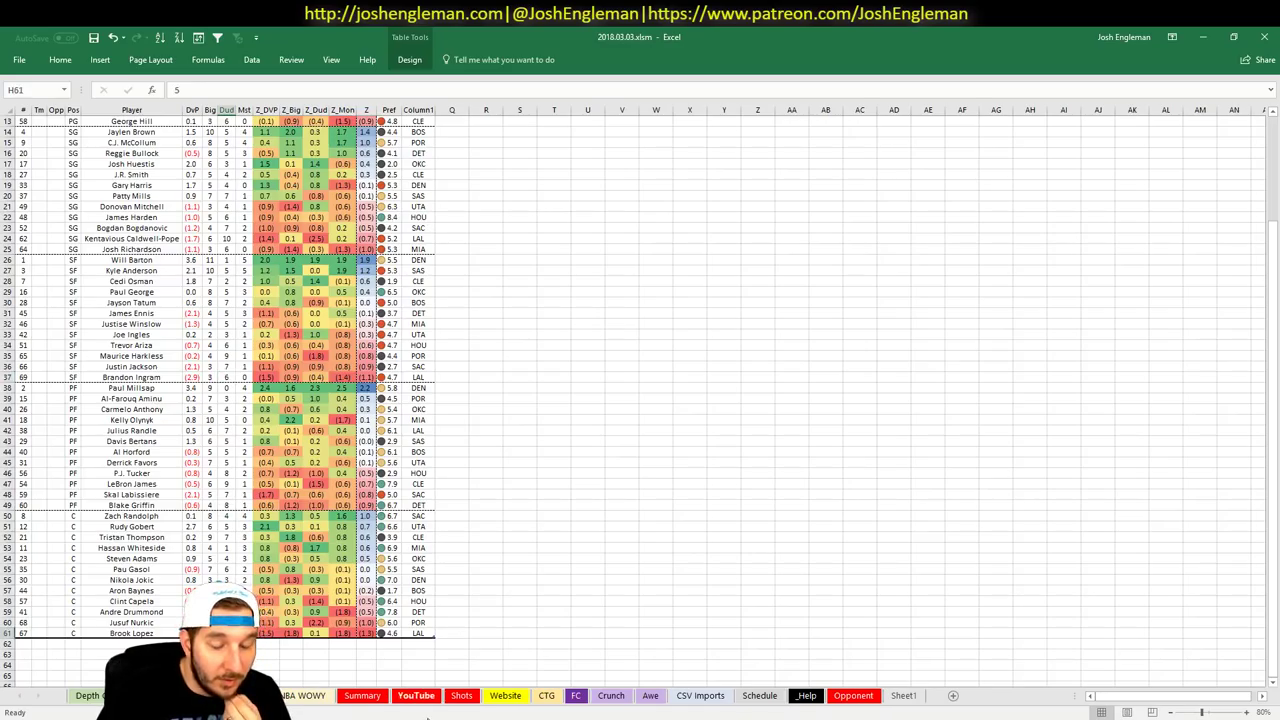
{"action": "left_click", "coordinate": [316, 698]}
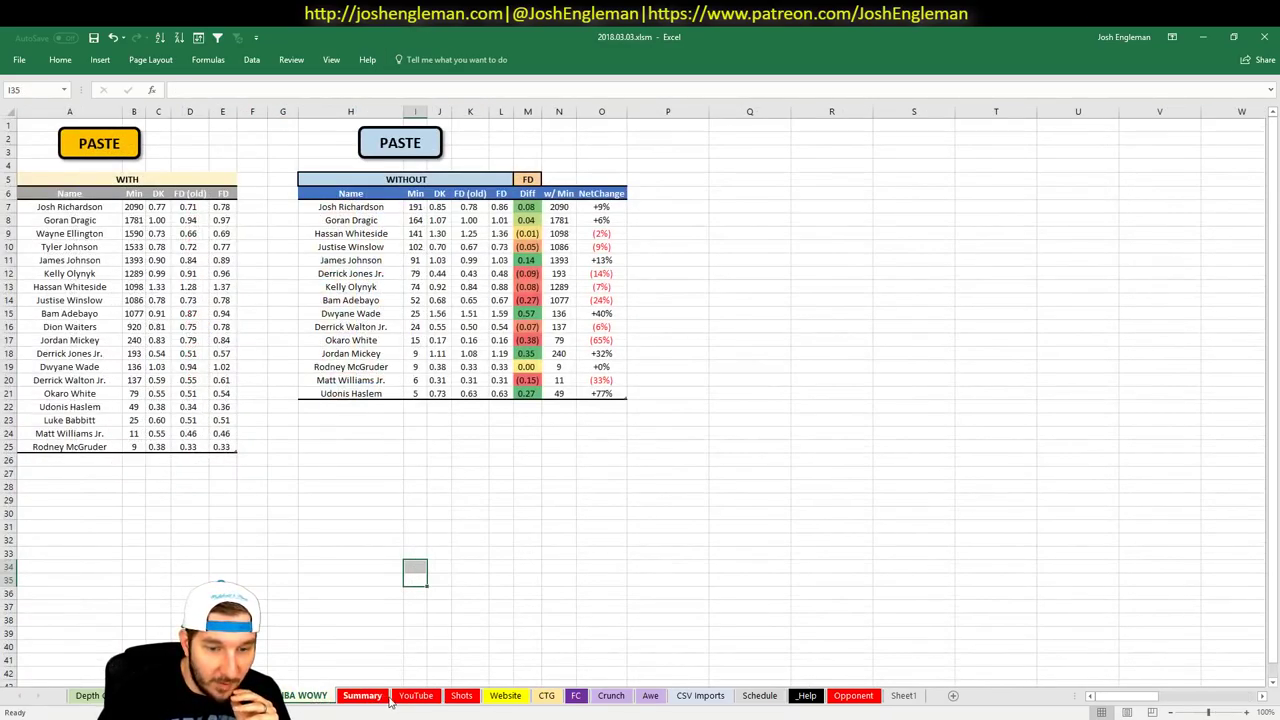
{"action": "left_click", "coordinate": [410, 697]}
Switch to Cleaning the Glass in the browser and open the San Antonio Spurs lineups page
{"action": "key", "text": "alt+Tab"}
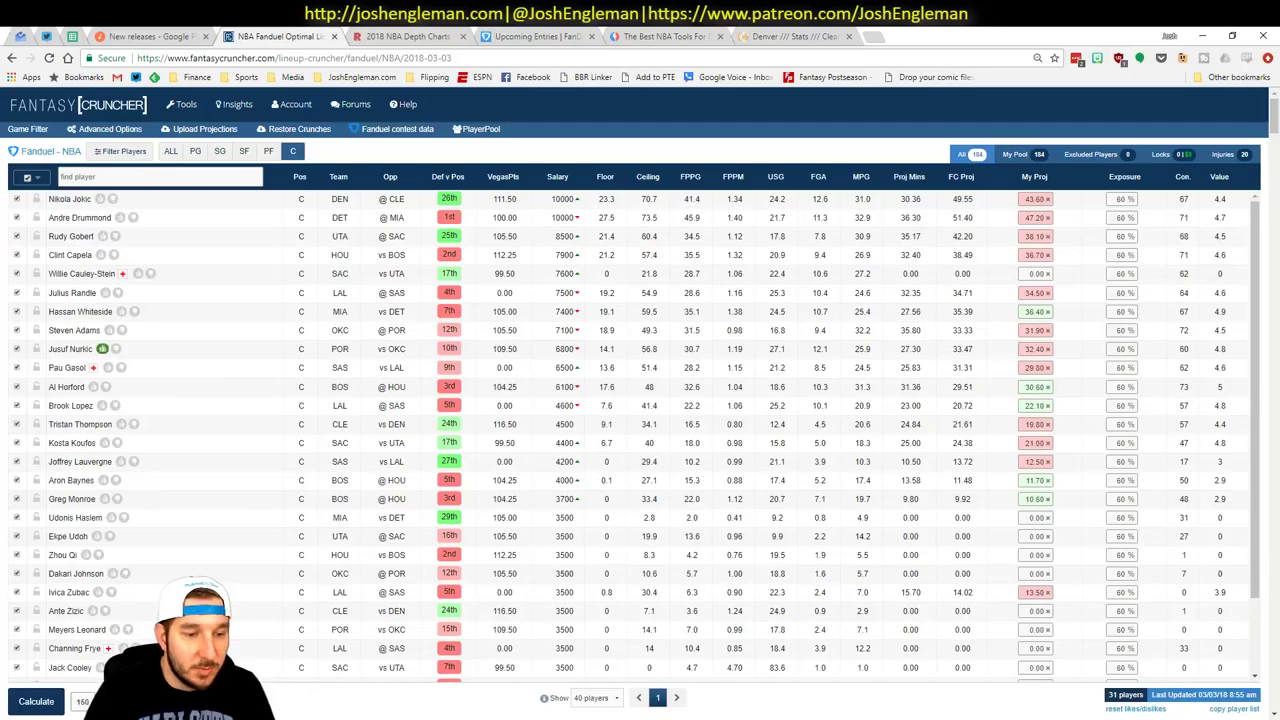
{"action": "left_click", "coordinate": [794, 36]}
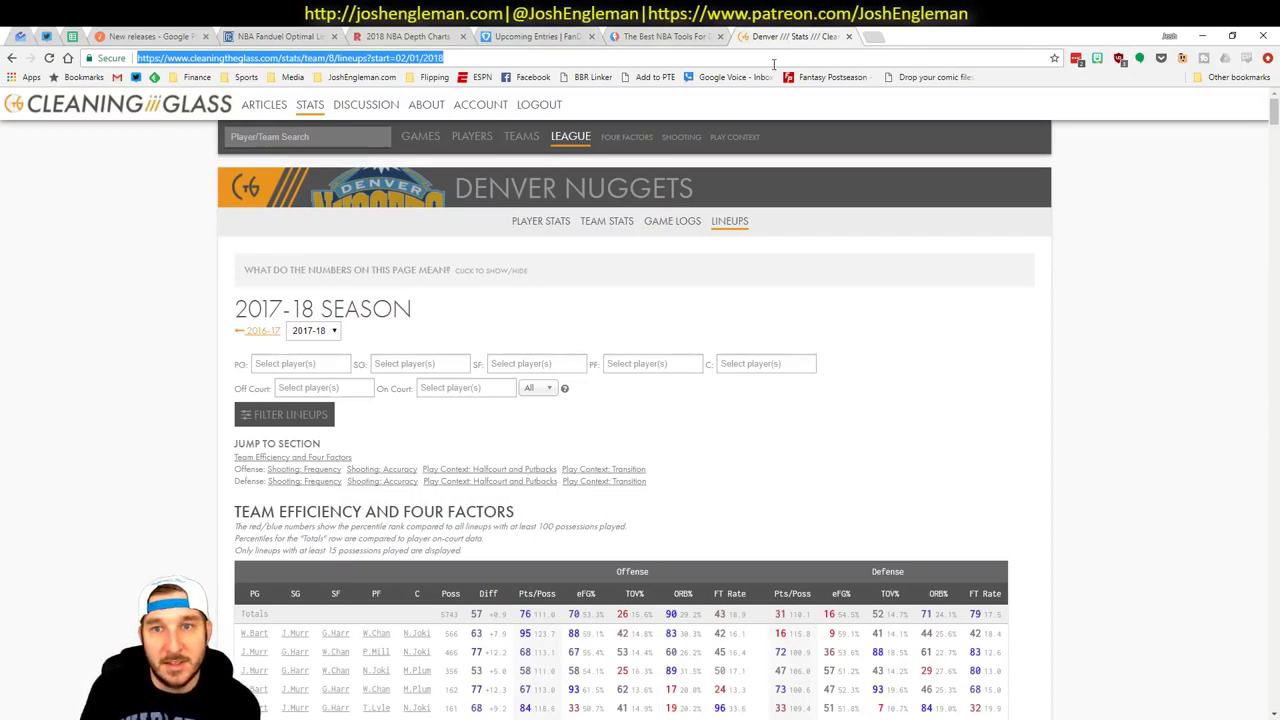
{"action": "left_click", "coordinate": [327, 141]}
{"action": "type", "text": "san"}
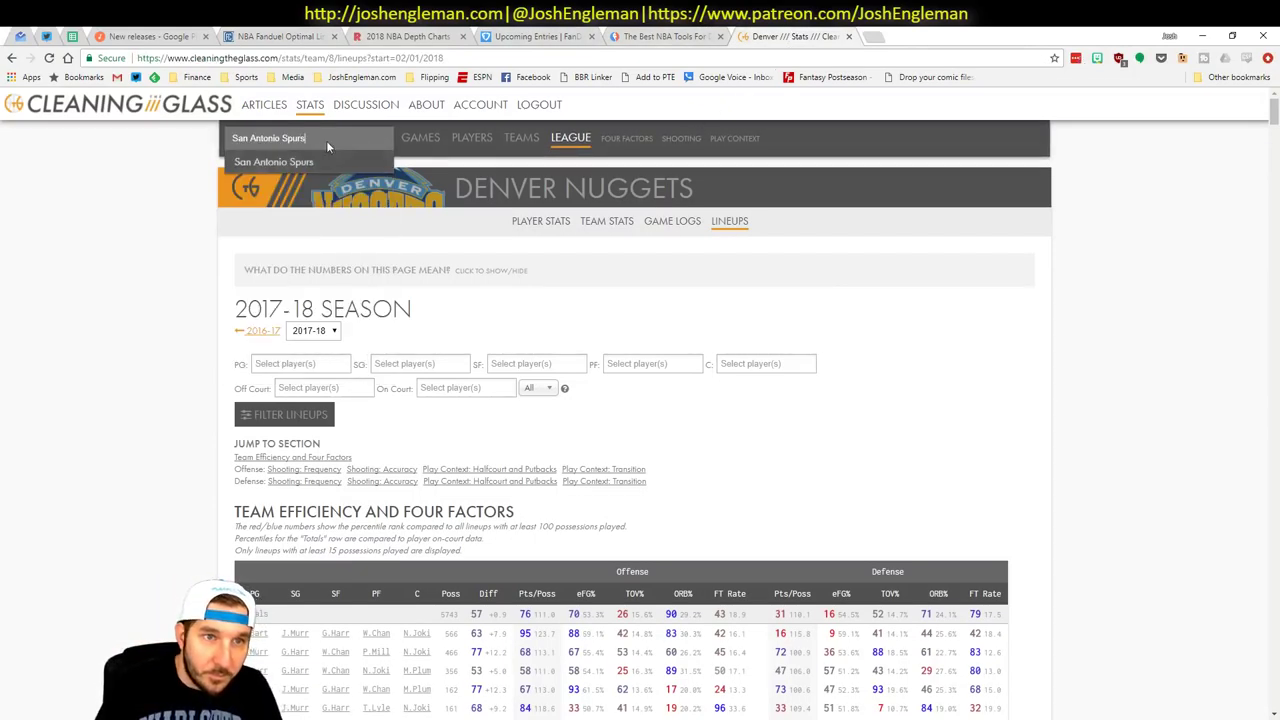
{"action": "key", "text": "Return"}
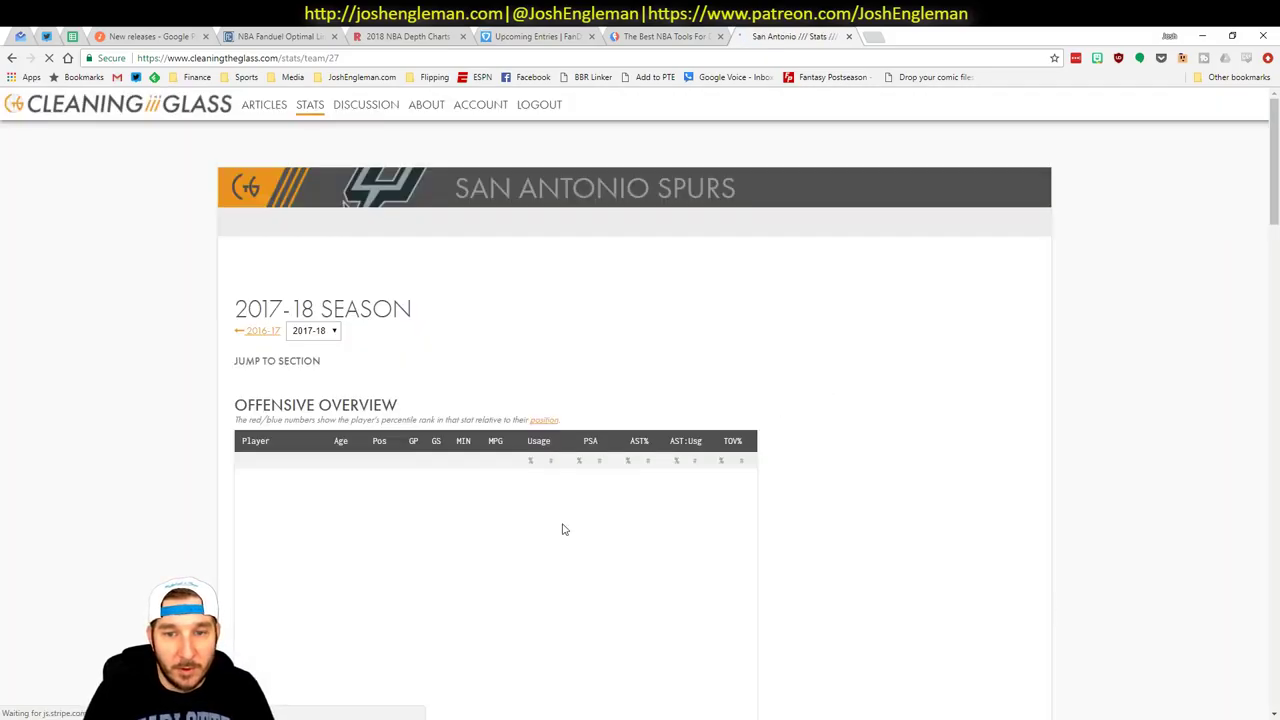
{"action": "left_click", "coordinate": [729, 221]}
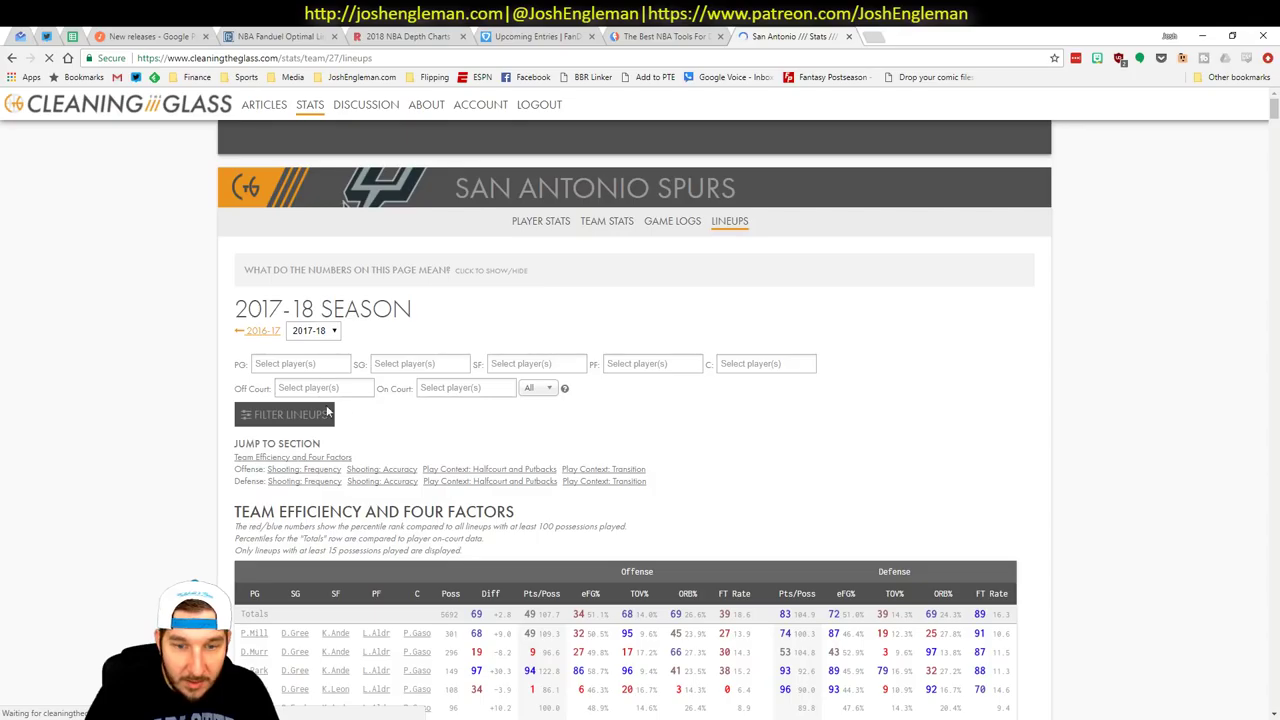
Filter the Spurs lineups to those with LaMarcus Aldridge off the court
{"action": "left_click", "coordinate": [336, 388]}
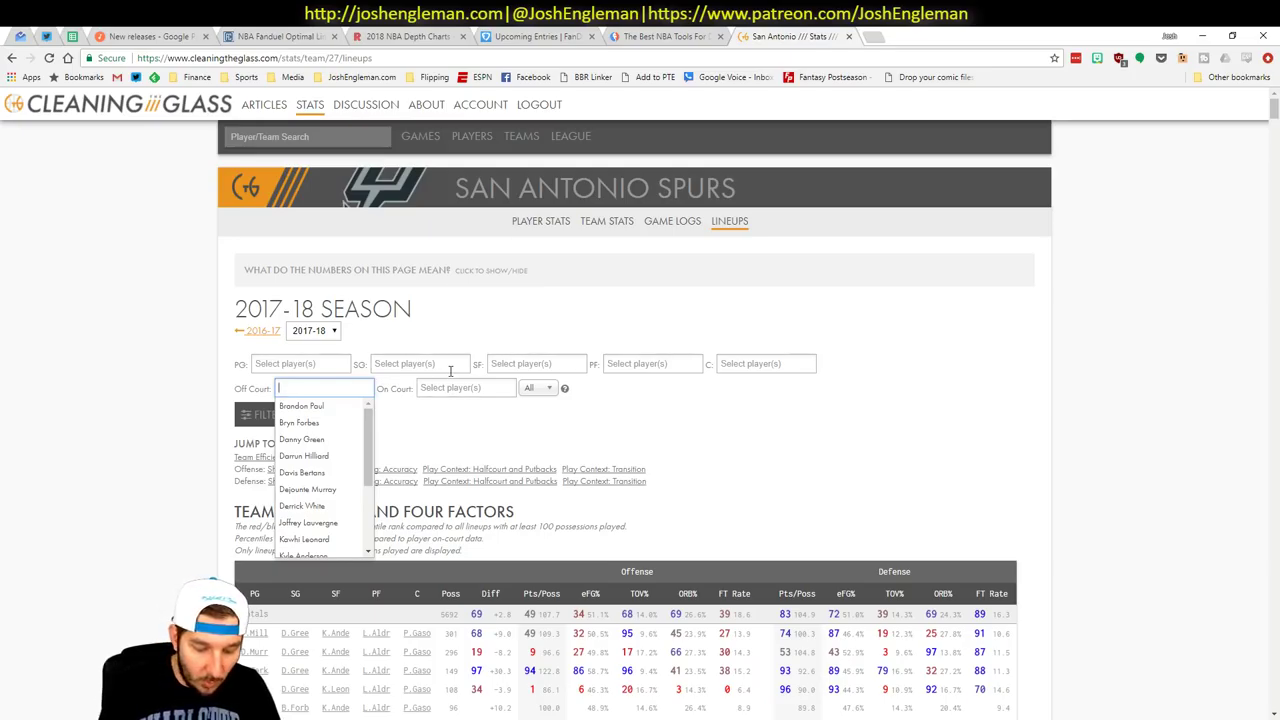
{"action": "type", "text": "alr"}
{"action": "key", "text": "BackSpace"}
{"action": "type", "text": "d"}
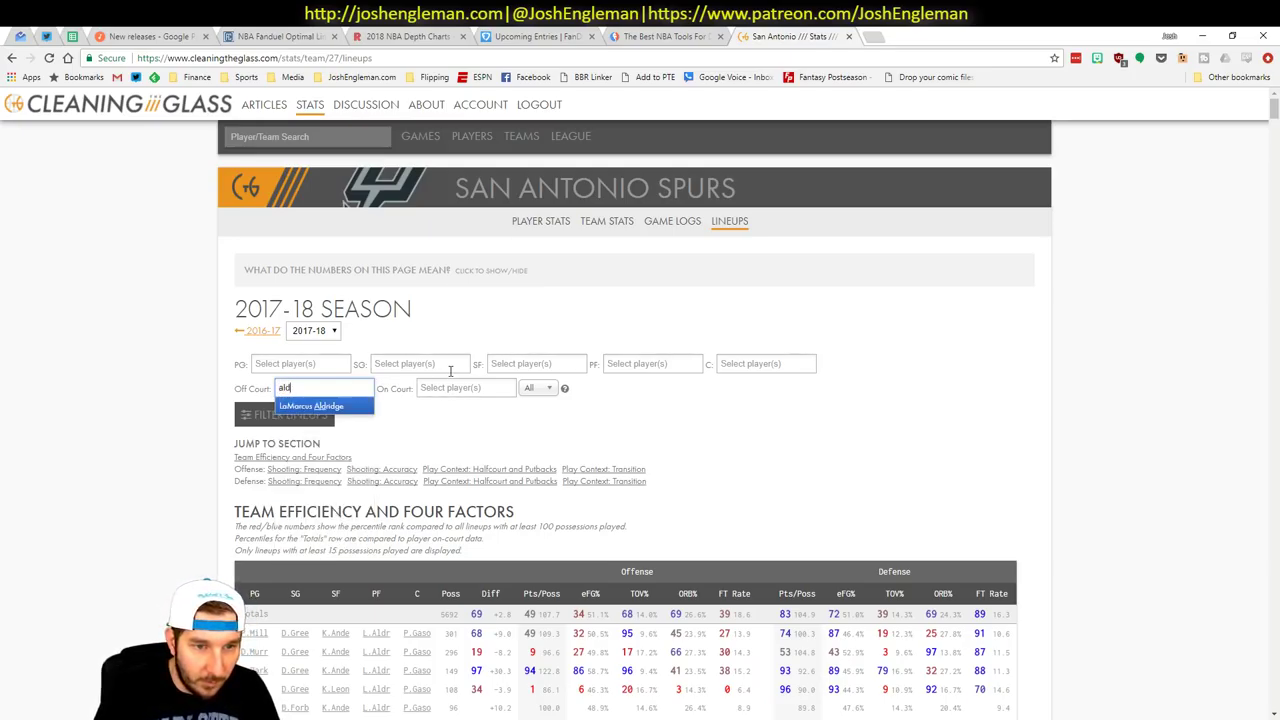
{"action": "left_click", "coordinate": [340, 406]}
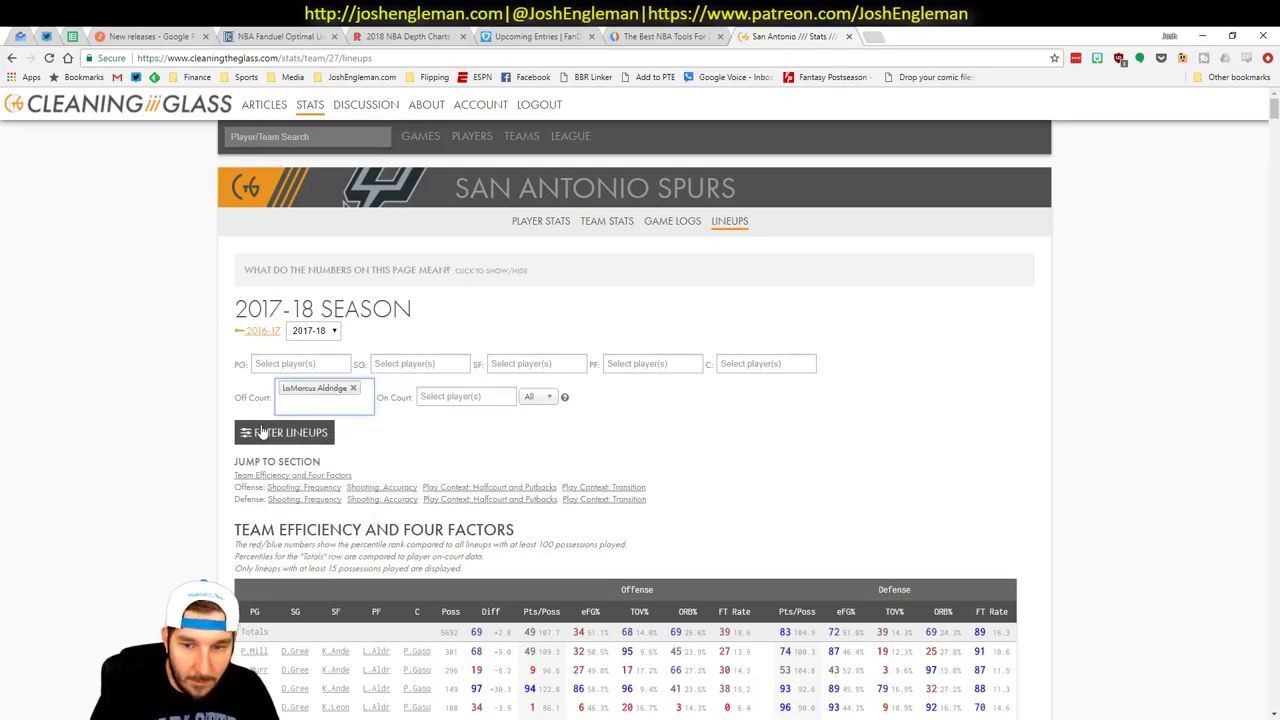
{"action": "left_click", "coordinate": [262, 432]}
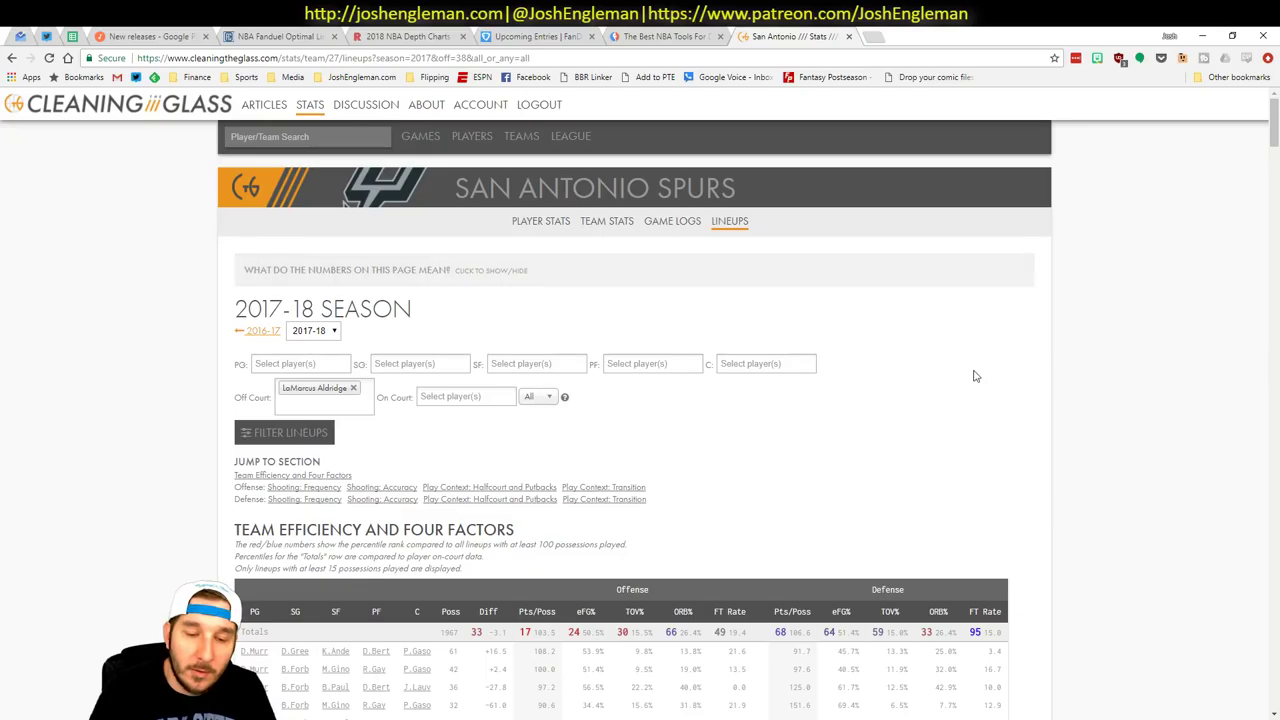
Review the filtered Spurs lineup totals, then set Julius Randle's tier to 3 in the Excel tier table
{"action": "key", "text": "alt+Tab"}
{"action": "key", "text": "alt+Tab"}
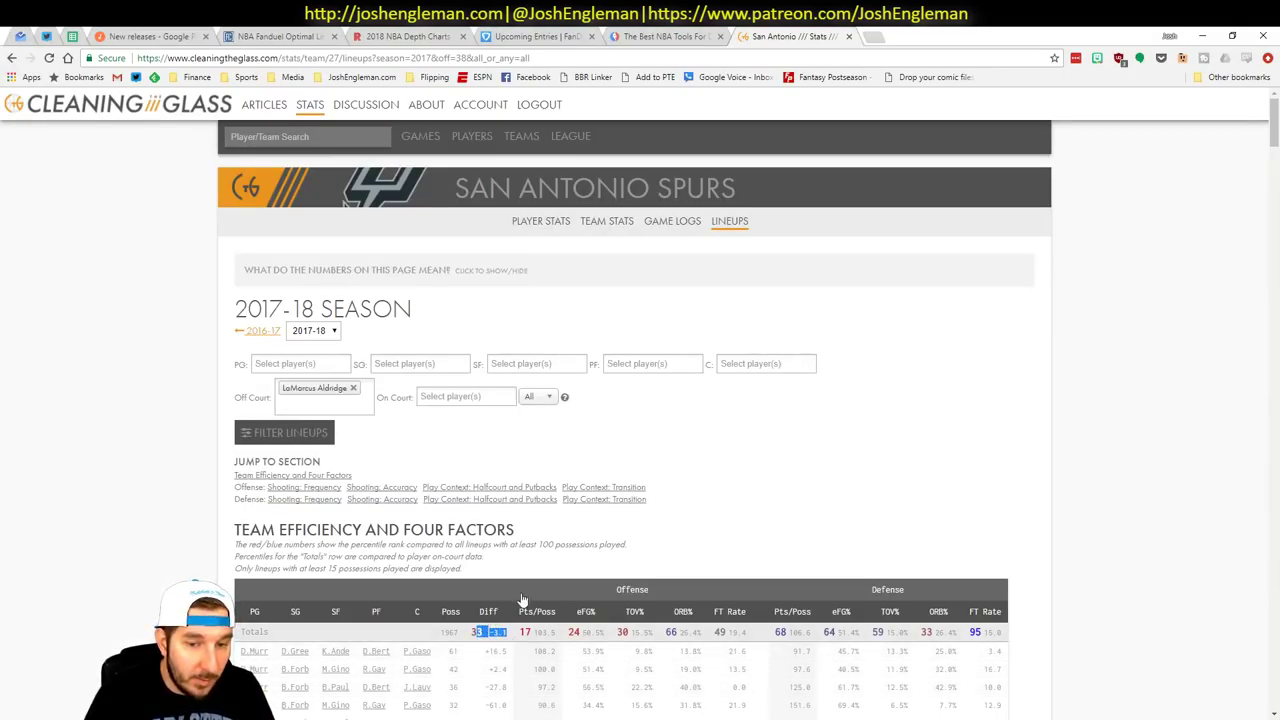
{"action": "left_click", "coordinate": [697, 554]}
{"action": "key", "text": "alt+Tab"}
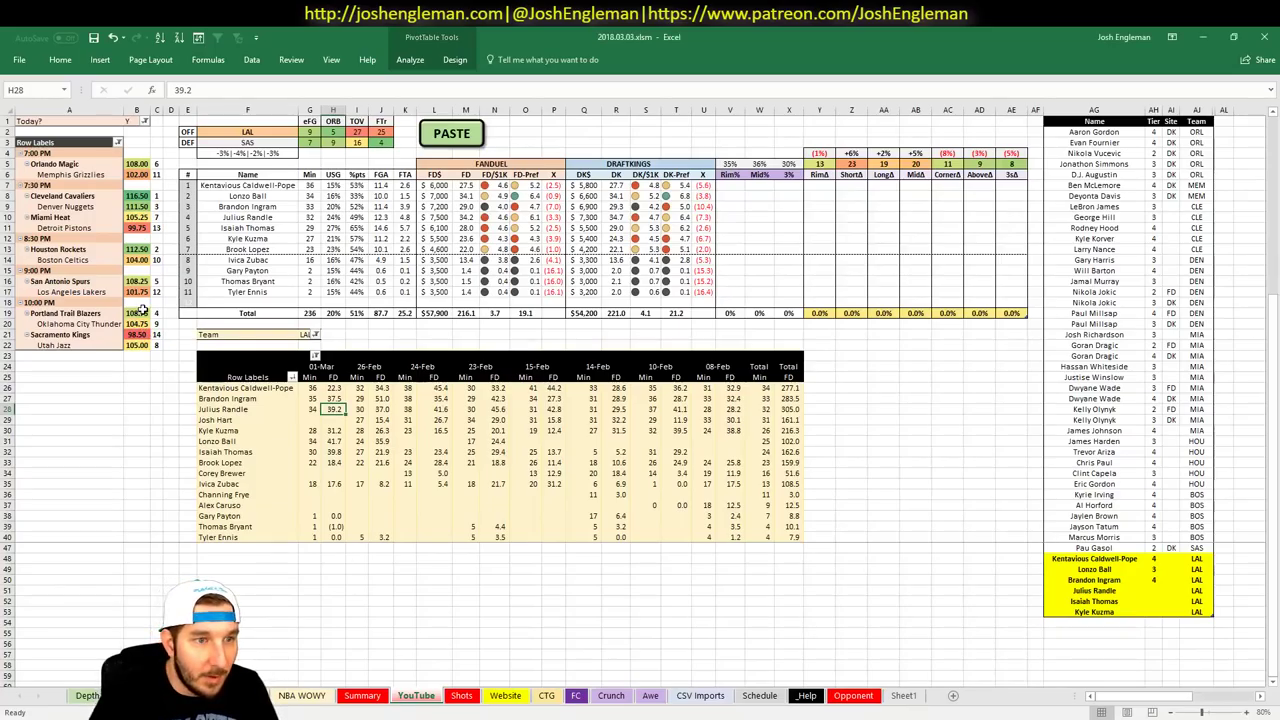
{"action": "left_click", "coordinate": [1154, 590]}
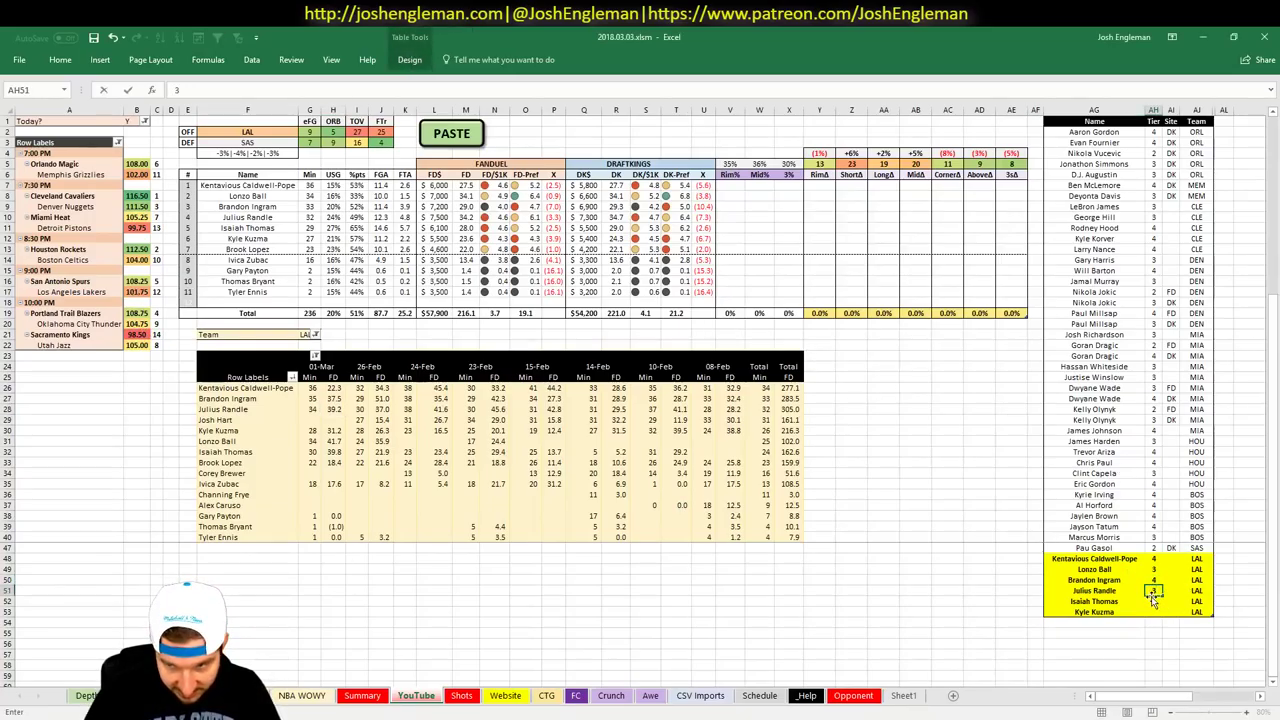
{"action": "left_click", "coordinate": [1153, 600]}
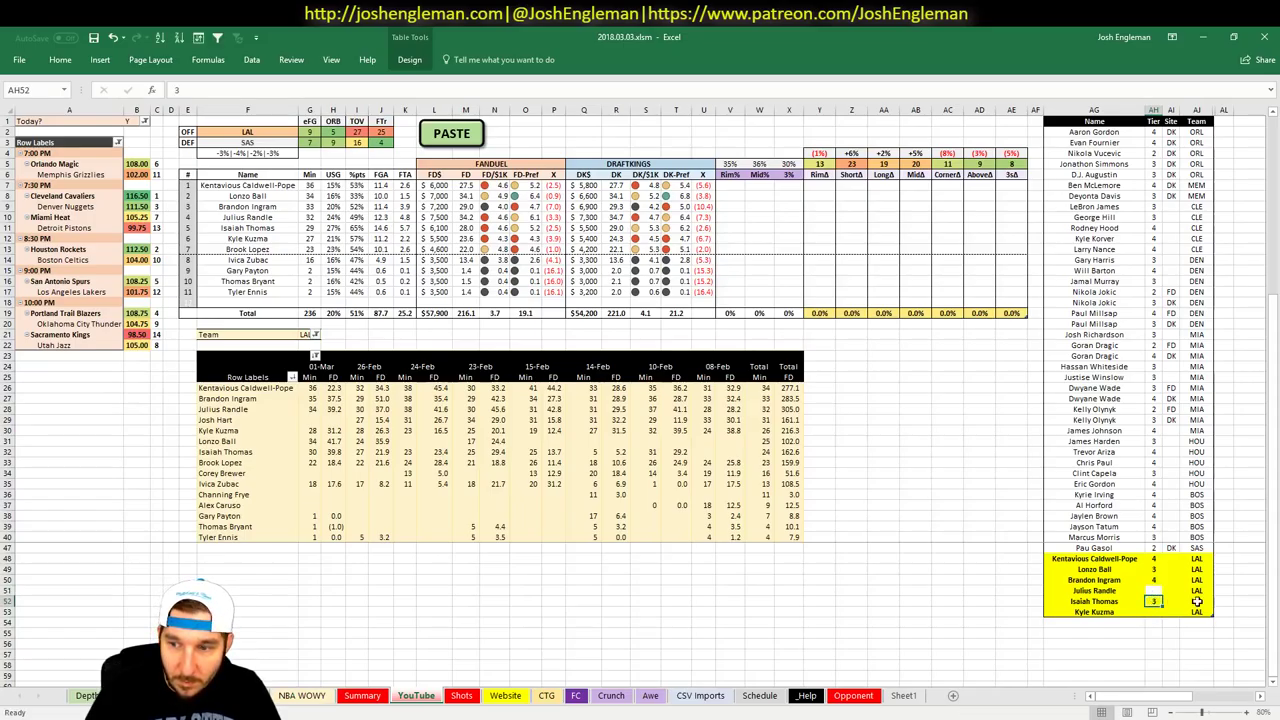
Check Isaiah Thomas's projected minutes and review his game log among the Fantasy Cruncher point guards
{"action": "left_click", "coordinate": [316, 229]}
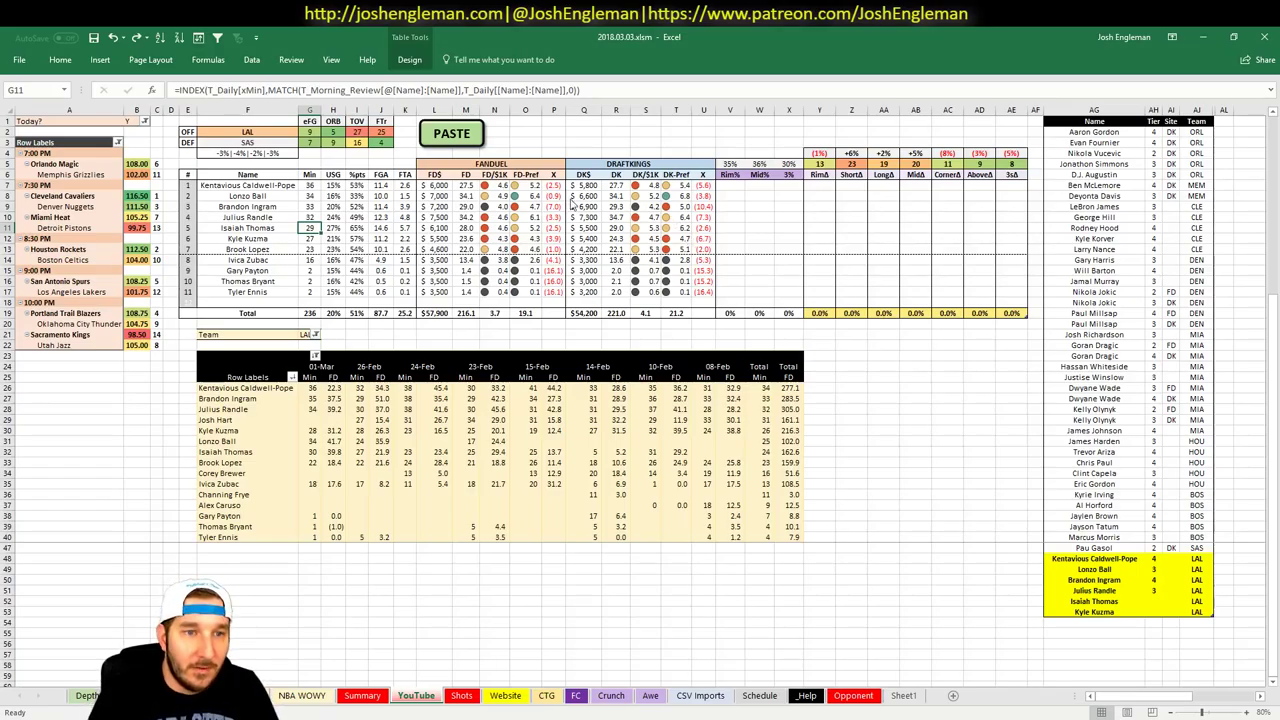
{"action": "key", "text": "alt+Tab"}
{"action": "left_click", "coordinate": [280, 36]}
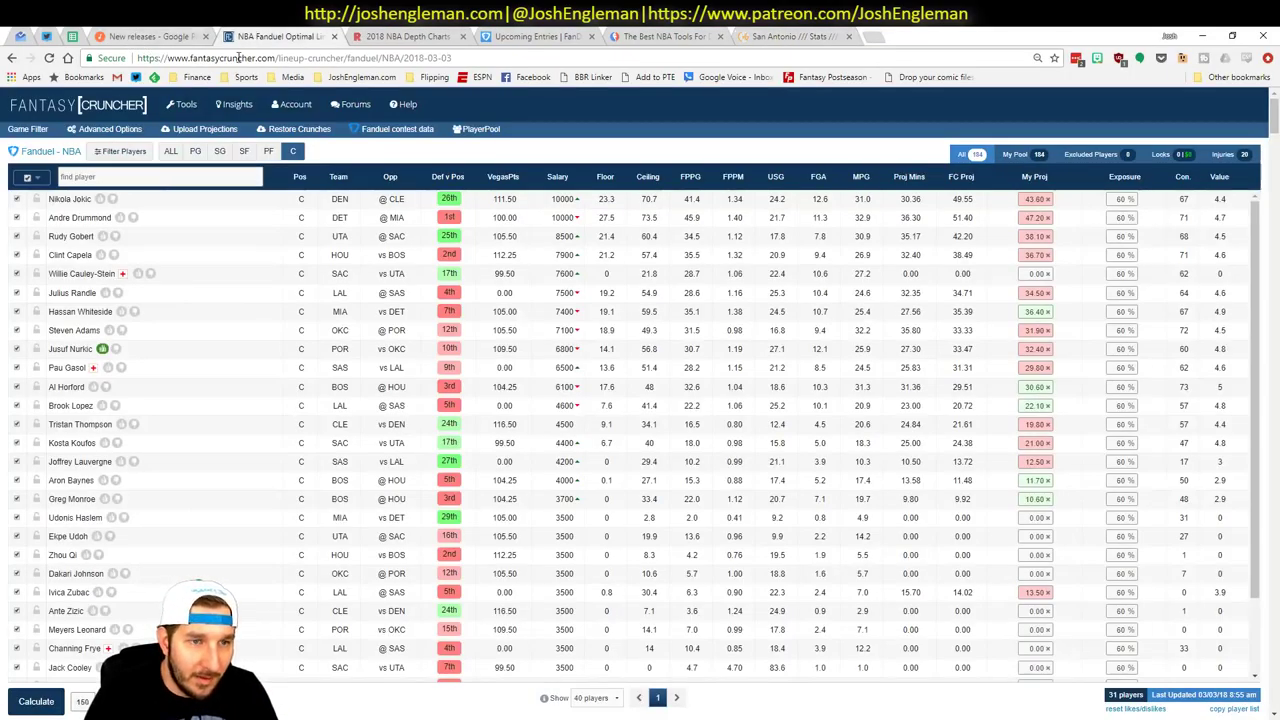
{"action": "left_click", "coordinate": [195, 151]}
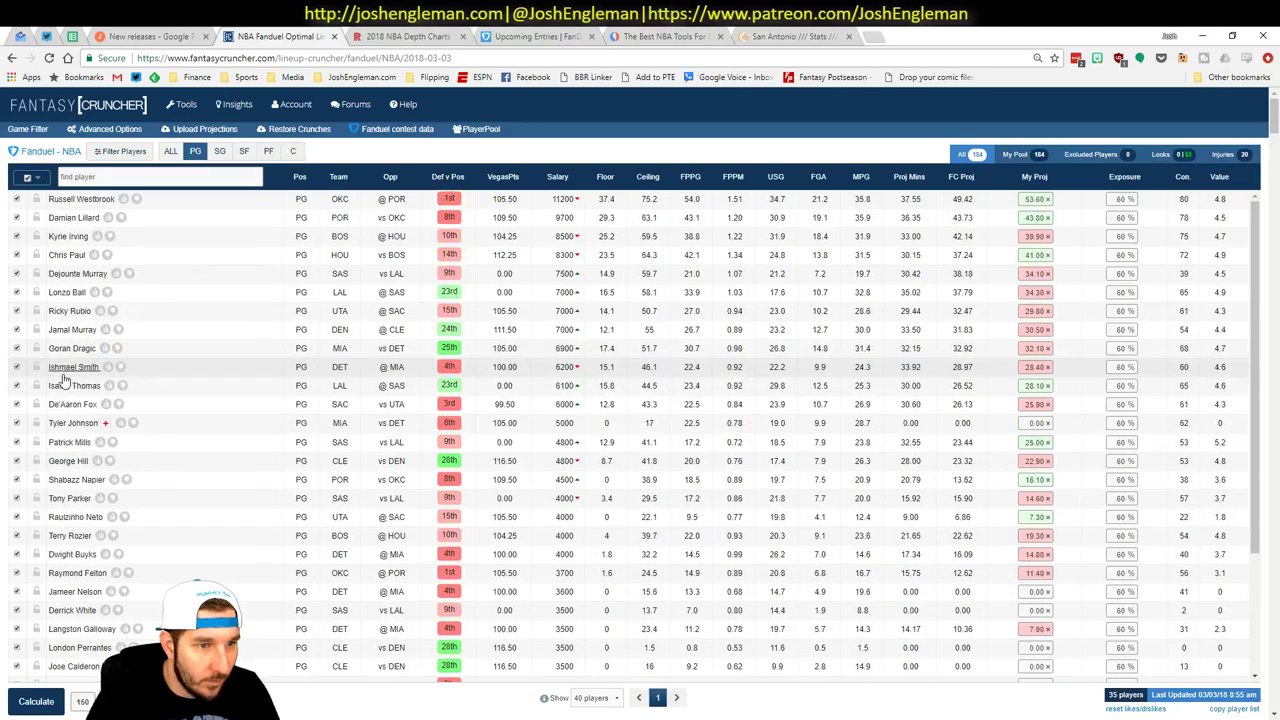
{"action": "left_click", "coordinate": [72, 386]}
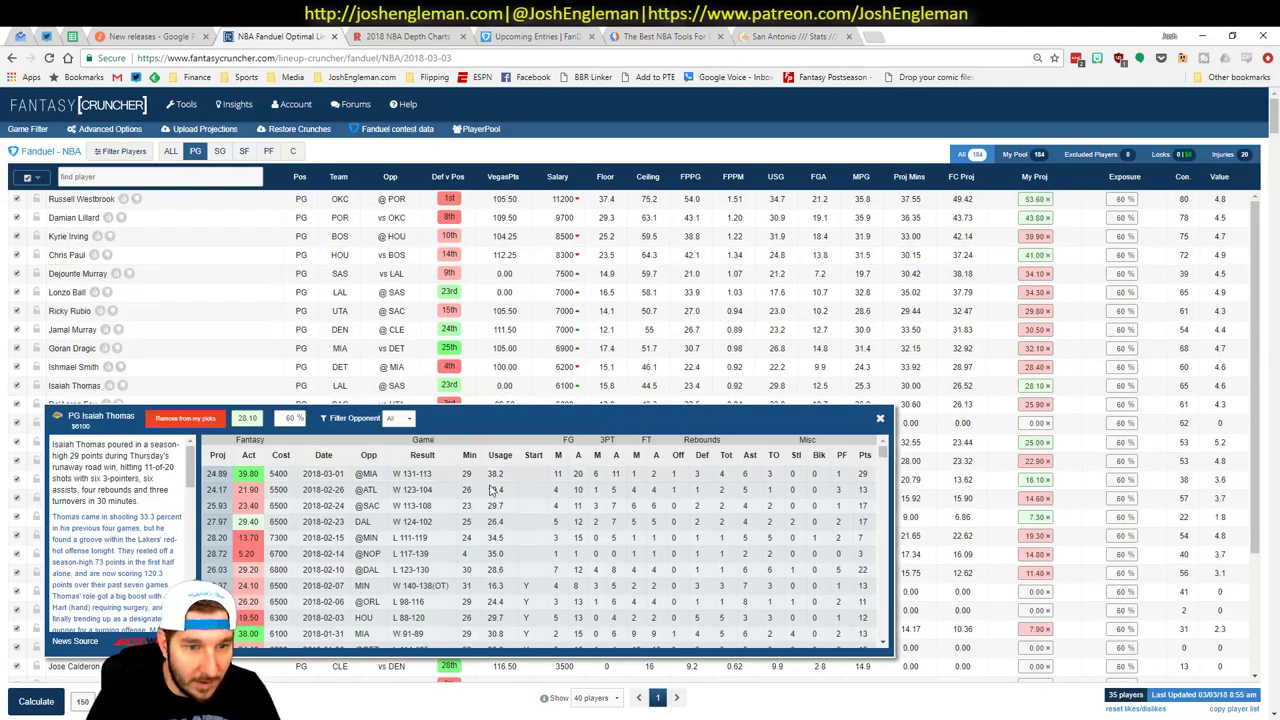
{"action": "left_click", "coordinate": [880, 418]}
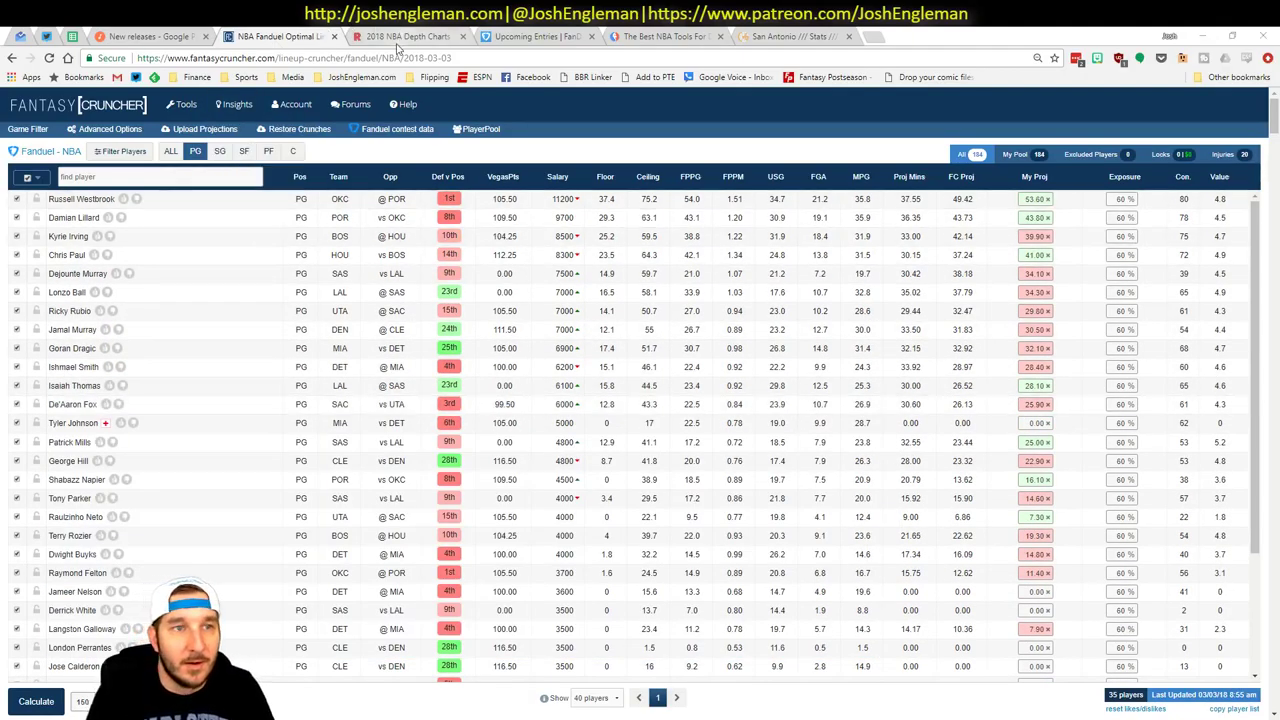
Set Isaiah Thomas's tier to 3 in the Excel tier table
{"action": "key", "text": "alt+Tab"}
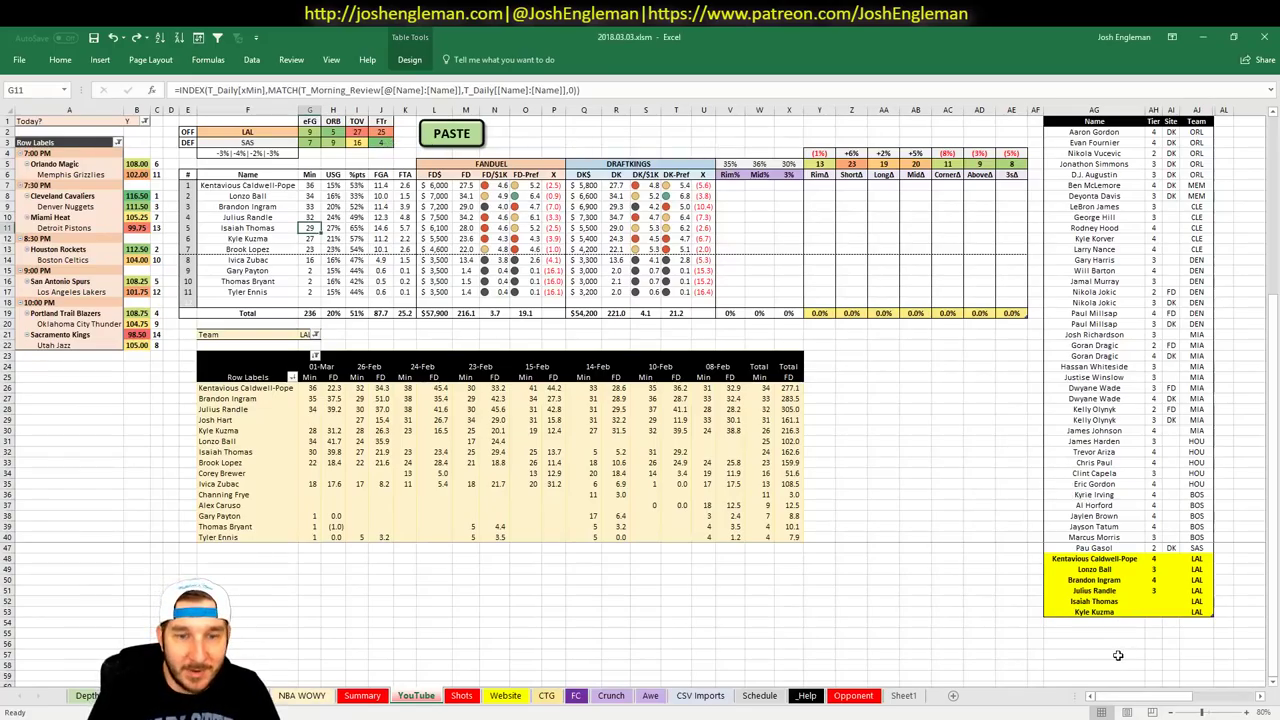
{"action": "left_click", "coordinate": [1106, 638]}
{"action": "left_click", "coordinate": [1154, 601]}
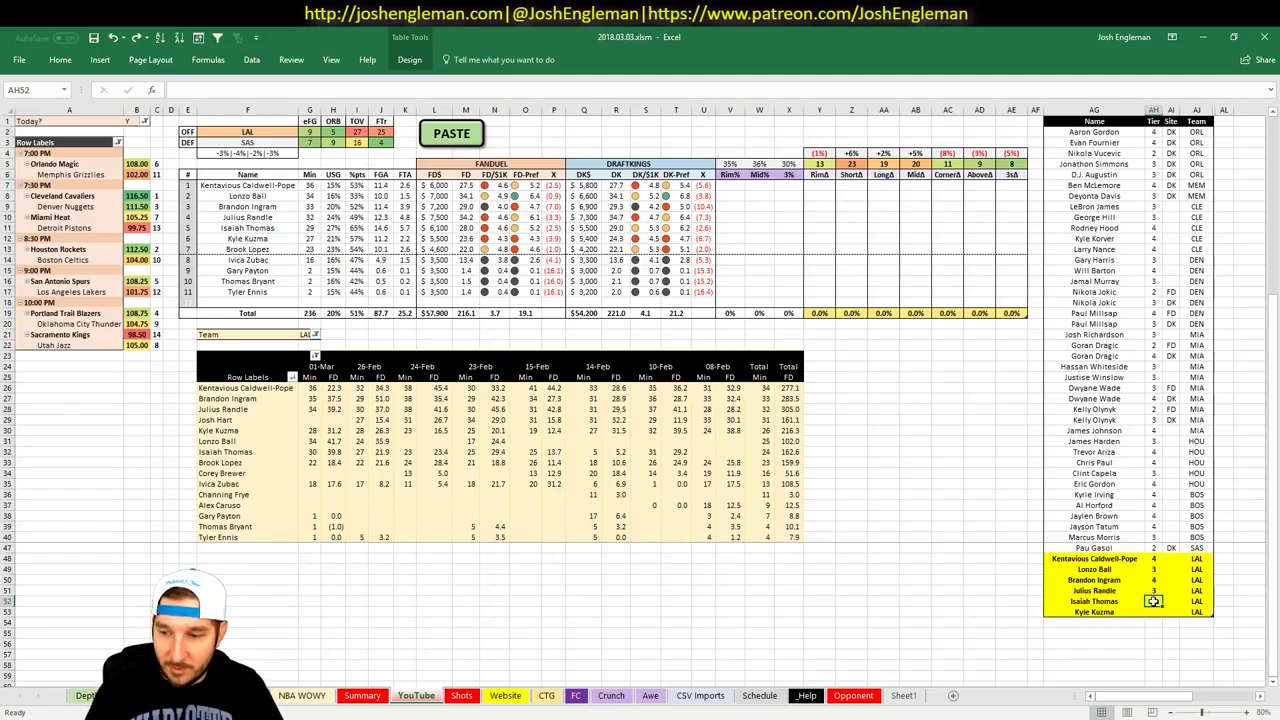
{"action": "type", "text": "3"}
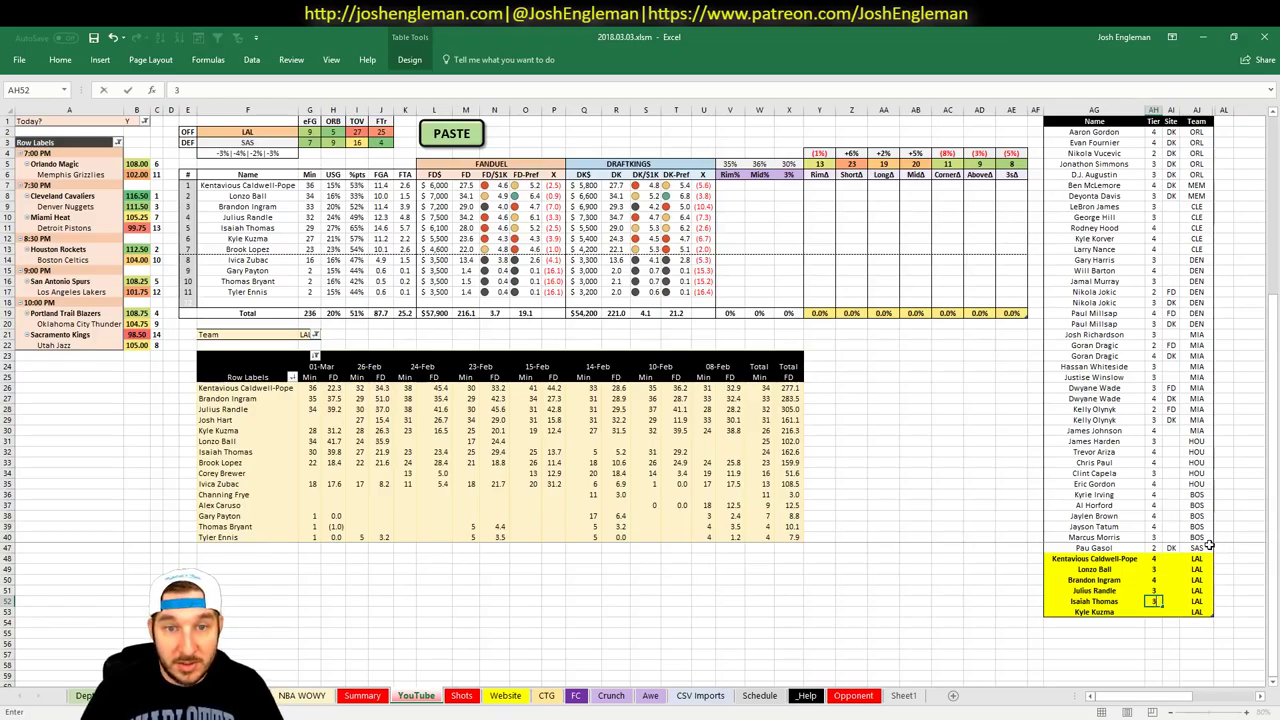
{"action": "key", "text": "Return"}
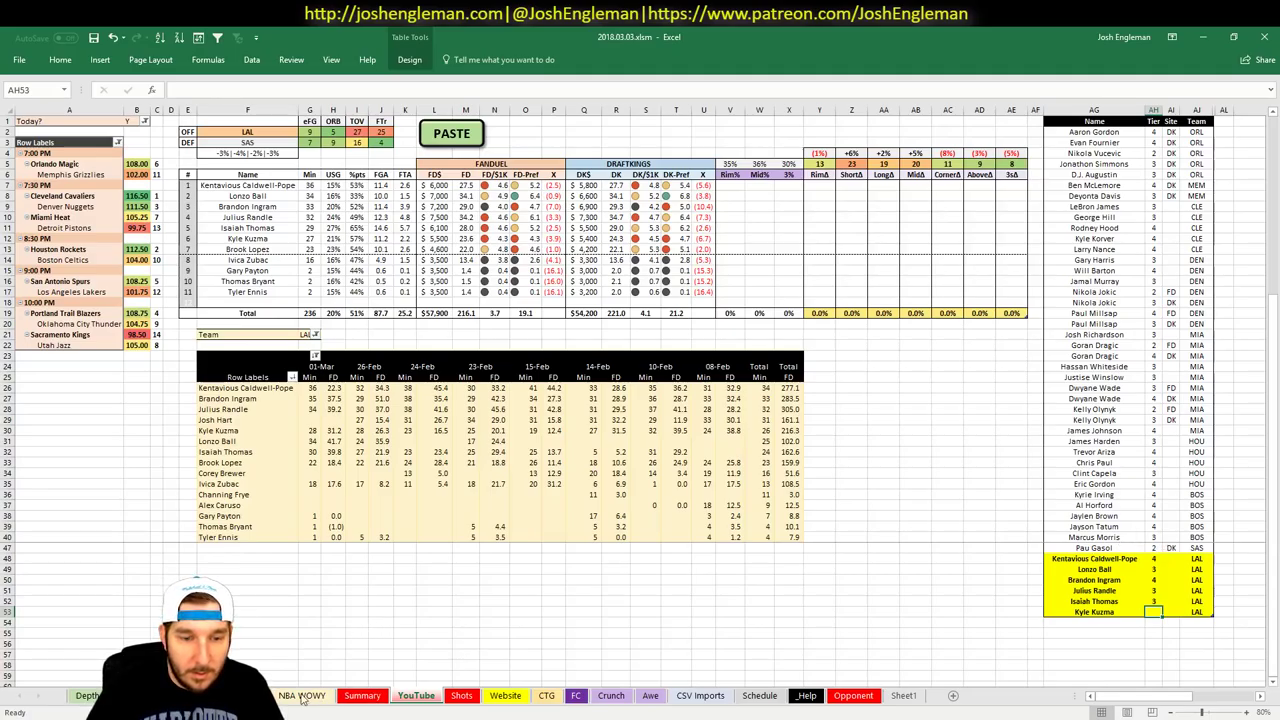
Check the matchup rankings and the summary sheet, then set Kyle Kuzma's tier to 3
{"action": "left_click", "coordinate": [240, 695]}
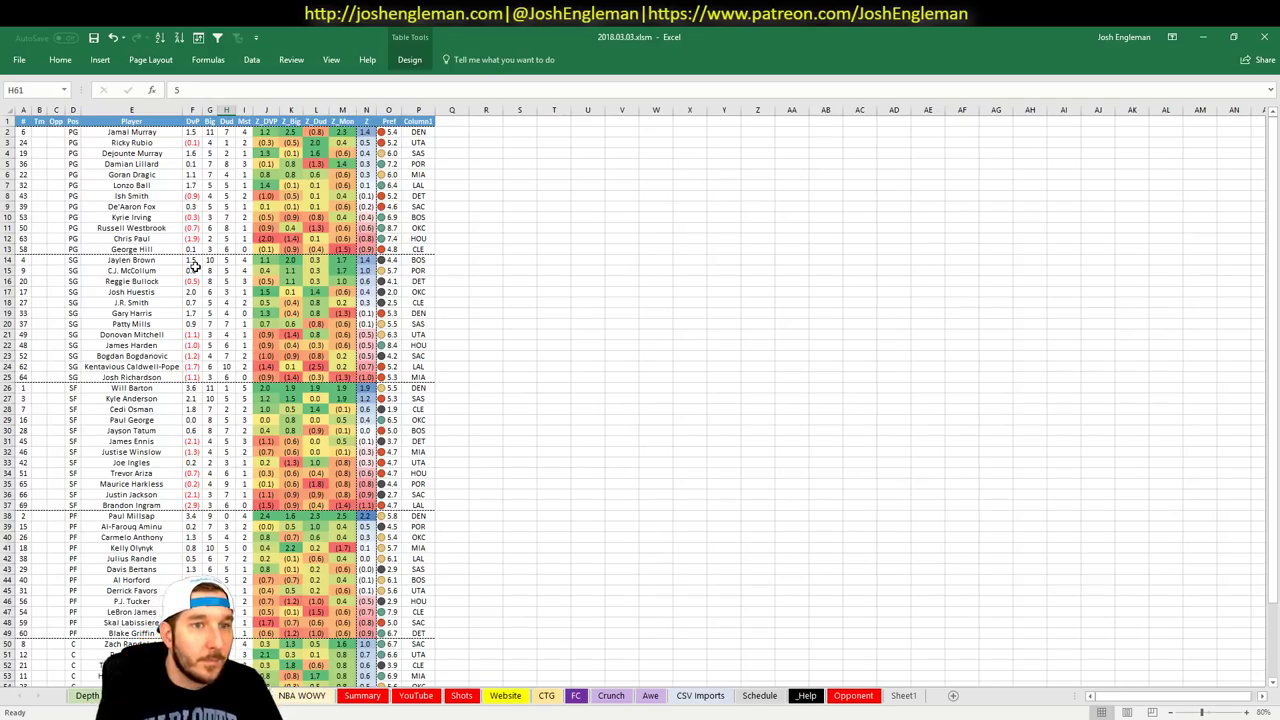
{"action": "left_click", "coordinate": [322, 695]}
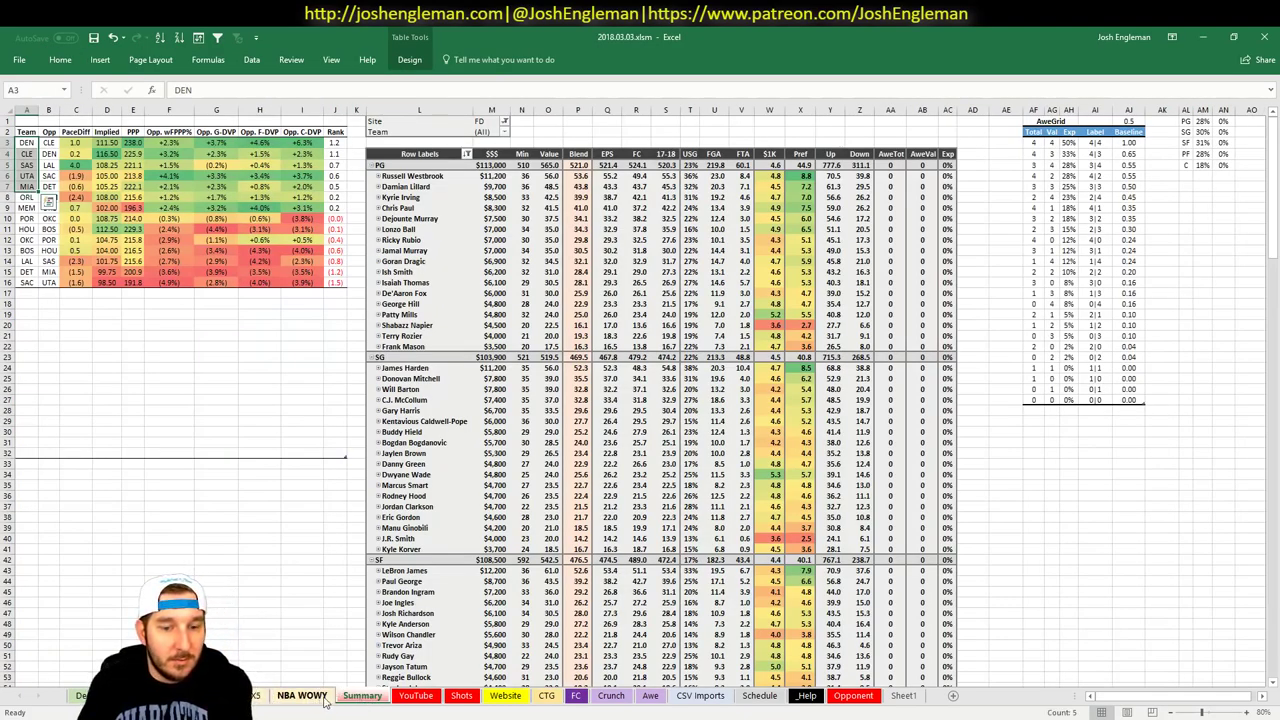
{"action": "left_click", "coordinate": [355, 695]}
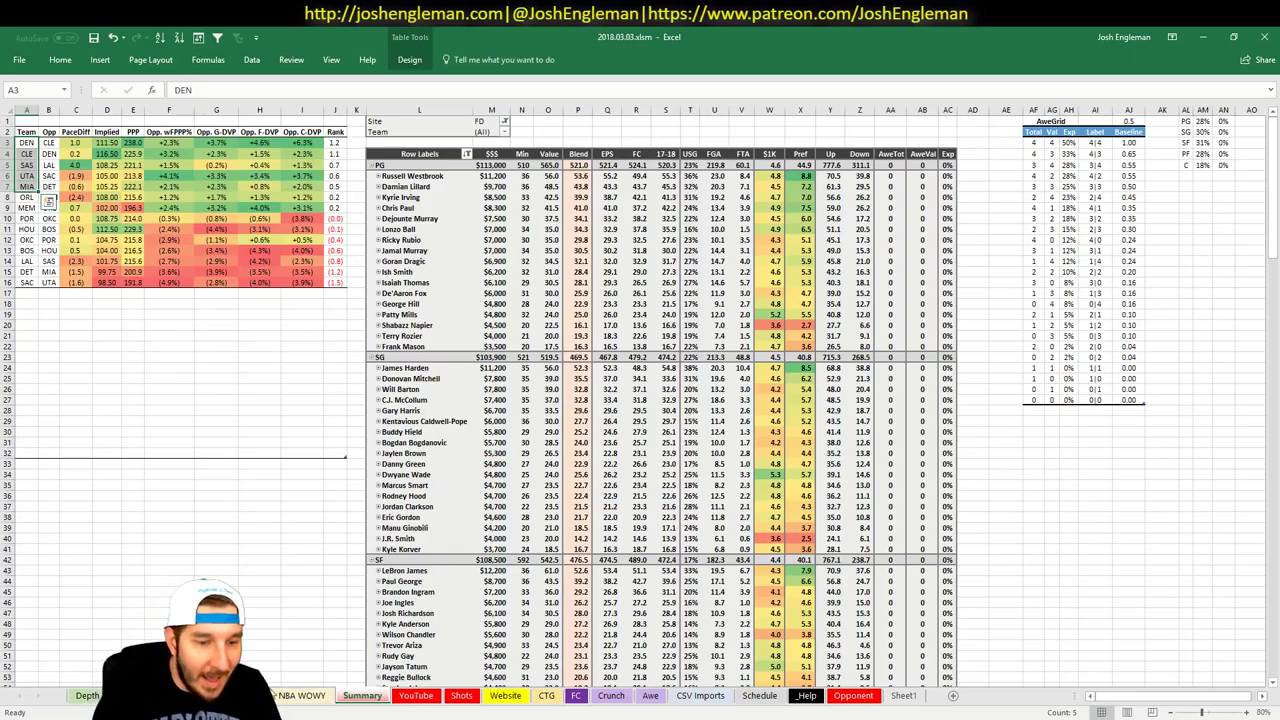
{"action": "key", "text": "ctrl+Page_Up"}
{"action": "key", "text": "ctrl+Page_Up"}
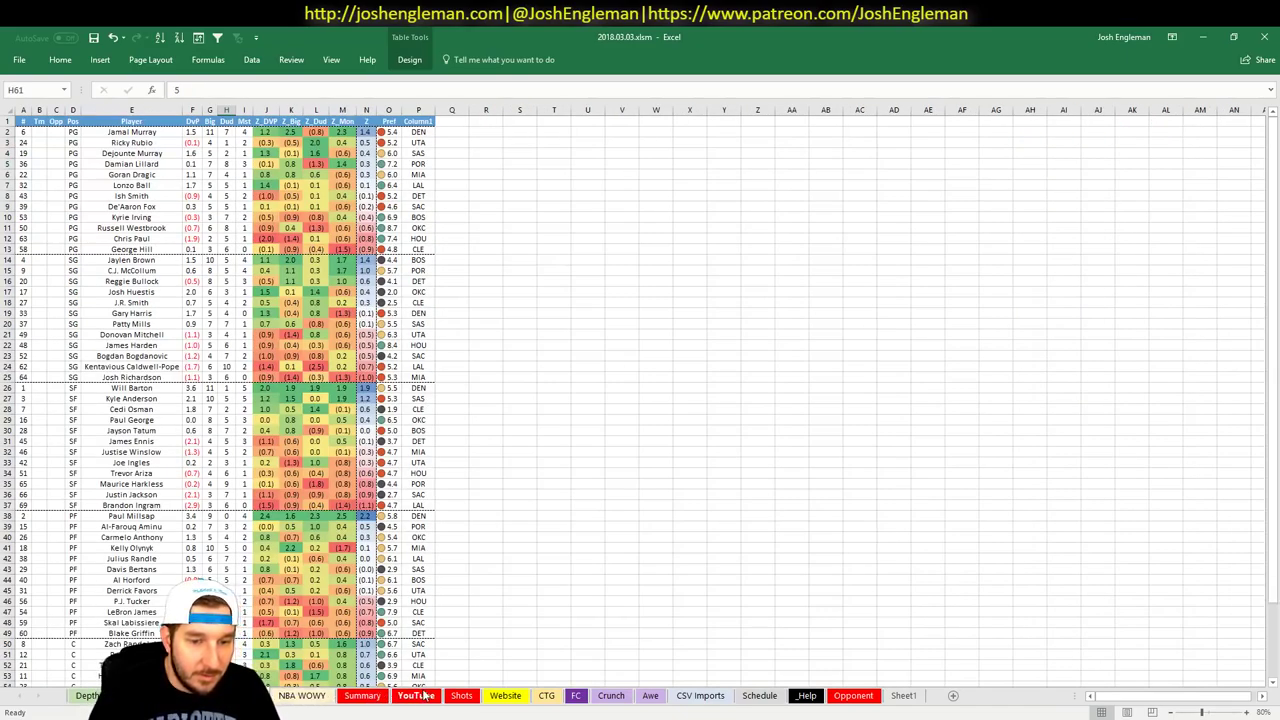
{"action": "left_click", "coordinate": [416, 695]}
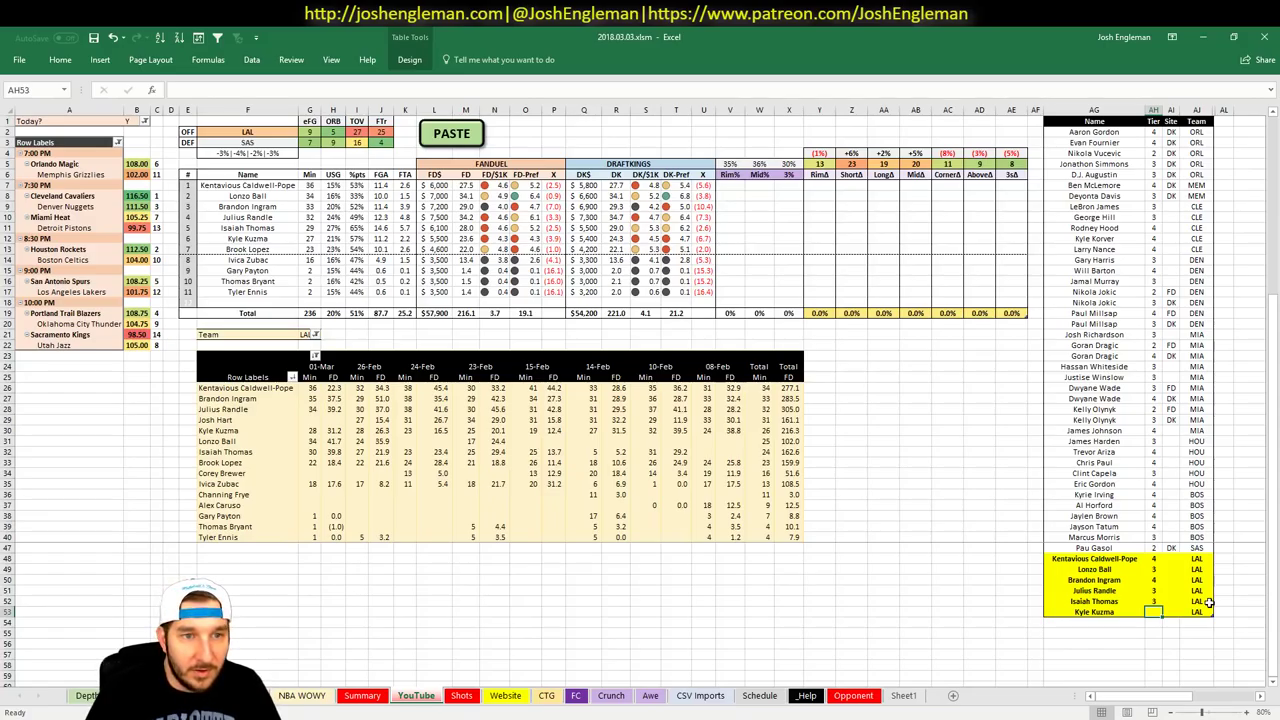
{"action": "left_click", "coordinate": [213, 135]}
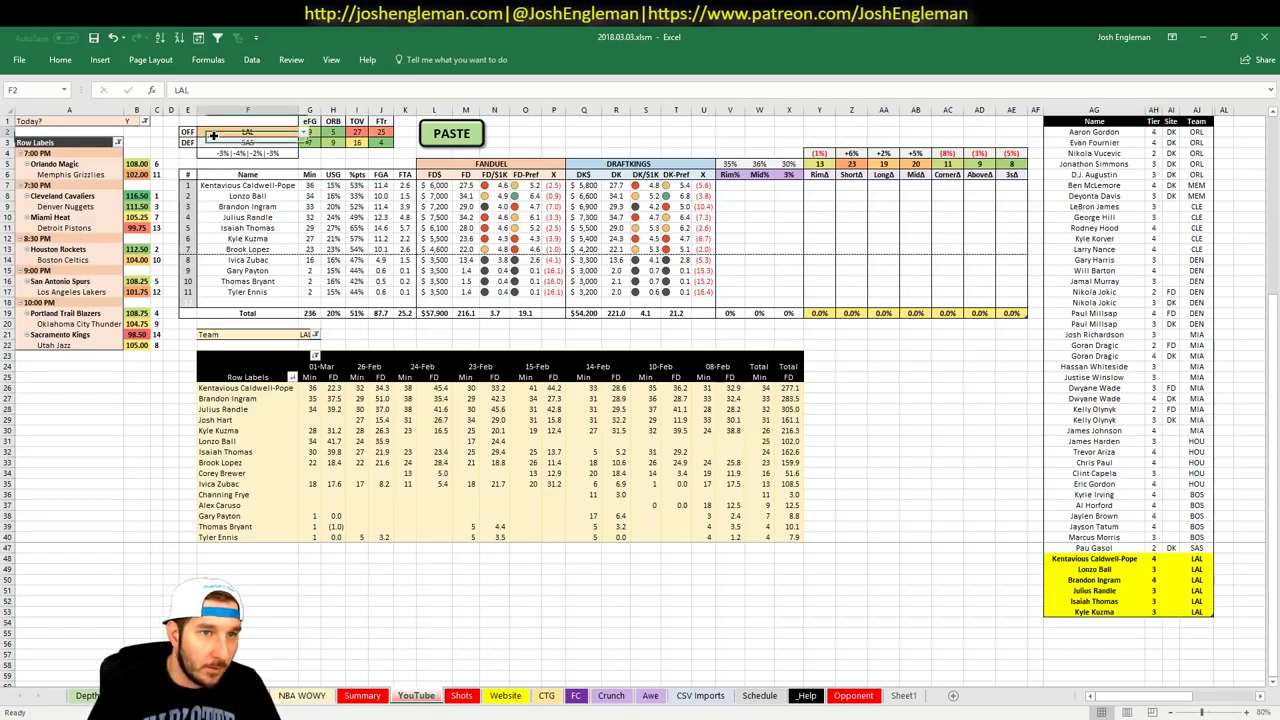
Set the offensive team to POR and filter the recent game log pivot table to team POR
{"action": "type", "text": "POR"}
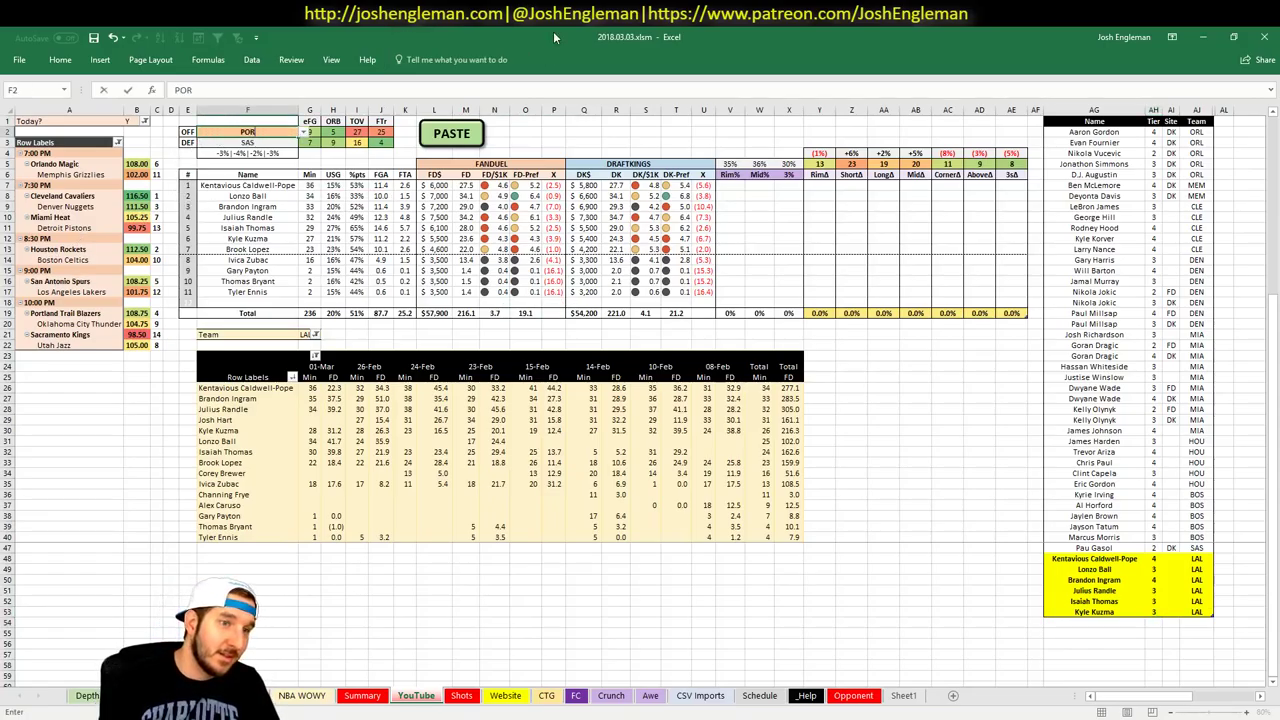
{"action": "key", "text": "Return"}
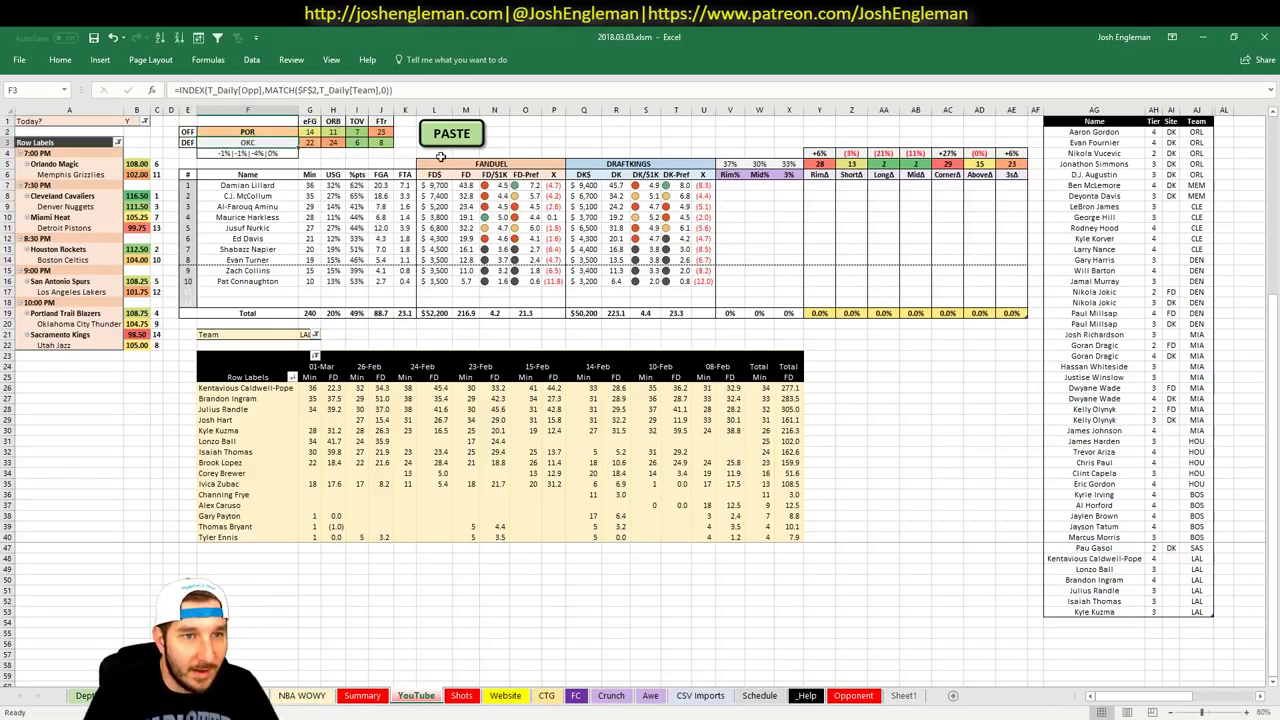
{"action": "left_click", "coordinate": [946, 507]}
{"action": "left_click", "coordinate": [1147, 648]}
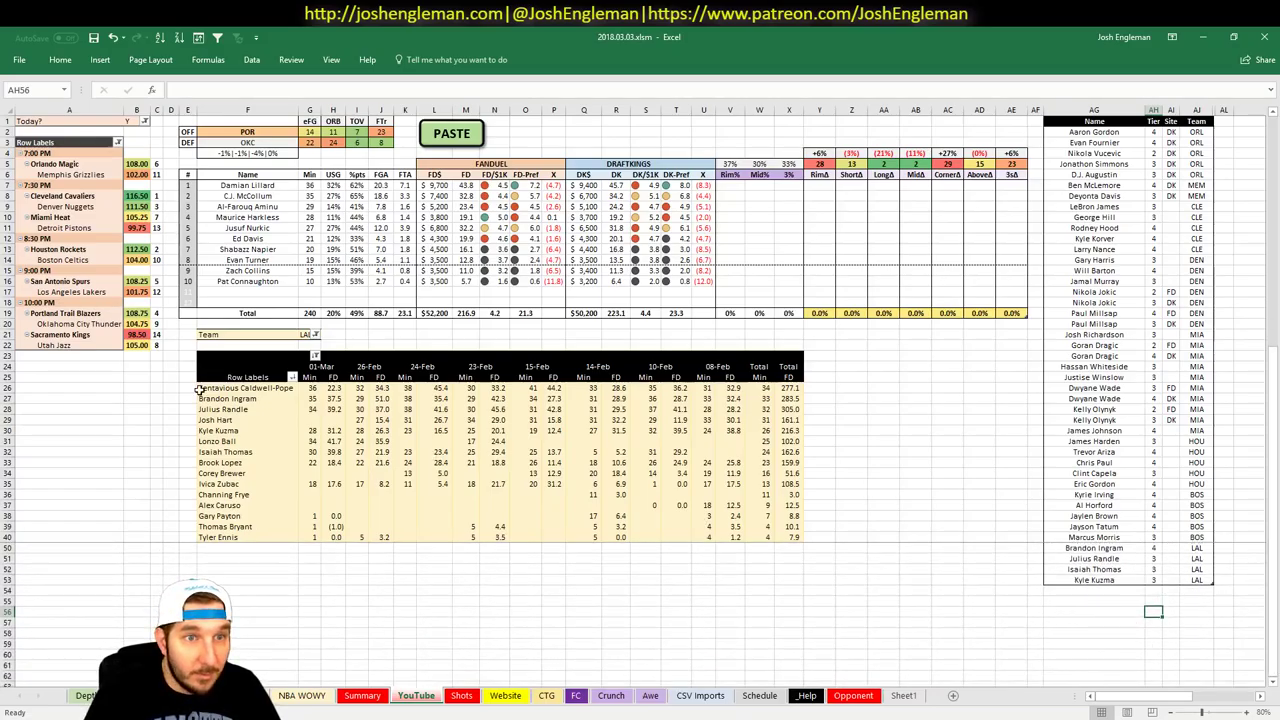
{"action": "left_click", "coordinate": [306, 336]}
{"action": "type", "text": "POR"}
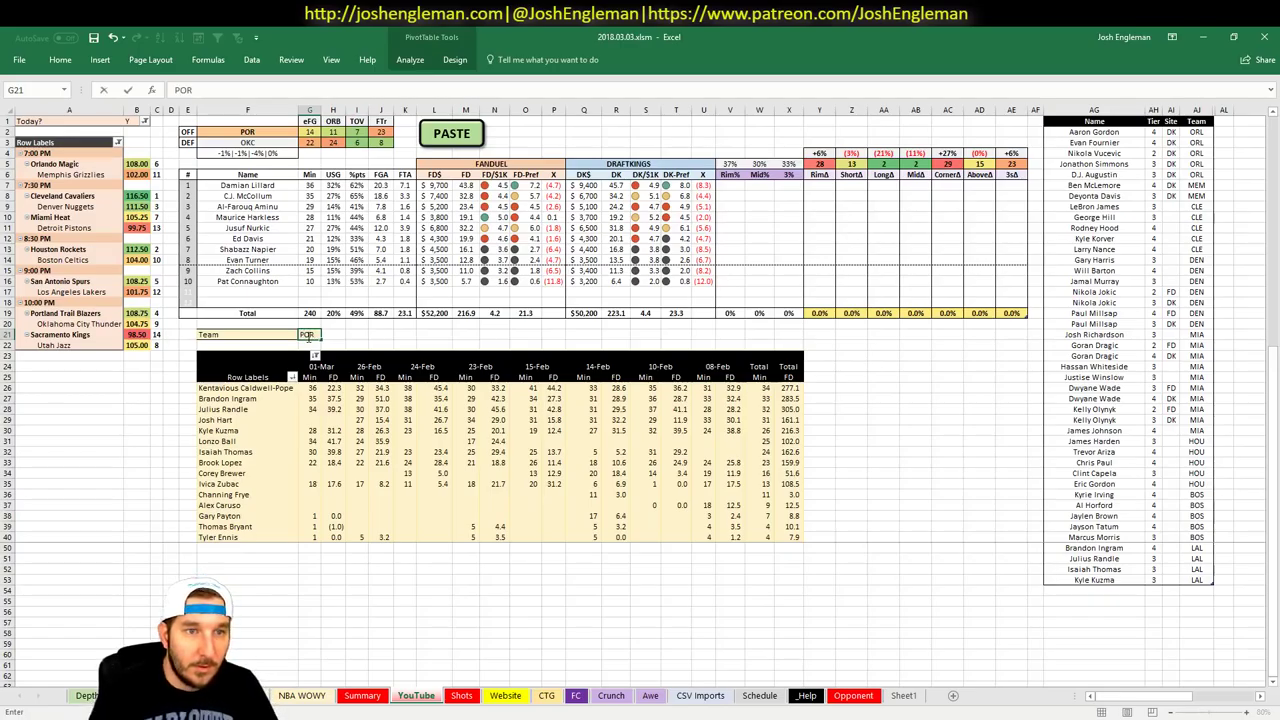
{"action": "key", "text": "Up"}
Check Damian Lillard's Big and Dud figures among the point guards on the matchup rankings sheet
{"action": "left_click", "coordinate": [416, 695]}
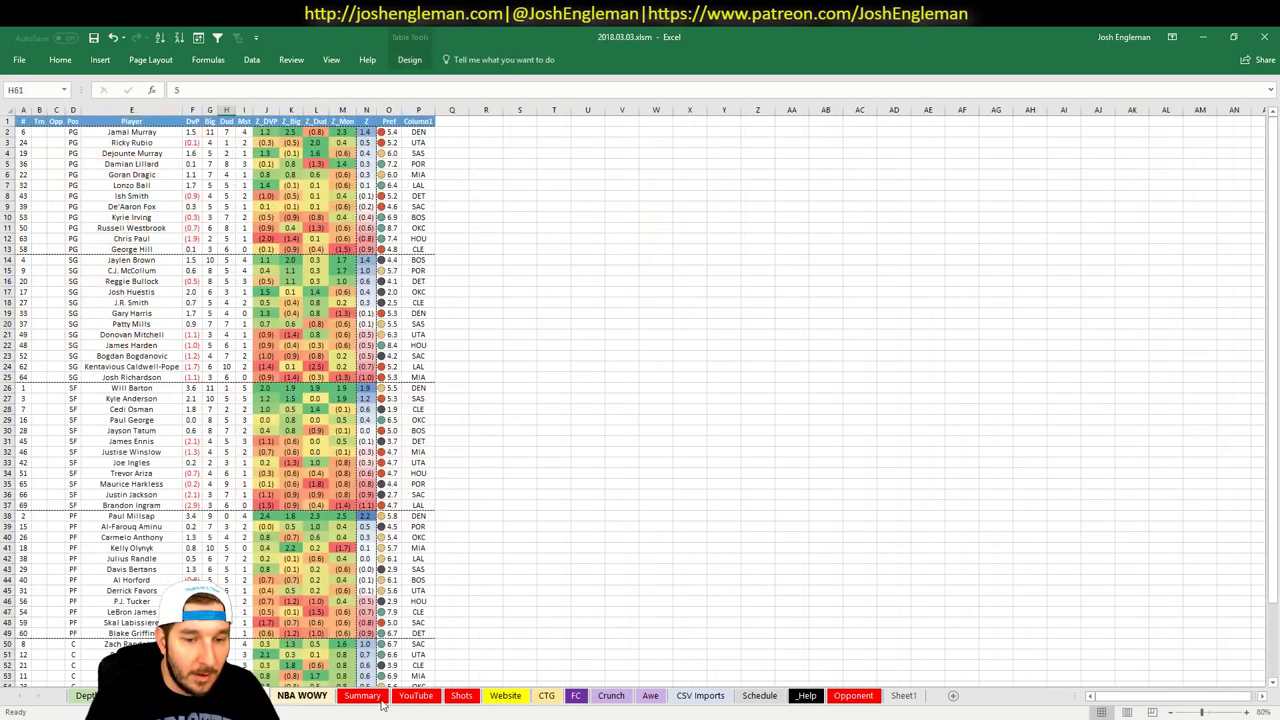
{"action": "left_click_drag", "start_coordinate": [141, 163], "coordinate": [170, 136]}
{"action": "left_click", "coordinate": [418, 174]}
{"action": "left_click", "coordinate": [210, 163]}
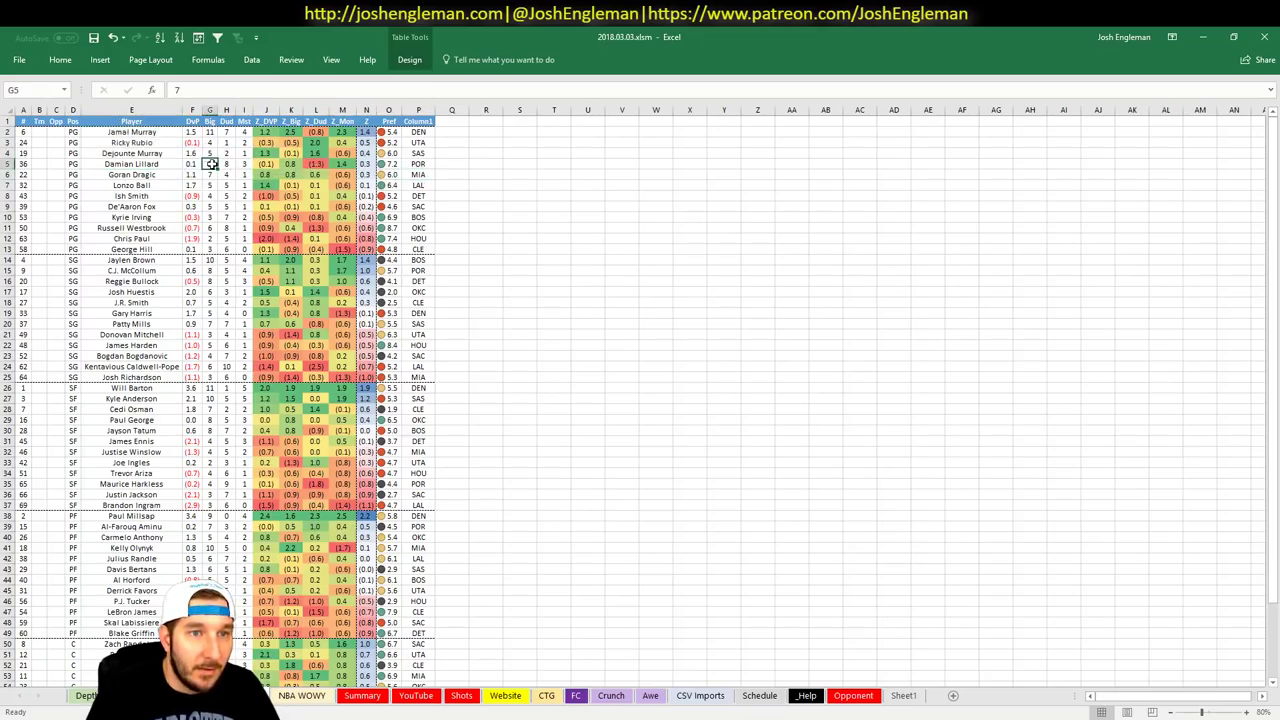
{"action": "left_click", "coordinate": [226, 163]}
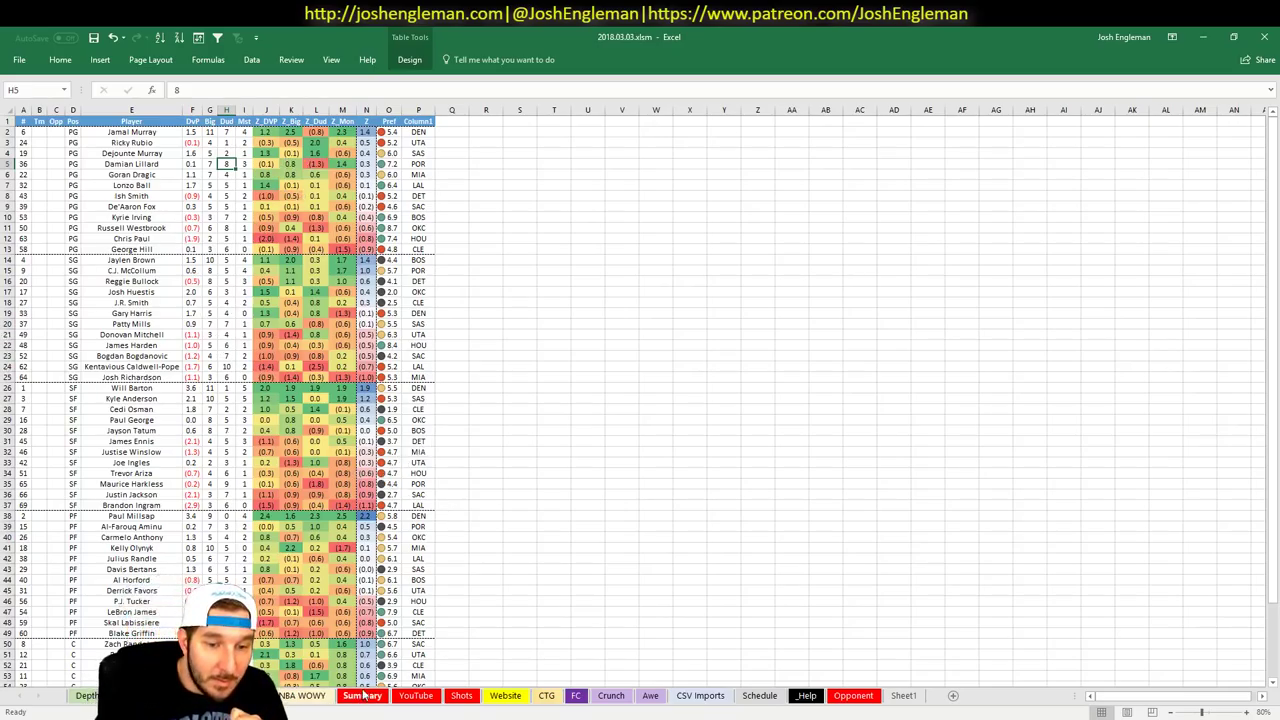
{"action": "left_click", "coordinate": [416, 695]}
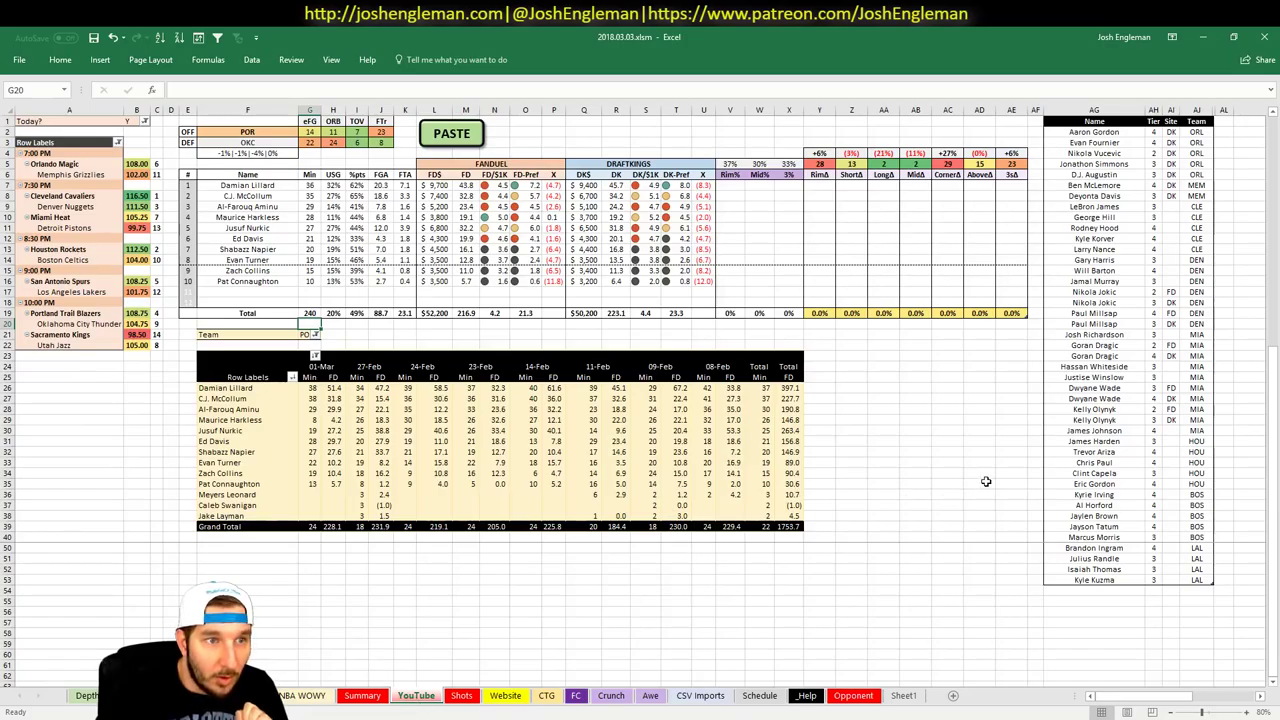
Add Damian Lillard at the end of the tier table with tier 2
{"action": "left_click", "coordinate": [1075, 592]}
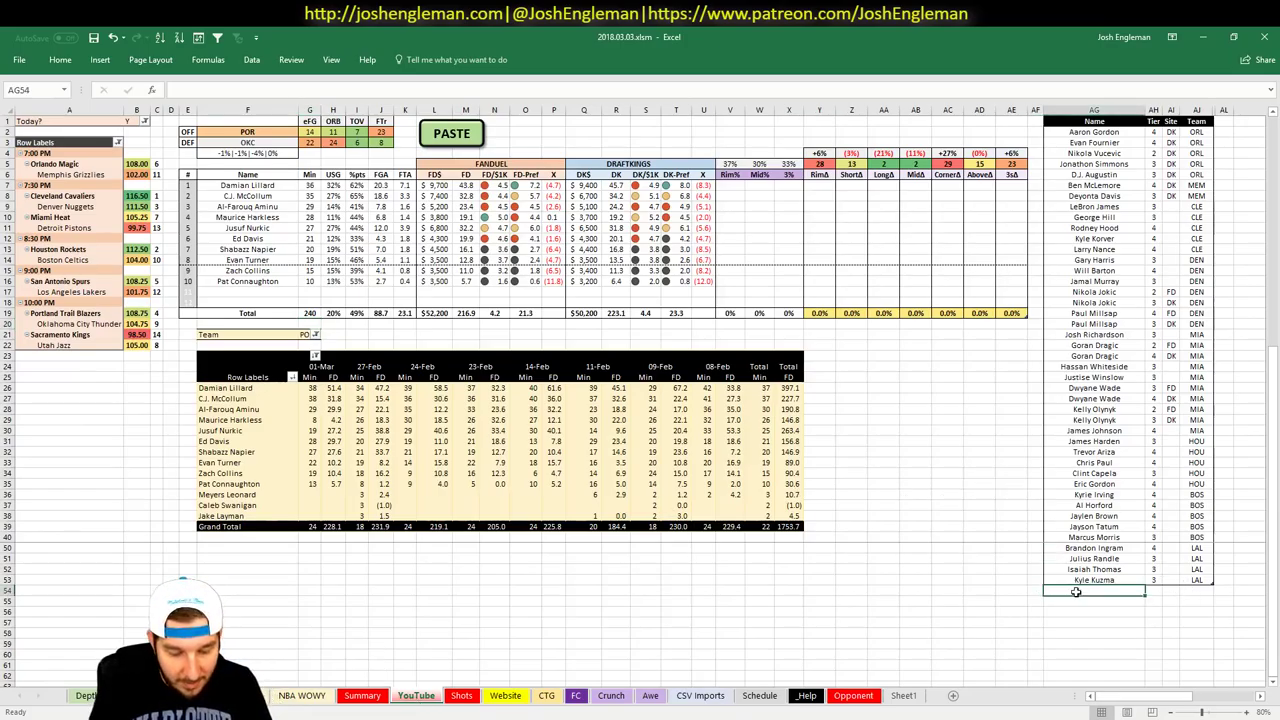
{"action": "type", "text": "Damian Lillar"}
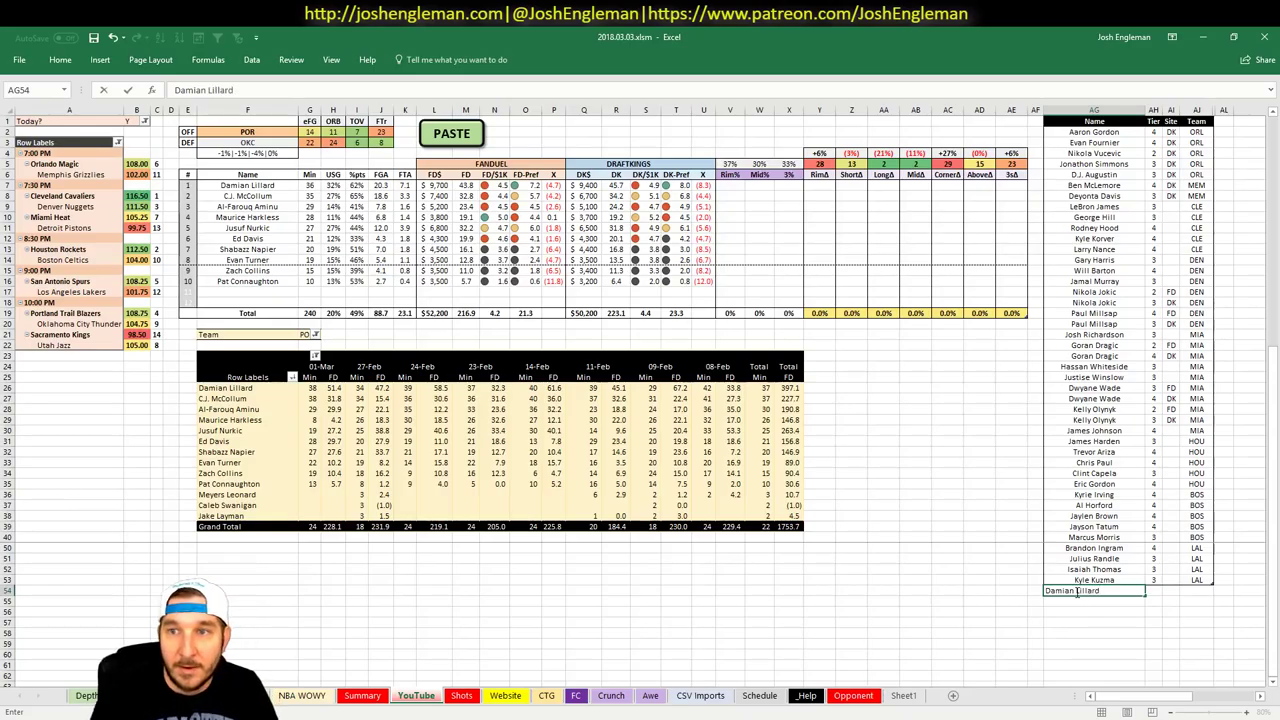
{"action": "type", "text": "d"}
{"action": "key", "text": "Tab"}
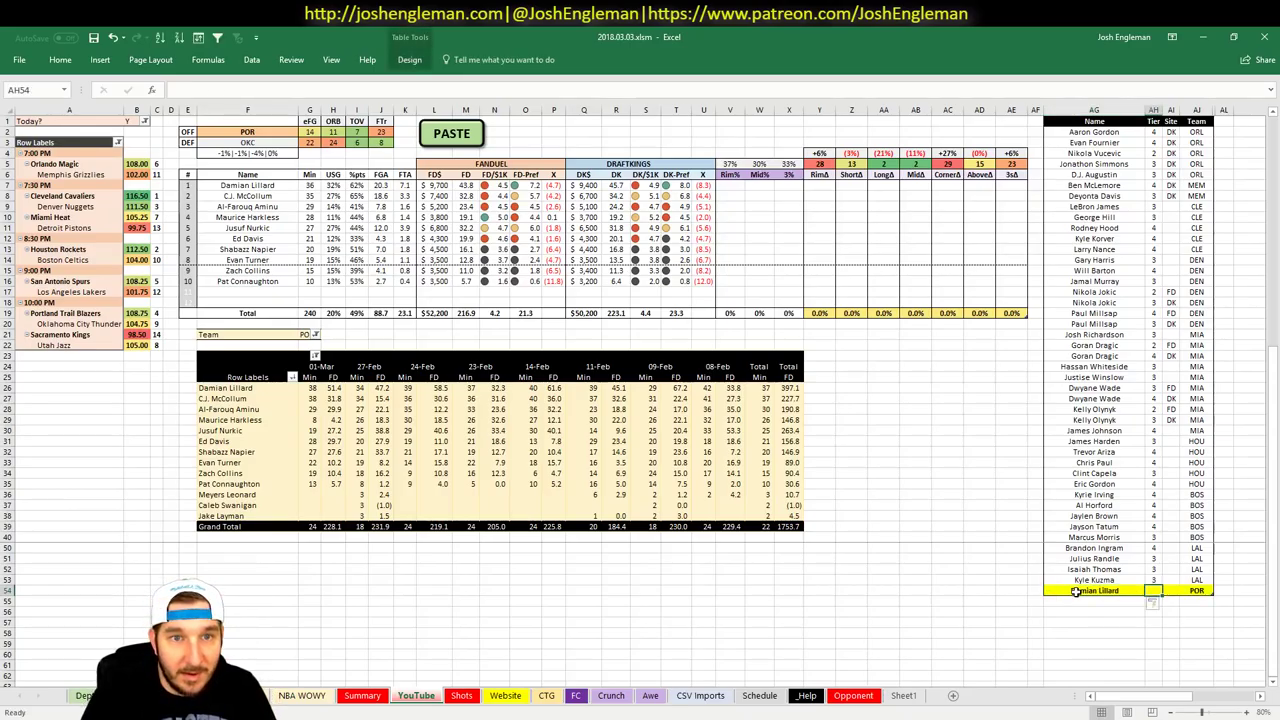
{"action": "type", "text": "2"}
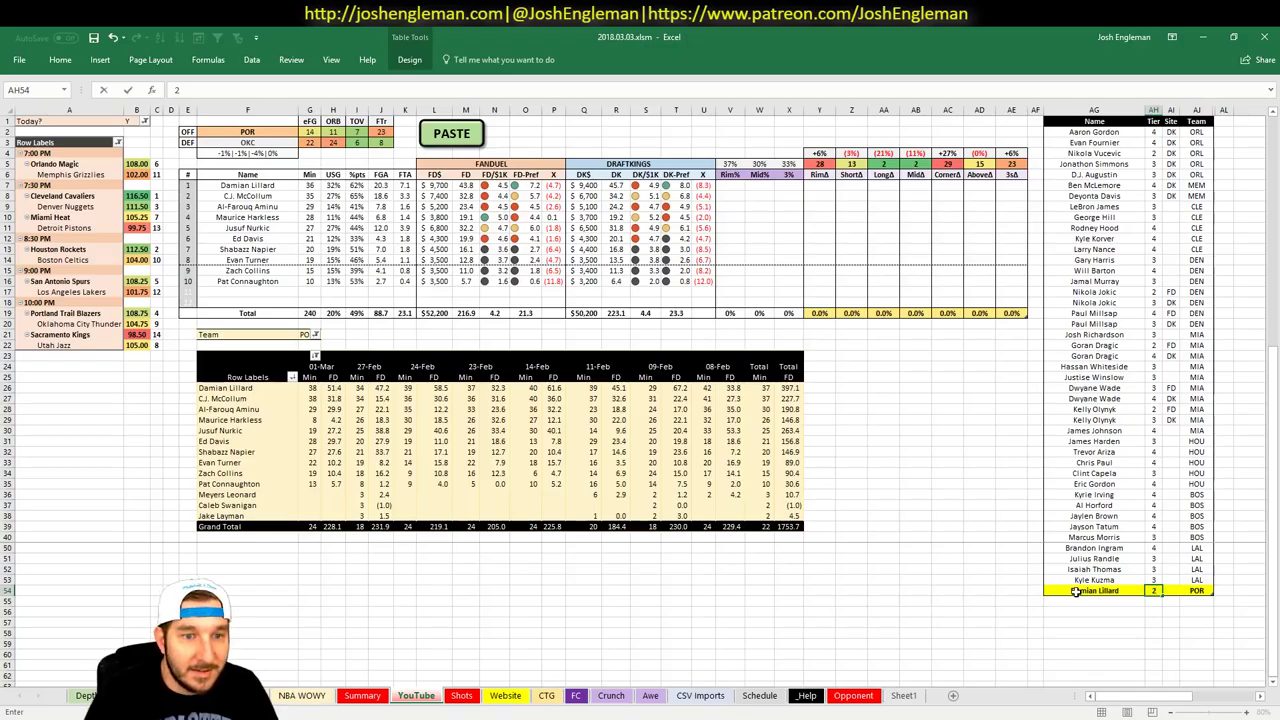
{"action": "key", "text": "Tab"}
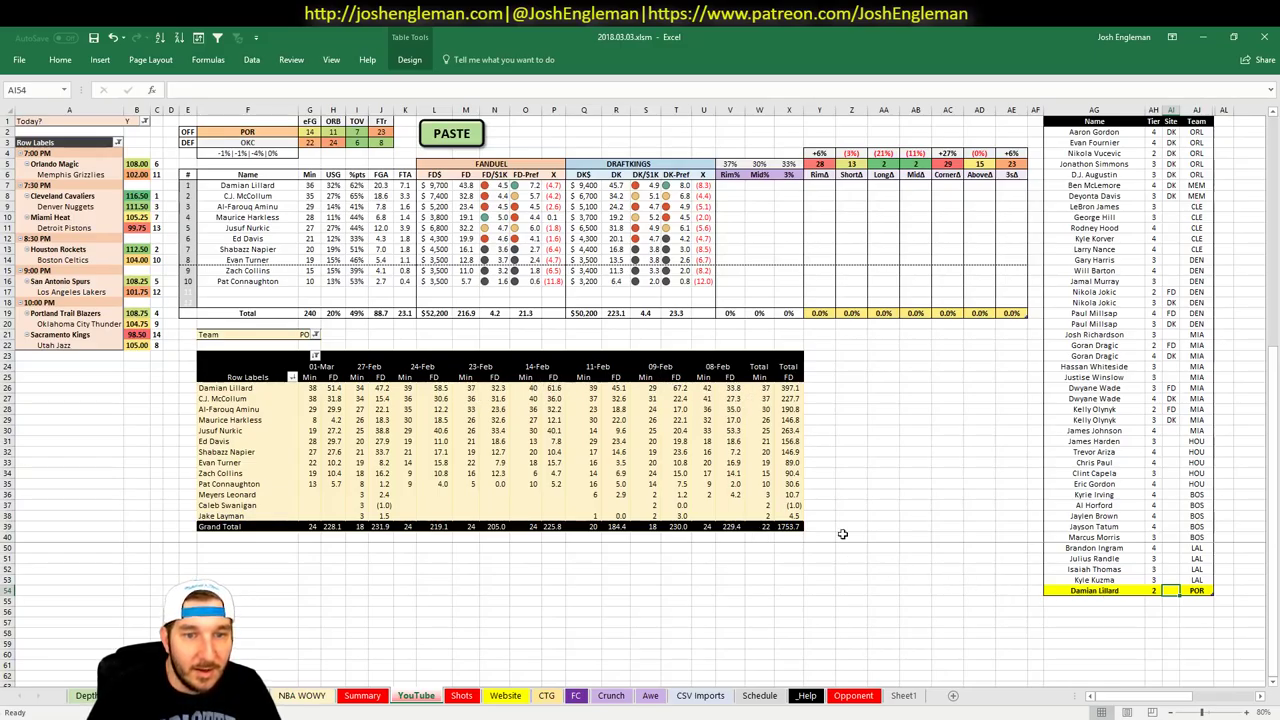
Add C.J. McCollum to the tier table directly below Damian Lillard
{"action": "left_click", "coordinate": [1154, 599]}
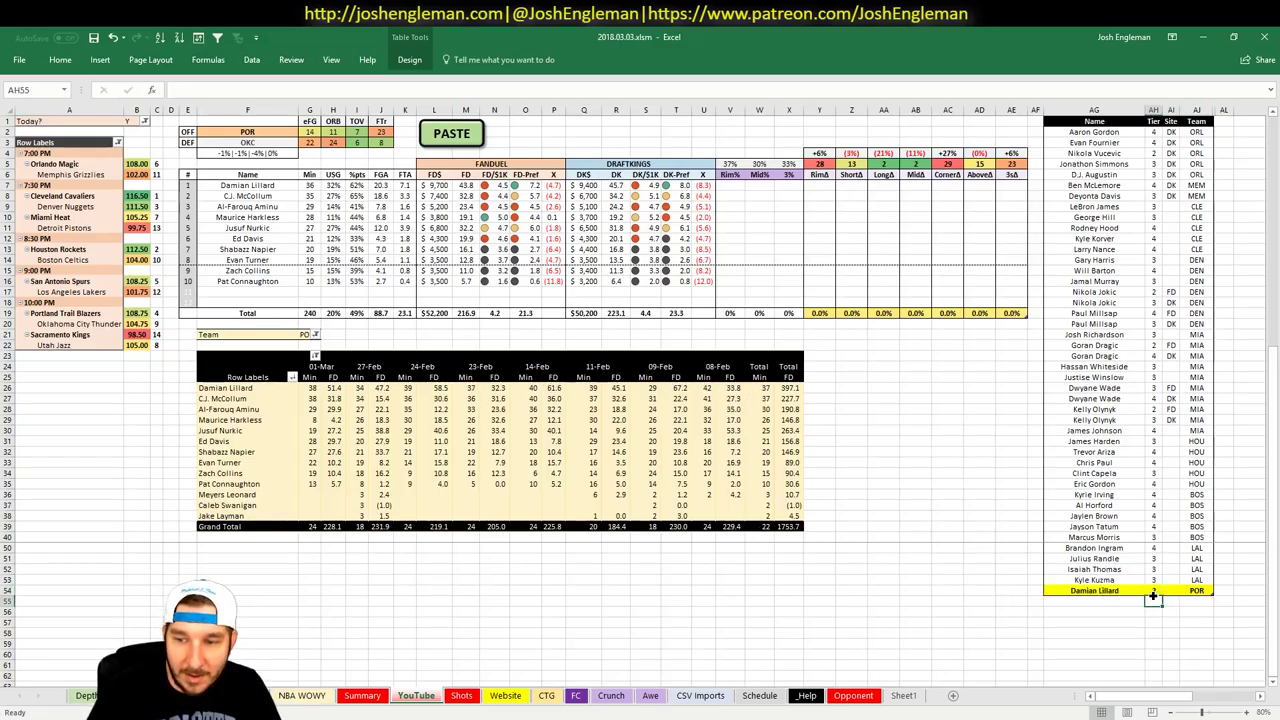
{"action": "left_click", "coordinate": [1088, 592]}
{"action": "left_click", "coordinate": [1095, 598]}
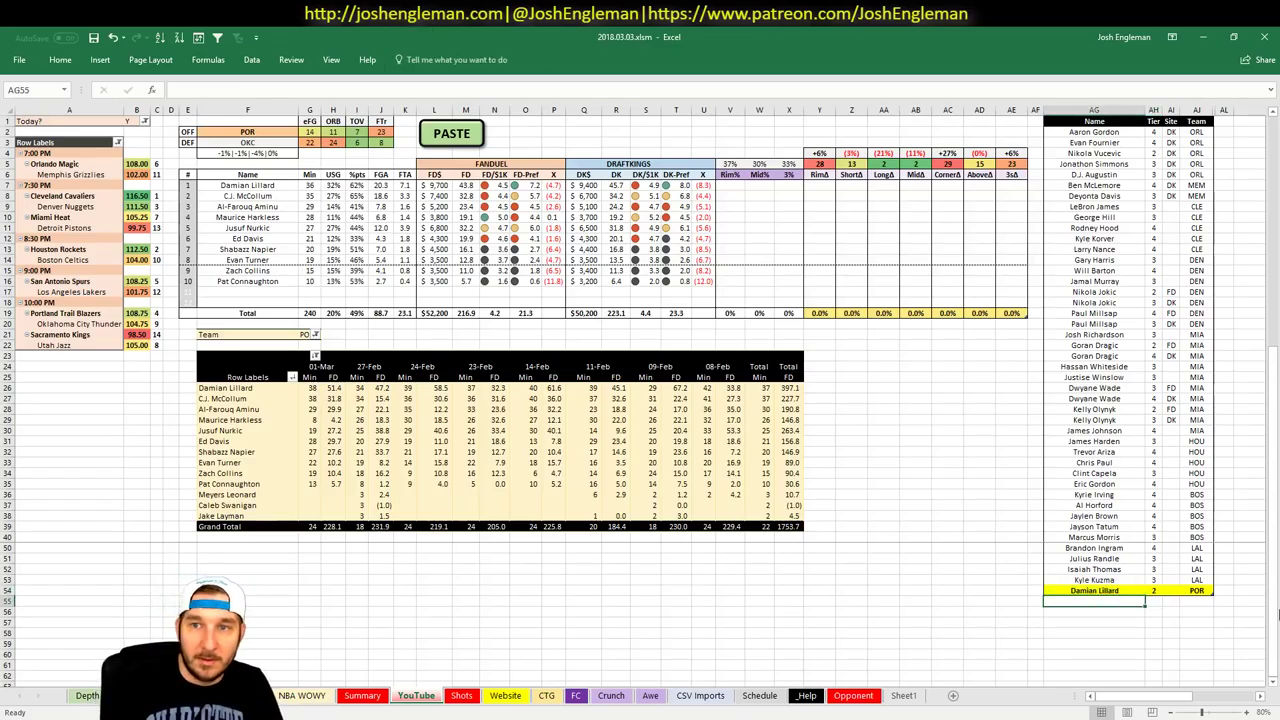
{"action": "type", "text": "C"}
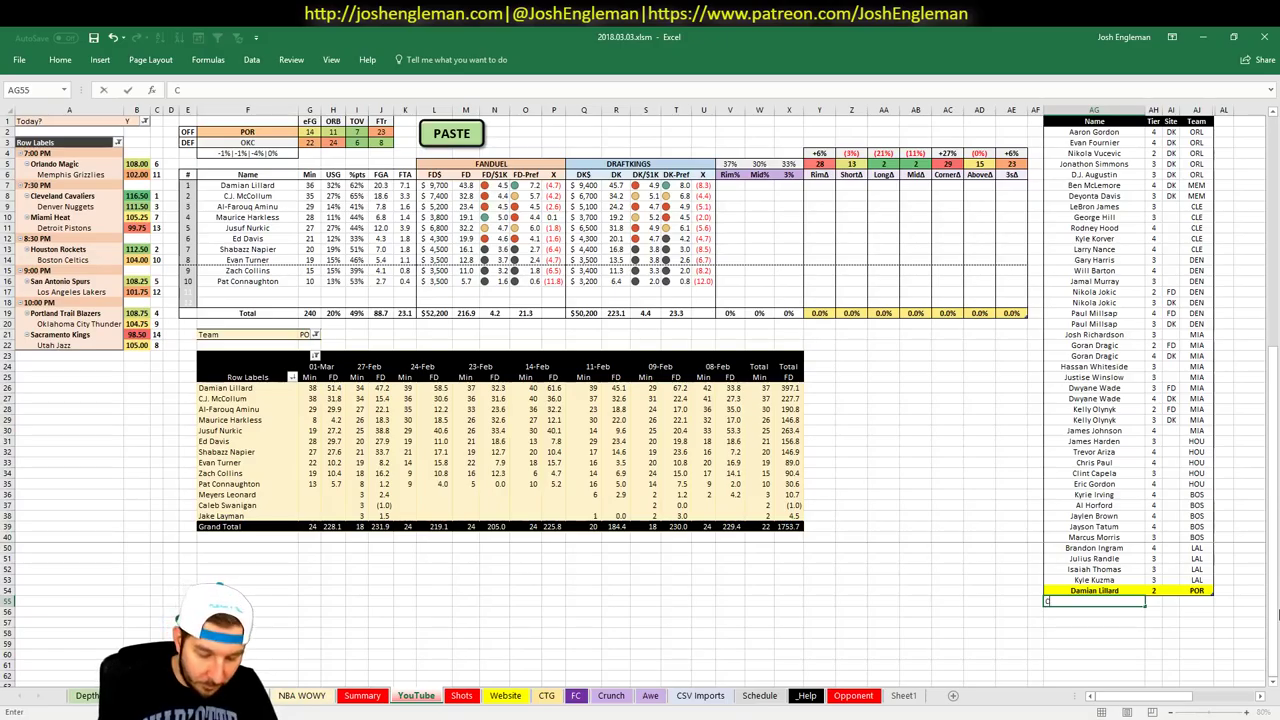
{"action": "type", "text": ".J. McC"}
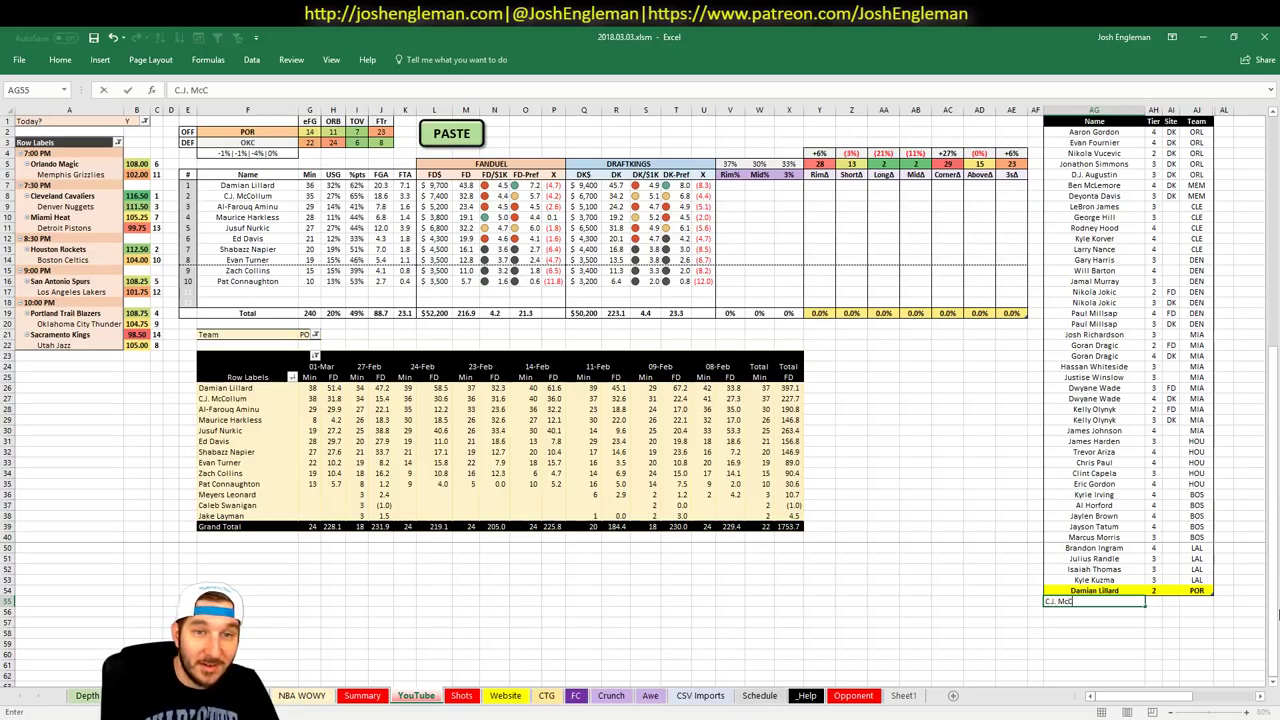
{"action": "type", "text": "ollum"}
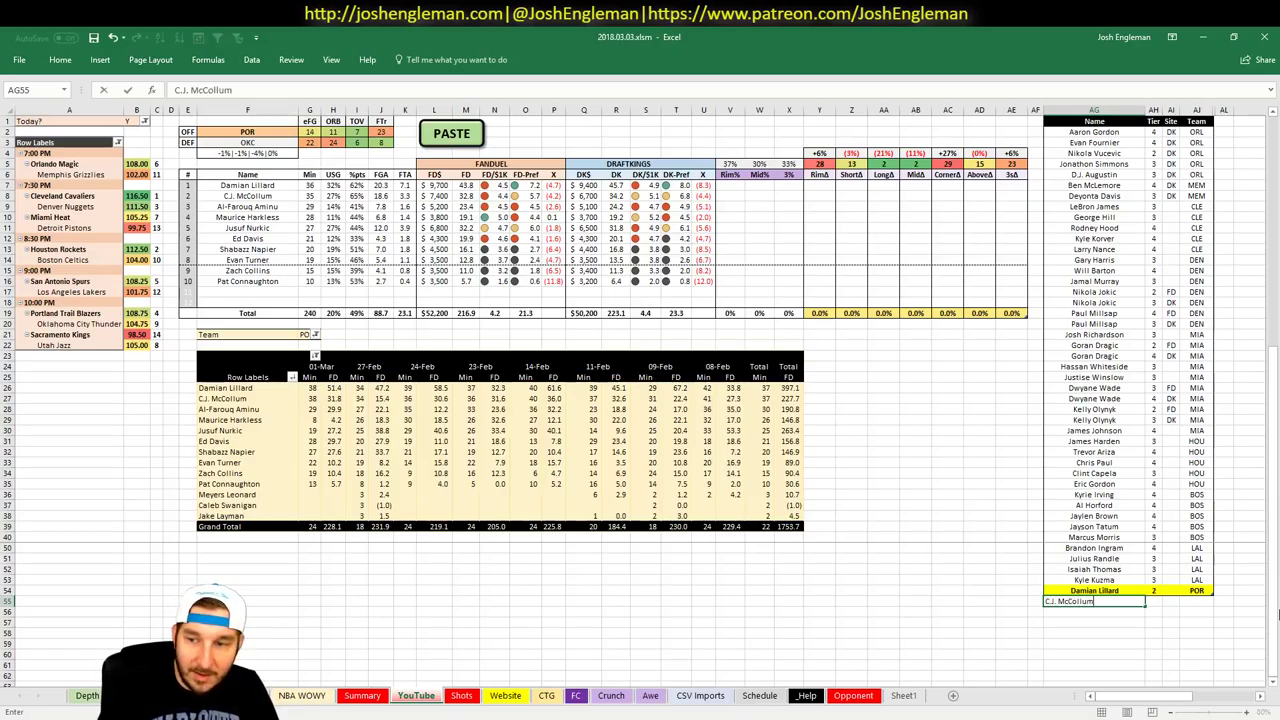
{"action": "key", "text": "Tab"}
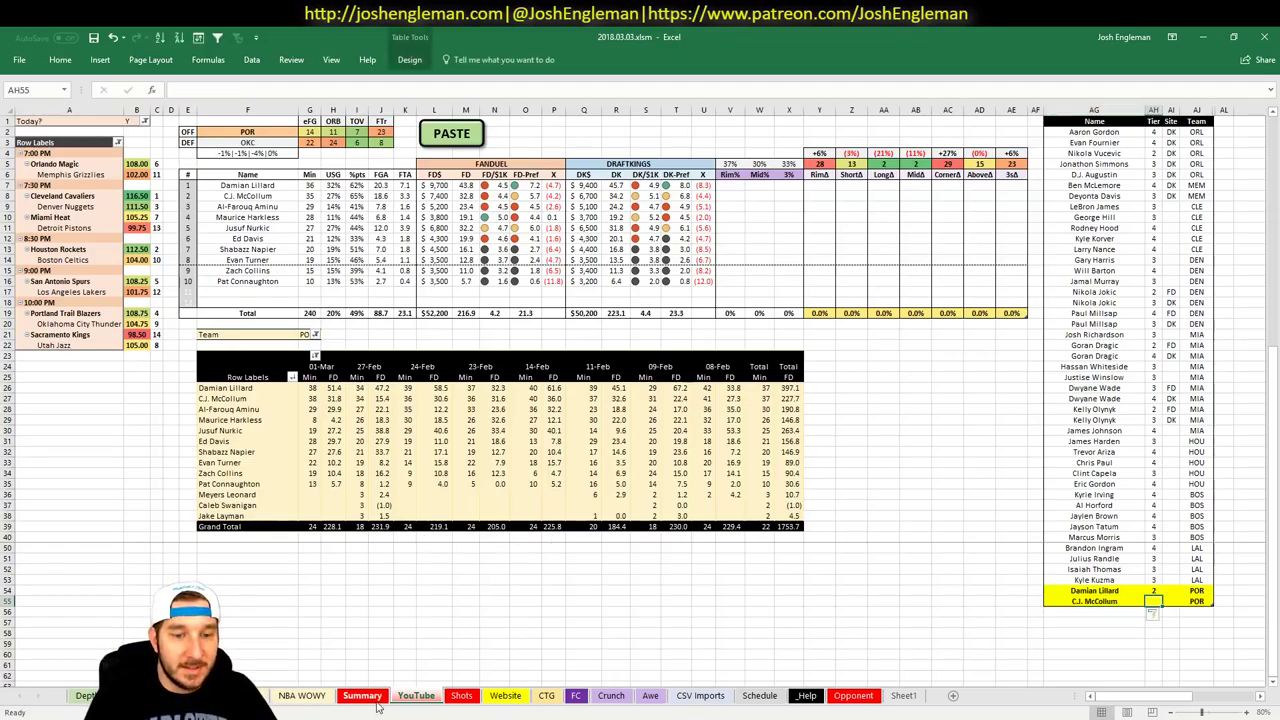
Check C.J. McCollum's figures in the matchup rankings, then set his tier to 3
{"action": "left_click", "coordinate": [262, 695]}
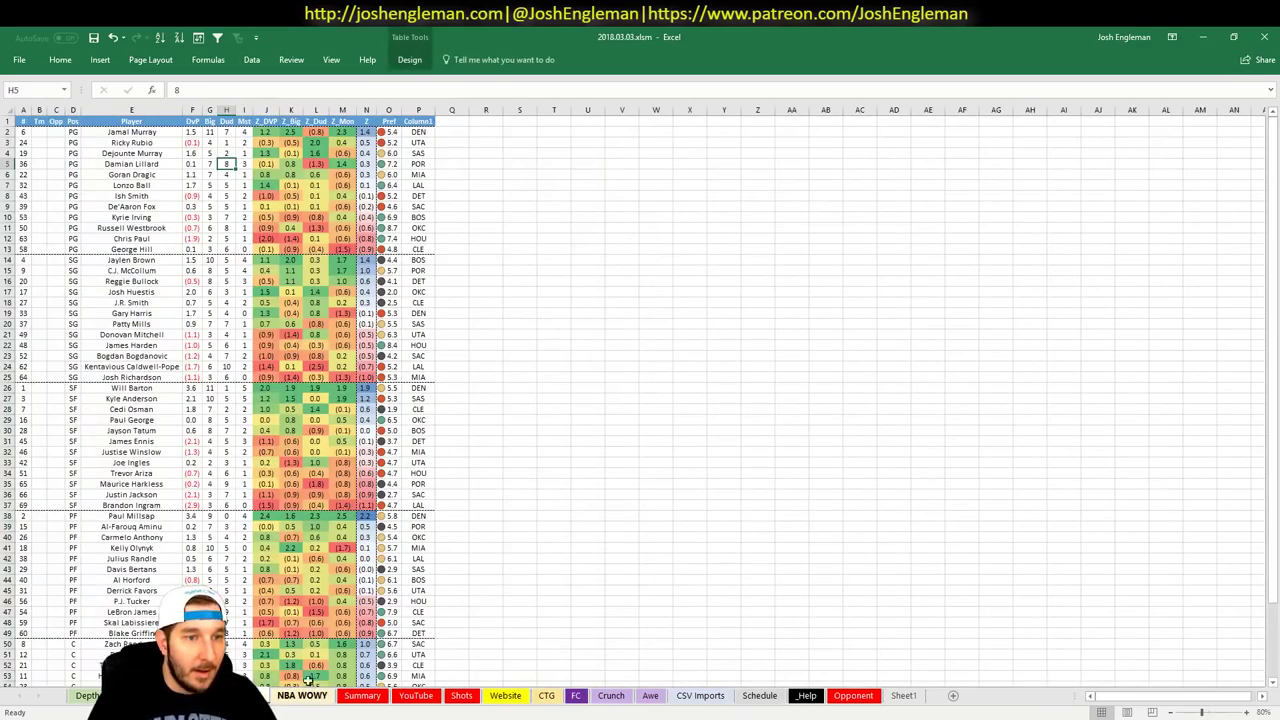
{"action": "left_click", "coordinate": [157, 272]}
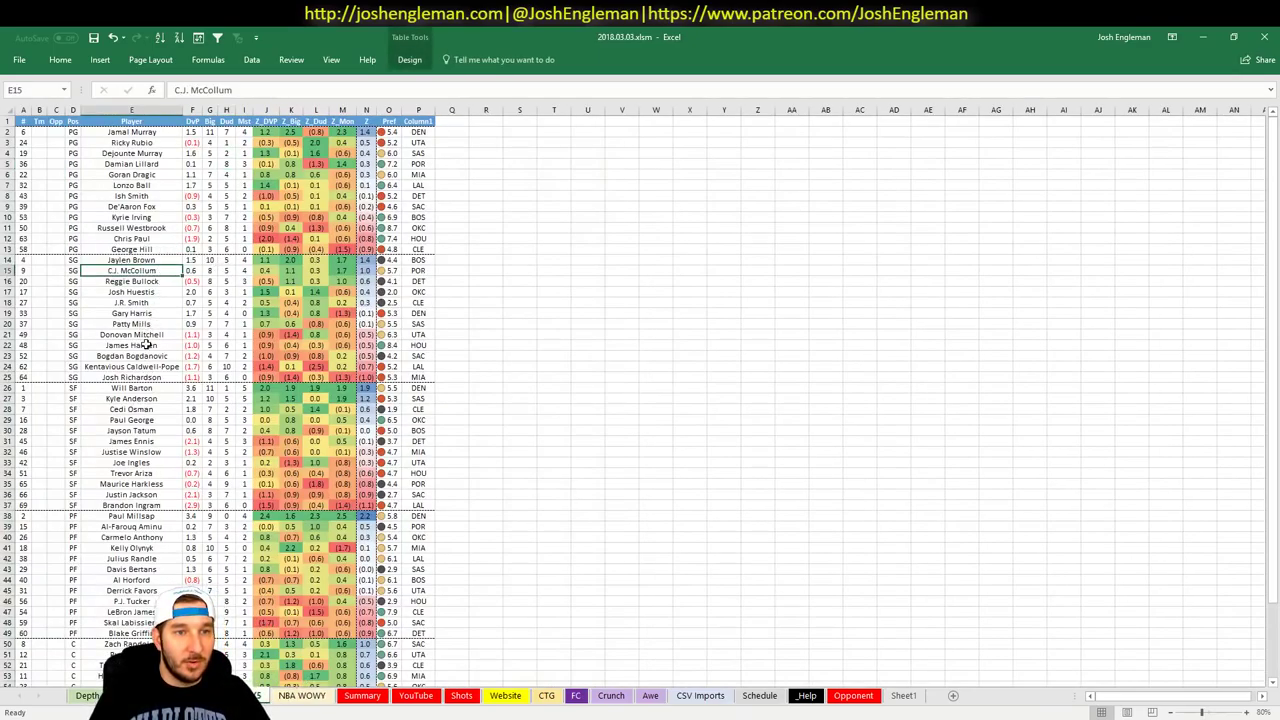
{"action": "left_click", "coordinate": [224, 271]}
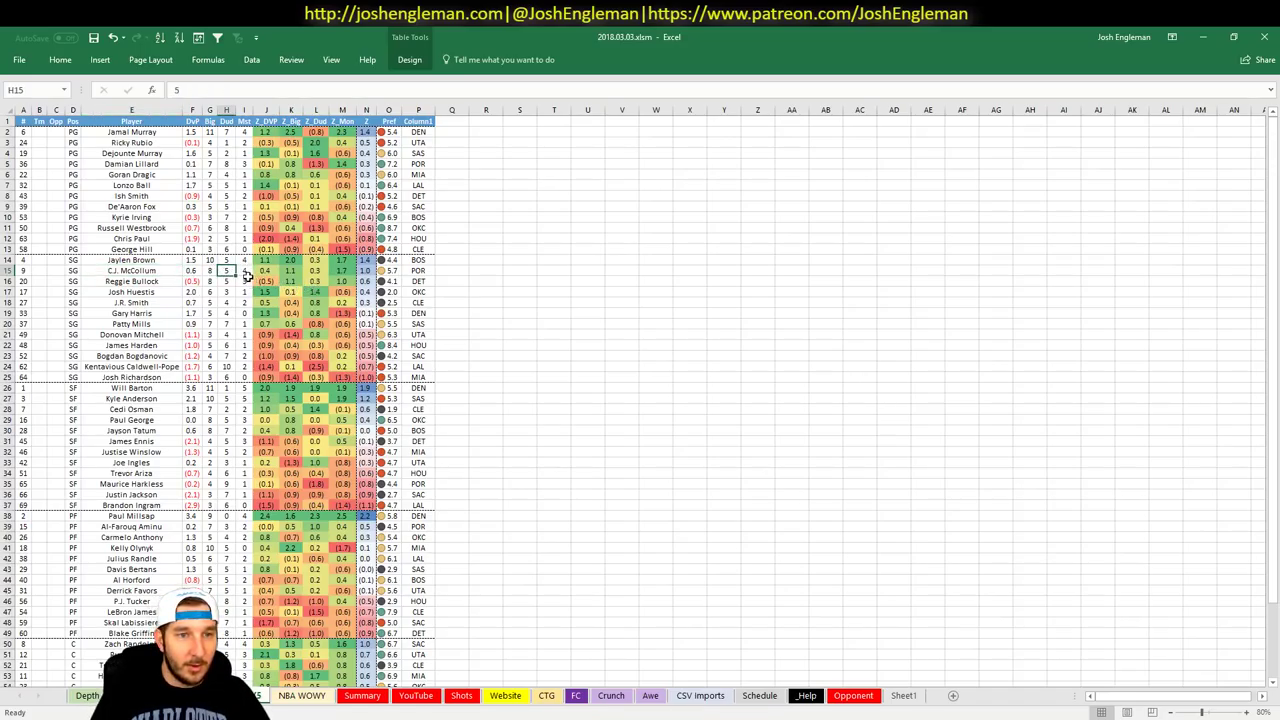
{"action": "left_click", "coordinate": [402, 696]}
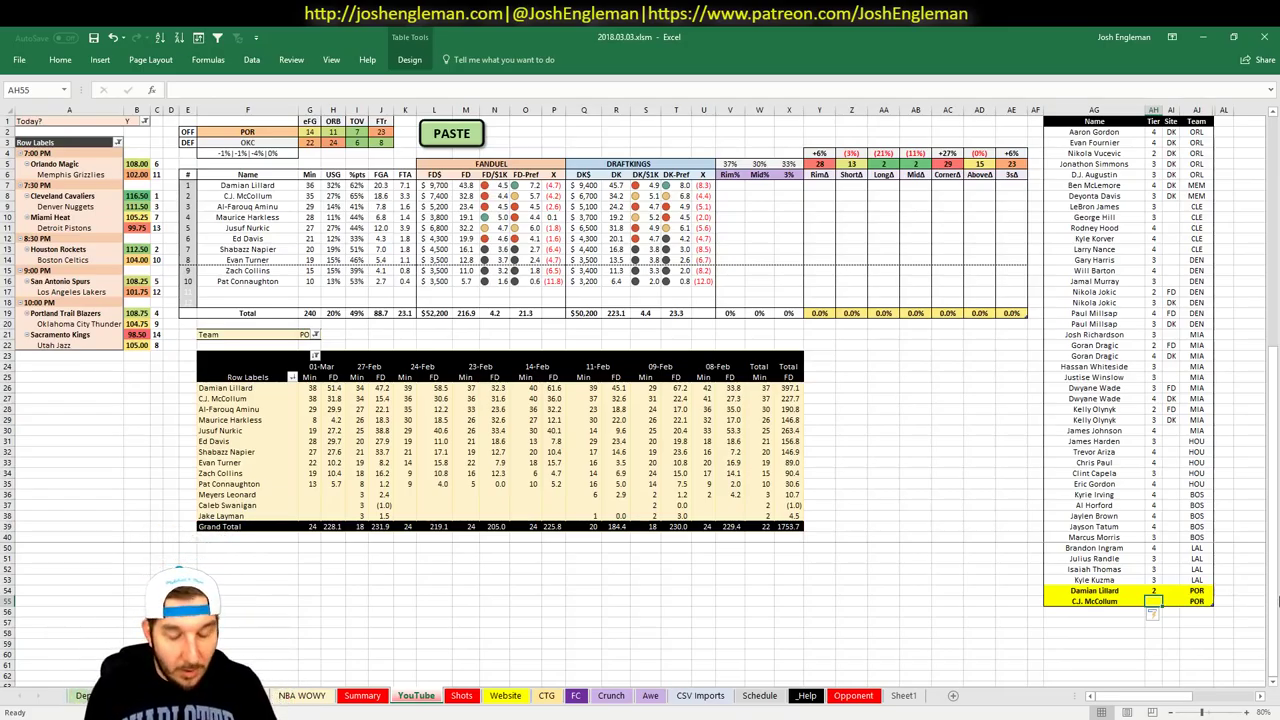
{"action": "type", "text": "3"}
{"action": "key", "text": "Return"}
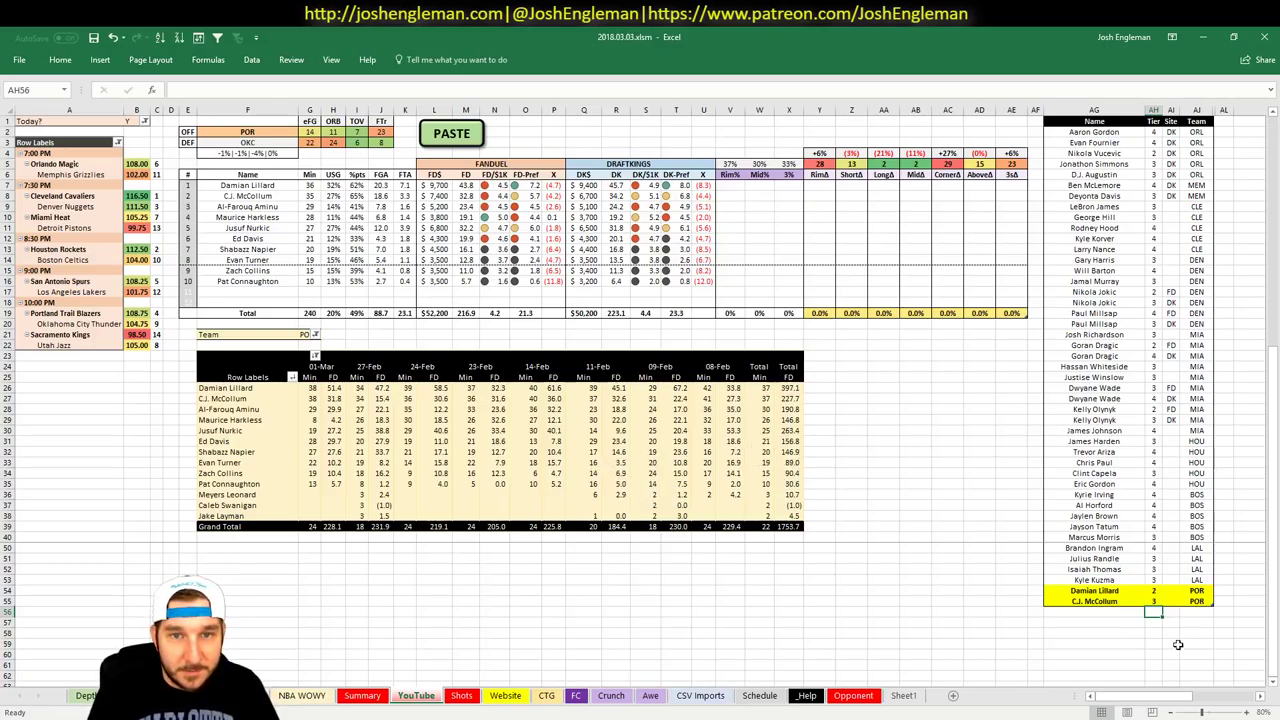
Check Al-Farouq Aminu's FanDuel salary, then add him to the tier table with tier 3
{"action": "left_click", "coordinate": [434, 206]}
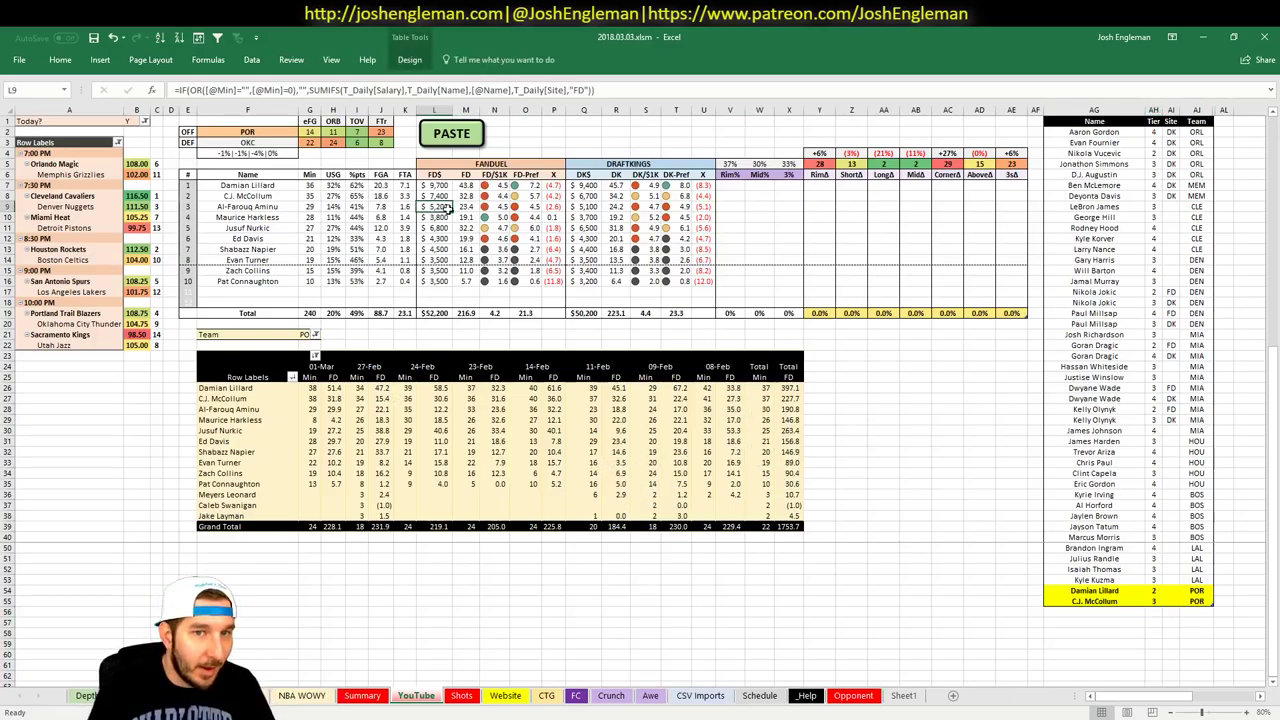
{"action": "key", "text": "alt+Tab"}
{"action": "key", "text": "alt+Tab"}
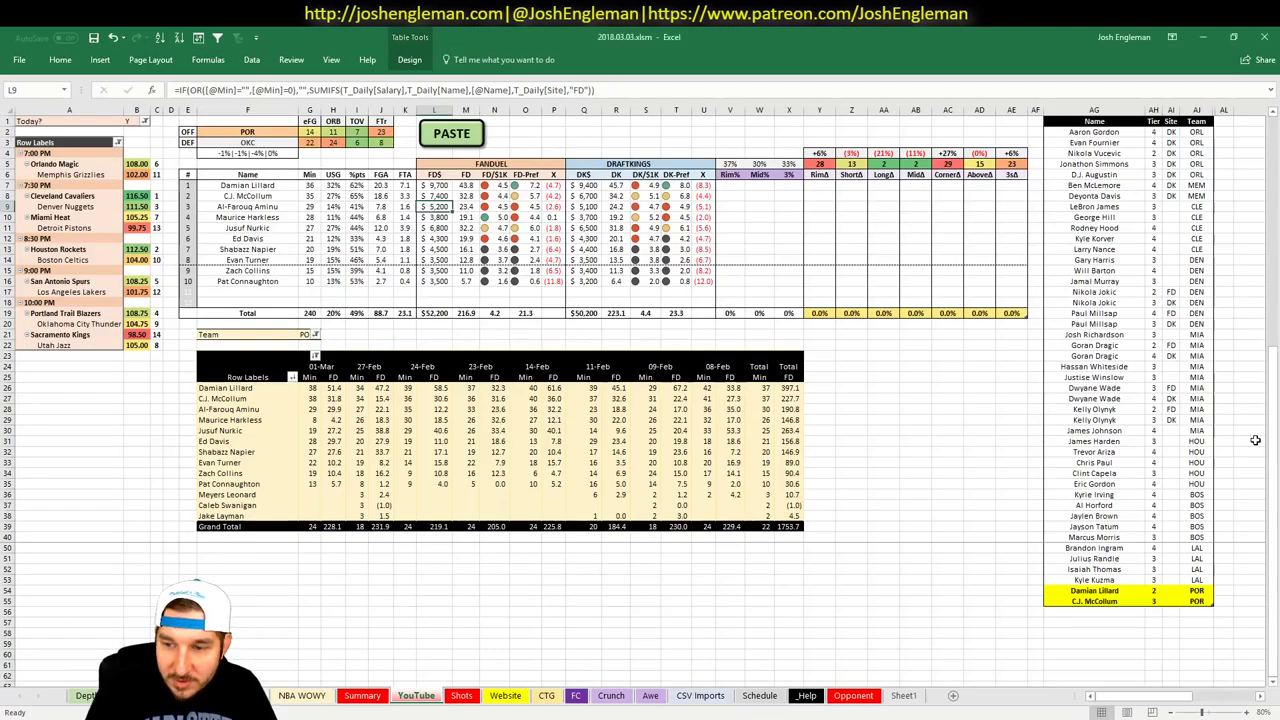
{"action": "left_click", "coordinate": [1131, 612]}
{"action": "type", "text": "Al-"}
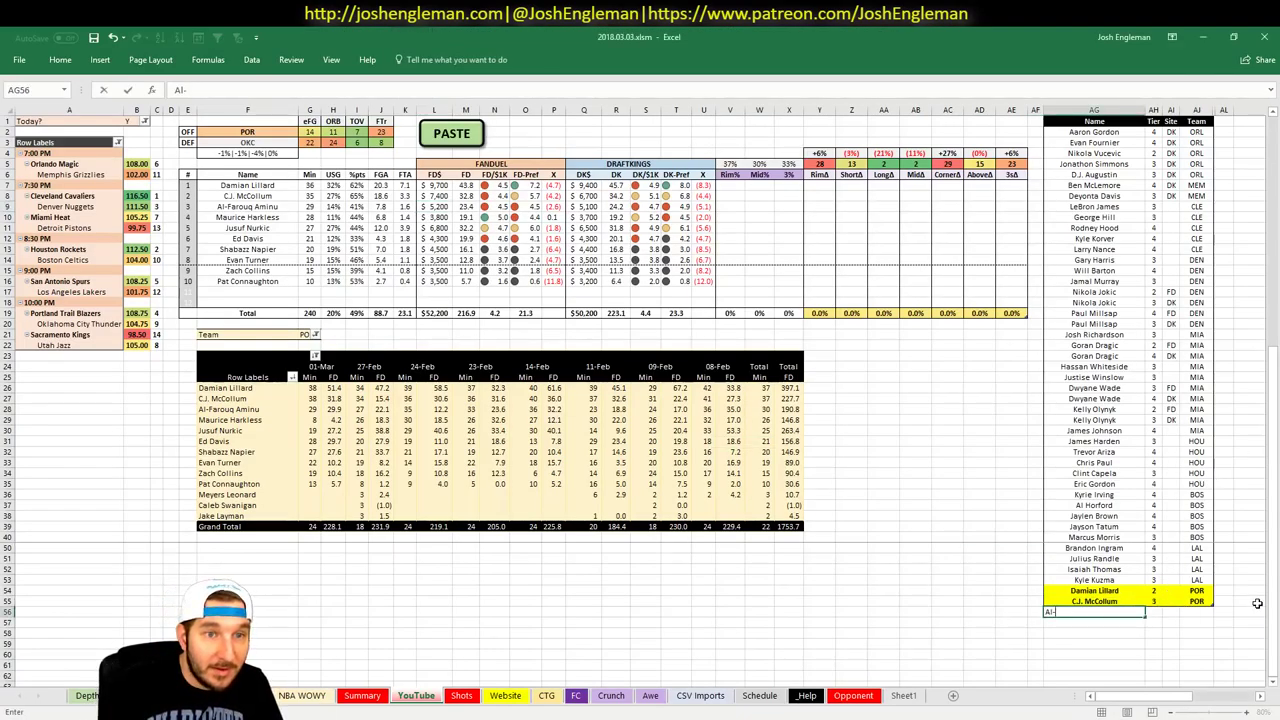
{"action": "type", "text": "Farouq Am"}
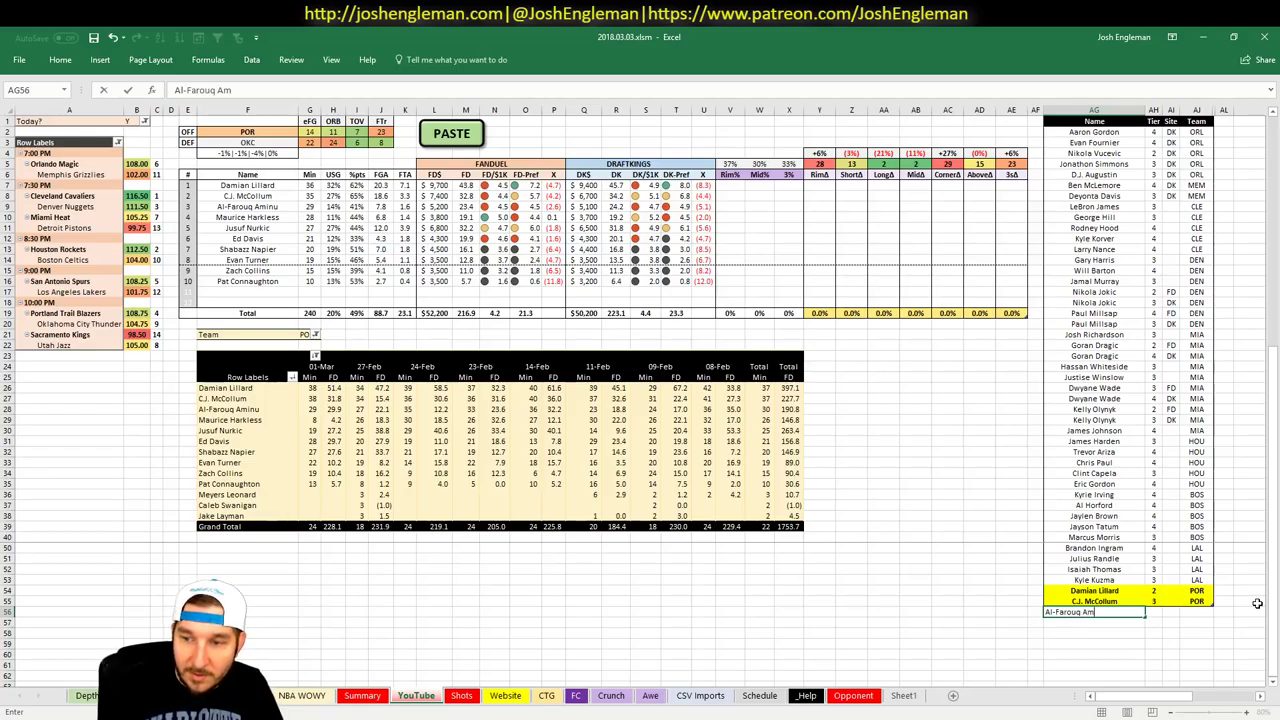
{"action": "type", "text": "inu"}
{"action": "key", "text": "Tab"}
{"action": "type", "text": "3"}
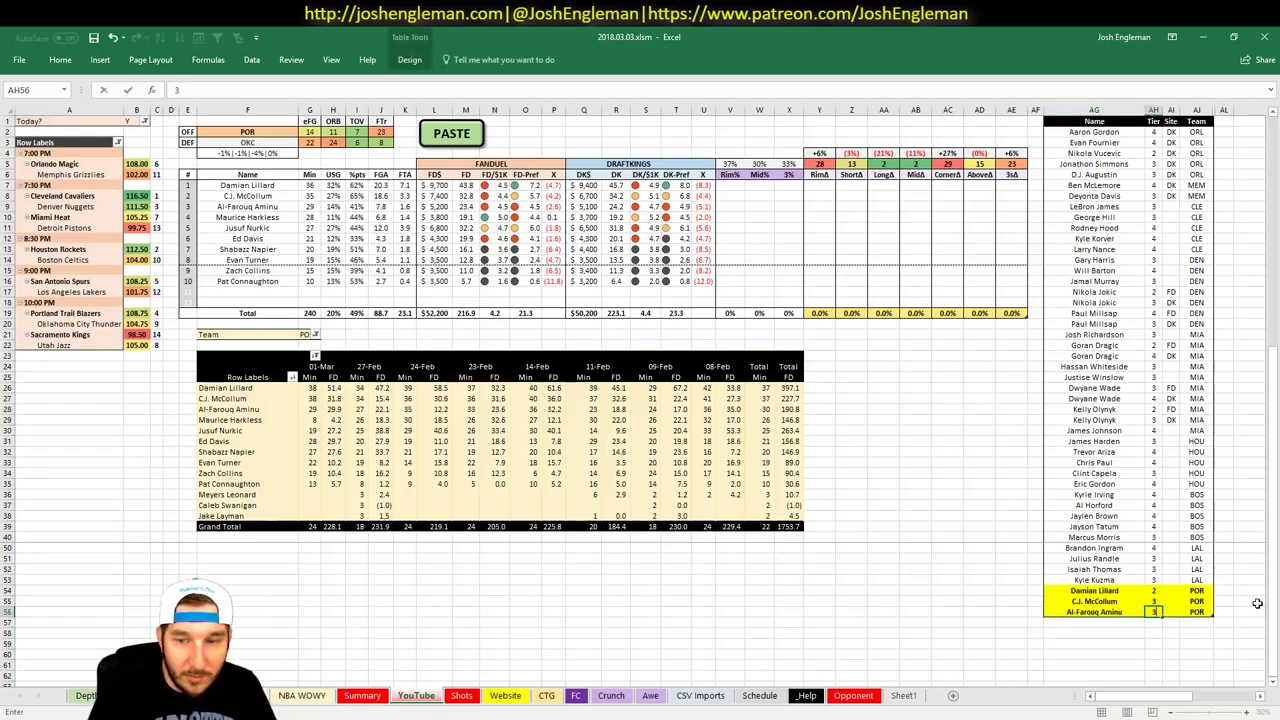
{"action": "key", "text": "Return"}
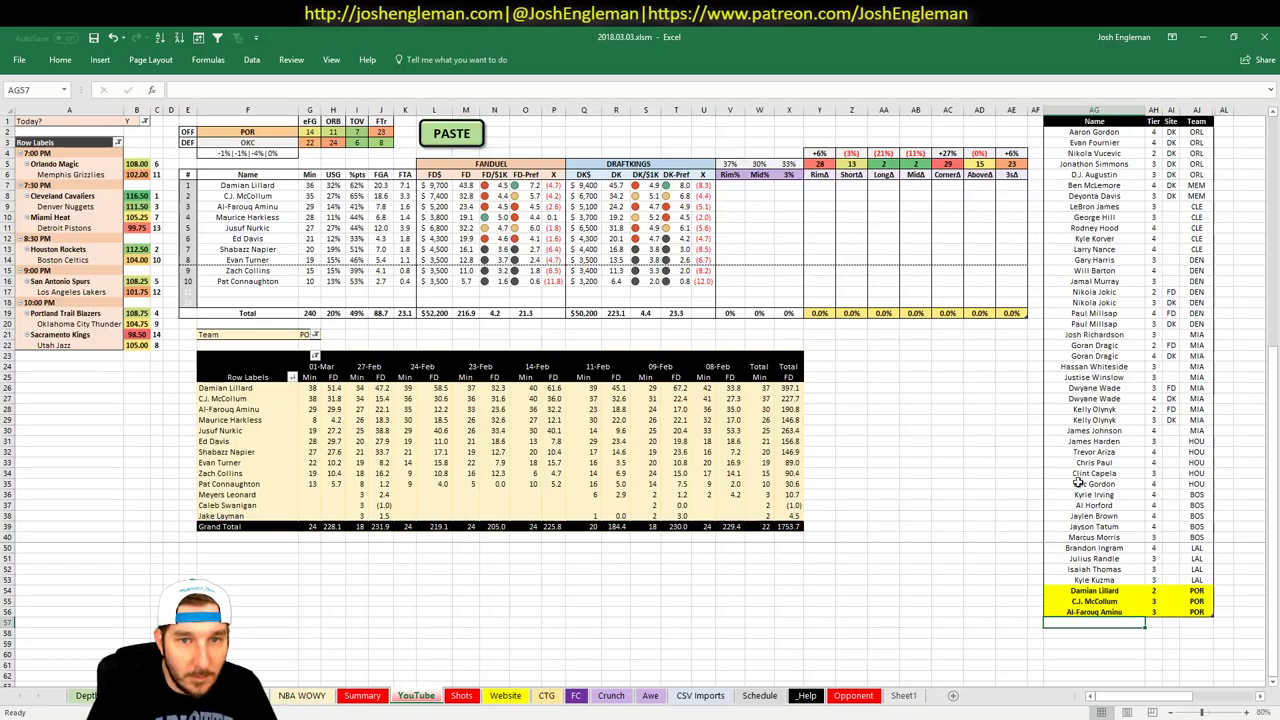
Add Maurico Harkless to the tier table below Al-Farouq Aminu with tier 4
{"action": "type", "text": "Ma"}
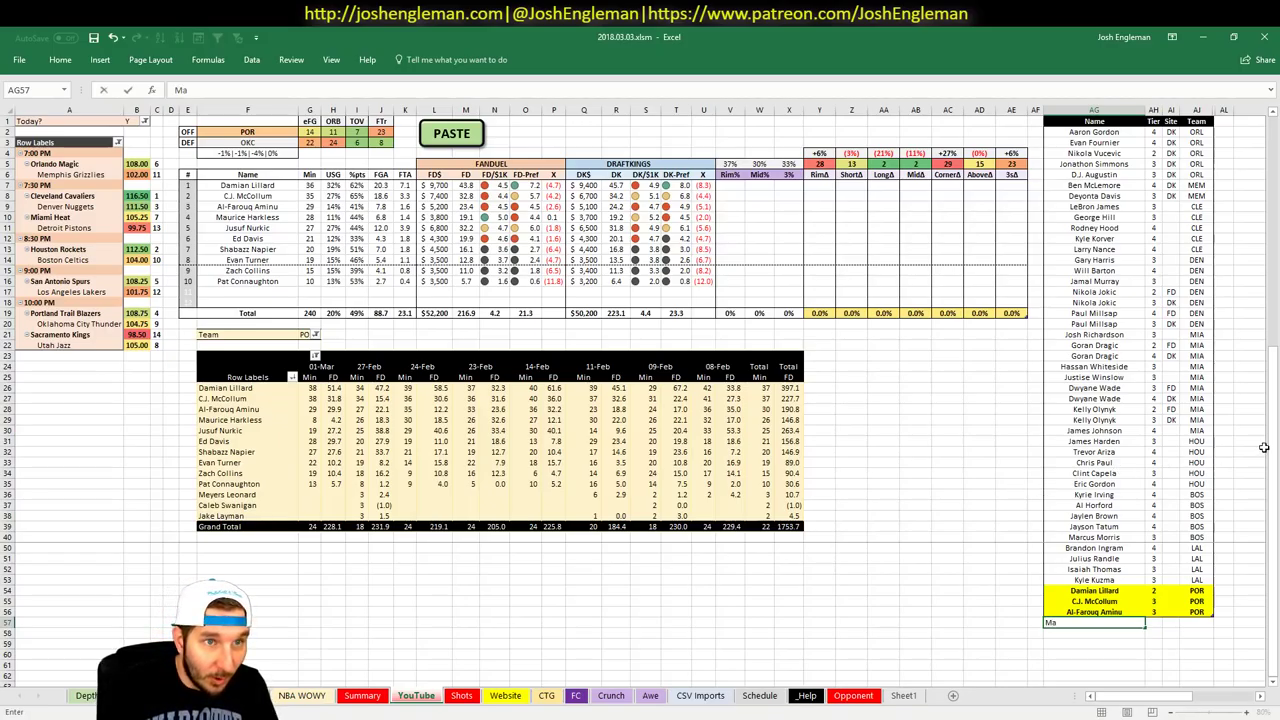
{"action": "type", "text": "urico Harkl"}
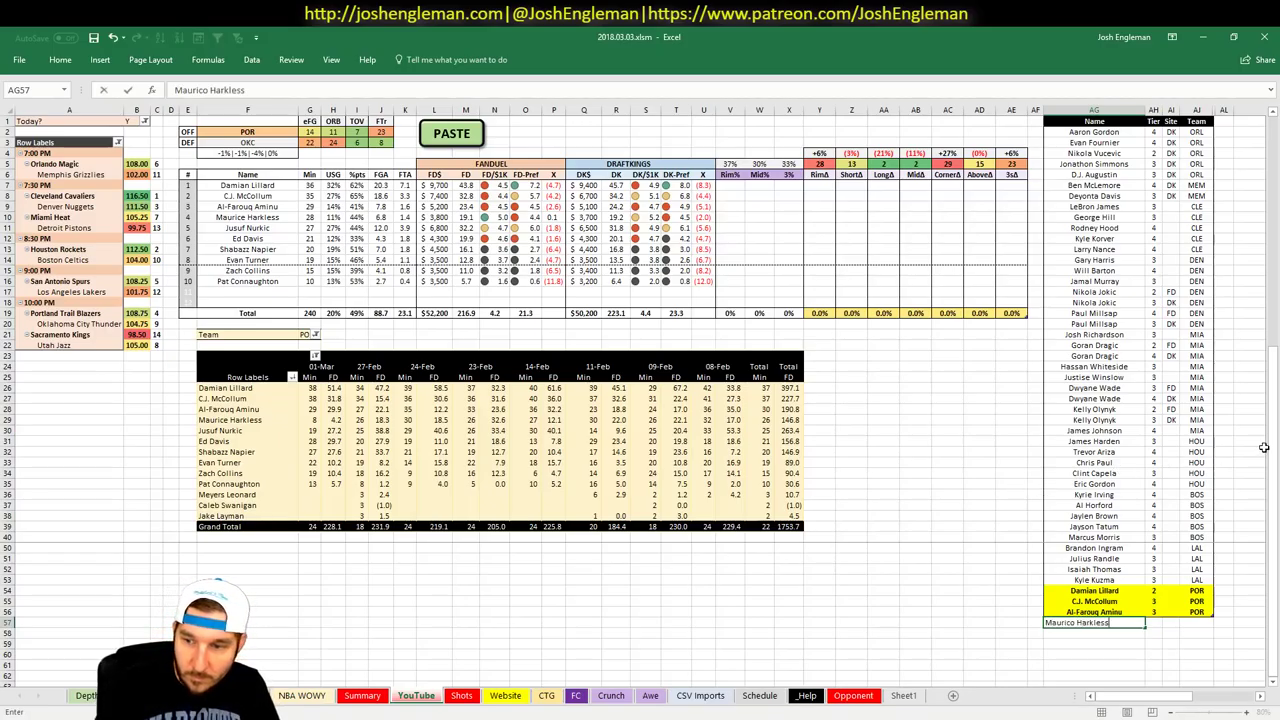
{"action": "type", "text": "ess"}
{"action": "key", "text": "Tab"}
{"action": "type", "text": "4"}
{"action": "key", "text": "Return"}
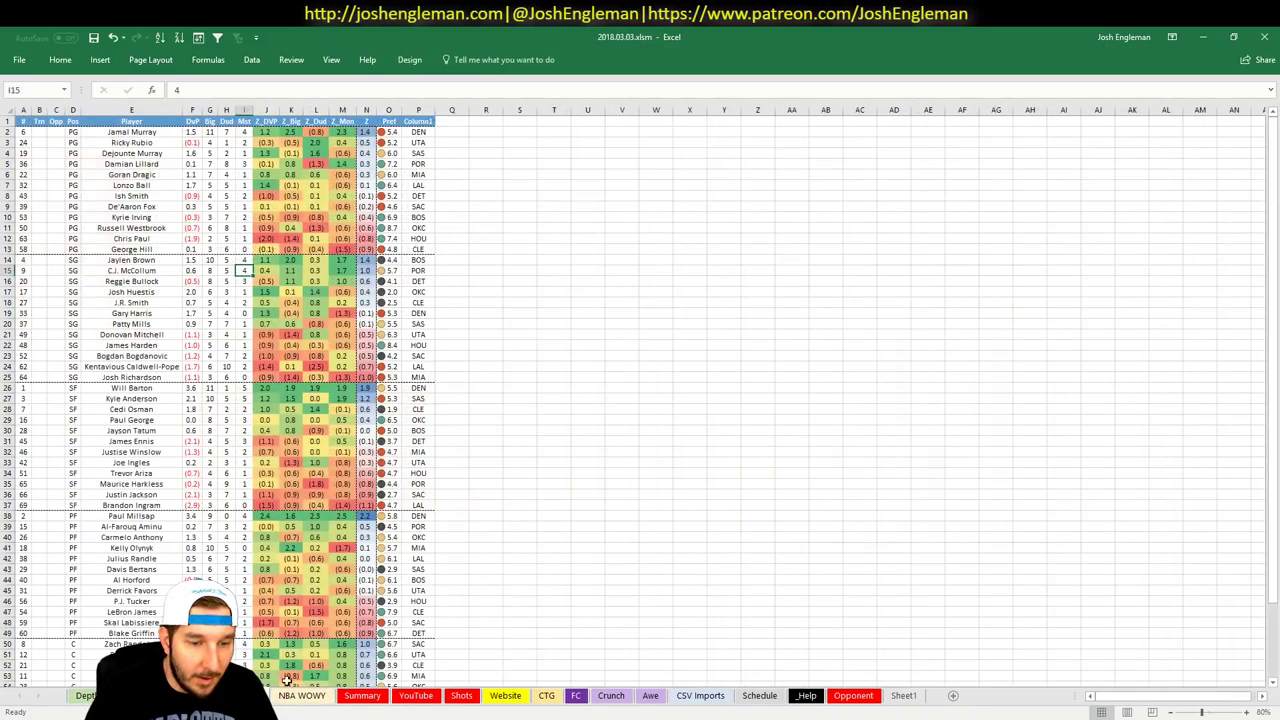
Review the matchup rankings and the summary sheet, then return to the tier table
{"action": "left_click", "coordinate": [245, 696]}
{"action": "scroll", "coordinate": [430, 525], "scroll_direction": "down", "scroll_amount": 5}
{"action": "scroll", "coordinate": [431, 525], "scroll_direction": "up", "scroll_amount": 2}
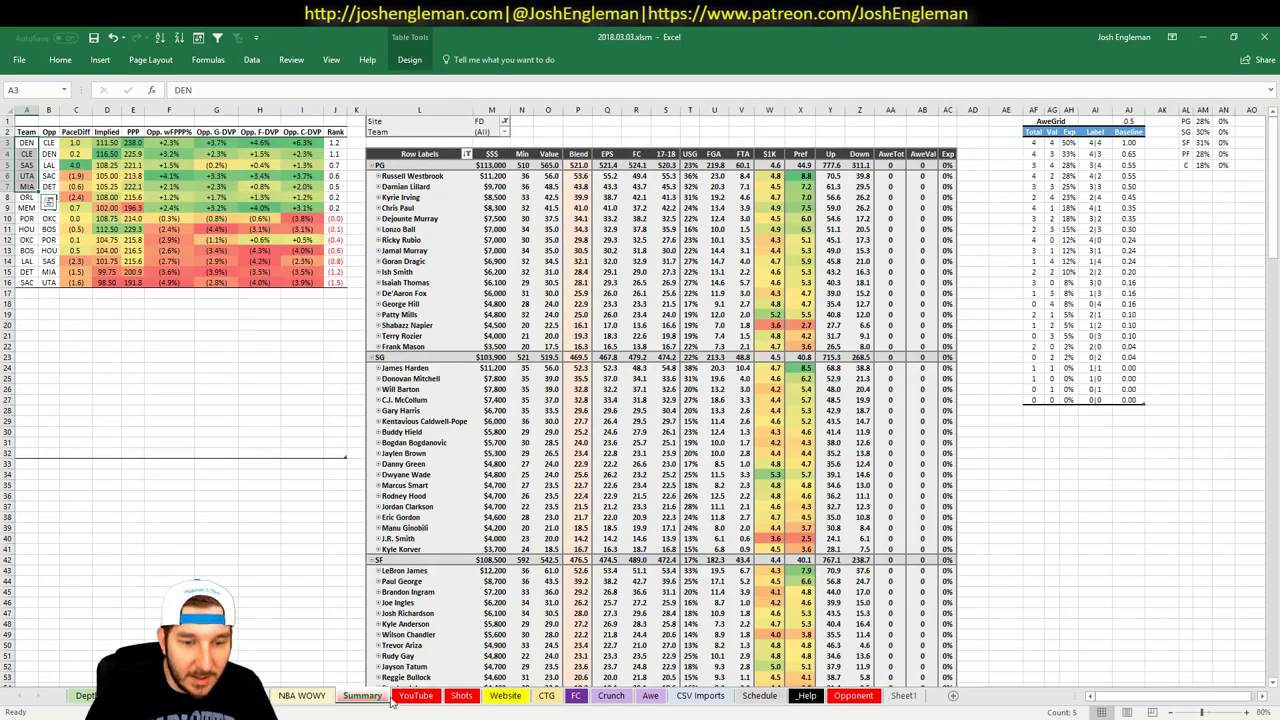
{"action": "left_click", "coordinate": [372, 698]}
{"action": "left_click", "coordinate": [418, 696]}
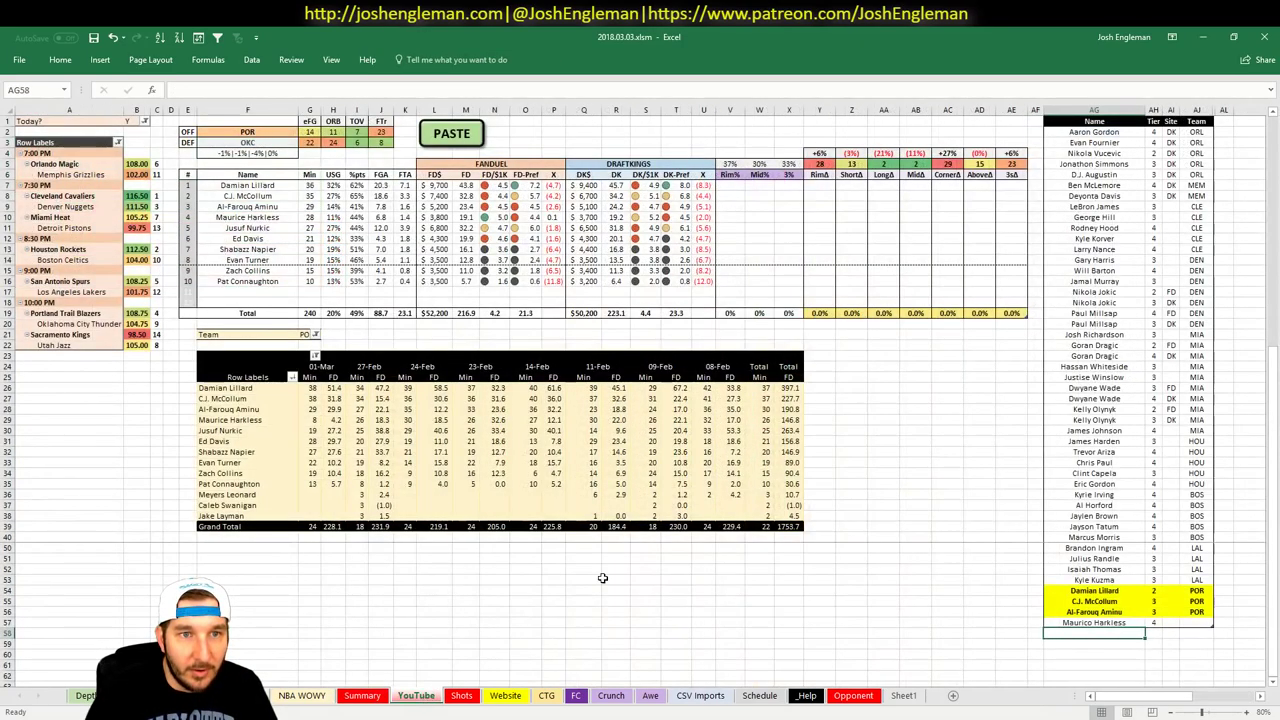
Correct the Harkless entry in the tier table to Maurice Harkless, then add Jusuf Nurkic below it with tier 4
{"action": "left_click", "coordinate": [1102, 623]}
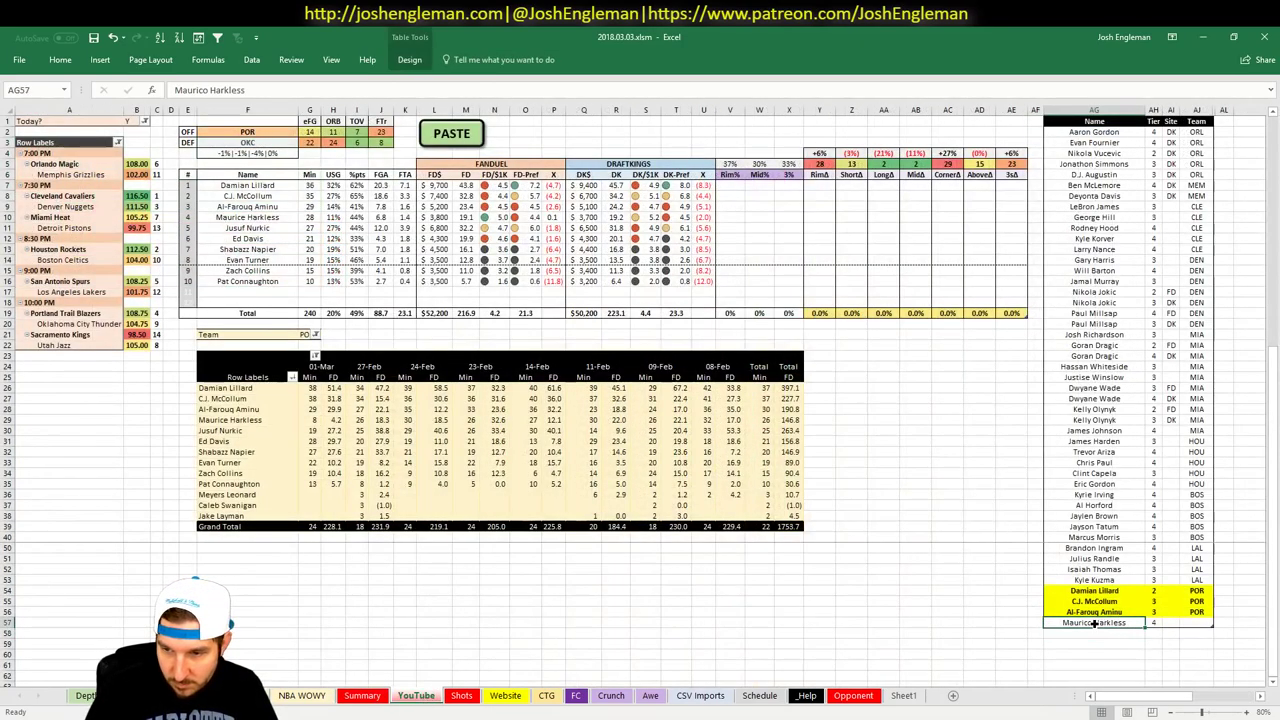
{"action": "key", "text": "F2"}
{"action": "key", "text": "BackSpace"}
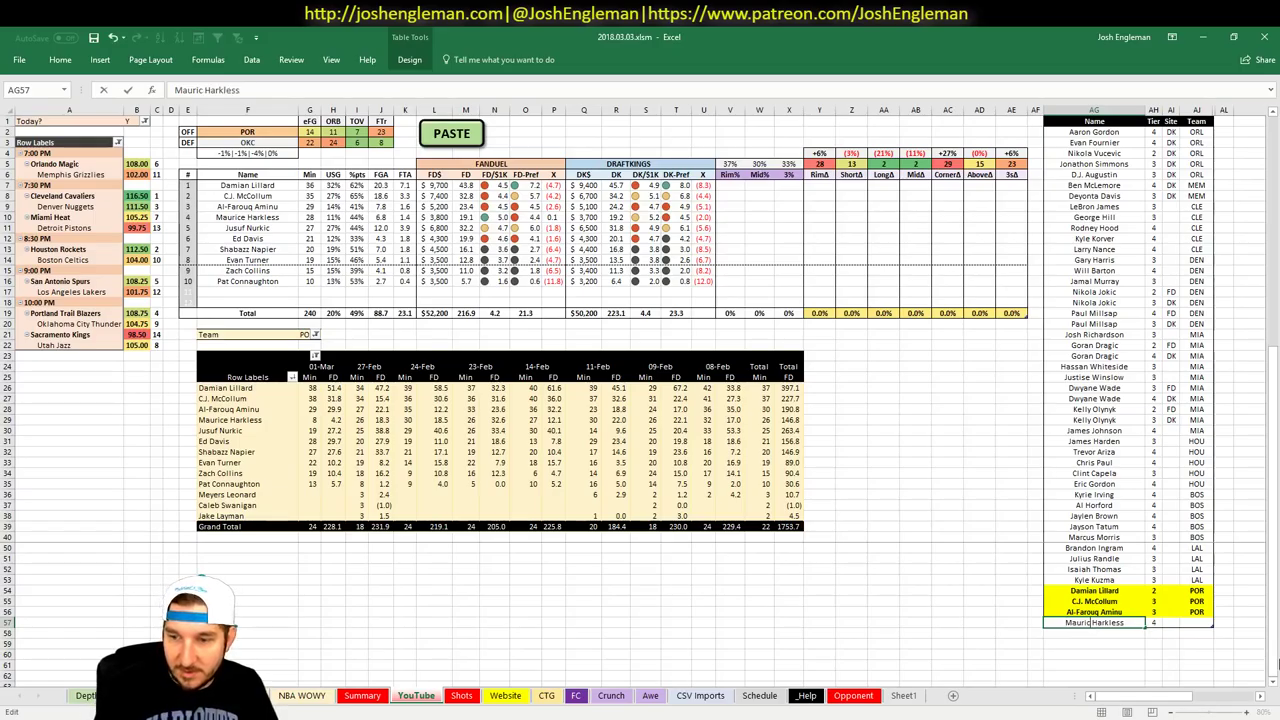
{"action": "type", "text": "e"}
{"action": "key", "text": "Return"}
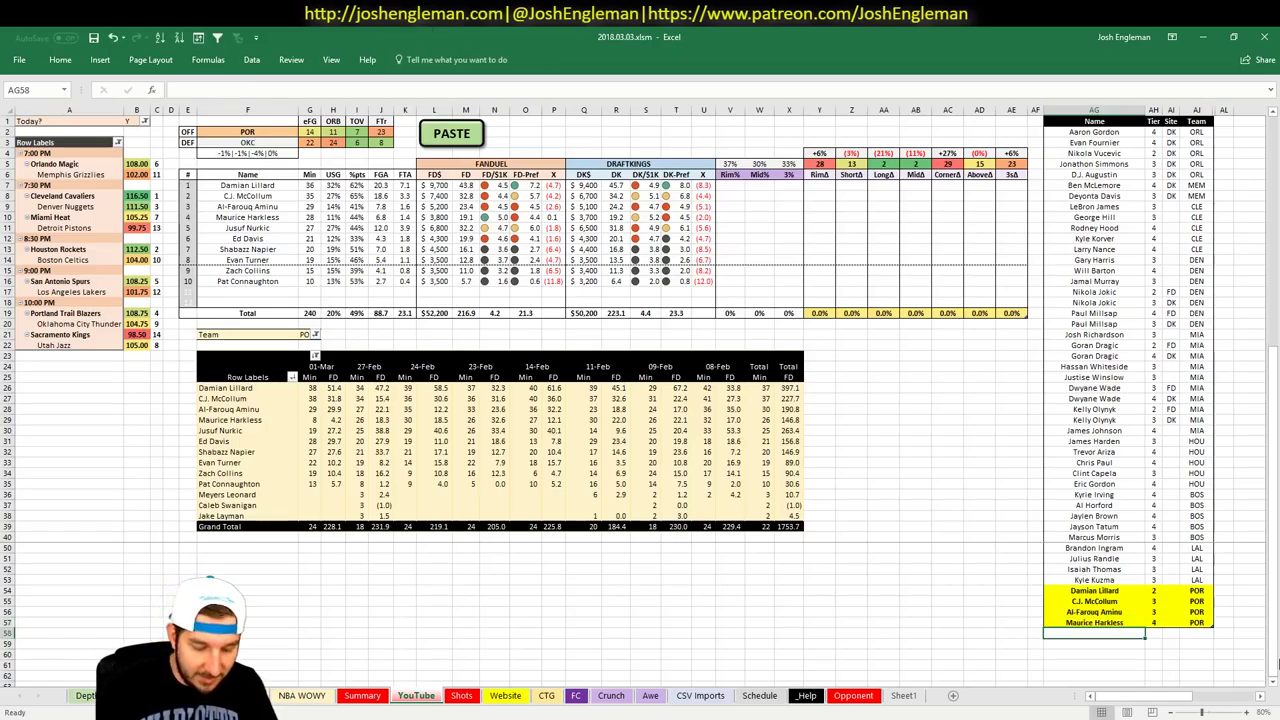
{"action": "type", "text": "Jusuf Nurkic"}
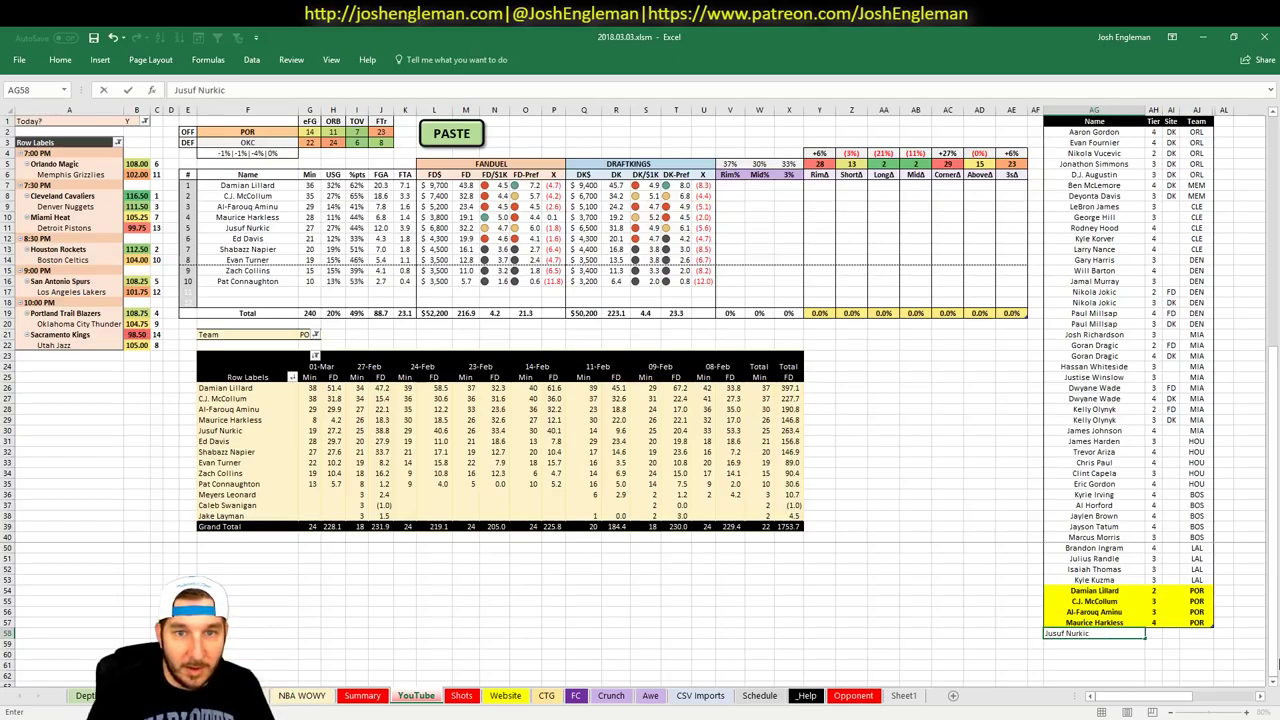
{"action": "key", "text": "Return"}
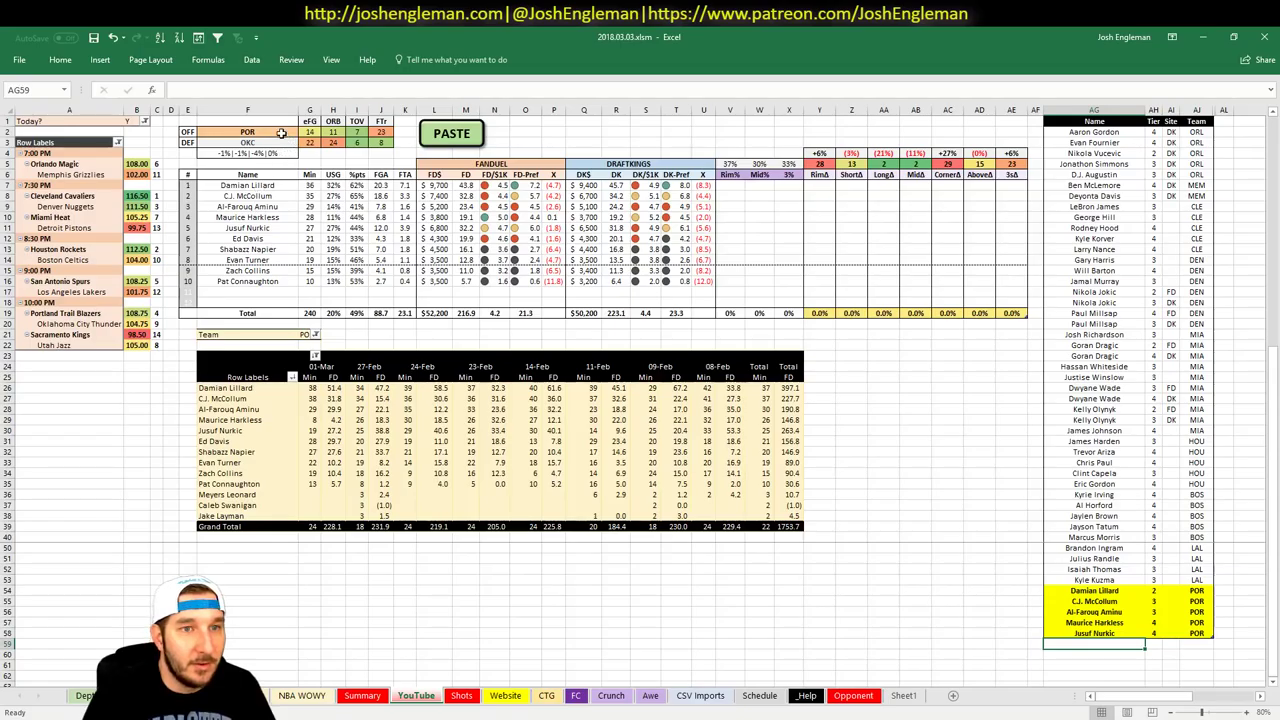
Set both the offensive team of the matchup table and the team filter of the recent game log to OKC
{"action": "left_click", "coordinate": [280, 132]}
{"action": "type", "text": "OKC"}
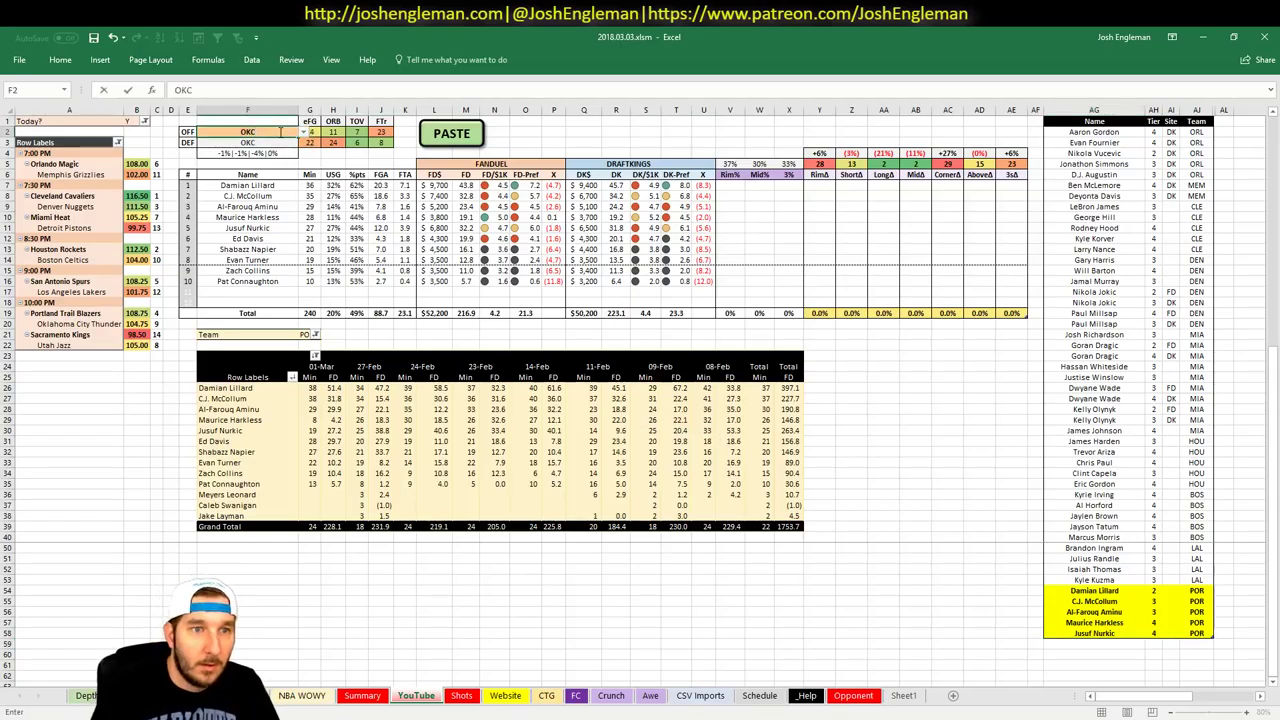
{"action": "key", "text": "Return"}
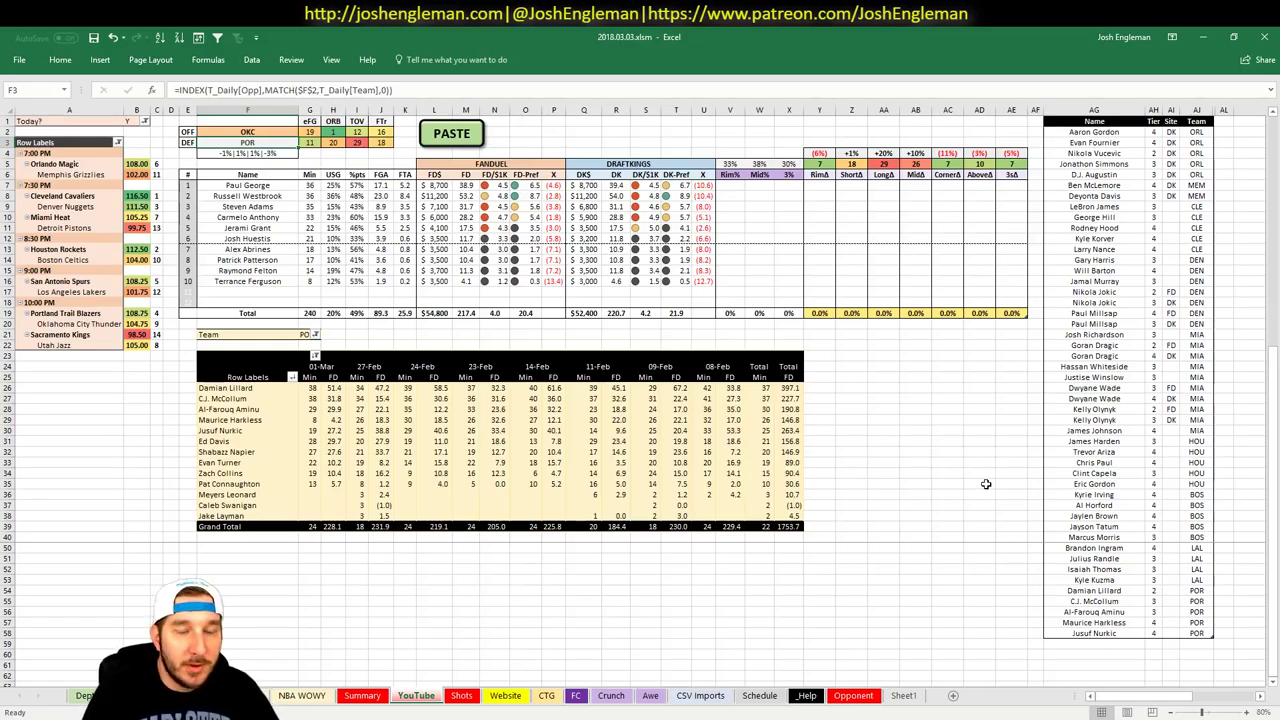
{"action": "left_click", "coordinate": [302, 334]}
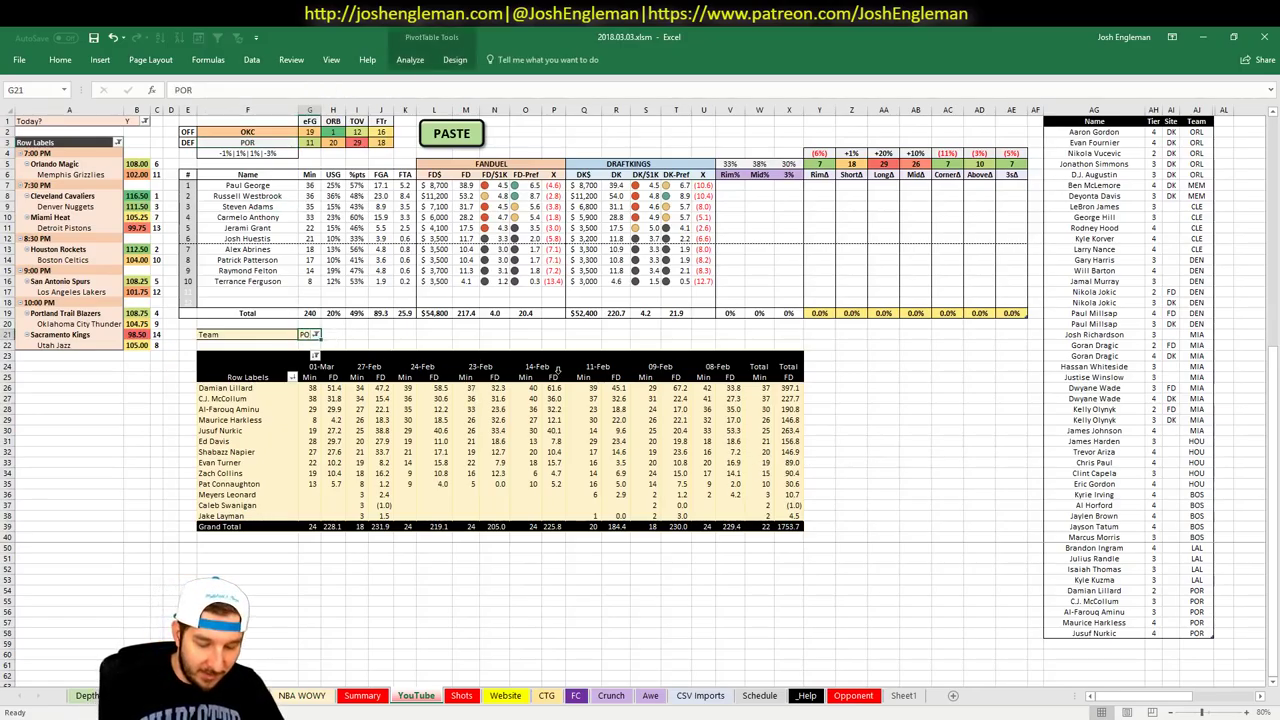
{"action": "type", "text": "OKC"}
{"action": "key", "text": "Return"}
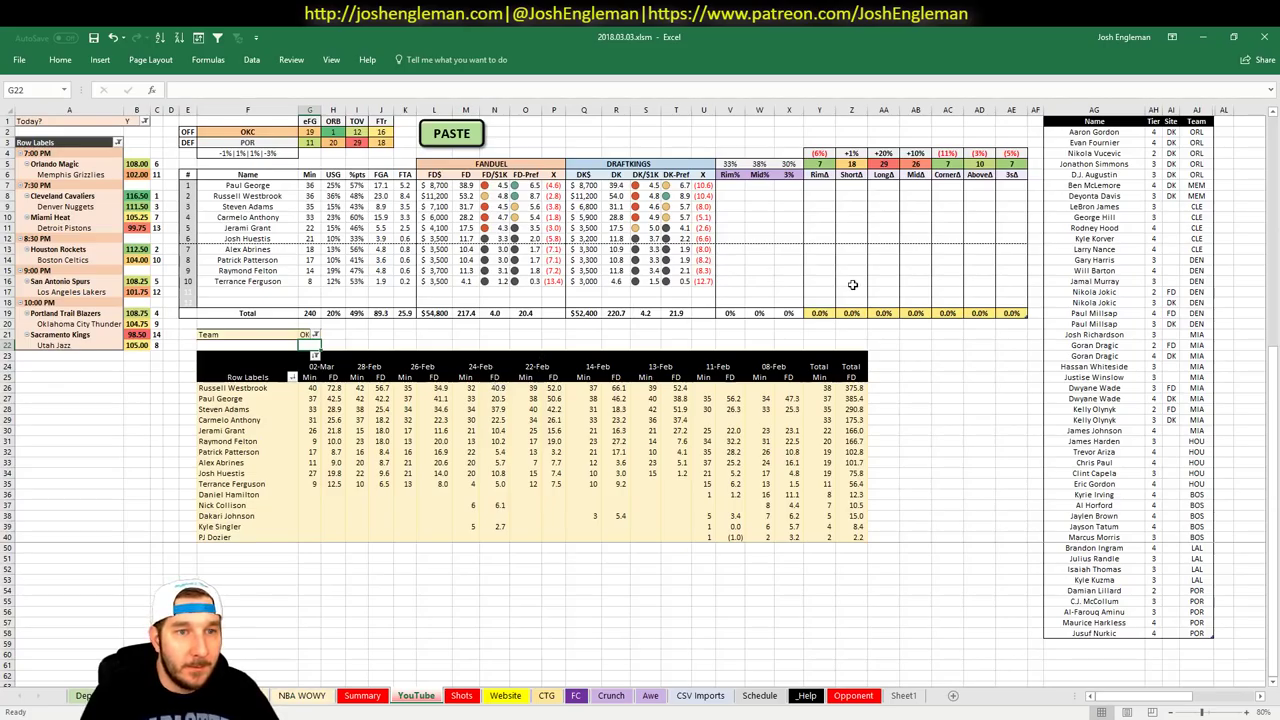
Add Paul George to the first empty row of the tier table
{"action": "left_click", "coordinate": [1126, 643]}
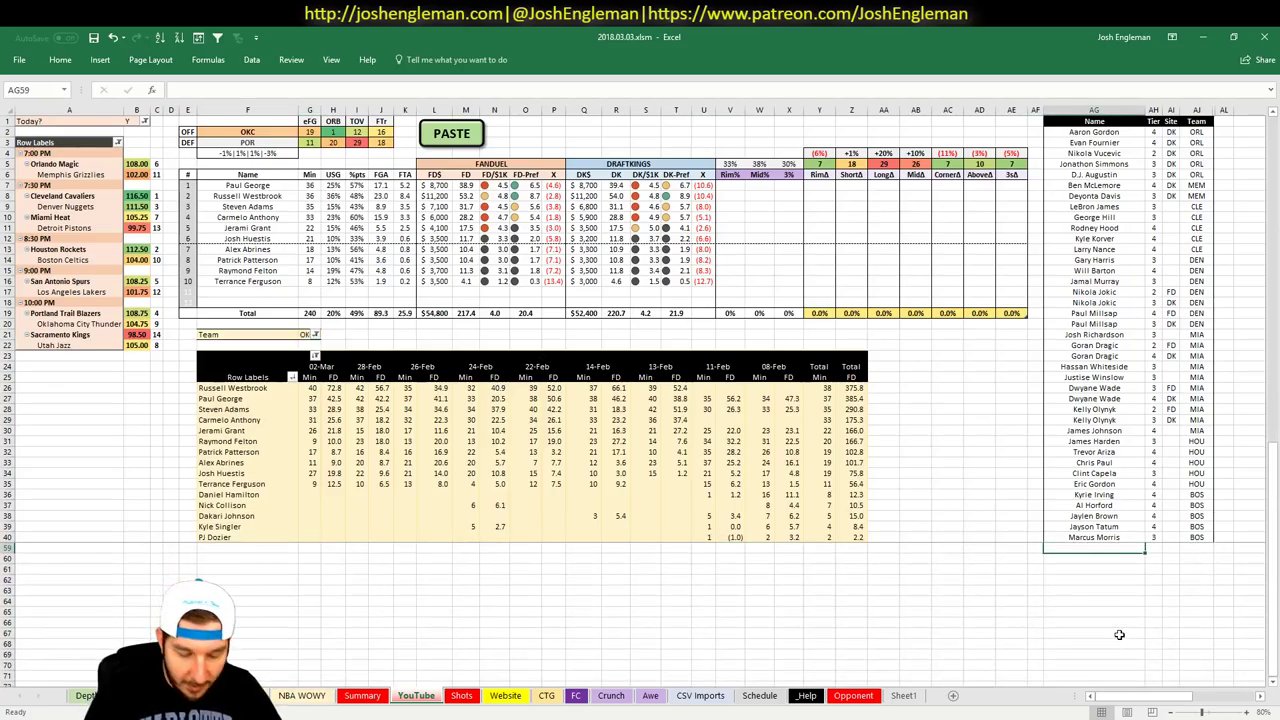
{"action": "type", "text": "Paul George"}
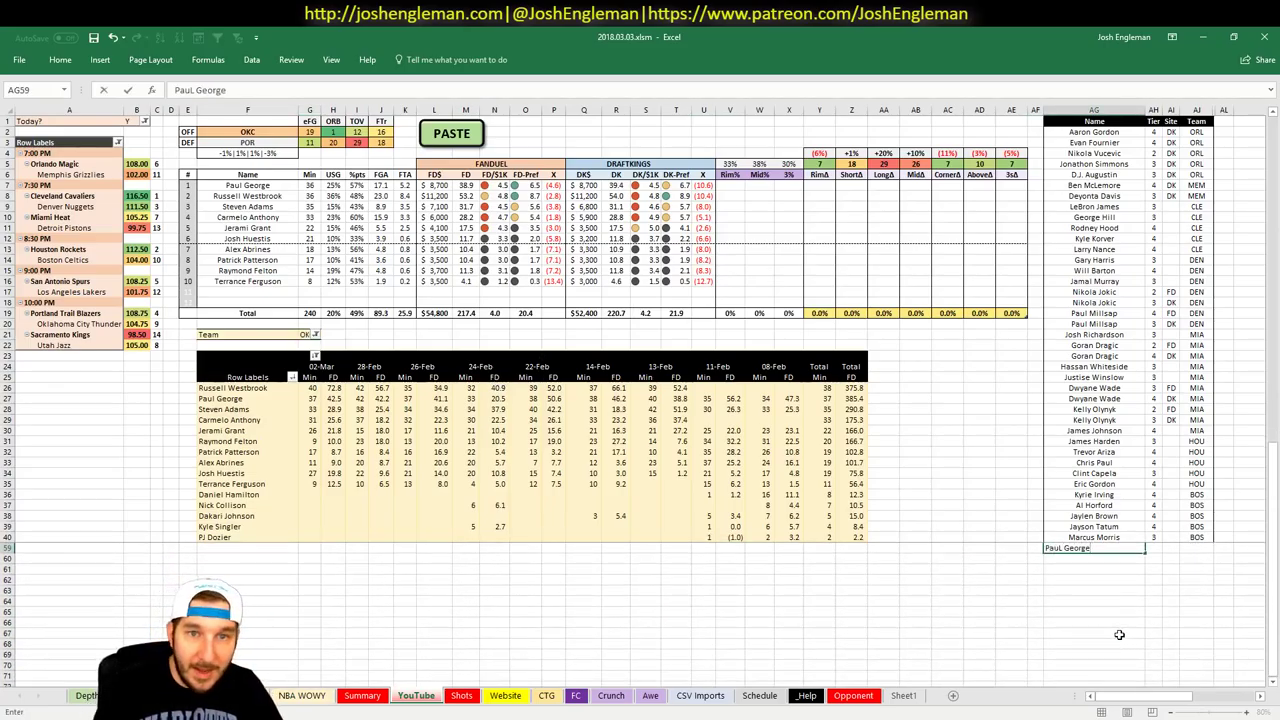
{"action": "key", "text": "Tab"}
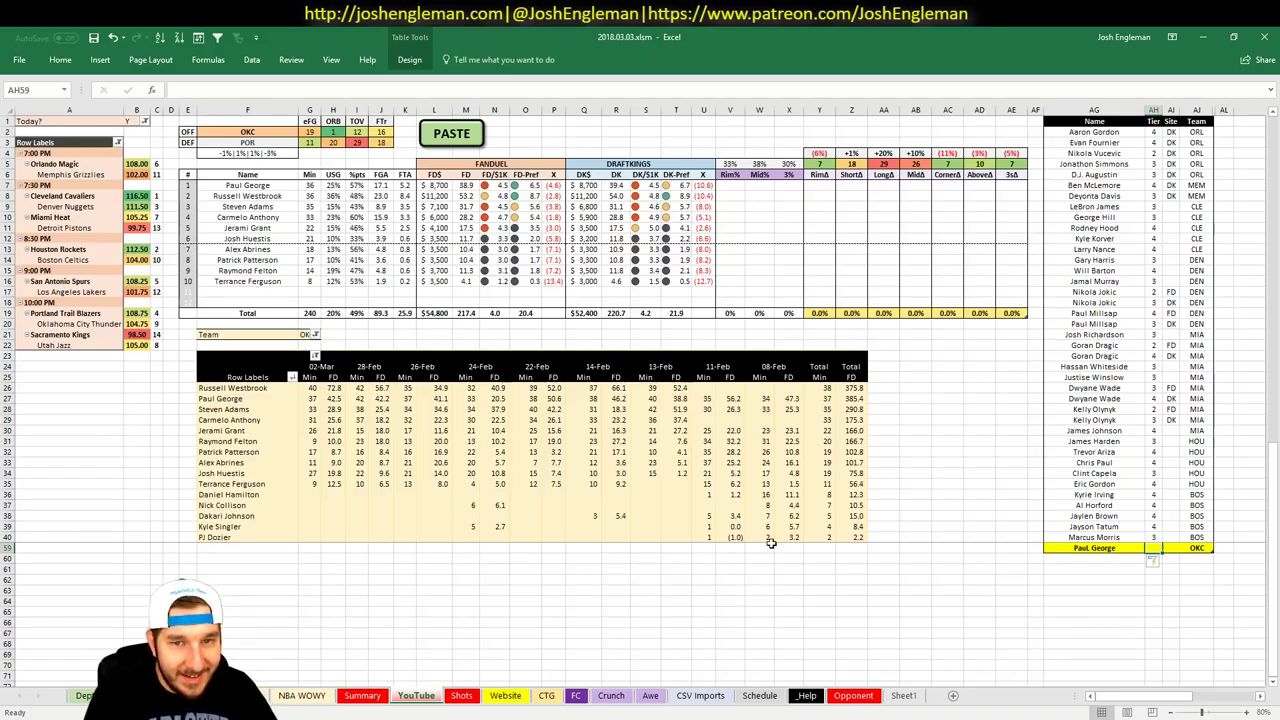
Examine Paul George's figures in the matchup rankings, look through the neighbouring sheets, and return to the tier table
{"action": "left_click", "coordinate": [272, 580]}
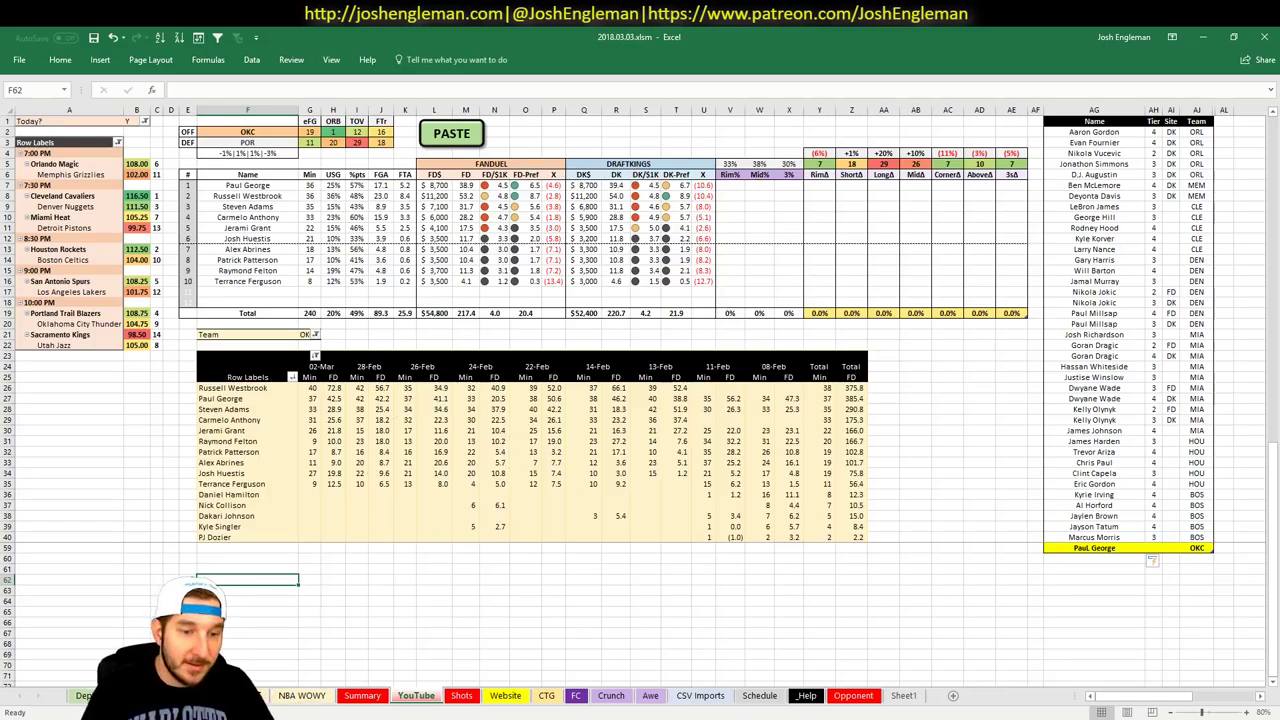
{"action": "left_click", "coordinate": [200, 695]}
{"action": "scroll", "coordinate": [486, 409], "scroll_direction": "up", "scroll_amount": 8}
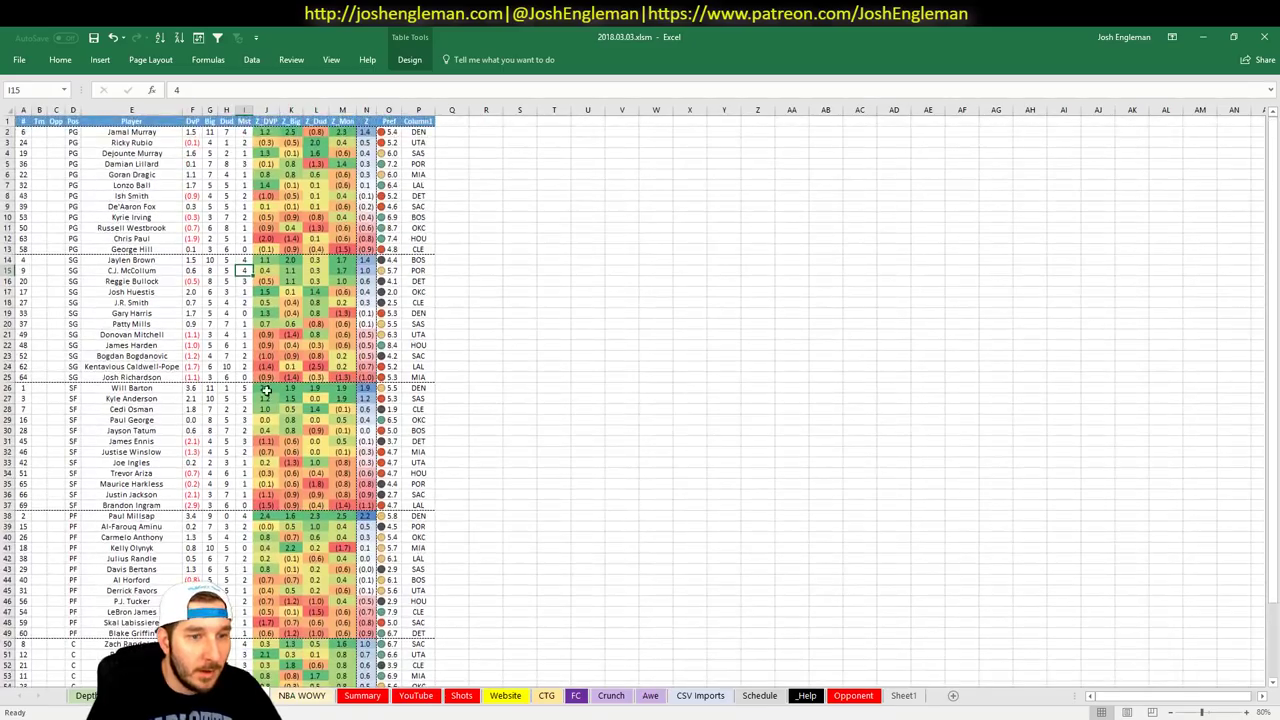
{"action": "left_click_drag", "start_coordinate": [148, 420], "coordinate": [147, 396]}
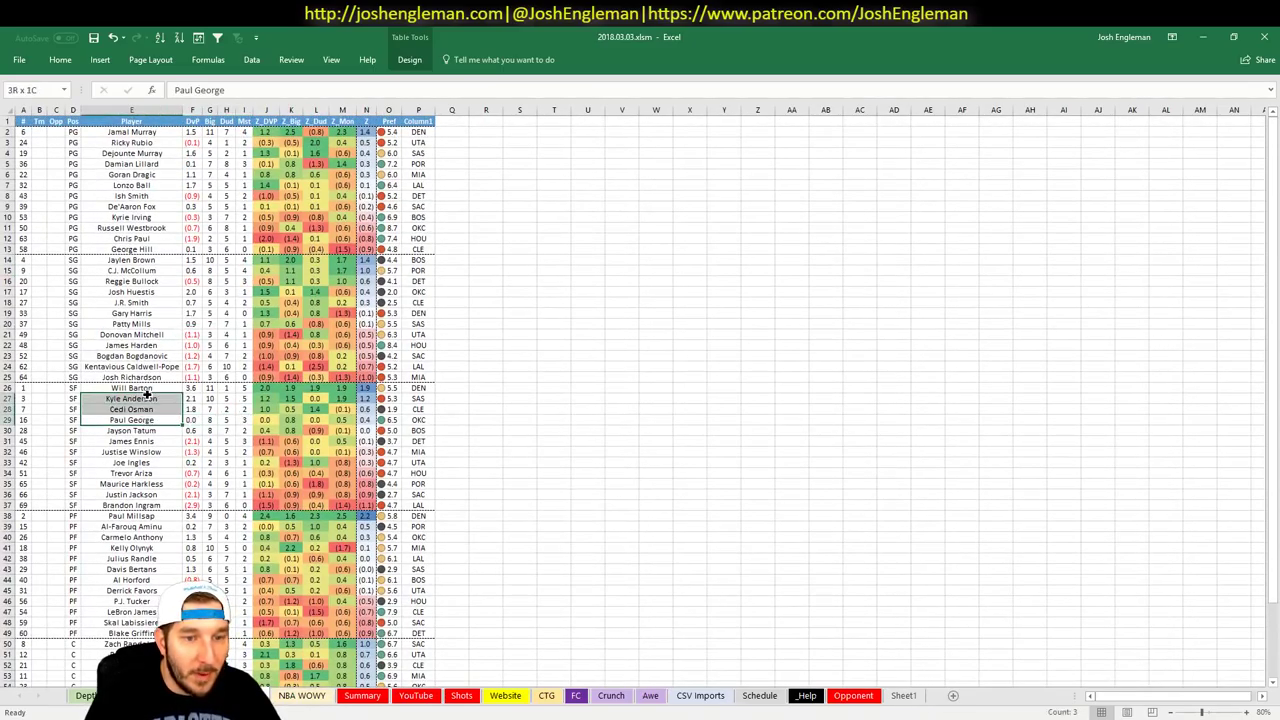
{"action": "left_click", "coordinate": [242, 419]}
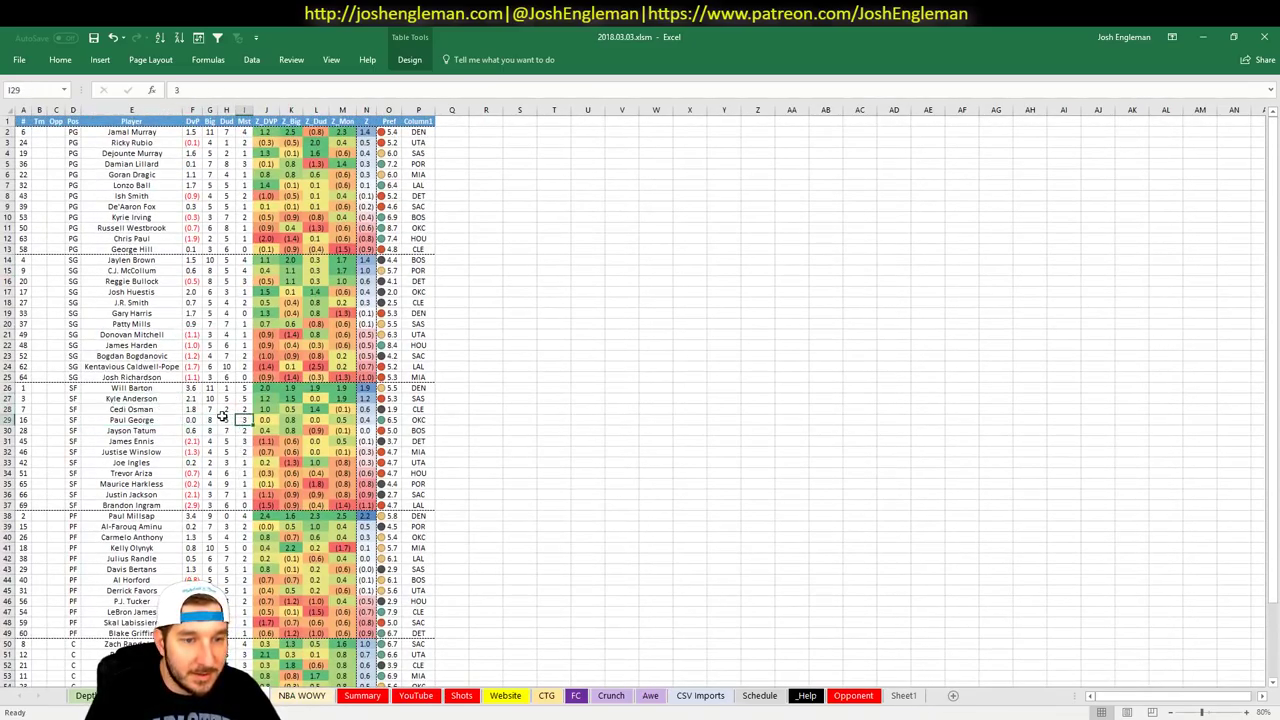
{"action": "left_click", "coordinate": [209, 419]}
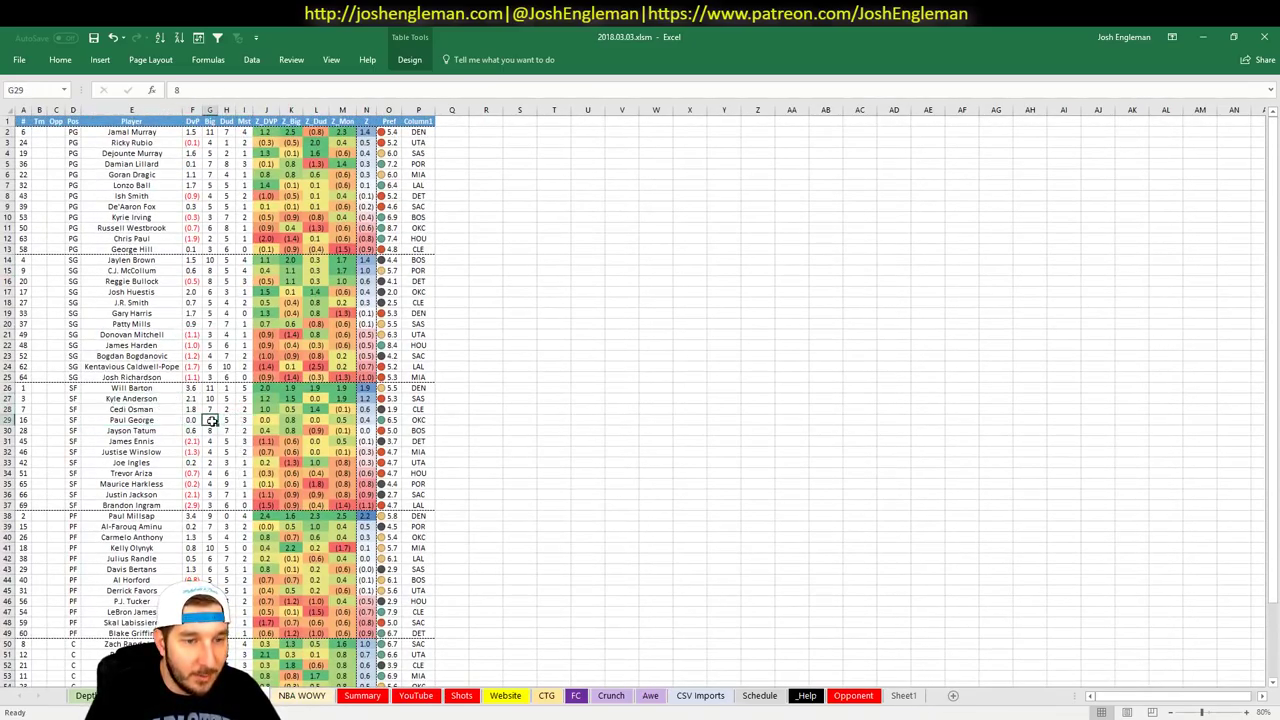
{"action": "left_click", "coordinate": [302, 695]}
{"action": "left_click", "coordinate": [265, 695]}
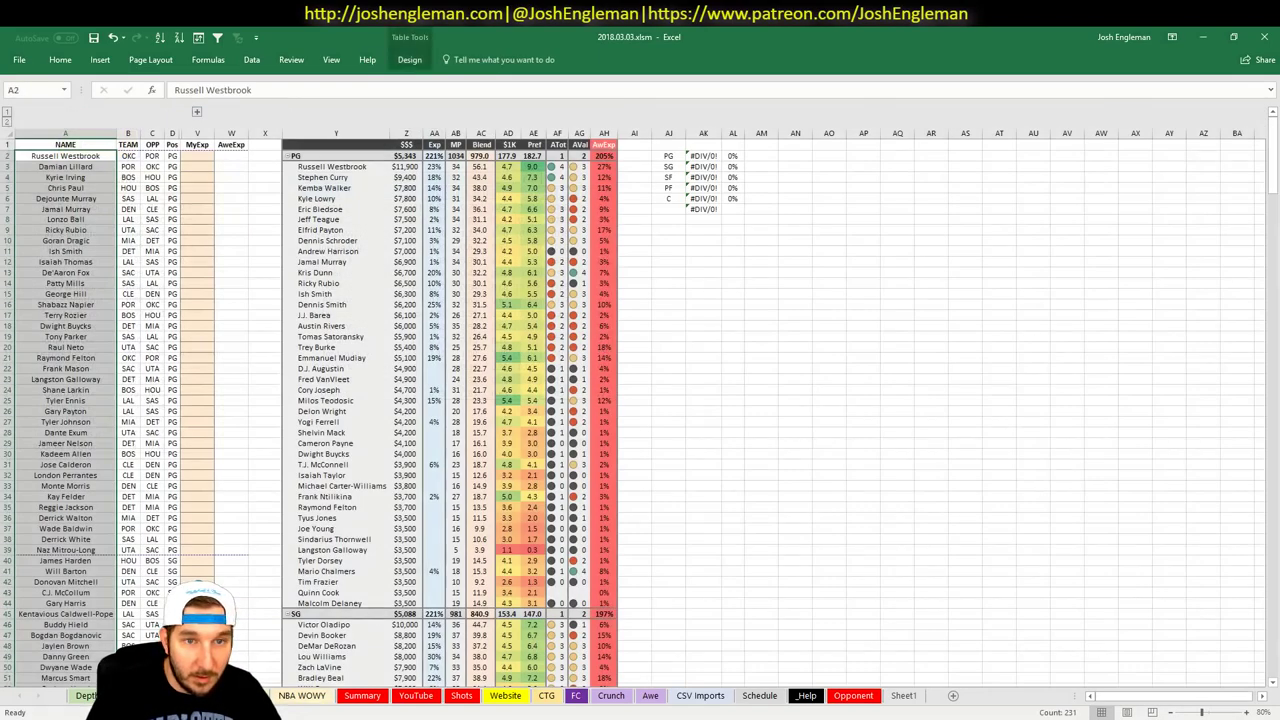
{"action": "left_click", "coordinate": [362, 695]}
{"action": "left_click", "coordinate": [425, 697]}
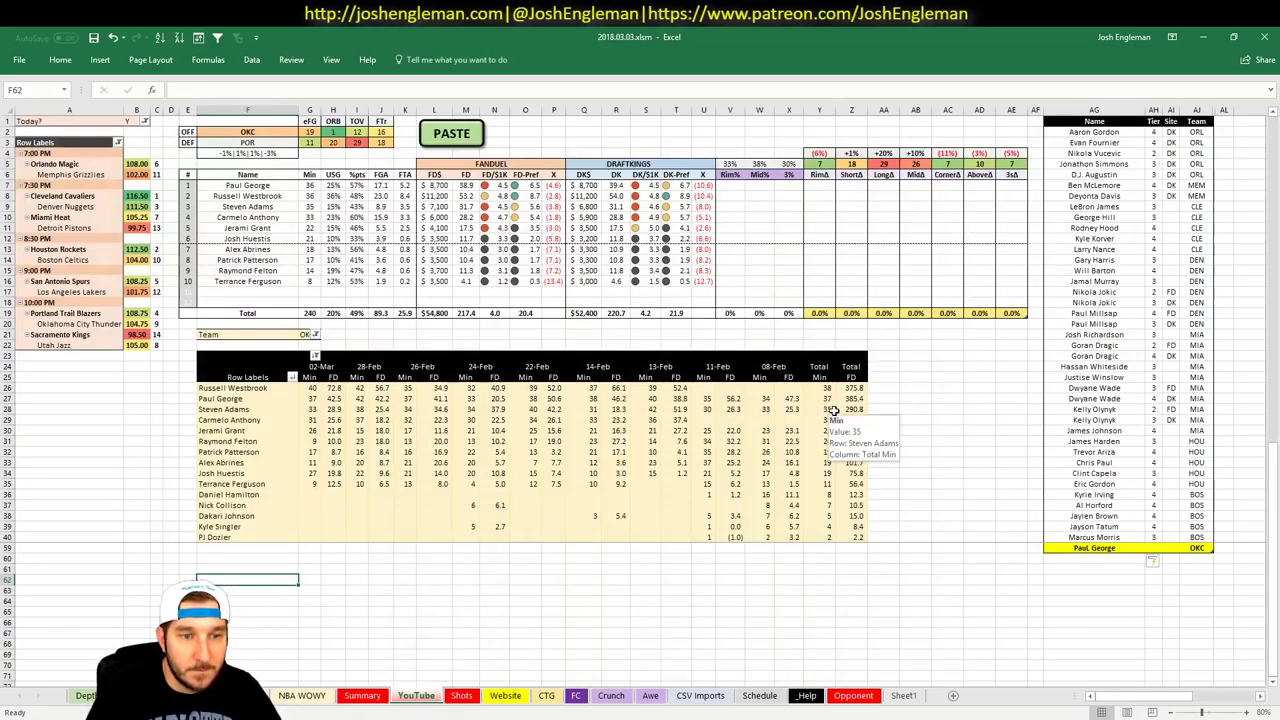
Set Paul George's tier to 3 and correct the capitalisation of his name in the tier table
{"action": "left_click", "coordinate": [1155, 548]}
{"action": "type", "text": "3"}
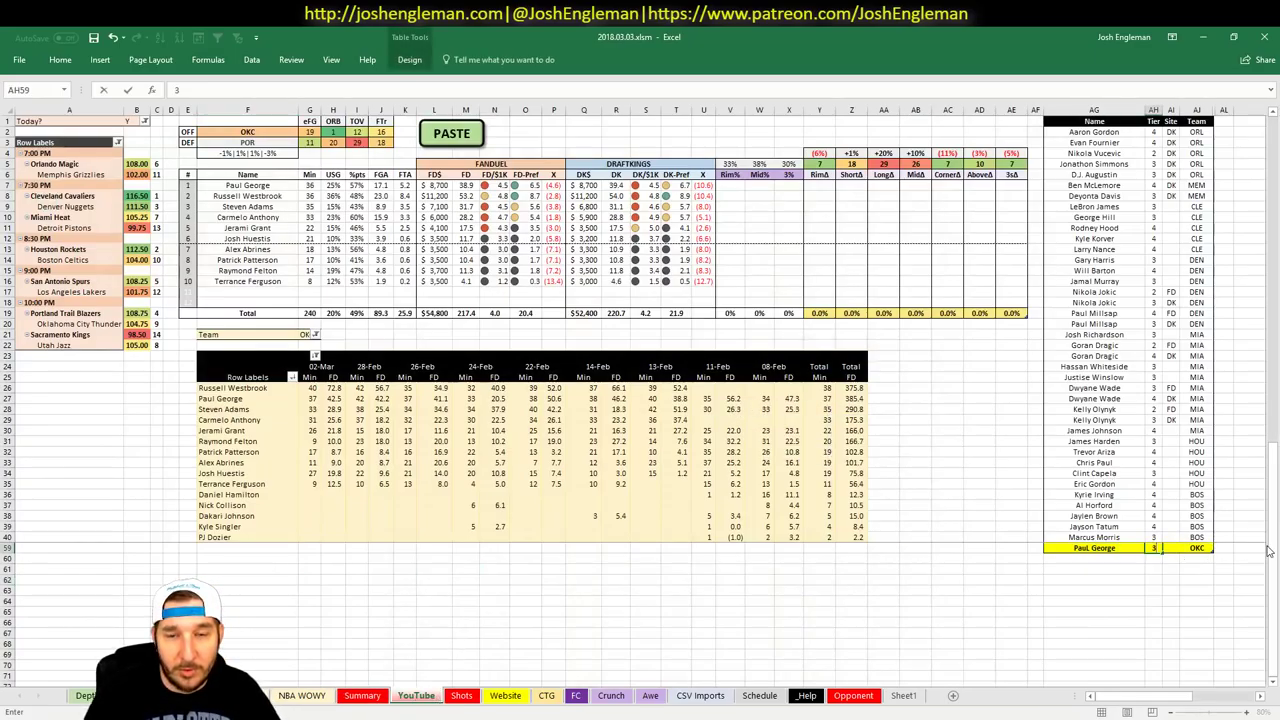
{"action": "key", "text": "Return"}
{"action": "key", "text": "Left"}
{"action": "key", "text": "Up"}
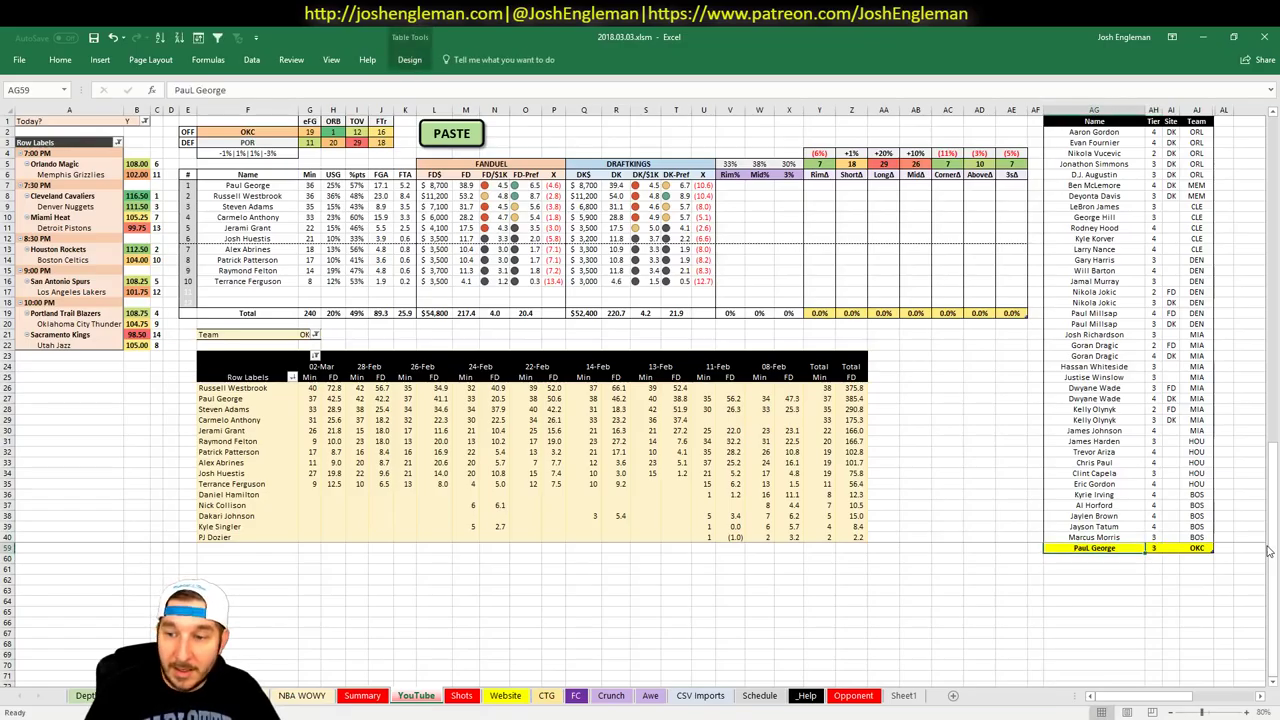
{"action": "key", "text": "F2"}
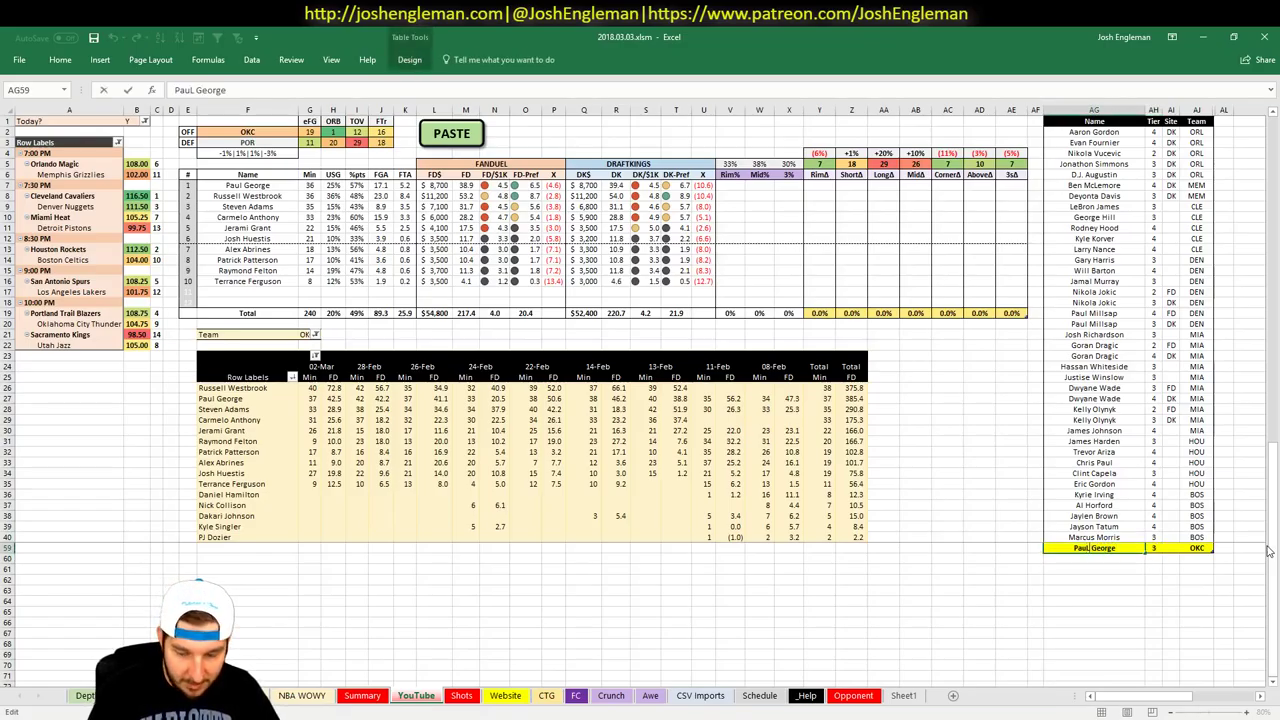
{"action": "key", "text": "Return"}
Add Russell Westbrook to the tier table below Paul George
{"action": "type", "text": "Ru"}
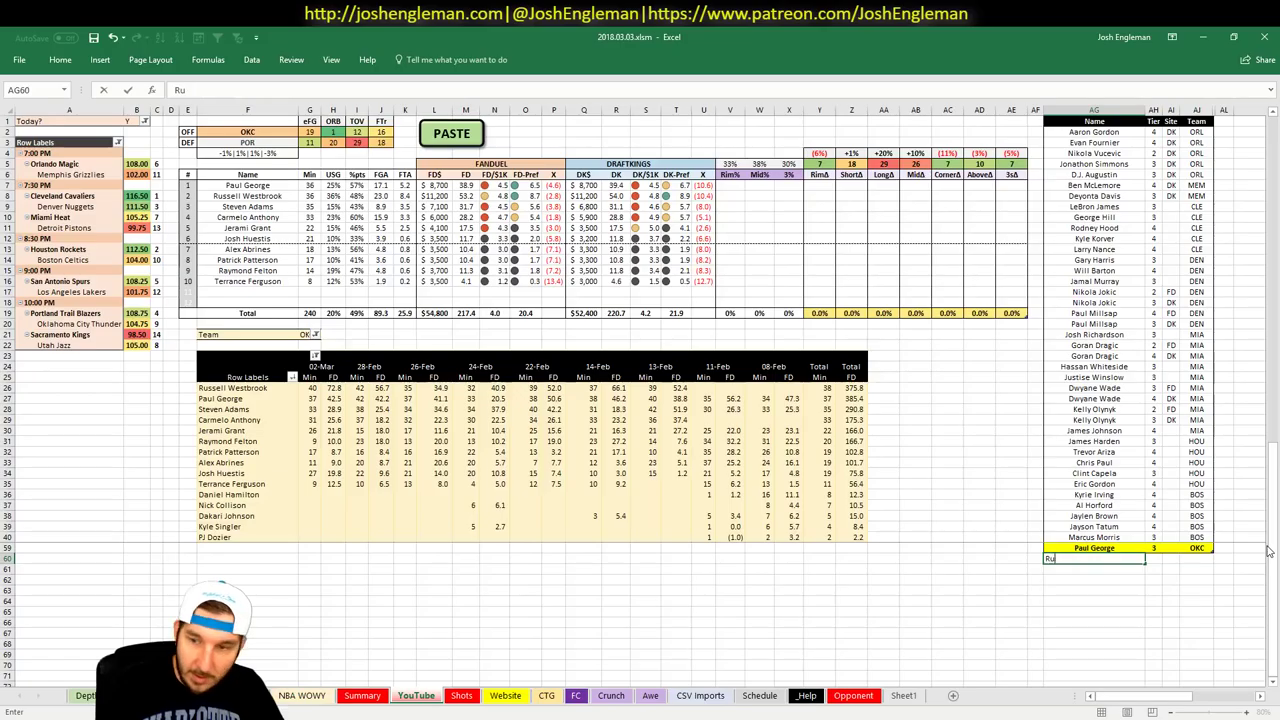
{"action": "type", "text": "ssell Westbrook"}
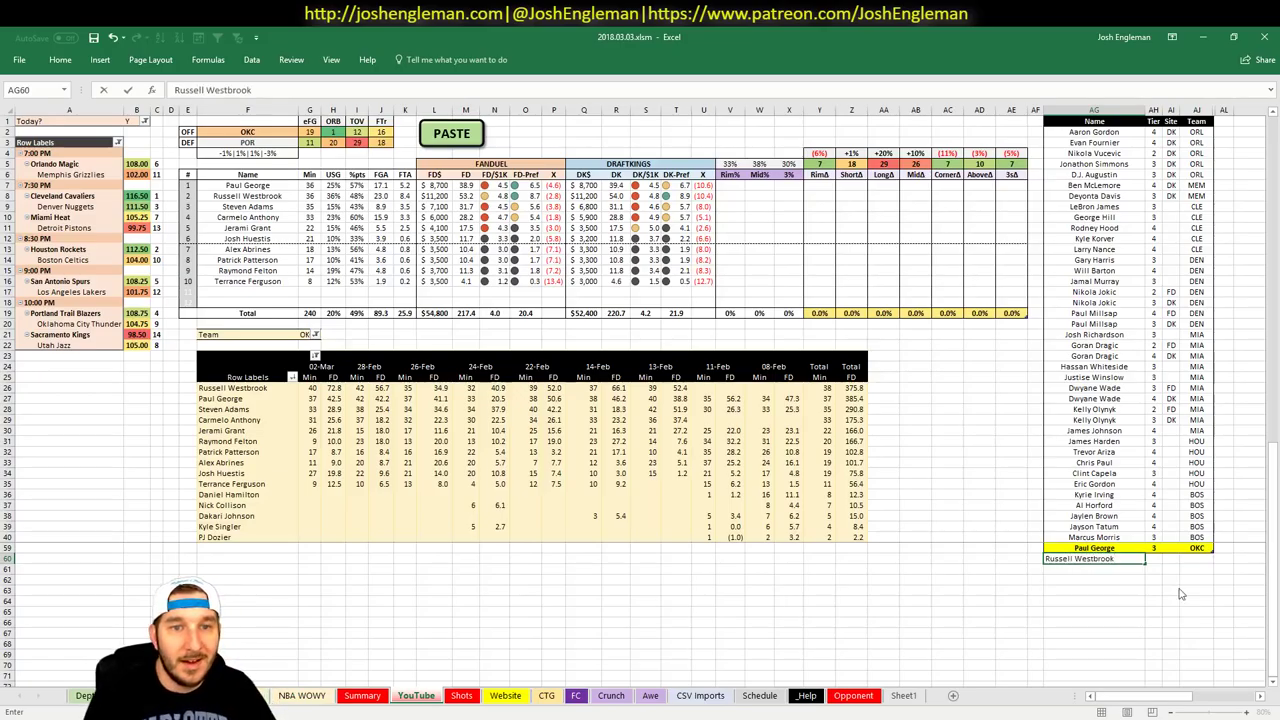
{"action": "key", "text": "Tab"}
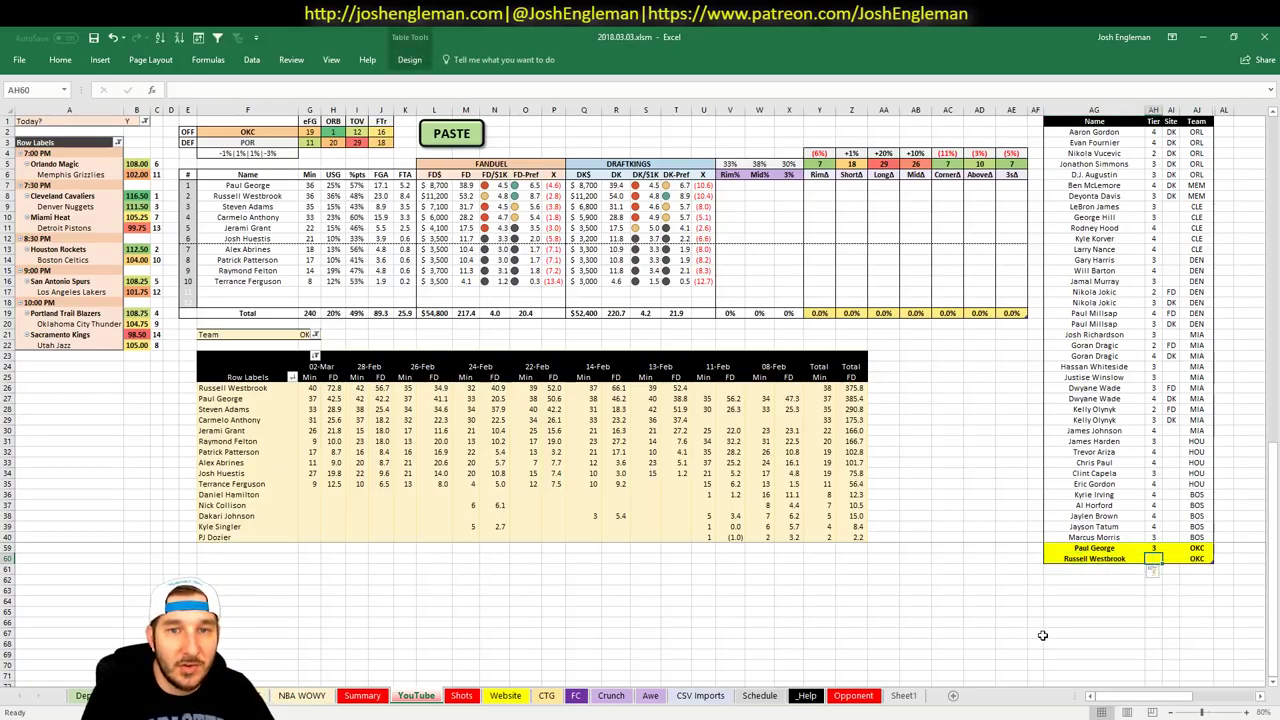
Check Russell Westbrook's row in the matchup rankings, then set his tier to 3 in the tier table
{"action": "left_click", "coordinate": [366, 696]}
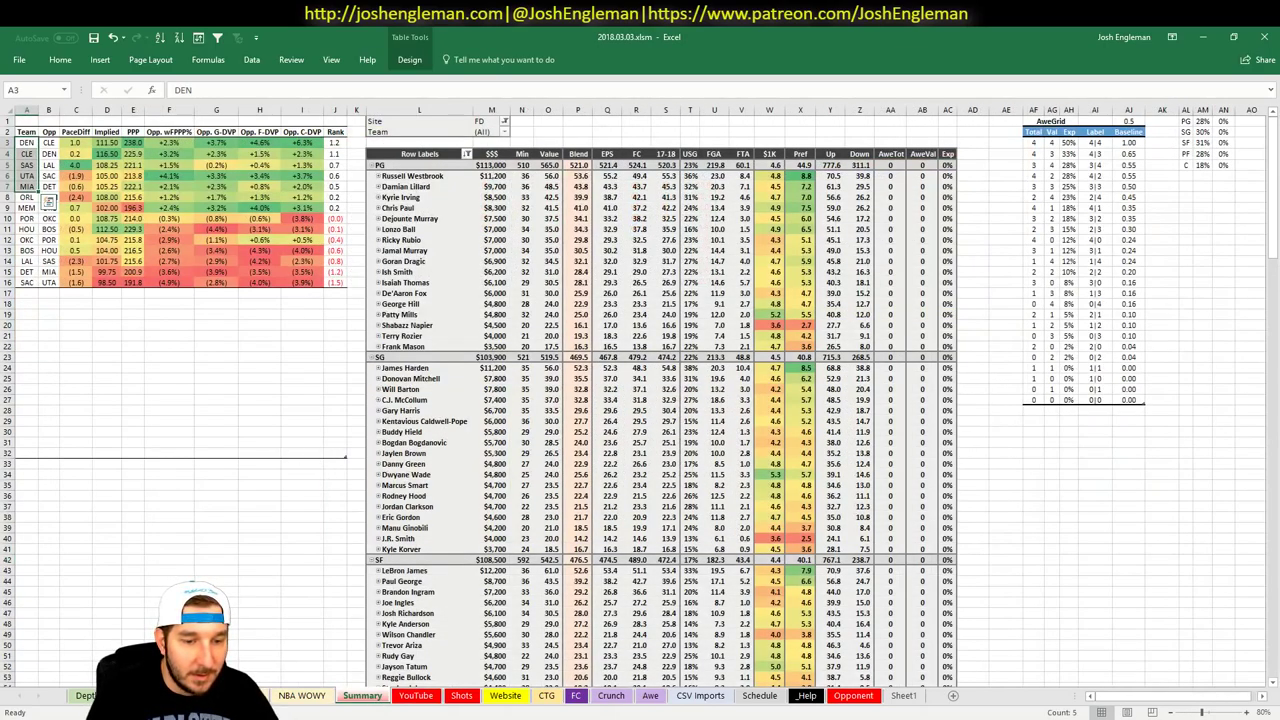
{"action": "key", "text": "ctrl+Page_Up"}
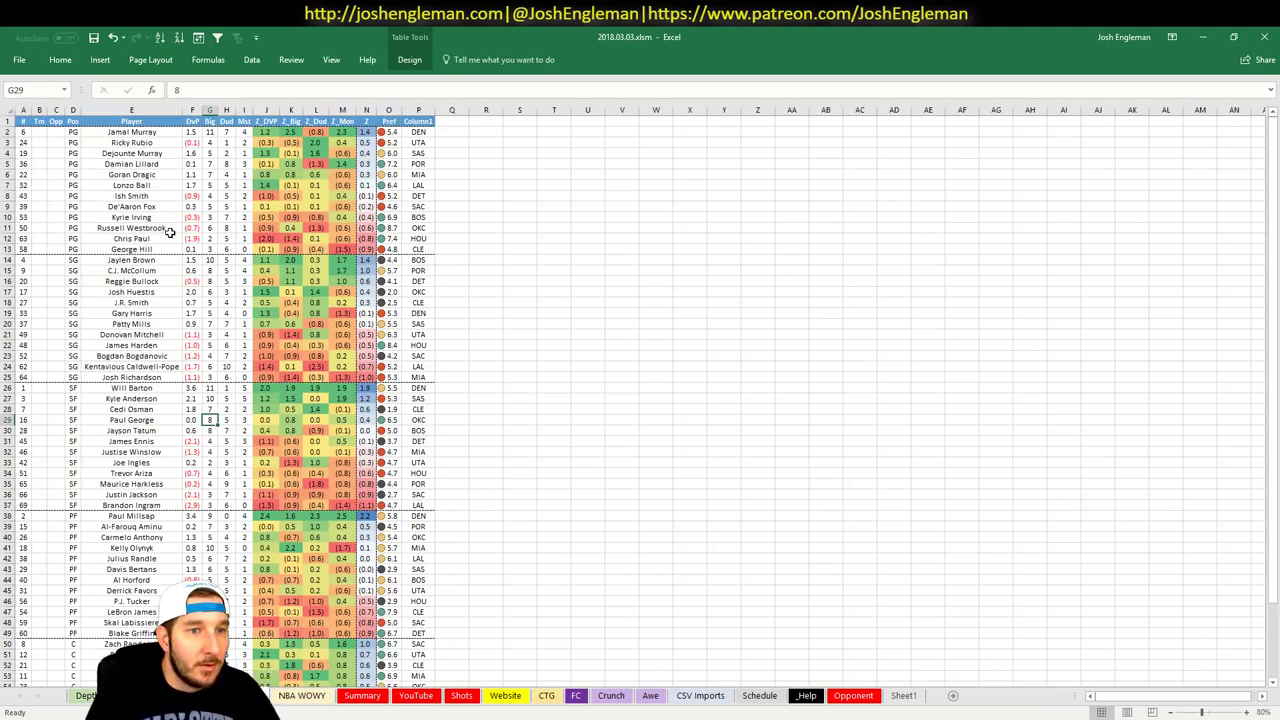
{"action": "left_click_drag", "start_coordinate": [170, 229], "coordinate": [428, 230]}
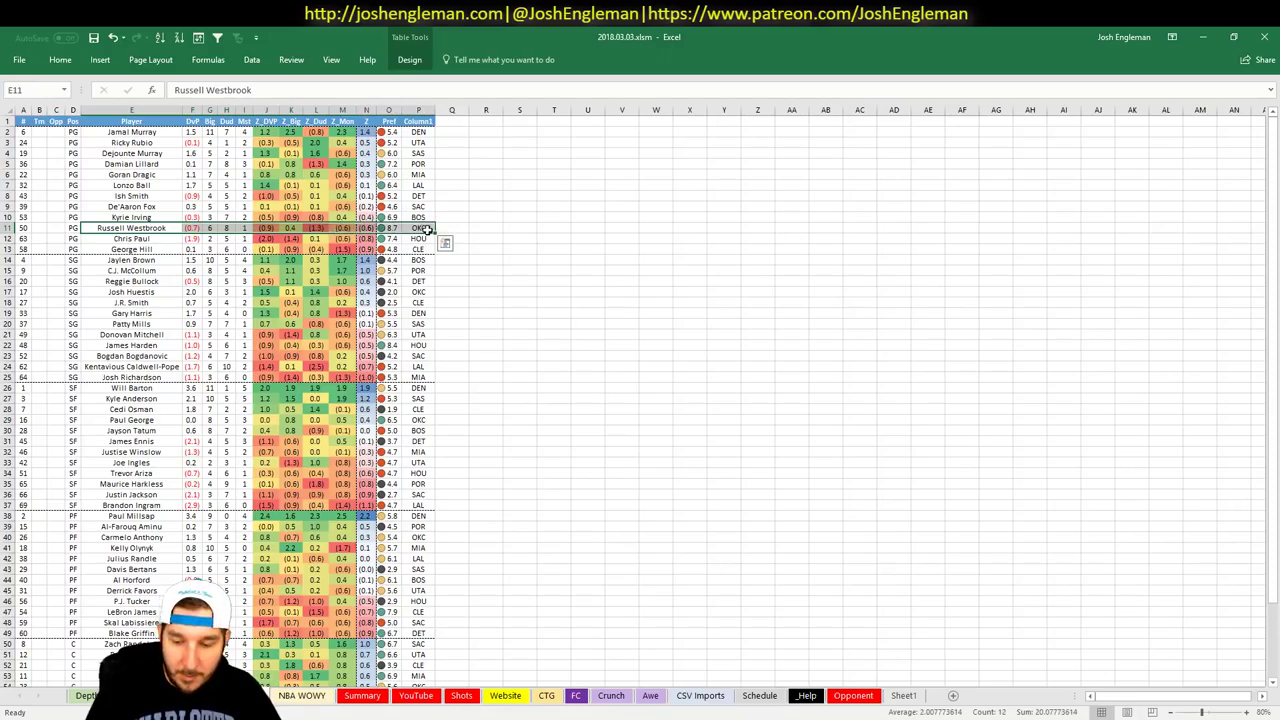
{"action": "left_click", "coordinate": [225, 228]}
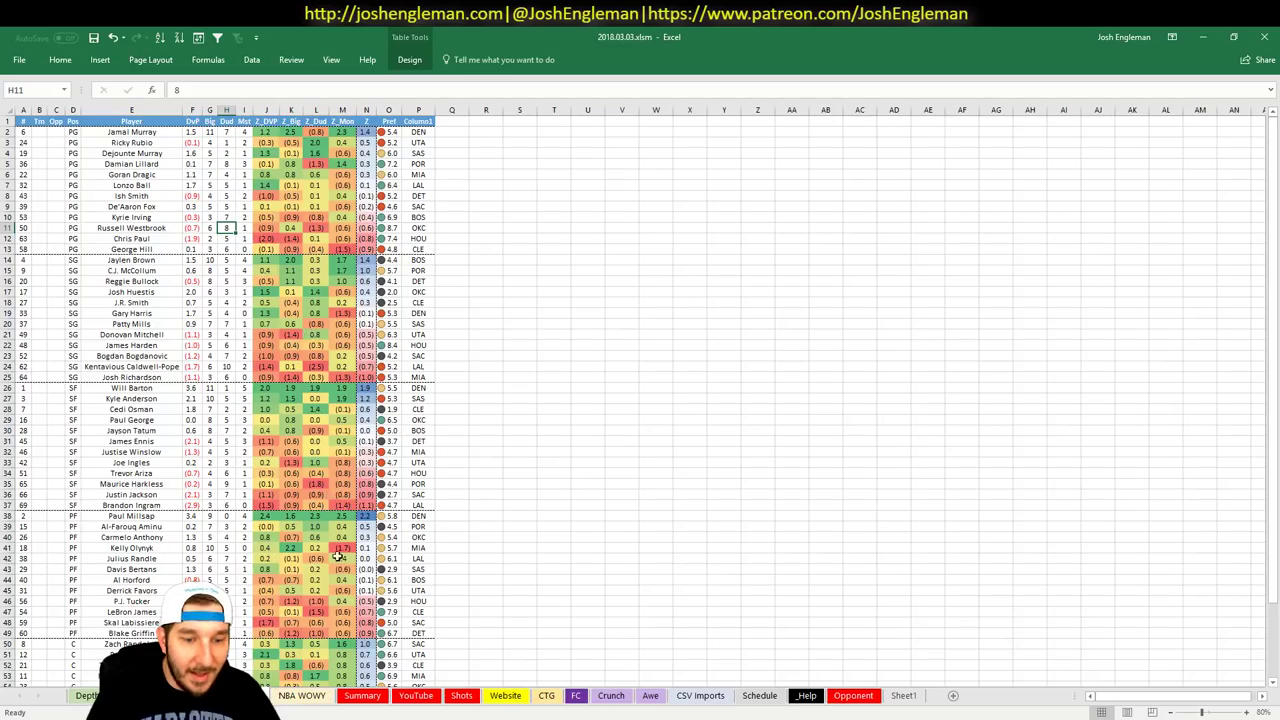
{"action": "left_click", "coordinate": [416, 695]}
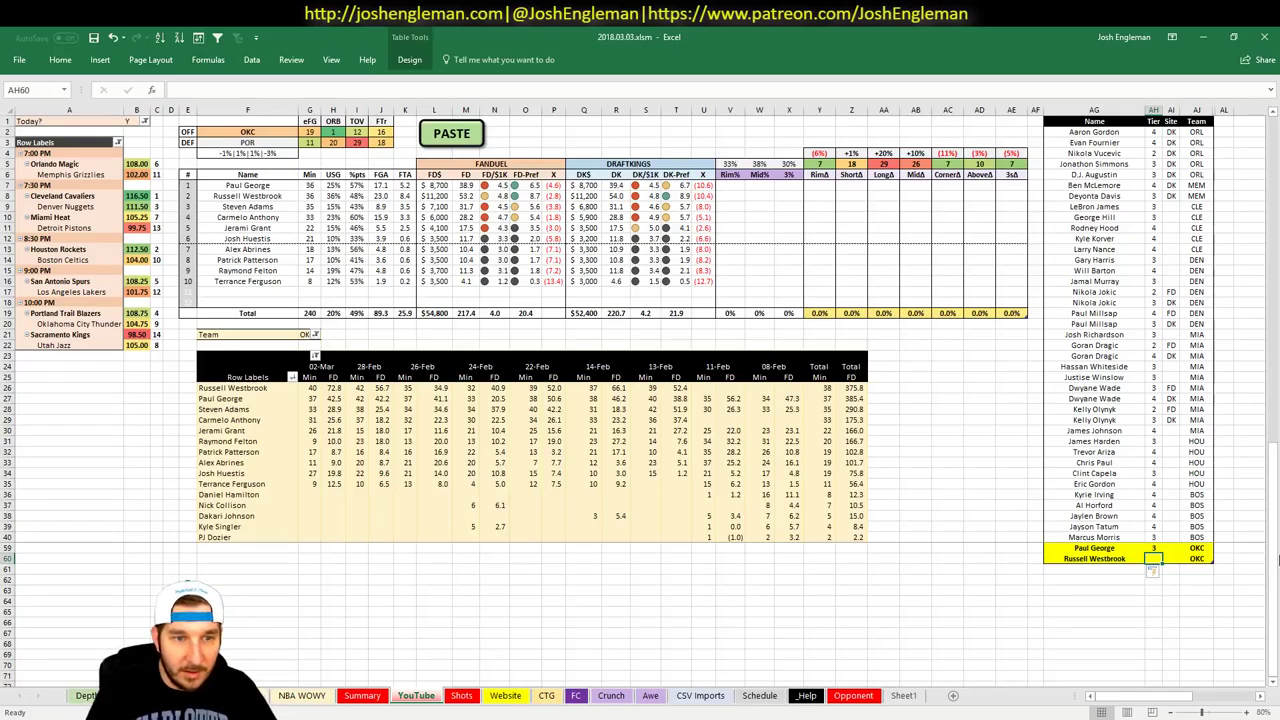
{"action": "type", "text": "3"}
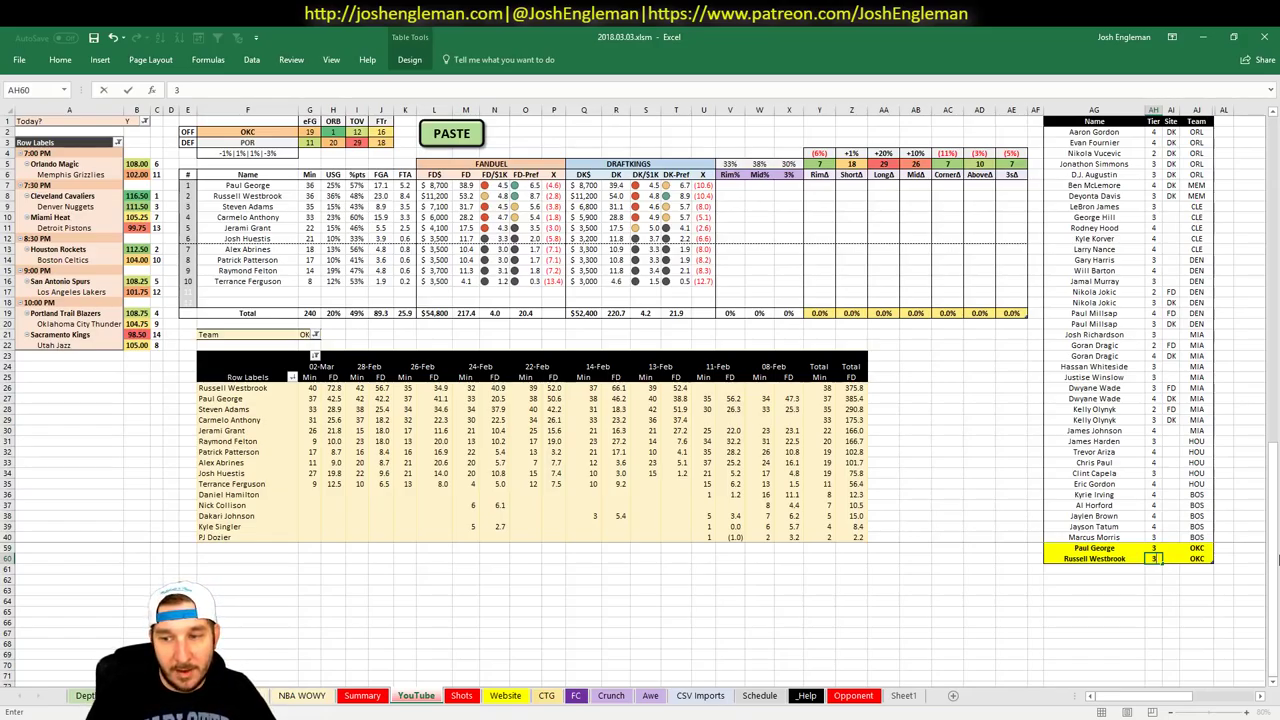
{"action": "key", "text": "Return"}
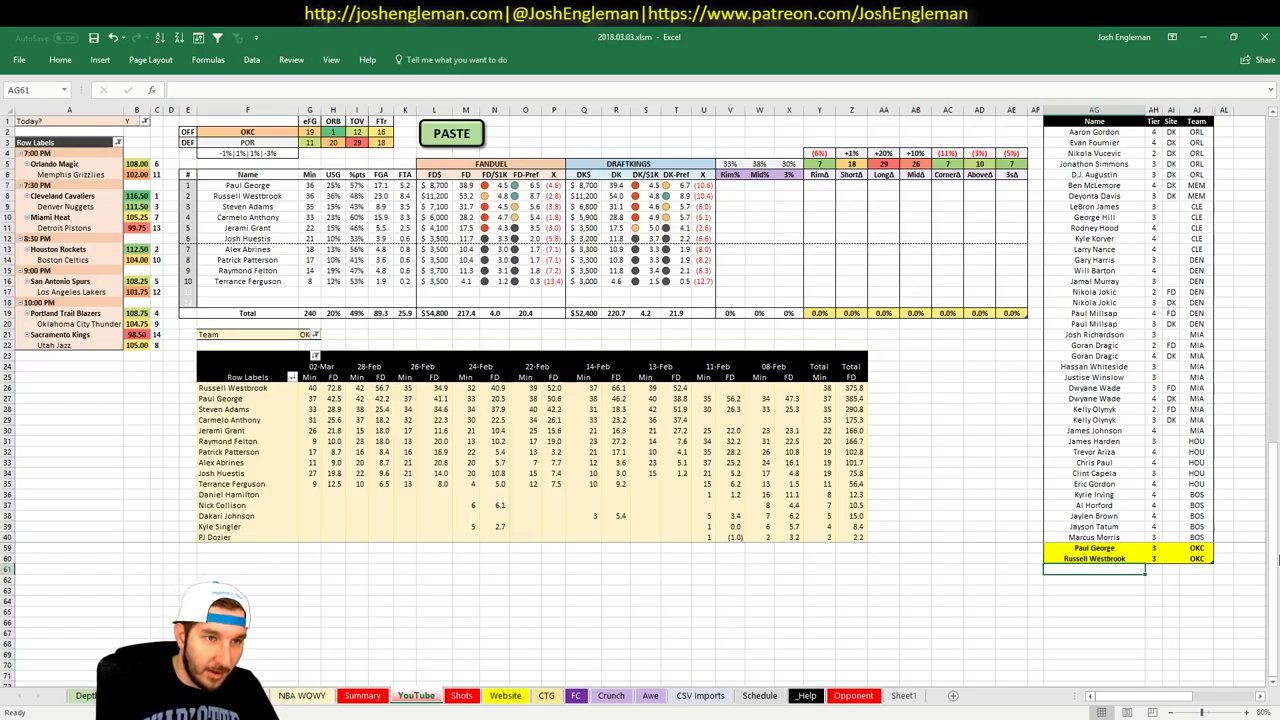
Add Steven Adams to the tier table below Russell Westbrook
{"action": "type", "text": "St"}
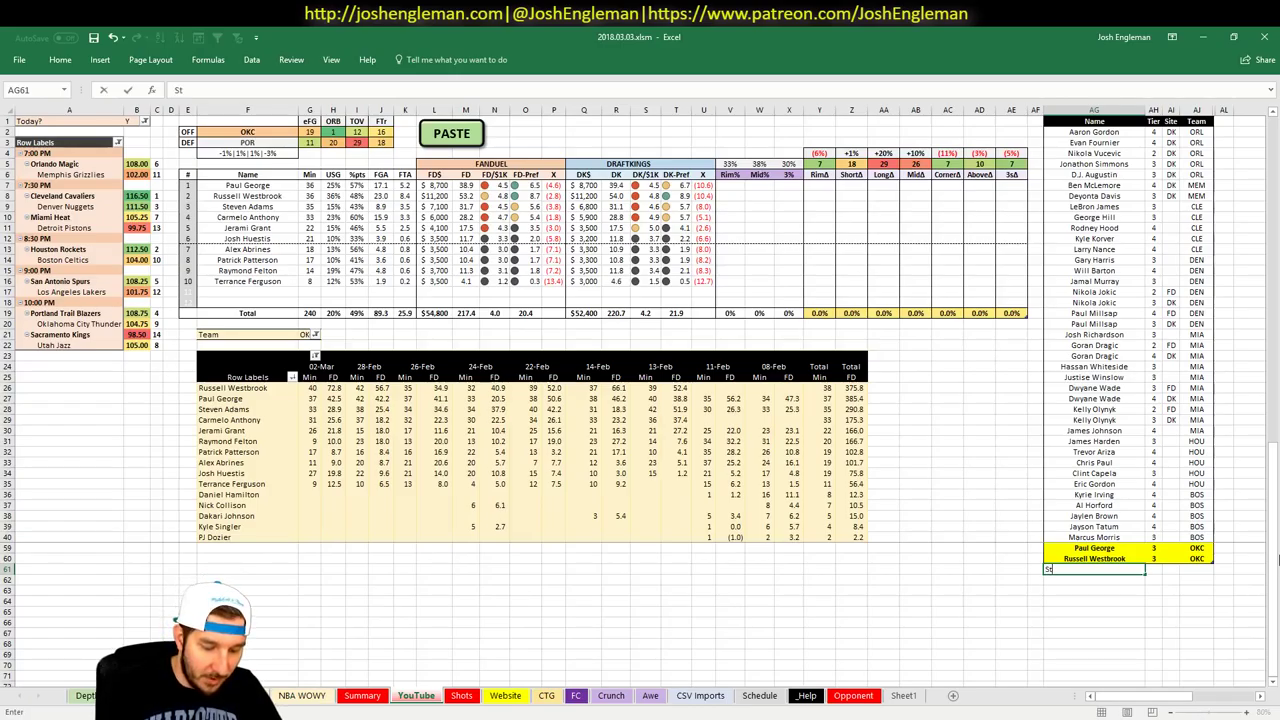
{"action": "type", "text": "even A"}
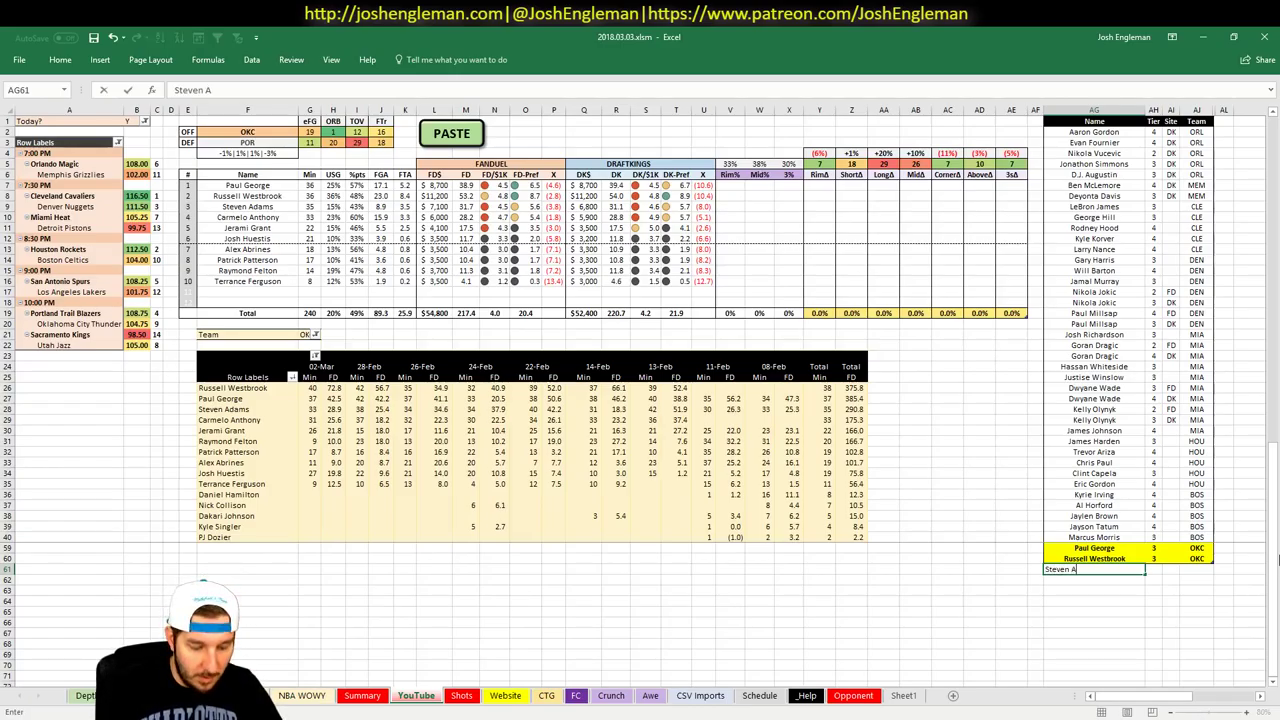
{"action": "type", "text": "dams"}
{"action": "key", "text": "Tab"}
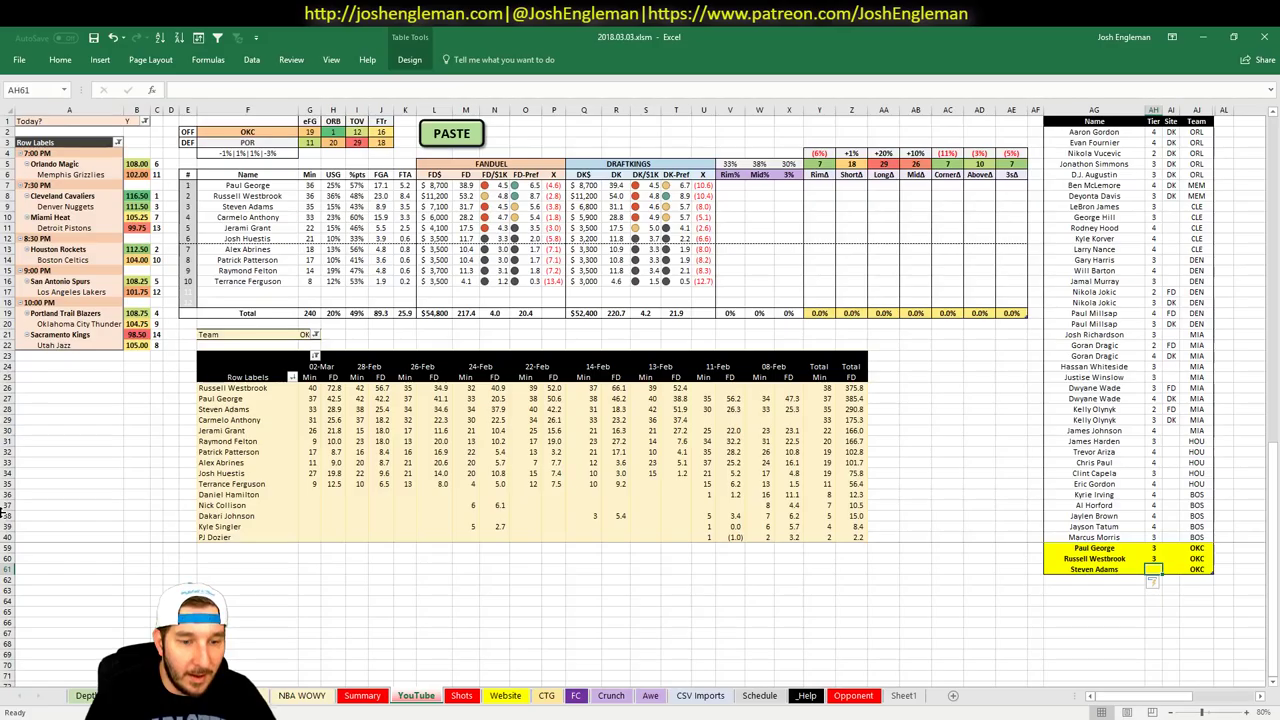
Check Steven Adams's row in the matchup rankings, then set his tier to 4 in the tier table
{"action": "left_click", "coordinate": [230, 695]}
{"action": "scroll", "coordinate": [310, 586], "scroll_direction": "down", "scroll_amount": 1}
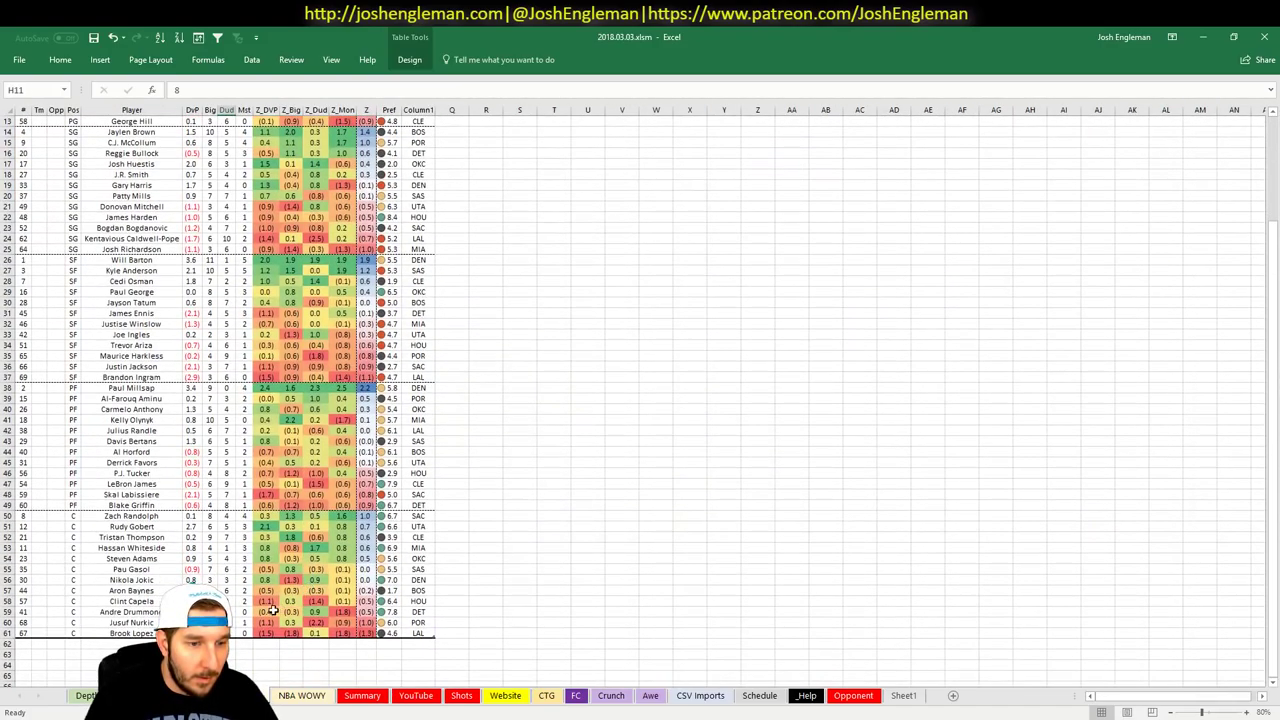
{"action": "left_click_drag", "start_coordinate": [141, 558], "coordinate": [208, 567]}
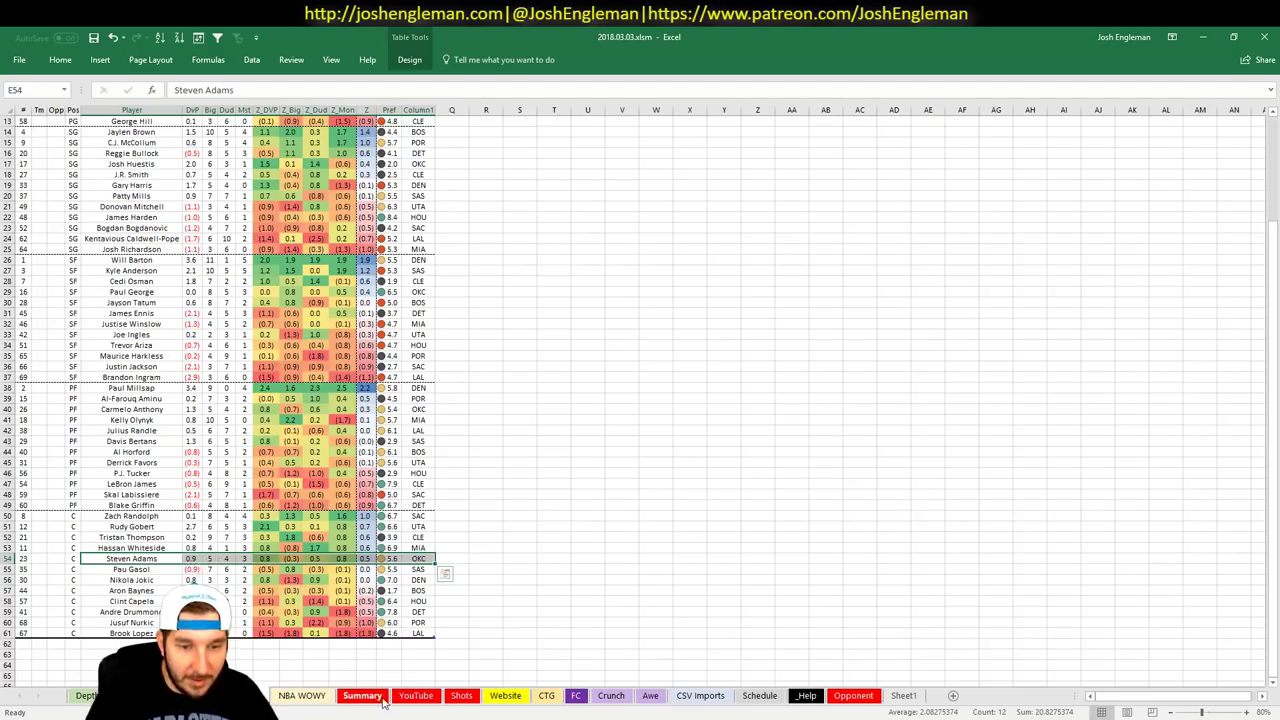
{"action": "left_click", "coordinate": [425, 698]}
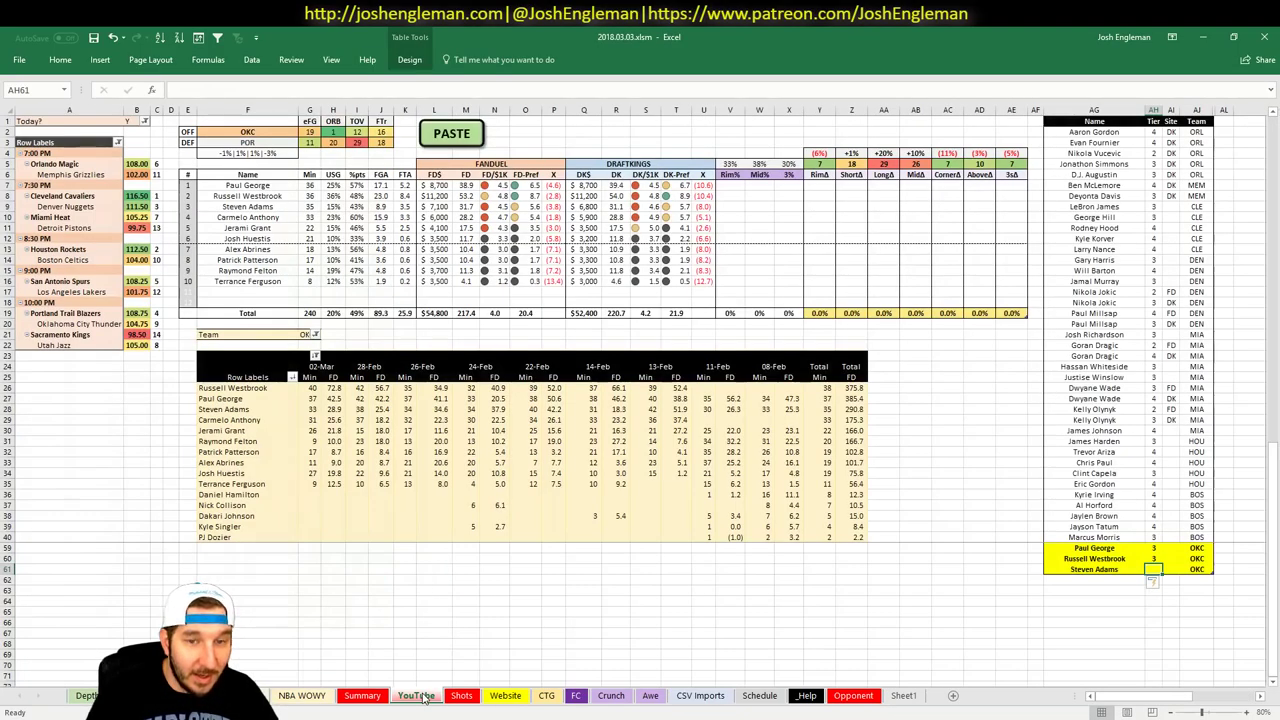
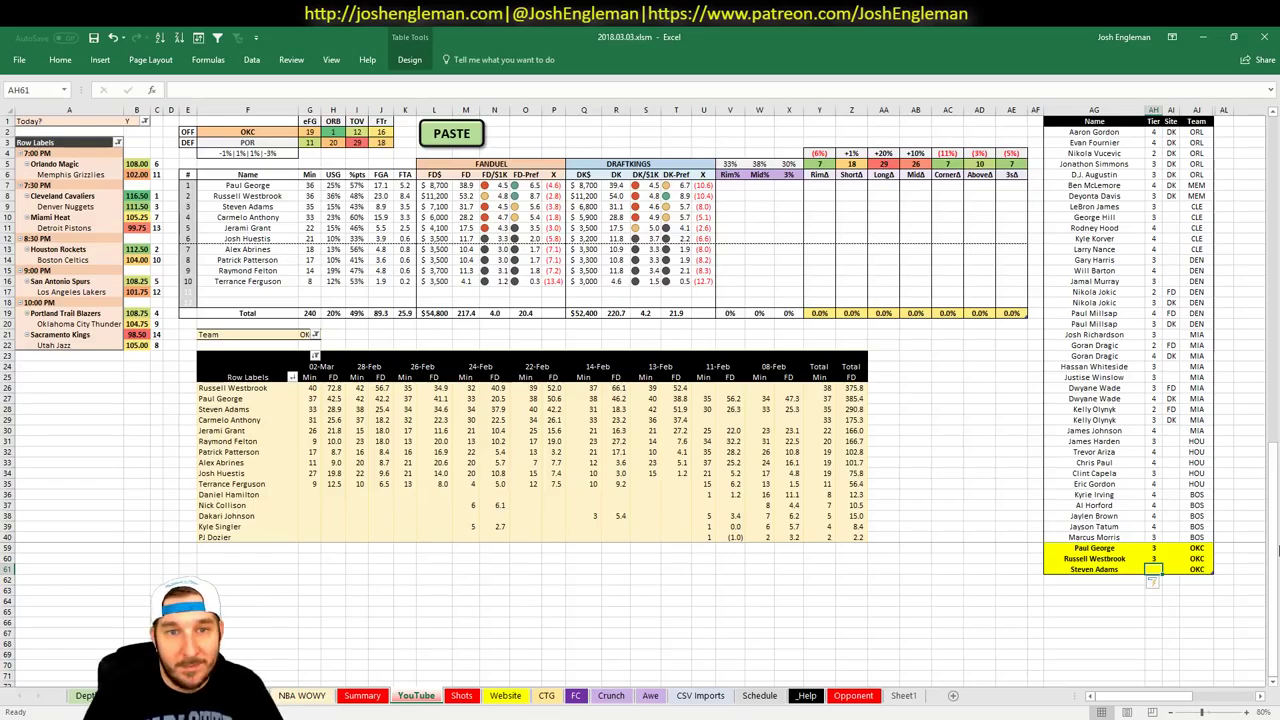
{"action": "type", "text": "4"}
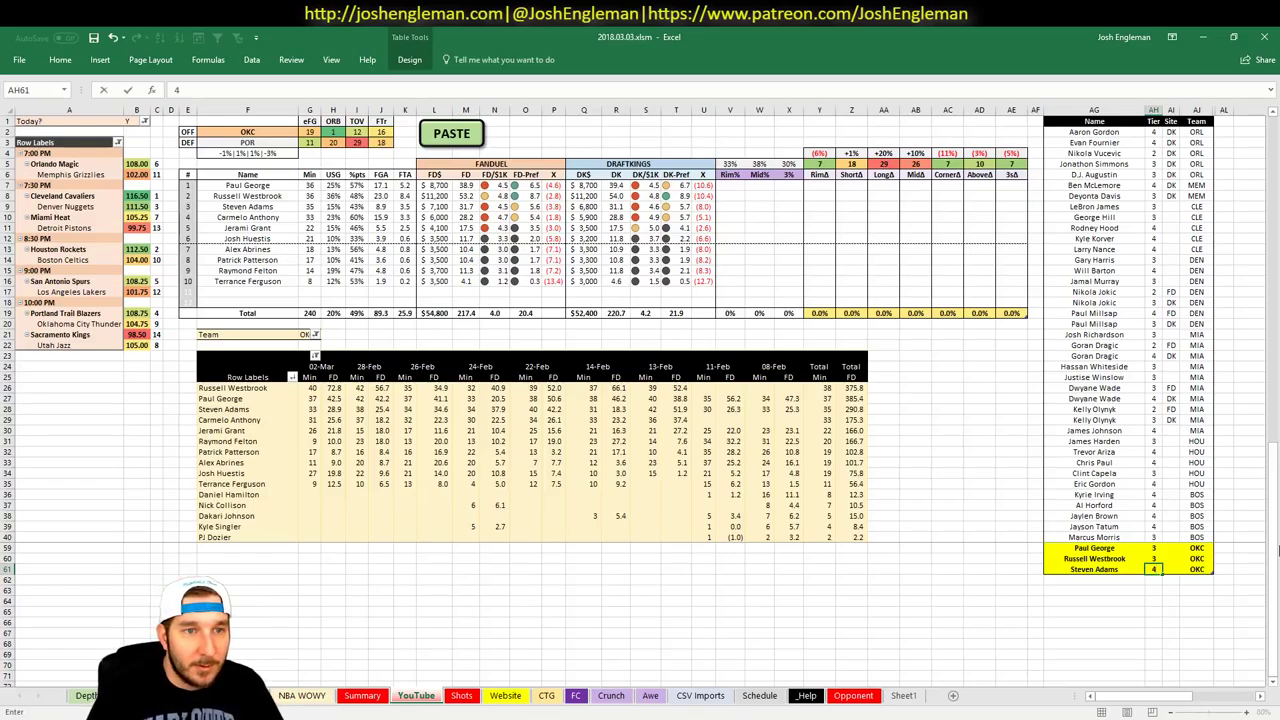
{"action": "key", "text": "Return"}
Add Carmelo Anthony to the tier table below Steven Adams
{"action": "type", "text": "Carmelo An"}
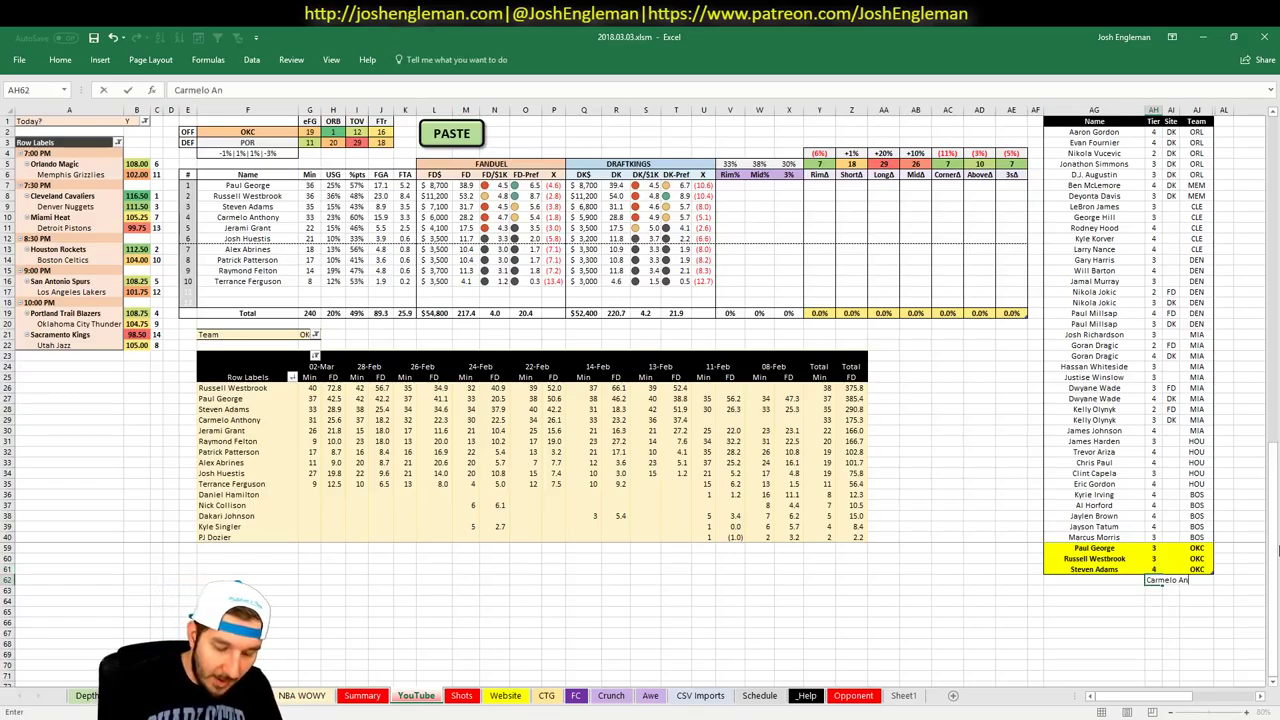
{"action": "type", "text": "thony"}
{"action": "key", "text": "Tab"}
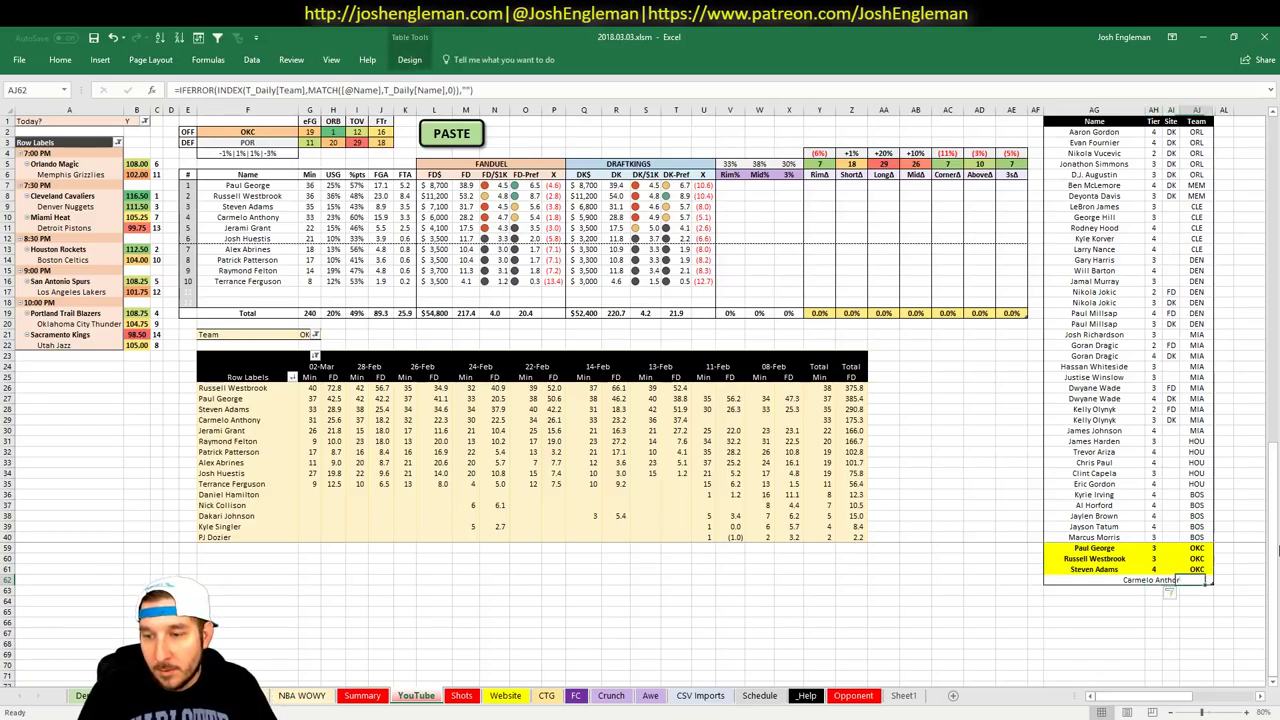
{"action": "key", "text": "shift+Tab"}
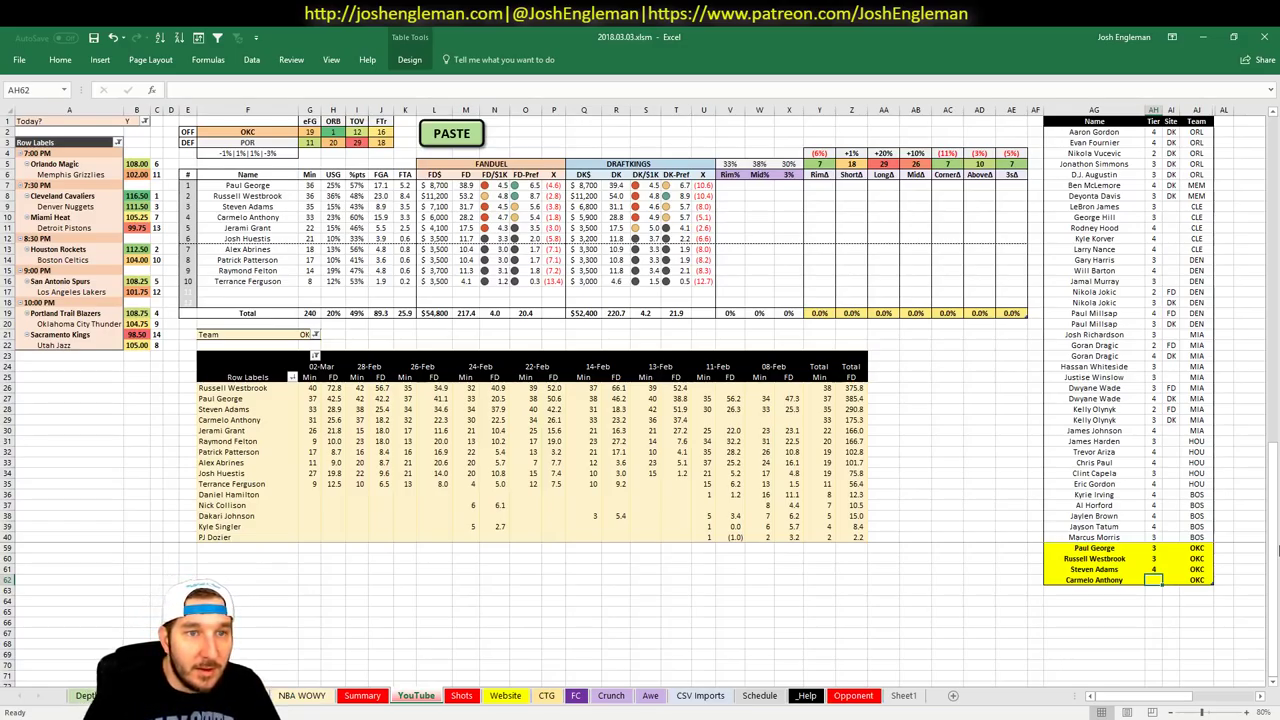
Check Carmelo Anthony's Big, Dud and remaining matchup rankings, then set his tier to 4 in the tier table
{"action": "left_click", "coordinate": [240, 695]}
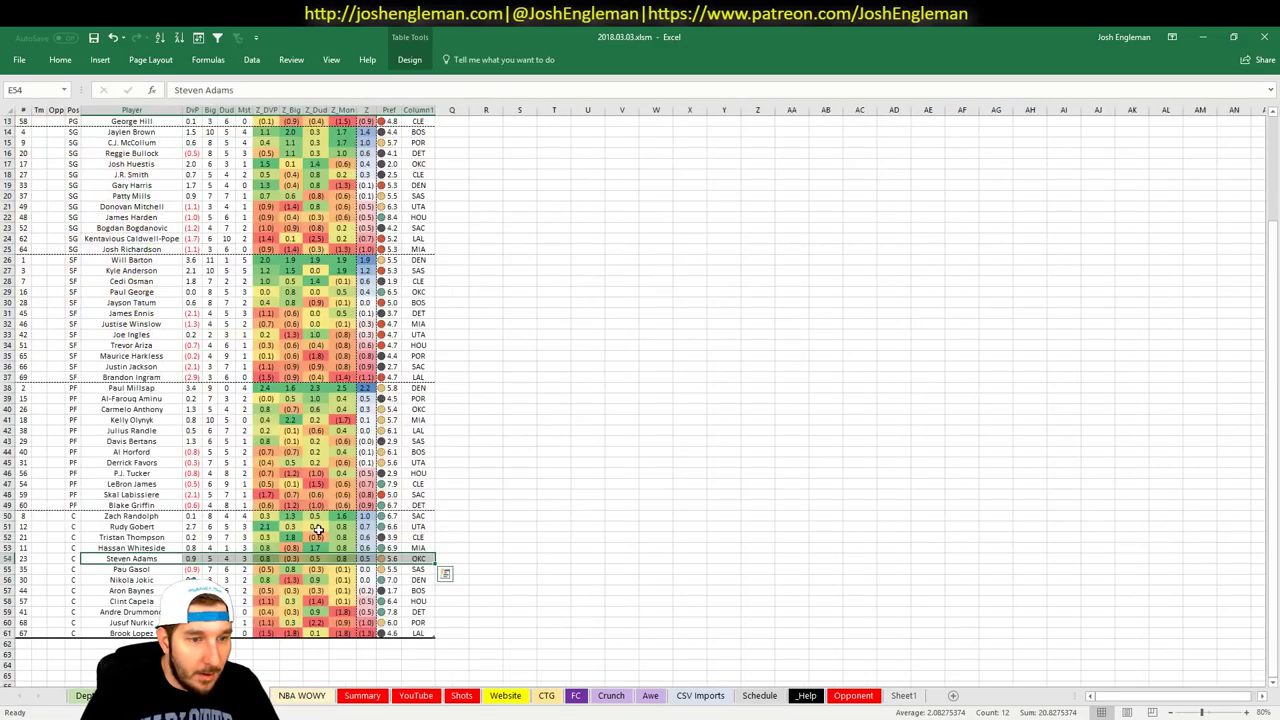
{"action": "left_click_drag", "start_coordinate": [149, 409], "coordinate": [395, 409]}
{"action": "left_click", "coordinate": [214, 409]}
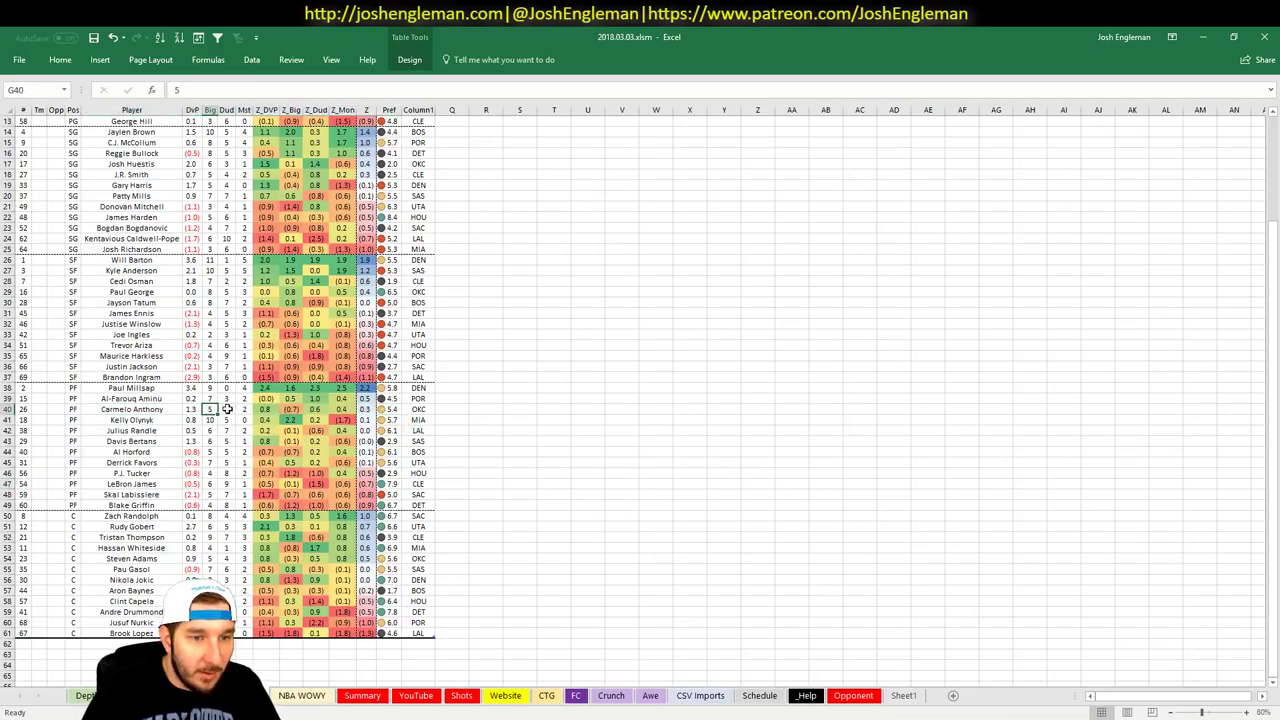
{"action": "left_click", "coordinate": [227, 409]}
{"action": "left_click", "coordinate": [244, 409]}
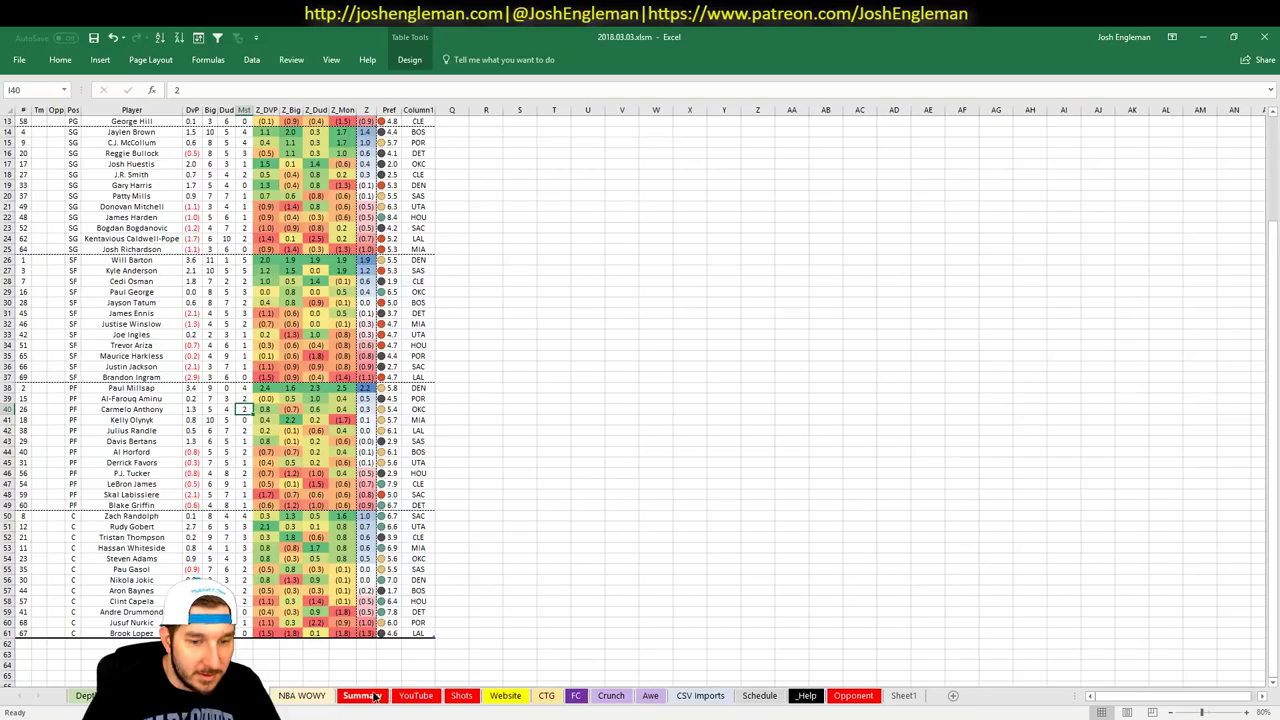
{"action": "left_click", "coordinate": [416, 696]}
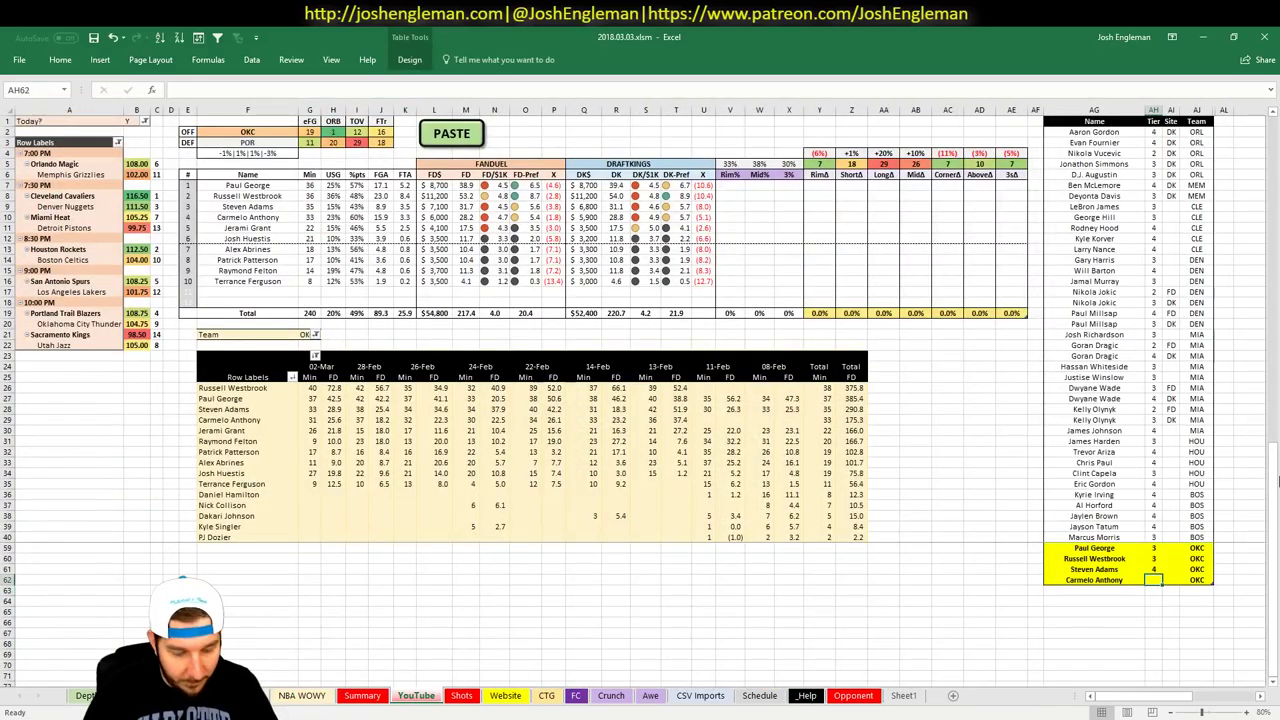
{"action": "type", "text": "4"}
{"action": "key", "text": "Return"}
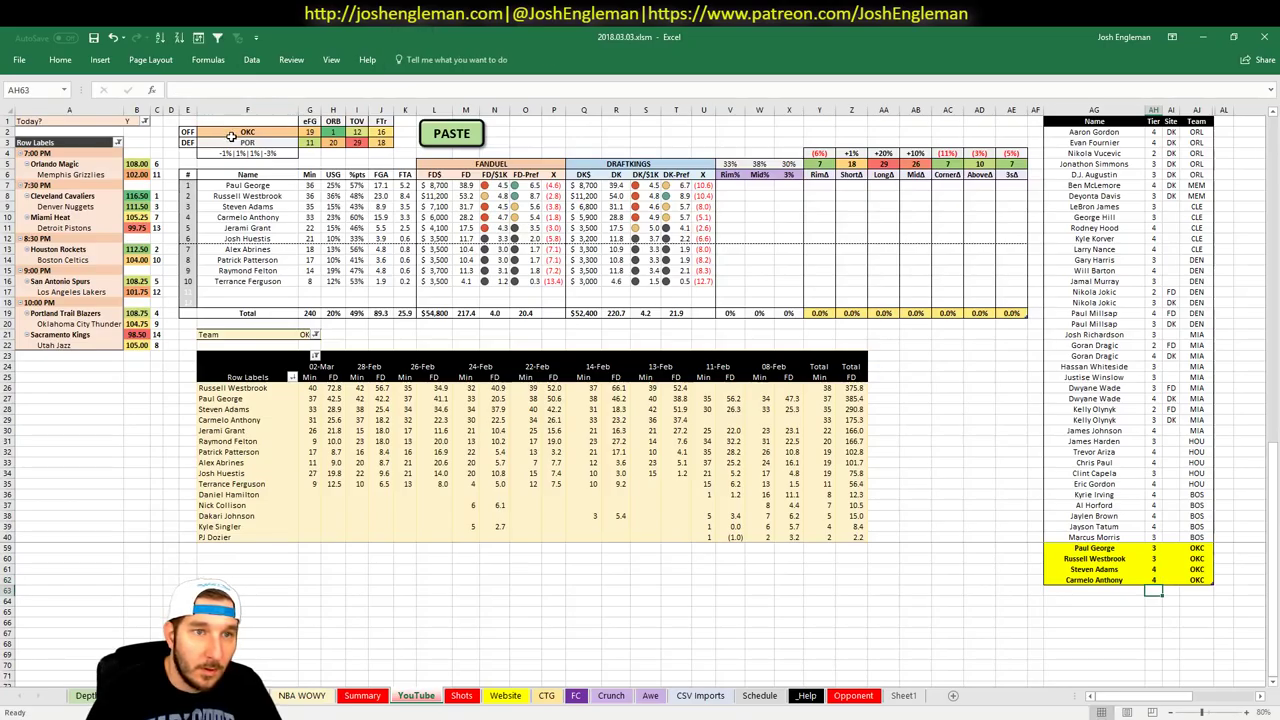
Set the offensive team to SAC and filter the recent game log to the same team
{"action": "left_click", "coordinate": [233, 131]}
{"action": "type", "text": "SAC"}
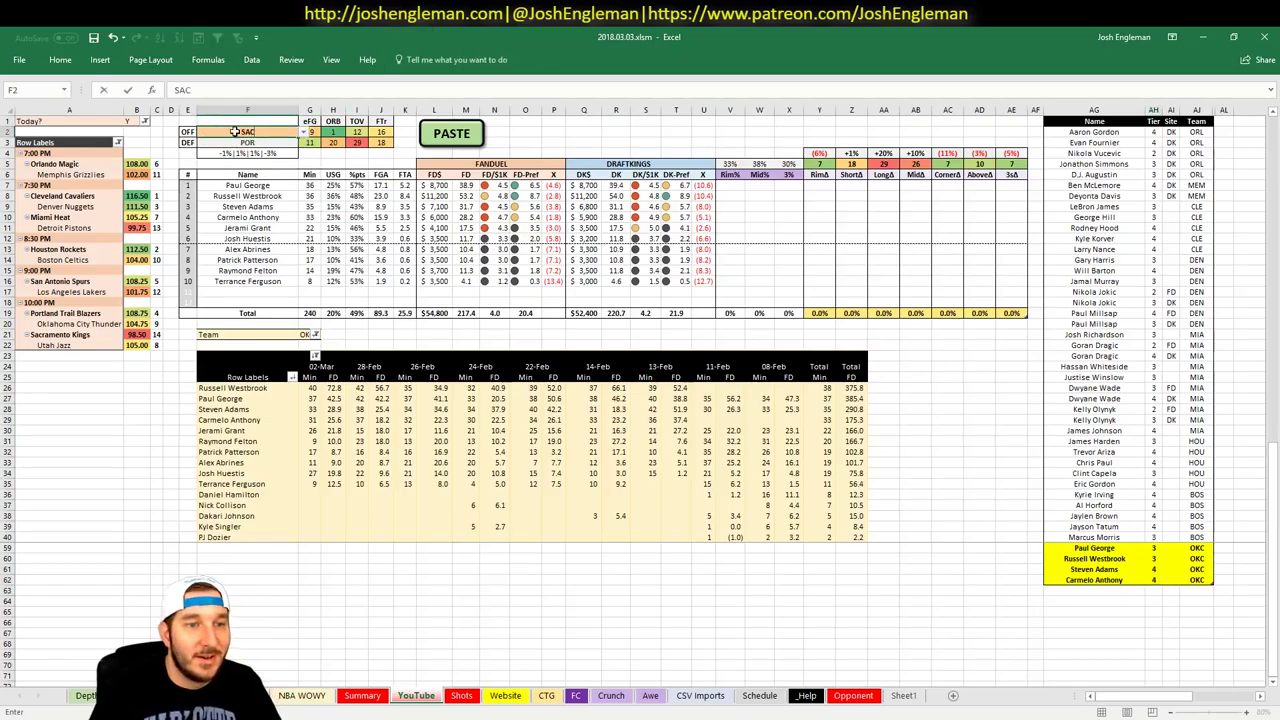
{"action": "key", "text": "Return"}
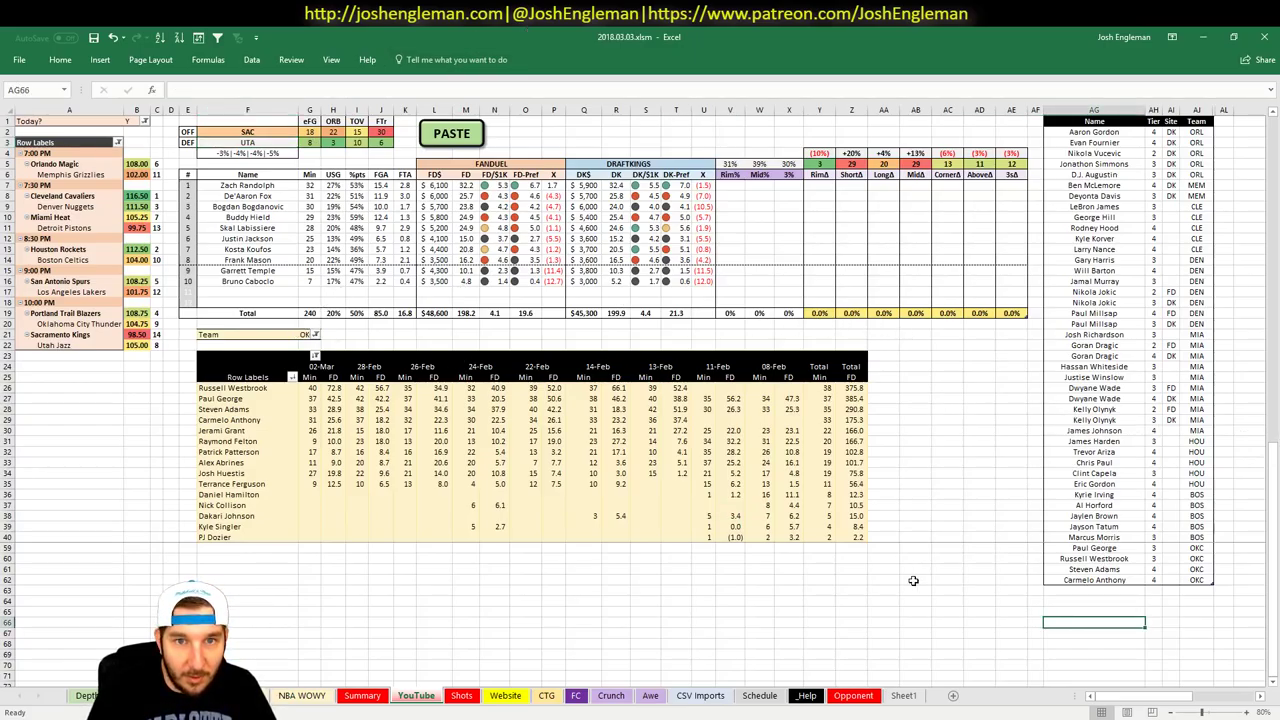
{"action": "left_click", "coordinate": [1094, 590]}
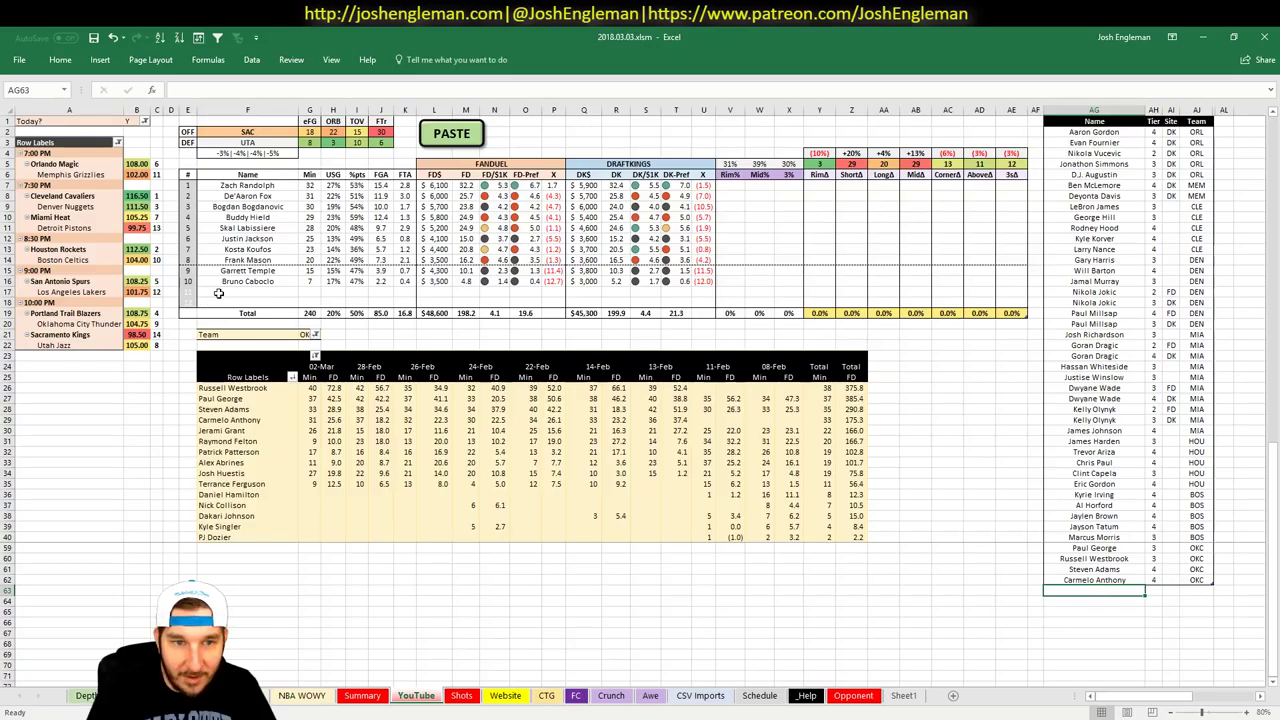
{"action": "left_click", "coordinate": [307, 335]}
{"action": "type", "text": "SAC"}
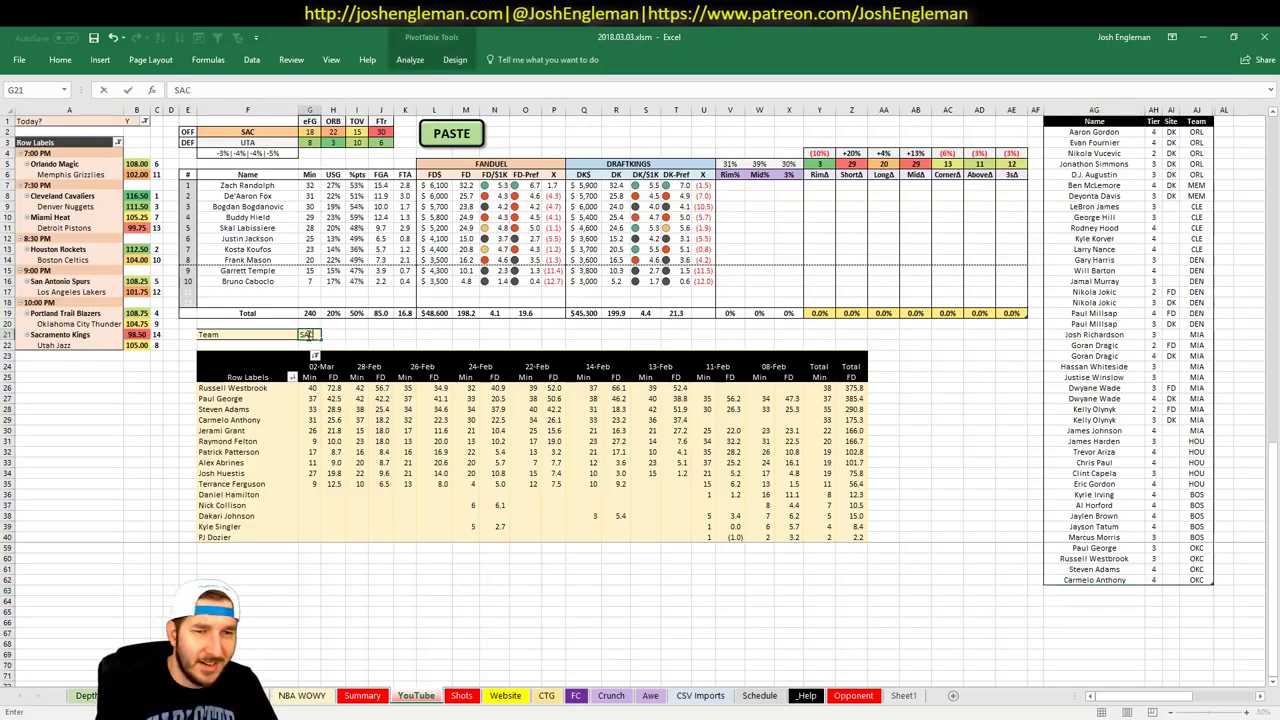
{"action": "key", "text": "Return"}
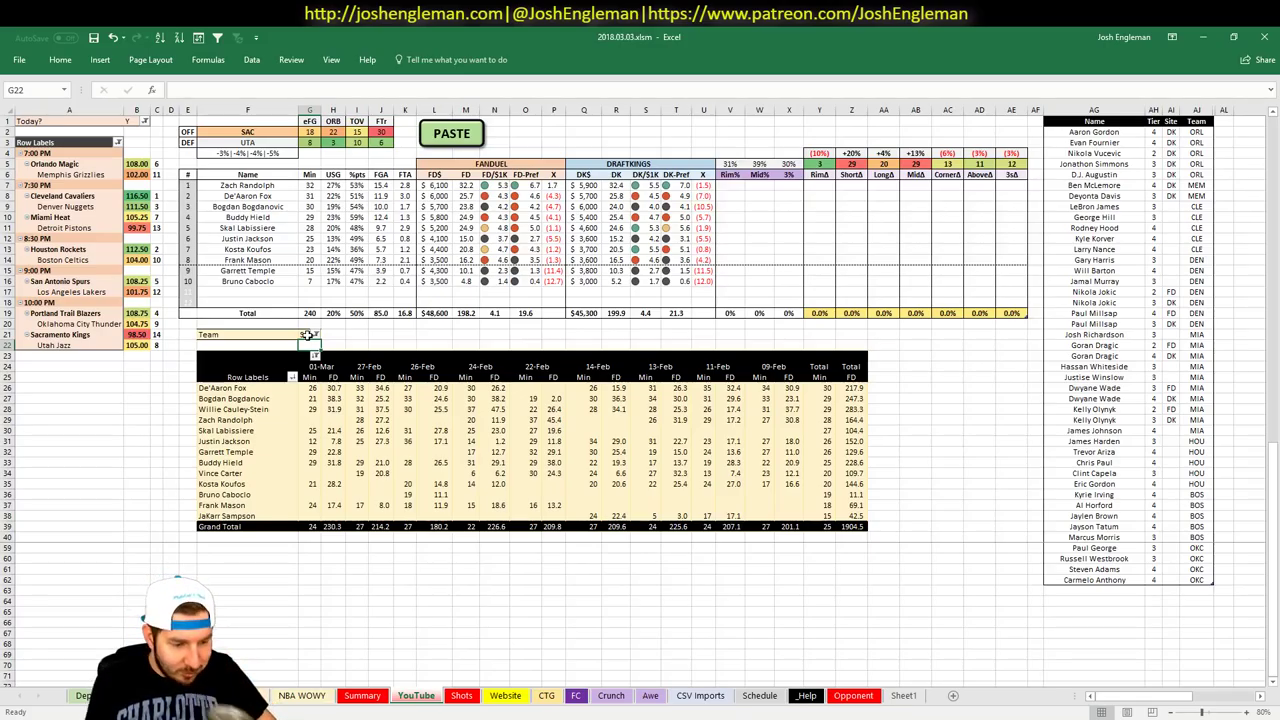
Add Zach Randolph to the tier table below Carmelo Anthony
{"action": "left_click", "coordinate": [1095, 588]}
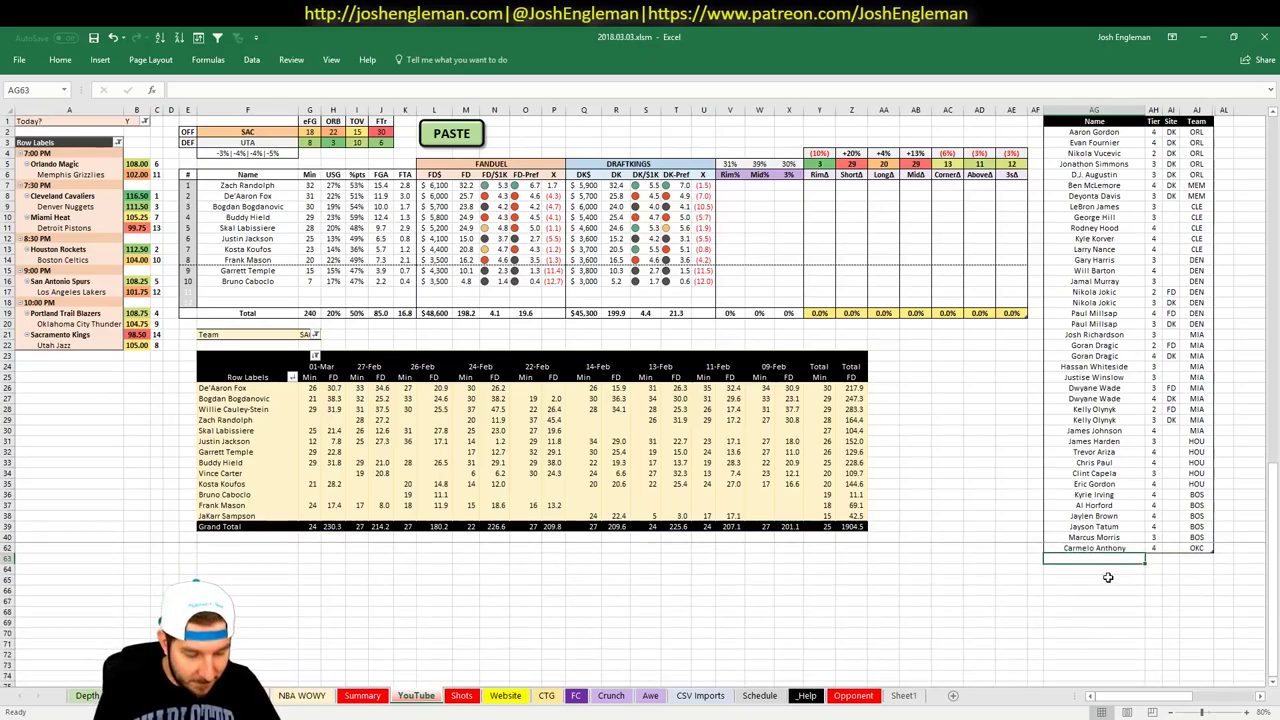
{"action": "type", "text": "Zach Randolph"}
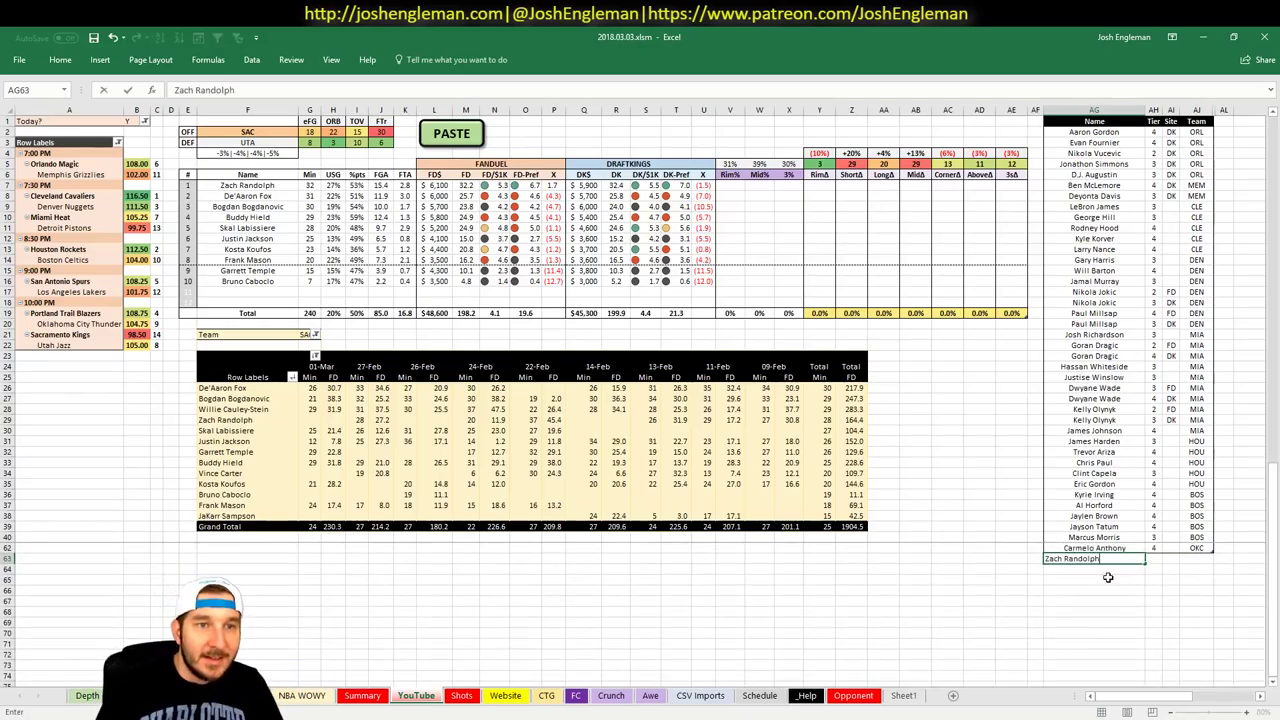
{"action": "key", "text": "Tab"}
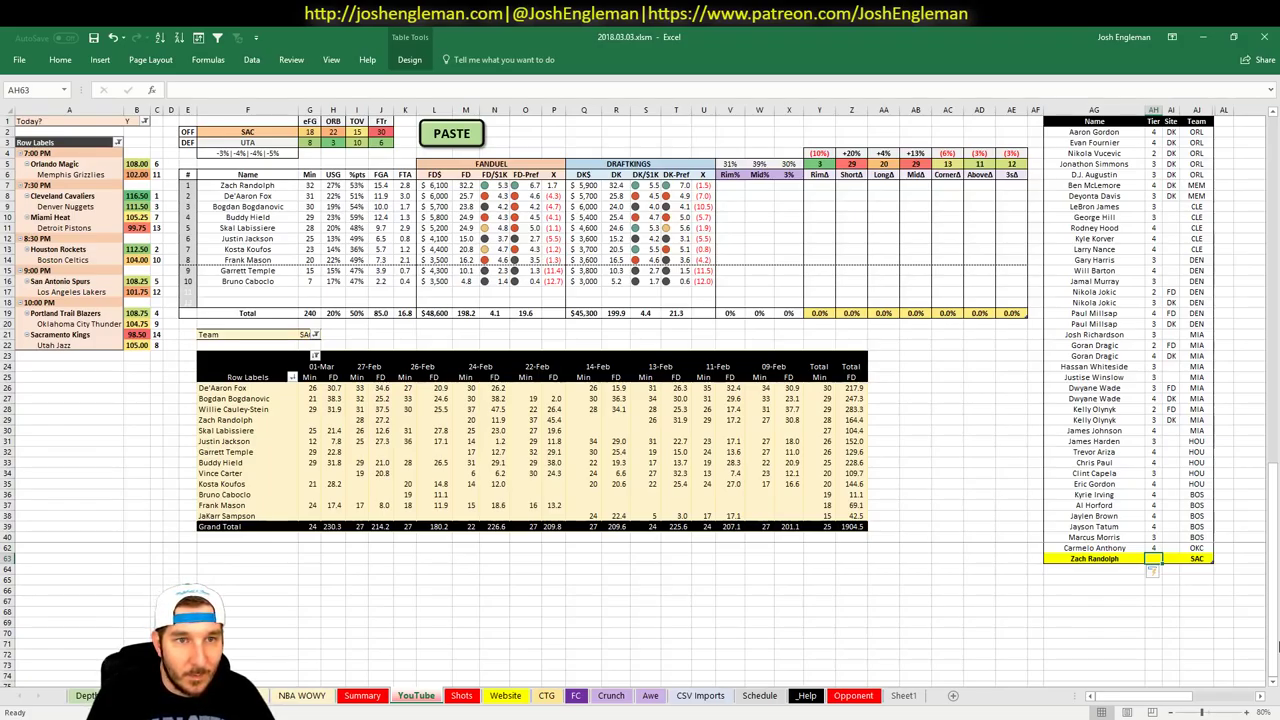
Examine Zach Randolph's row in the matchup rankings, then set his tier to 2 in the tier table
{"action": "left_click", "coordinate": [370, 695]}
{"action": "key", "text": "ctrl+Page_Up"}
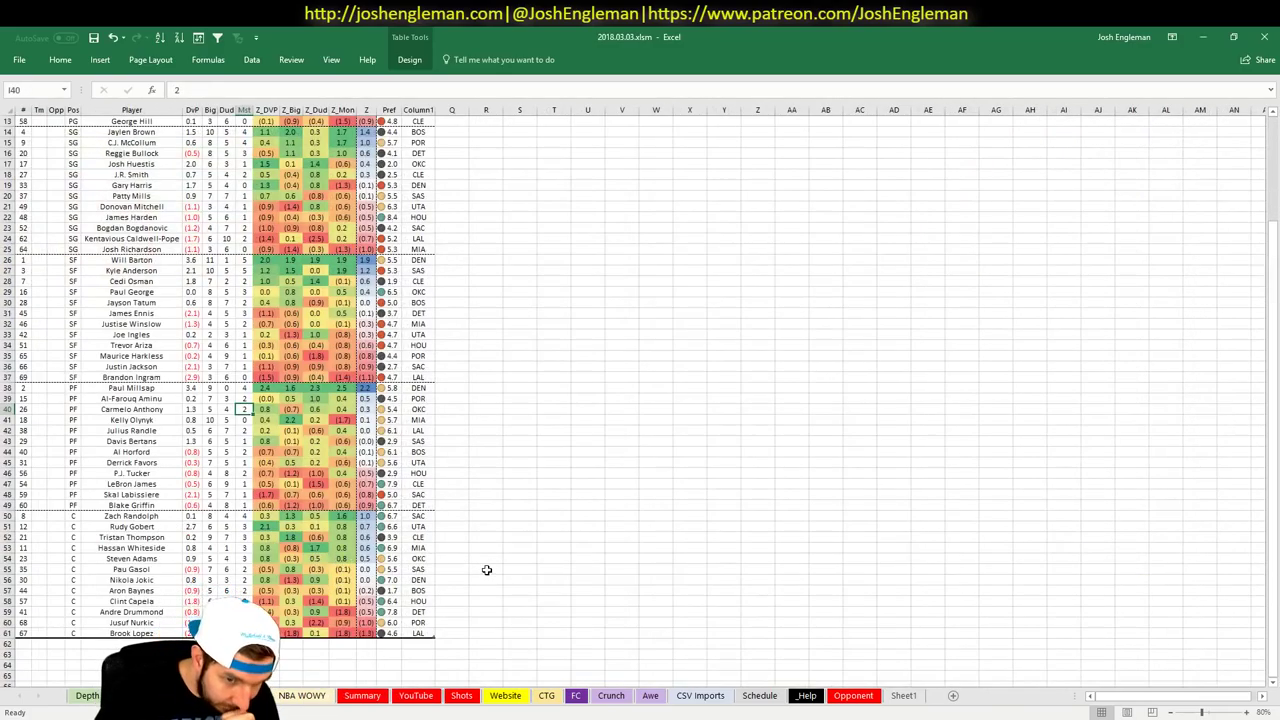
{"action": "left_click", "coordinate": [416, 526]}
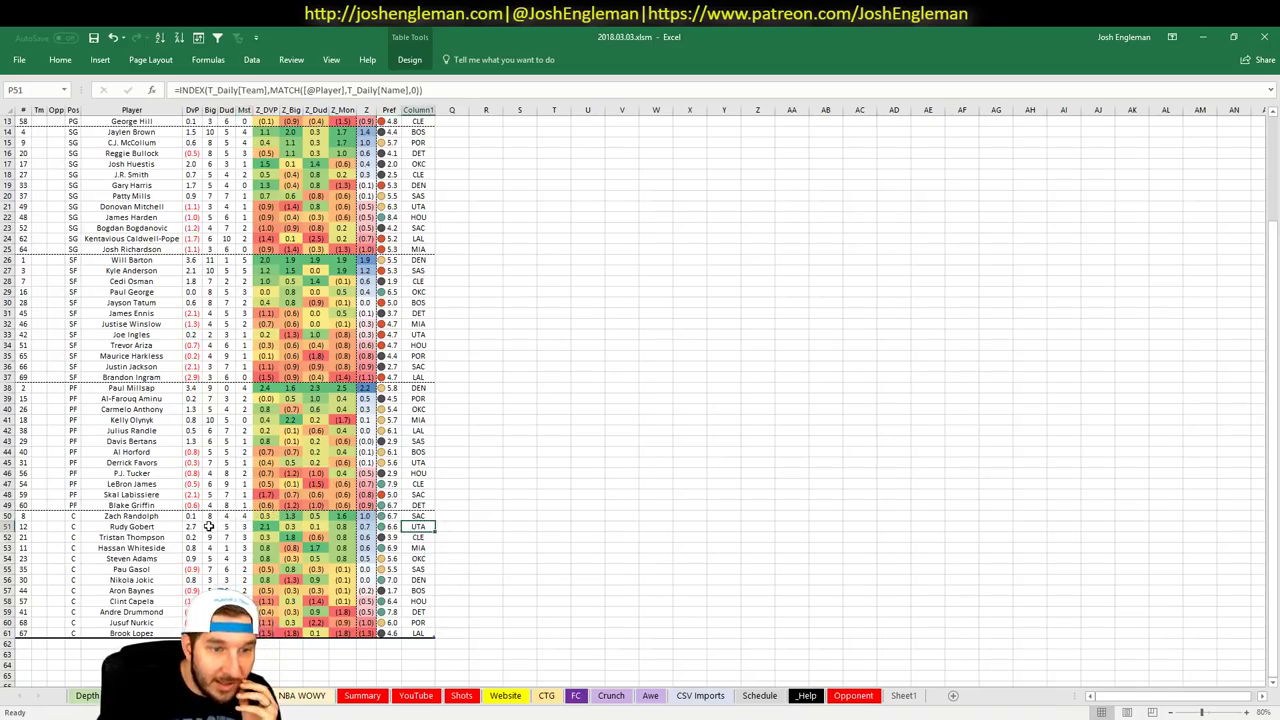
{"action": "left_click", "coordinate": [412, 516]}
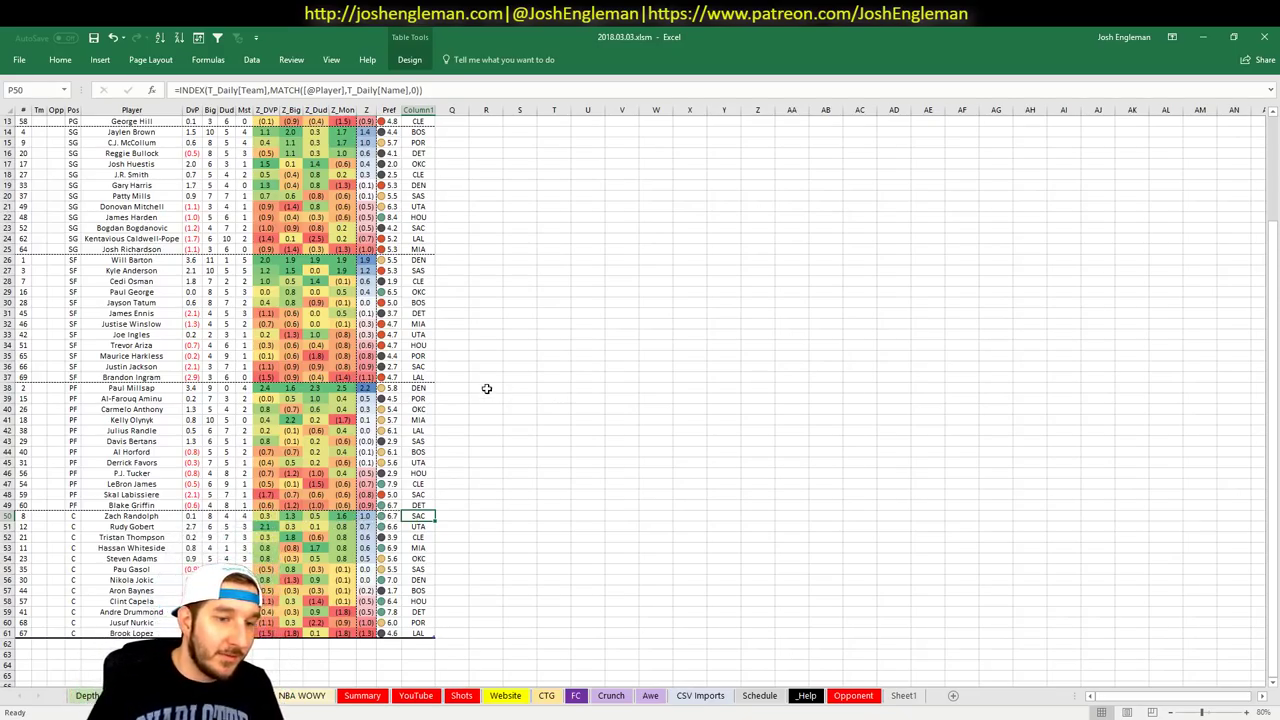
{"action": "left_click", "coordinate": [212, 516]}
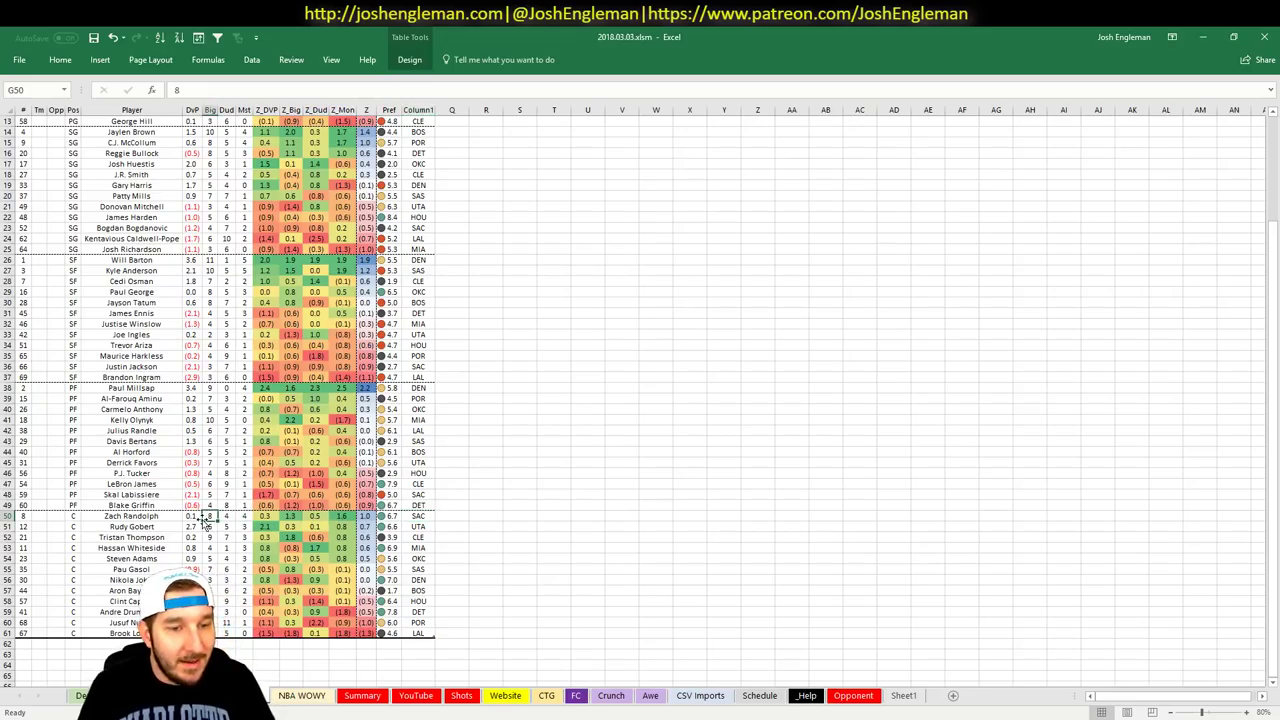
{"action": "left_click", "coordinate": [223, 516]}
{"action": "left_click", "coordinate": [246, 516]}
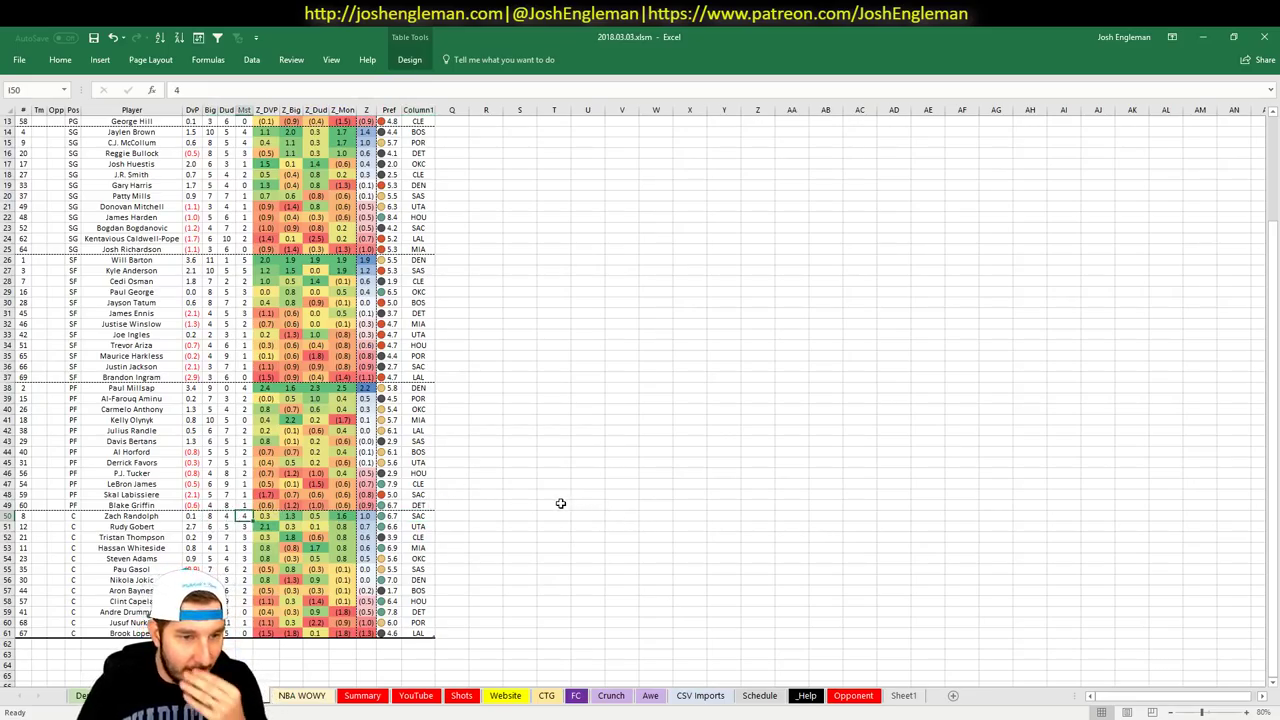
{"action": "key", "text": "alt+Tab"}
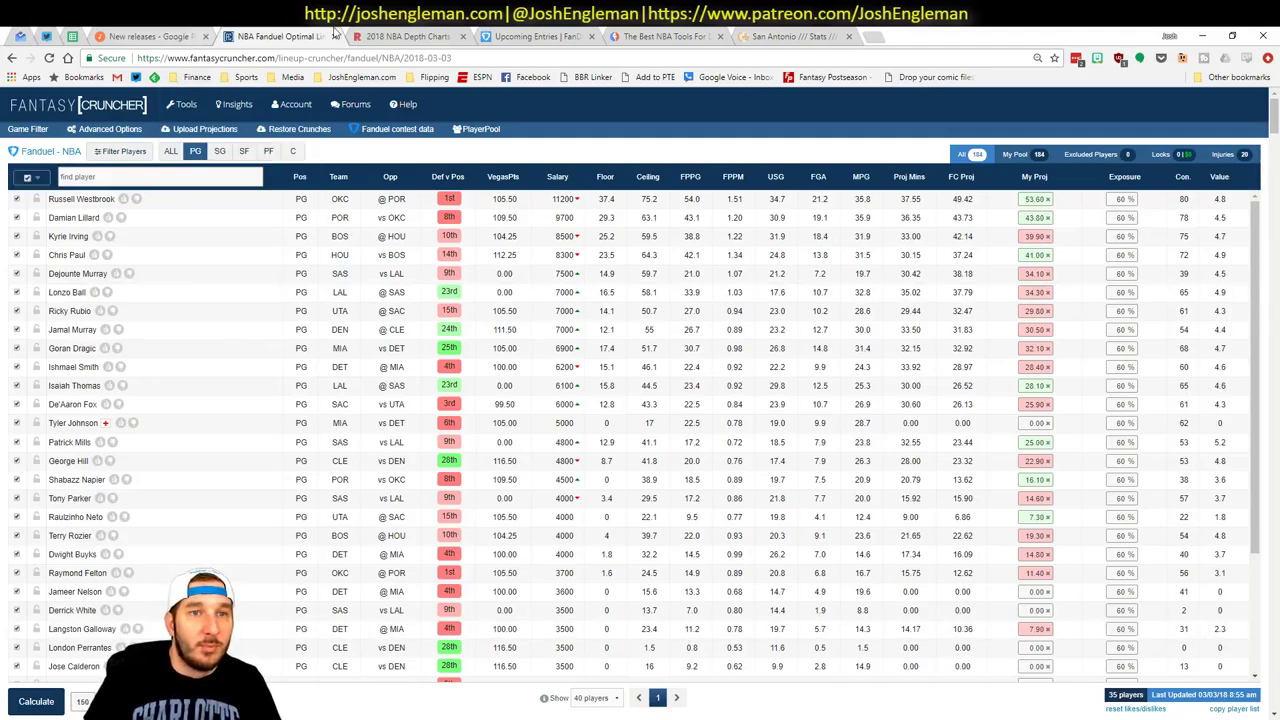
{"action": "key", "text": "alt+Tab"}
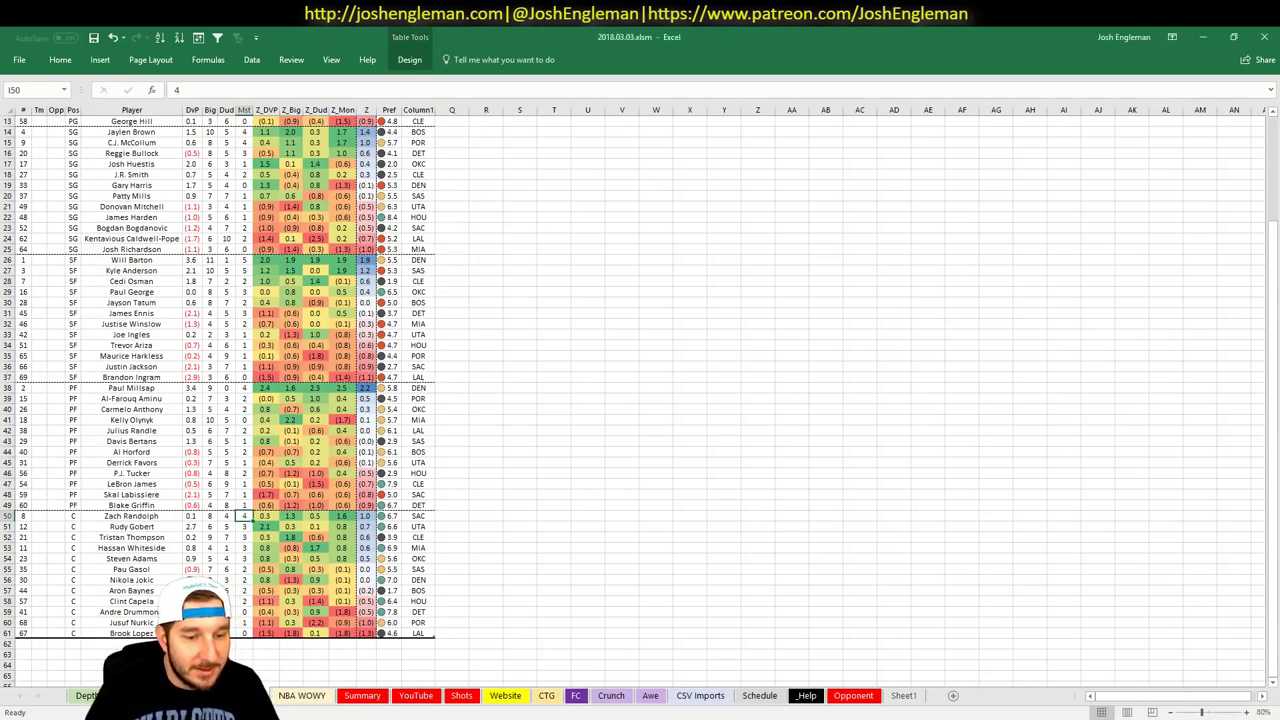
{"action": "left_click", "coordinate": [414, 696]}
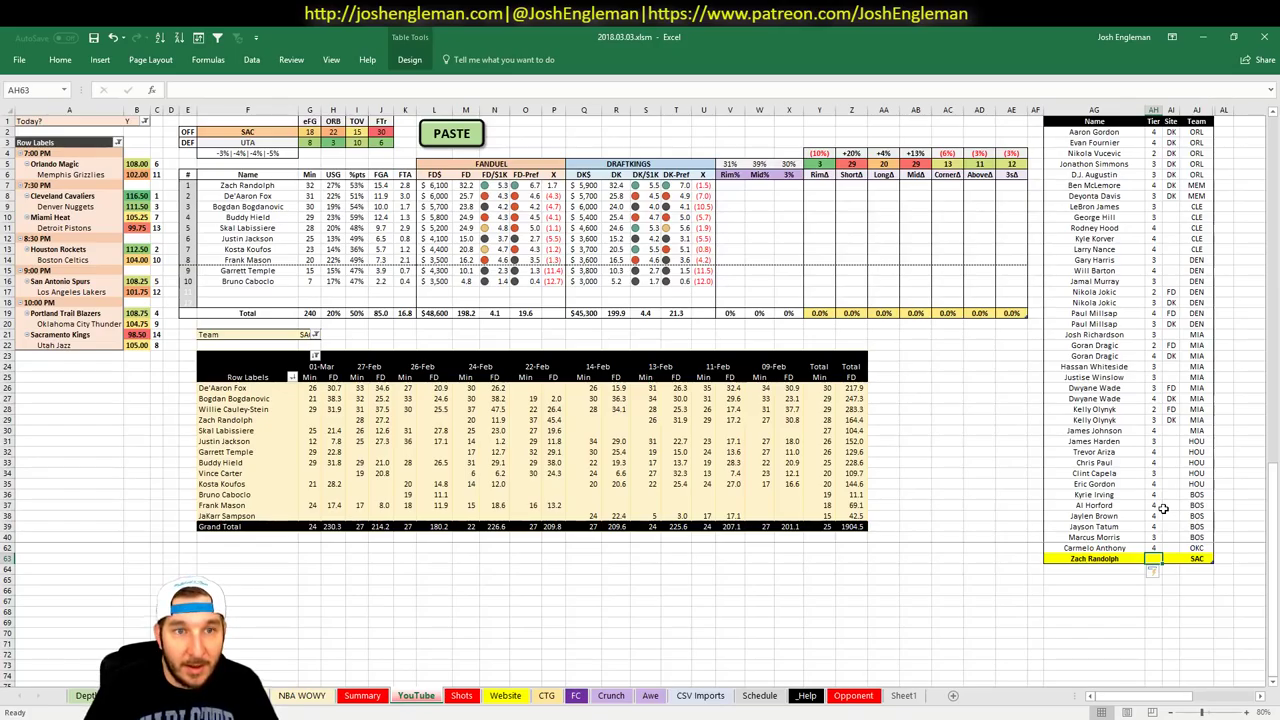
{"action": "type", "text": "2"}
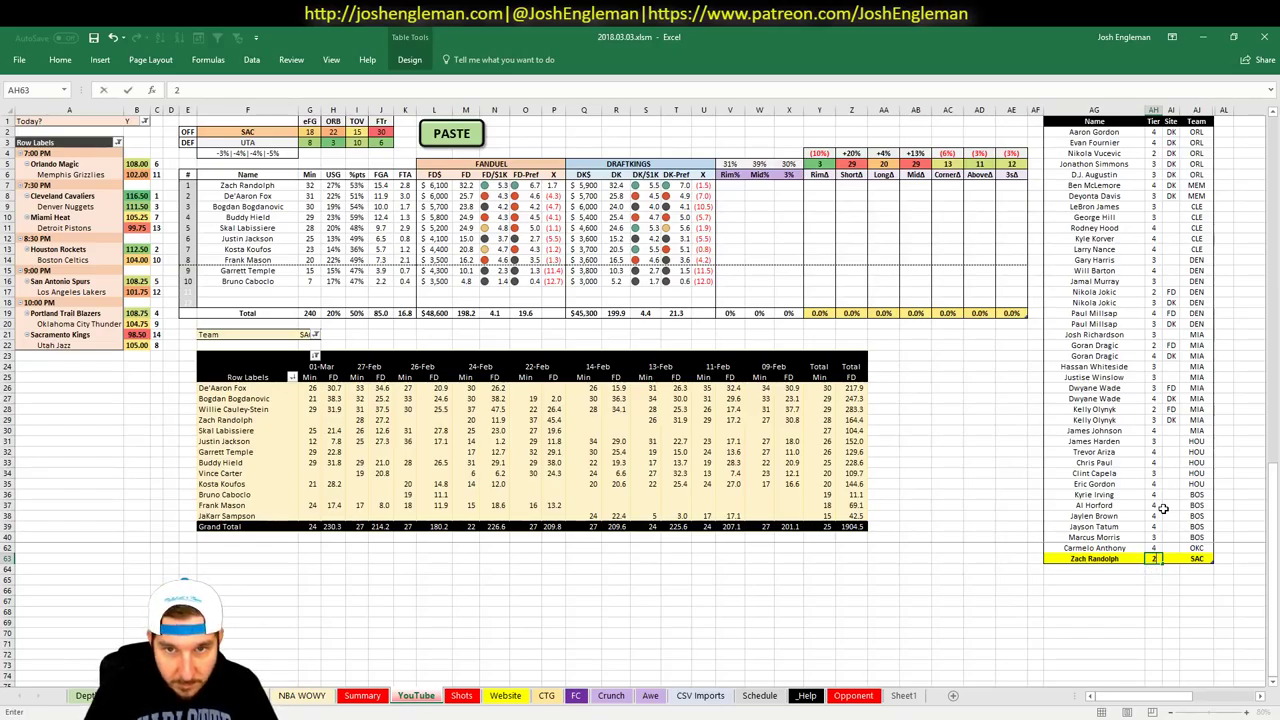
{"action": "key", "text": "Return"}
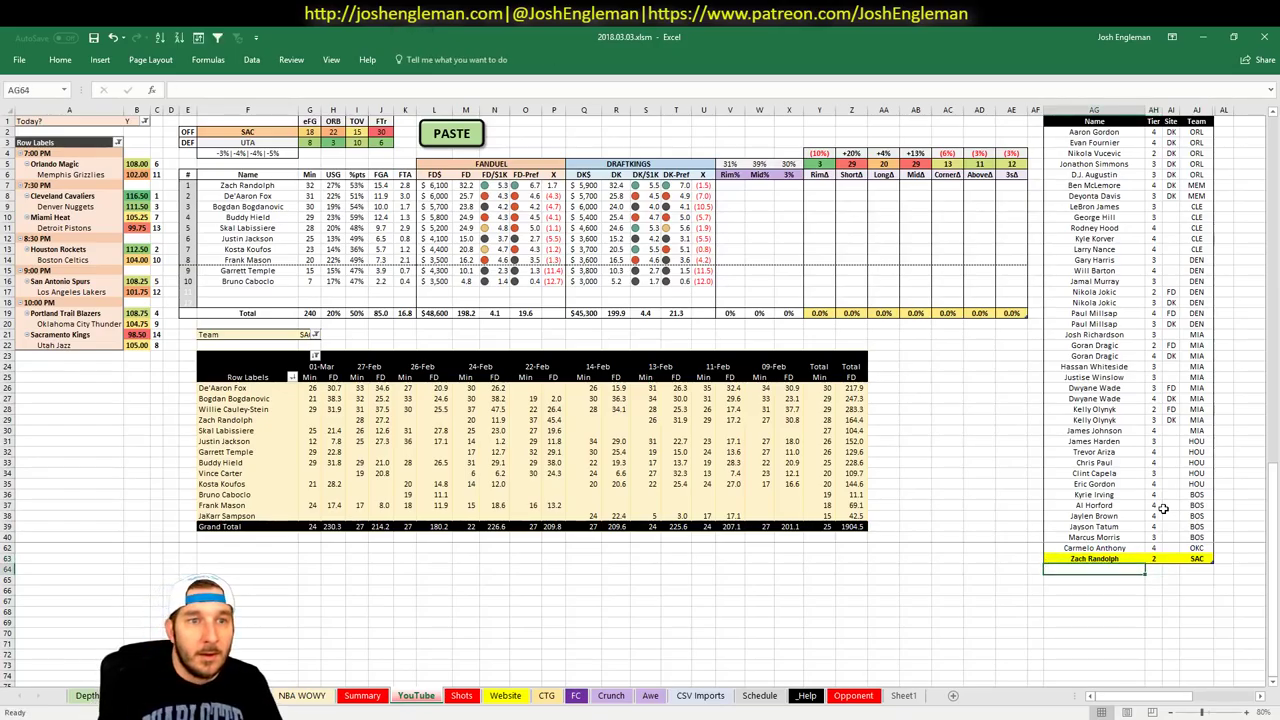
Add De'Aaron Fox to the tier table below Zach Randolph
{"action": "type", "text": "De'"}
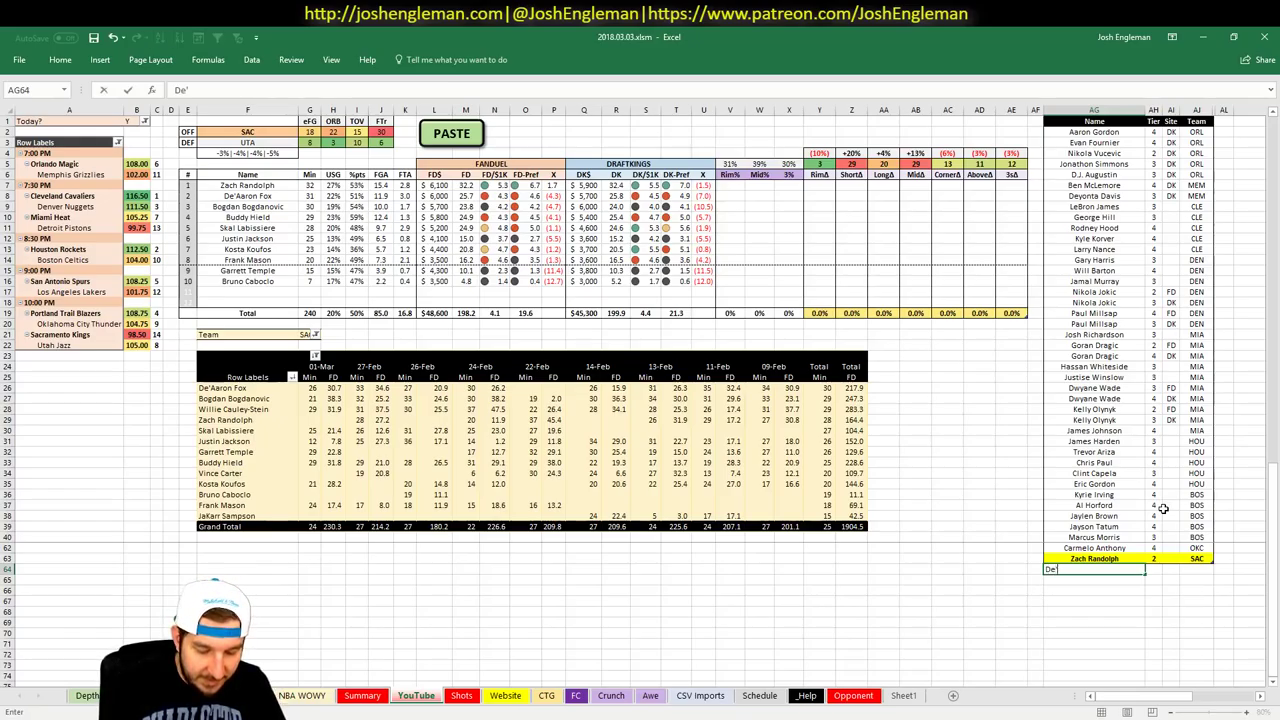
{"action": "type", "text": "Aa"}
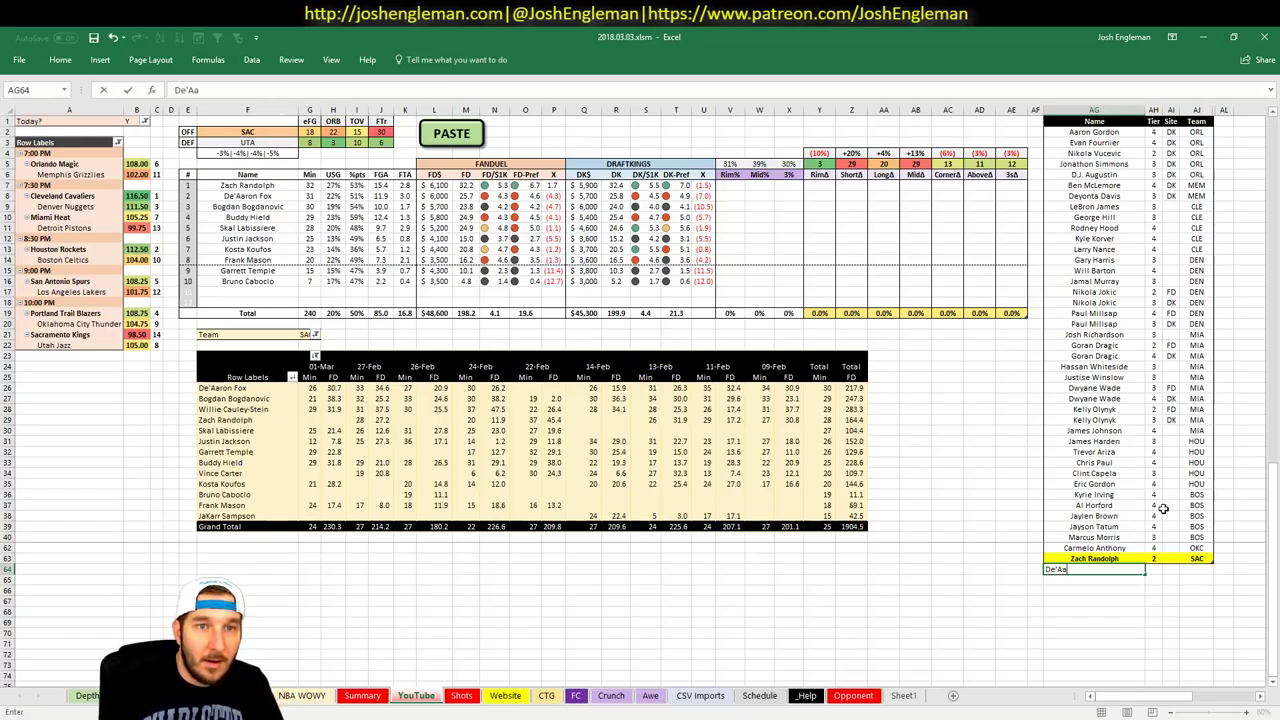
{"action": "type", "text": "ron"}
{"action": "key", "text": "Tab"}
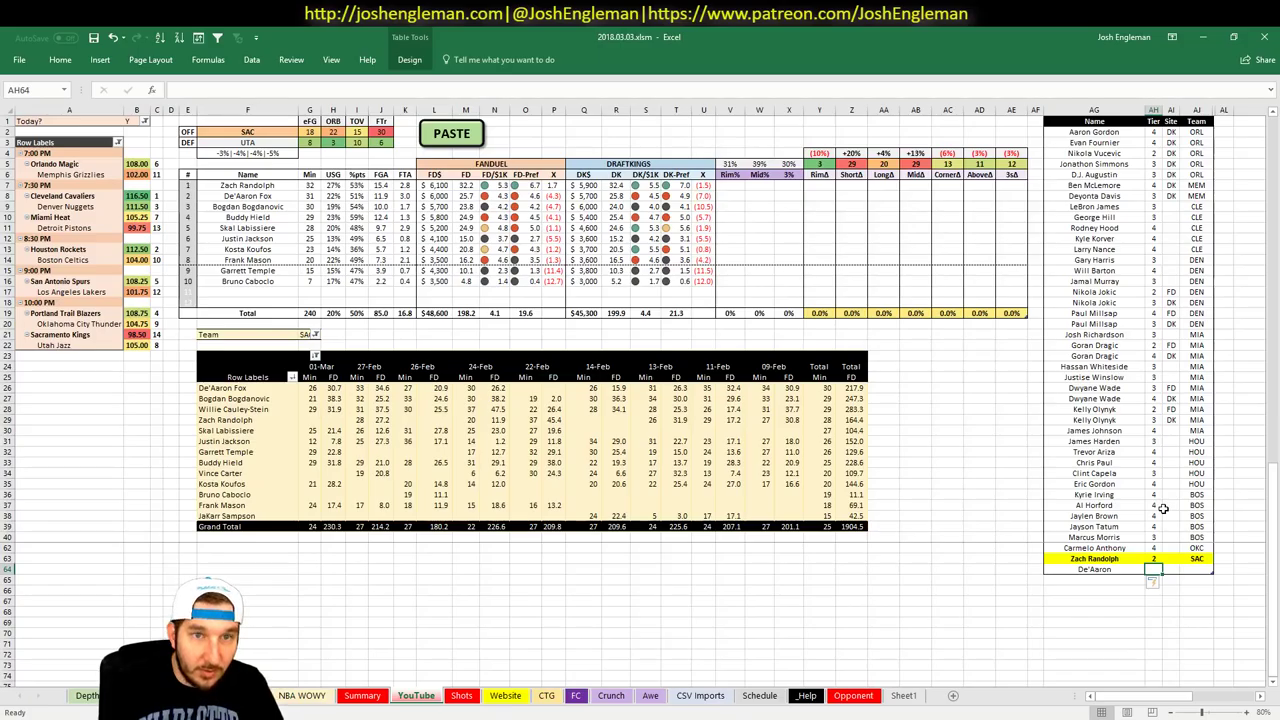
{"action": "key", "text": "Left"}
{"action": "key", "text": "F2"}
{"action": "type", "text": "Fox"}
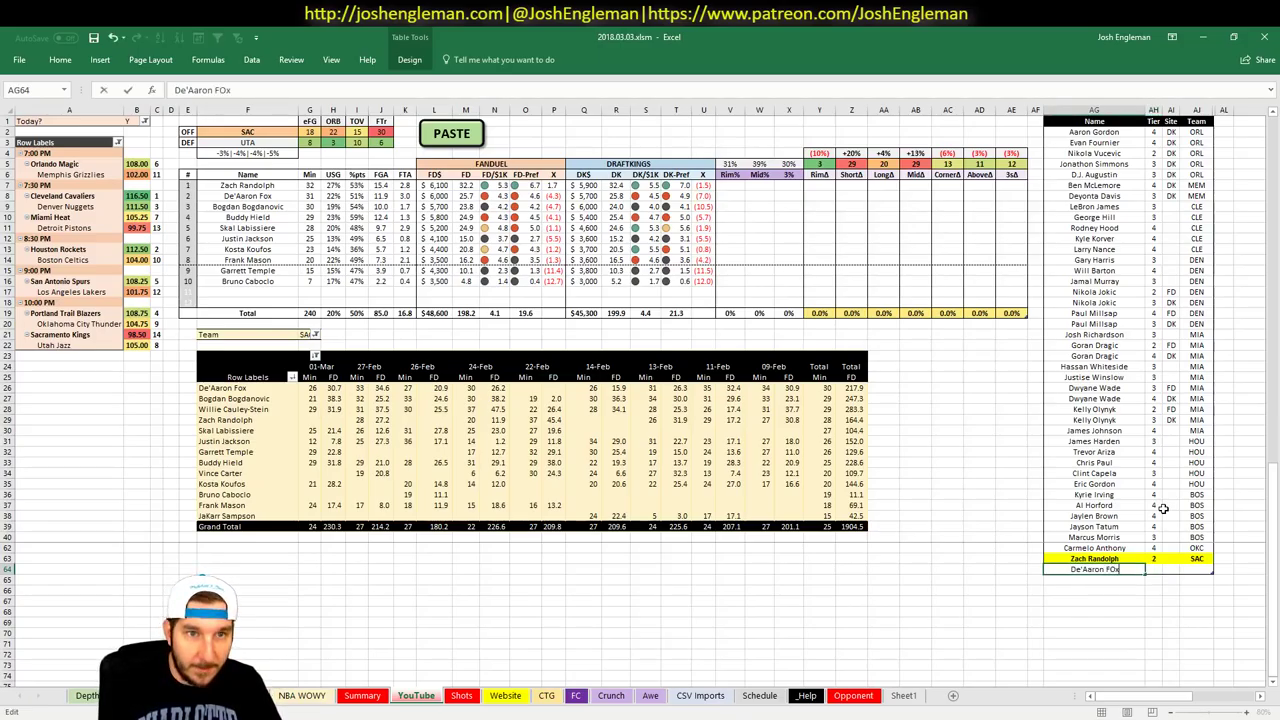
{"action": "key", "text": "Tab"}
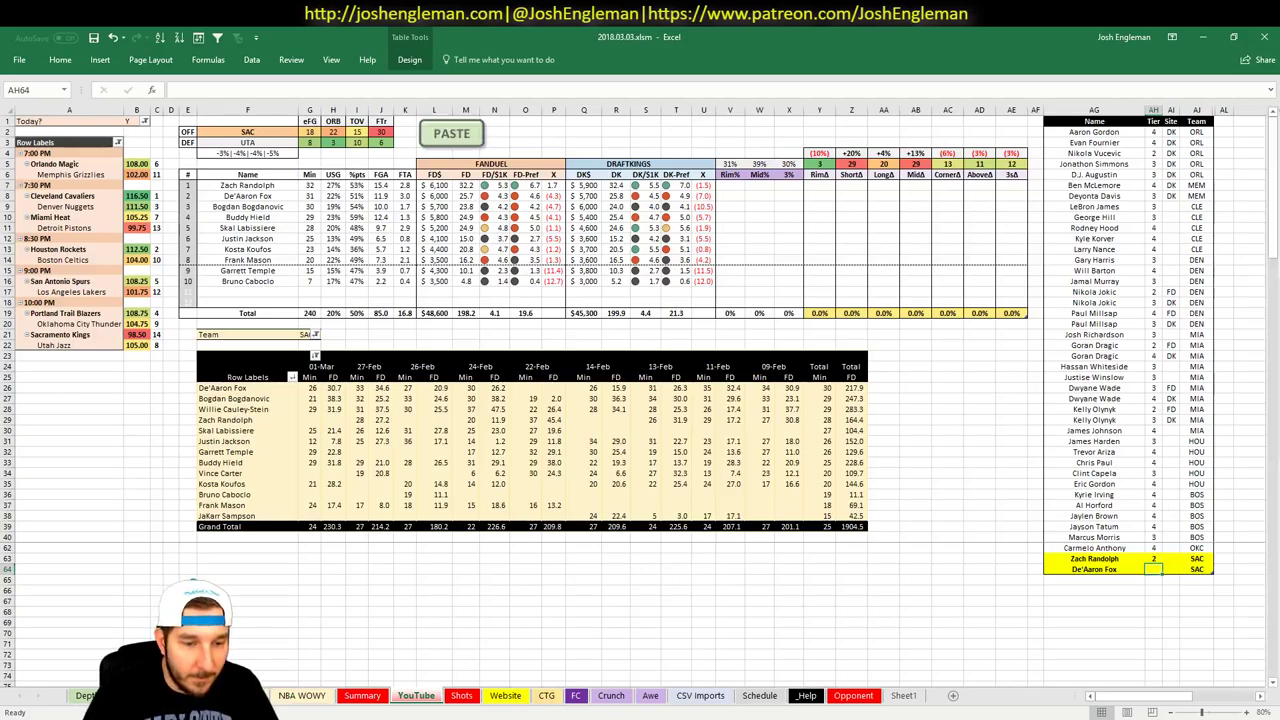
Examine De'Aaron Fox's row in the matchup rankings, then set his tier to 4 in the tier table
{"action": "key", "text": "ctrl+Page_Up"}
{"action": "scroll", "coordinate": [464, 556], "scroll_direction": "up", "scroll_amount": 4}
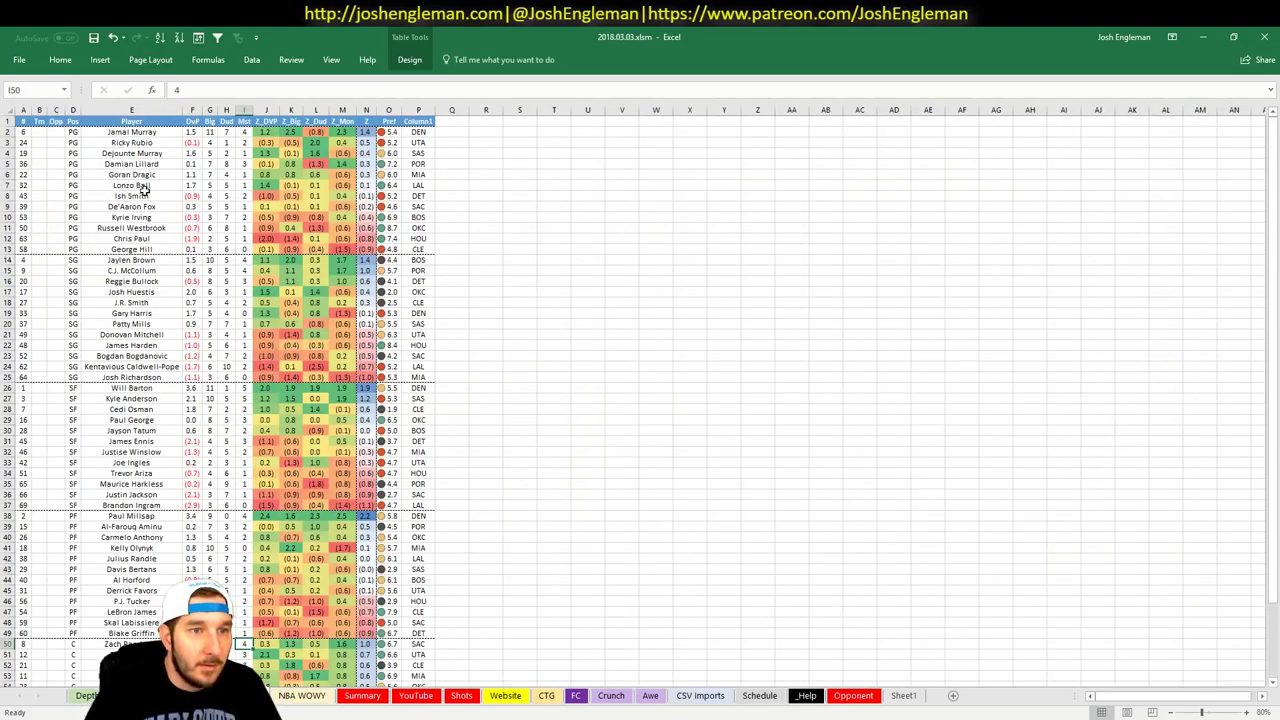
{"action": "left_click_drag", "start_coordinate": [148, 207], "coordinate": [328, 211]}
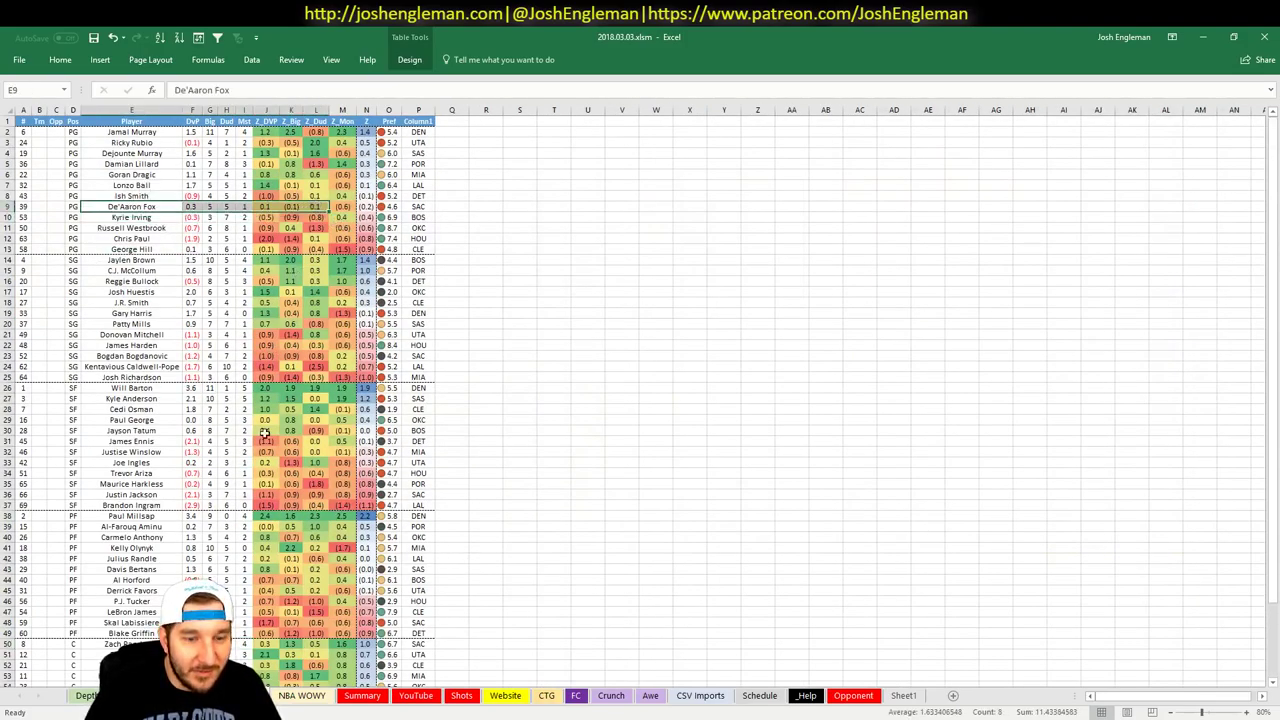
{"action": "left_click", "coordinate": [415, 695]}
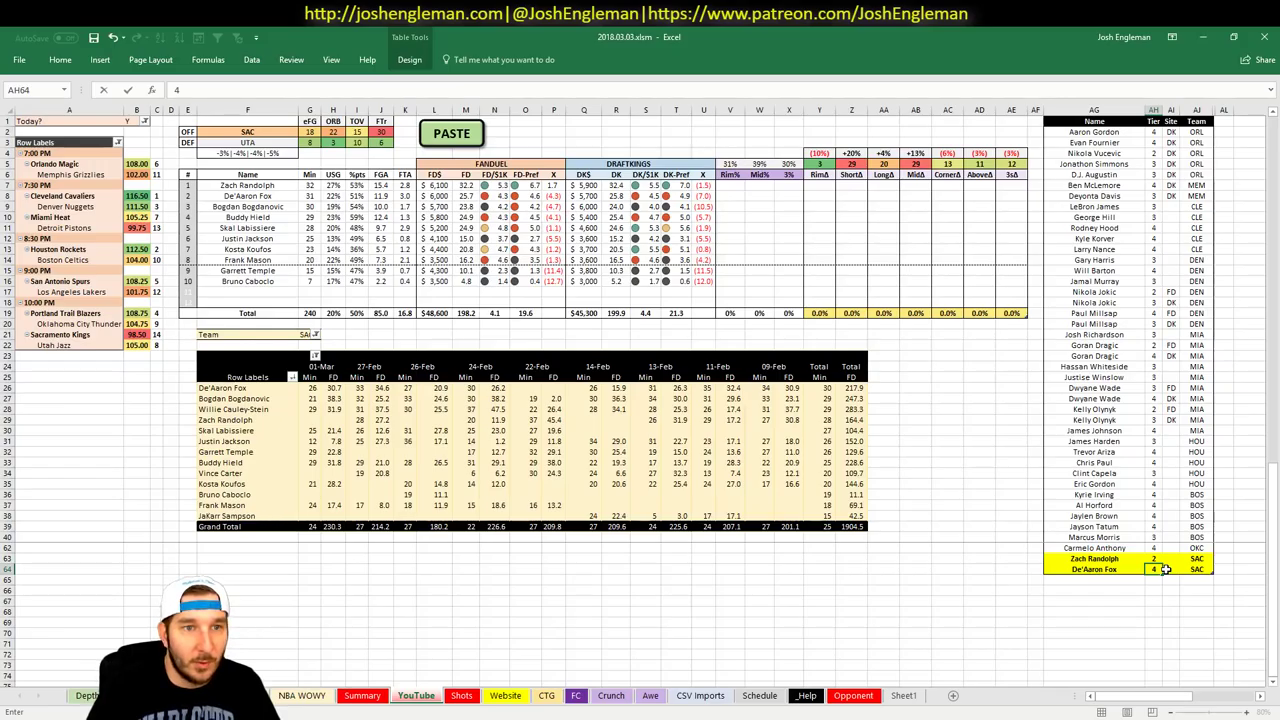
{"action": "type", "text": "4"}
{"action": "key", "text": "Return"}
Add Bogdan Bogdanovic to the tier table below De'Aaron Fox
{"action": "type", "text": "Bogd"}
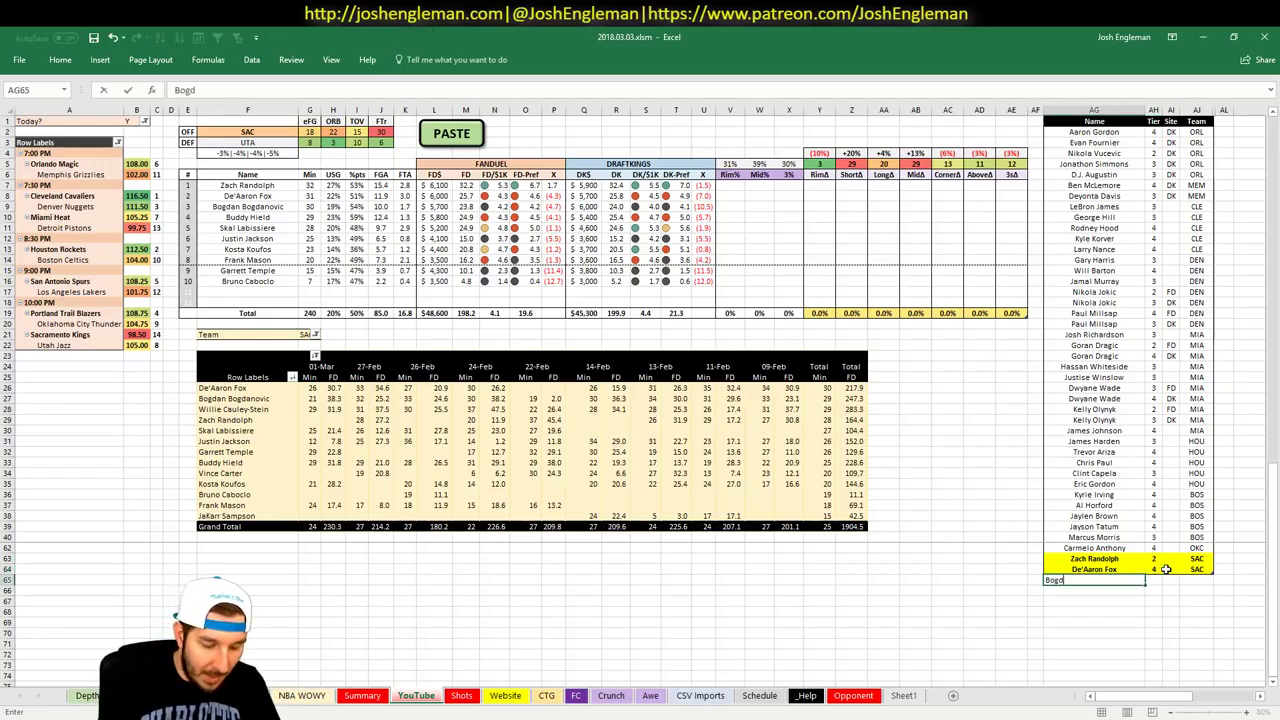
{"action": "type", "text": "an Bogdanovic"}
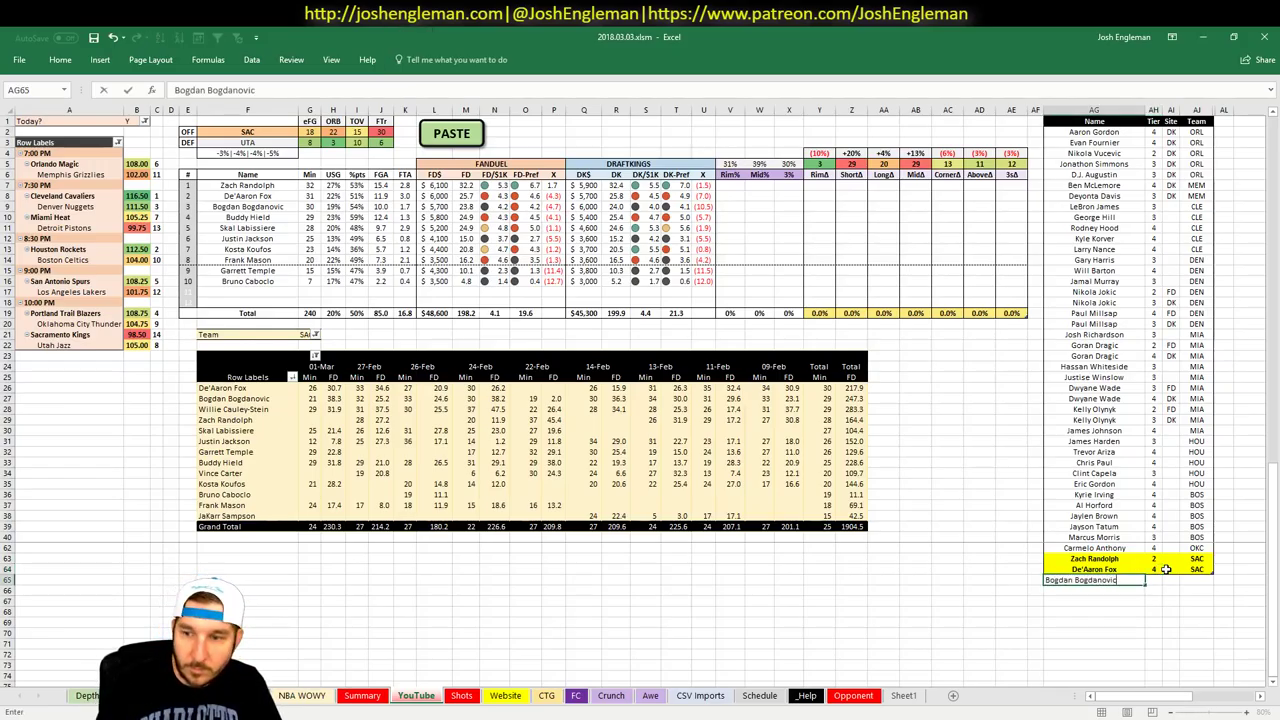
{"action": "key", "text": "Tab"}
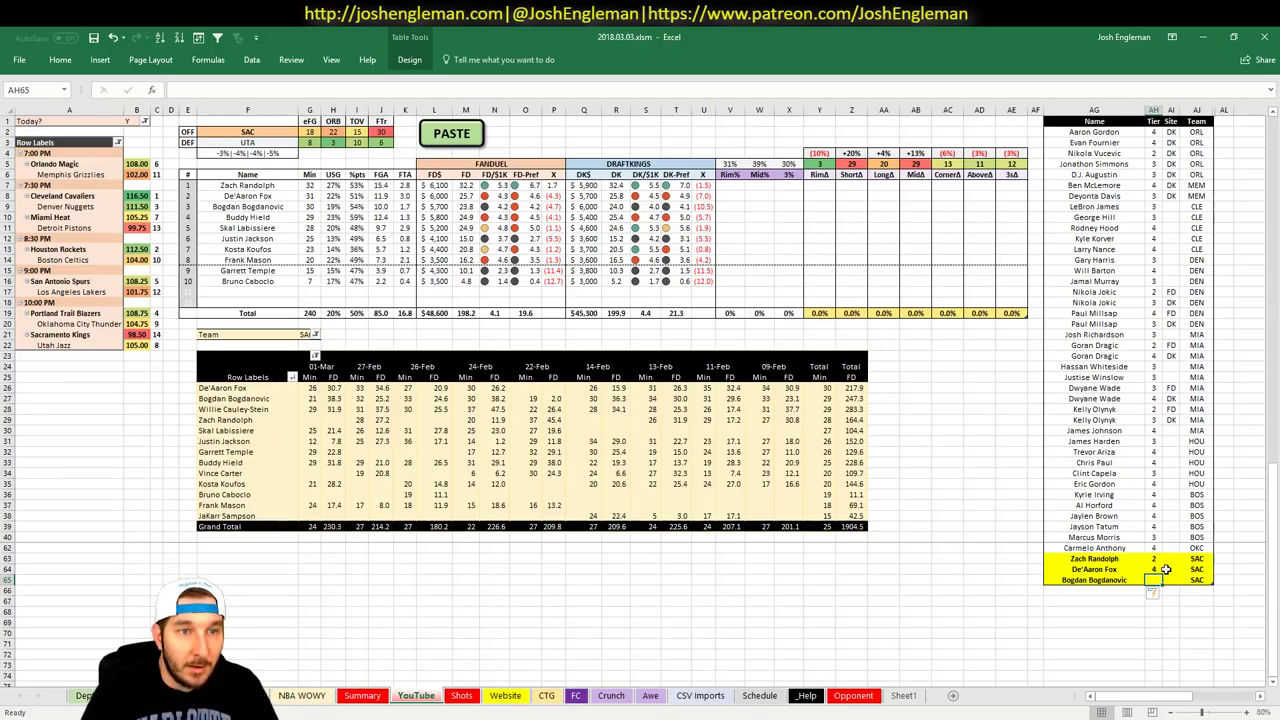
Check Bogdan Bogdanovic's Dud value in the matchup rankings, then set his tier to 4 in the tier table
{"action": "left_click", "coordinate": [88, 695]}
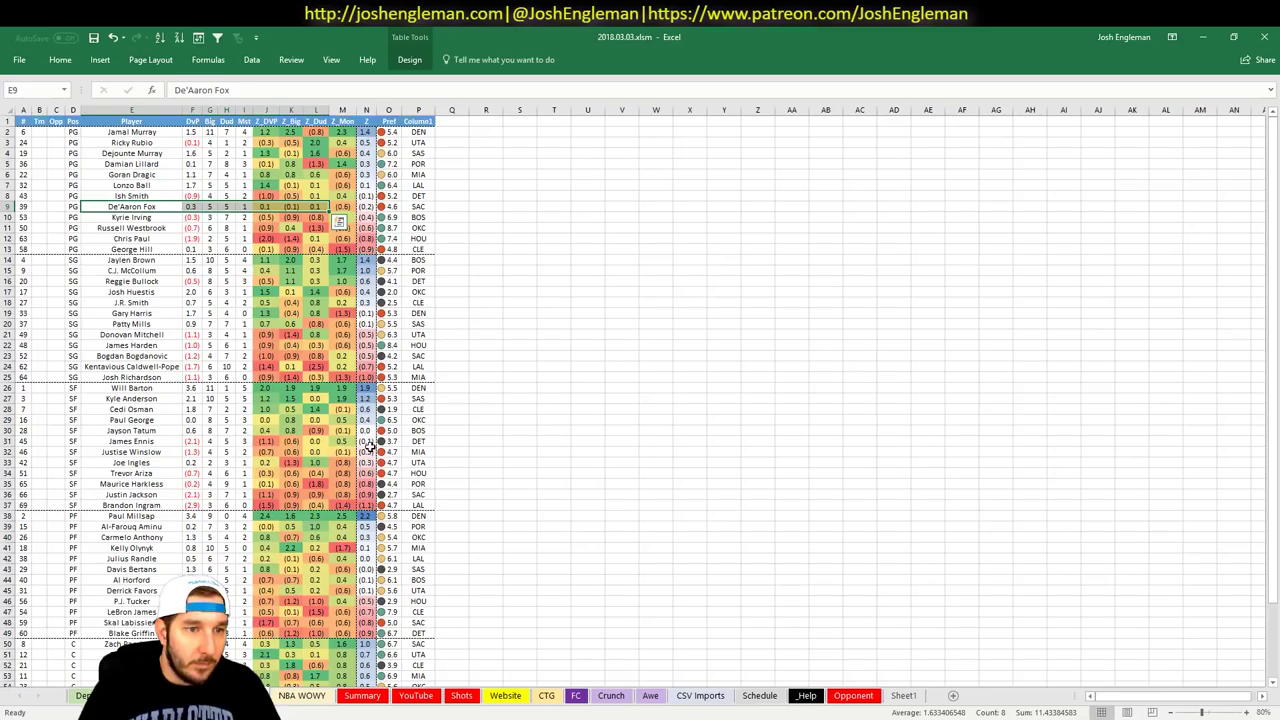
{"action": "left_click", "coordinate": [226, 356]}
{"action": "left_click", "coordinate": [418, 697]}
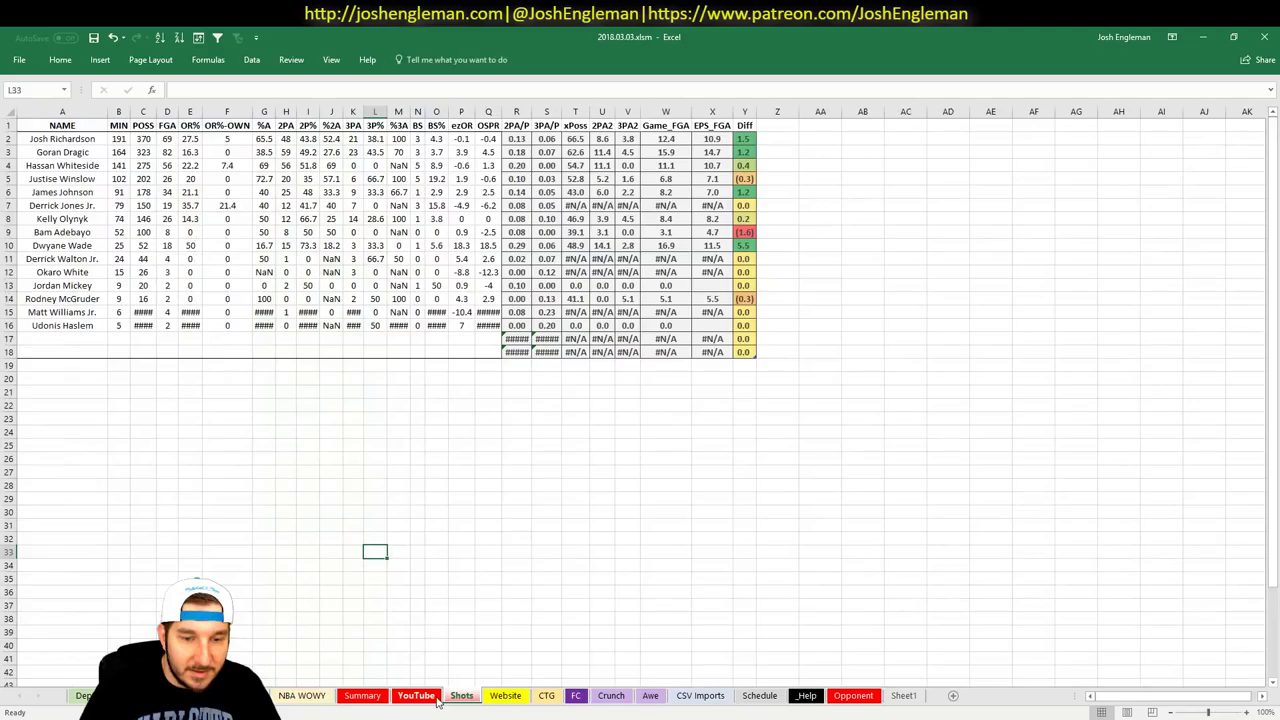
{"action": "type", "text": "4"}
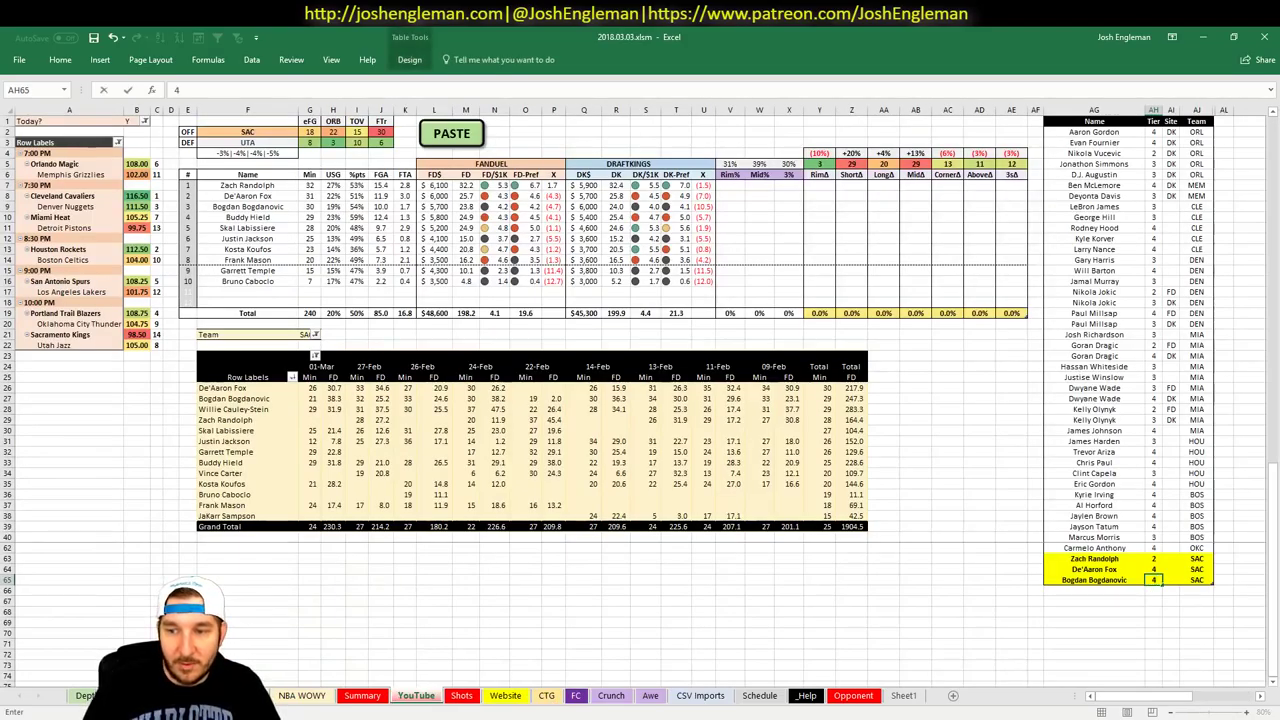
{"action": "key", "text": "Return"}
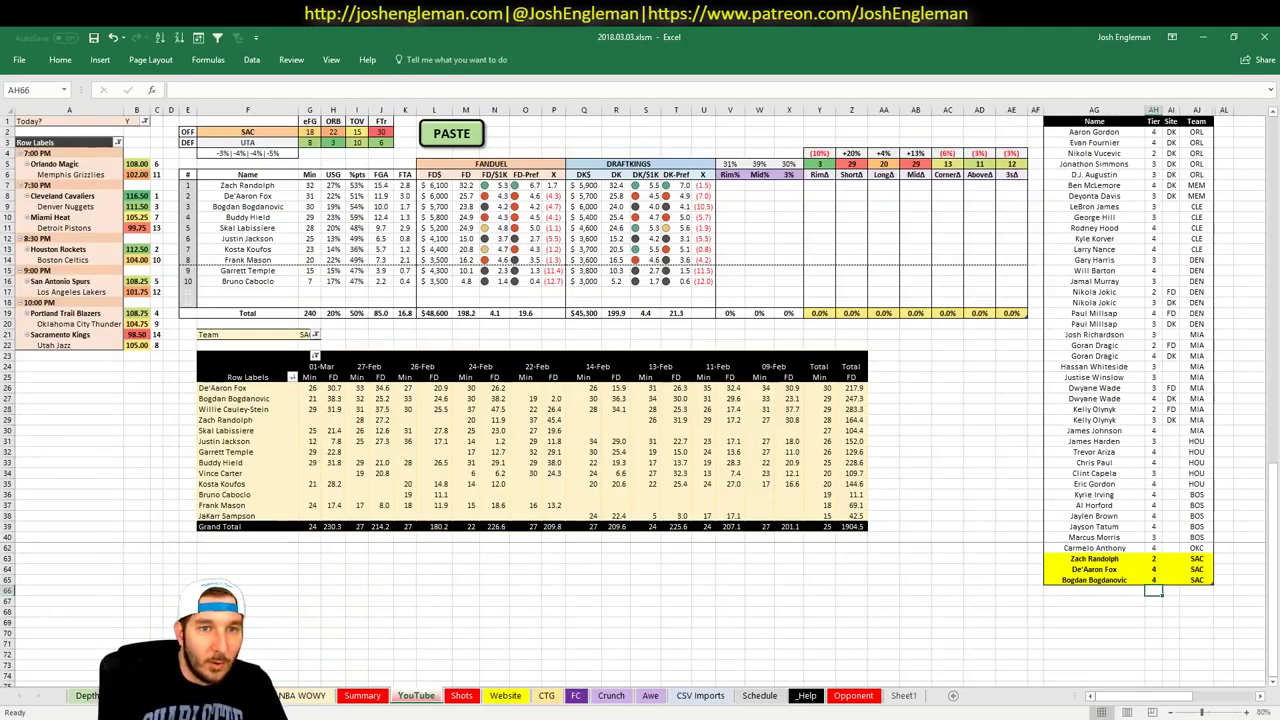
Add Buddy Hield to the tier table below Bogdan Bogdanovic and set his tier to 4
{"action": "type", "text": "Buddy Hi"}
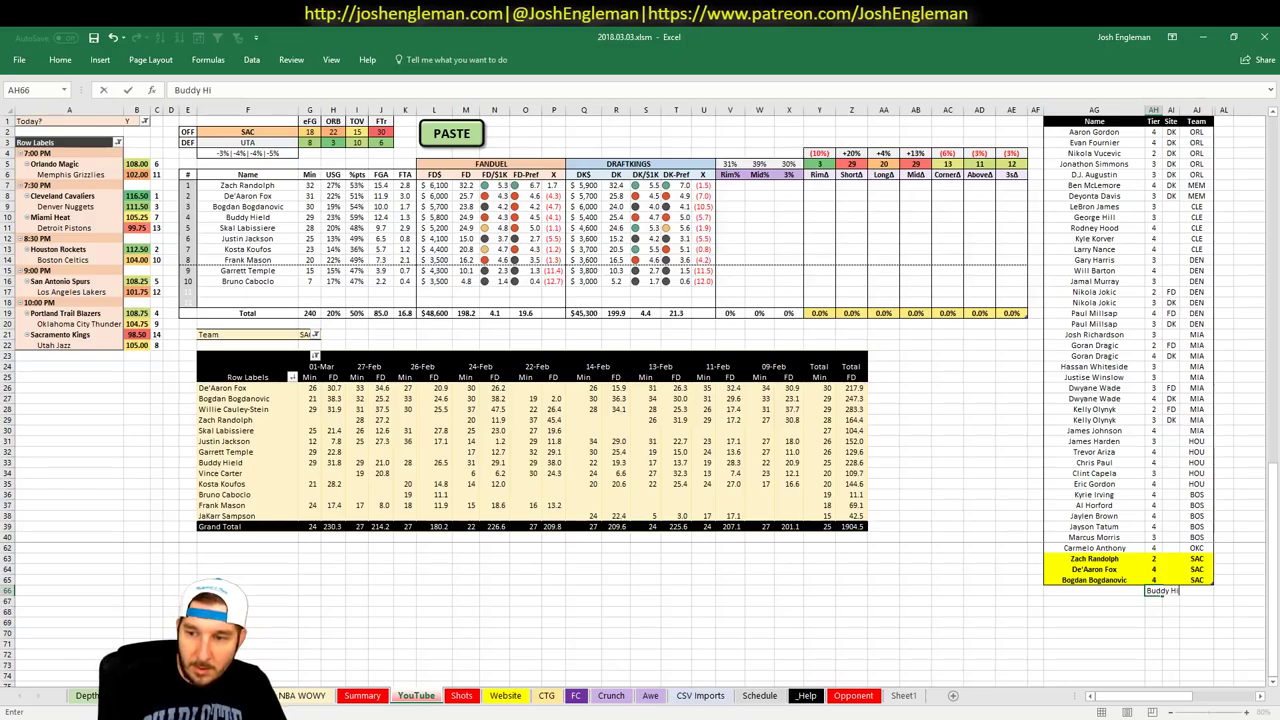
{"action": "key", "text": "Escape"}
{"action": "key", "text": "Left"}
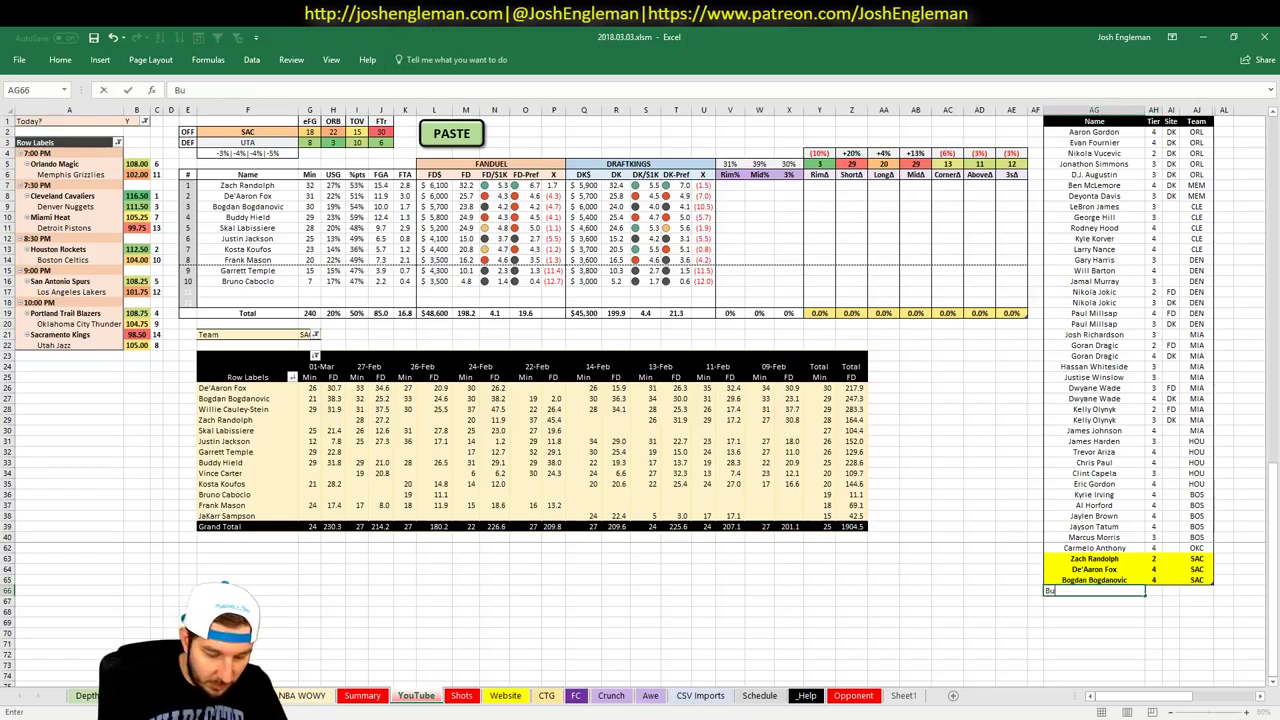
{"action": "type", "text": "Buddy"}
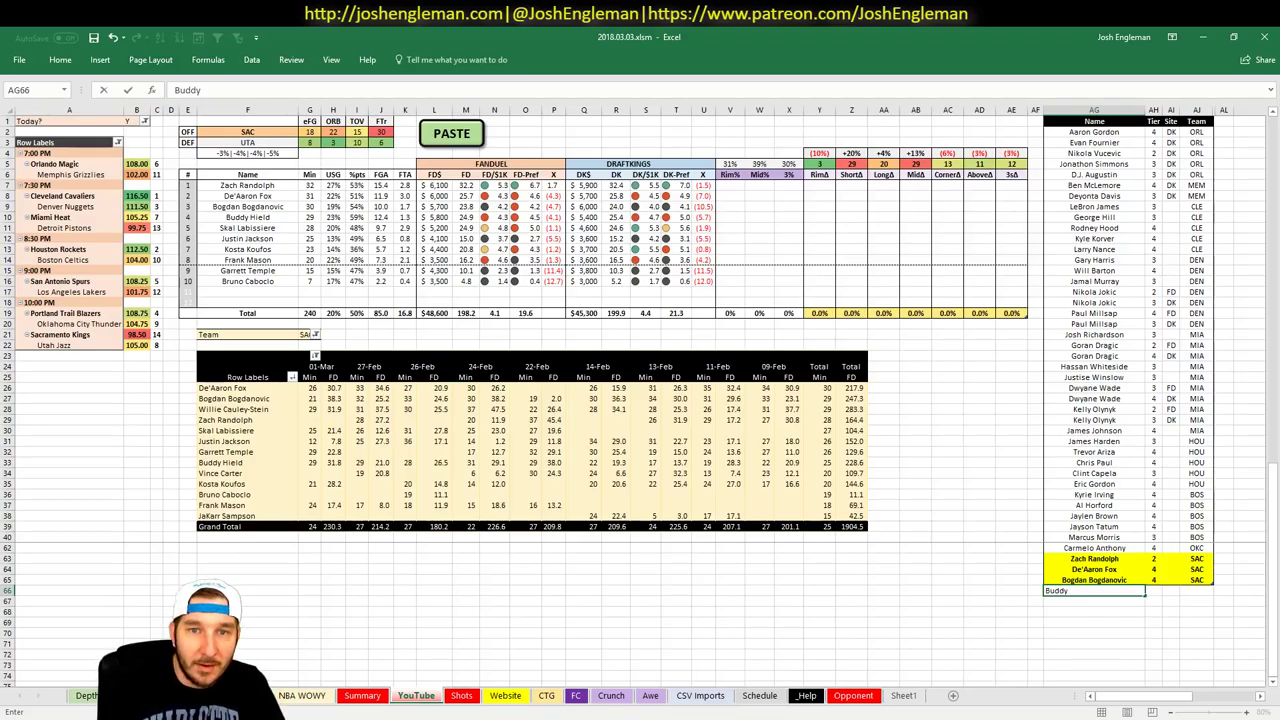
{"action": "type", "text": "Hie"}
{"action": "key", "text": "BackSpace"}
{"action": "key", "text": "BackSpace"}
{"action": "key", "text": "BackSpace"}
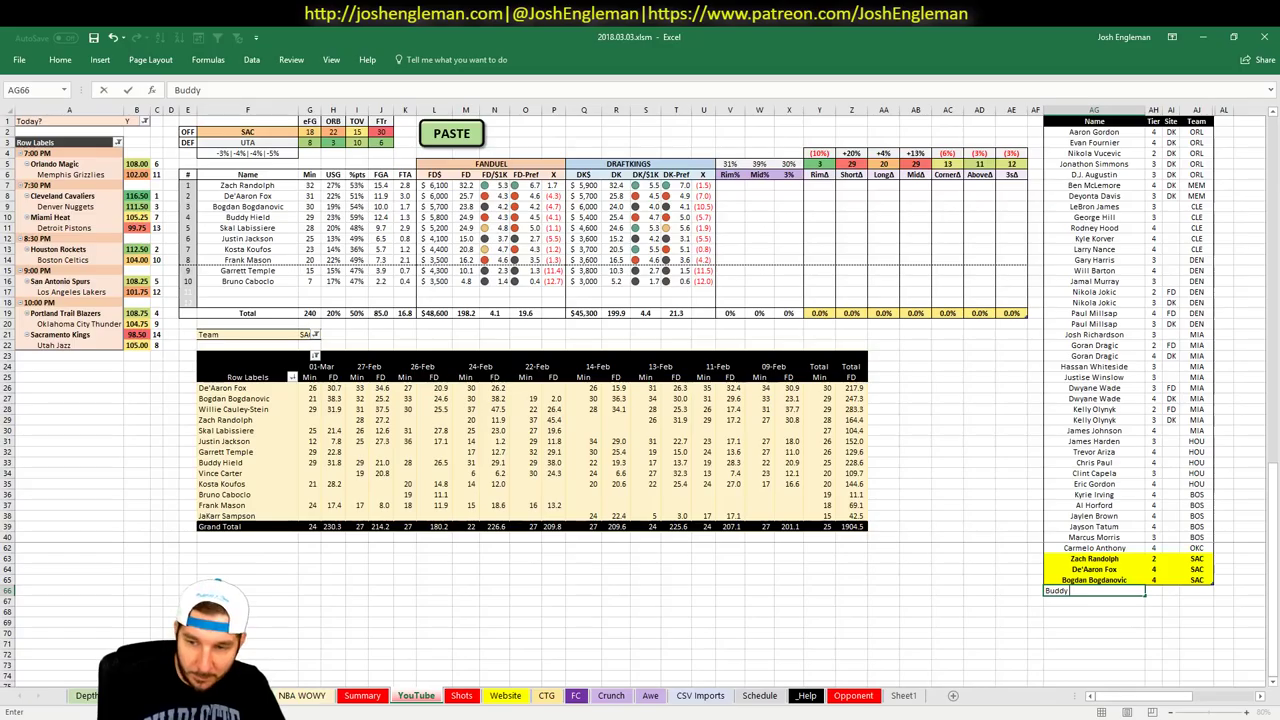
{"action": "type", "text": "Hield"}
{"action": "key", "text": "Tab"}
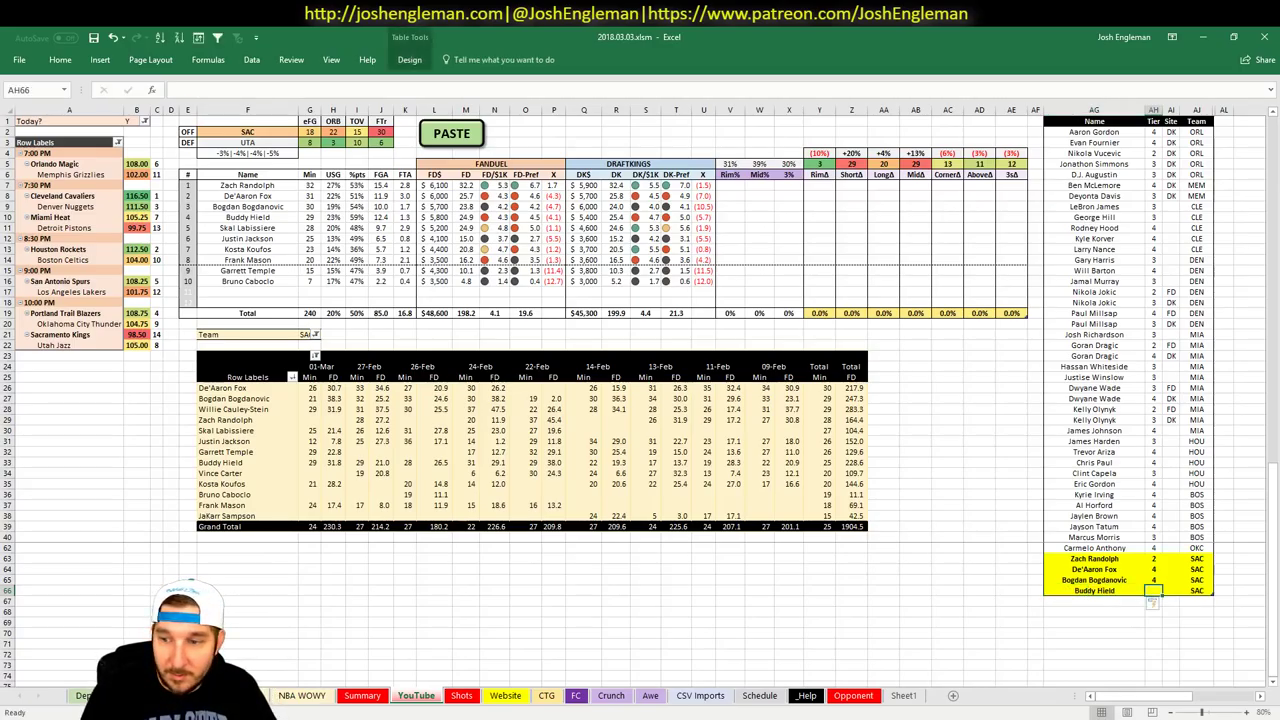
{"action": "type", "text": "4"}
{"action": "key", "text": "Return"}
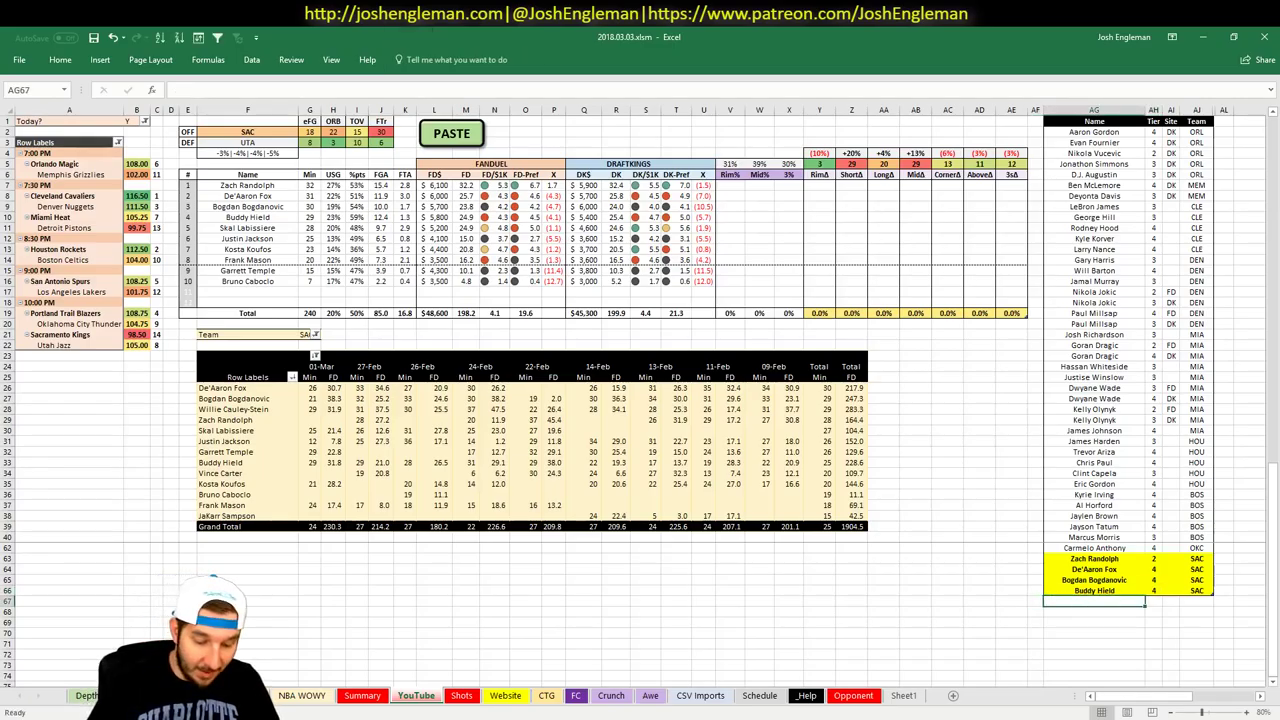
Add Skal Labissiere to the tier table, check his projected minutes, and set his tier to 3
{"action": "type", "text": "Skal Labissiere"}
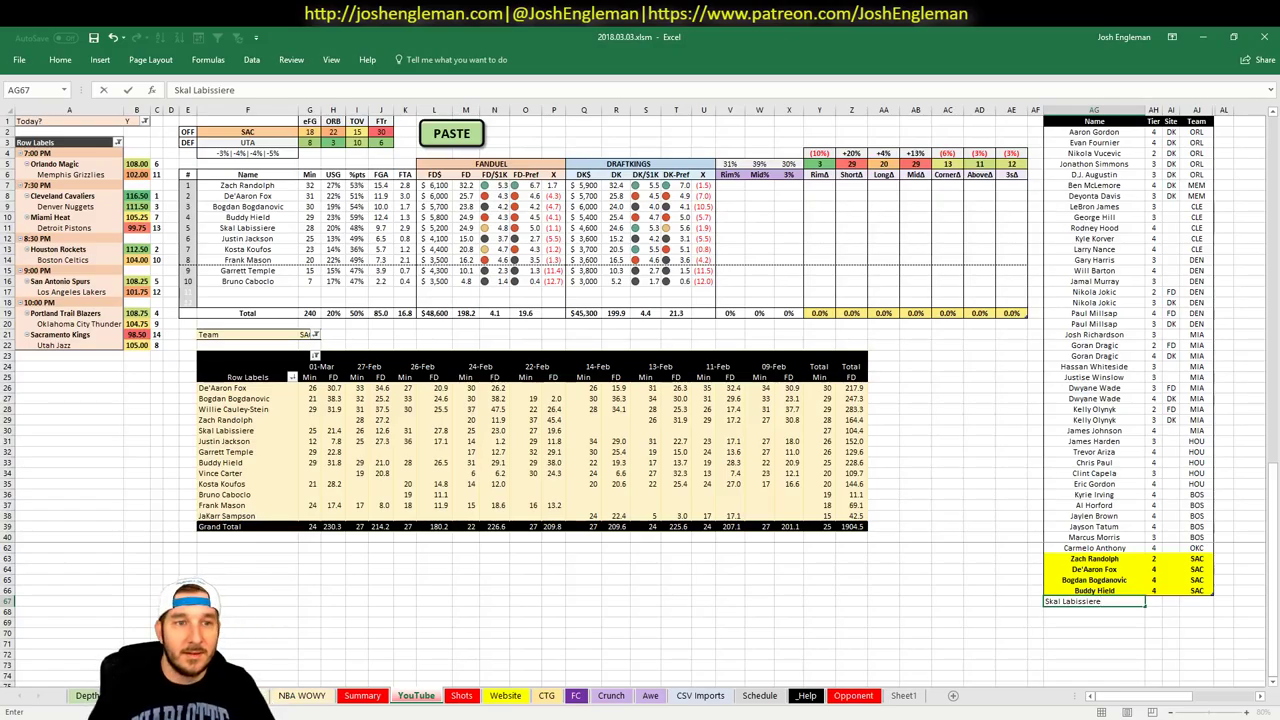
{"action": "key", "text": "Tab"}
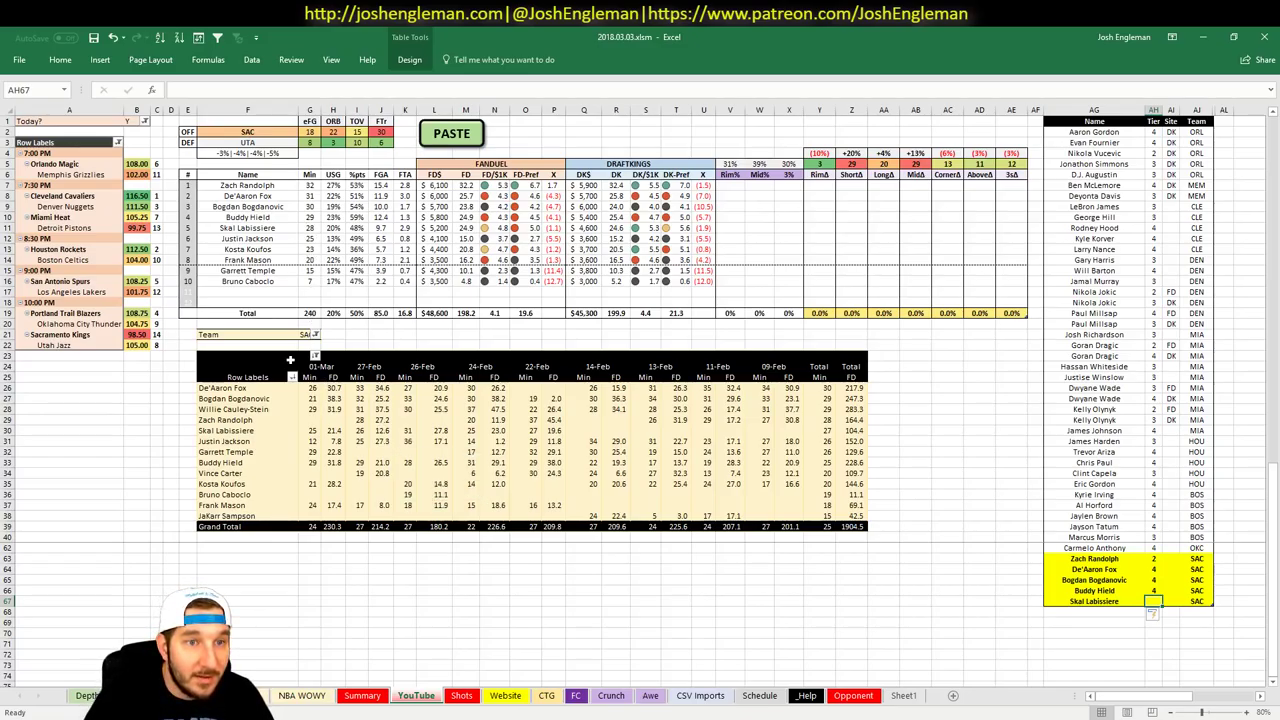
{"action": "left_click", "coordinate": [310, 228]}
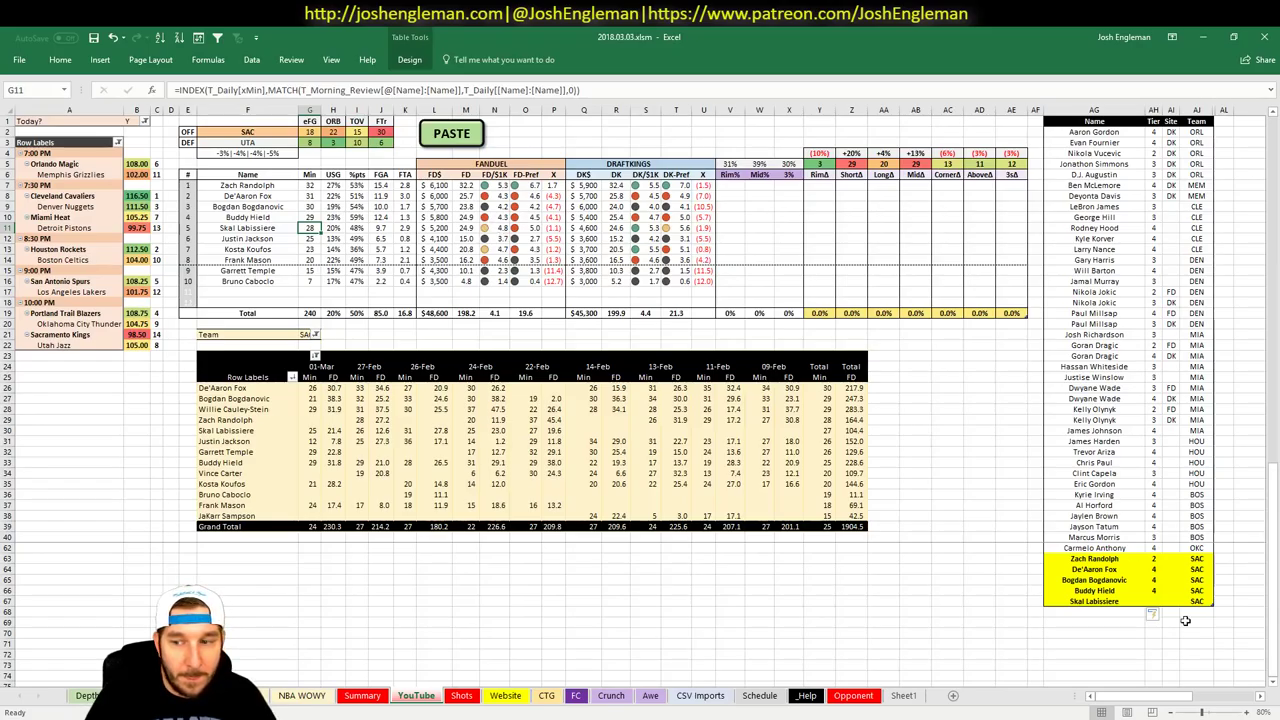
{"action": "left_click", "coordinate": [1155, 601]}
{"action": "type", "text": "3"}
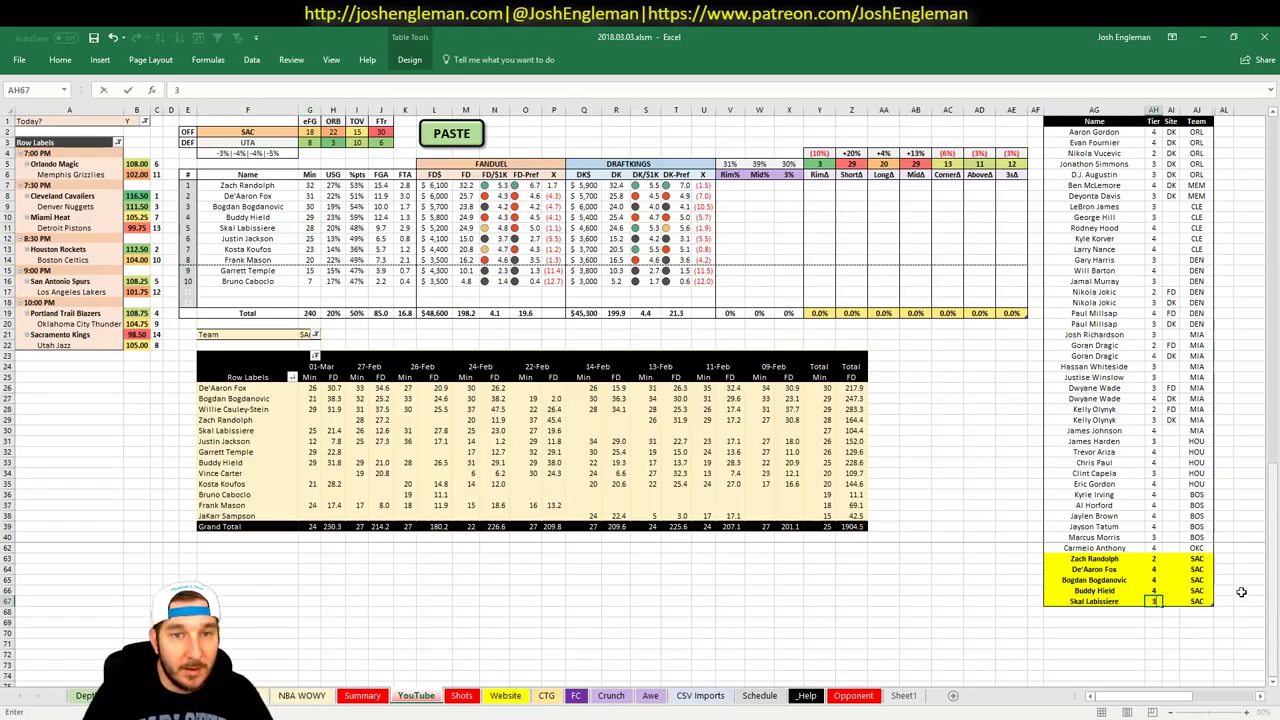
{"action": "key", "text": "Return"}
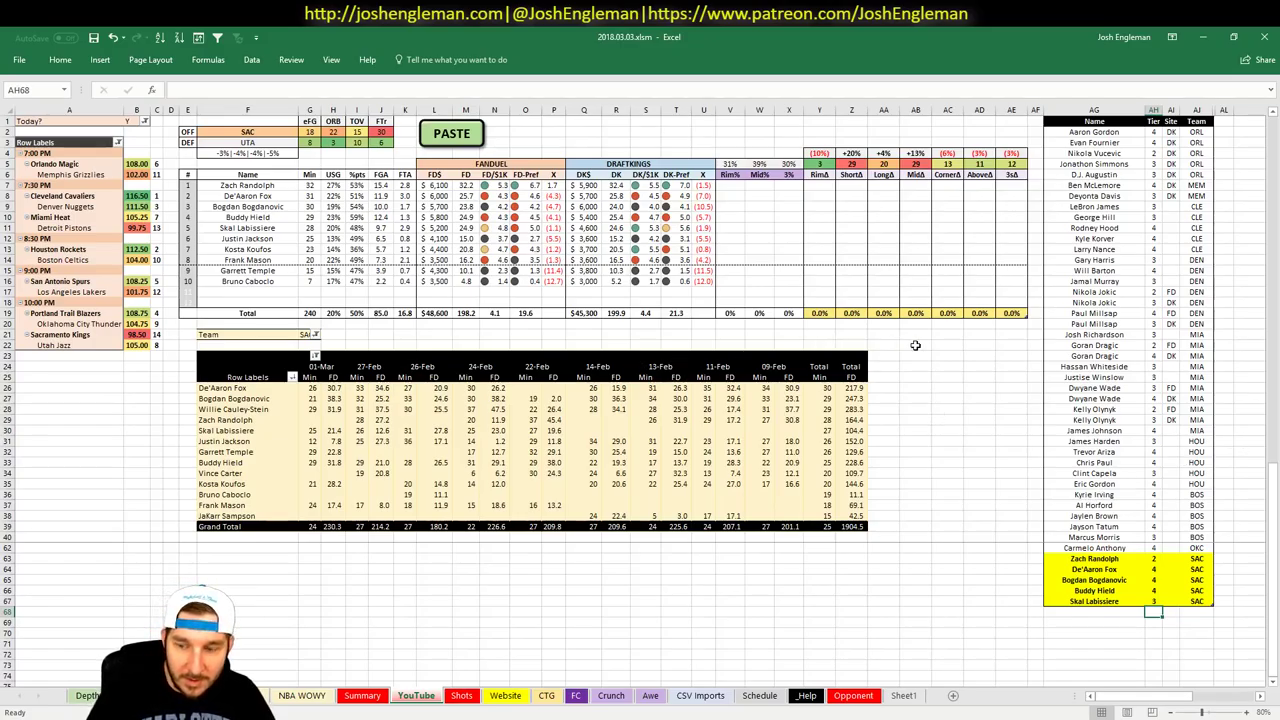
Add Justin Jackson to the tier table below Skal Labissiere and set his tier to 4
{"action": "key", "text": "Left"}
{"action": "type", "text": "Justin Jack"}
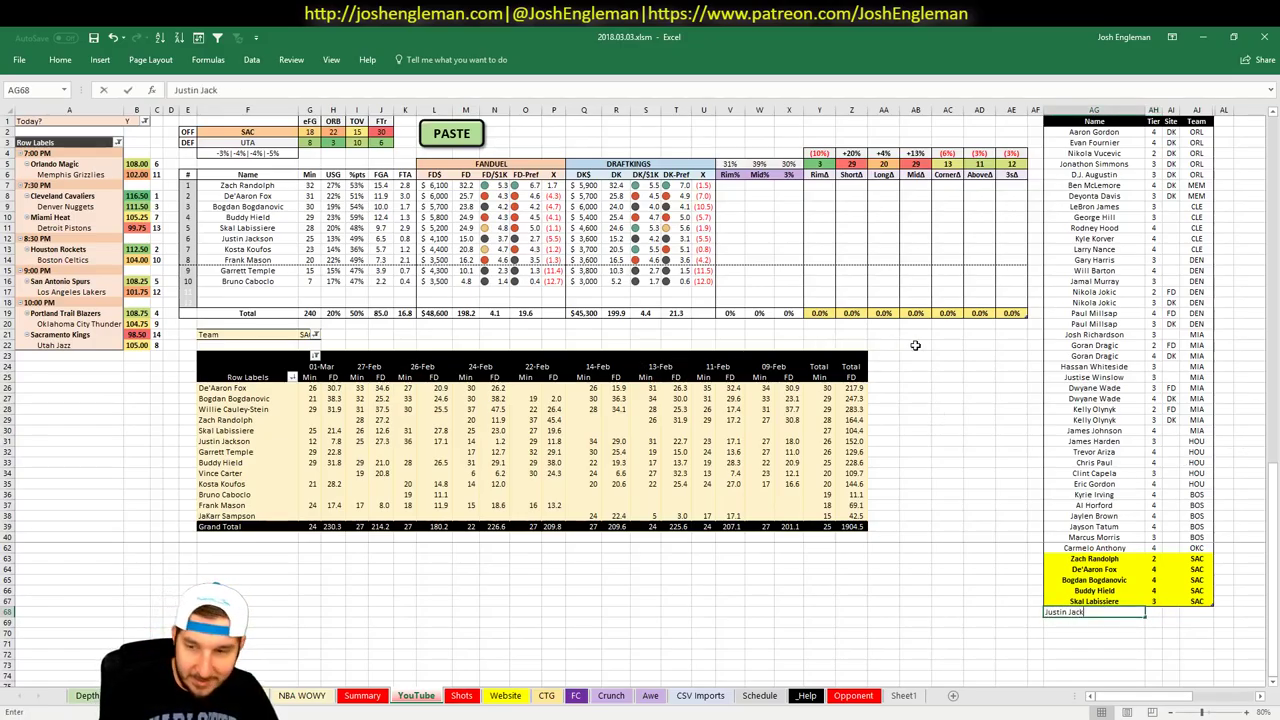
{"action": "type", "text": "son"}
{"action": "key", "text": "Tab"}
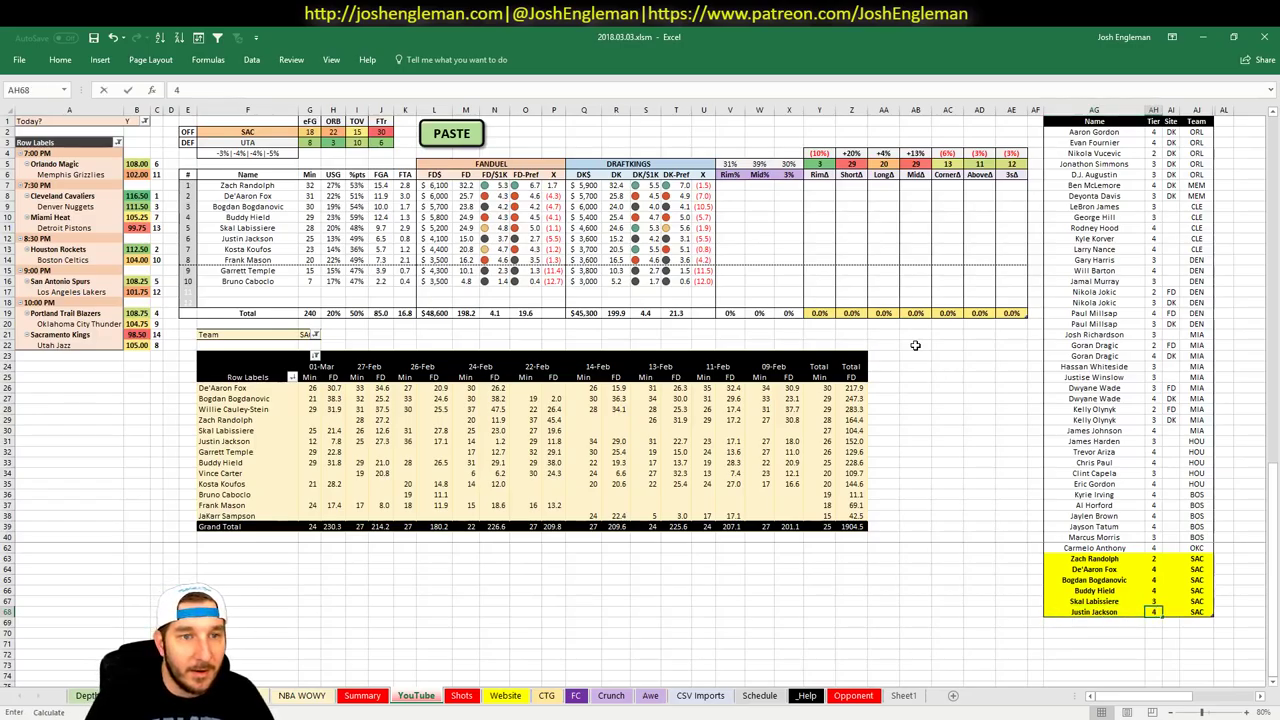
{"action": "type", "text": "4"}
{"action": "key", "text": "Return"}
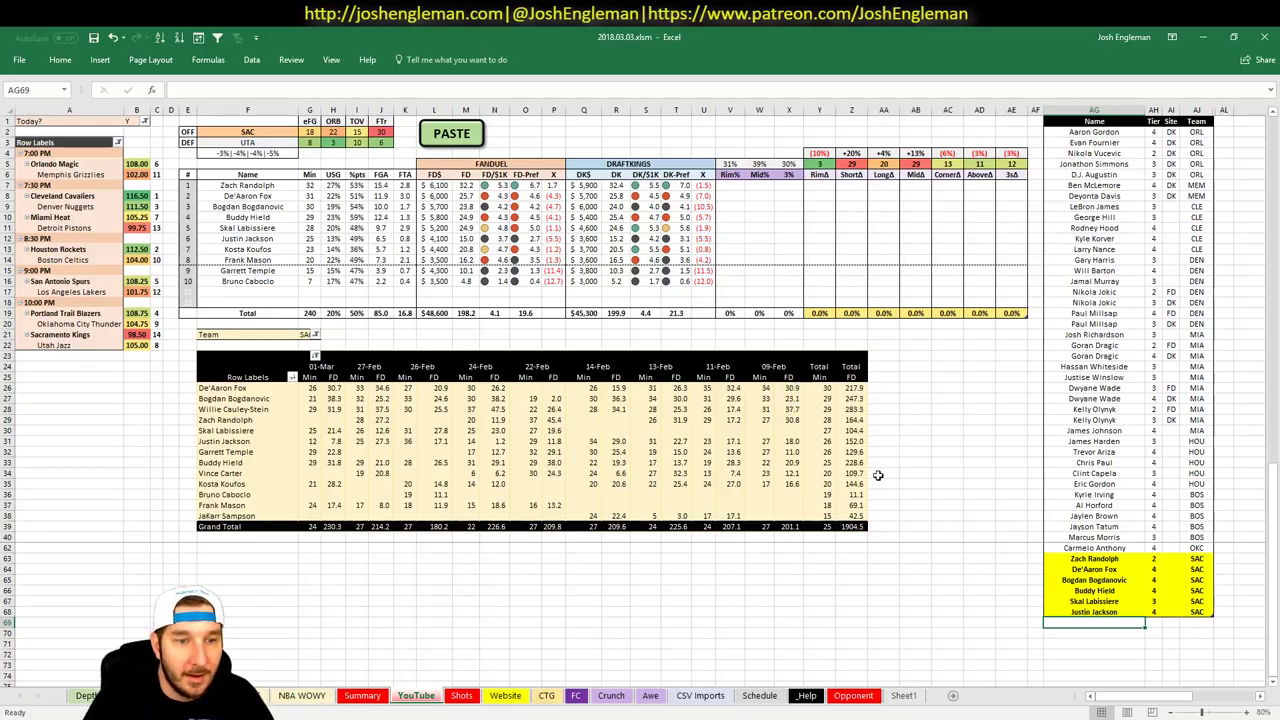
Check Kosta Koufos's 01-Mar game log entry, then add him to the tier table with tier 3
{"action": "left_click", "coordinate": [314, 484]}
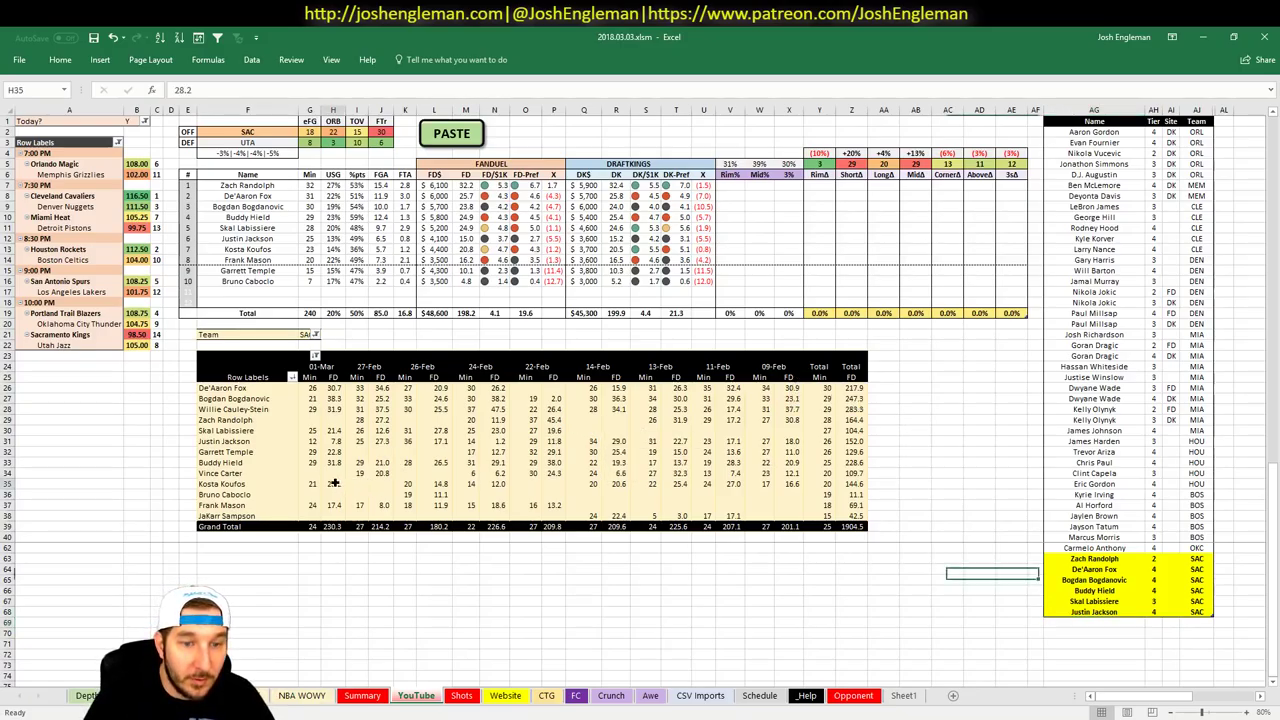
{"action": "left_click", "coordinate": [1102, 626]}
{"action": "type", "text": "Kosta"}
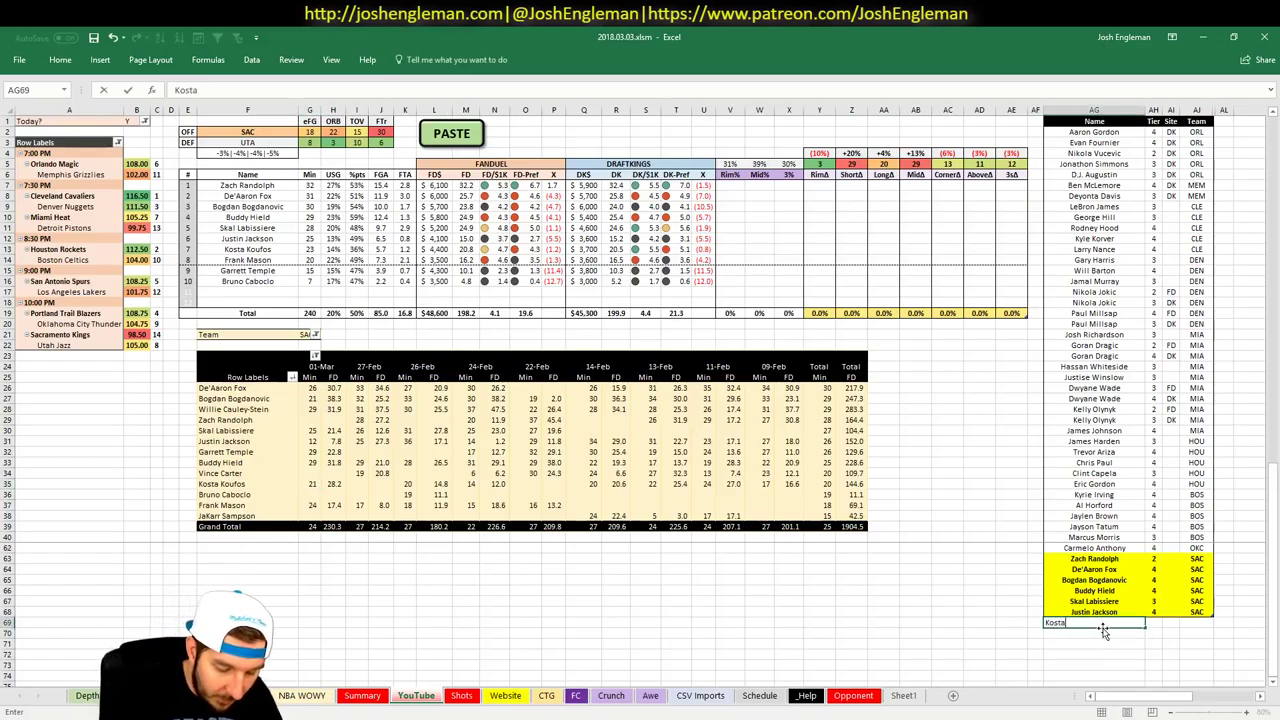
{"action": "type", "text": " Koufos"}
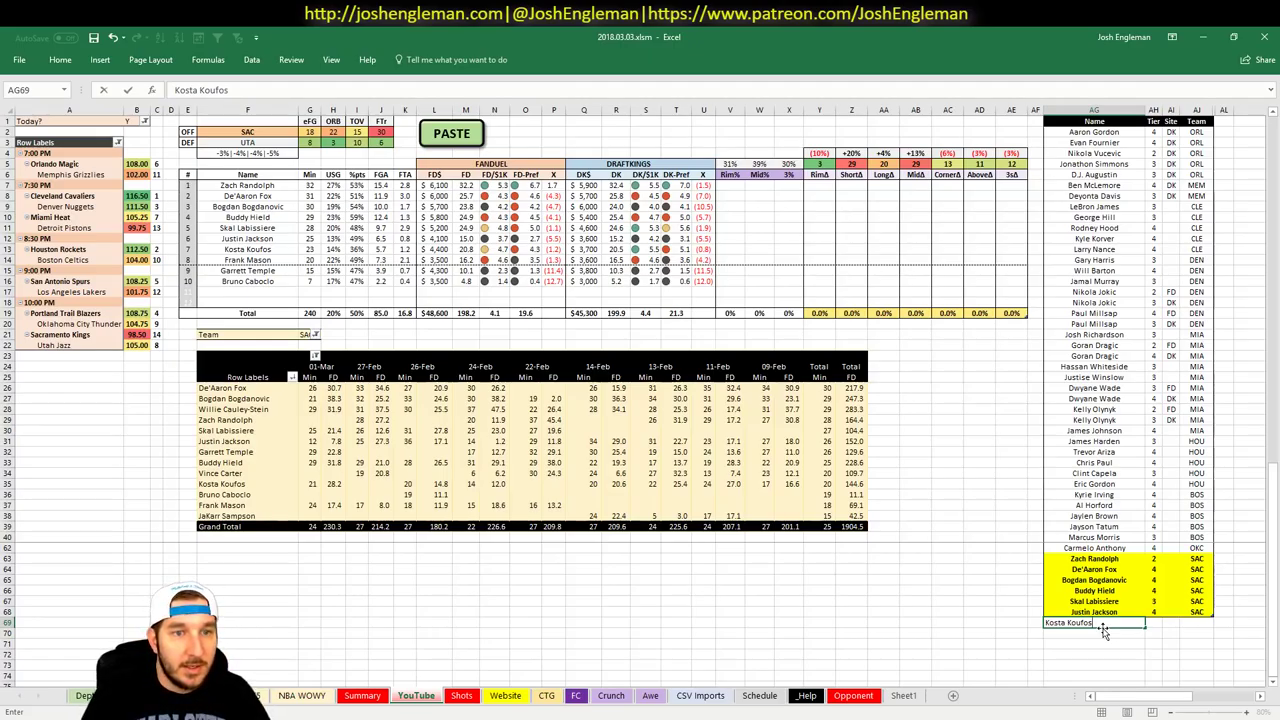
{"action": "key", "text": "Return"}
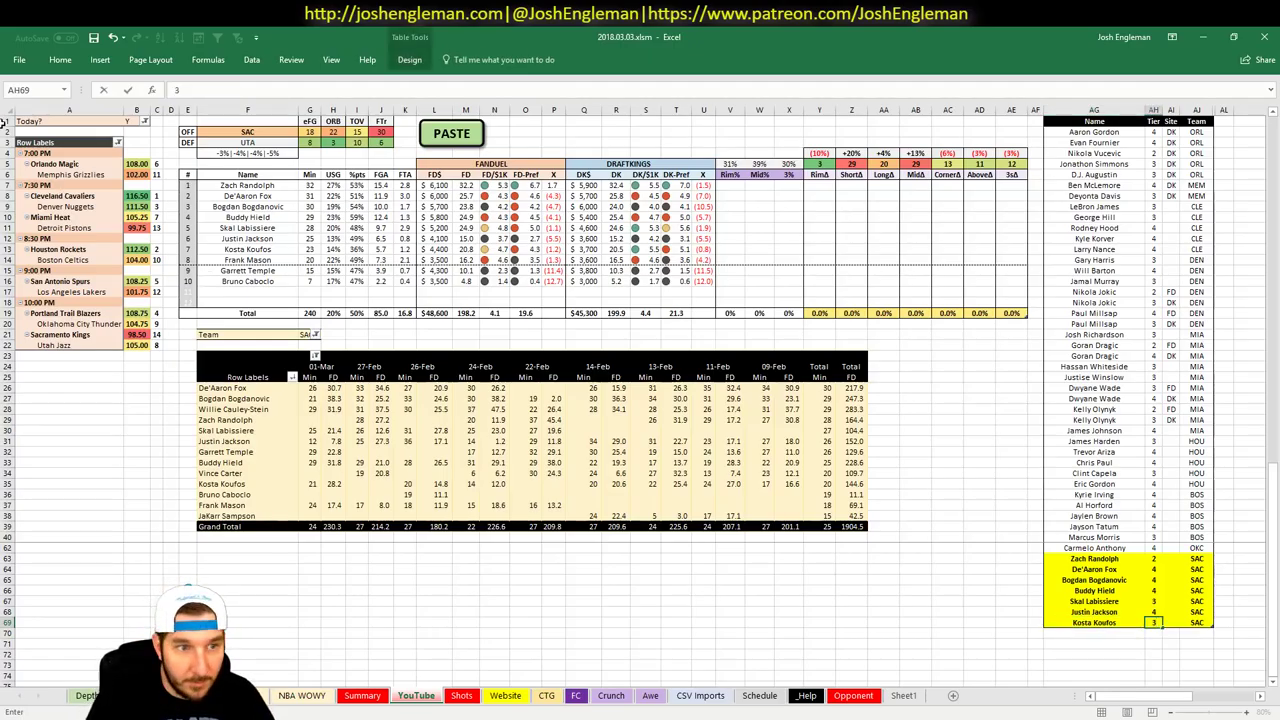
Set the offensive team in the matchup review to UTA
{"action": "left_click", "coordinate": [226, 134]}
{"action": "type", "text": "UTA"}
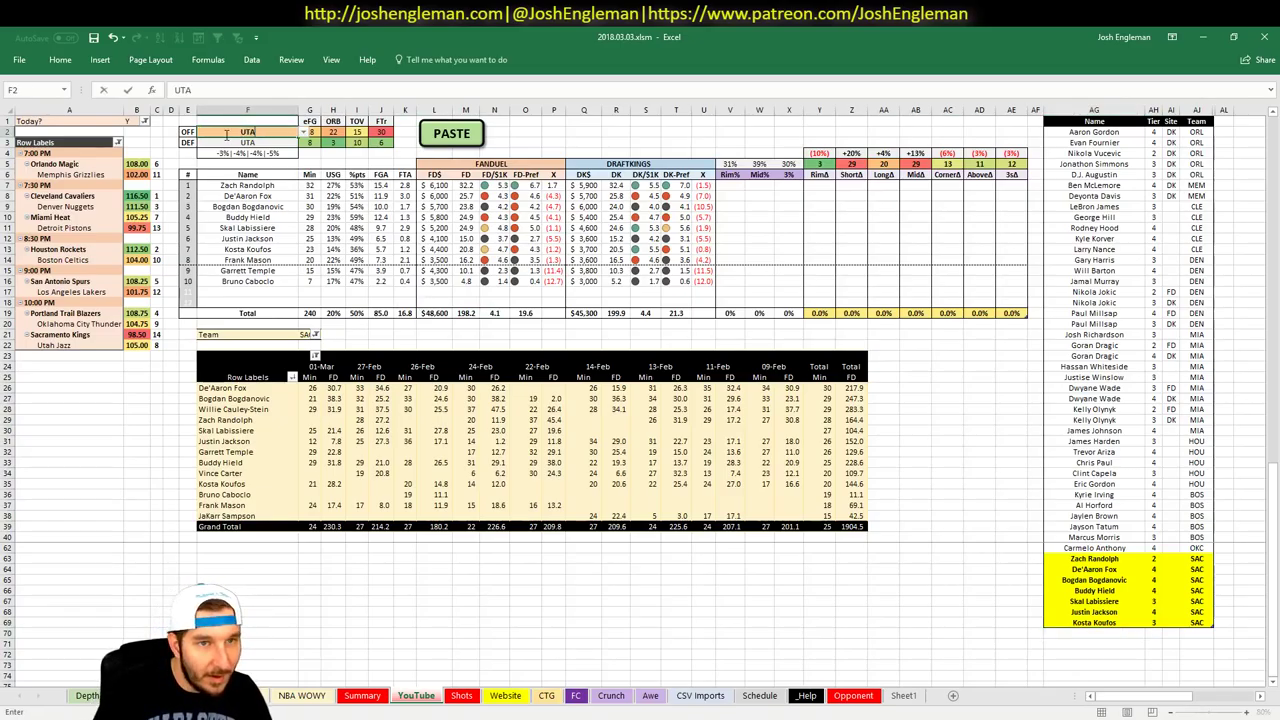
{"action": "key", "text": "Return"}
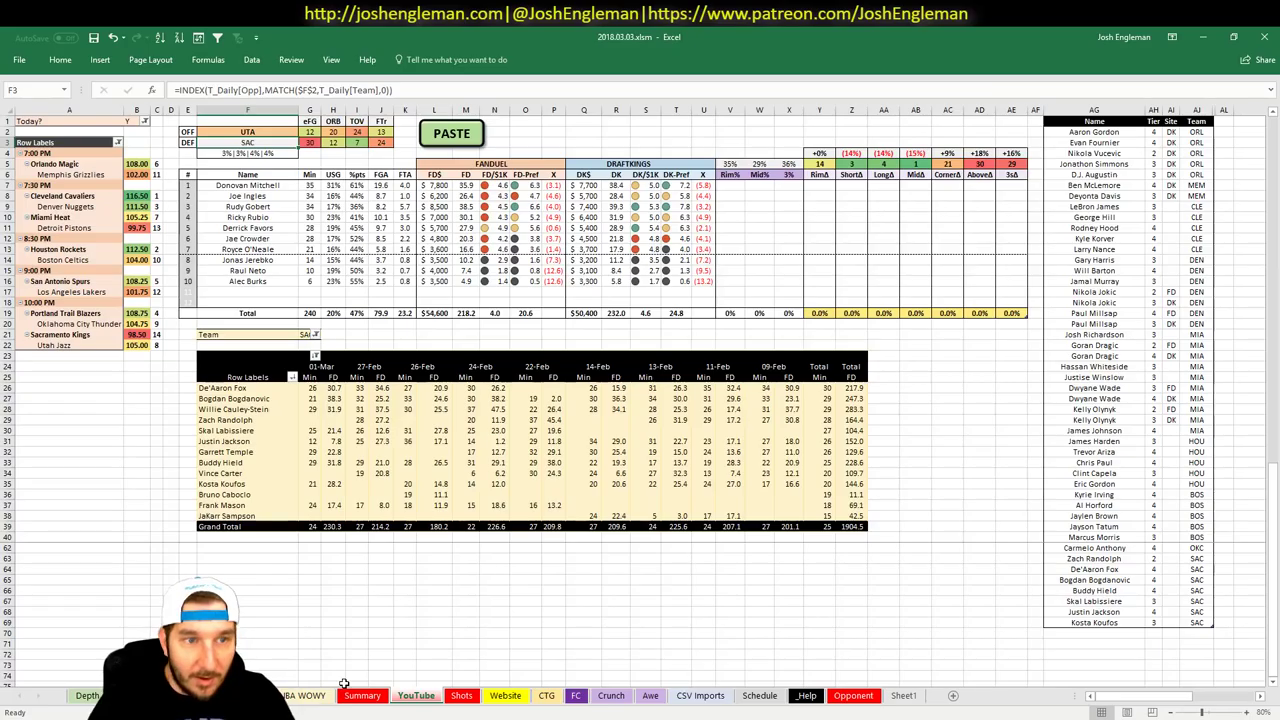
Check Utah's matchup row against SAC in the Summary sheet's team table, glance at the player projections, and return to the YouTube sheet
{"action": "left_click", "coordinate": [416, 695]}
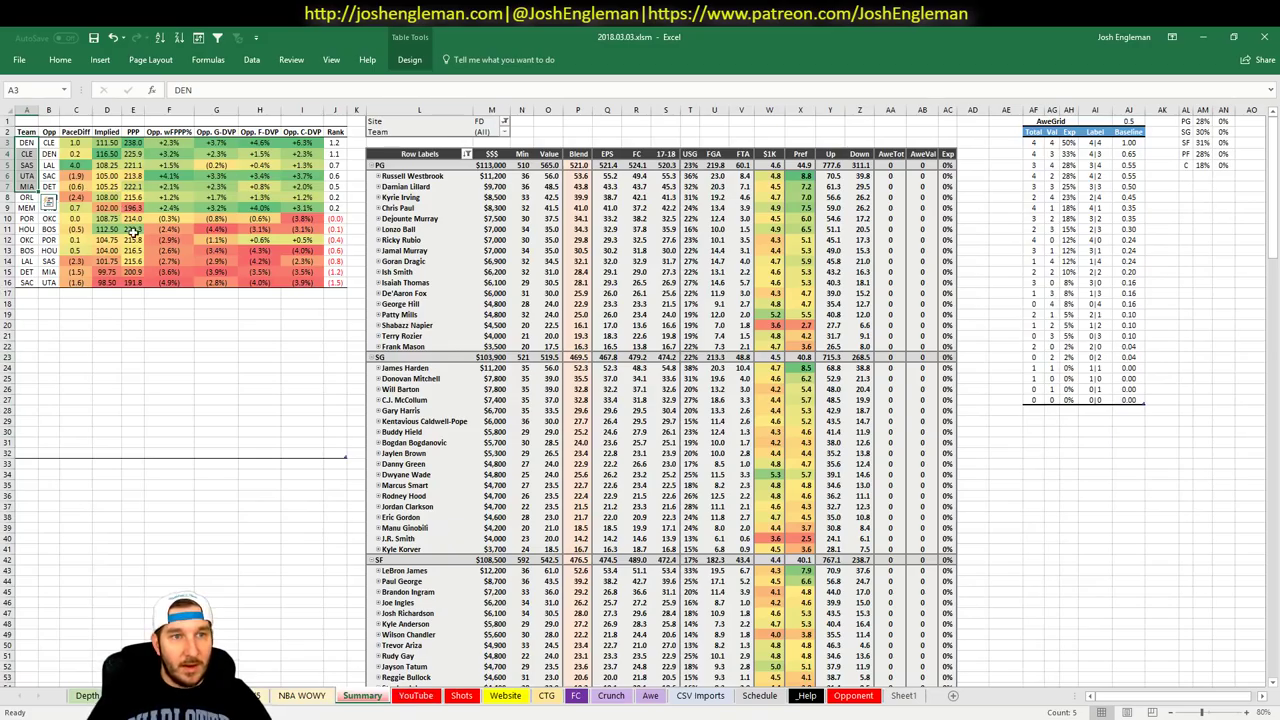
{"action": "left_click", "coordinate": [185, 174]}
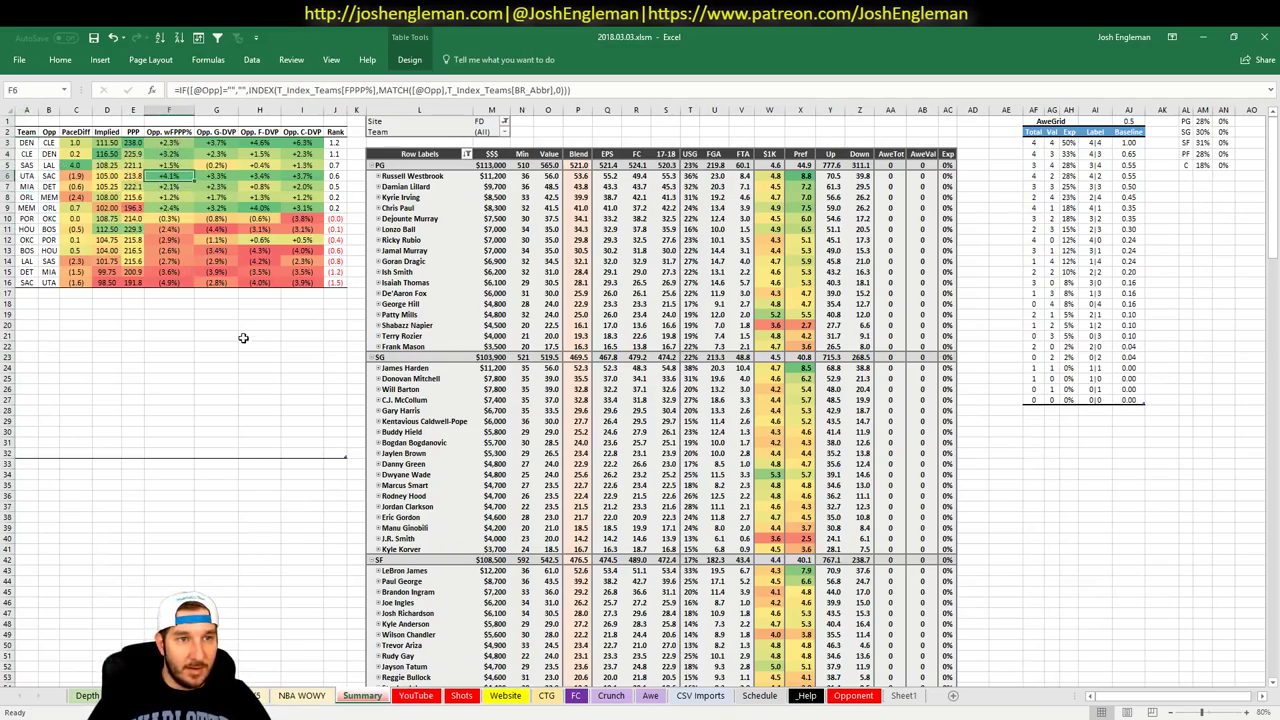
{"action": "left_click", "coordinate": [300, 697]}
{"action": "left_click", "coordinate": [245, 696]}
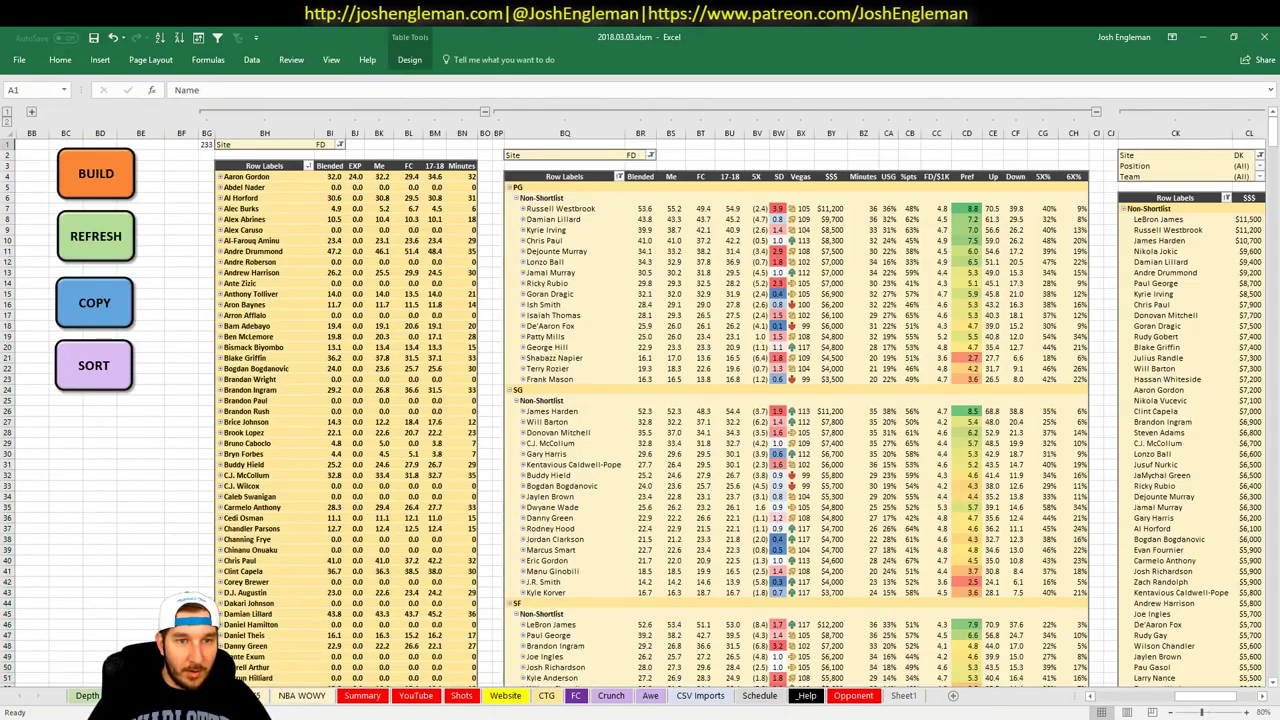
{"action": "left_click", "coordinate": [366, 697]}
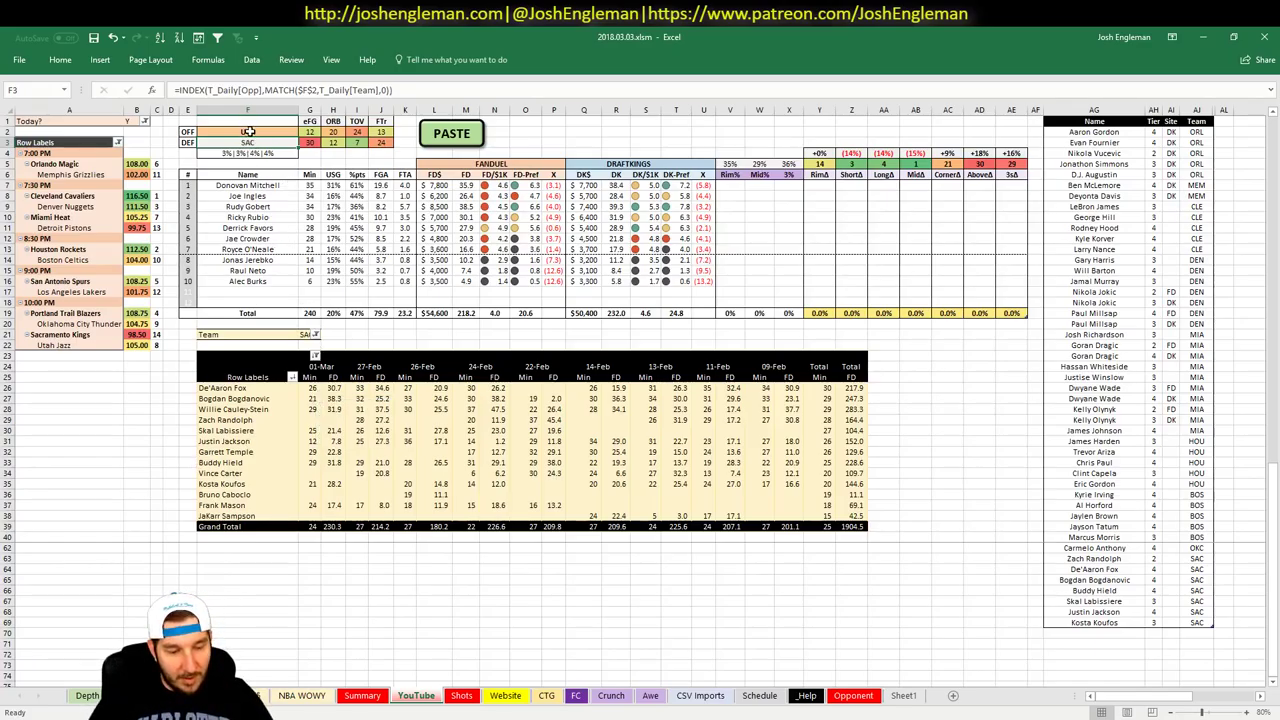
Set the game log pivot table's team filter to UTA
{"action": "left_click", "coordinate": [1100, 655]}
{"action": "scroll", "coordinate": [1110, 630], "scroll_direction": "down", "scroll_amount": 2}
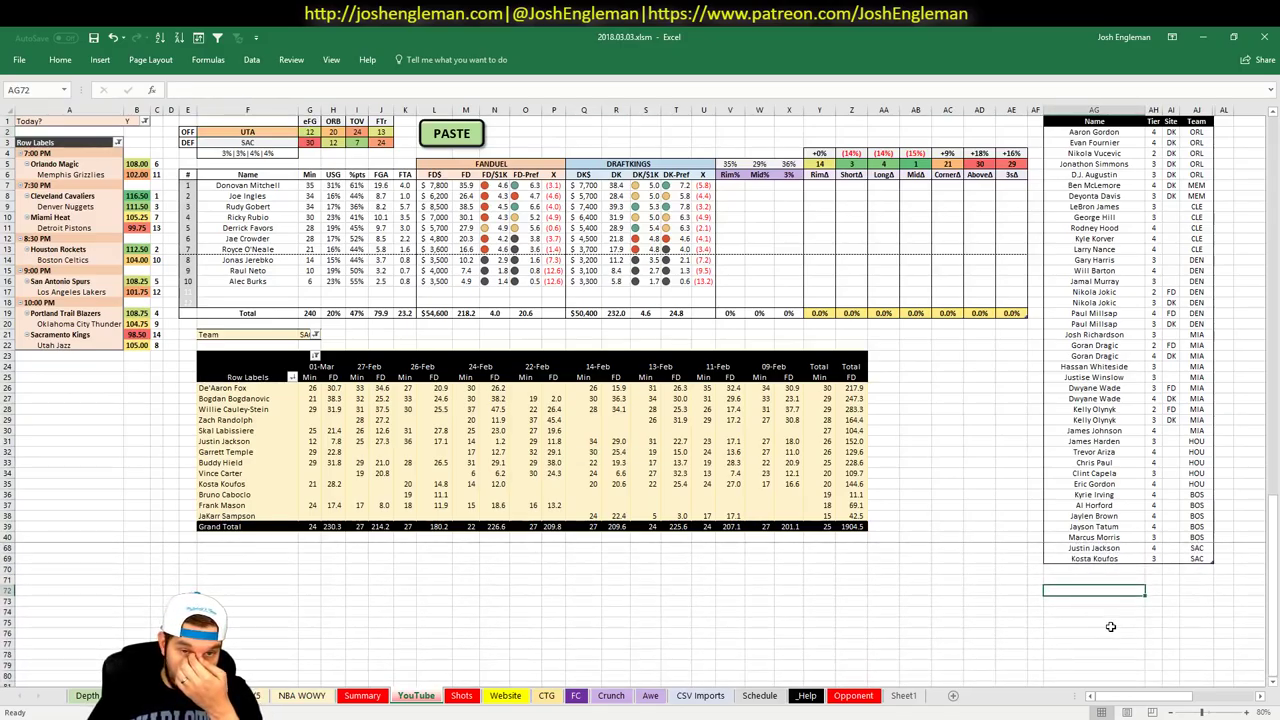
{"action": "left_click", "coordinate": [1107, 568]}
{"action": "left_click", "coordinate": [300, 332]}
{"action": "type", "text": "UTA"}
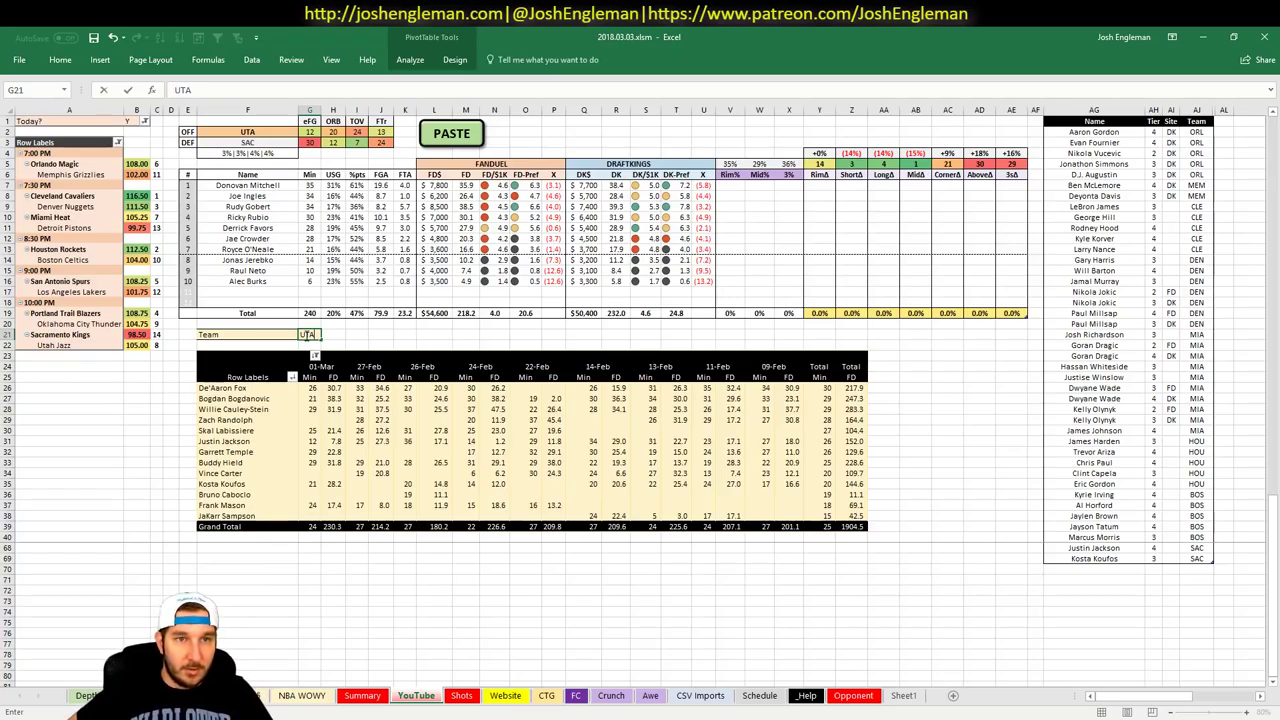
{"action": "key", "text": "Return"}
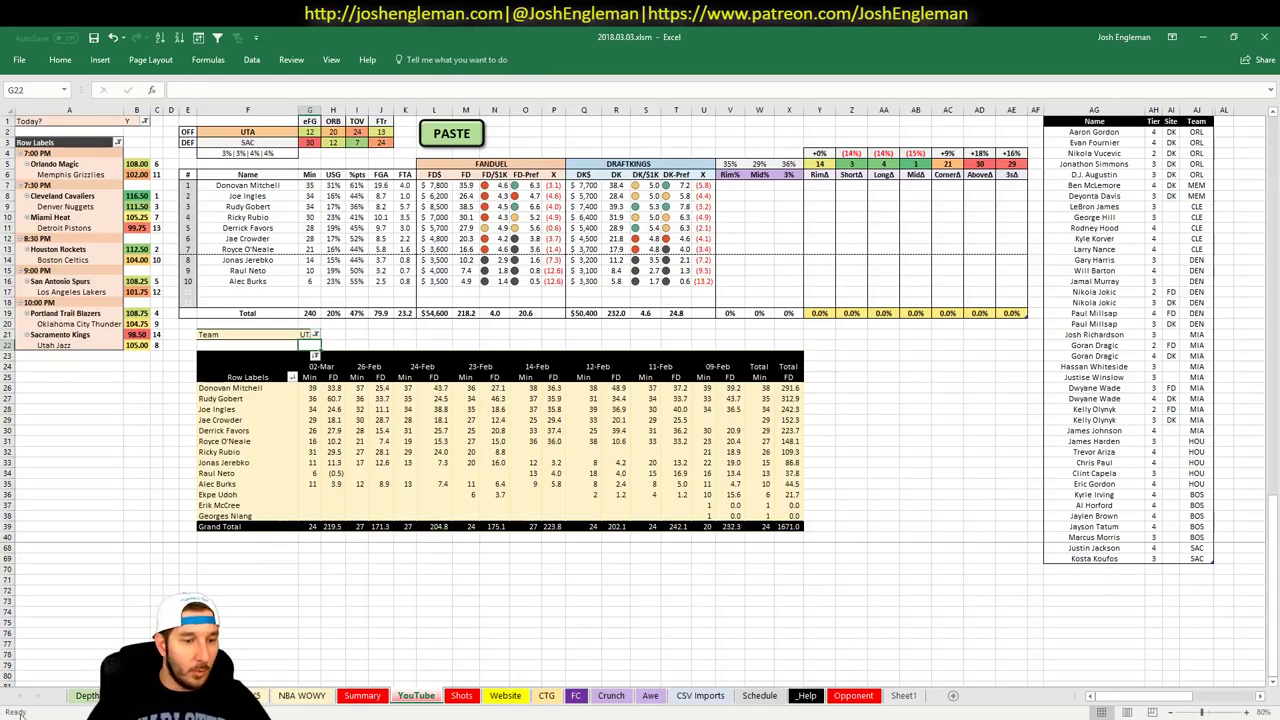
Switch to Cleaning the Glass in the browser, search for the kings, and open the Sacramento Kings lineups page
{"action": "key", "text": "alt+Tab"}
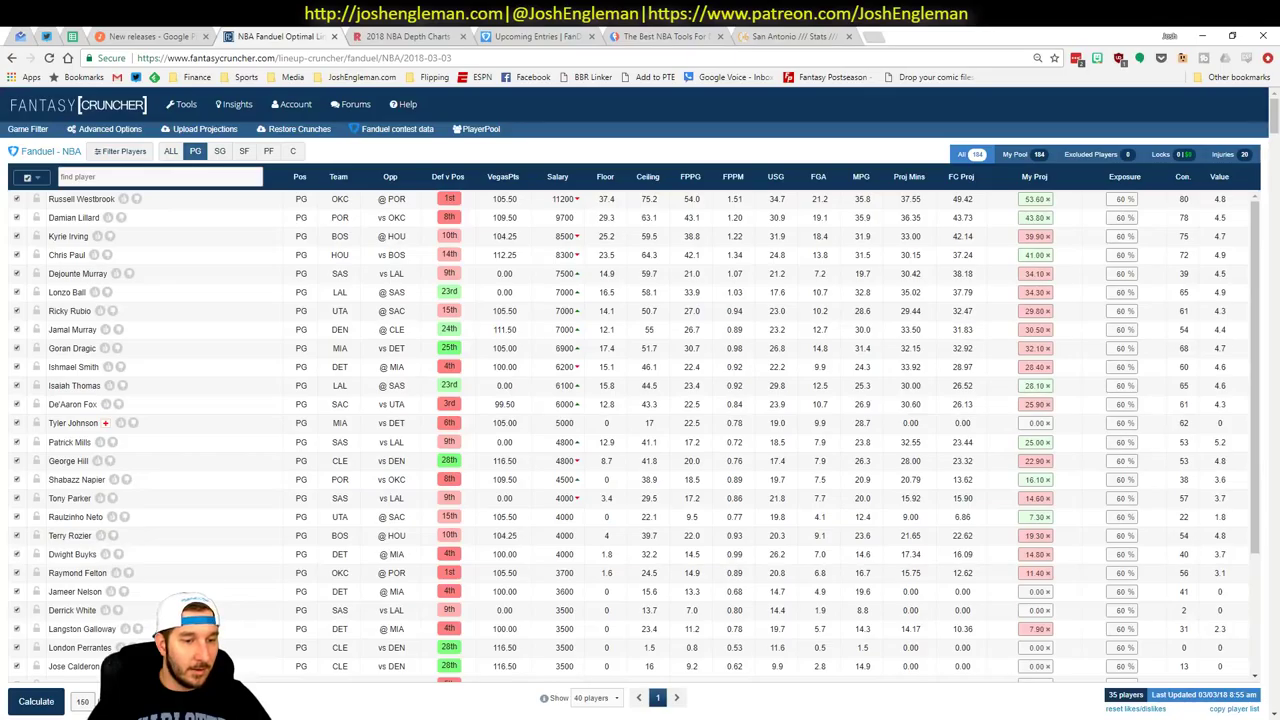
{"action": "left_click", "coordinate": [806, 36]}
{"action": "left_click", "coordinate": [329, 137]}
{"action": "type", "text": "k"}
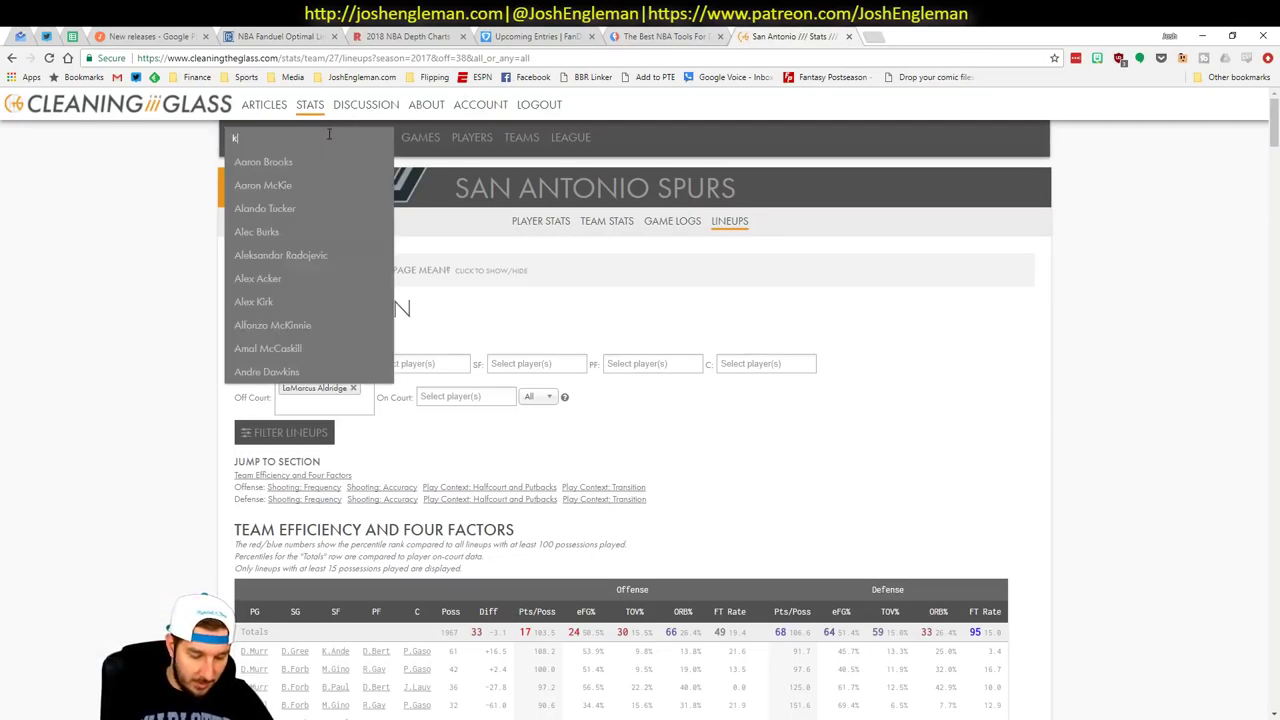
{"action": "type", "text": "ings"}
{"action": "key", "text": "Return"}
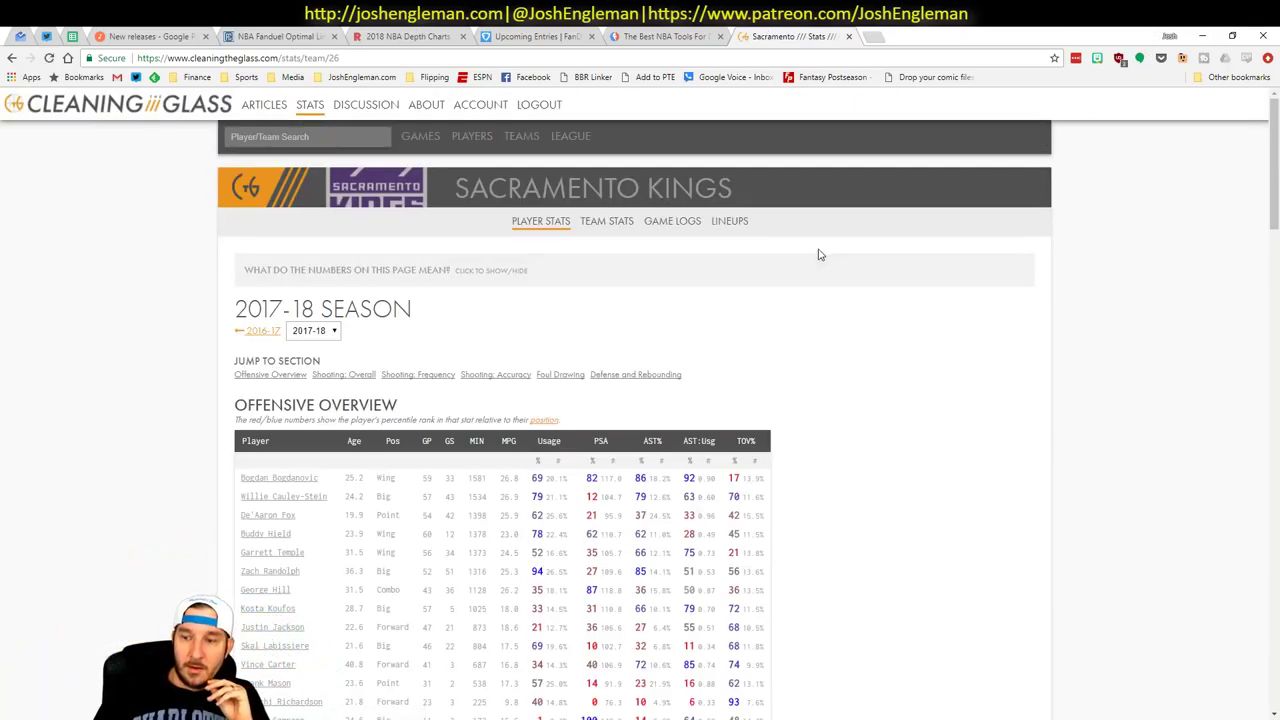
{"action": "left_click", "coordinate": [729, 222]}
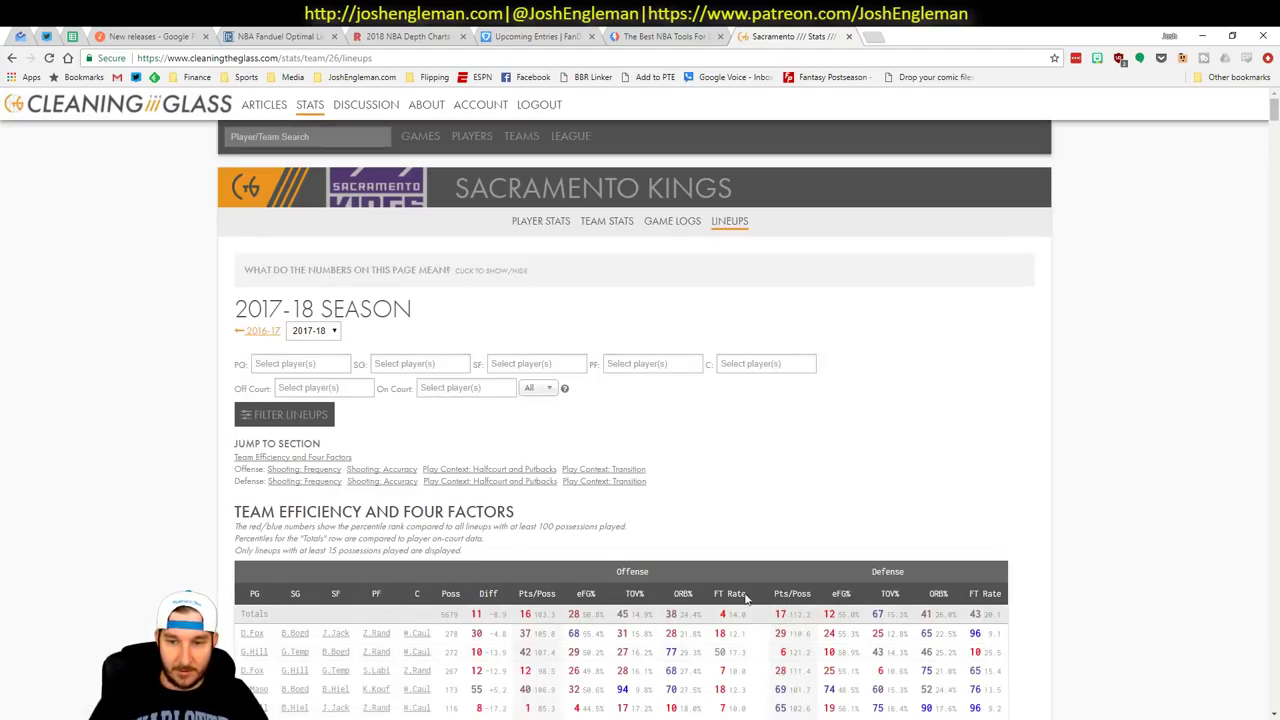
Filter the Sacramento Kings lineups to those with Willie Cauley-Stein off court
{"action": "left_click", "coordinate": [321, 387]}
{"action": "type", "text": "w"}
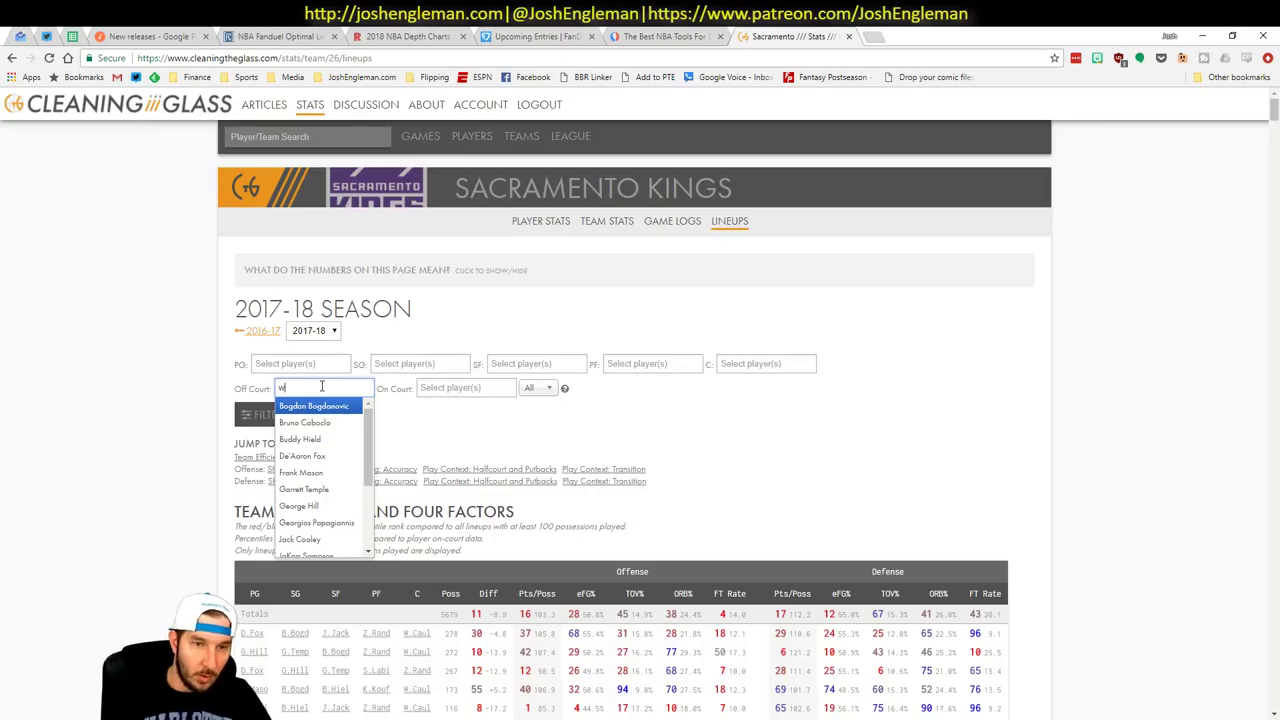
{"action": "type", "text": "il"}
{"action": "left_click", "coordinate": [318, 407]}
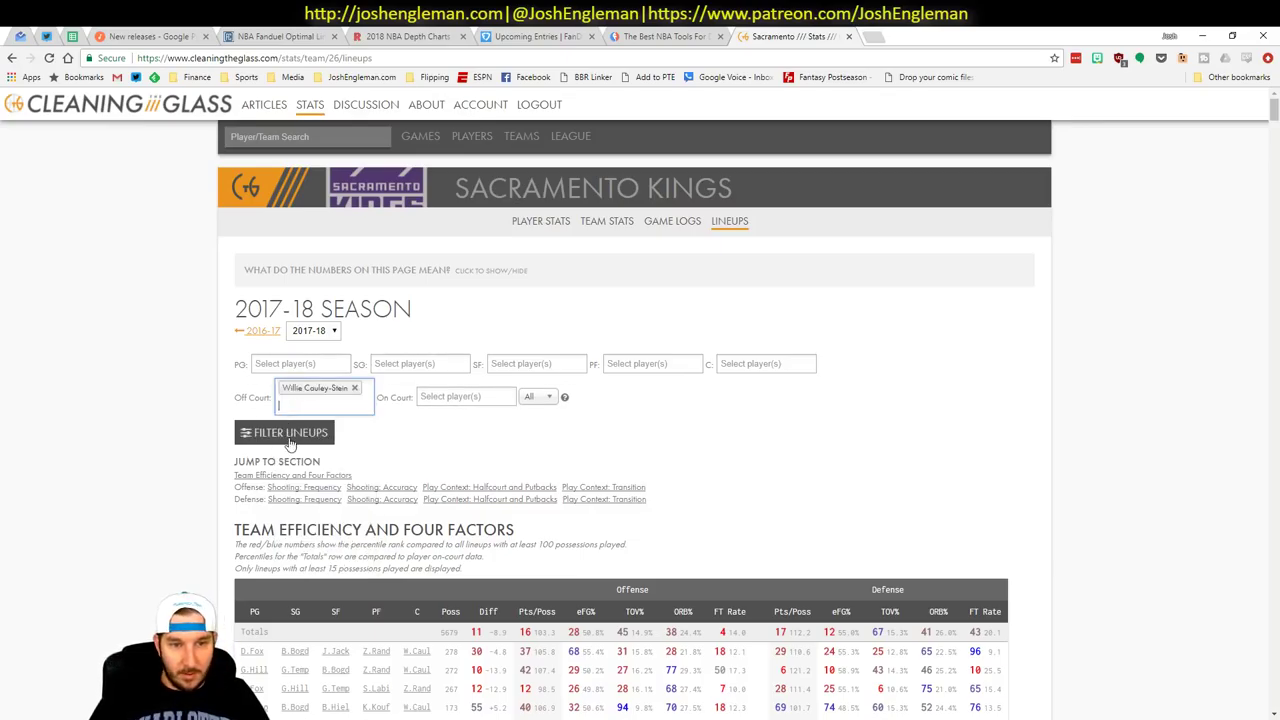
{"action": "left_click", "coordinate": [289, 436]}
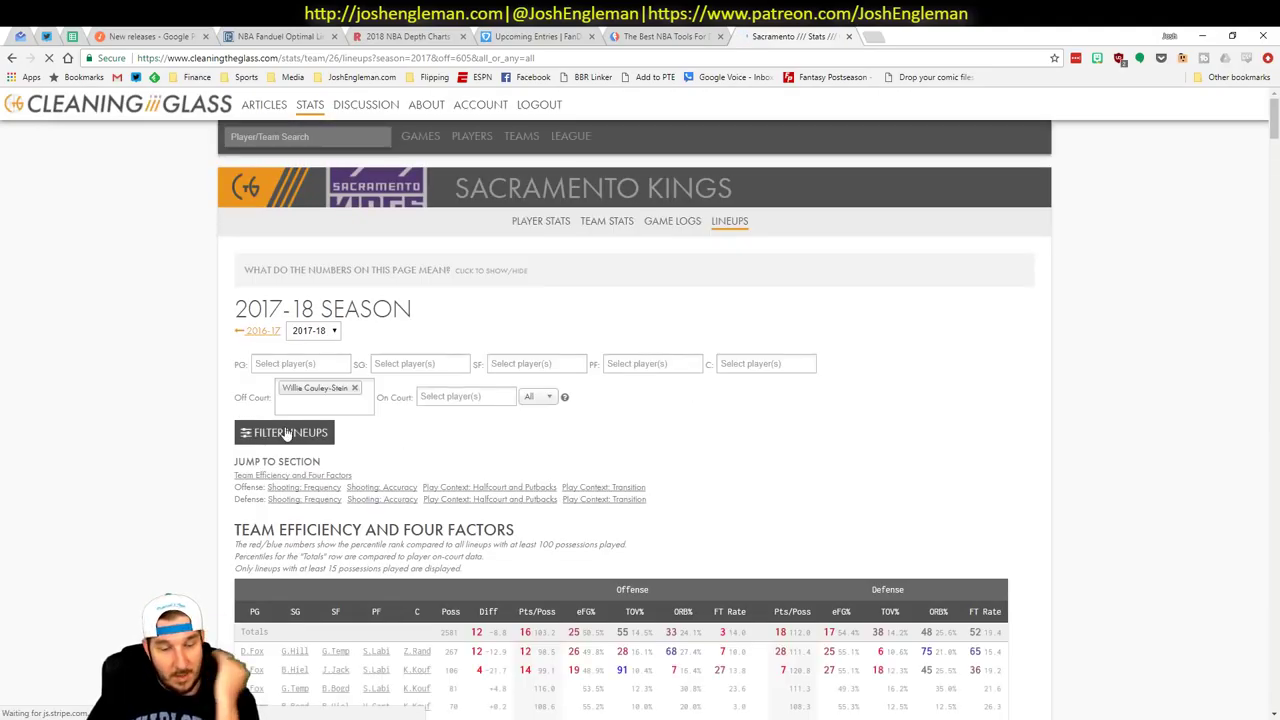
Return to the Excel workbook and add Donovan Mitchell to the tier table below Kosta Koufos
{"action": "key", "text": "alt+Tab"}
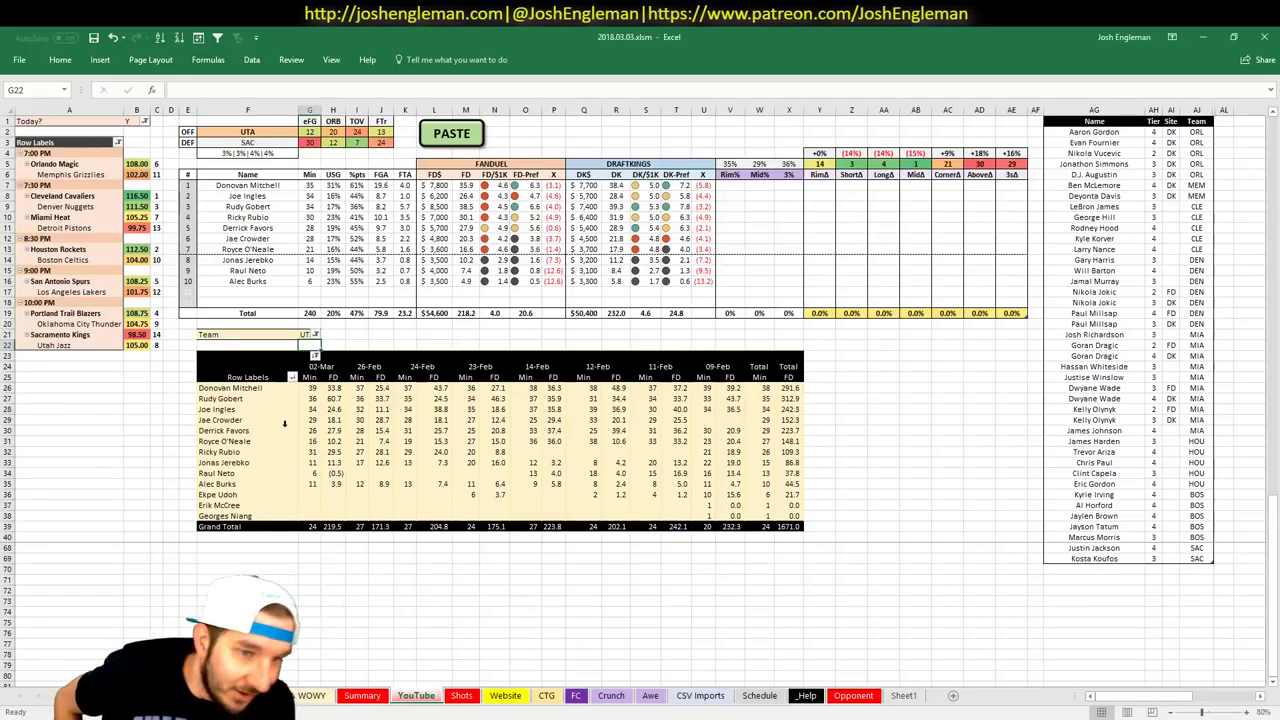
{"action": "left_click", "coordinate": [1094, 568]}
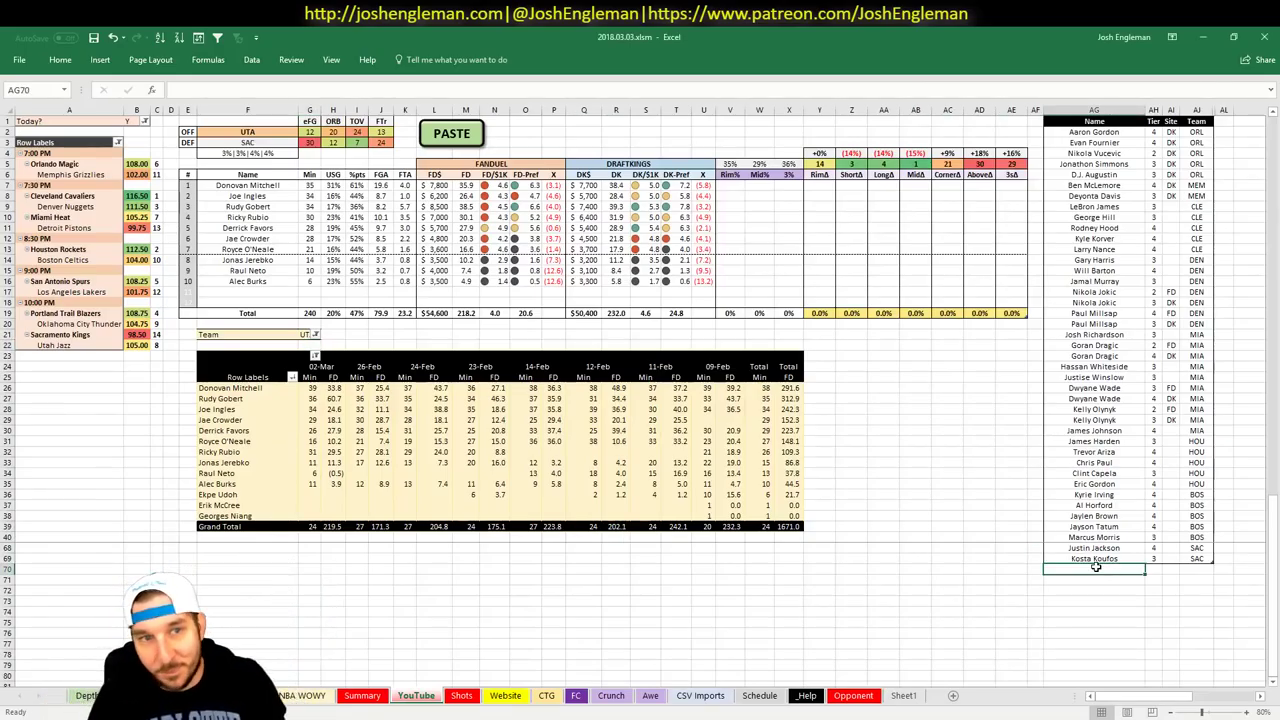
{"action": "type", "text": "Dono"}
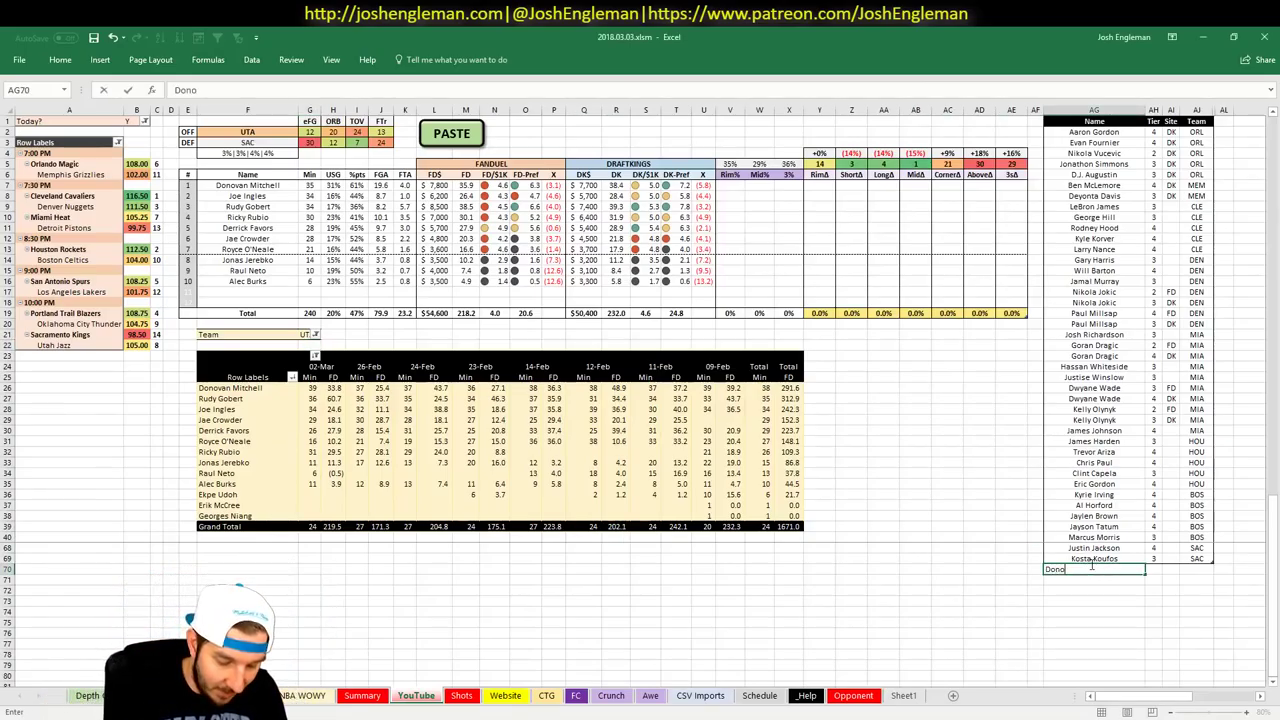
{"action": "type", "text": "van Mitchell"}
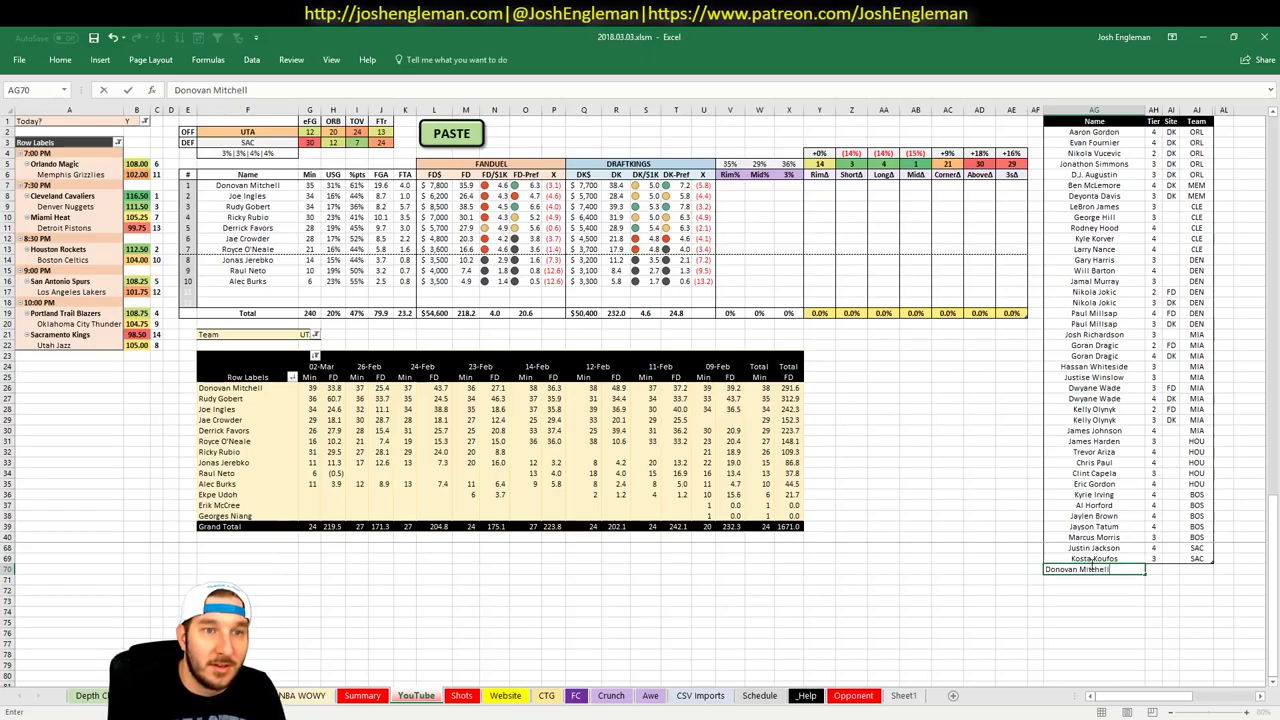
{"action": "key", "text": "Tab"}
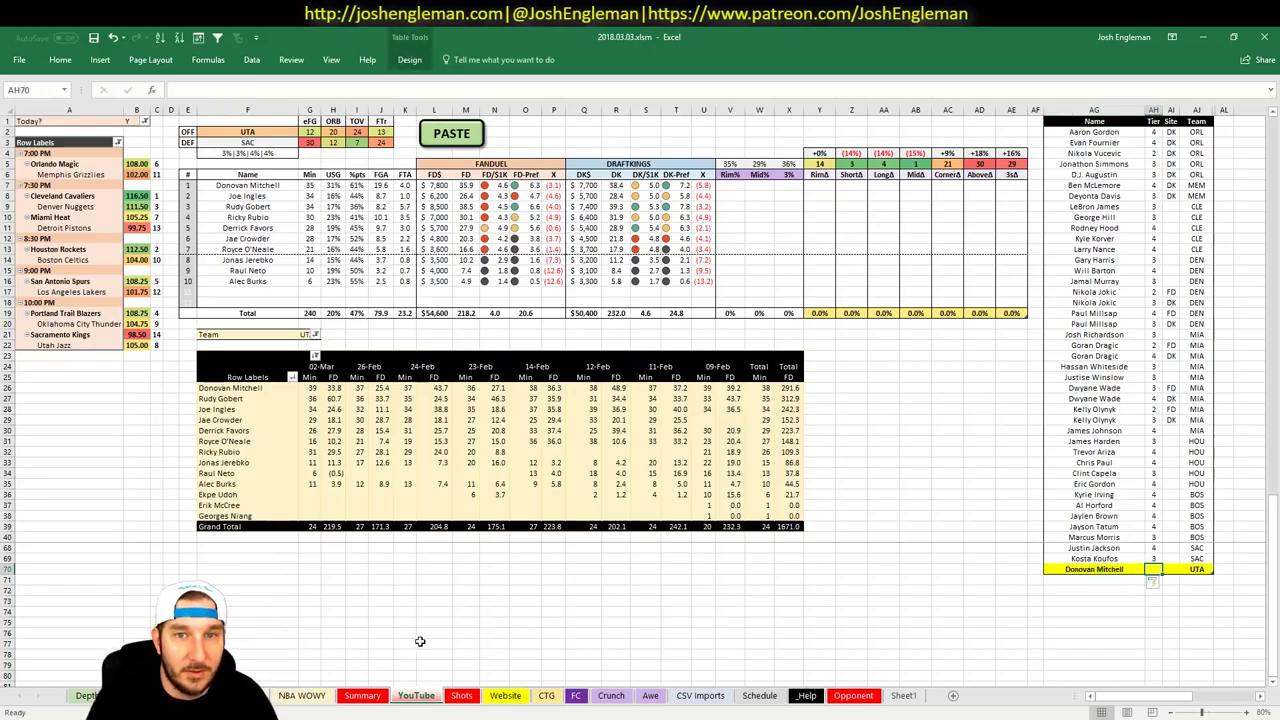
Review Donovan Mitchell's row in the player matchup table and the filtered Kings lineups, then set his tier to 3
{"action": "left_click", "coordinate": [362, 695]}
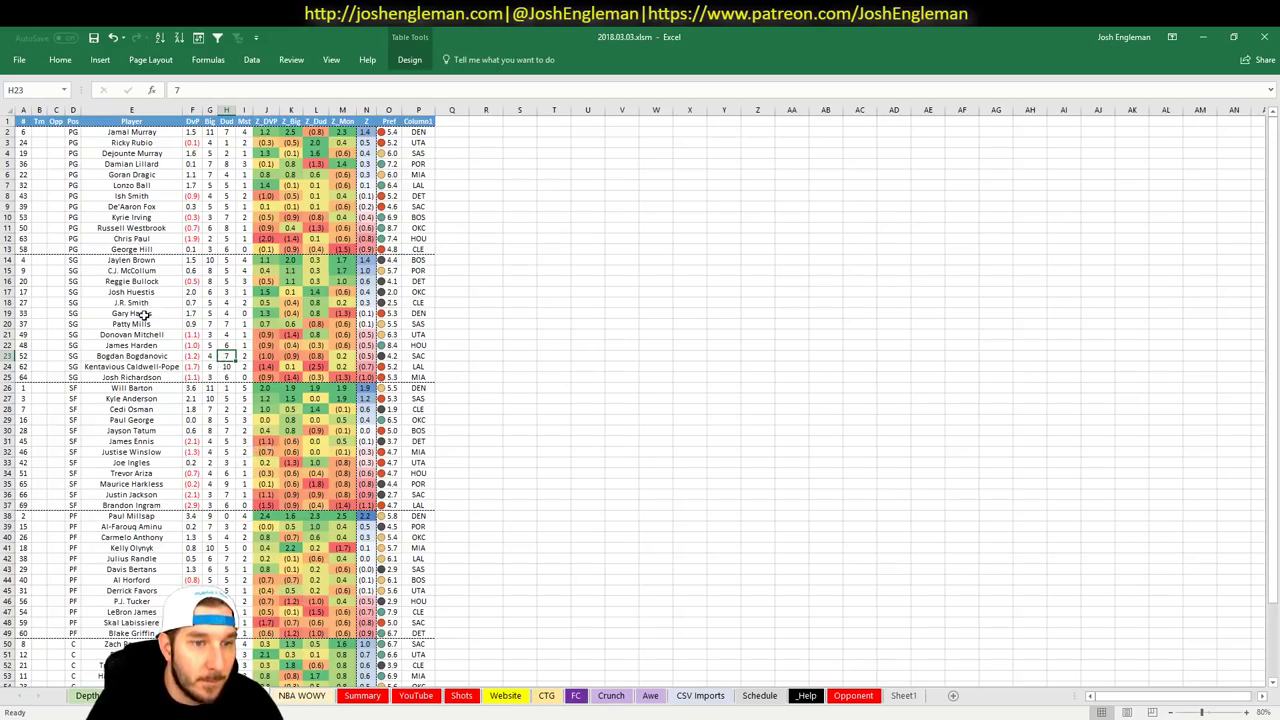
{"action": "left_click_drag", "start_coordinate": [150, 335], "coordinate": [430, 337]}
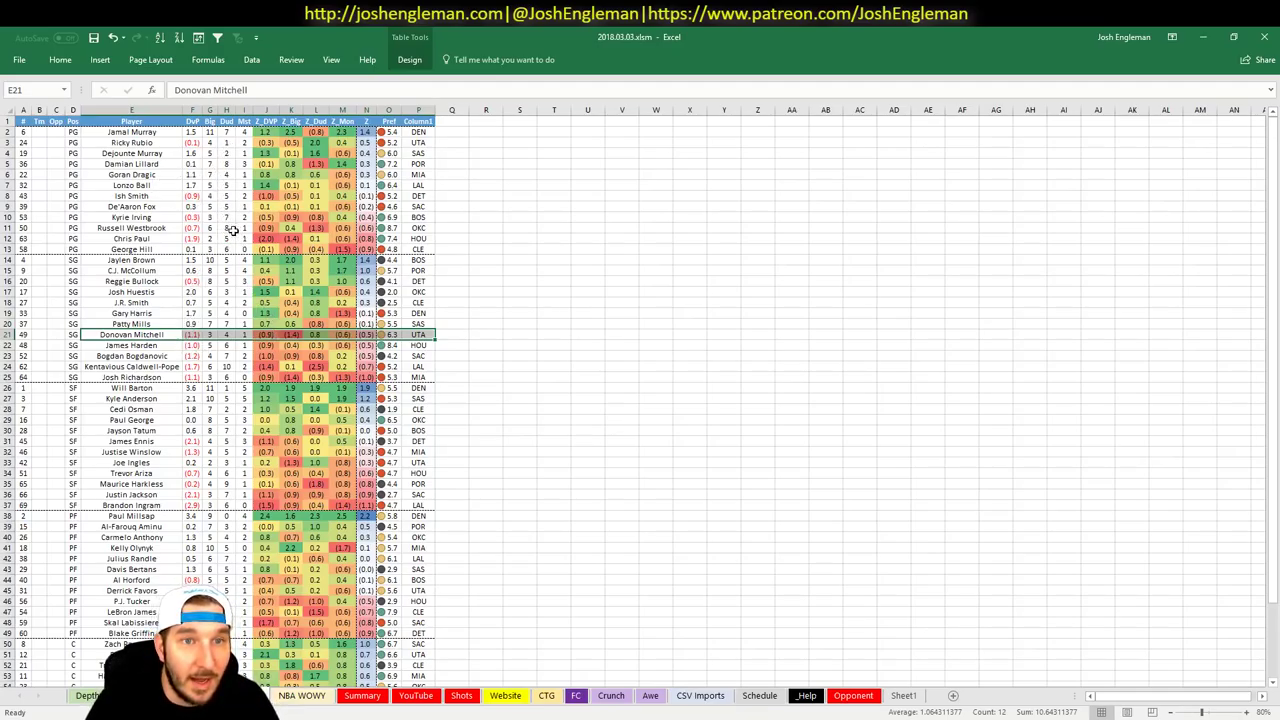
{"action": "key", "text": "alt+Tab"}
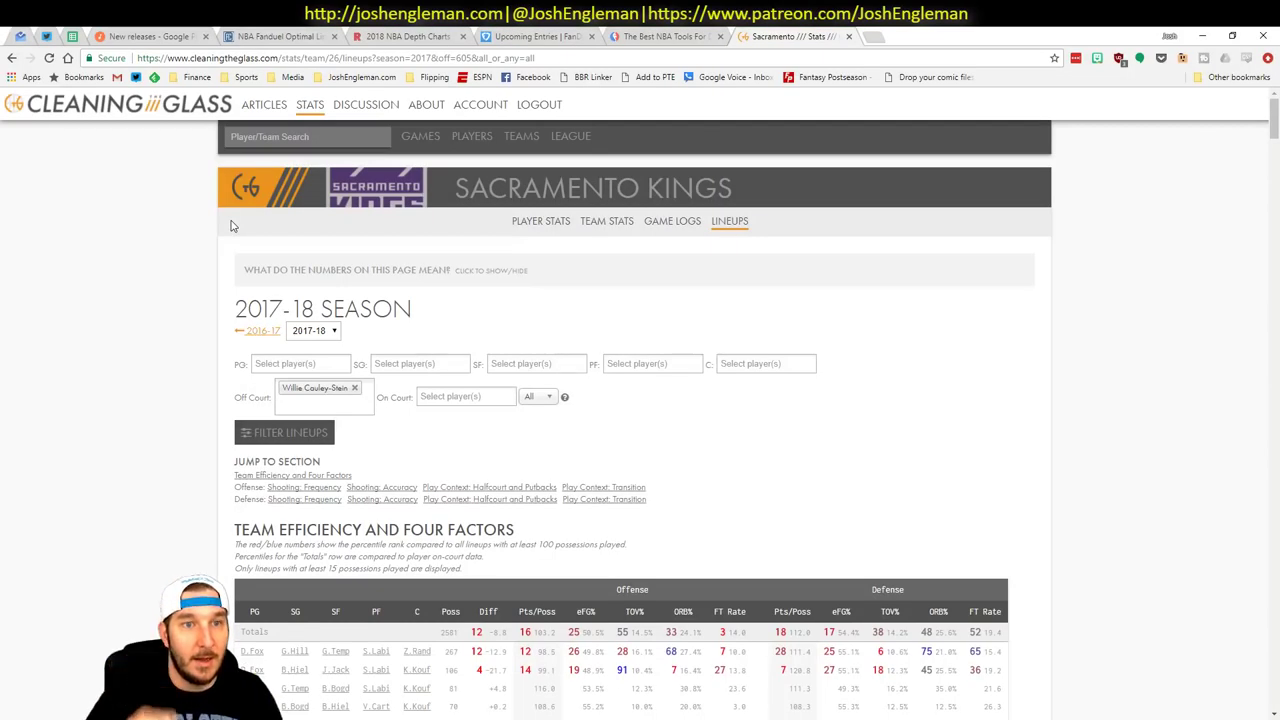
{"action": "key", "text": "alt+Tab"}
{"action": "key", "text": "alt+Tab"}
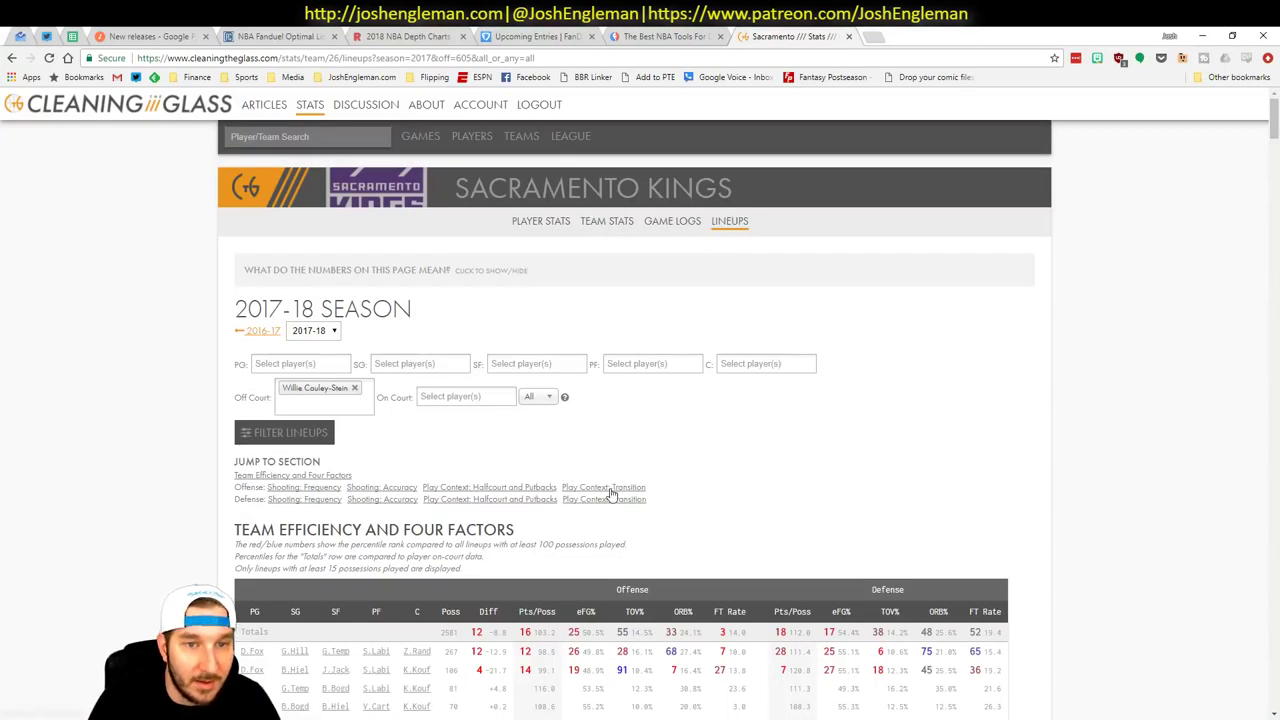
{"action": "key", "text": "alt+Tab"}
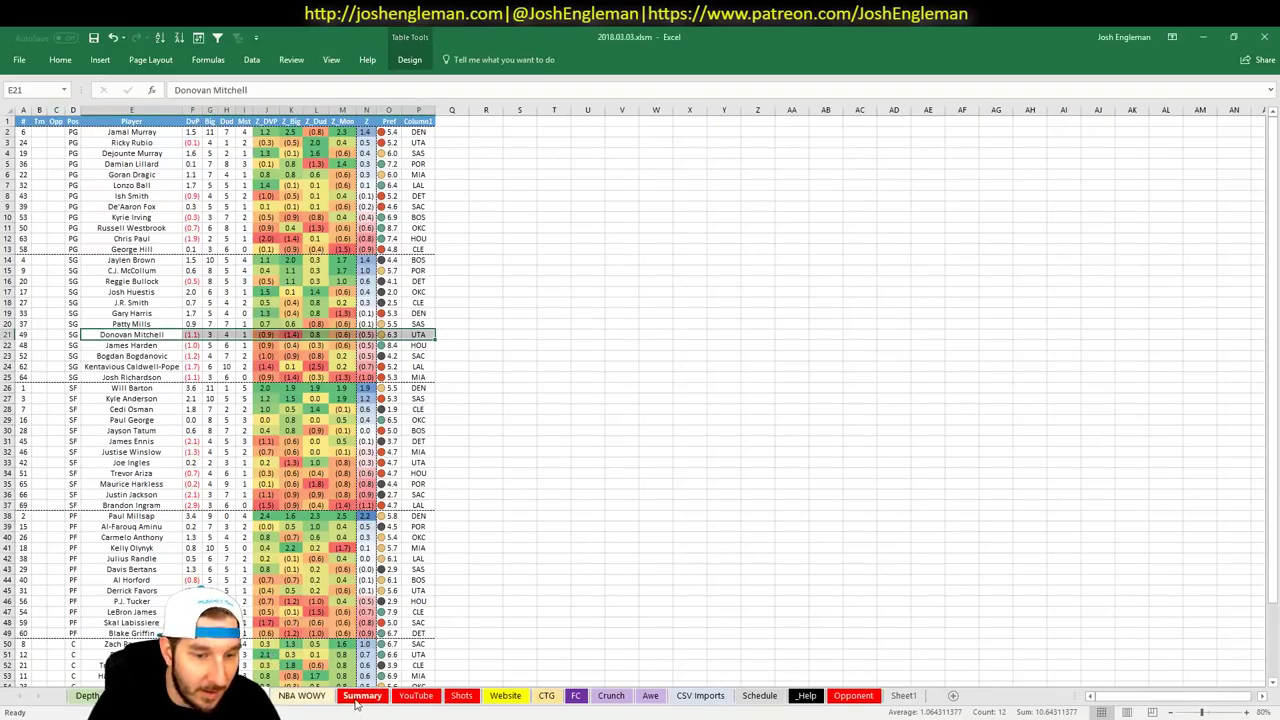
{"action": "left_click", "coordinate": [417, 697]}
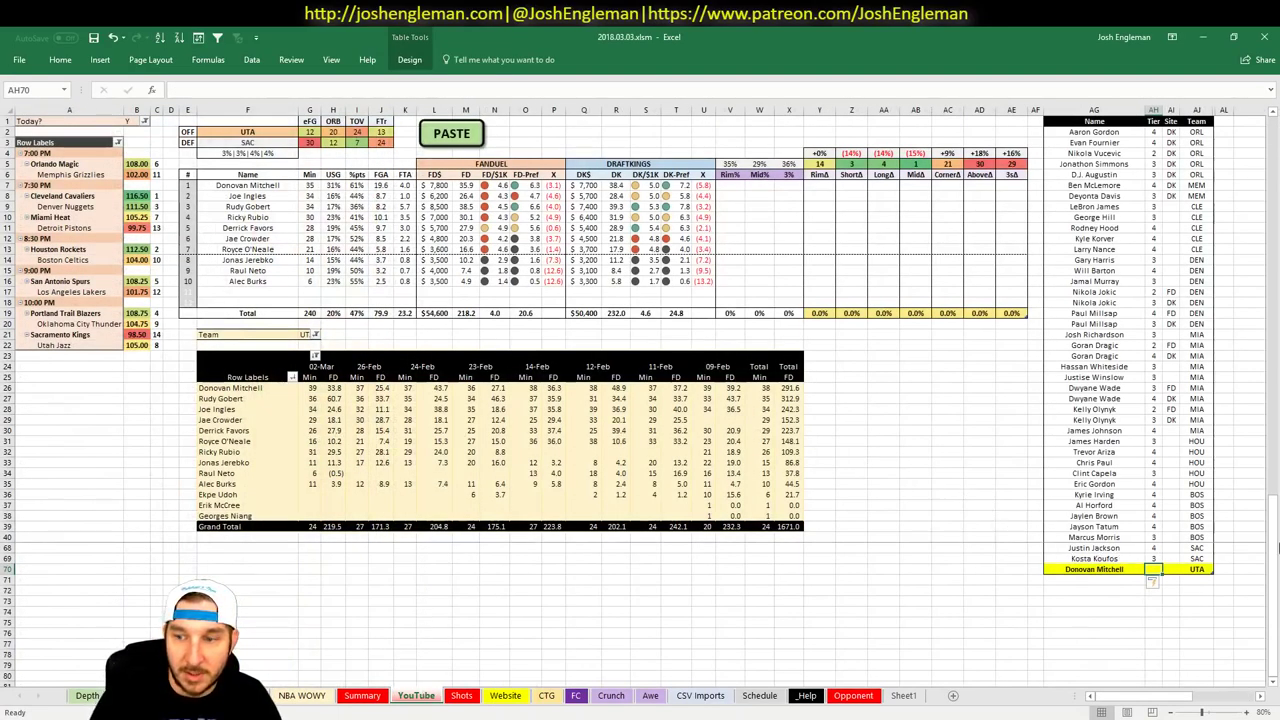
{"action": "type", "text": "3"}
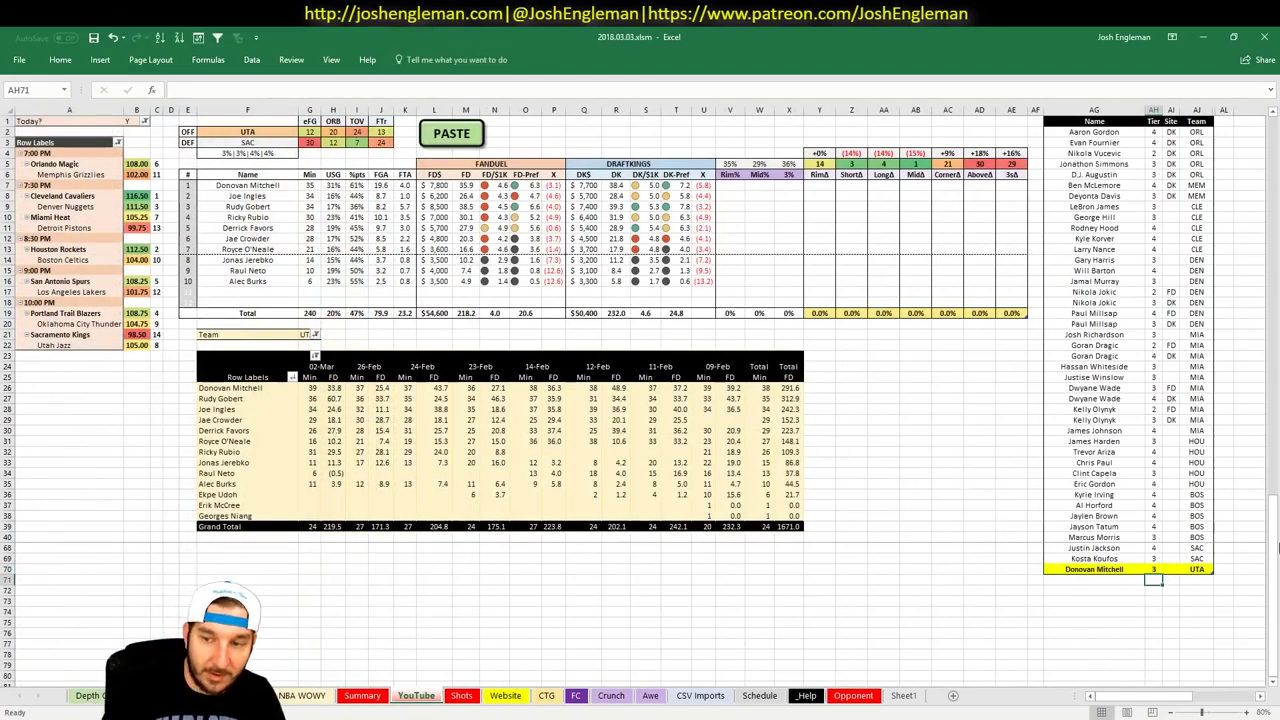
{"action": "key", "text": "Return"}
Add Joe Ingles to the tier table, check his row in the player matchup table, and set his tier to 4
{"action": "type", "text": "Joe Ingles"}
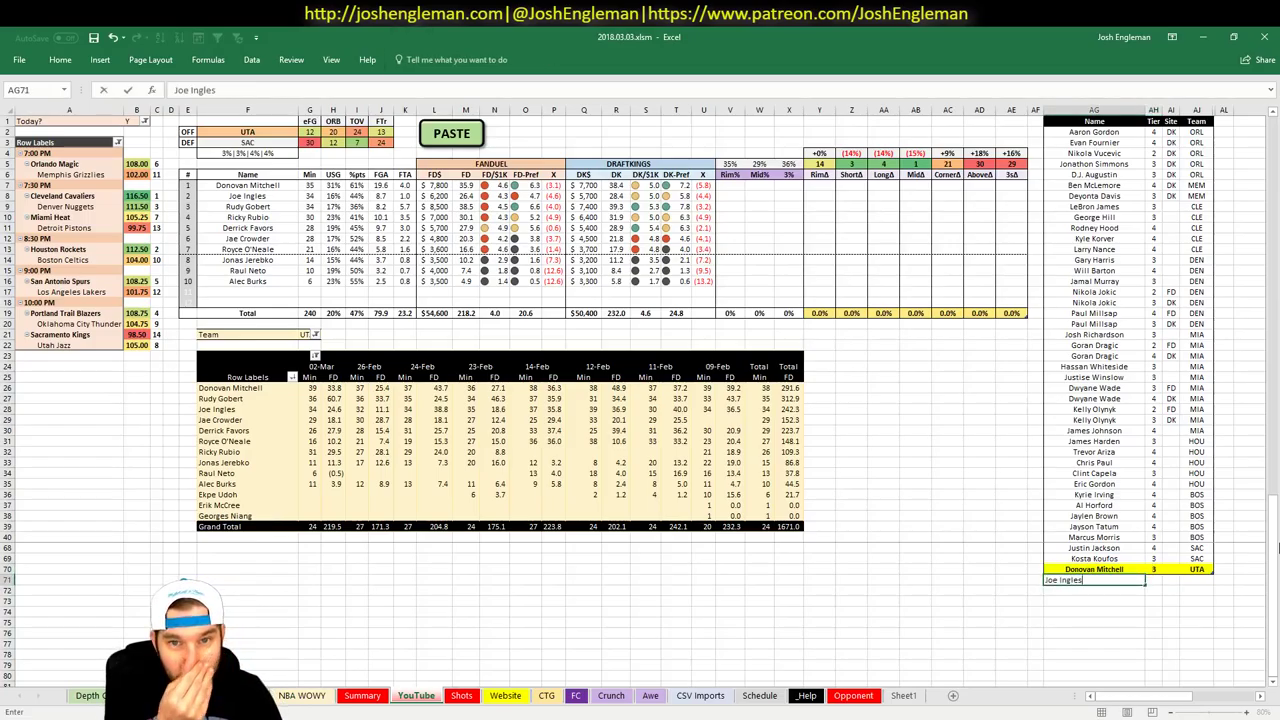
{"action": "key", "text": "Tab"}
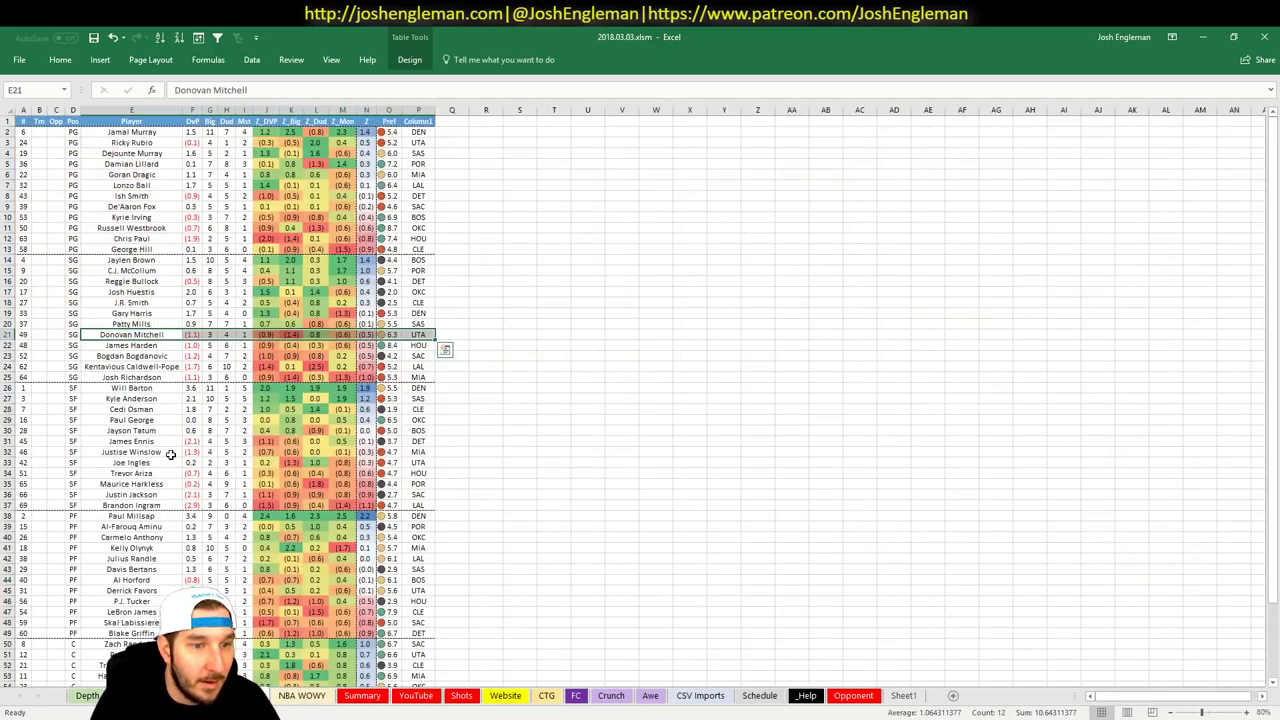
{"action": "left_click", "coordinate": [360, 696]}
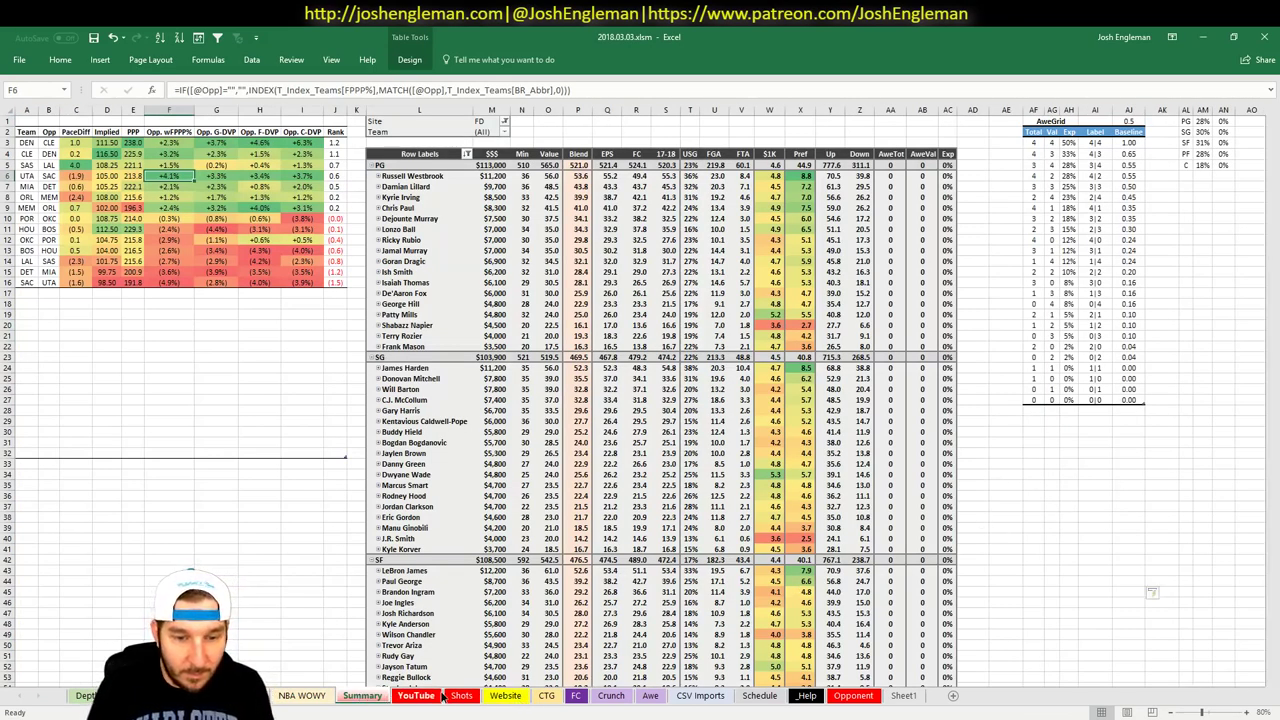
{"action": "left_click", "coordinate": [416, 696]}
{"action": "type", "text": "4"}
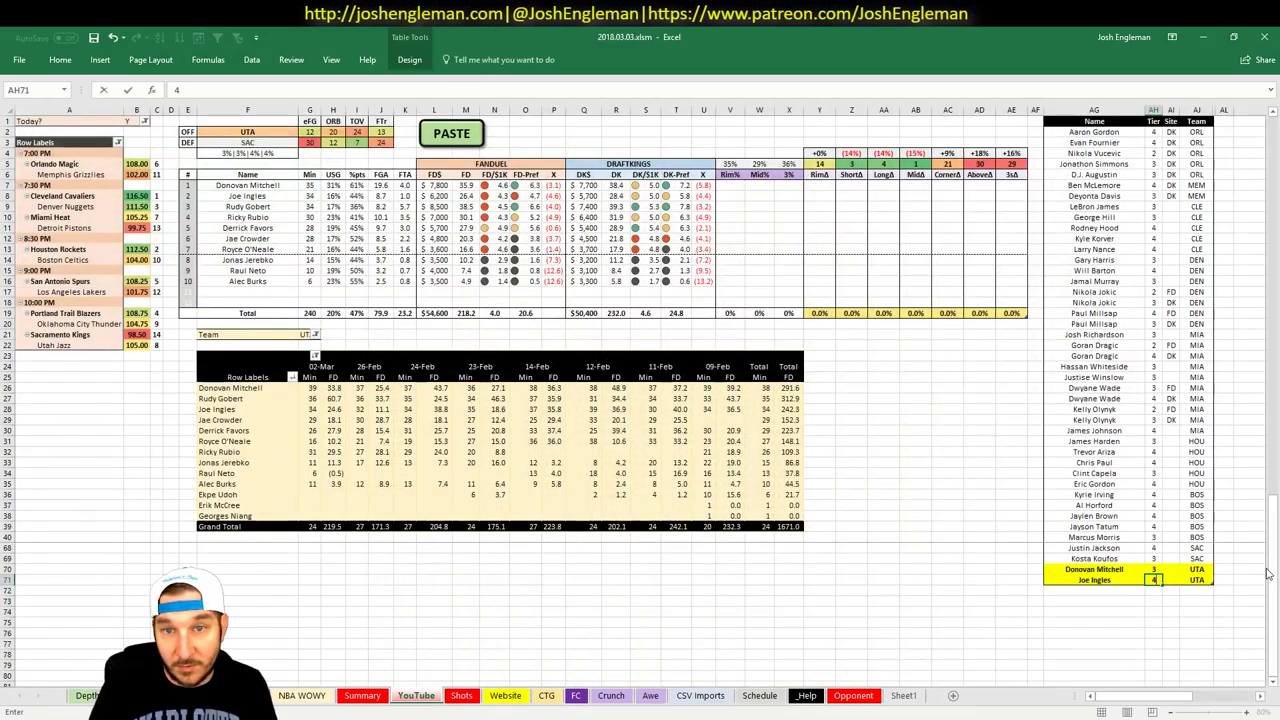
{"action": "key", "text": "Return"}
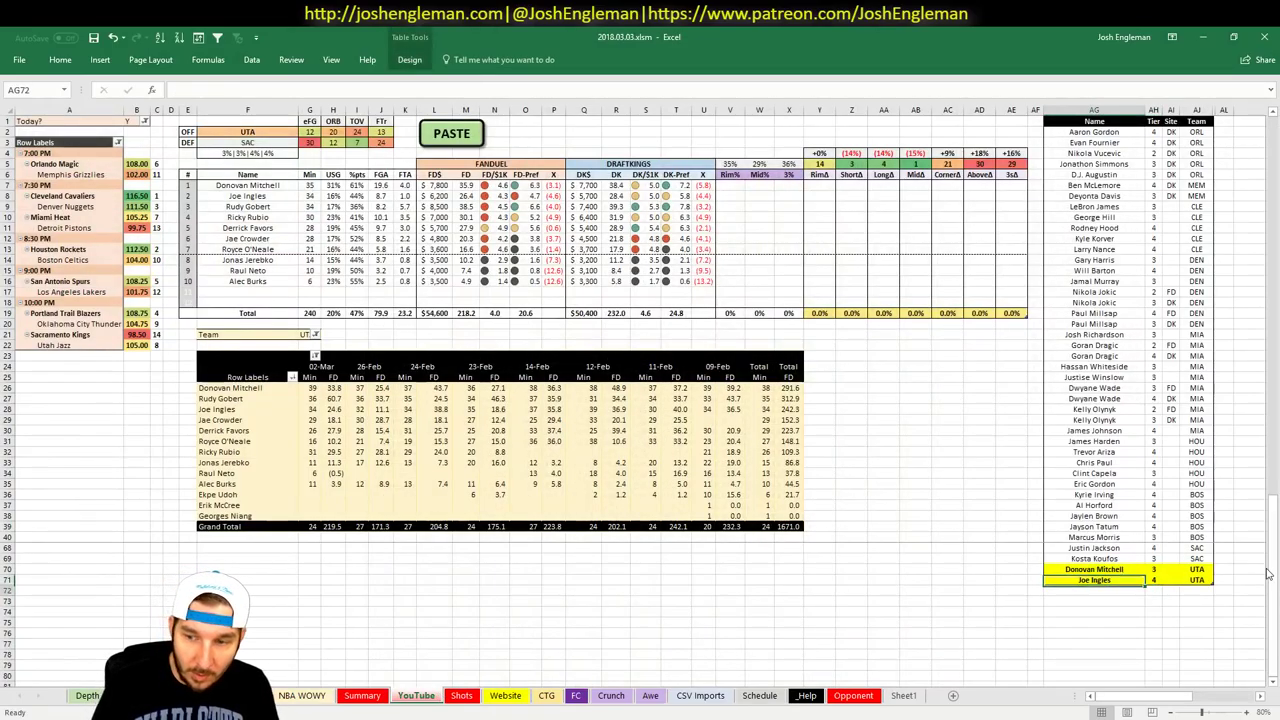
Add Rudy Gobert to the tier table below Joe Ingles and review his 02-Mar result and his row in the player matchup table
{"action": "type", "text": "Rudy Gobert"}
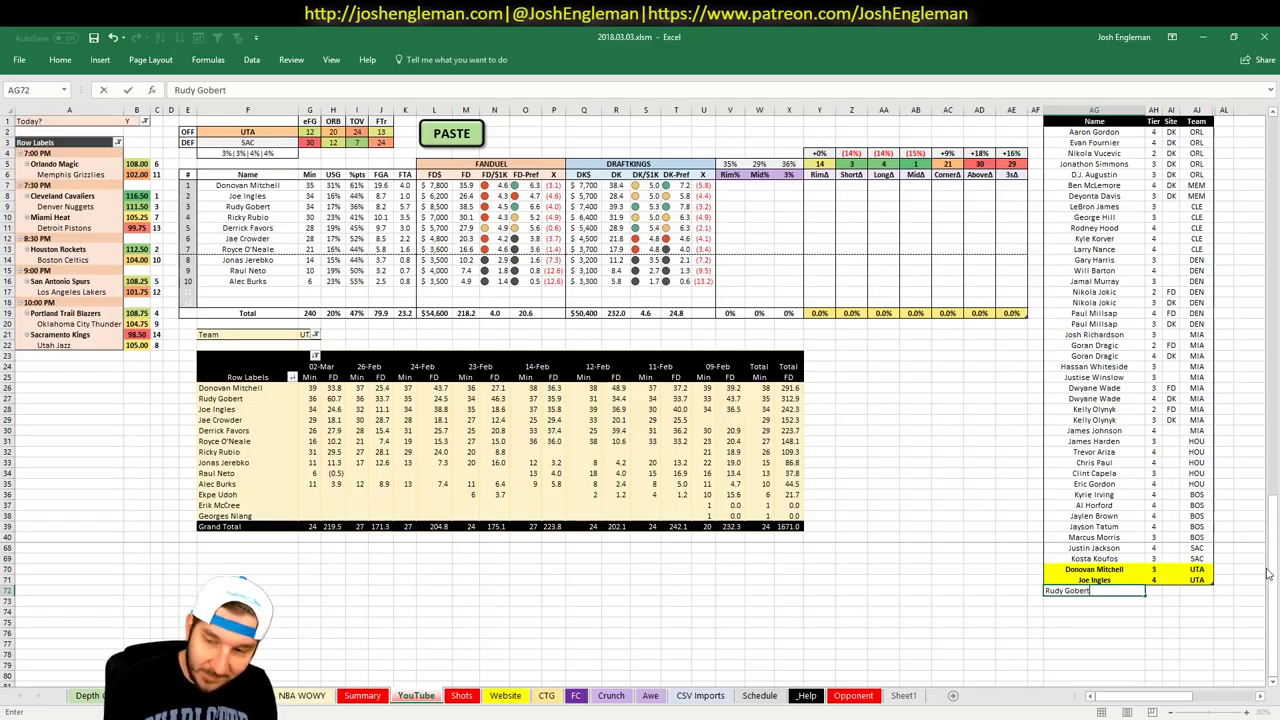
{"action": "key", "text": "Tab"}
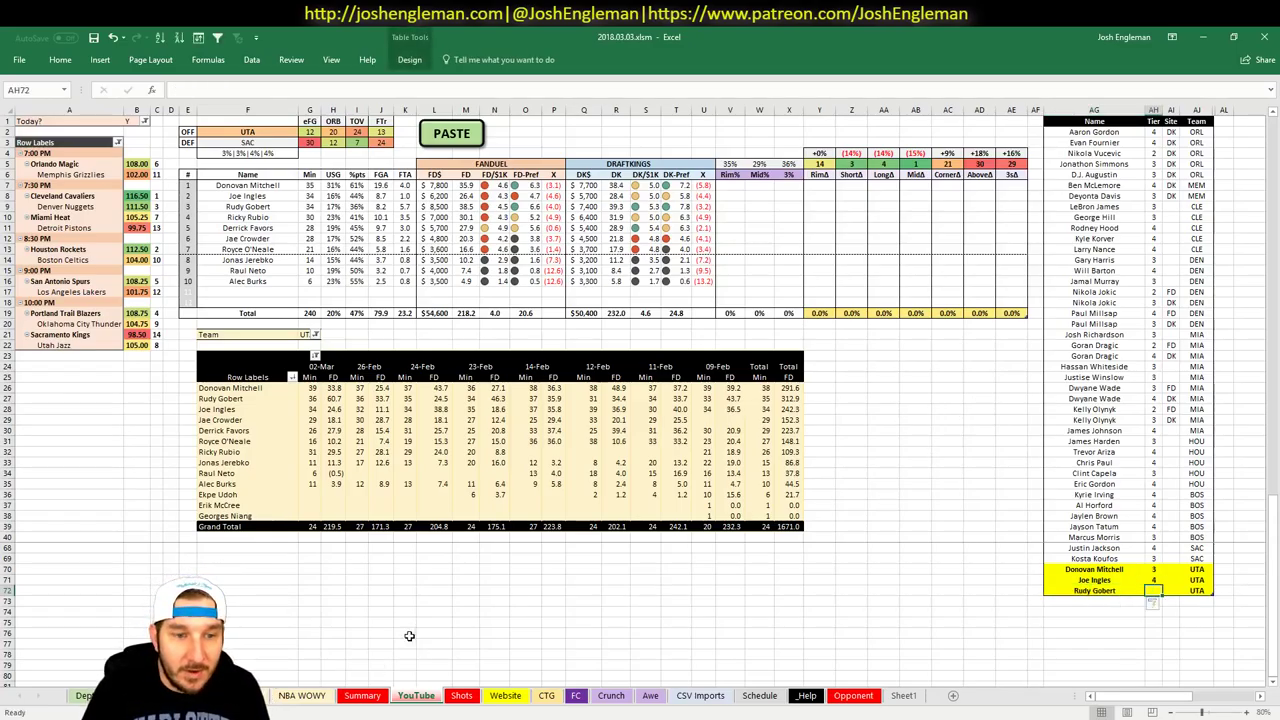
{"action": "left_click", "coordinate": [333, 398]}
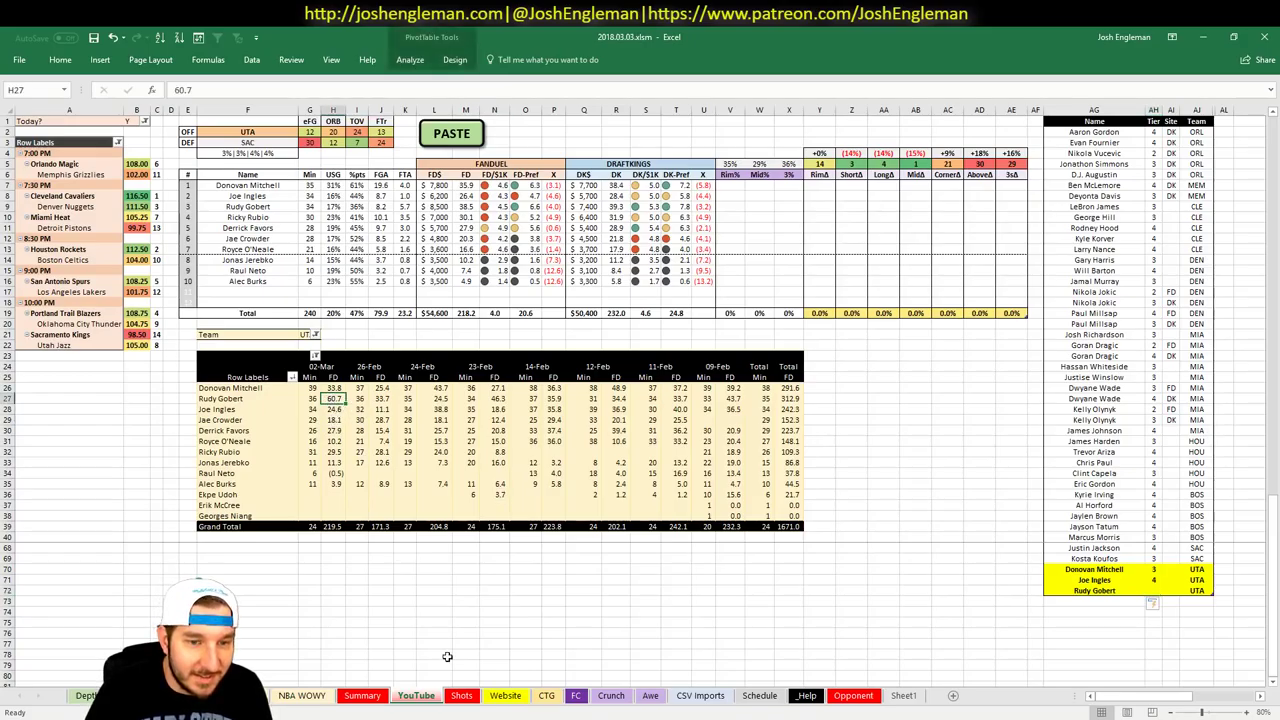
{"action": "left_click", "coordinate": [316, 695]}
{"action": "scroll", "coordinate": [446, 515], "scroll_direction": "down", "scroll_amount": 1}
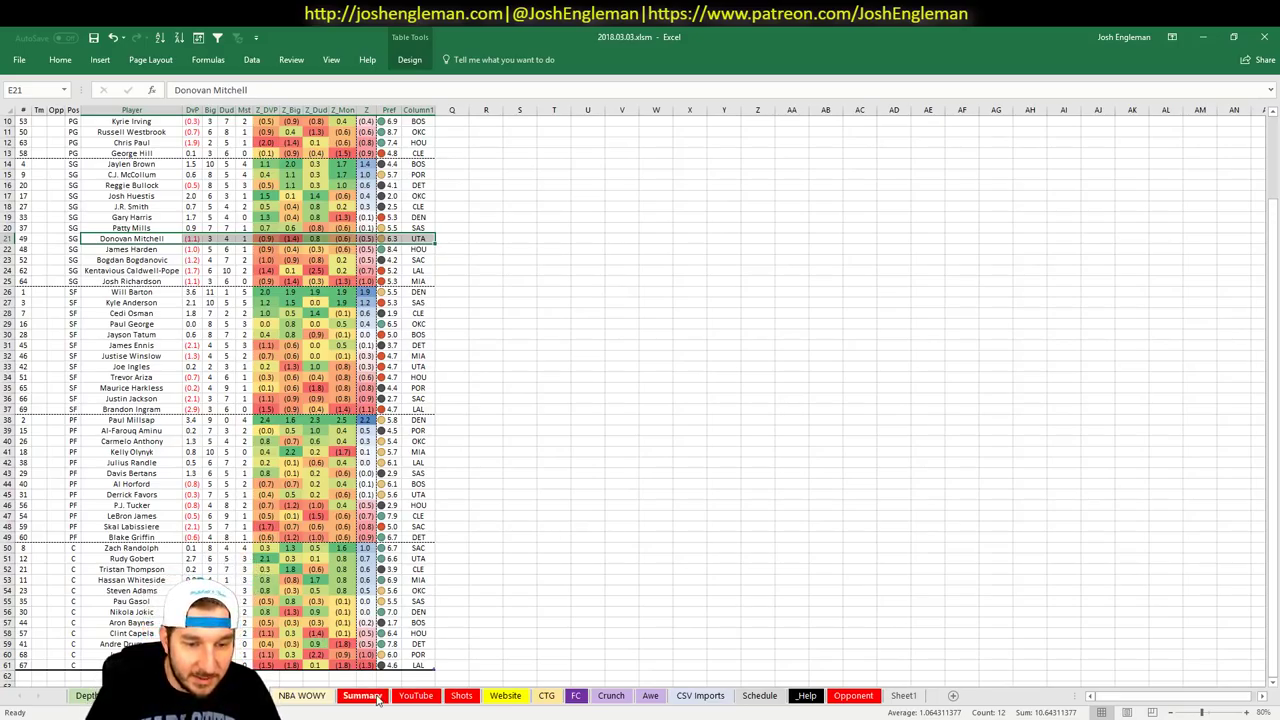
{"action": "left_click", "coordinate": [415, 695]}
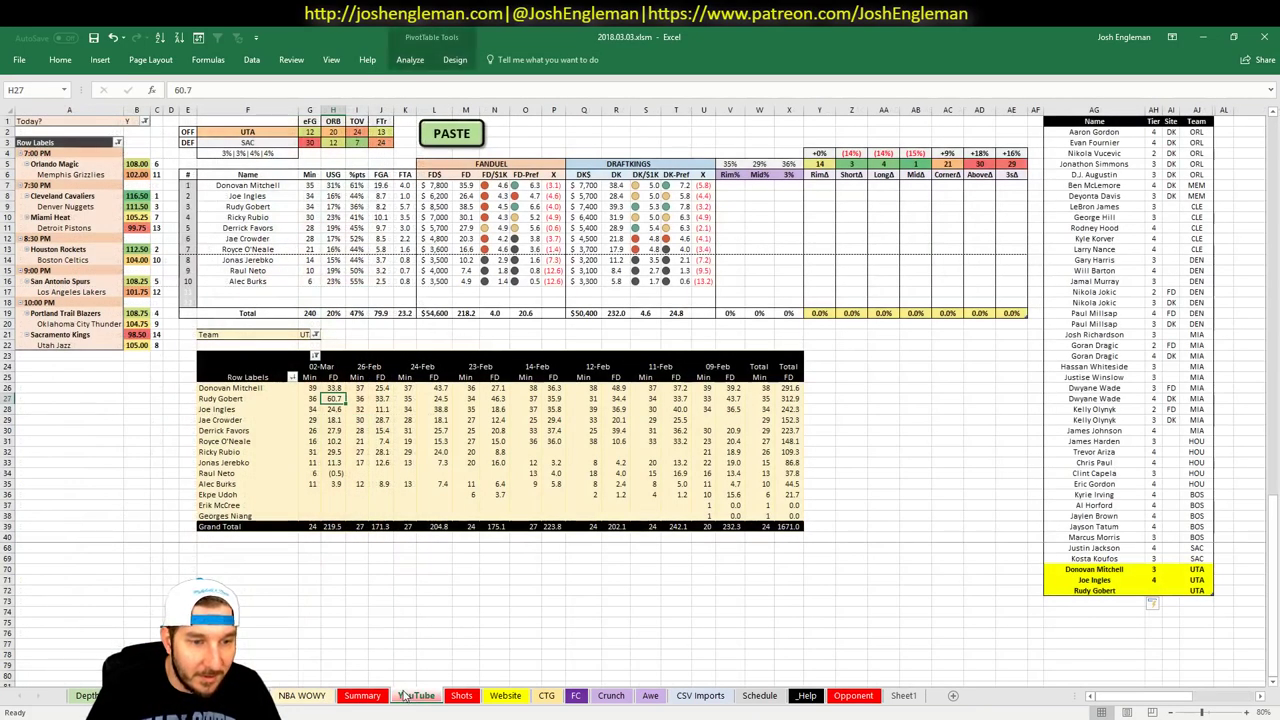
Look over the other players' tiers in the list, then set Rudy Gobert's tier to 2
{"action": "left_click", "coordinate": [1094, 607]}
{"action": "scroll", "coordinate": [1097, 607], "scroll_direction": "up", "scroll_amount": 3}
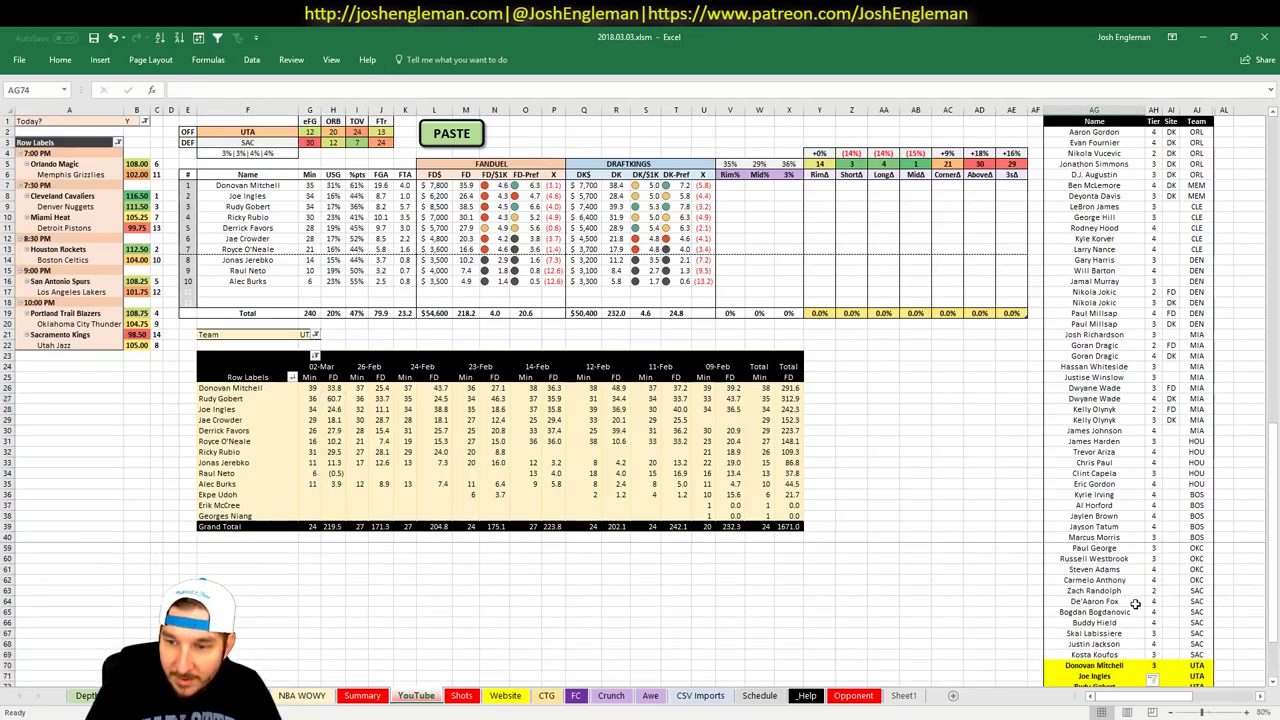
{"action": "scroll", "coordinate": [1130, 600], "scroll_direction": "down", "scroll_amount": 2}
{"action": "left_click", "coordinate": [1154, 622]}
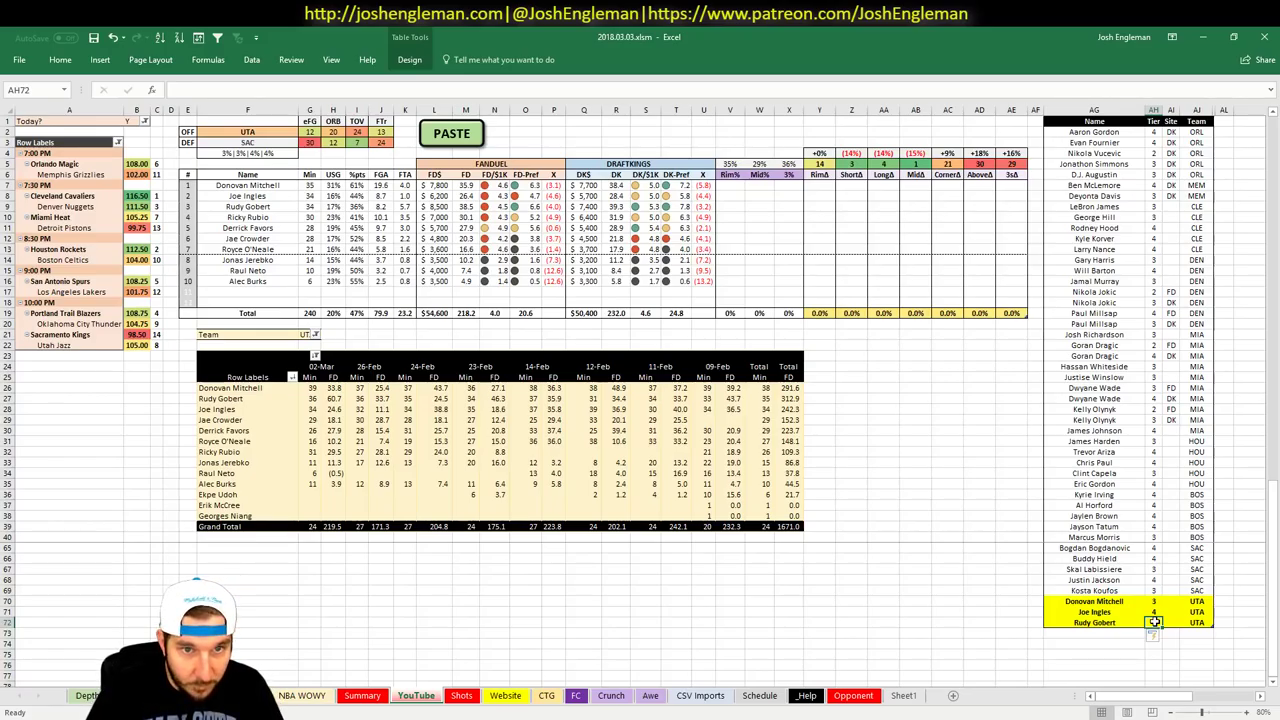
{"action": "type", "text": "2"}
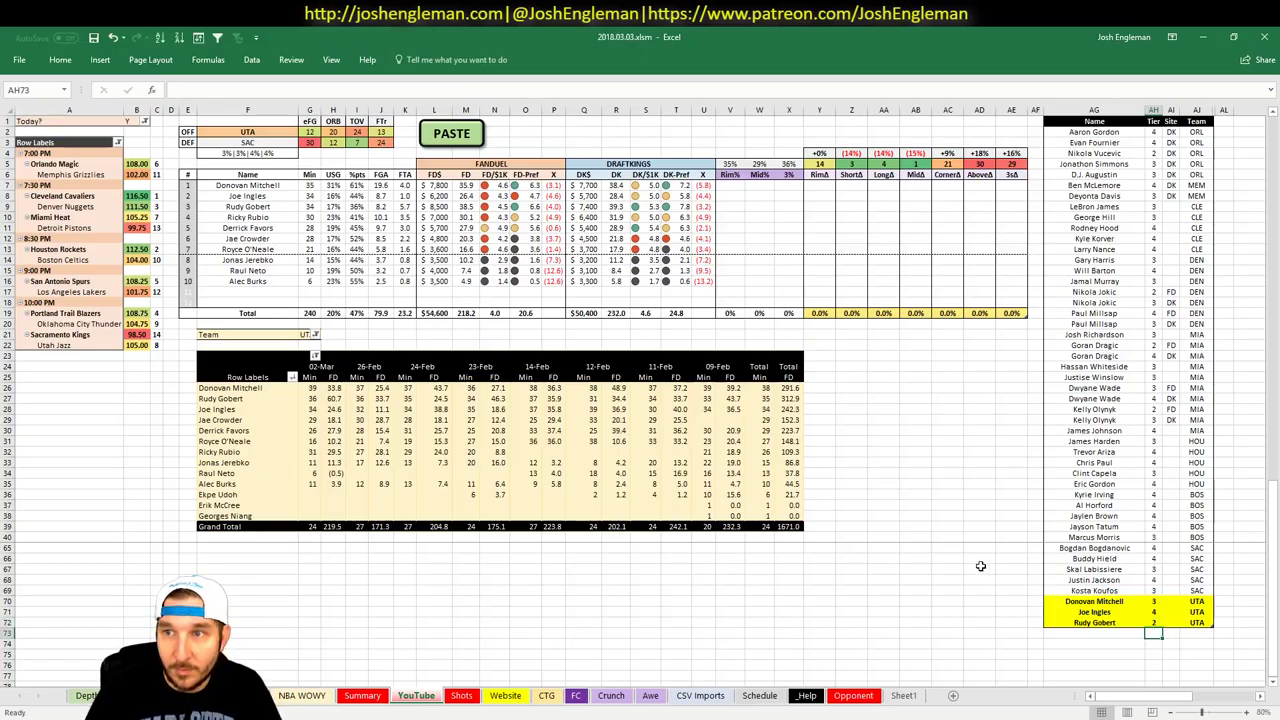
Compare Rudy Gobert's tier with those of the other centers Nikola Vucevic and Nikola Jokic in the tier table
{"action": "left_click", "coordinate": [1011, 601]}
{"action": "left_click", "coordinate": [1095, 633]}
{"action": "scroll", "coordinate": [1017, 582], "scroll_direction": "down", "scroll_amount": 1}
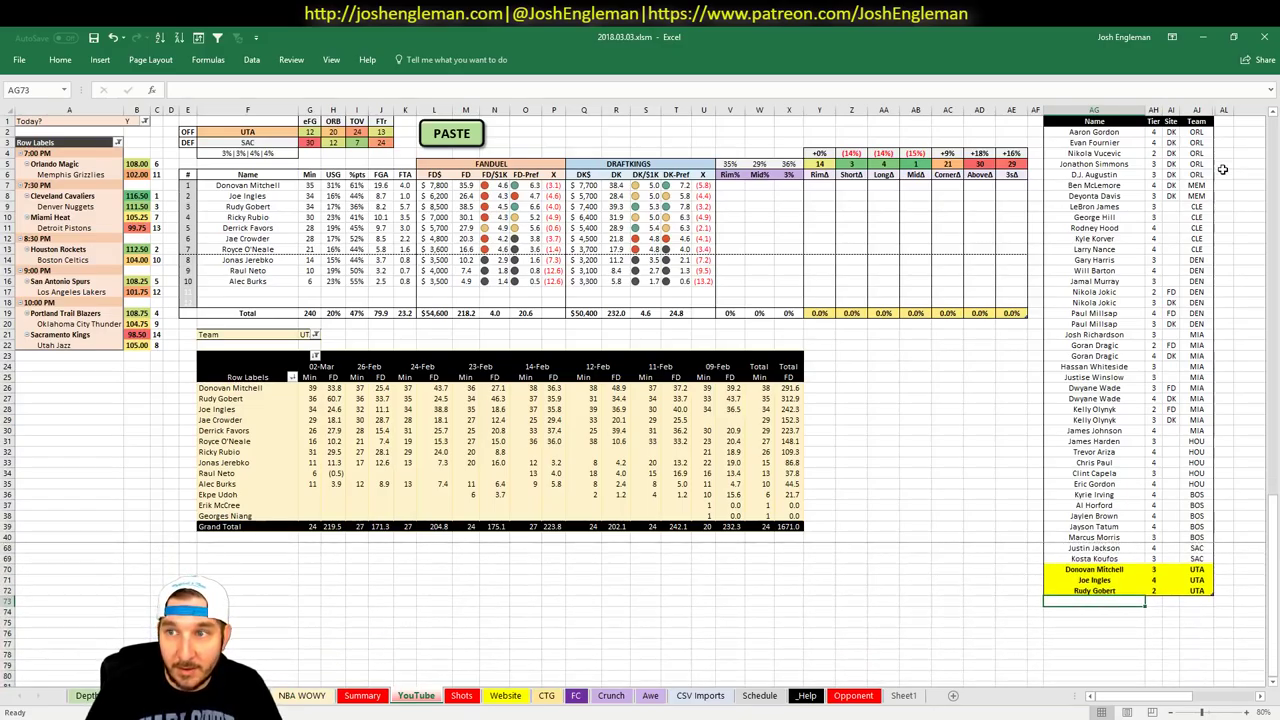
{"action": "left_click", "coordinate": [1131, 153]}
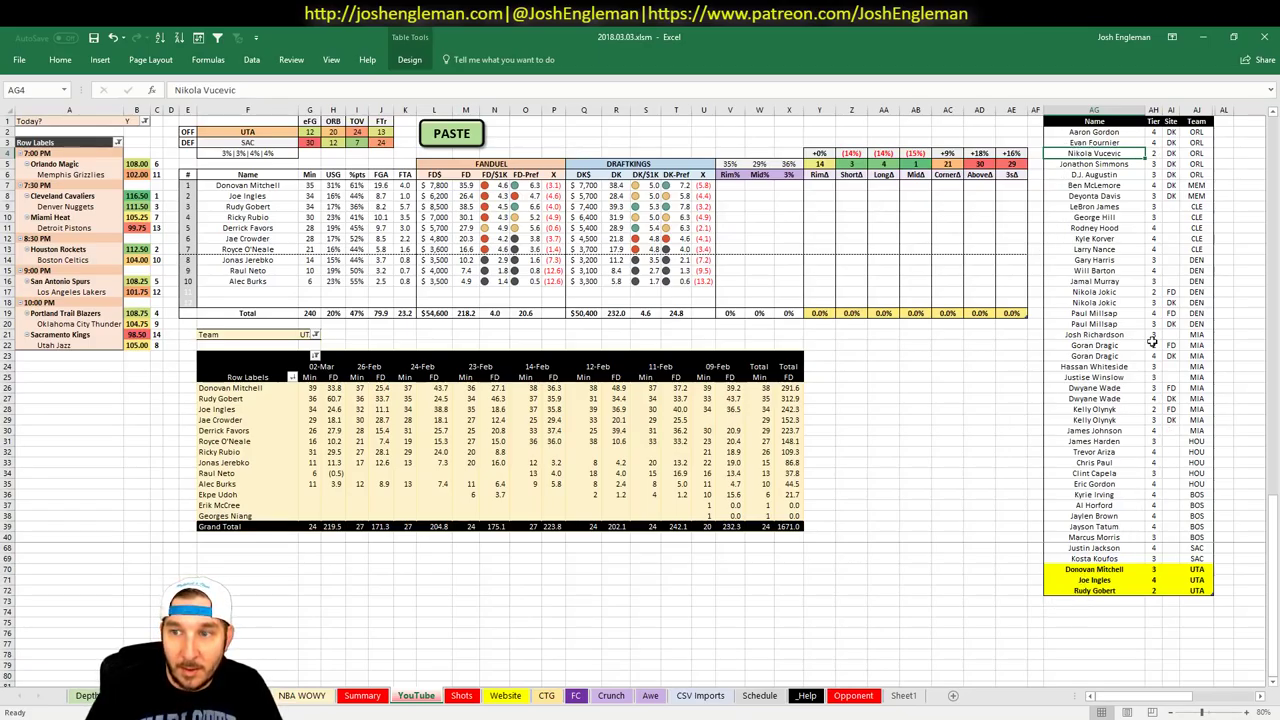
{"action": "left_click", "coordinate": [1115, 591]}
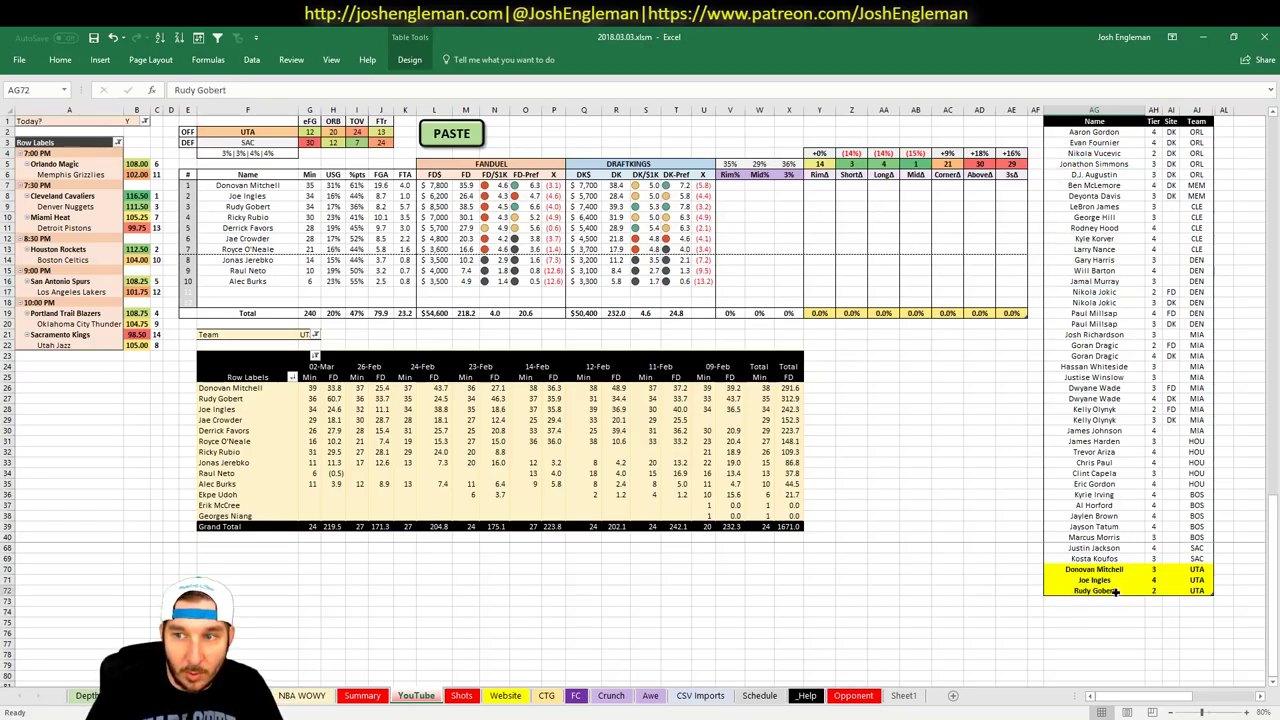
{"action": "left_click", "coordinate": [1133, 291]}
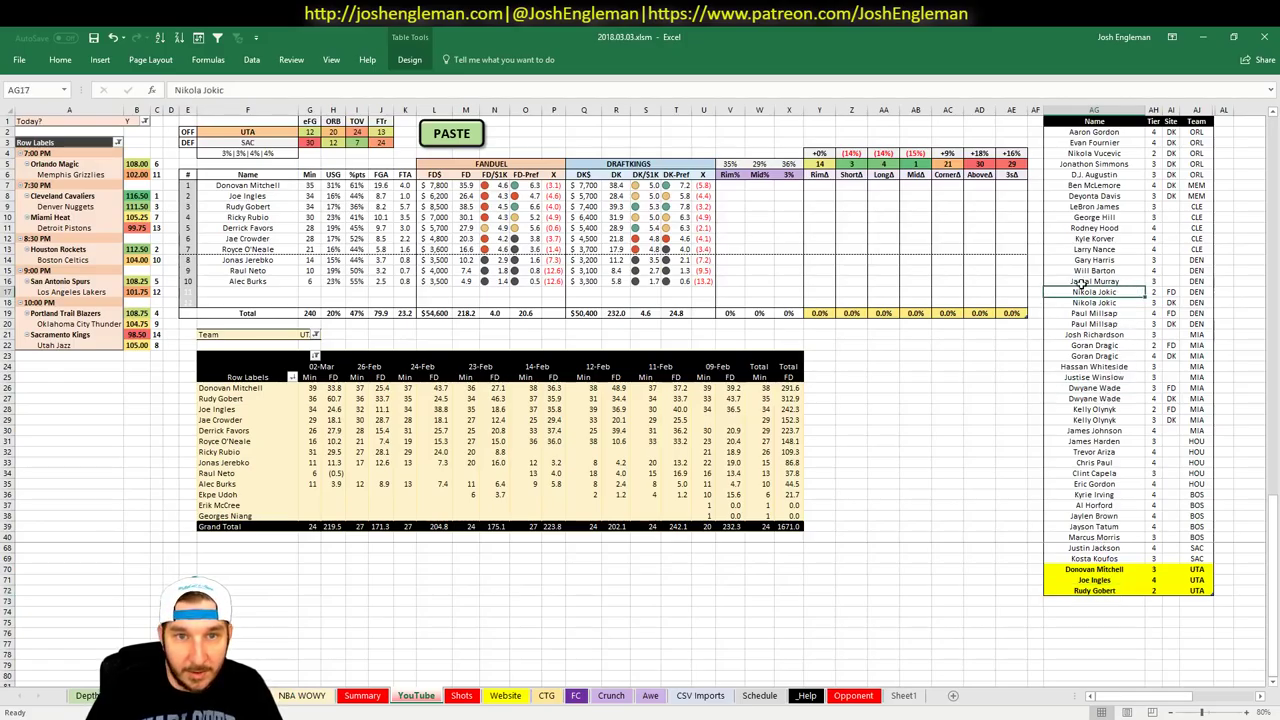
Add Ricky Rubio to the tier table below Rudy Gobert and set his tier to 4
{"action": "left_click", "coordinate": [1077, 599]}
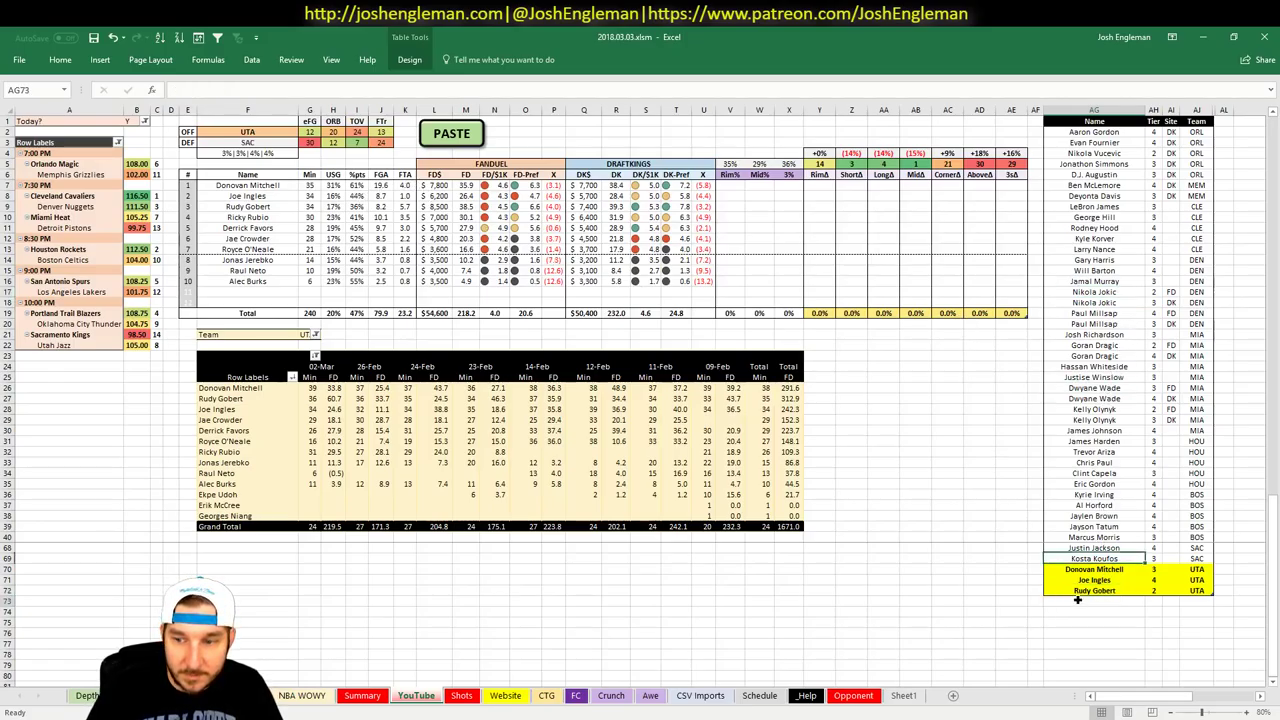
{"action": "type", "text": "Rick"}
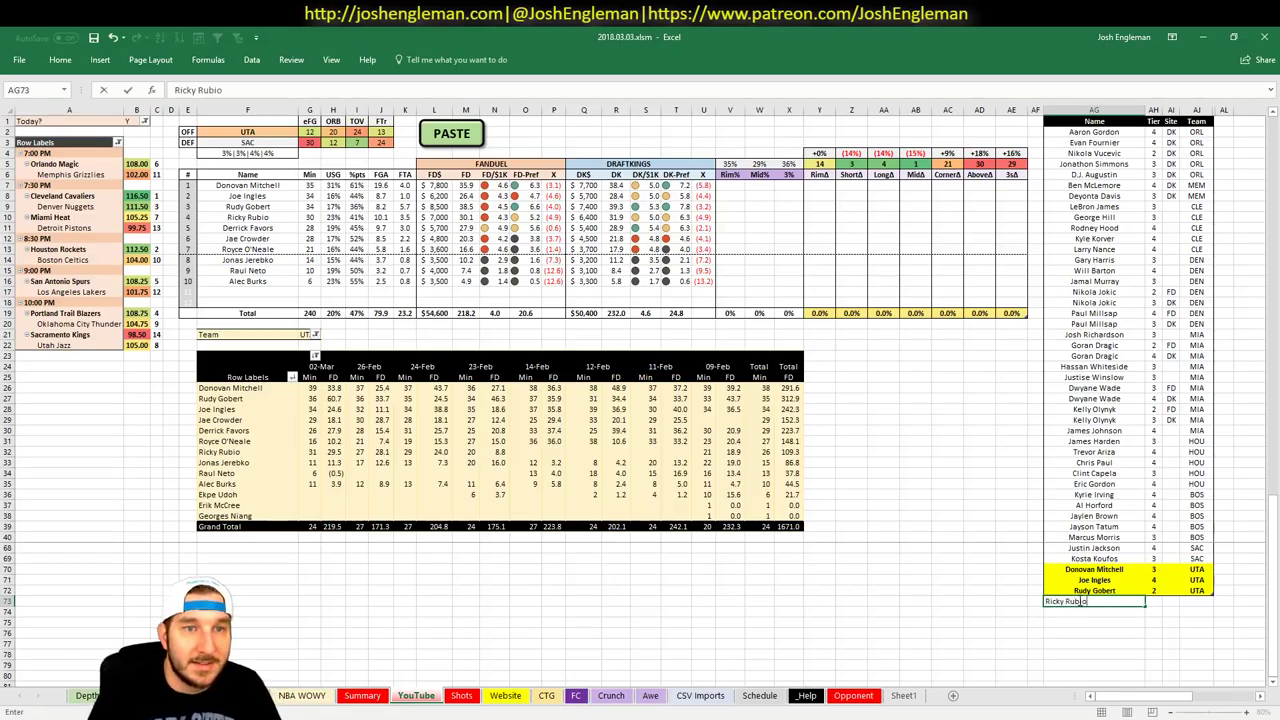
{"action": "type", "text": "y Rubio"}
{"action": "key", "text": "Tab"}
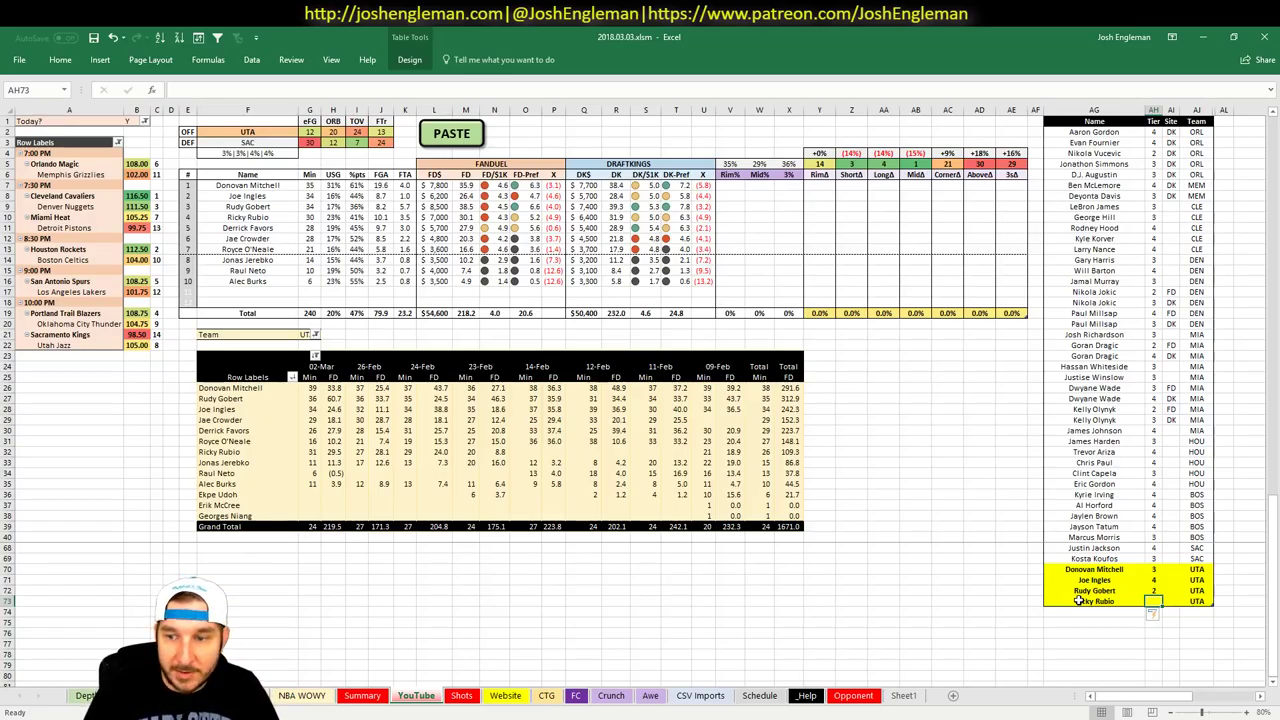
{"action": "type", "text": "4"}
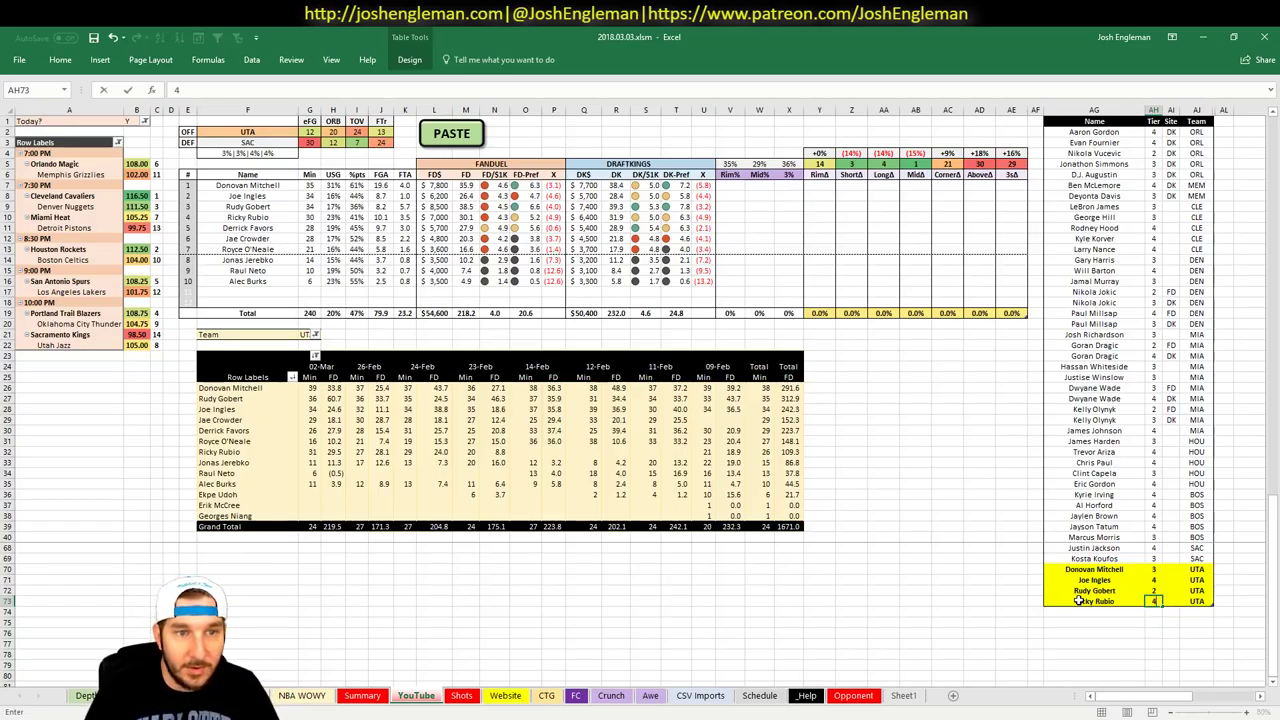
{"action": "key", "text": "Return"}
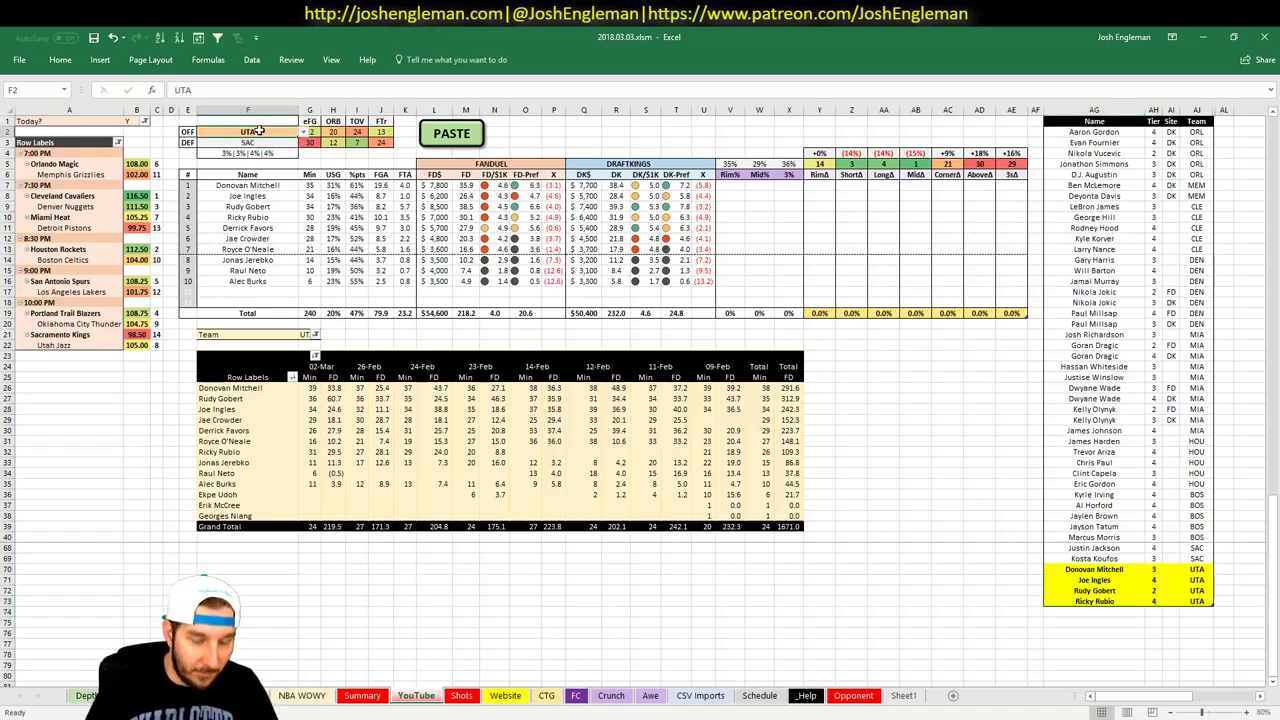
Add Derrick Favors to the tier table, check the player matchup table and the Summary sheet, and set his tier to 3
{"action": "type", "text": "Derri"}
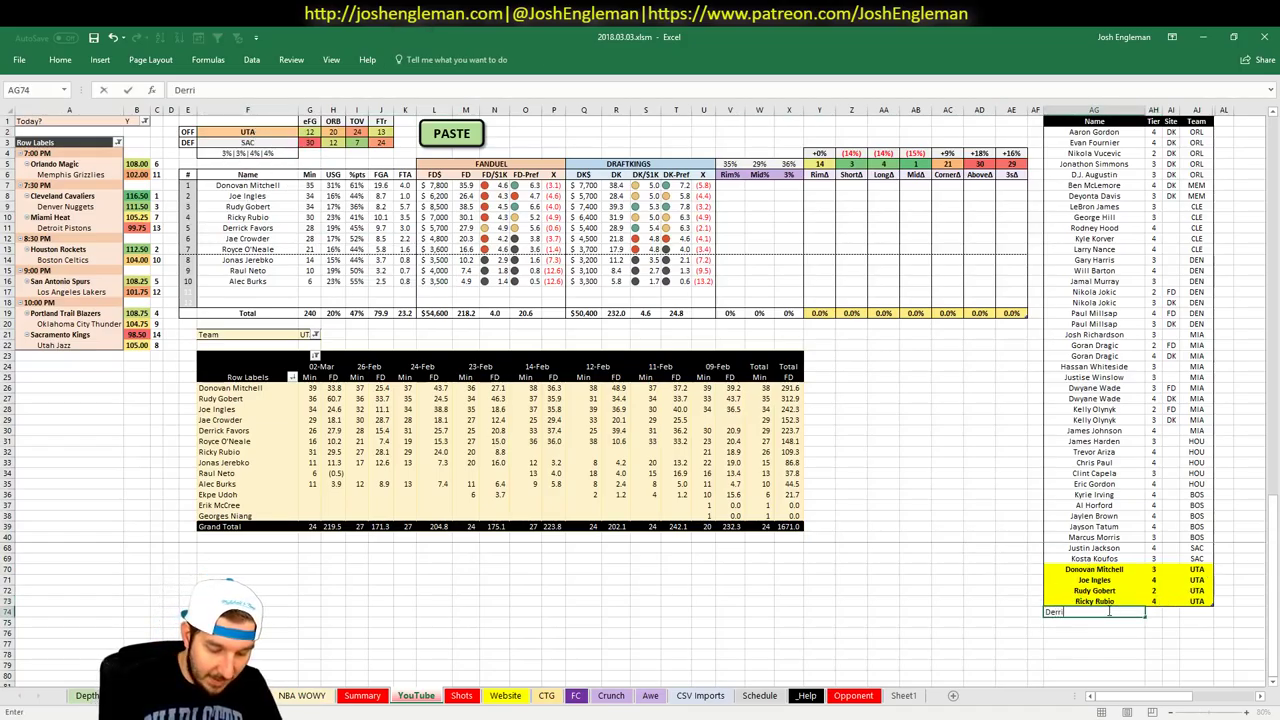
{"action": "type", "text": "ck Favors"}
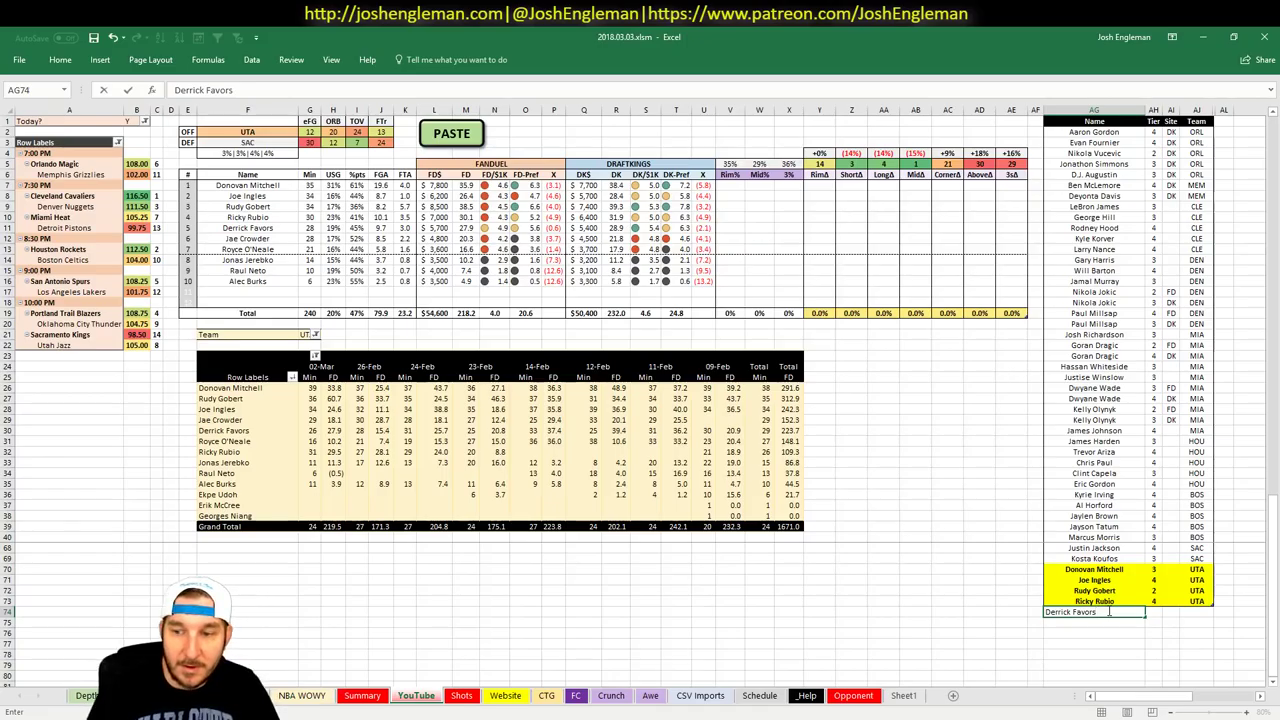
{"action": "key", "text": "Tab"}
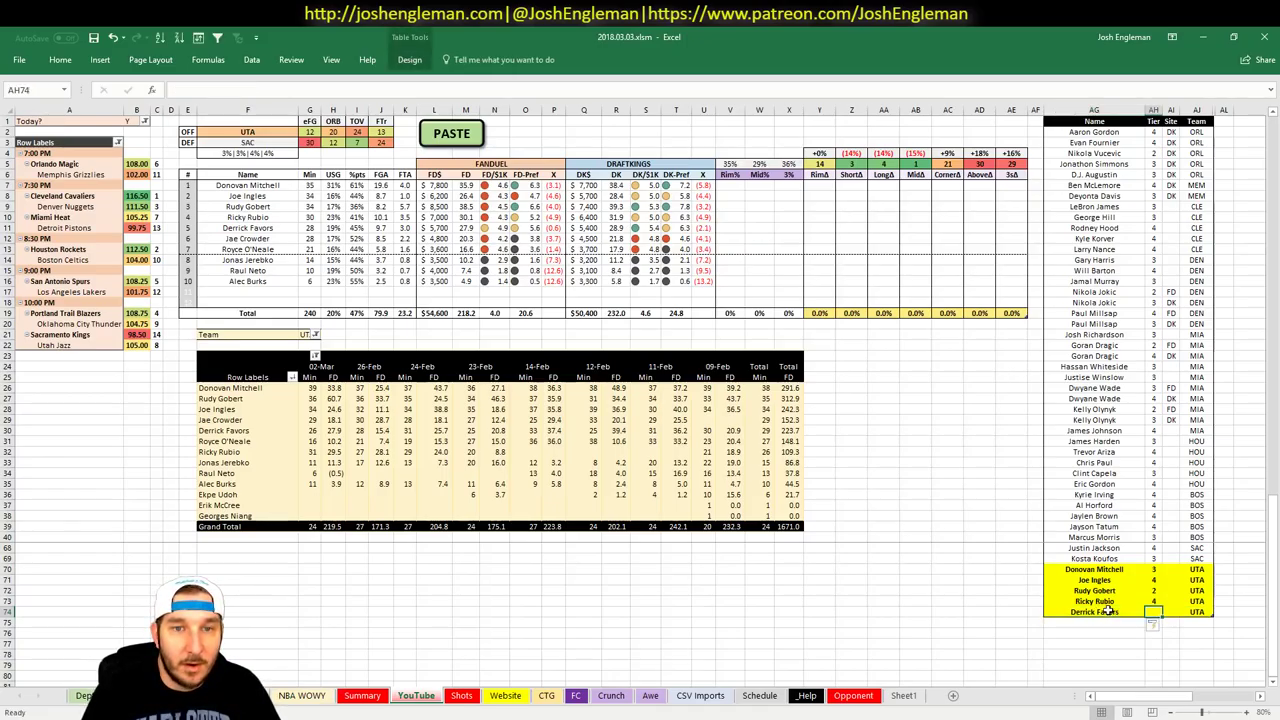
{"action": "left_click", "coordinate": [340, 695]}
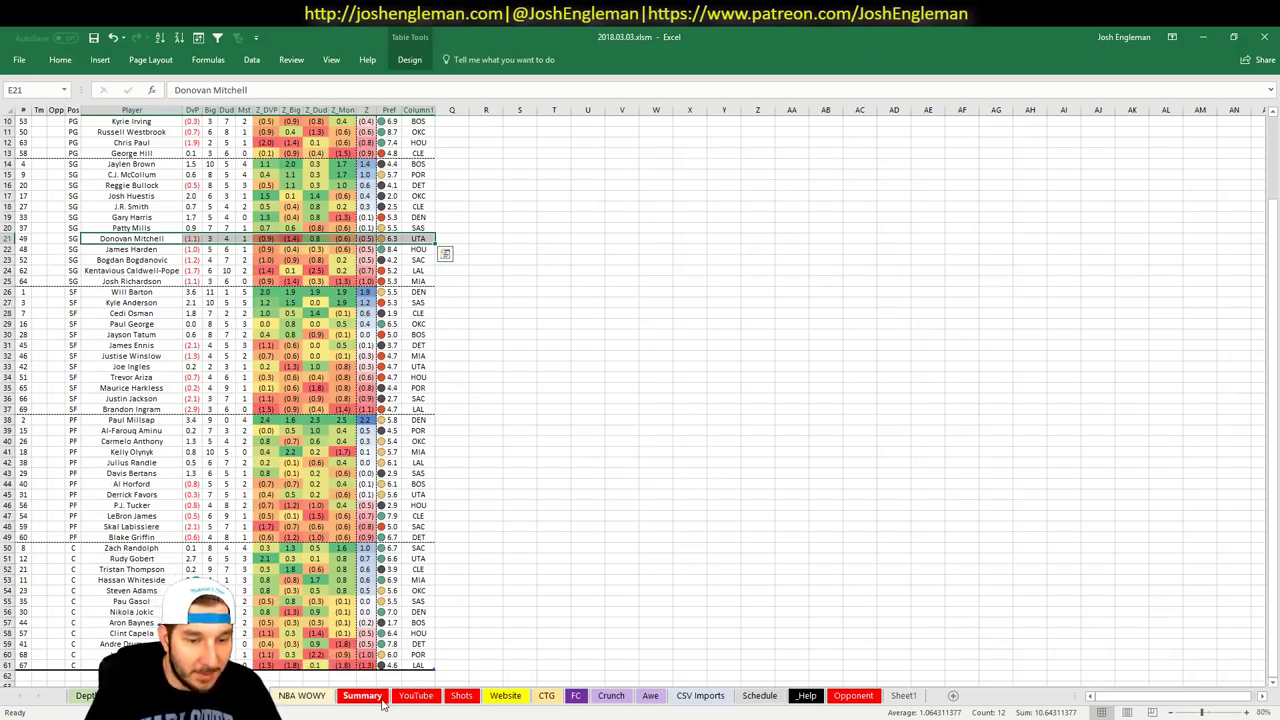
{"action": "key", "text": "ctrl+Page_Down"}
{"action": "key", "text": "ctrl+Page_Down"}
{"action": "key", "text": "ctrl+Page_Down"}
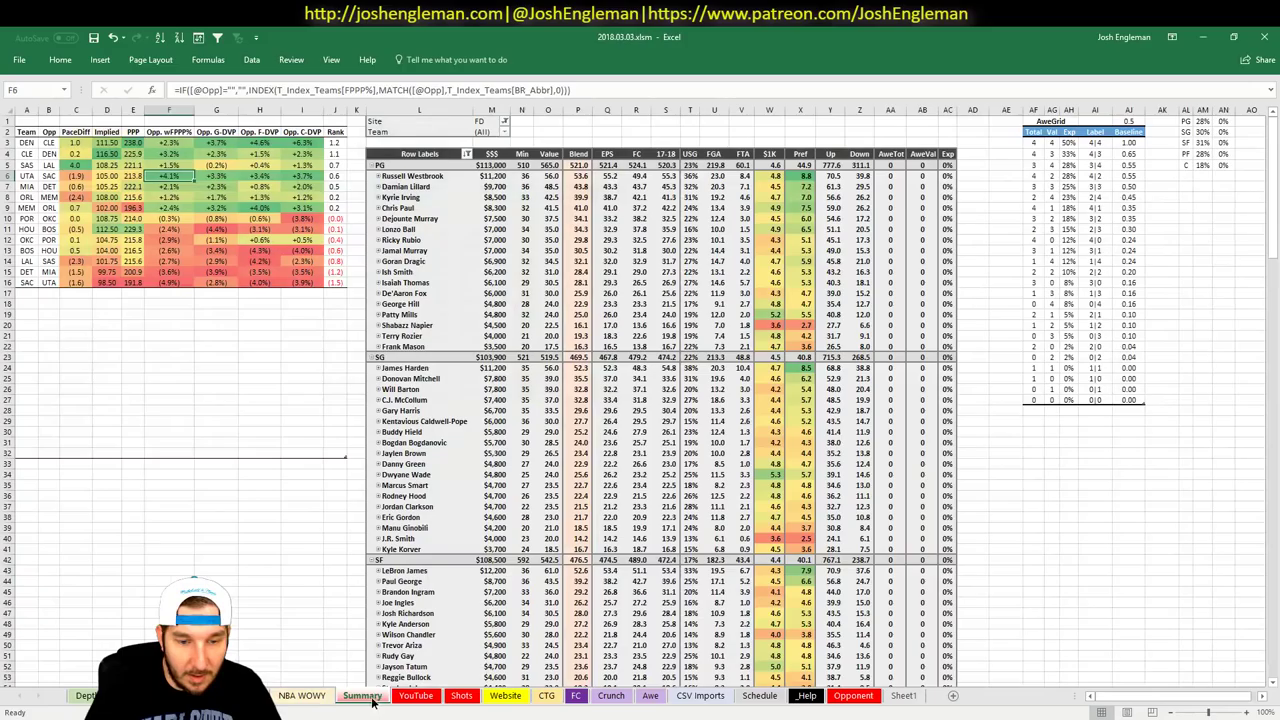
{"action": "type", "text": "3"}
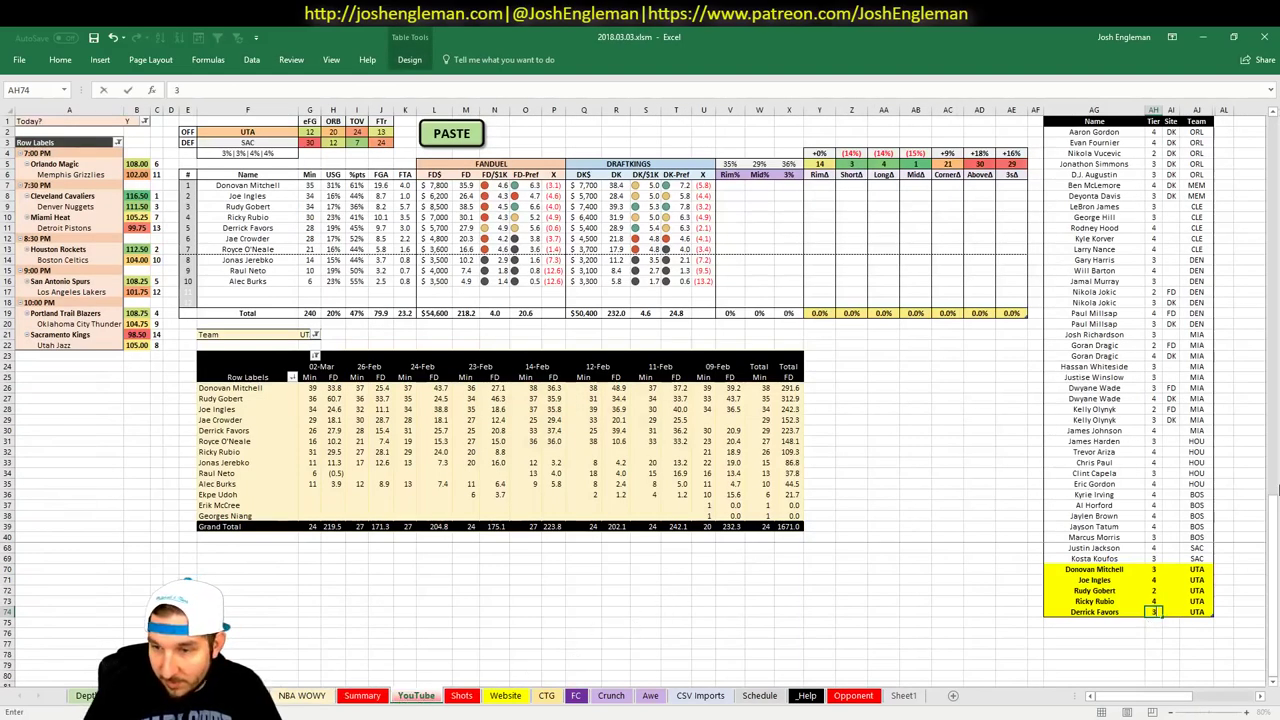
Refresh the projection pivot tables so they group players by the completed shortlist tiers
{"action": "left_click", "coordinate": [88, 695]}
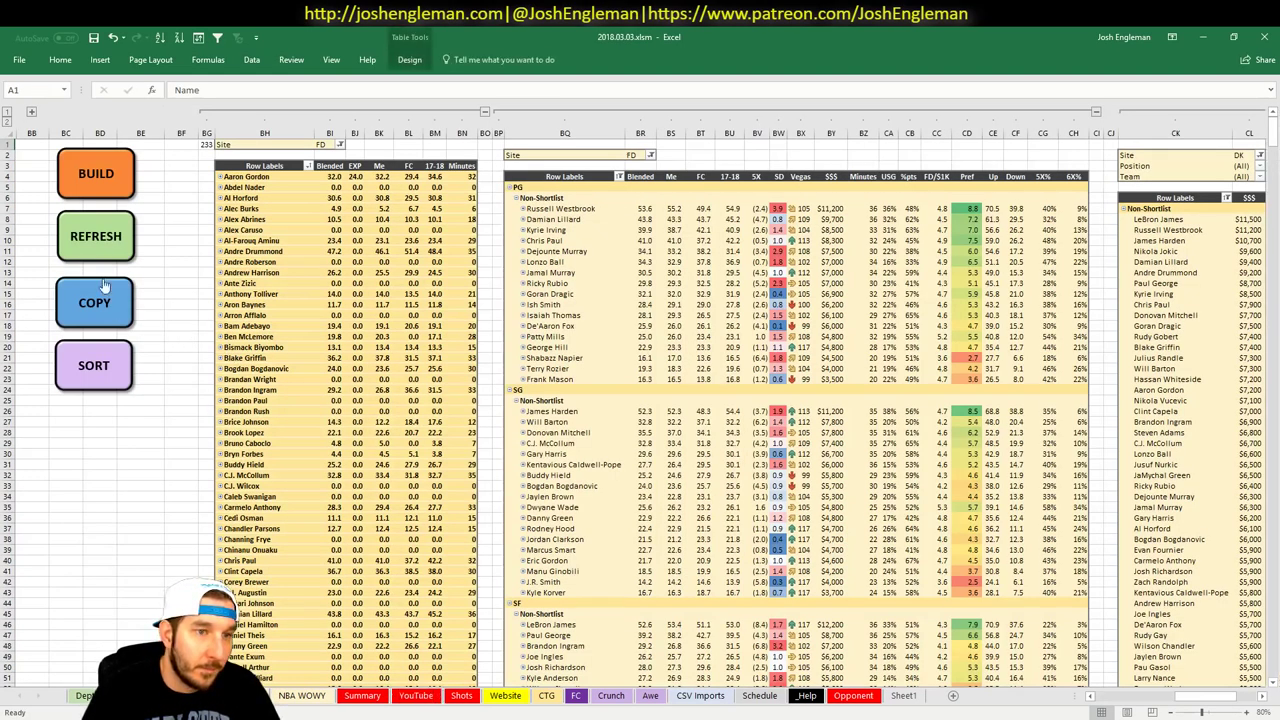
{"action": "left_click", "coordinate": [90, 236]}
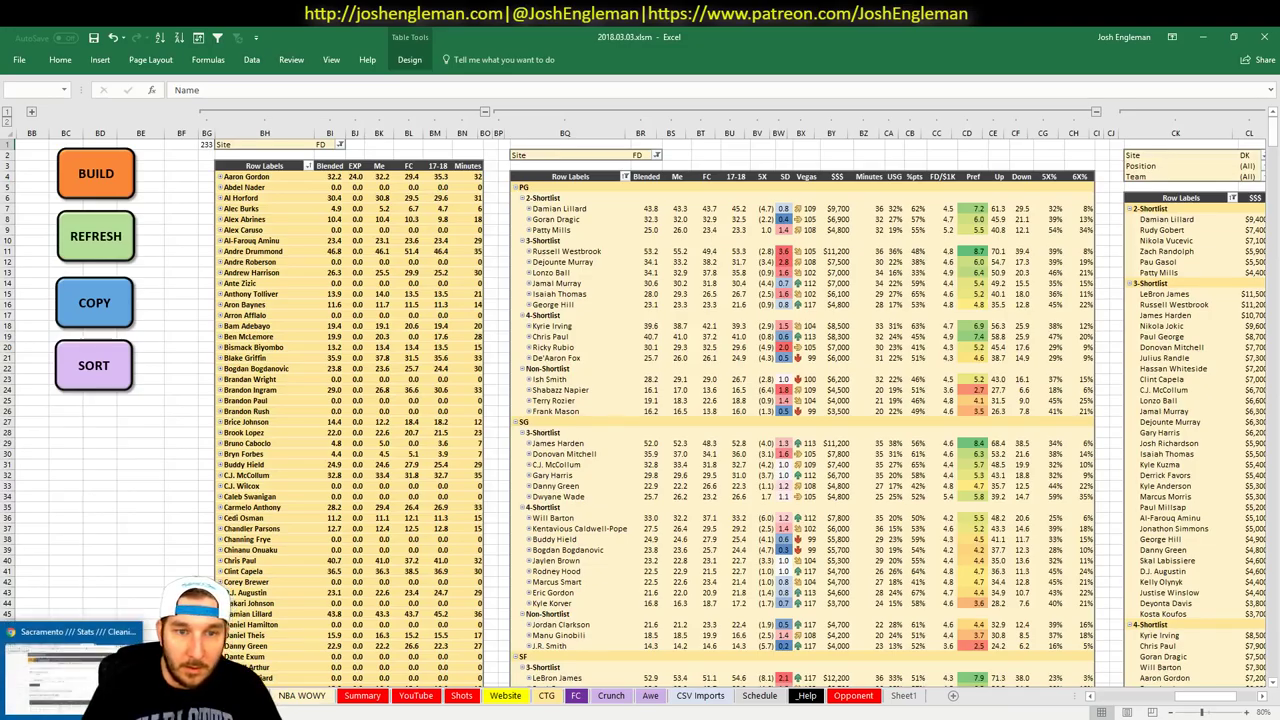
Switch to FantasyCruncher, open the projection upload page for NBA FanDuel 2018-03-03, and remove all custom projections
{"action": "key", "text": "alt+Tab"}
{"action": "left_click", "coordinate": [281, 37]}
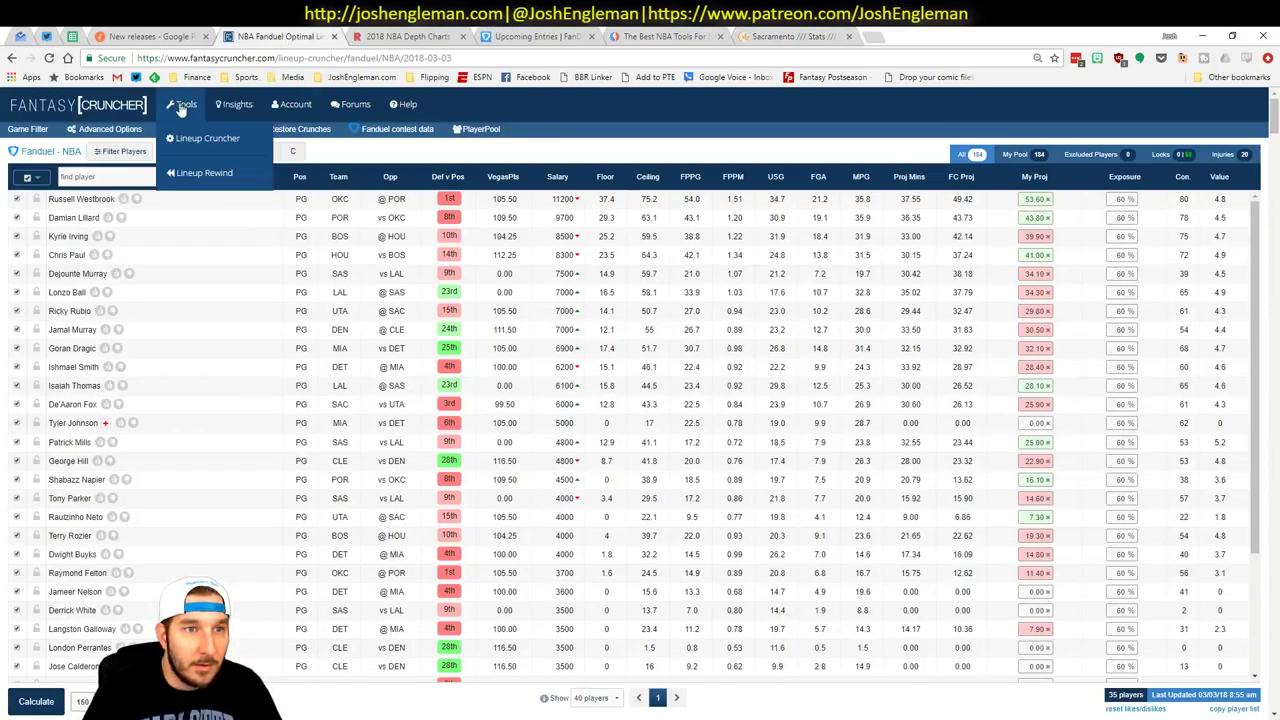
{"action": "left_click", "coordinate": [185, 130]}
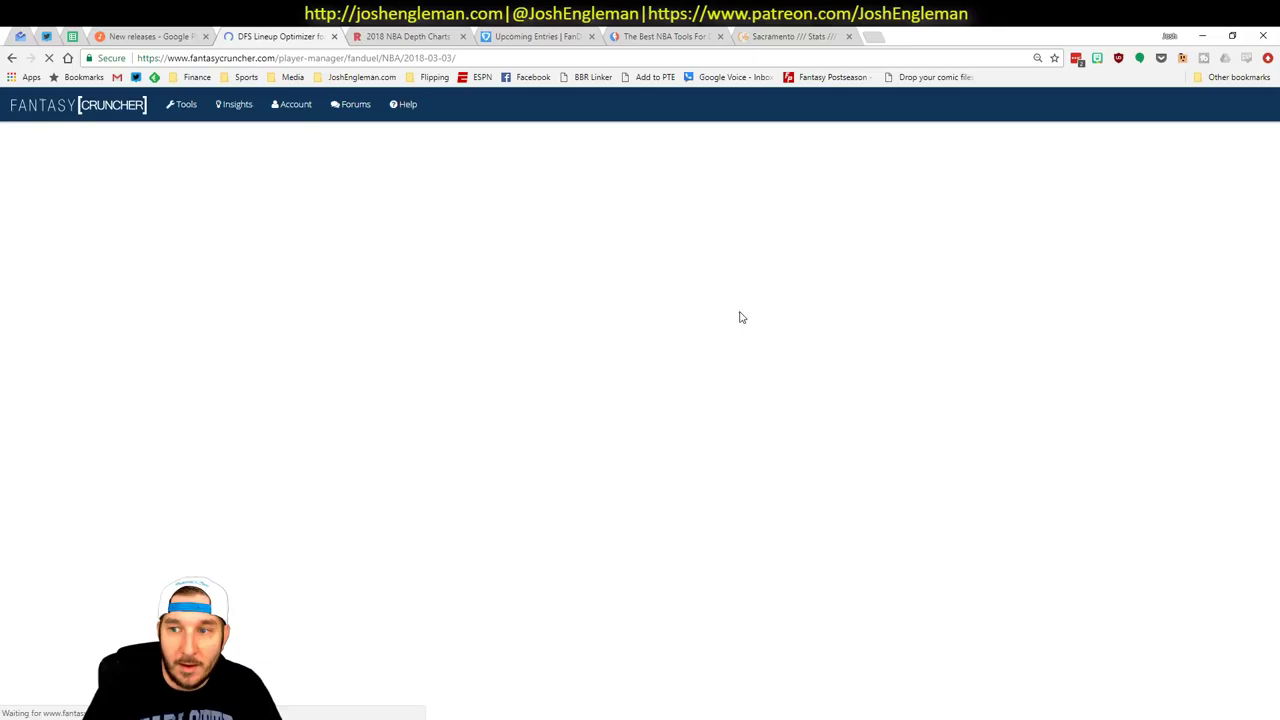
{"action": "left_click", "coordinate": [882, 204]}
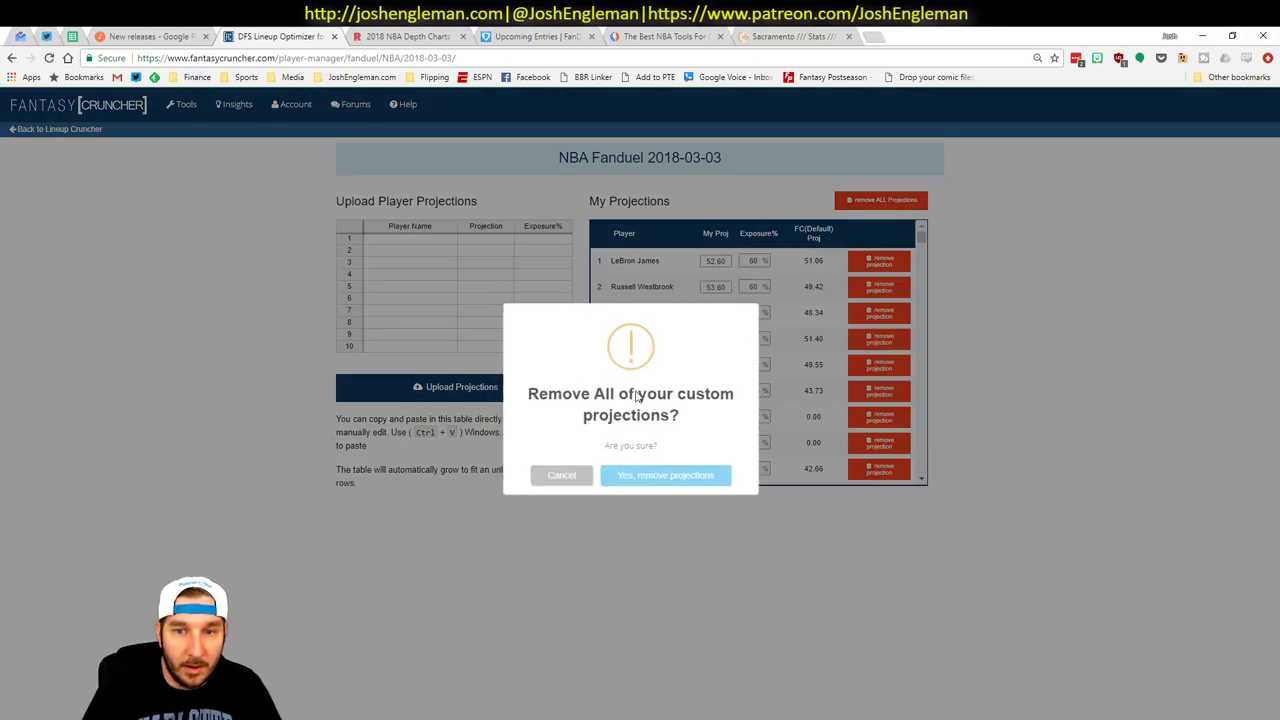
{"action": "left_click", "coordinate": [669, 474]}
Copy the refreshed FanDuel player projections from the Excel workbook into FantasyCruncher's upload table and upload them
{"action": "key", "text": "alt+Tab"}
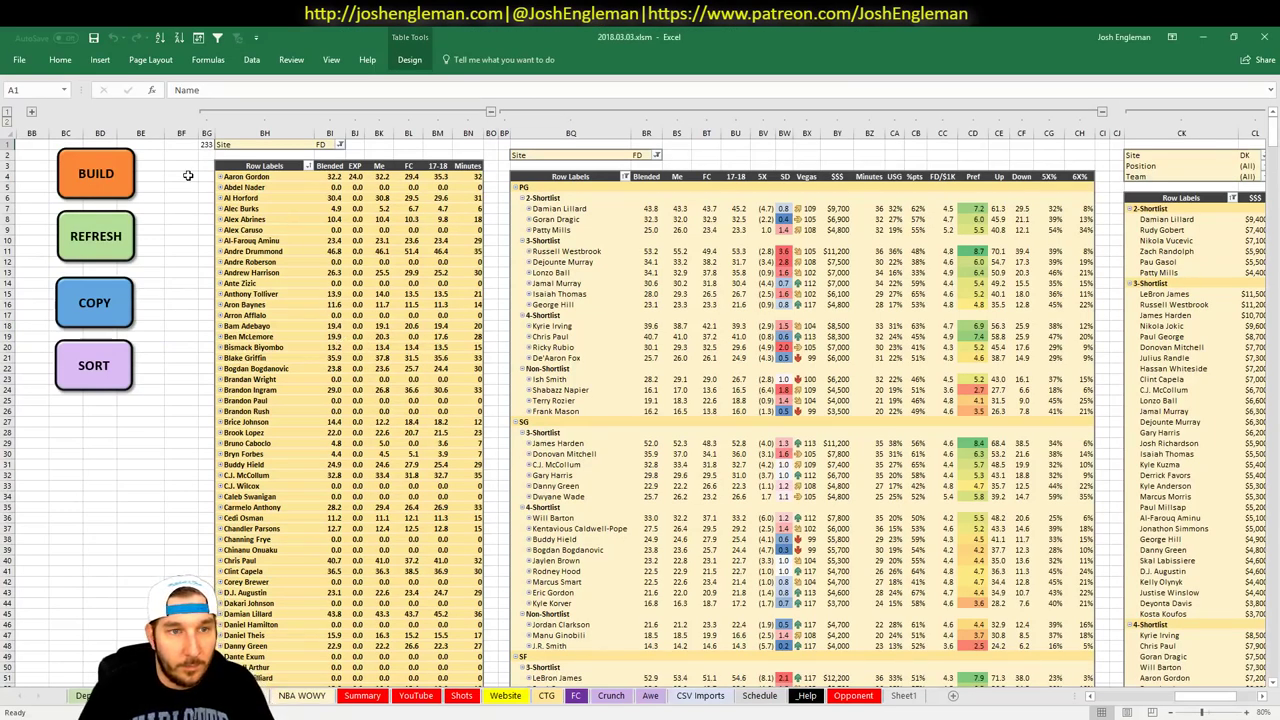
{"action": "left_click", "coordinate": [100, 310]}
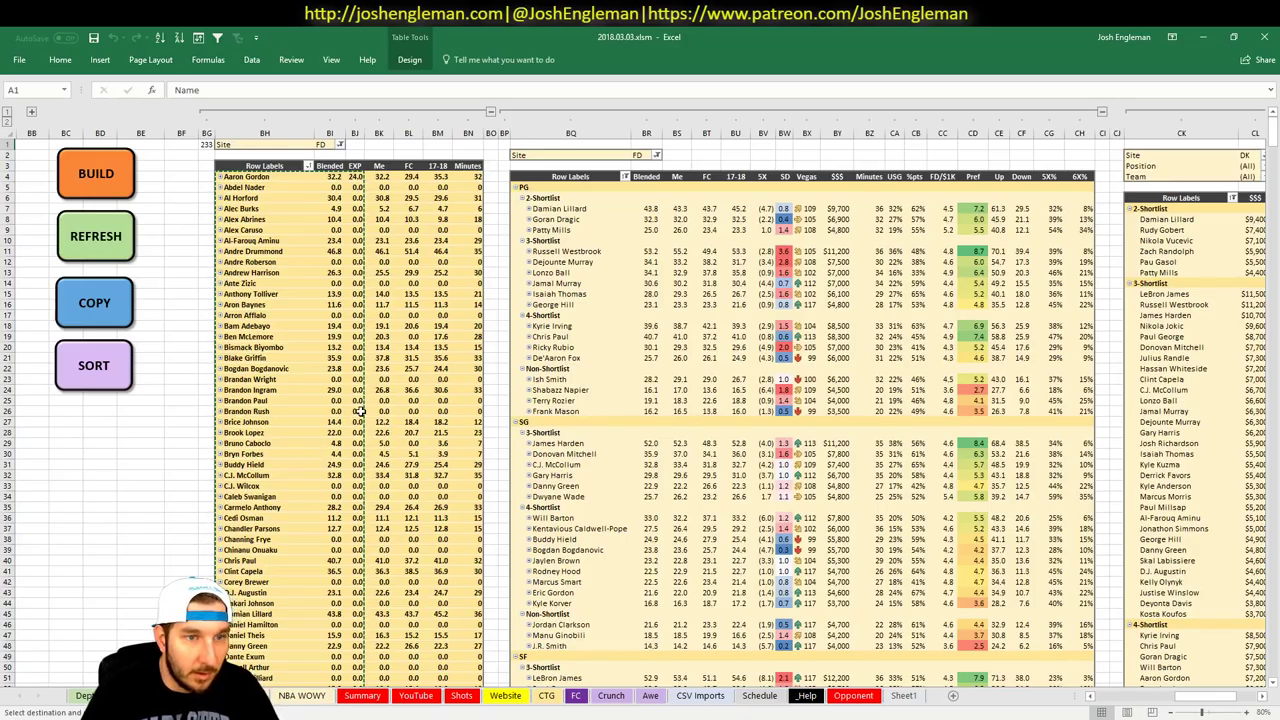
{"action": "key", "text": "alt+Tab"}
{"action": "left_click", "coordinate": [383, 241]}
{"action": "key", "text": "ctrl+v"}
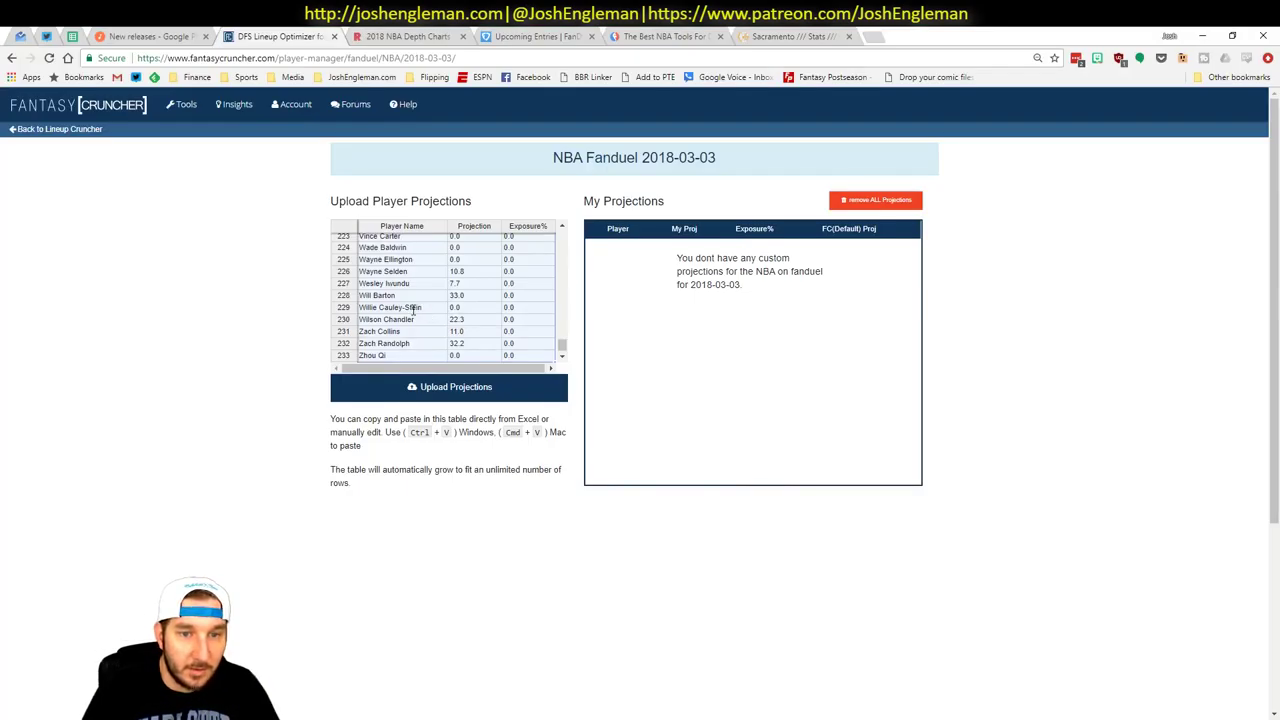
{"action": "left_click", "coordinate": [420, 388]}
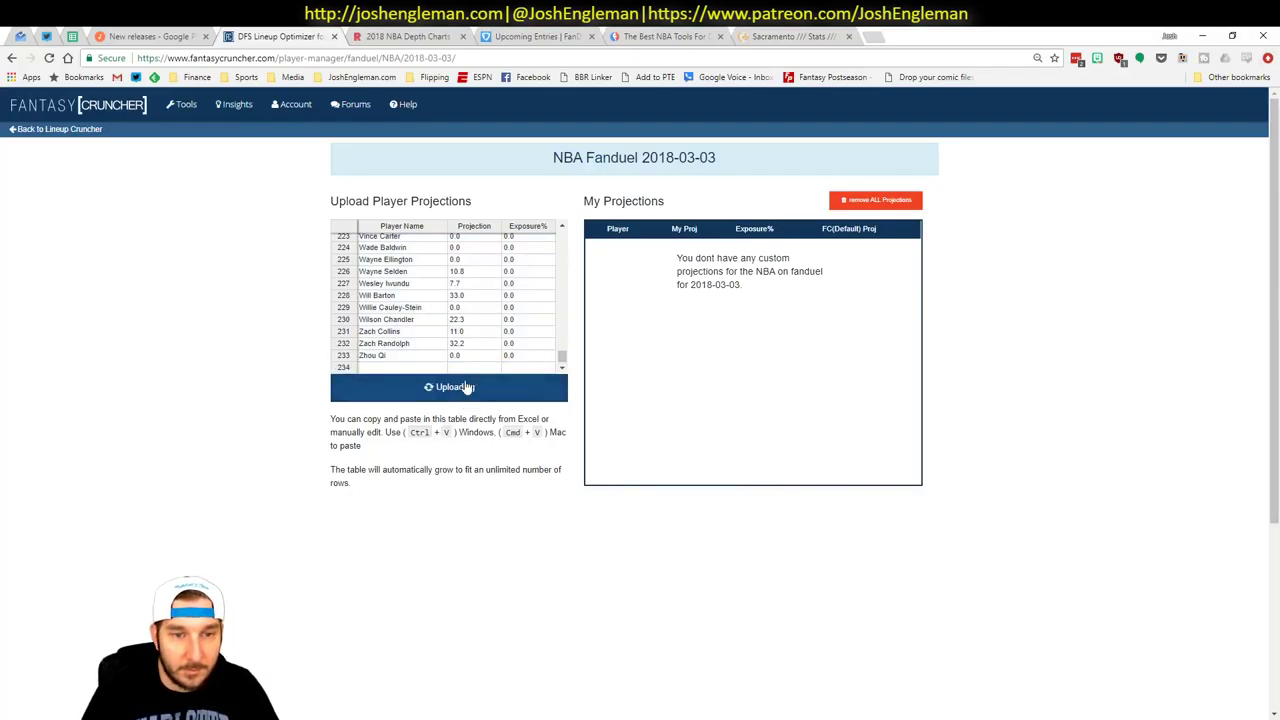
Return to the Excel workbook and collapse the entire player name field in the FanDuel projections pivot table
{"action": "key", "text": "alt+Tab"}
{"action": "right_click", "coordinate": [270, 284]}
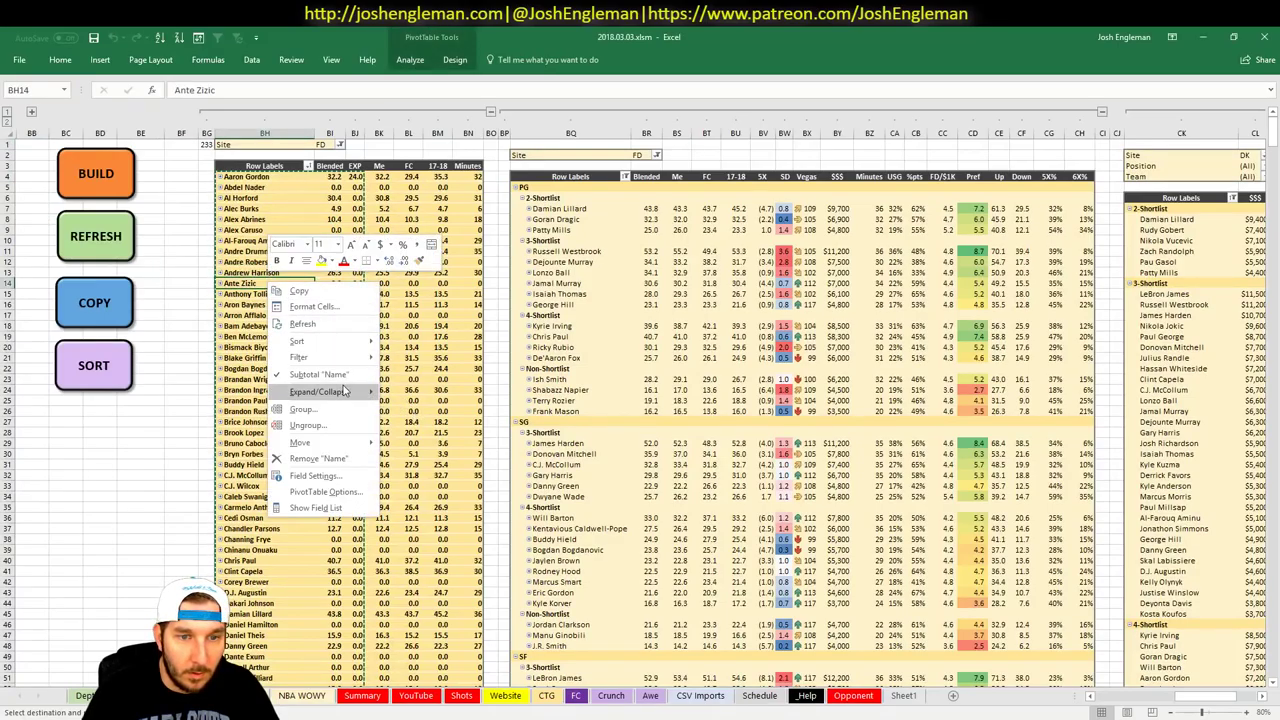
{"action": "mouse_move", "coordinate": [345, 391]}
{"action": "left_click", "coordinate": [433, 441]}
Switch back to FantasyCruncher, dismiss the player errors notice, and return to the Lineup Cruncher
{"action": "key", "text": "alt+Tab"}
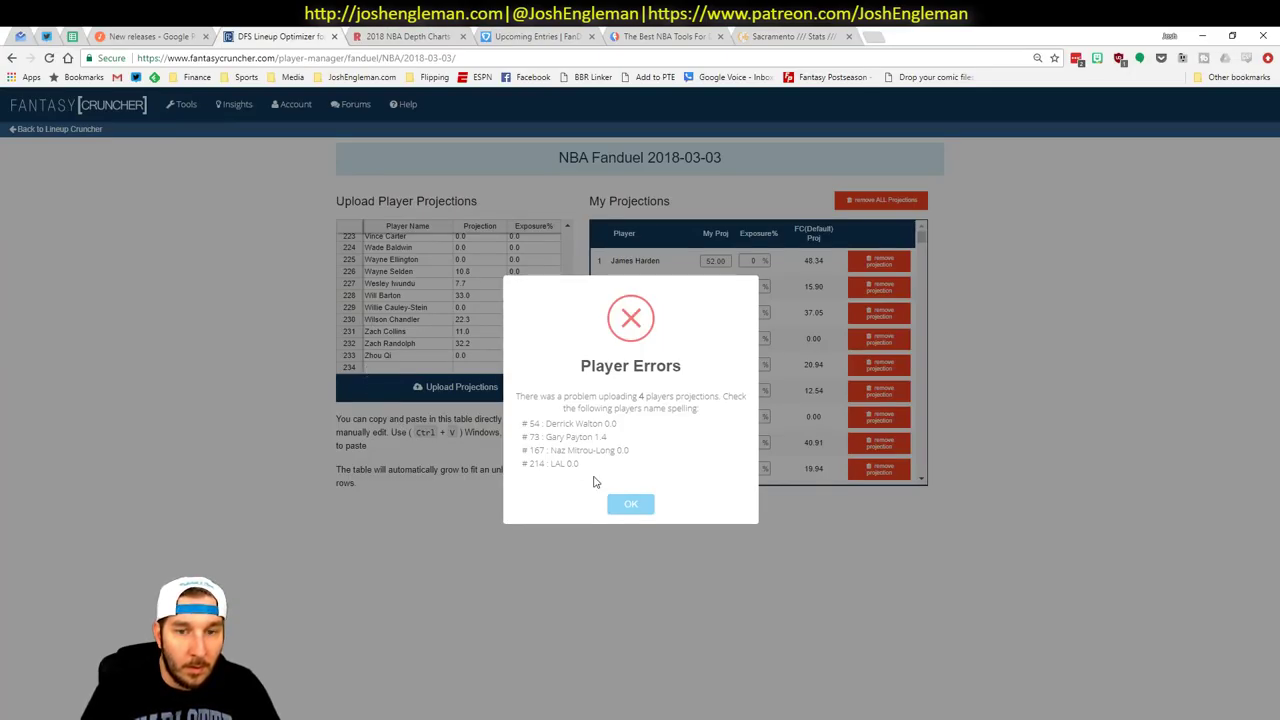
{"action": "left_click", "coordinate": [618, 510]}
{"action": "left_click", "coordinate": [62, 130]}
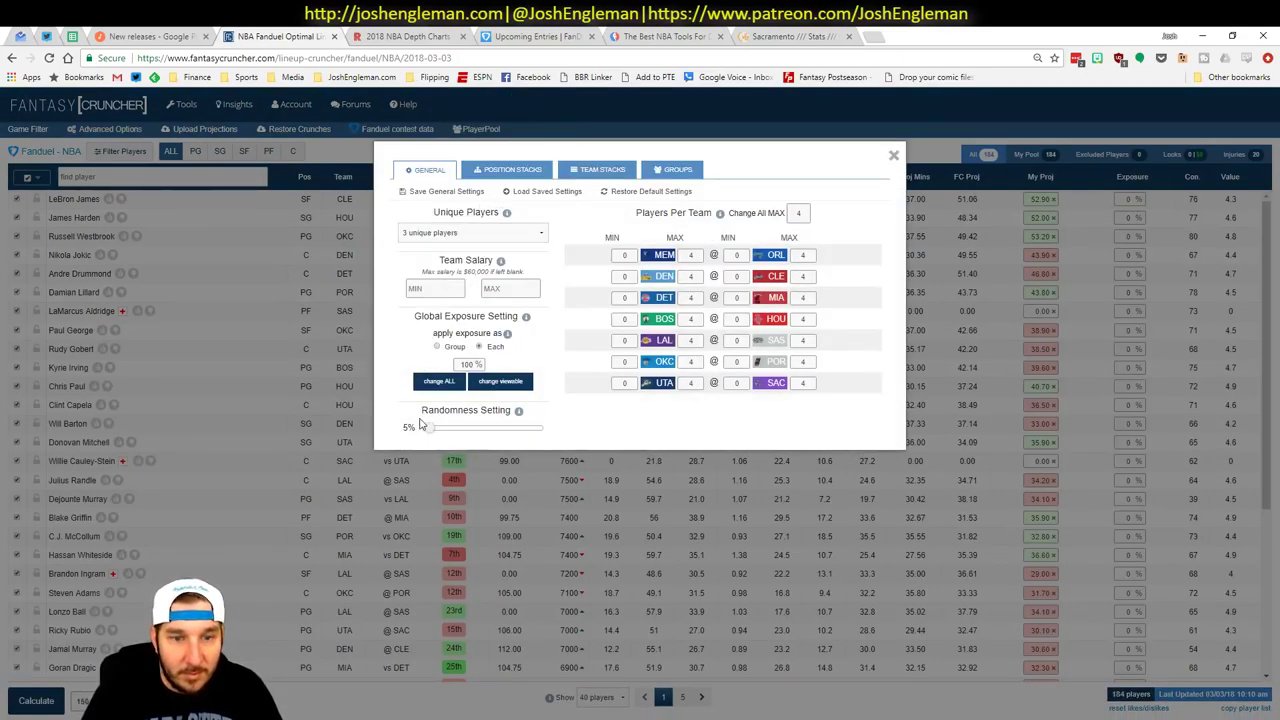
Apply 100% global exposure to all players and calculate 100 lineups, closing the old Crunch_4 results
{"action": "left_click", "coordinate": [441, 381]}
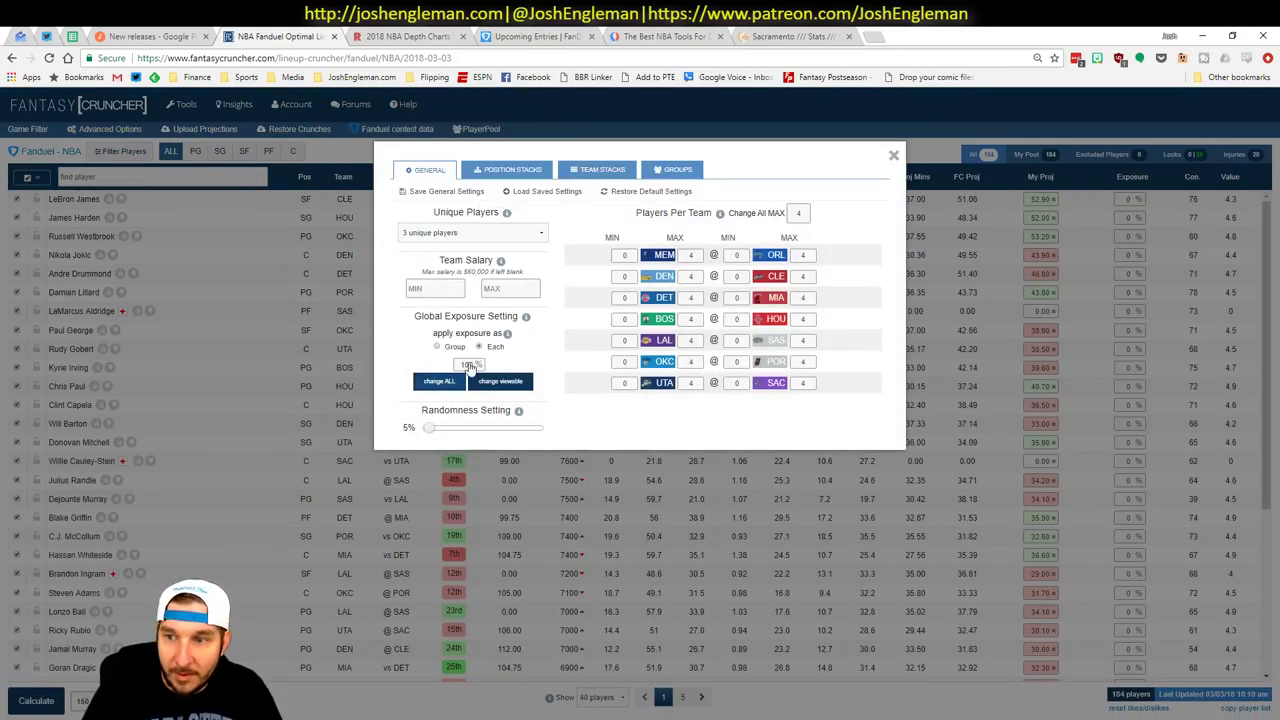
{"action": "left_click", "coordinate": [895, 156]}
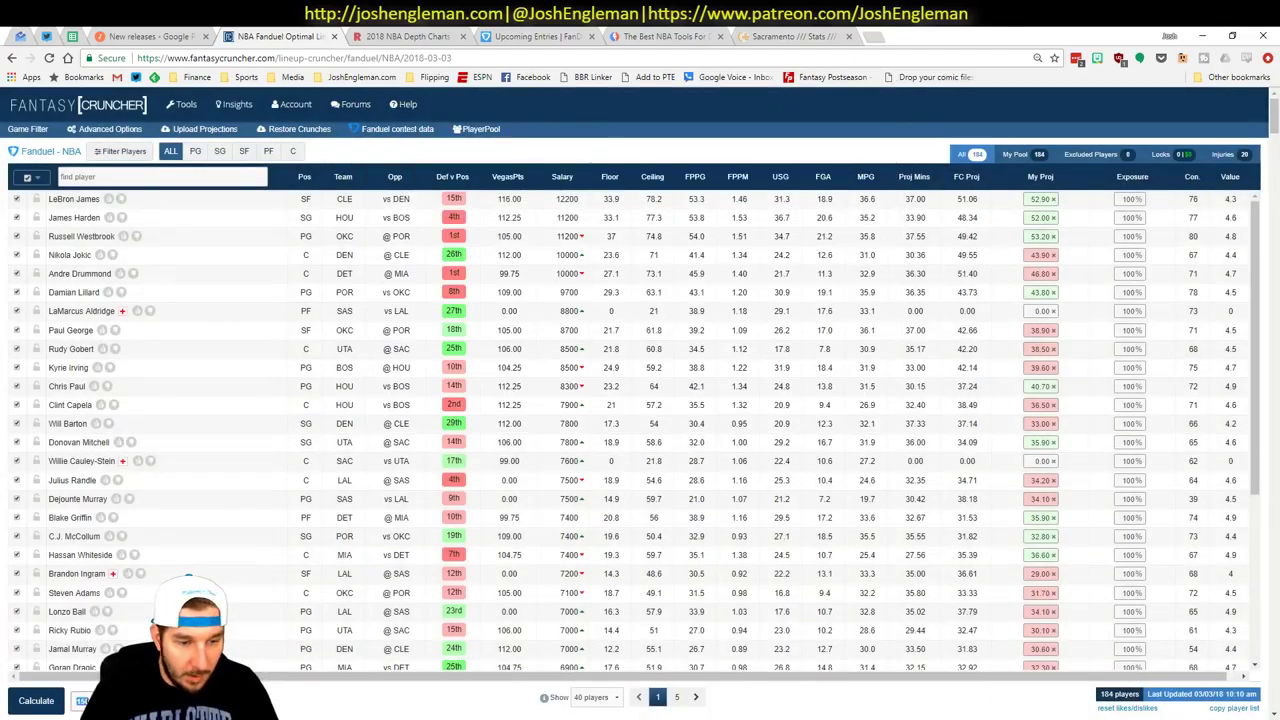
{"action": "left_click", "coordinate": [28, 701]}
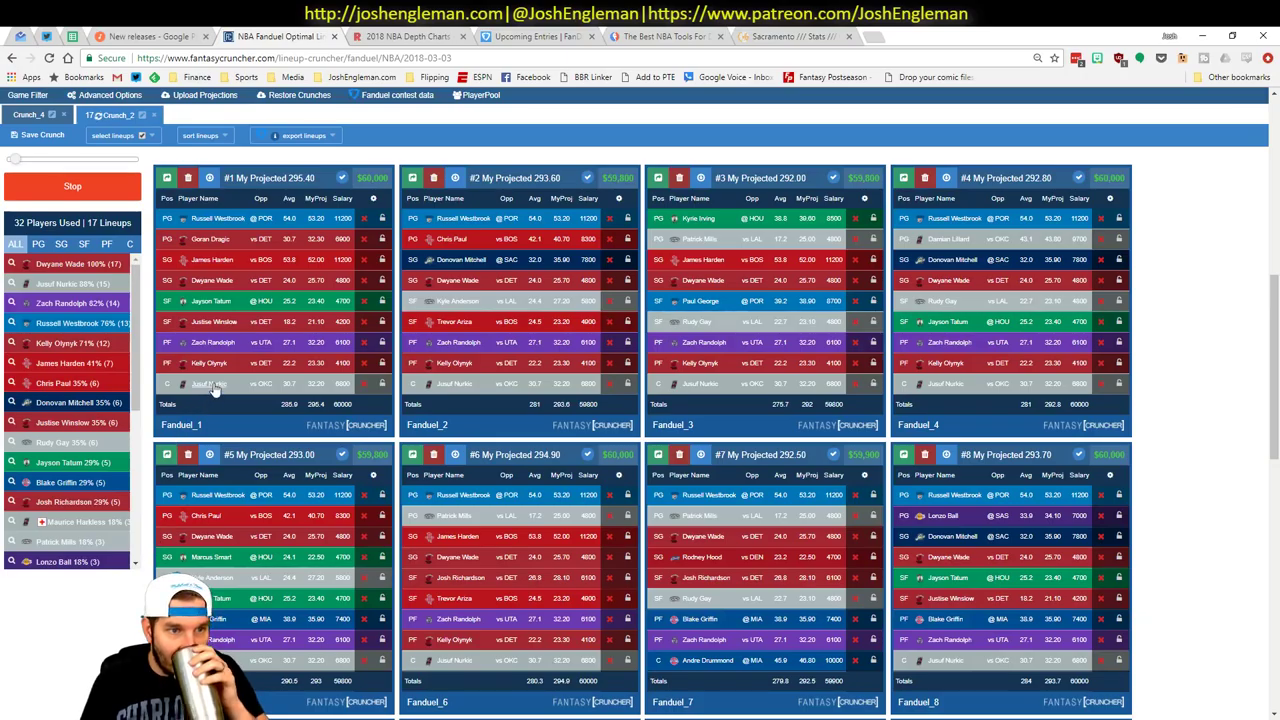
{"action": "left_click", "coordinate": [64, 116]}
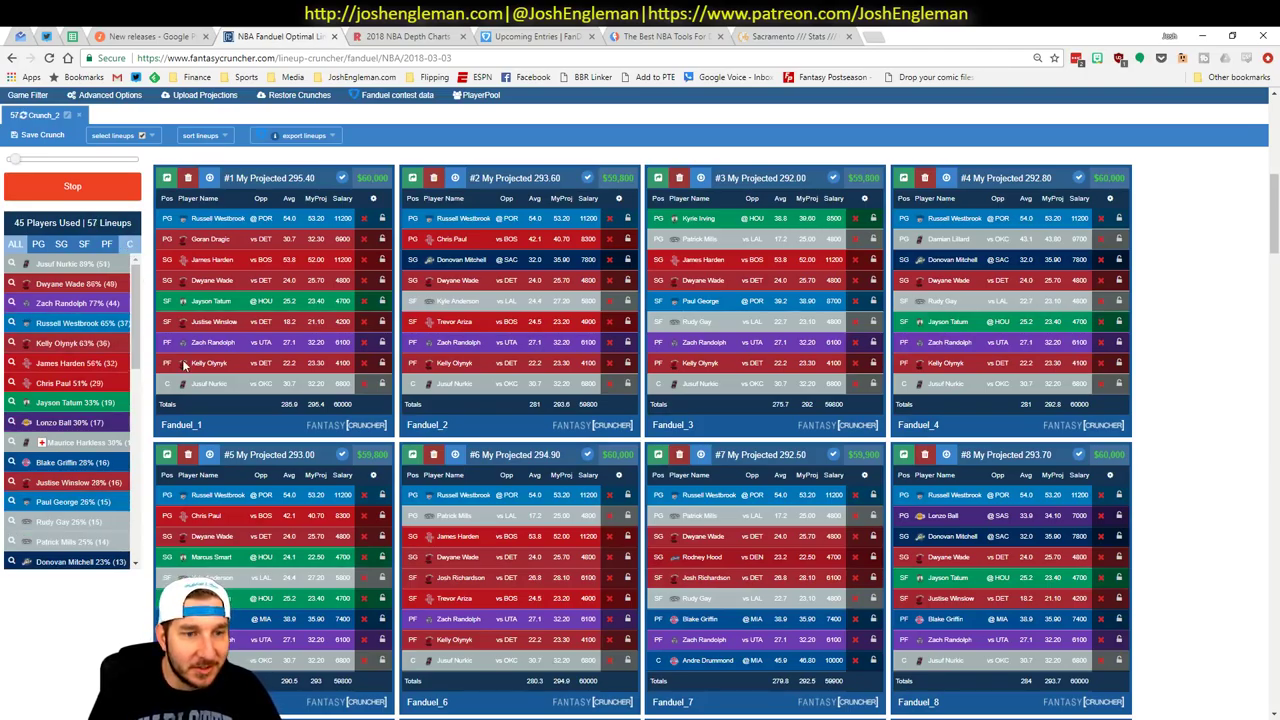
Switch to the Excel workbook and refresh the position-grouped player pivot table on the sheet just before Summary
{"action": "key", "text": "alt+Tab"}
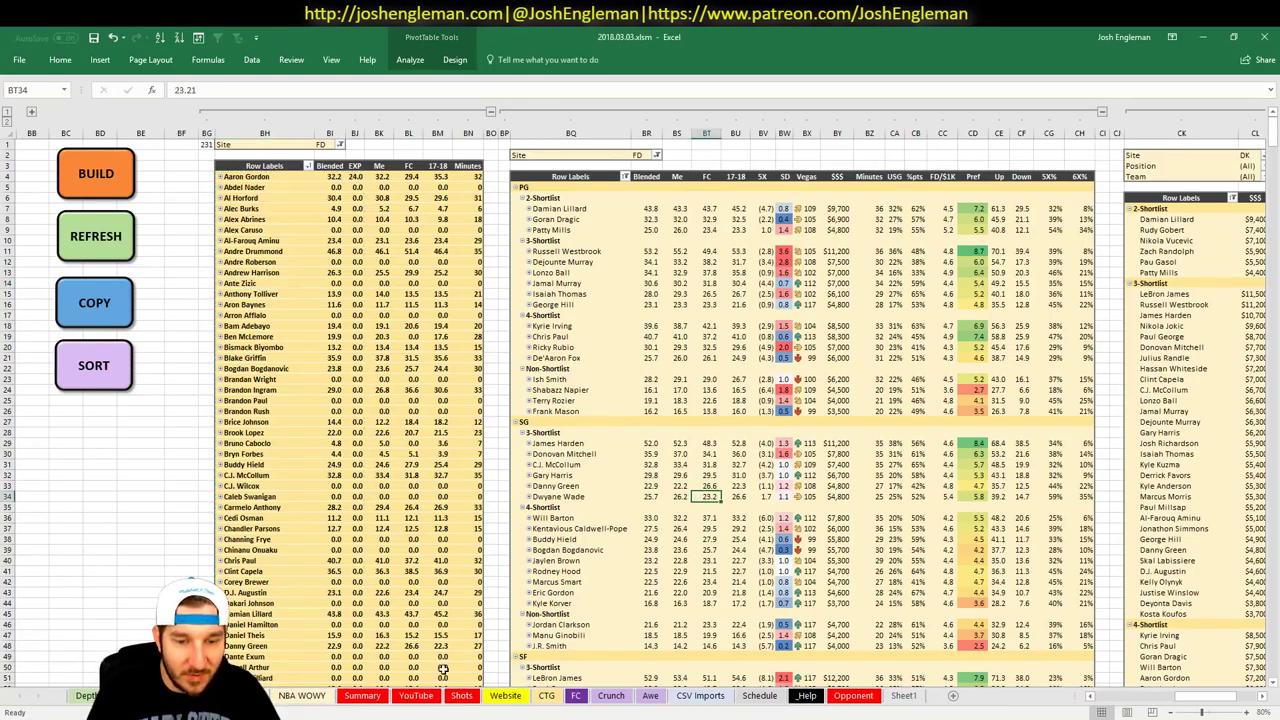
{"action": "left_click", "coordinate": [352, 700]}
{"action": "scroll", "coordinate": [642, 462], "scroll_direction": "down", "scroll_amount": 1}
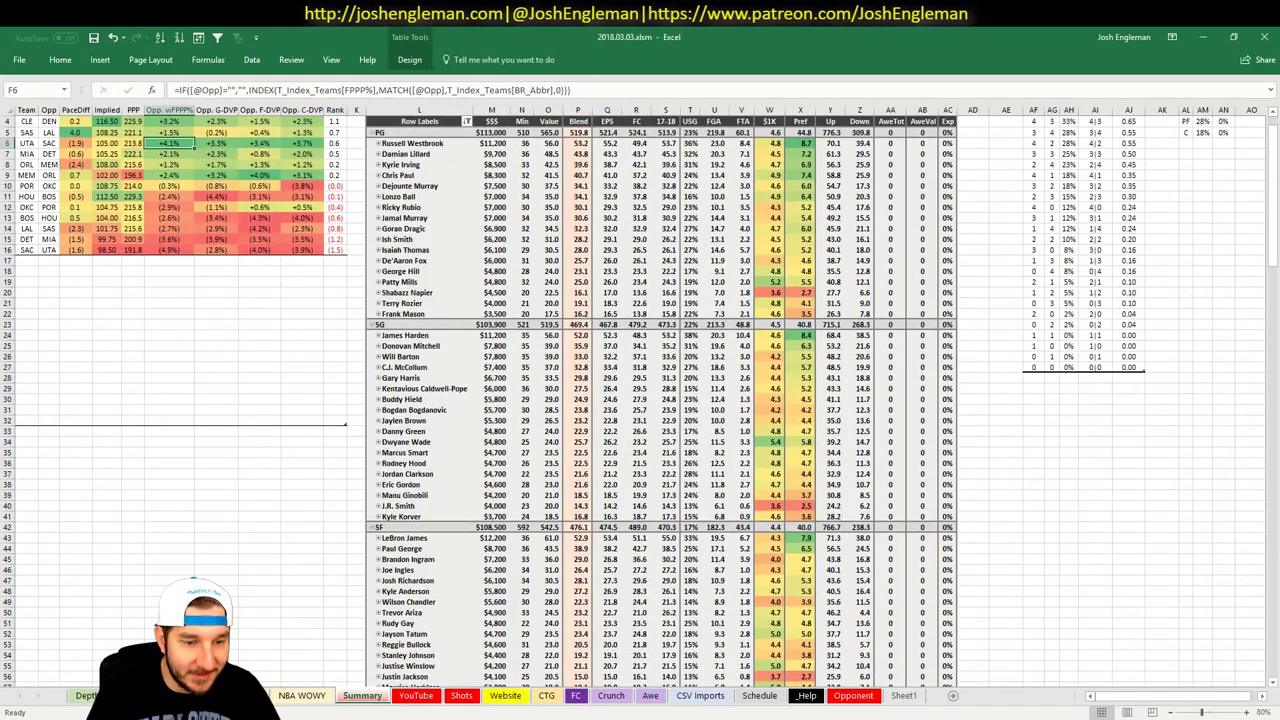
{"action": "key", "text": "ctrl+Page_Up"}
{"action": "scroll", "coordinate": [800, 397], "scroll_direction": "down", "scroll_amount": 20}
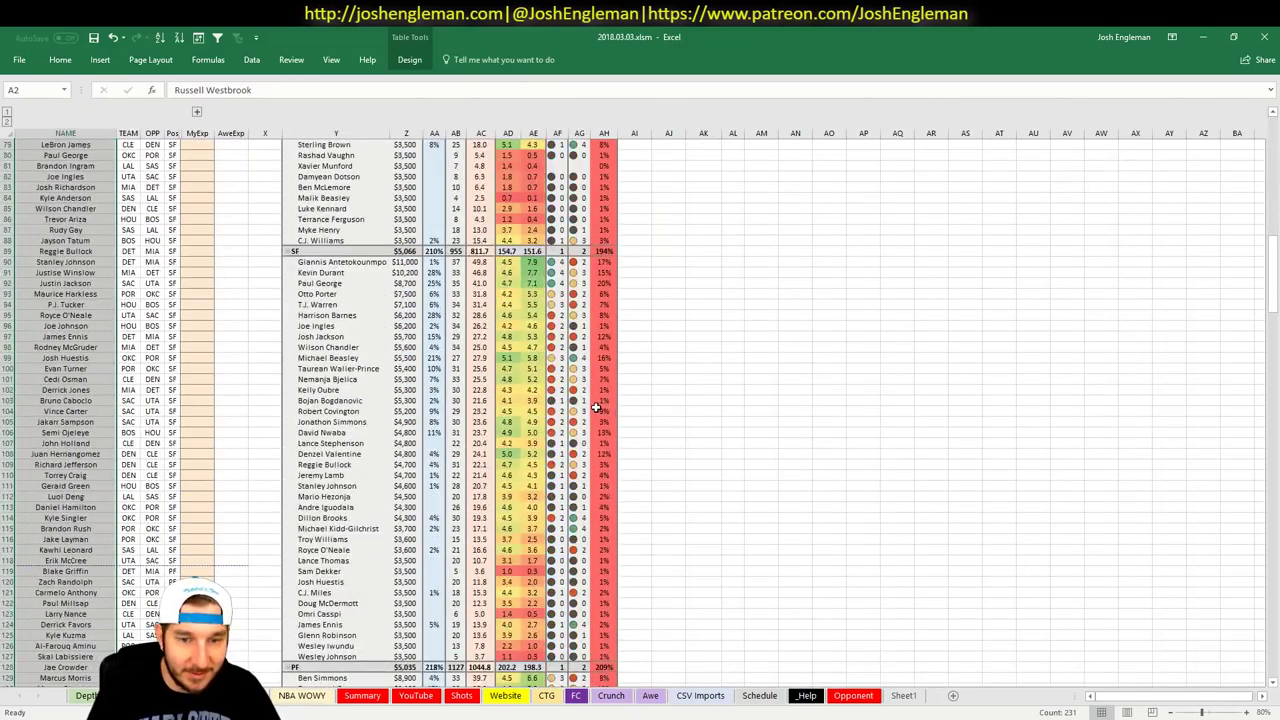
{"action": "right_click", "coordinate": [487, 404]}
{"action": "left_click", "coordinate": [519, 459]}
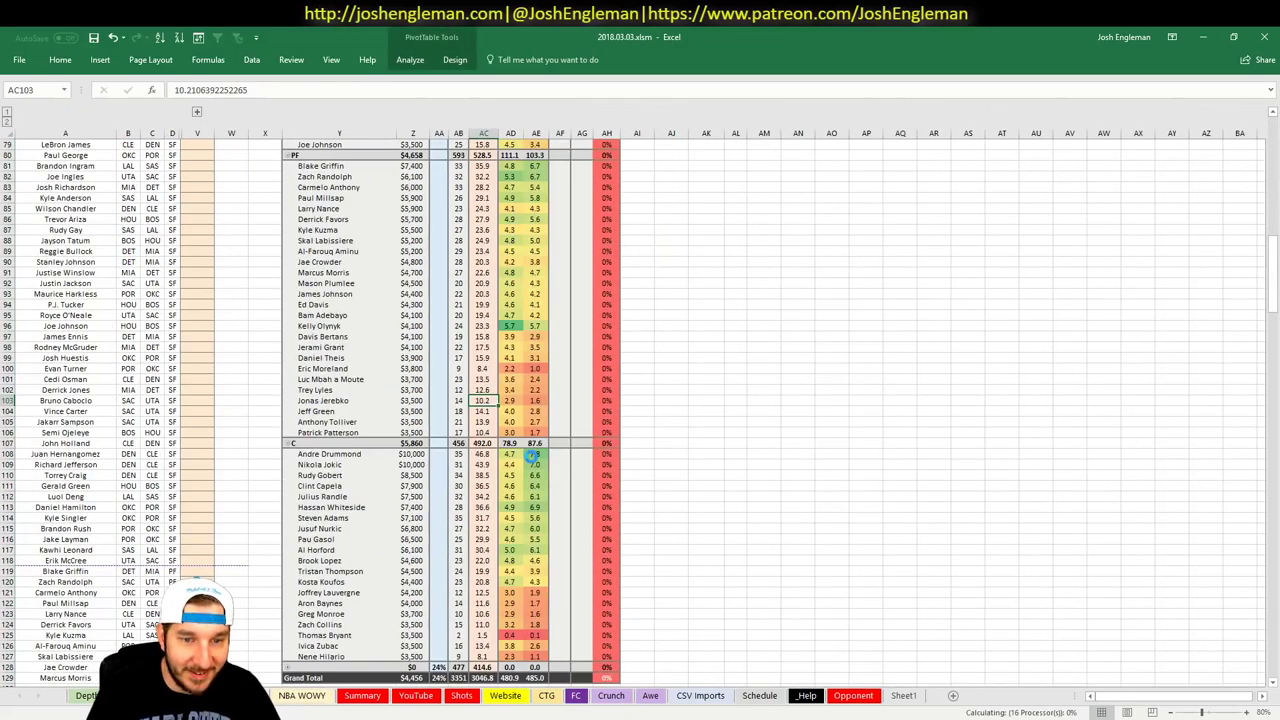
Review Jusuf Nurkic's numbers among the centers in the pivot table, and view the center exposures of the FantasyCruncher lineups
{"action": "scroll", "coordinate": [428, 358], "scroll_direction": "down", "scroll_amount": 8}
{"action": "scroll", "coordinate": [428, 358], "scroll_direction": "up", "scroll_amount": 4}
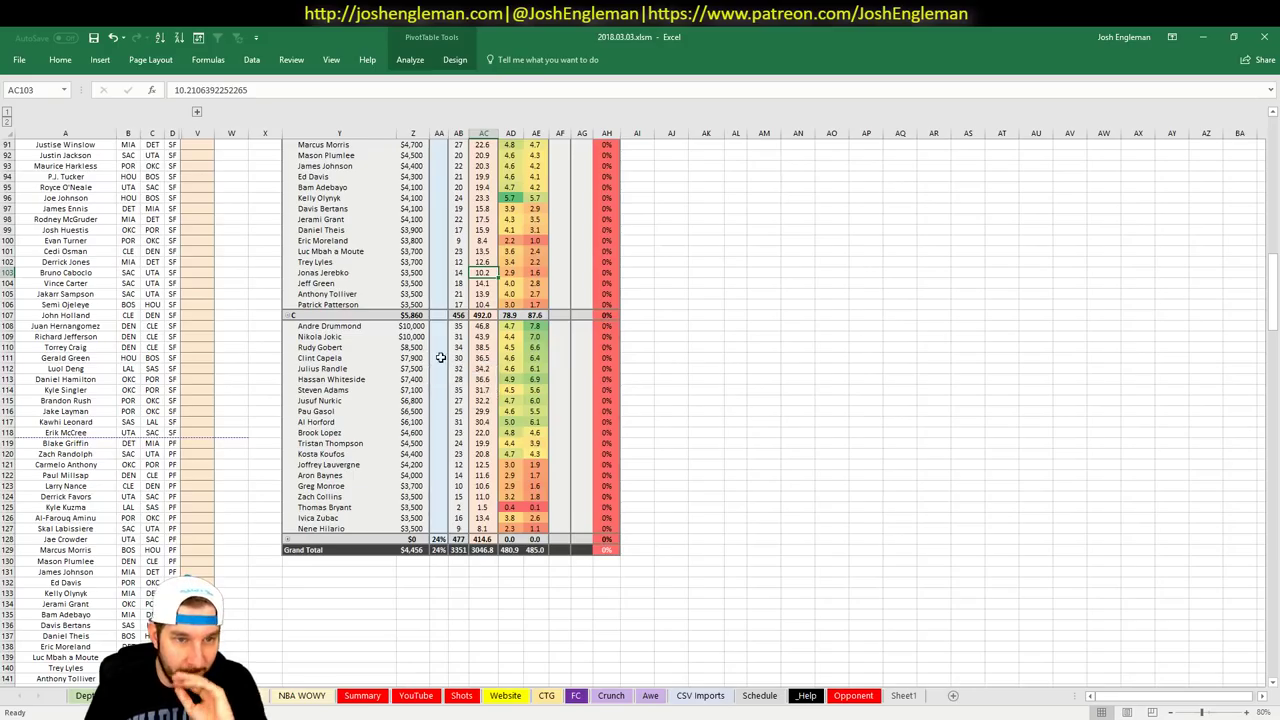
{"action": "left_click", "coordinate": [536, 400]}
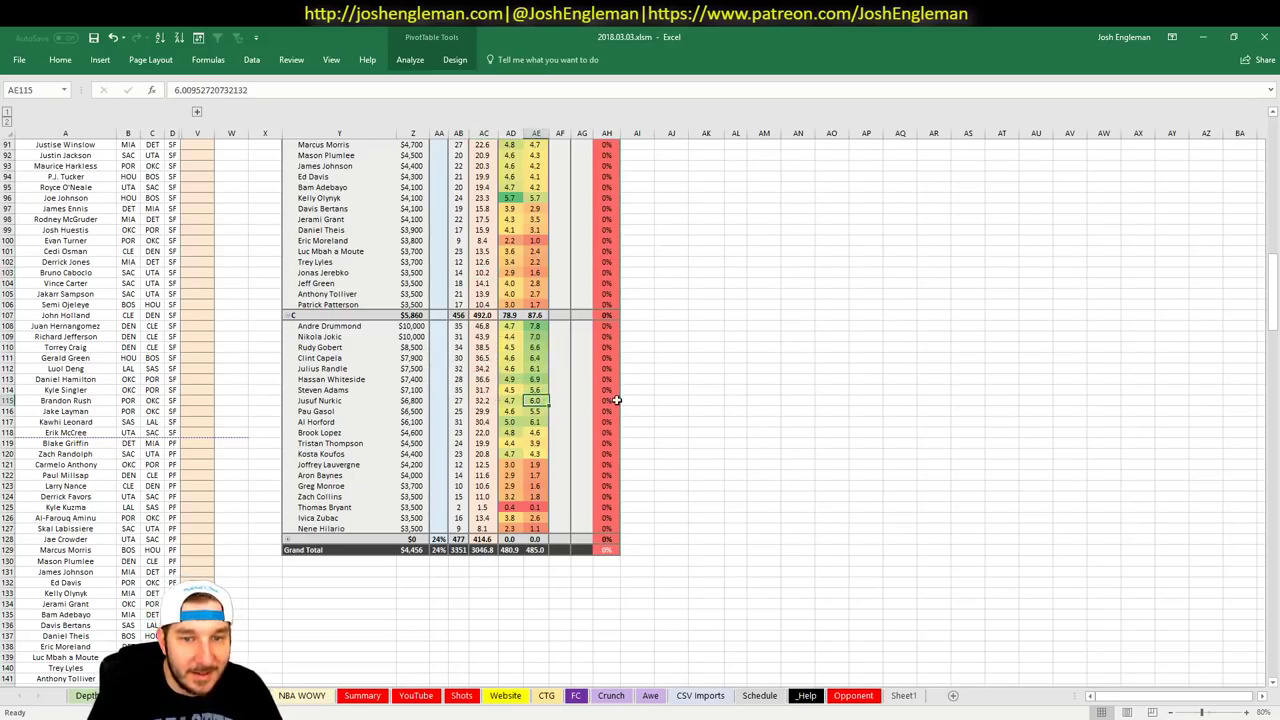
{"action": "key", "text": "alt+Tab"}
{"action": "left_click", "coordinate": [126, 244]}
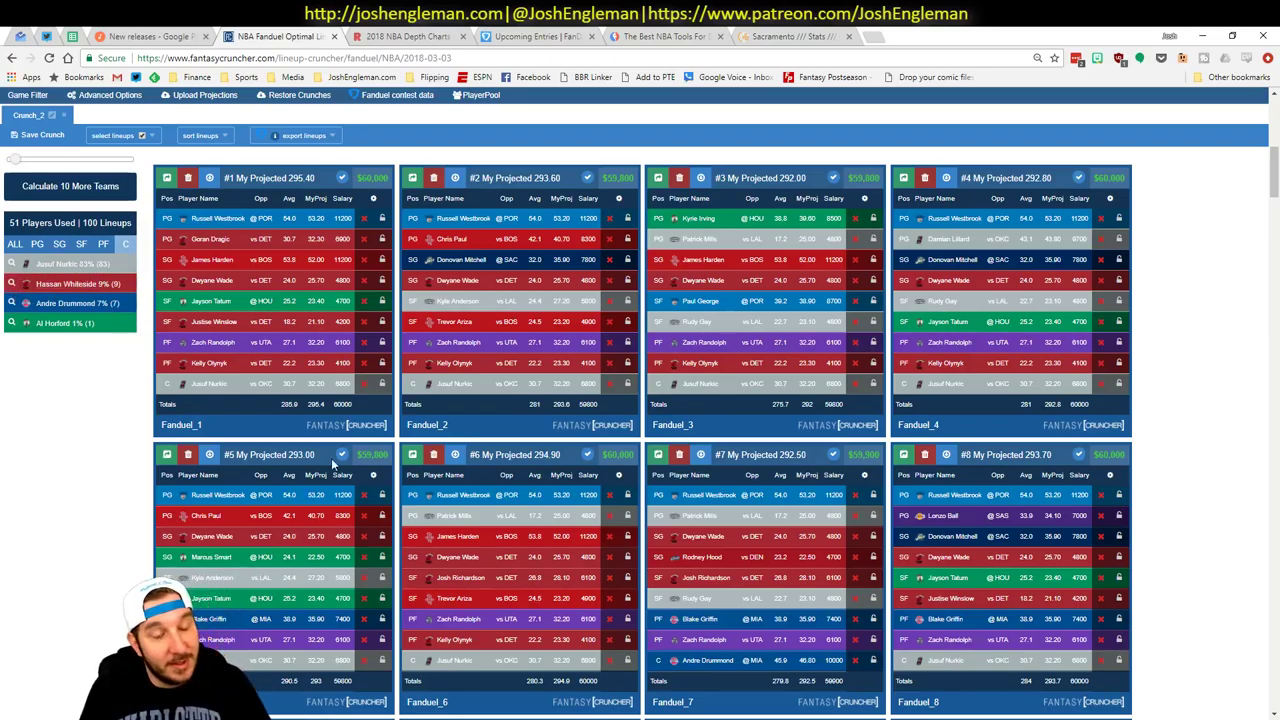
Check the shortlist tiers for centers in the Excel projections pivot table against the FantasyCruncher player pool
{"action": "key", "text": "alt+Tab"}
{"action": "left_click", "coordinate": [362, 695]}
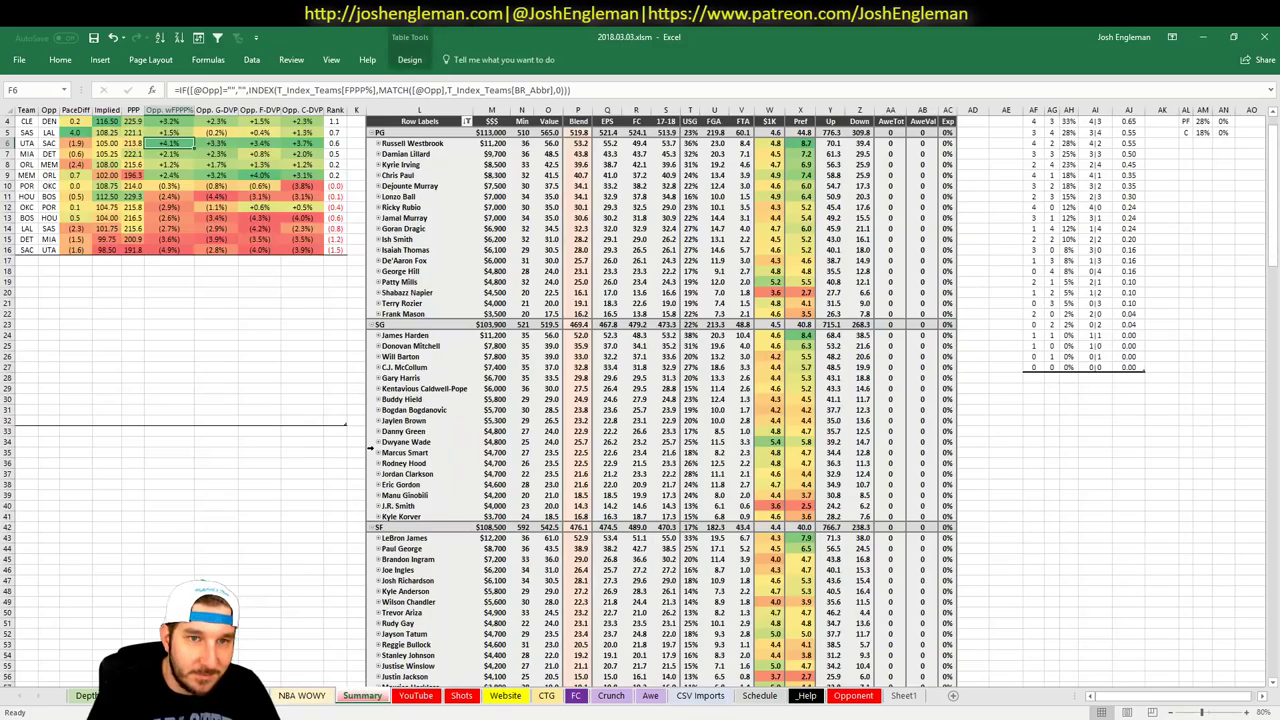
{"action": "key", "text": "ctrl+Page_Up"}
{"action": "key", "text": "ctrl+Page_Up"}
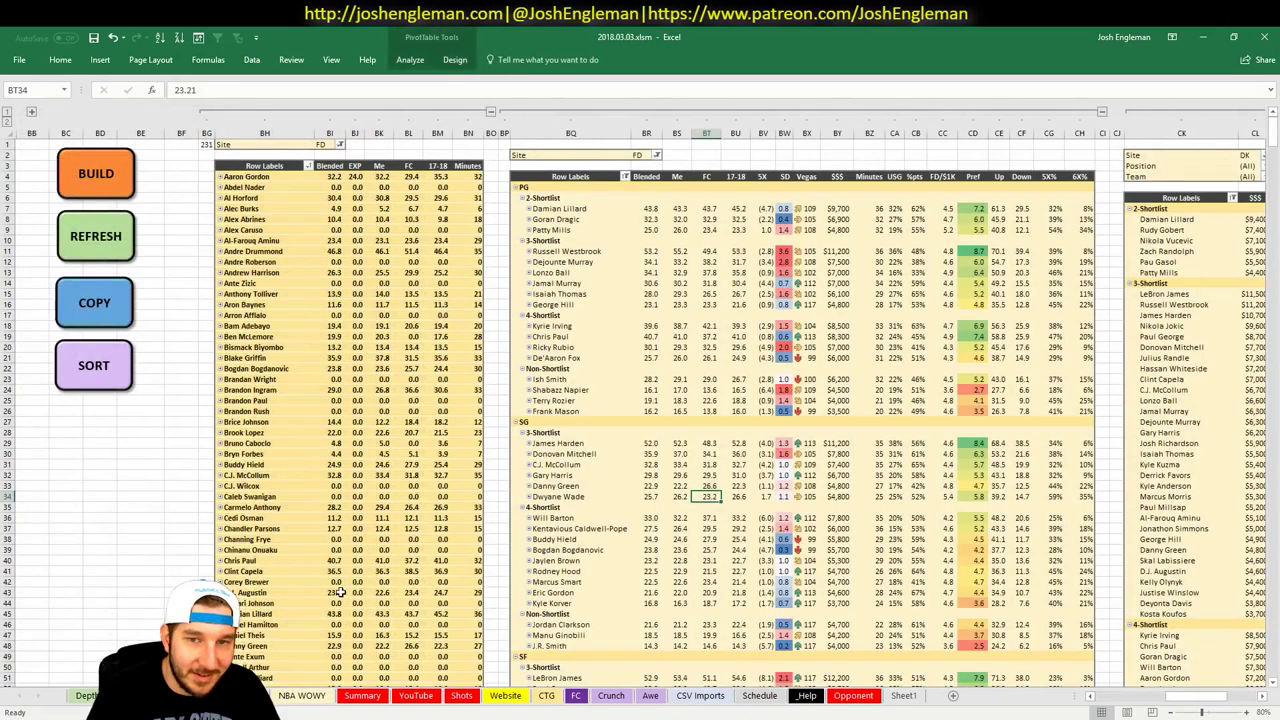
{"action": "scroll", "coordinate": [740, 442], "scroll_direction": "up", "scroll_amount": 5}
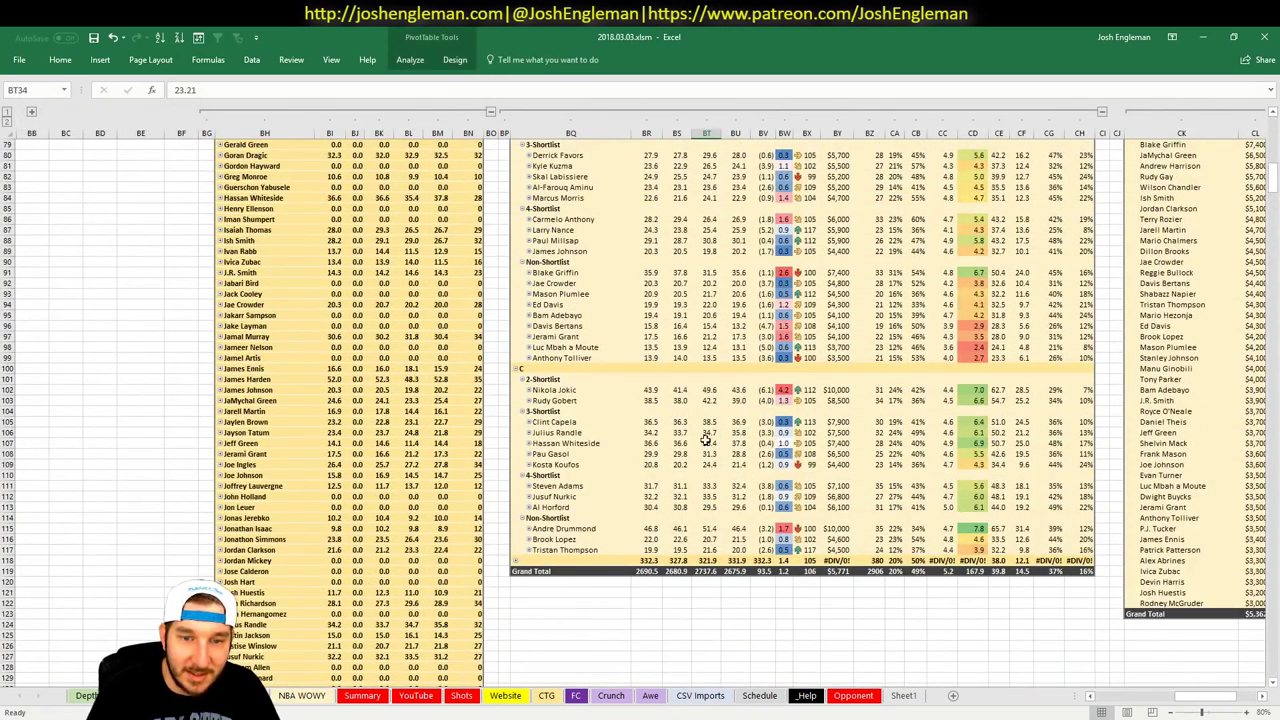
{"action": "key", "text": "alt+Tab"}
{"action": "scroll", "coordinate": [138, 203], "scroll_direction": "up", "scroll_amount": 2}
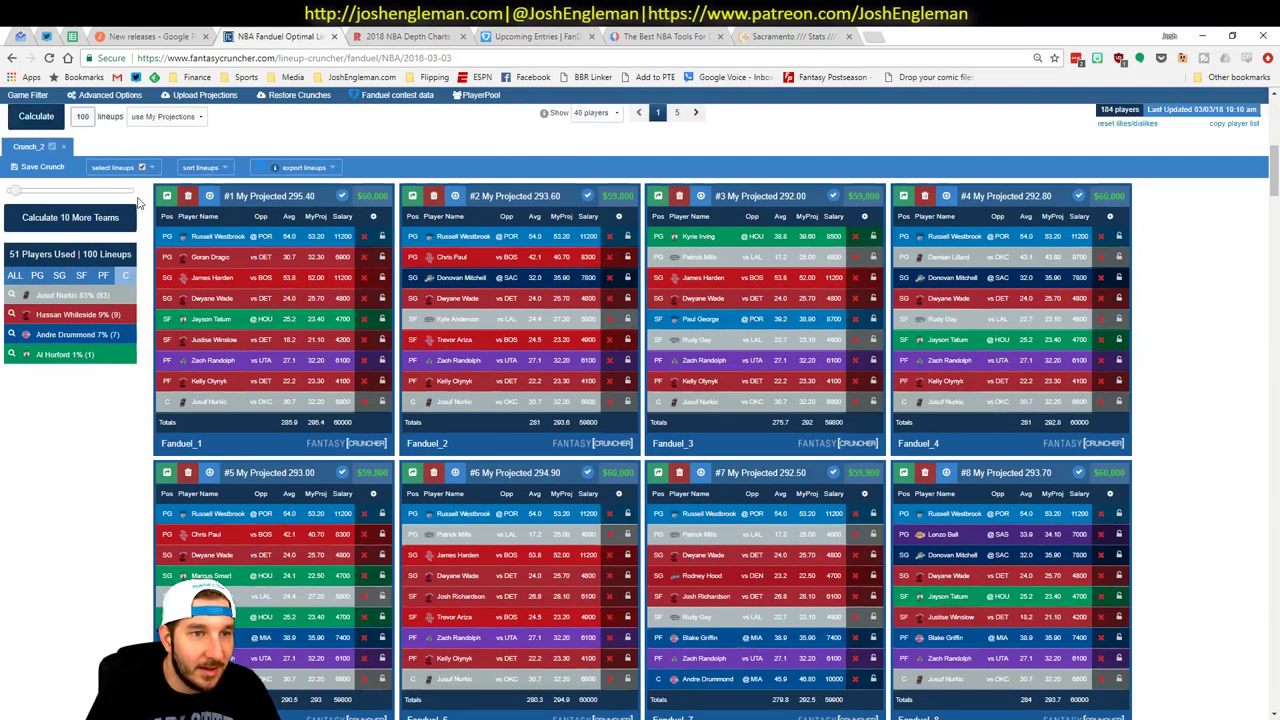
{"action": "left_click", "coordinate": [45, 150]}
{"action": "scroll", "coordinate": [277, 681], "scroll_direction": "down", "scroll_amount": 8}
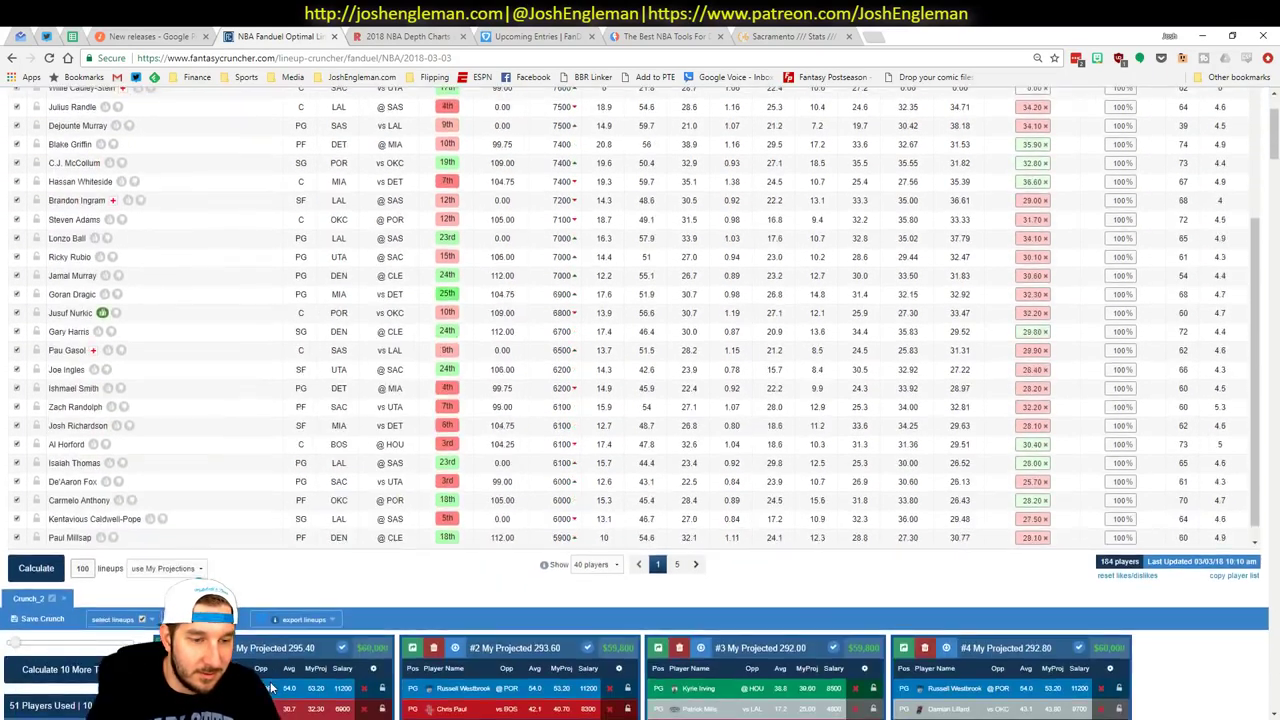
{"action": "key", "text": "alt+Tab"}
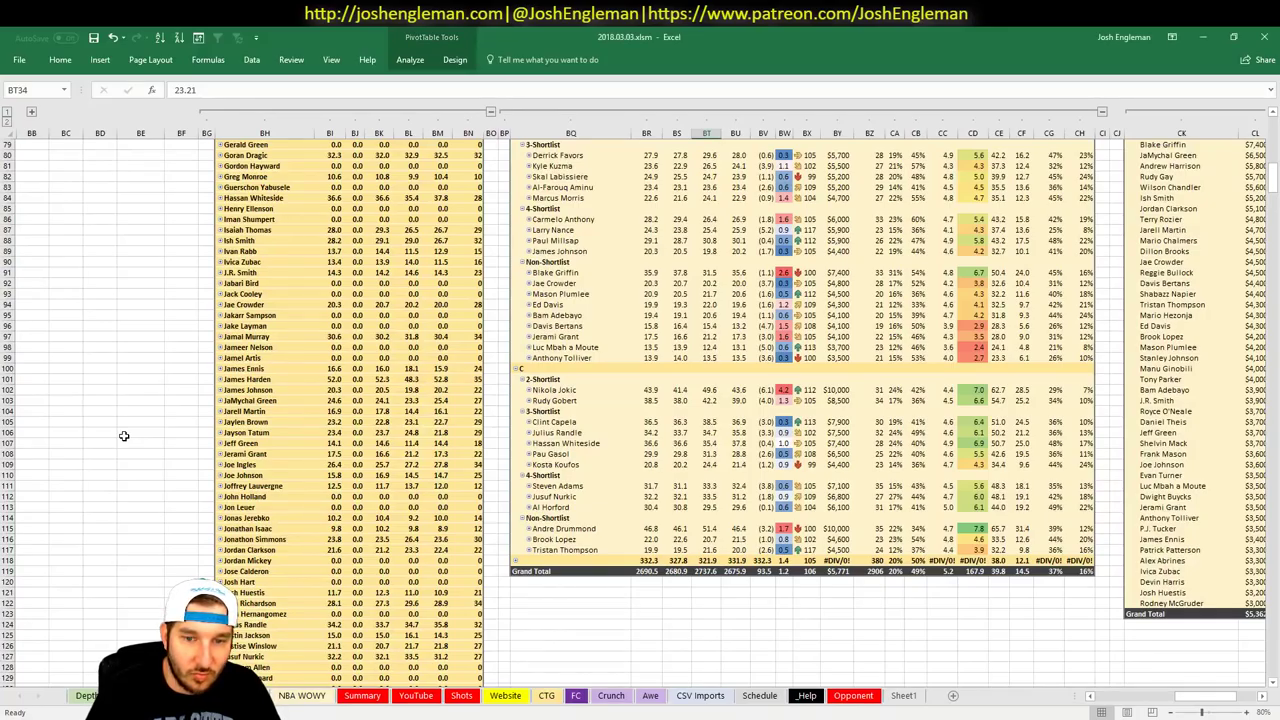
{"action": "key", "text": "alt"}
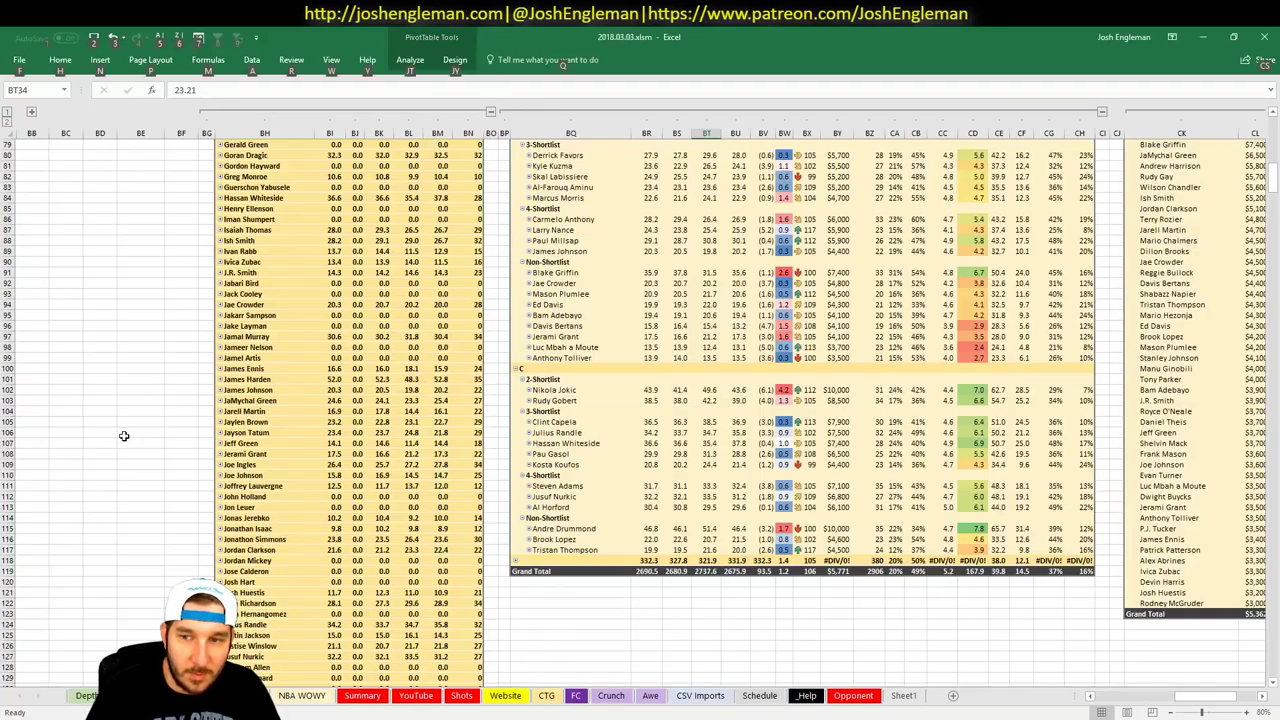
{"action": "key", "text": "alt+Tab"}
Show only centers in the player pool, lock Rudy Gobert, and calculate 100 lineups
{"action": "scroll", "coordinate": [184, 333], "scroll_direction": "up", "scroll_amount": 10}
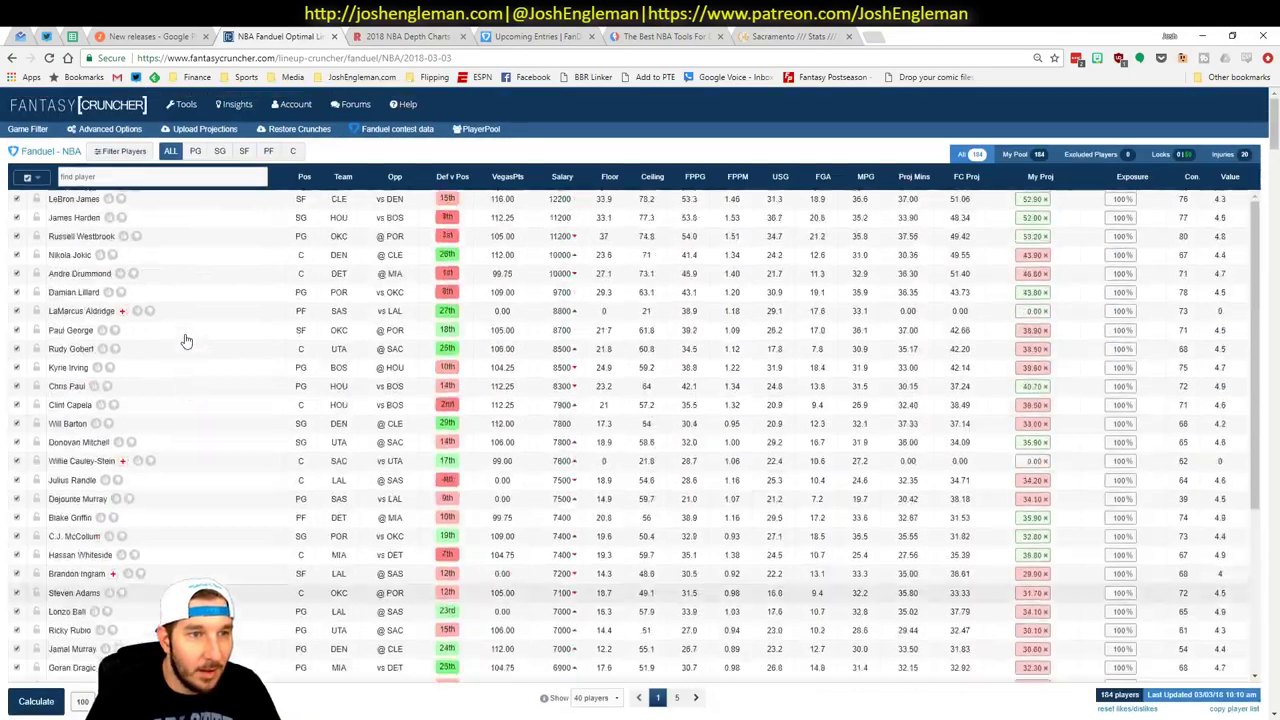
{"action": "left_click", "coordinate": [292, 151]}
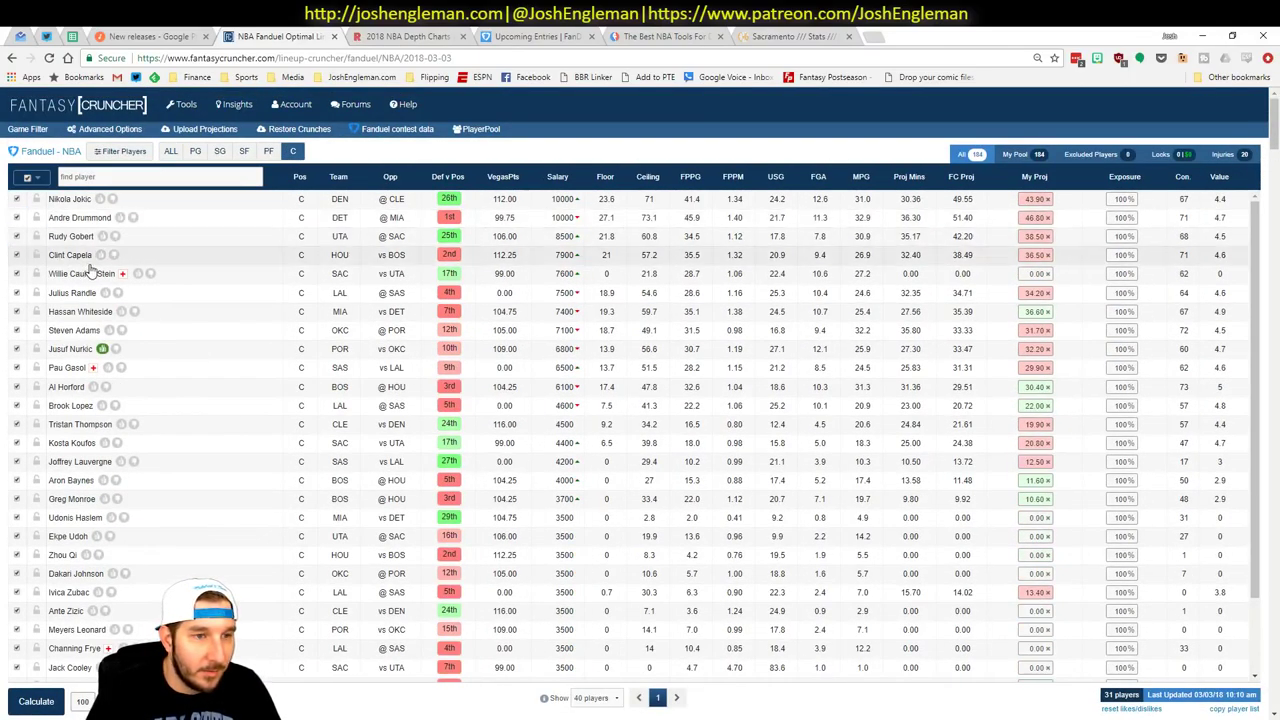
{"action": "left_click", "coordinate": [36, 236]}
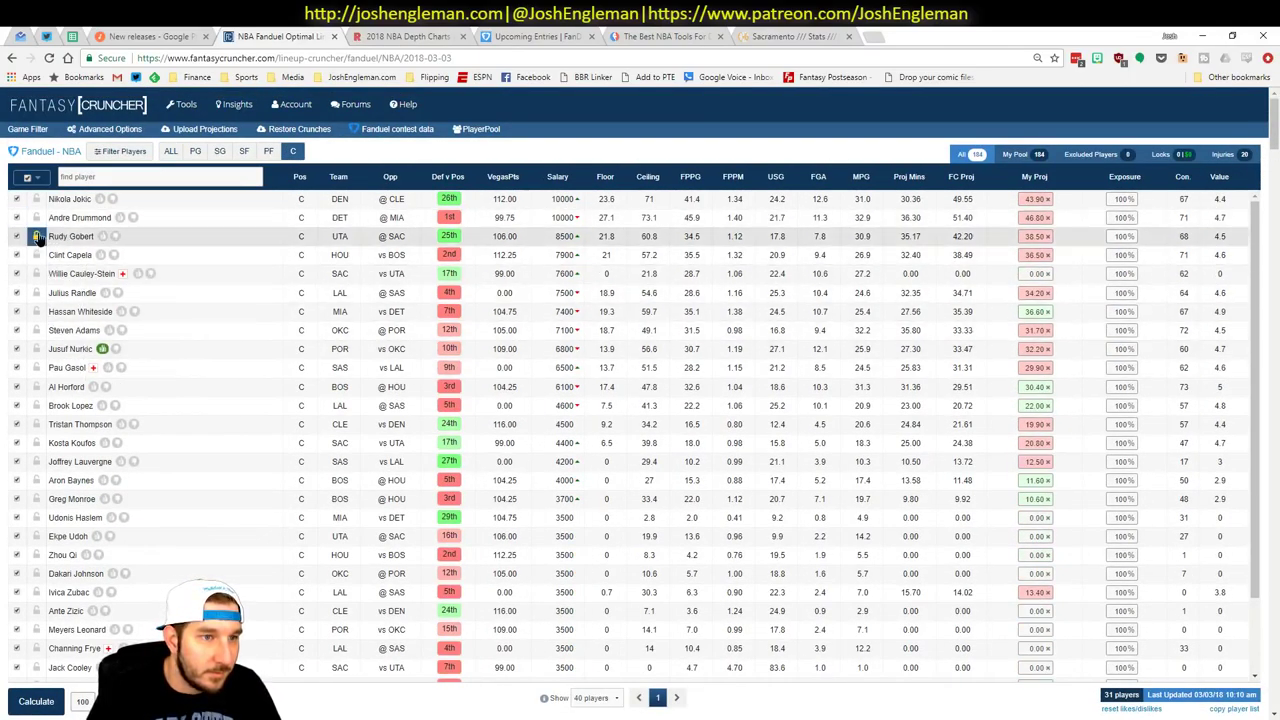
{"action": "left_click", "coordinate": [57, 704]}
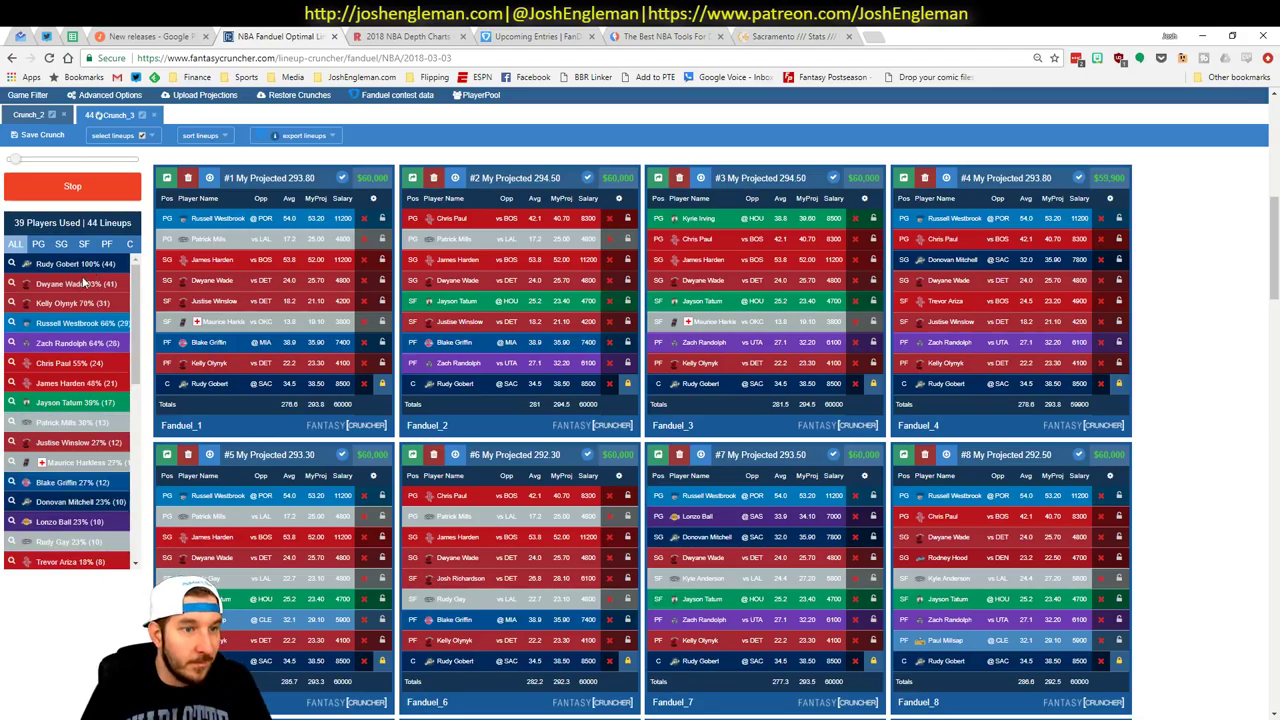
Switch to Excel to review the shortlist tiers from power forward up to point guard, and return to FantasyCruncher
{"action": "key", "text": "alt+Tab"}
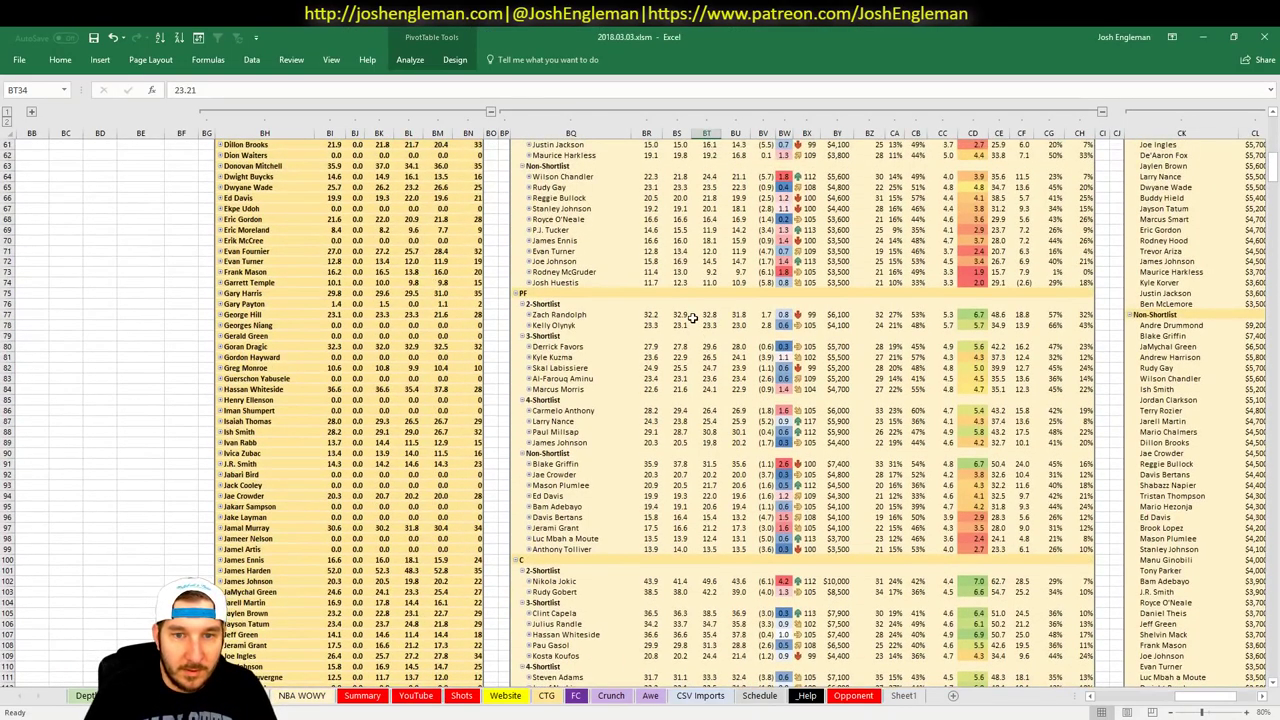
{"action": "scroll", "coordinate": [692, 318], "scroll_direction": "up", "scroll_amount": 14}
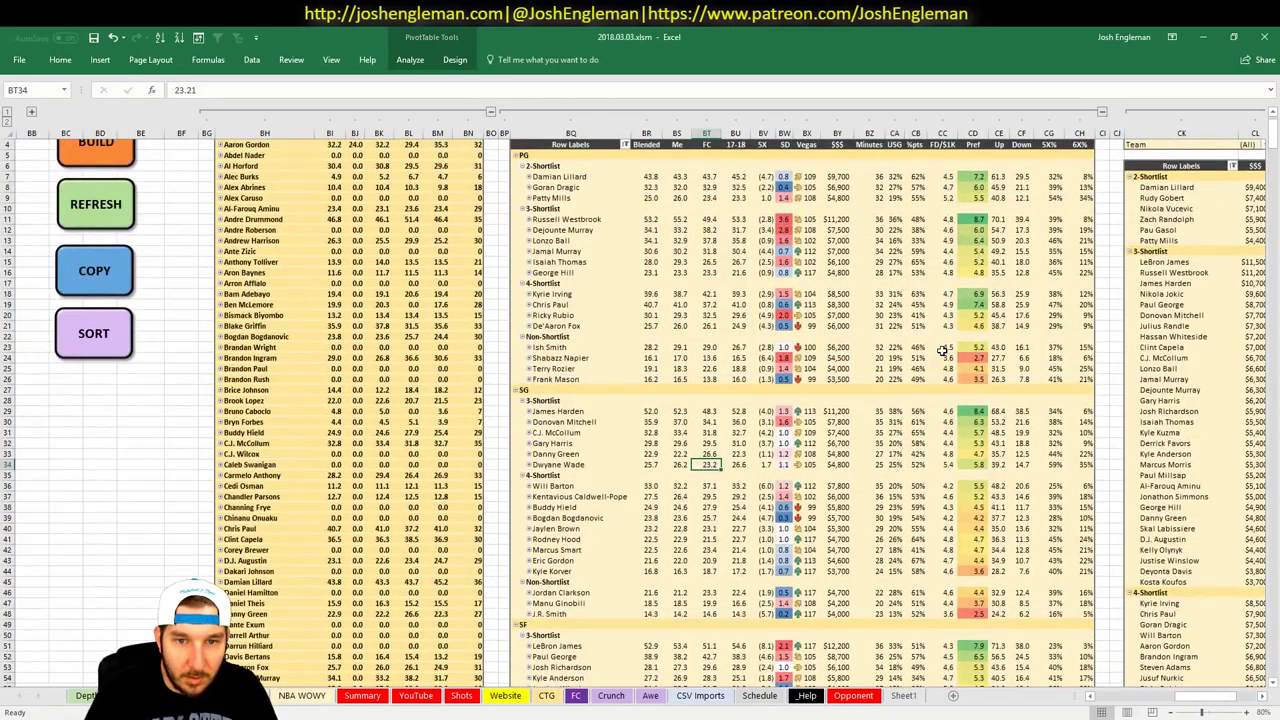
{"action": "key", "text": "alt+Tab"}
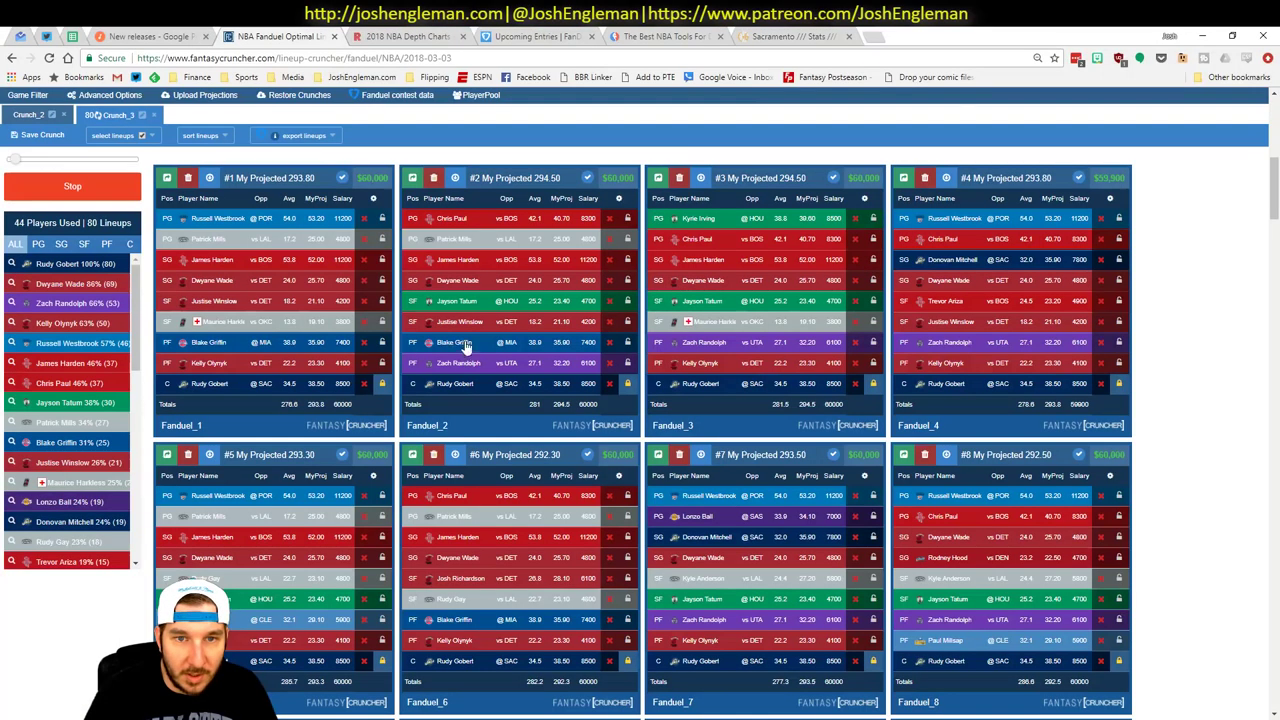
Filter the Rudy Gobert lineups to those containing Patrick Mills, Kelly Olynyk and Zach Randolph
{"action": "left_click", "coordinate": [38, 244]}
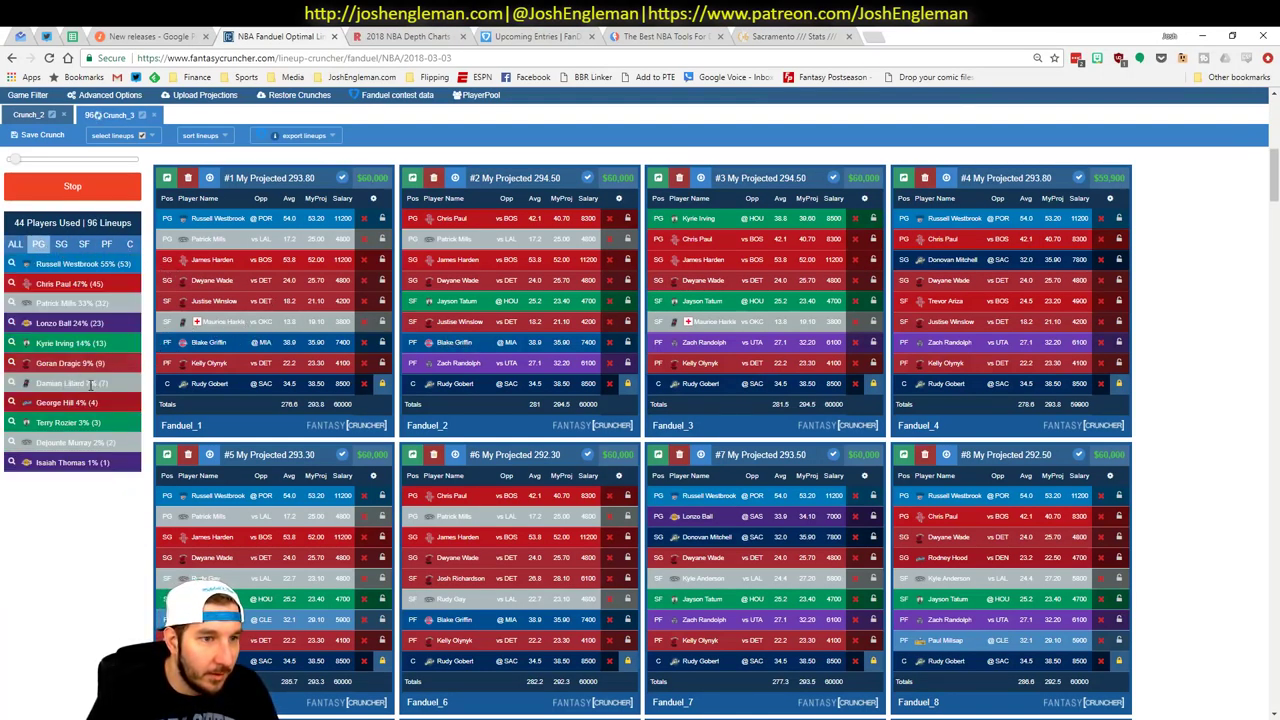
{"action": "left_click", "coordinate": [12, 303]}
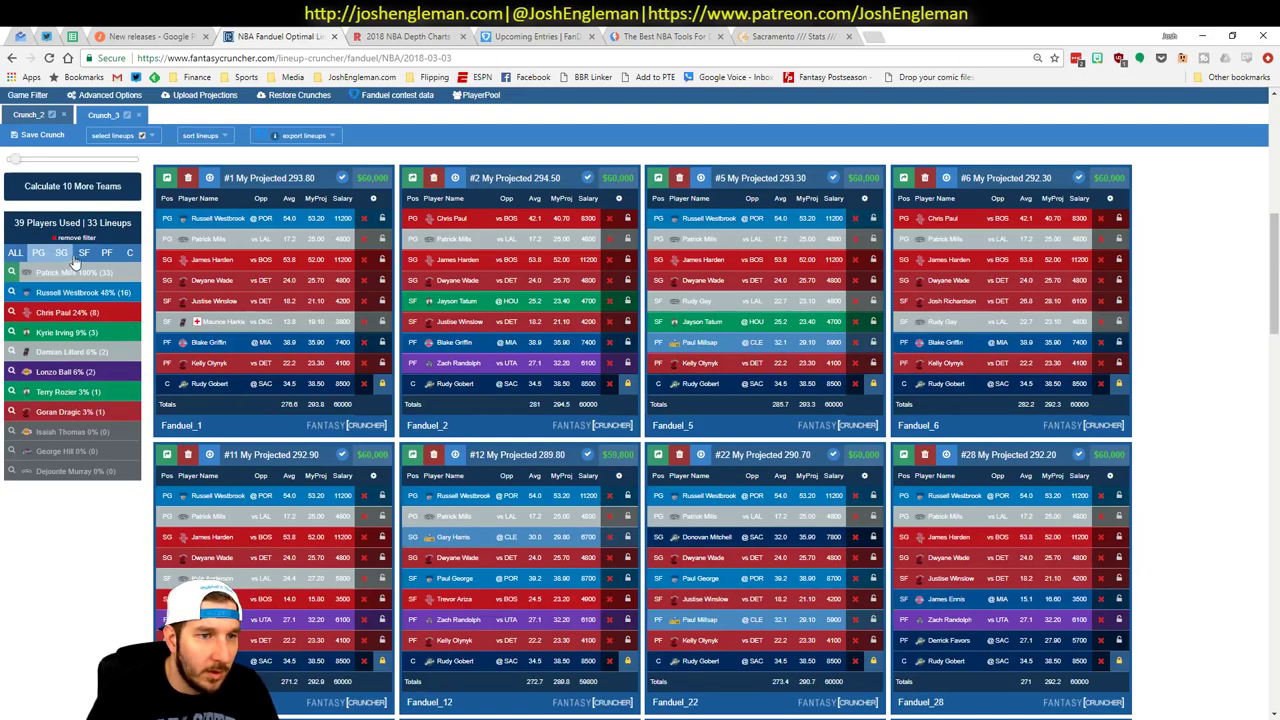
{"action": "left_click", "coordinate": [127, 258]}
{"action": "left_click", "coordinate": [106, 252]}
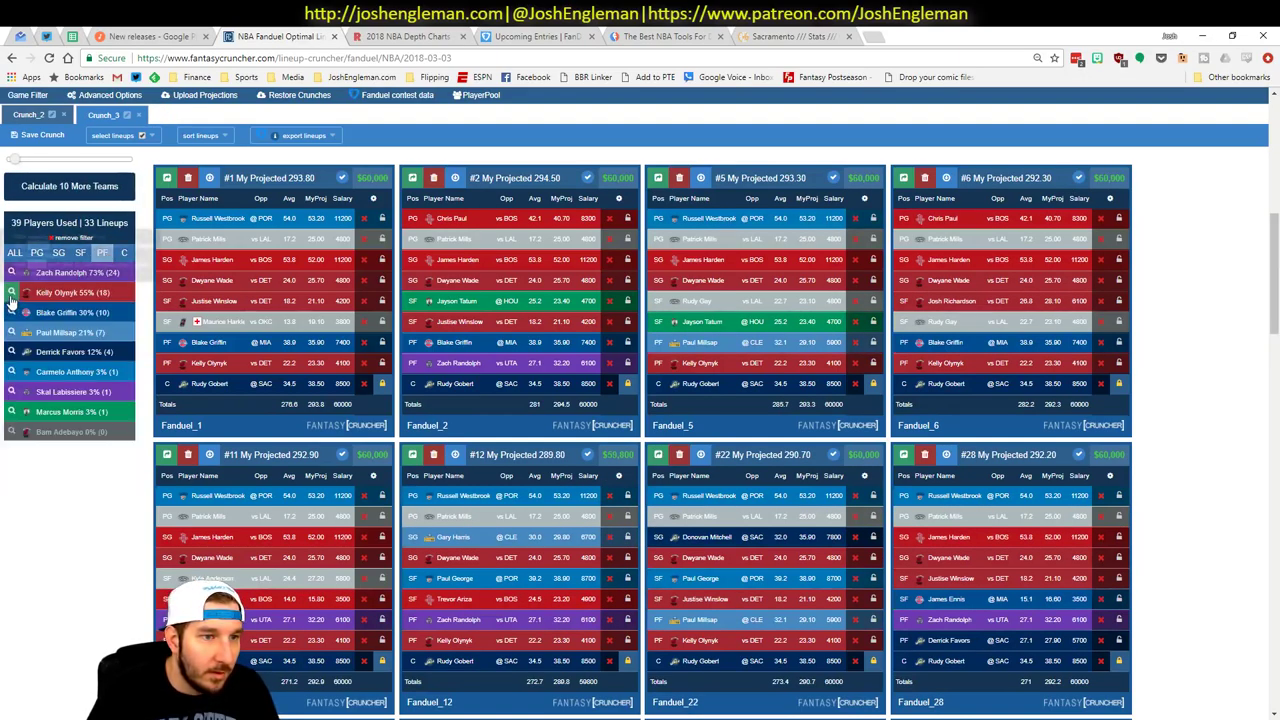
{"action": "left_click", "coordinate": [11, 293]}
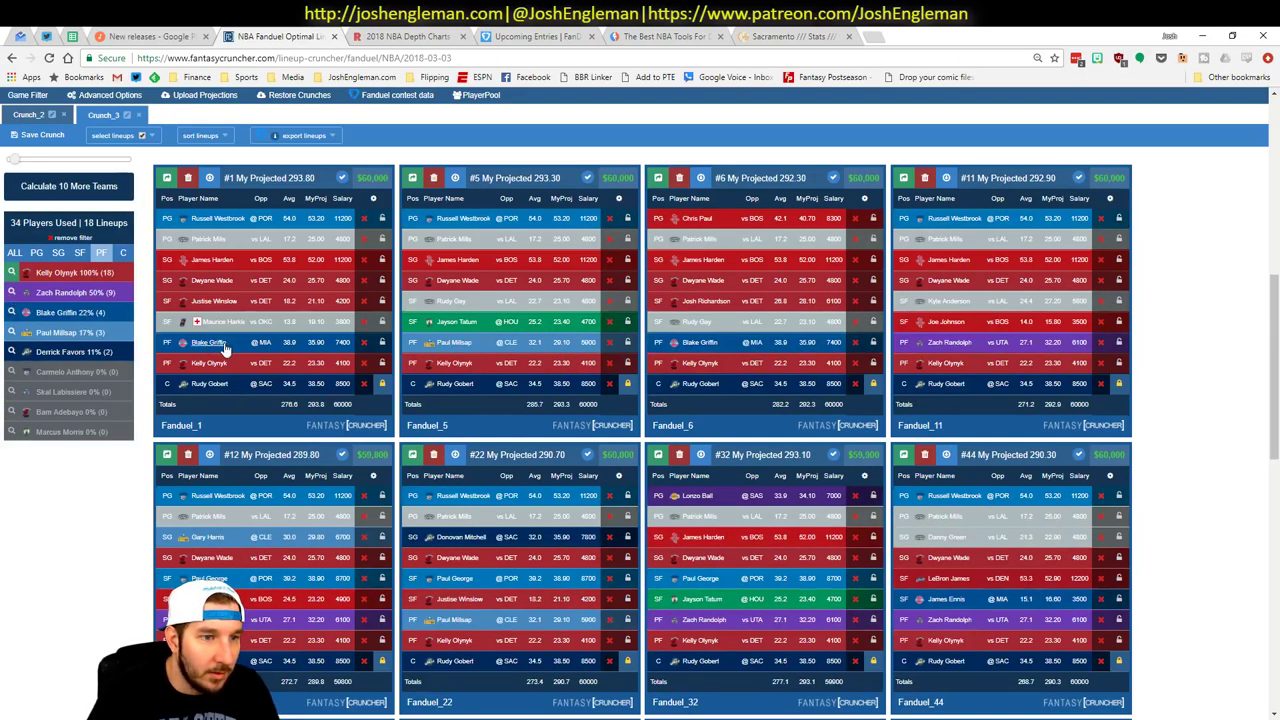
{"action": "left_click", "coordinate": [11, 292]}
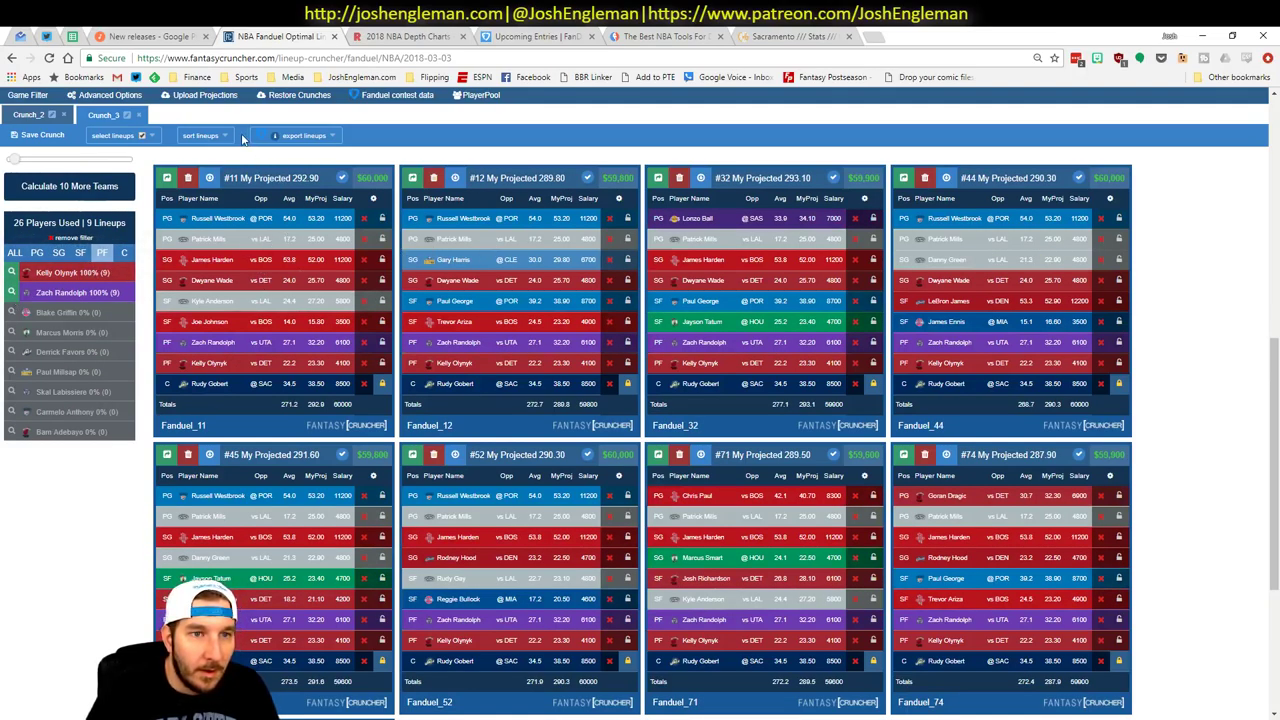
Sort the filtered lineups by My Projected and narrow them to those that also include Goran Dragic
{"action": "left_click", "coordinate": [205, 135]}
{"action": "left_click", "coordinate": [205, 135]}
{"action": "left_click", "coordinate": [205, 135]}
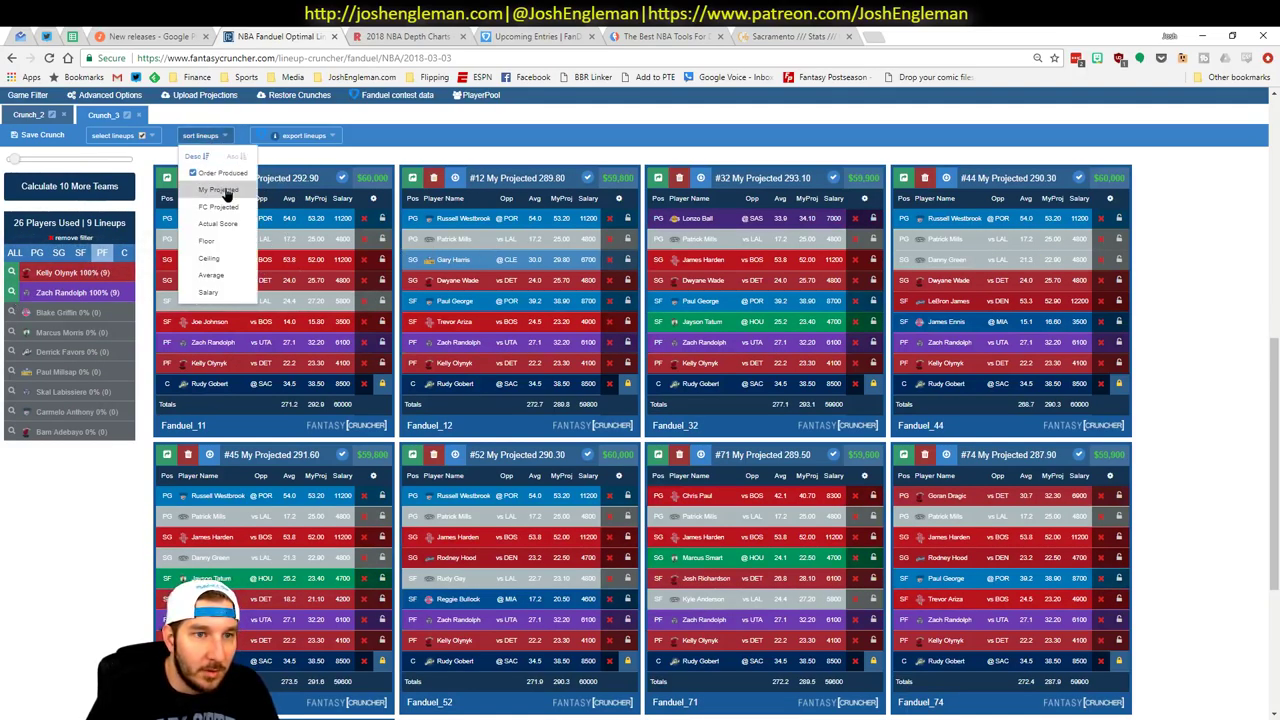
{"action": "left_click", "coordinate": [219, 190]}
{"action": "left_click", "coordinate": [34, 255]}
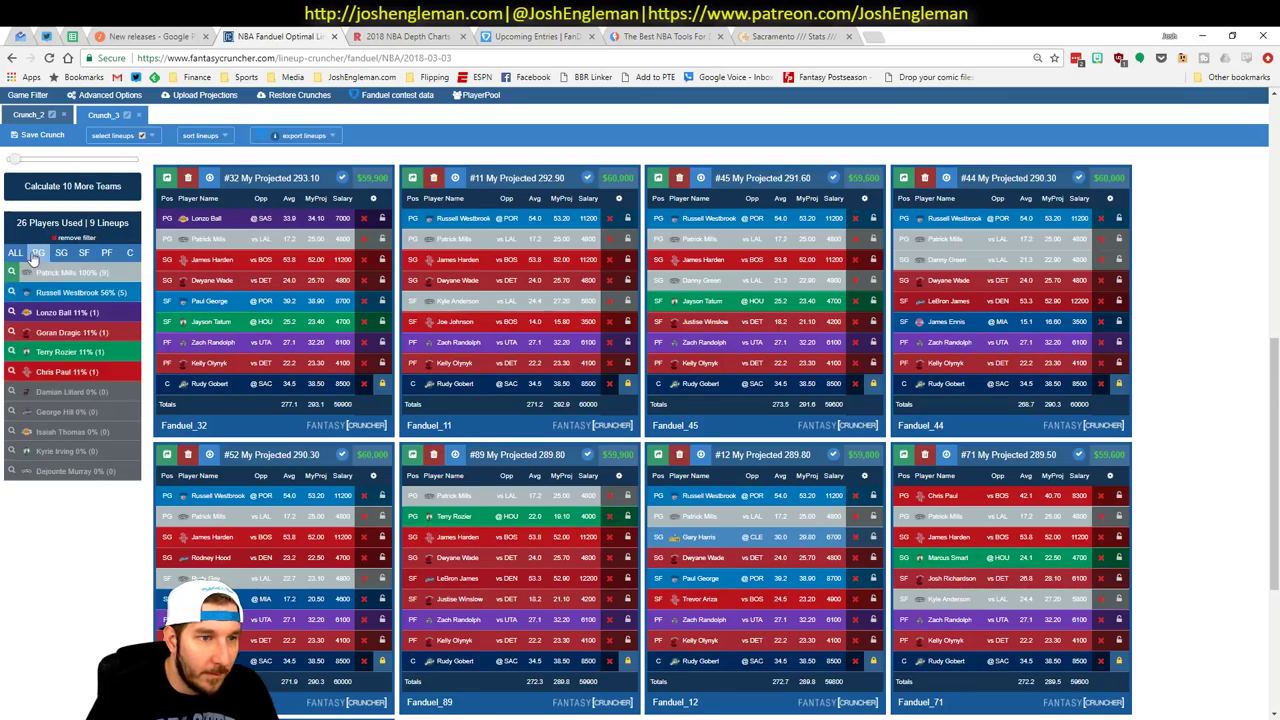
{"action": "left_click", "coordinate": [27, 336]}
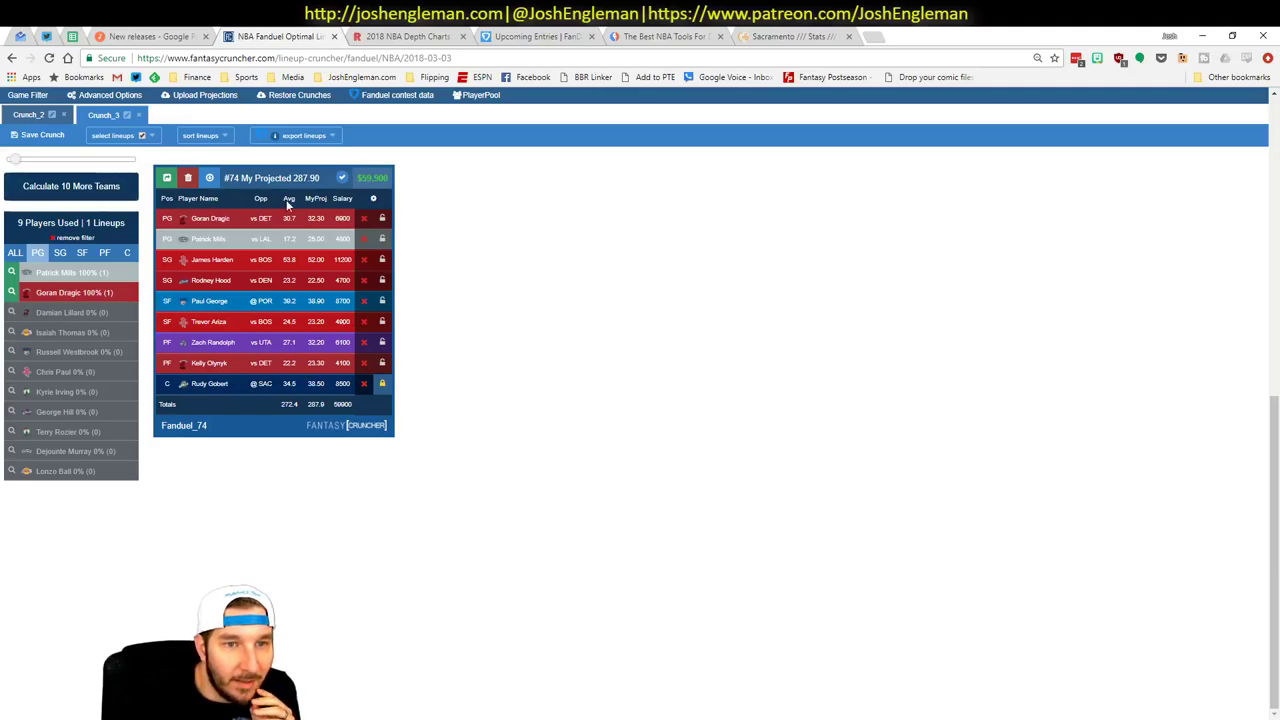
Lock Goran Dragic, Patrick Mills, Zach Randolph and Kelly Olynyk in the filtered lineup
{"action": "left_click", "coordinate": [382, 364]}
{"action": "left_click", "coordinate": [382, 343]}
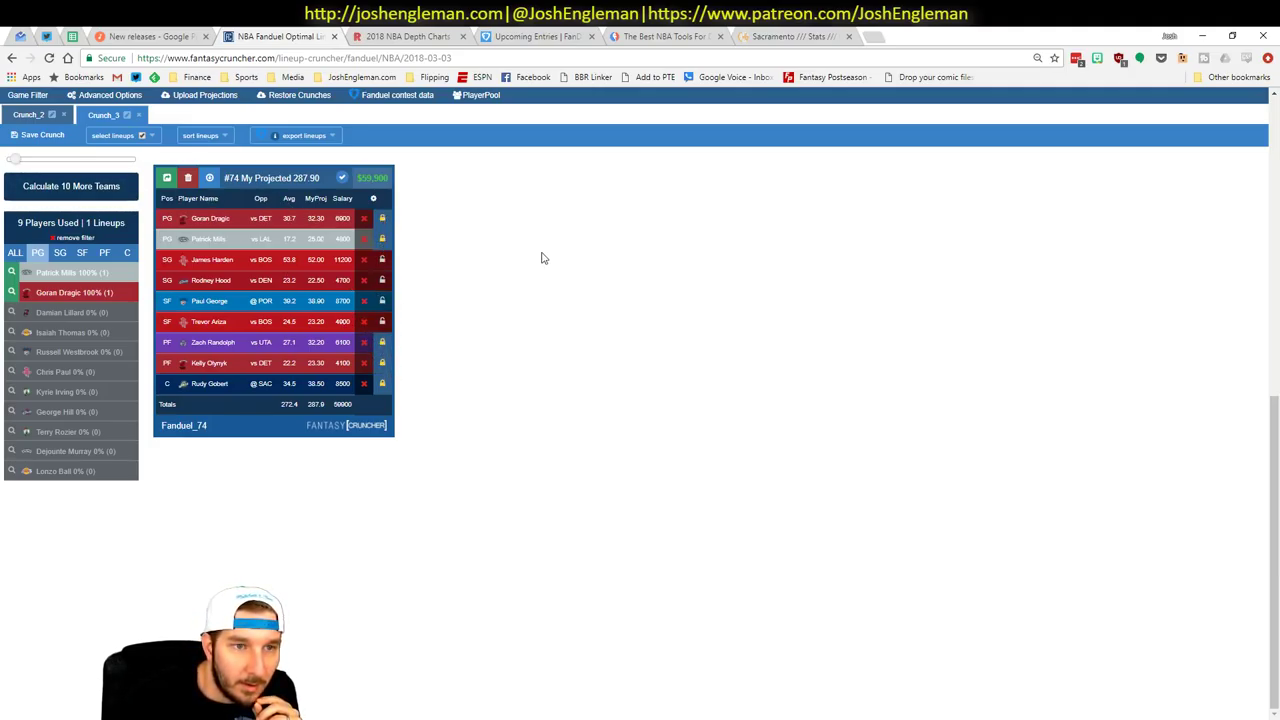
{"action": "scroll", "coordinate": [300, 220], "scroll_direction": "up", "scroll_amount": 2}
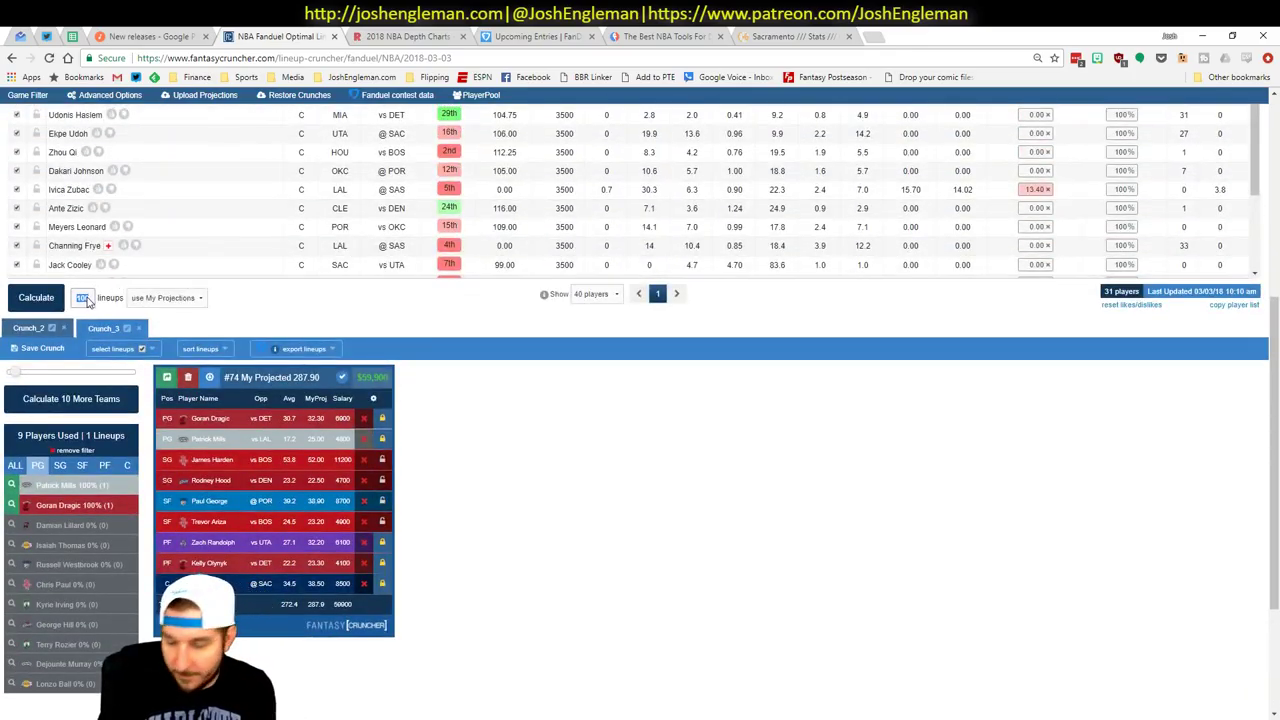
Calculate 20 lineups around the locked core players and sort them by My Projected
{"action": "left_click", "coordinate": [38, 298]}
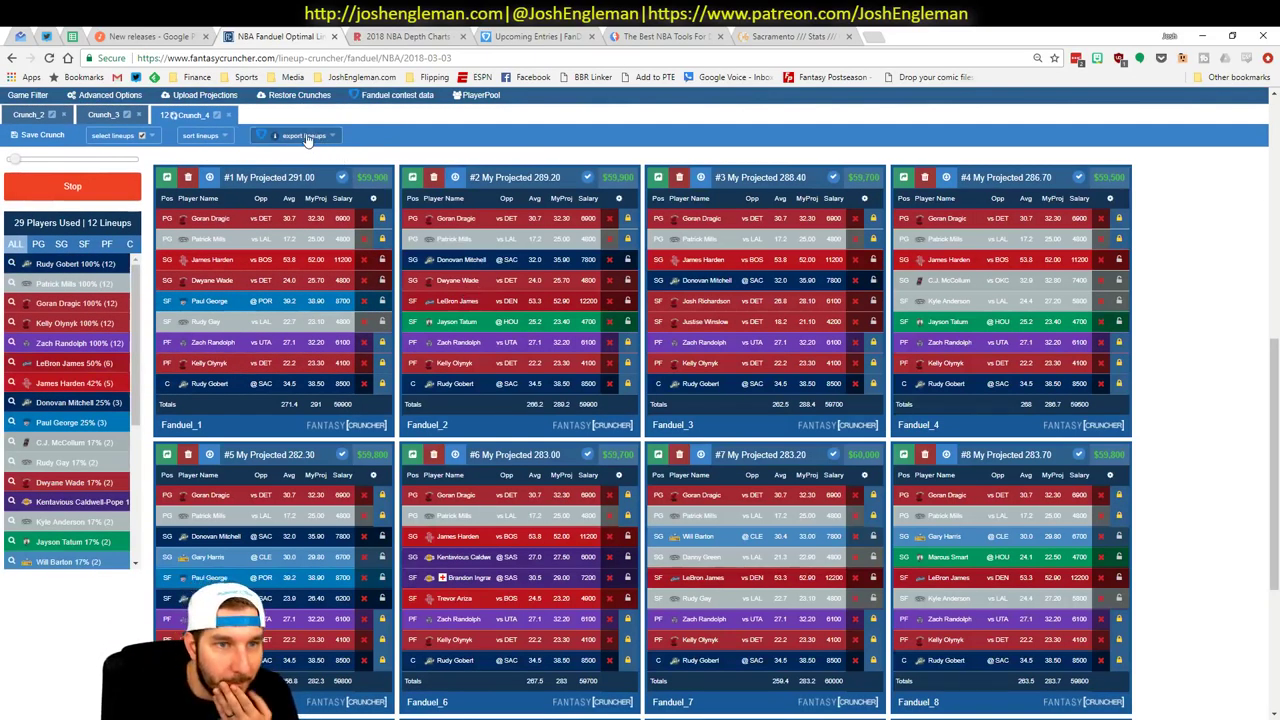
{"action": "left_click", "coordinate": [200, 135]}
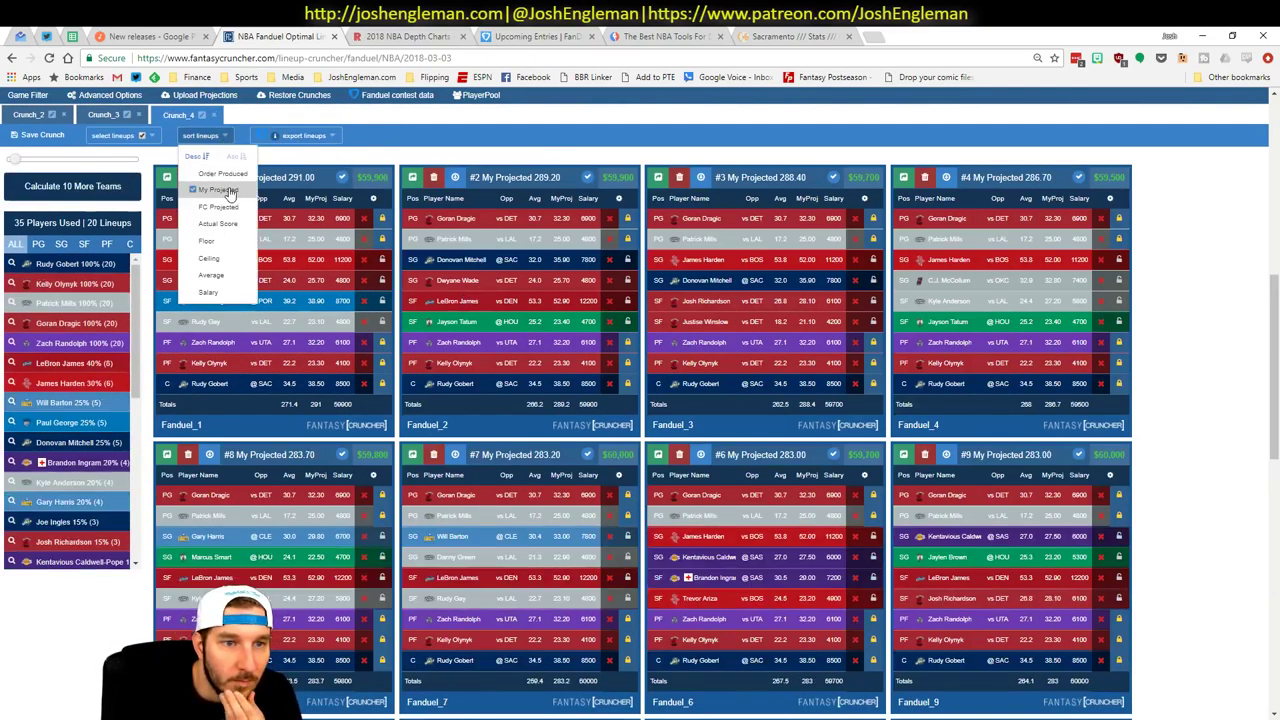
{"action": "left_click", "coordinate": [229, 190]}
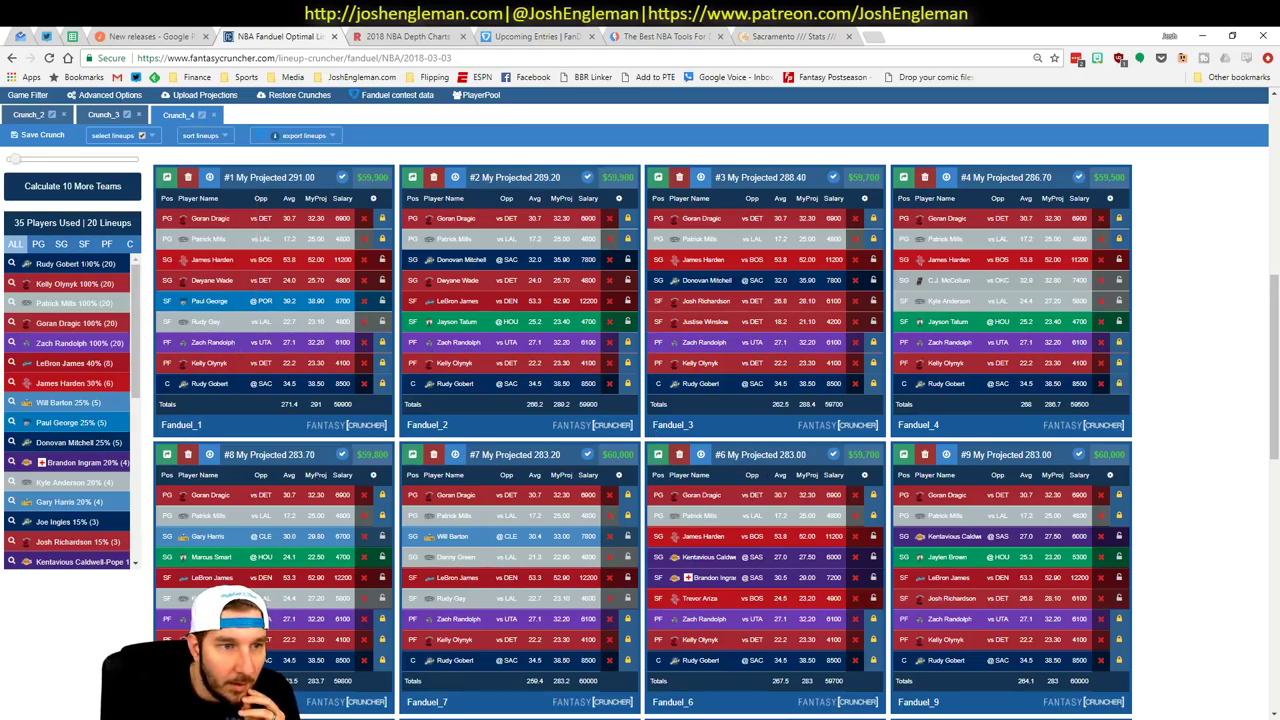
Check the shooting guards used against the Excel shortlist and filter the FantasyCruncher lineups to those containing Dwyane Wade
{"action": "left_click", "coordinate": [62, 244]}
{"action": "key", "text": "alt+Tab"}
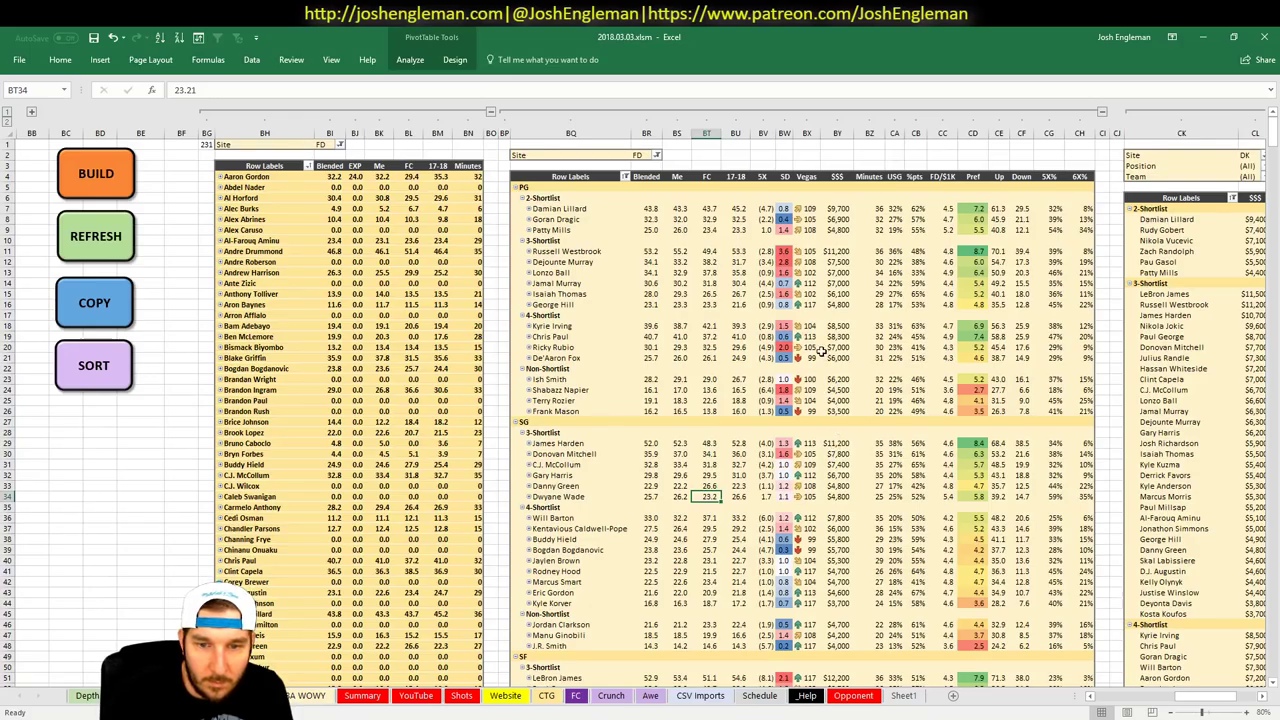
{"action": "key", "text": "alt+Tab"}
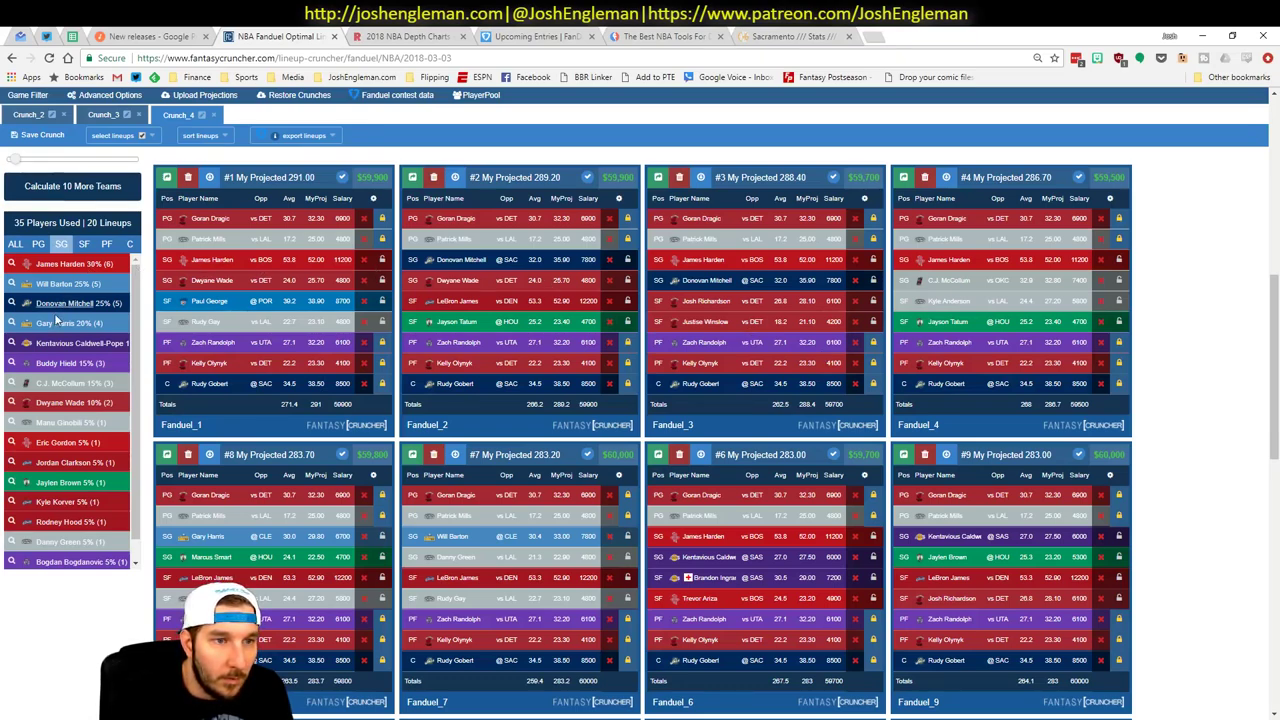
{"action": "left_click", "coordinate": [12, 402]}
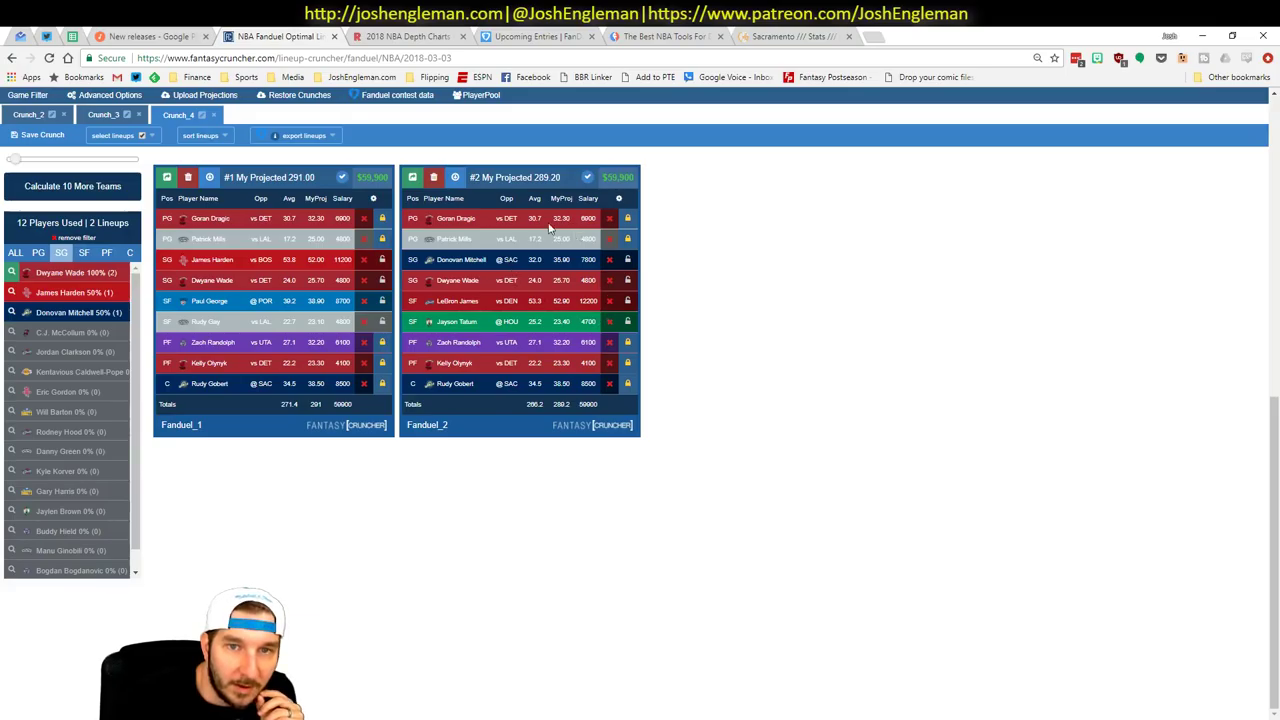
Switch the Lineup Cruncher from the FanDuel NBA slate to the DraftKings NBA slate
{"action": "scroll", "coordinate": [797, 286], "scroll_direction": "up", "scroll_amount": 10}
{"action": "mouse_move", "coordinate": [210, 118]}
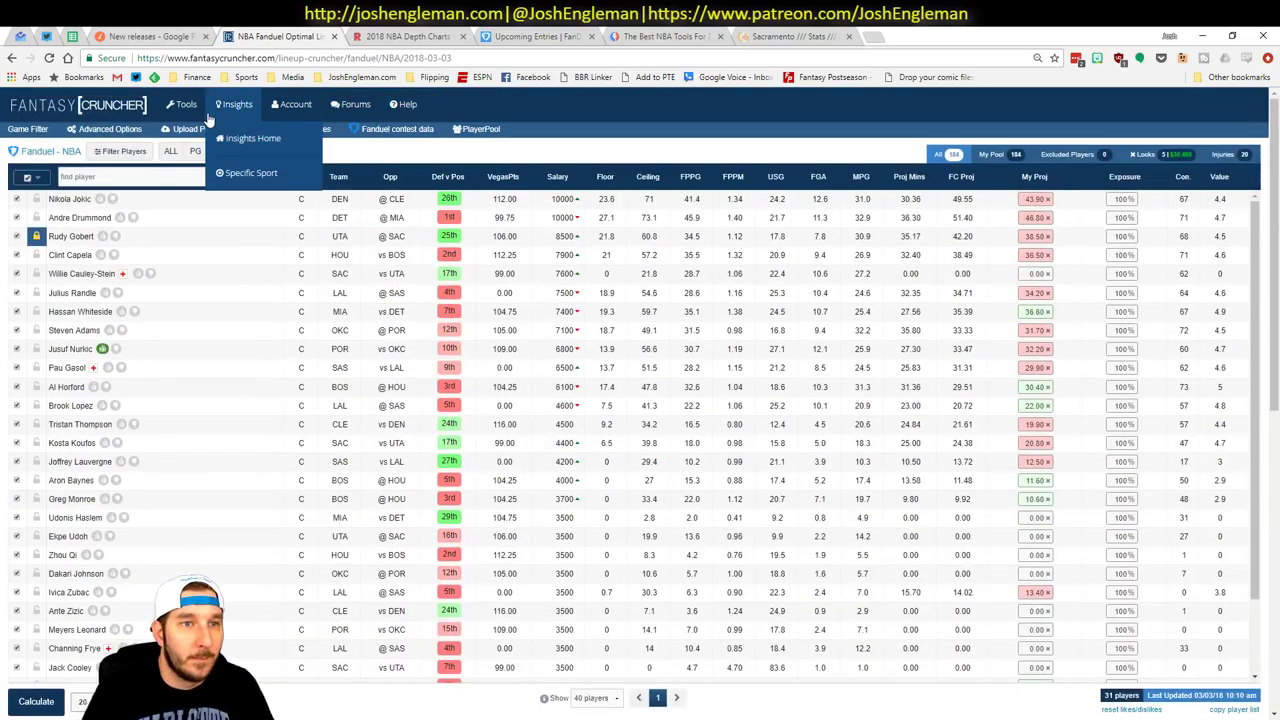
{"action": "mouse_move", "coordinate": [190, 138]}
{"action": "left_click", "coordinate": [305, 199]}
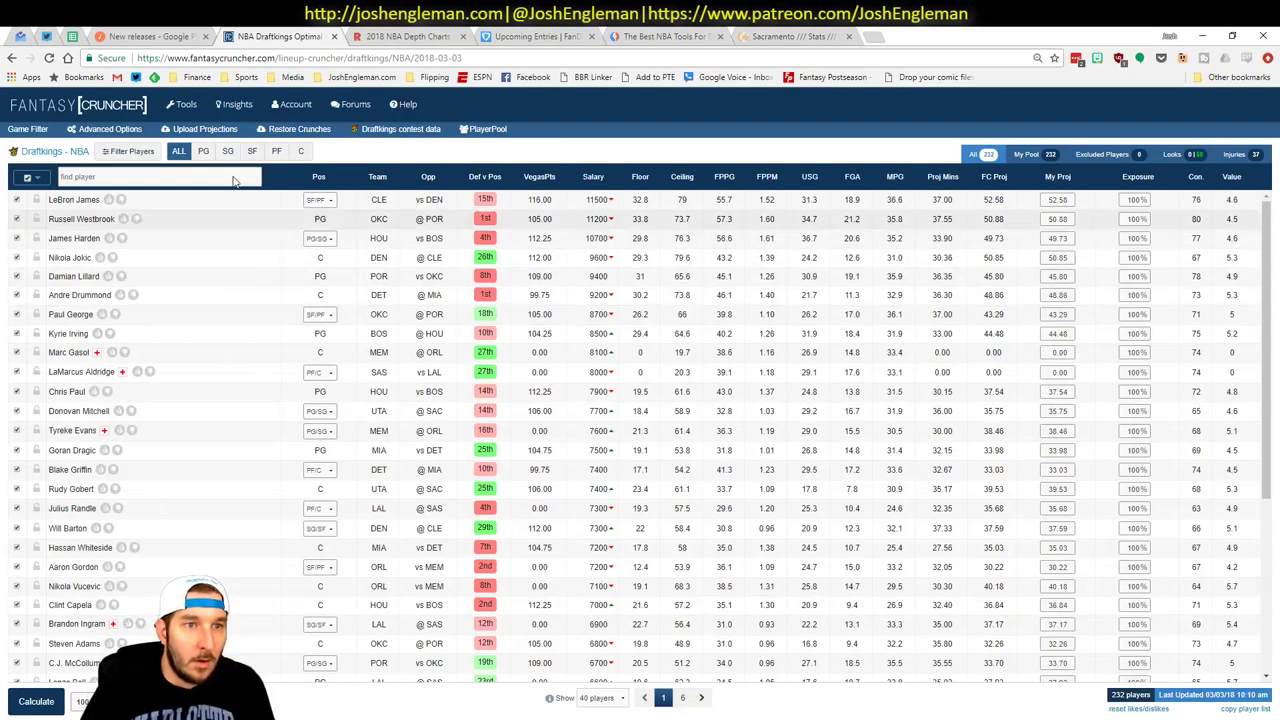
Paste the copied player projections into the DraftKings projections table, upload them and return to the Lineup Cruncher
{"action": "left_click", "coordinate": [205, 129]}
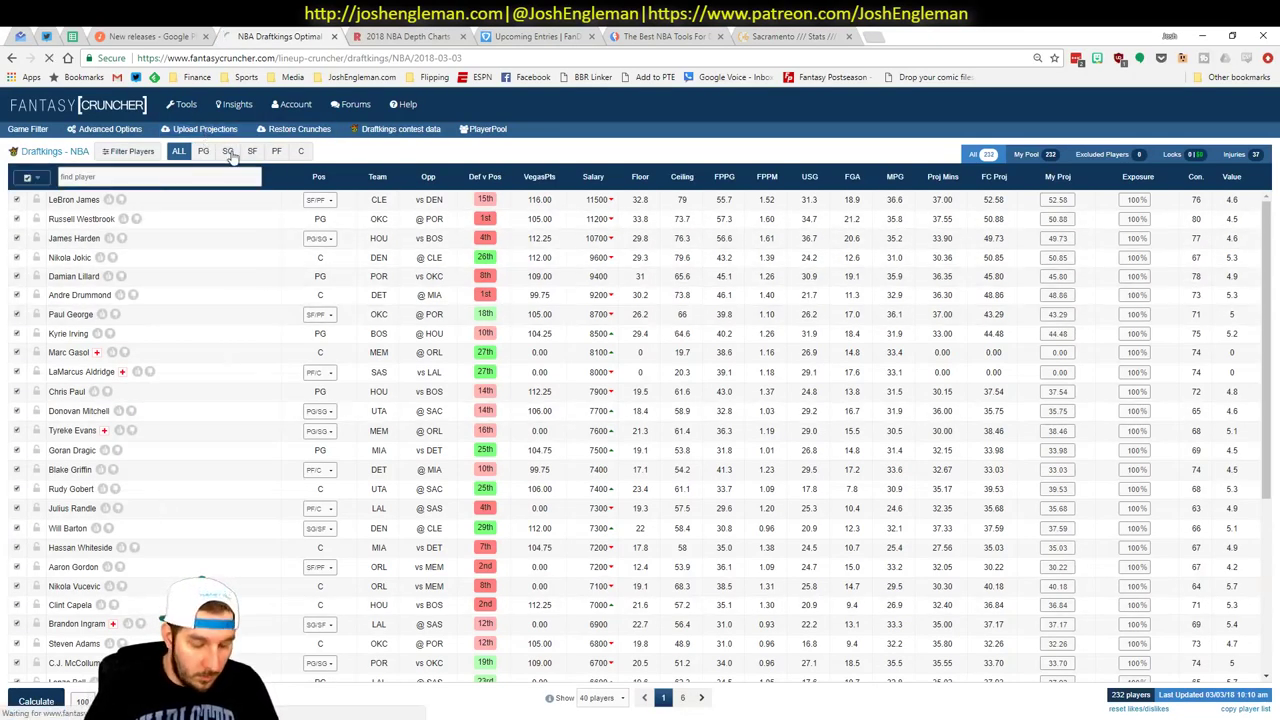
{"action": "left_click", "coordinate": [426, 240]}
{"action": "key", "text": "ctrl+v"}
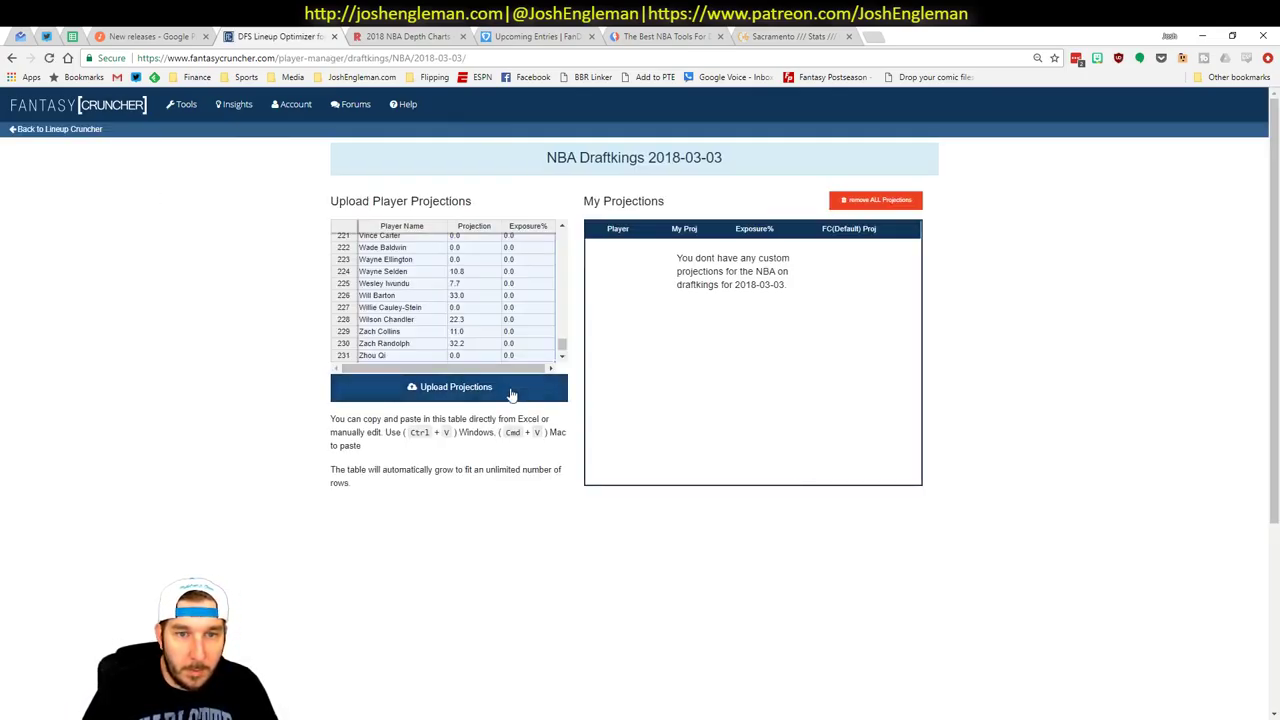
{"action": "left_click", "coordinate": [508, 394]}
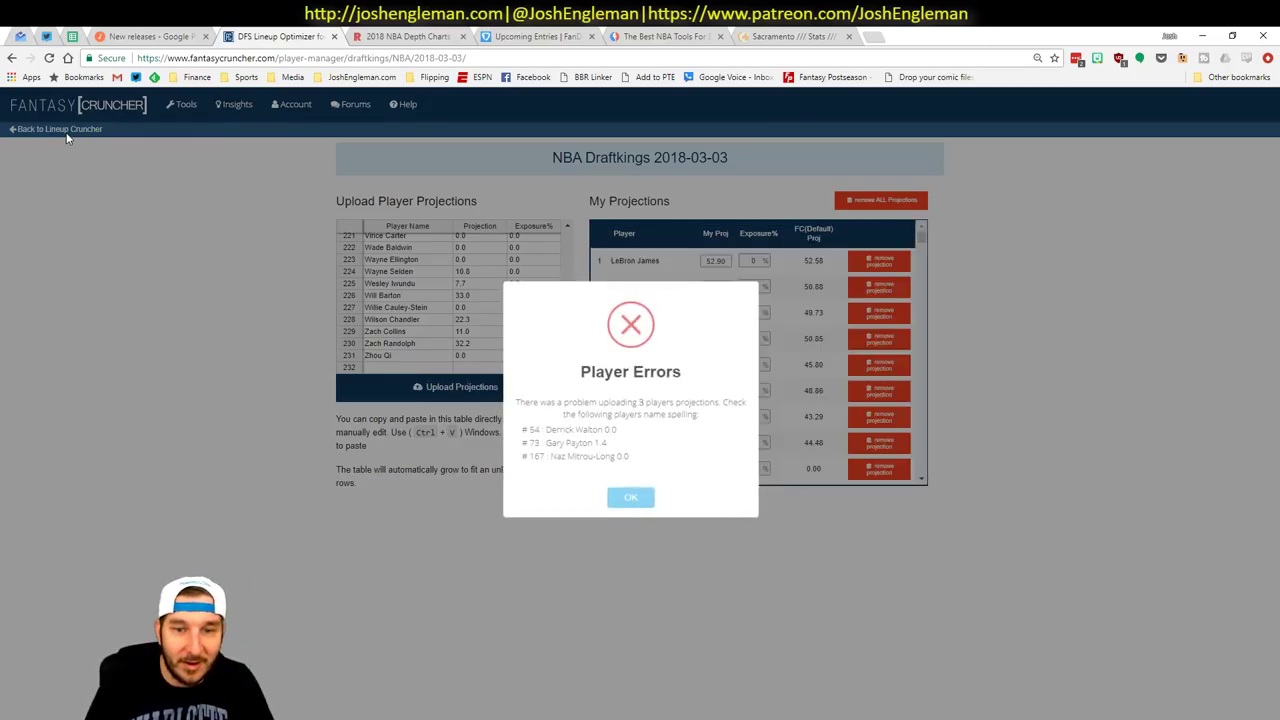
{"action": "left_click", "coordinate": [641, 500]}
{"action": "left_click", "coordinate": [58, 131]}
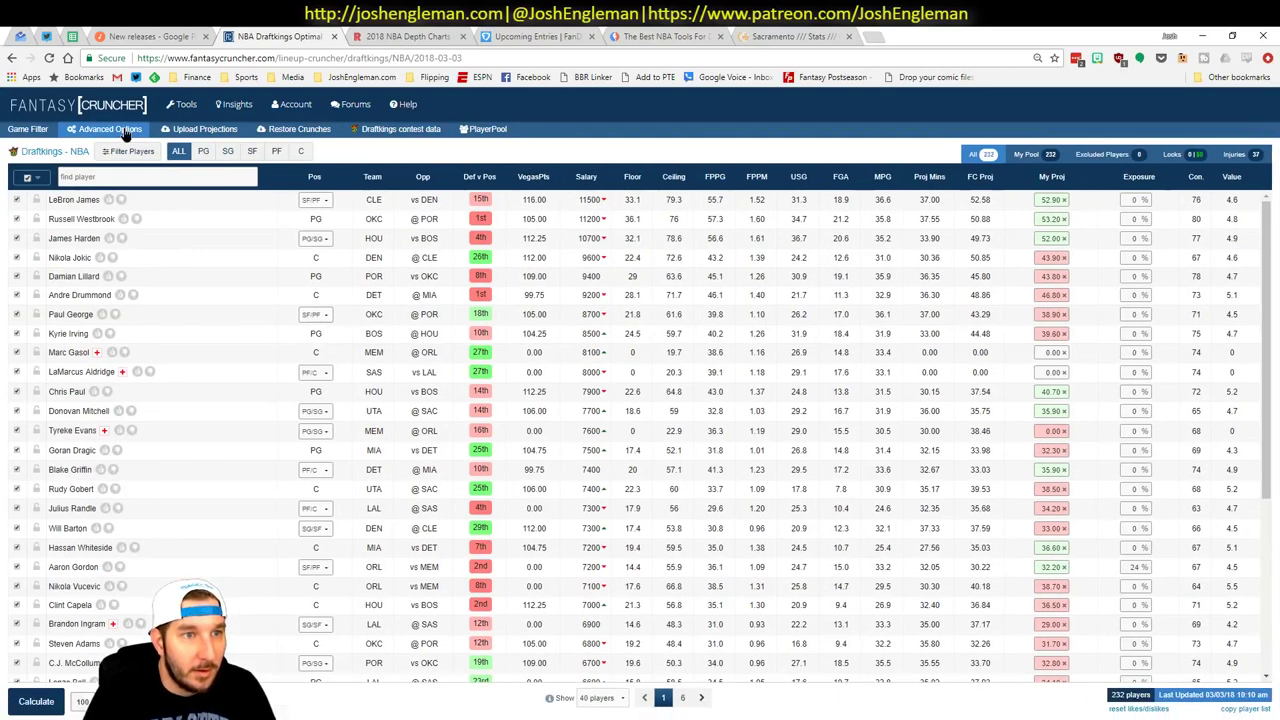
In the general advanced options, set randomness to 10%, all players' exposure to 100% and the lineup difference to 2 unique players
{"action": "left_click", "coordinate": [127, 129]}
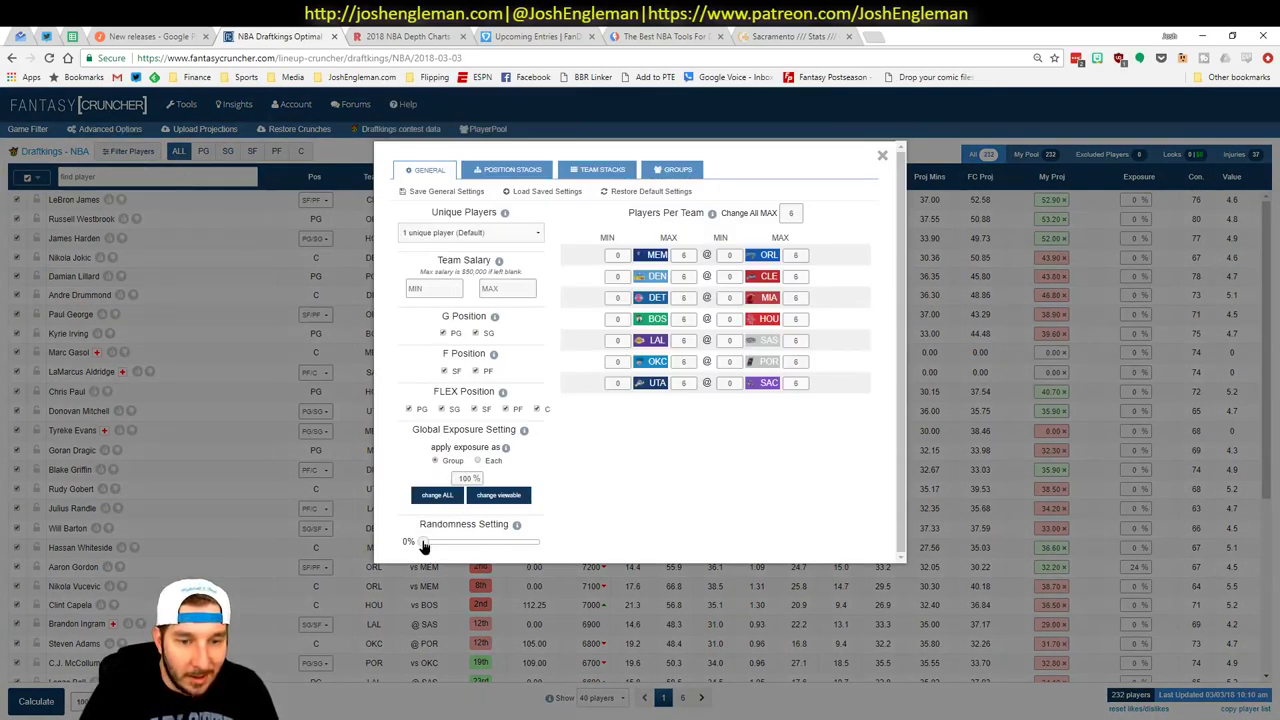
{"action": "left_click_drag", "start_coordinate": [432, 548], "coordinate": [436, 551]}
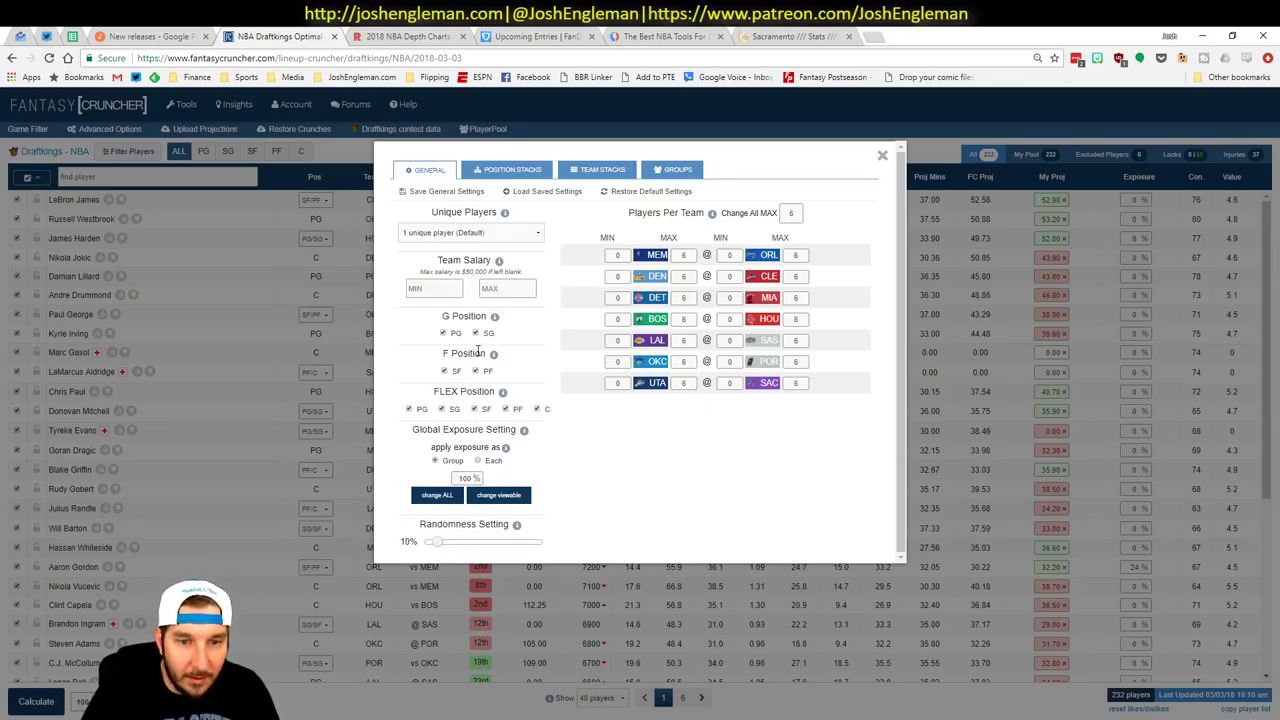
{"action": "left_click", "coordinate": [436, 496]}
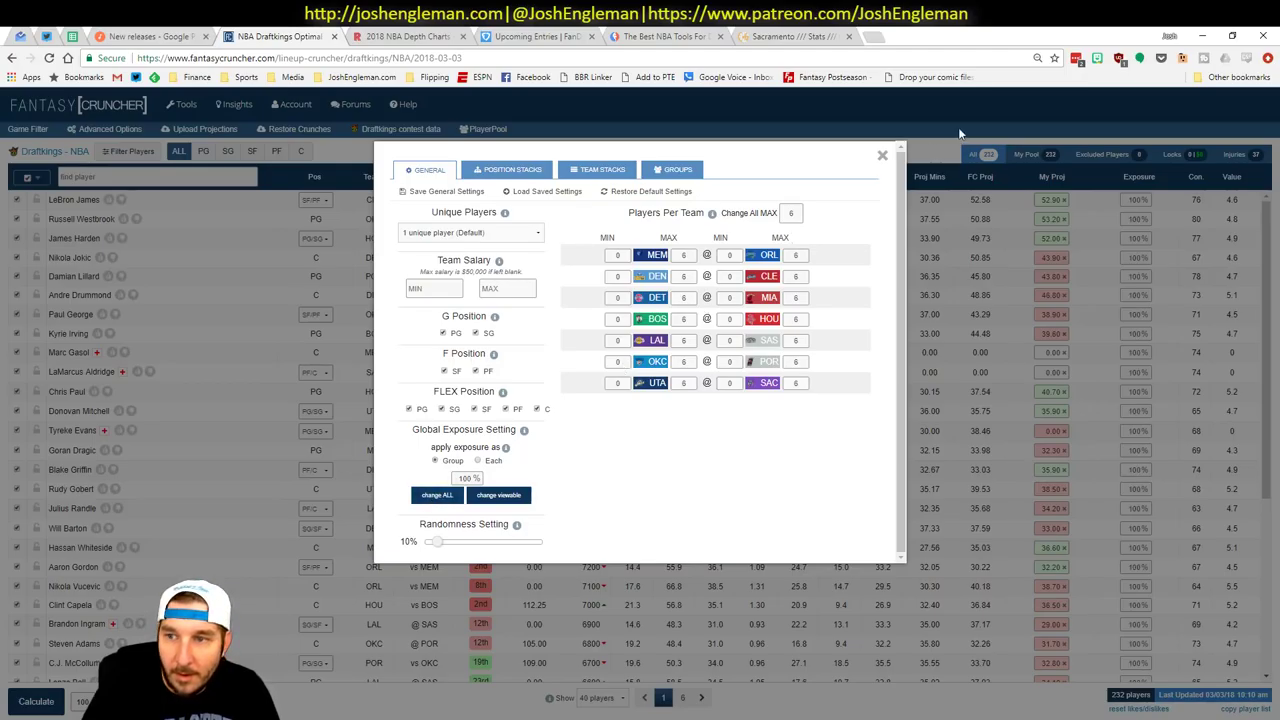
{"action": "left_click", "coordinate": [485, 232]}
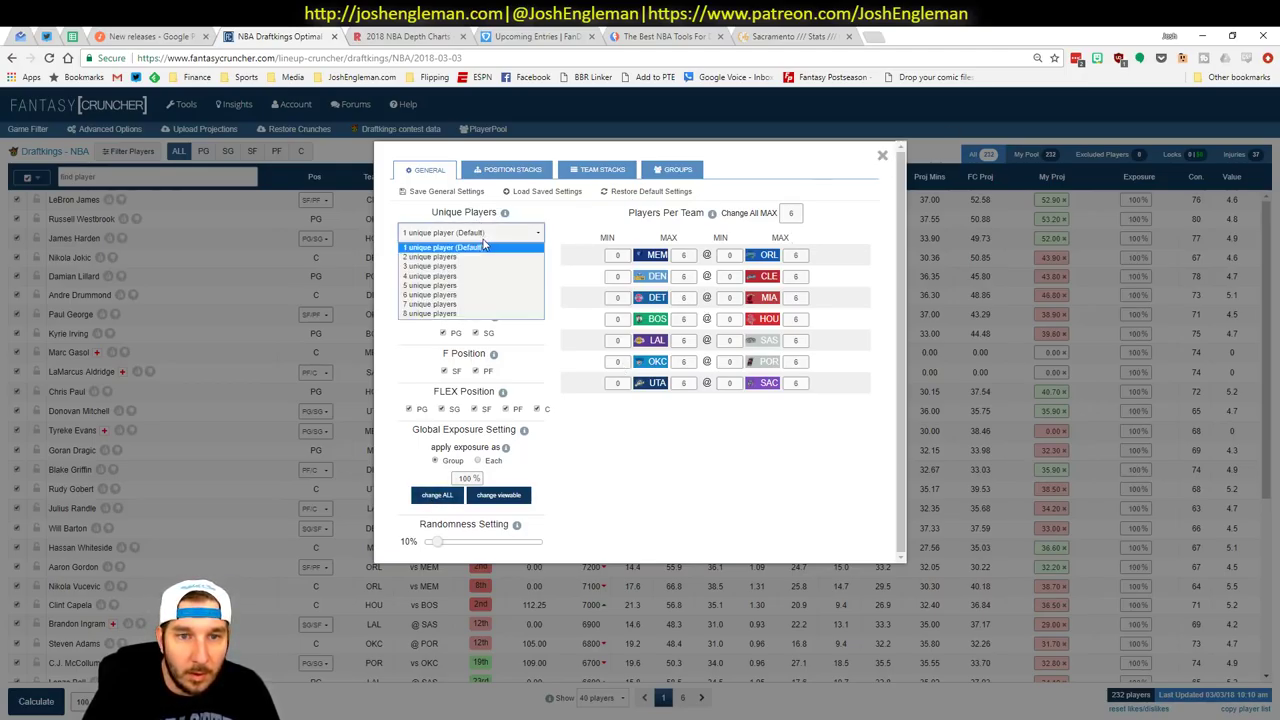
{"action": "left_click", "coordinate": [521, 255]}
{"action": "left_click", "coordinate": [884, 156]}
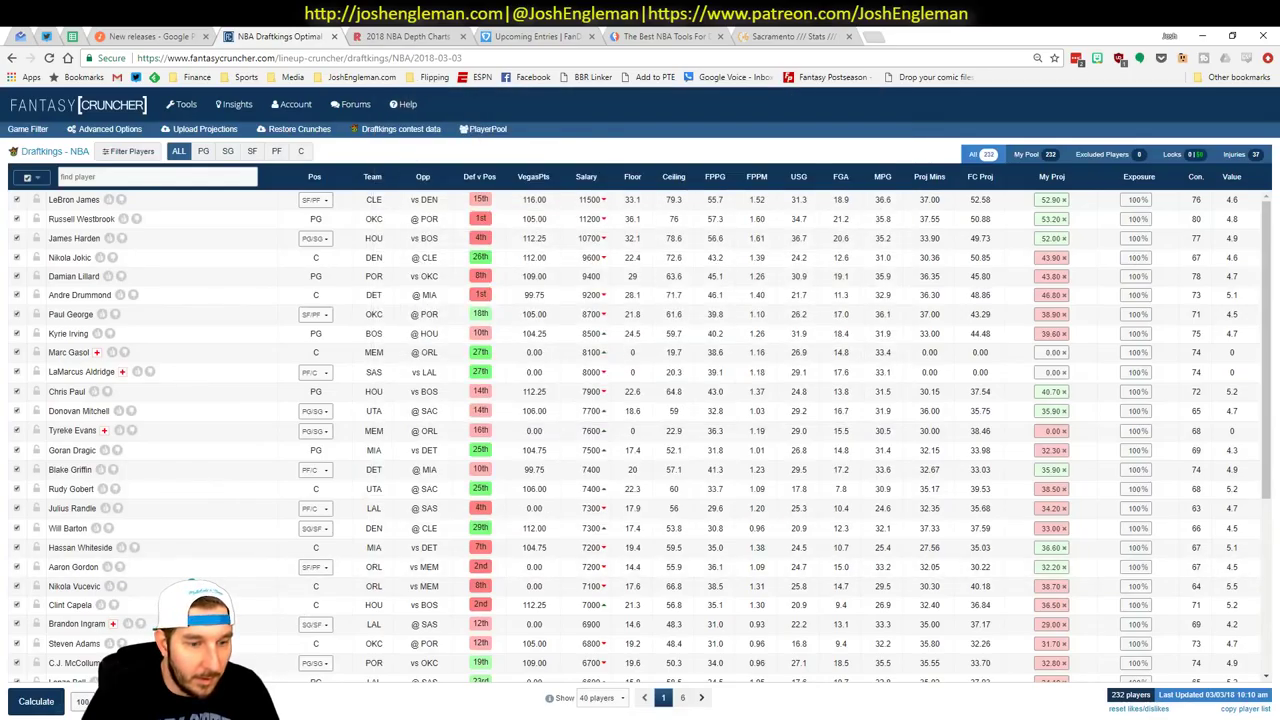
Calculate 100 DraftKings lineups and review the DK shortlist tiers in Excel before returning to FantasyCruncher
{"action": "left_click", "coordinate": [20, 701]}
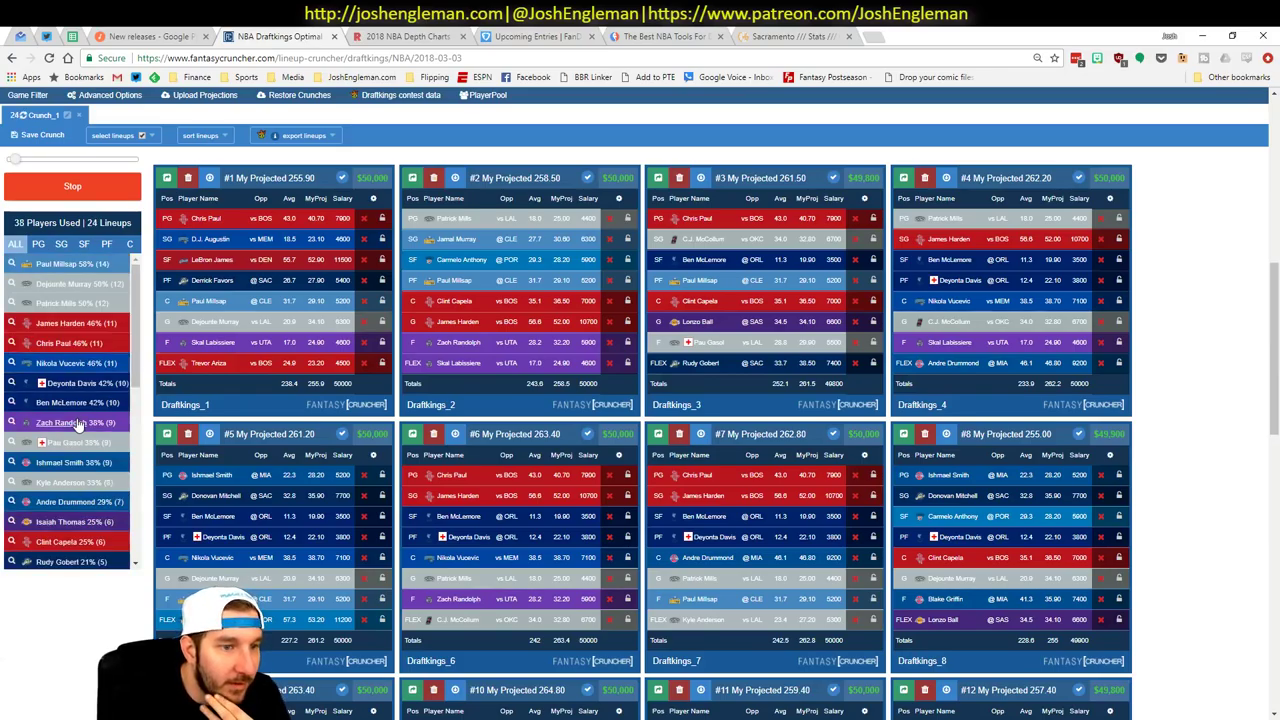
{"action": "key", "text": "alt+Tab"}
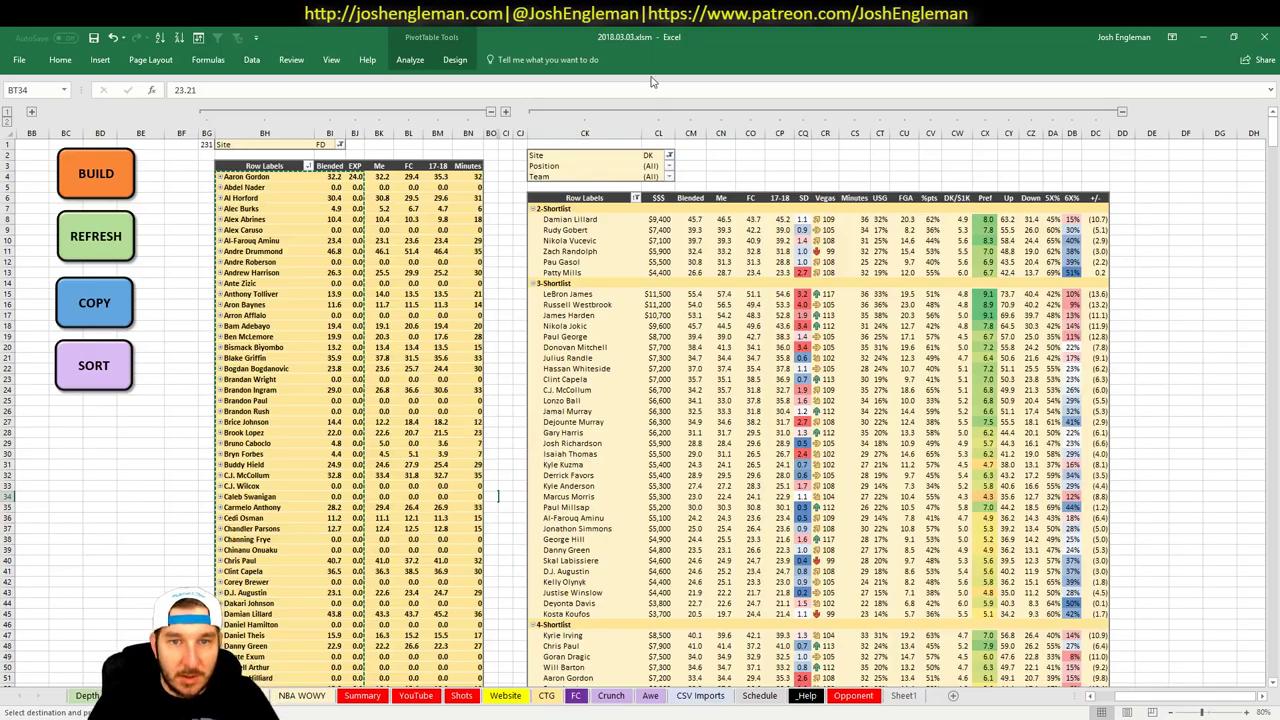
{"action": "key", "text": "alt+Tab"}
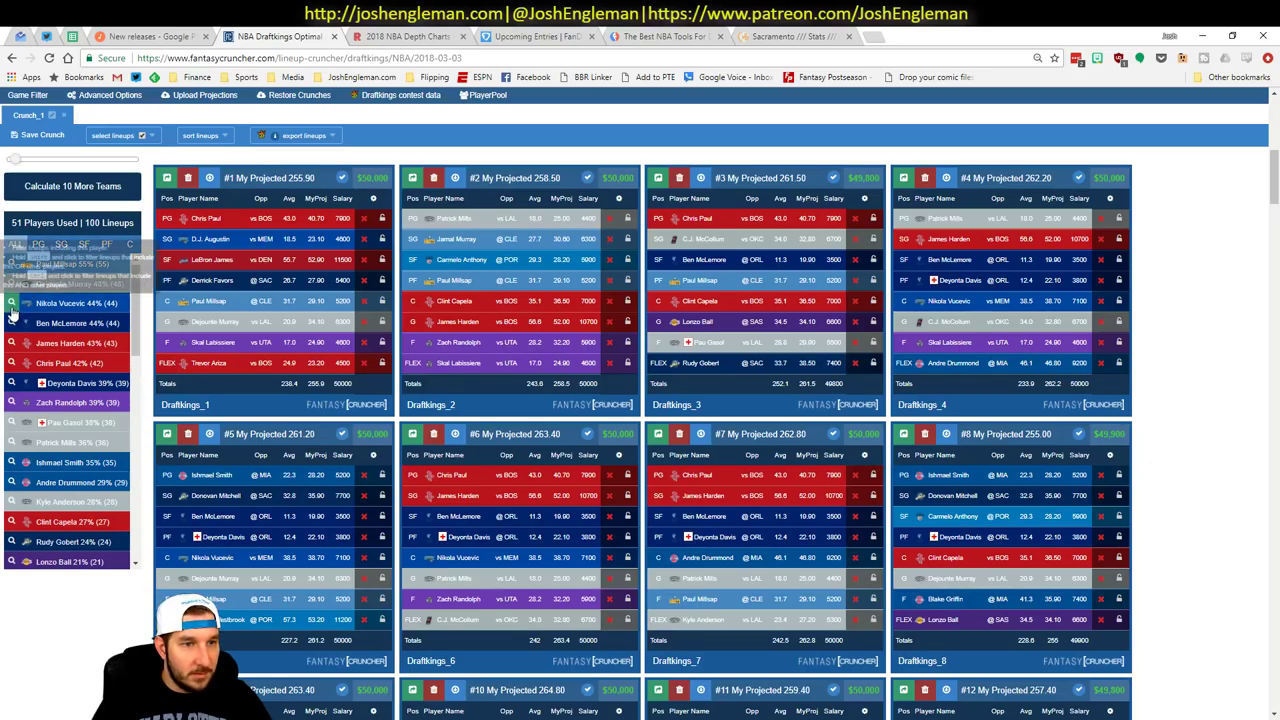
Filter the DraftKings lineups to those containing Nikola Vucevic, Patrick Mills and Pau Gasol, consulting the Excel shortlist
{"action": "left_click", "coordinate": [58, 306]}
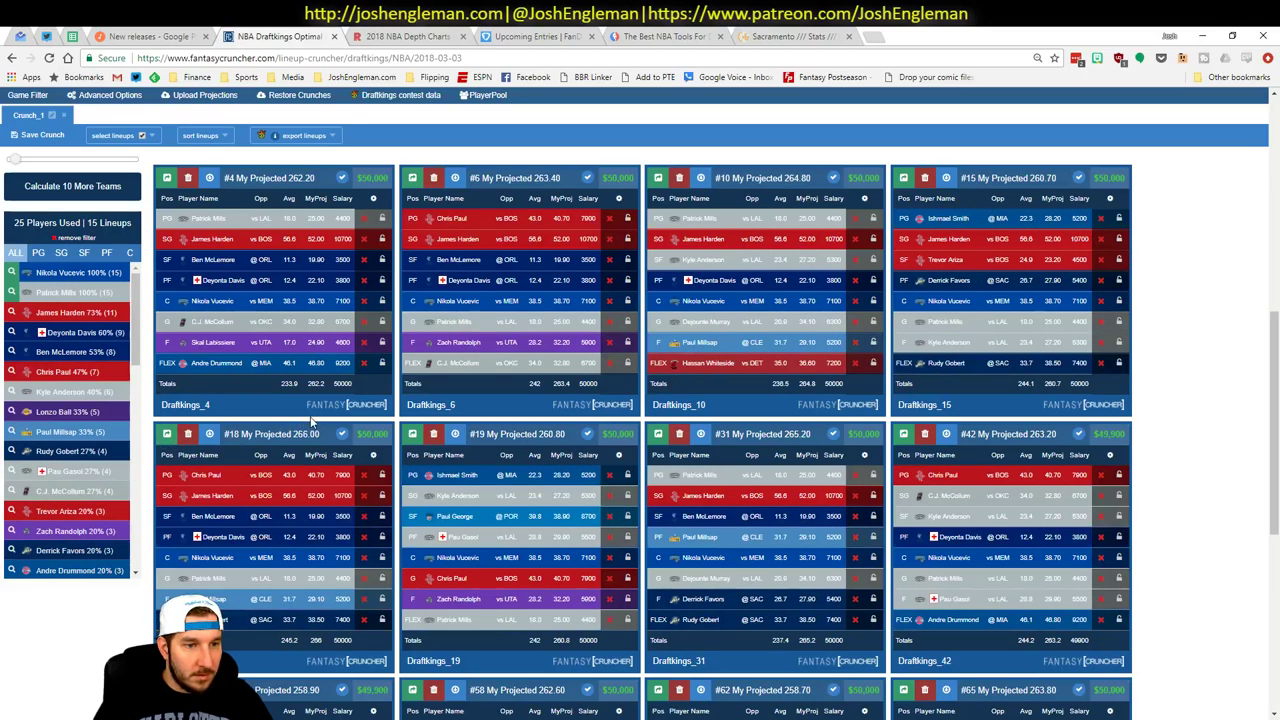
{"action": "key", "text": "alt+Tab"}
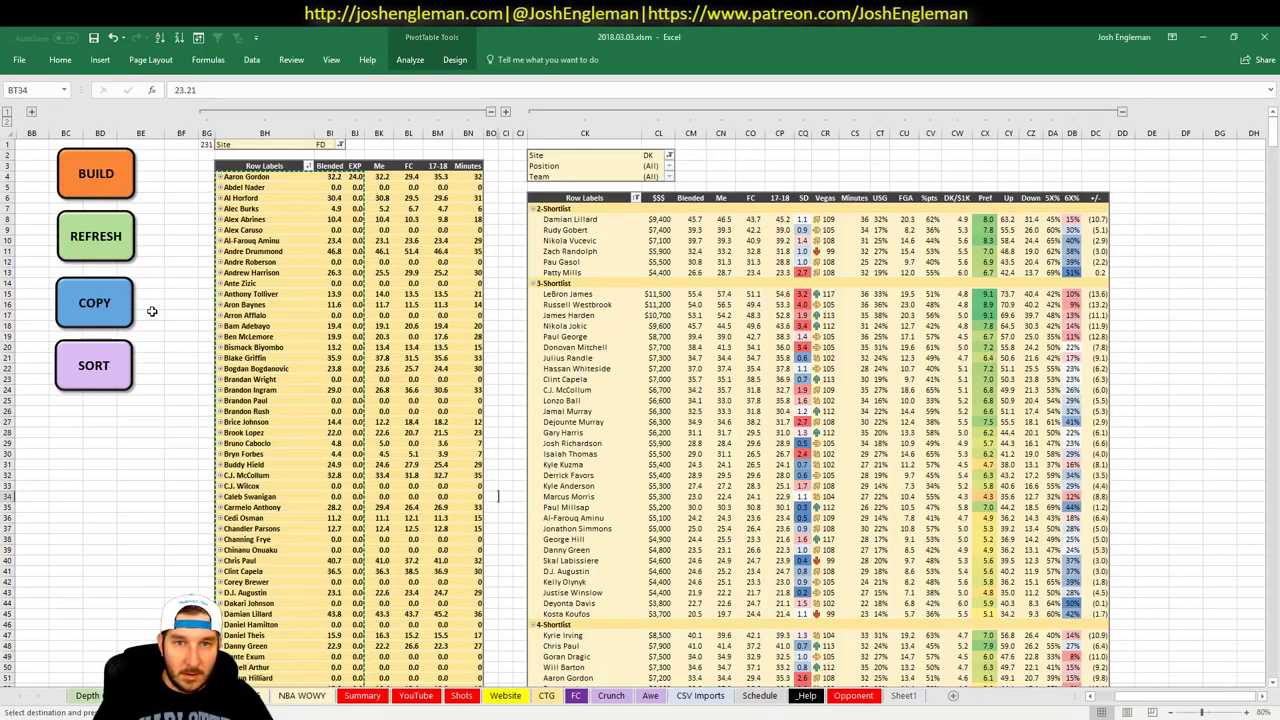
{"action": "key", "text": "alt+Tab"}
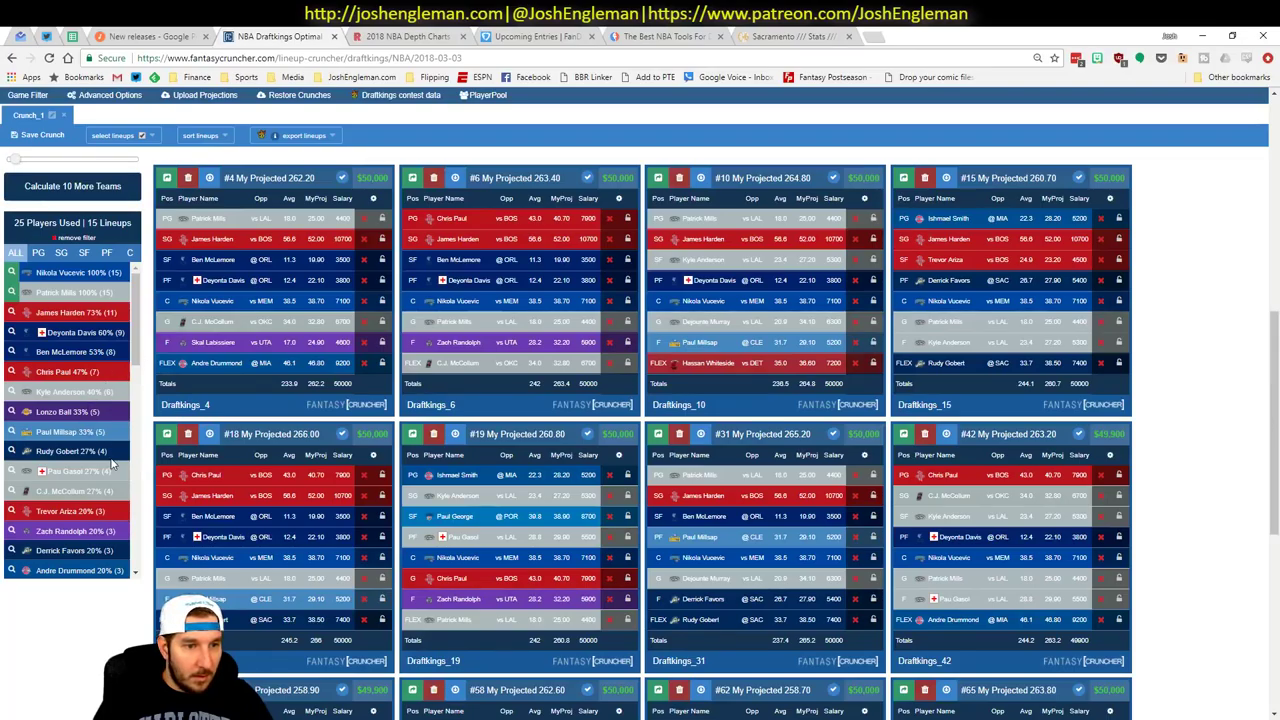
{"action": "left_click", "coordinate": [12, 471]}
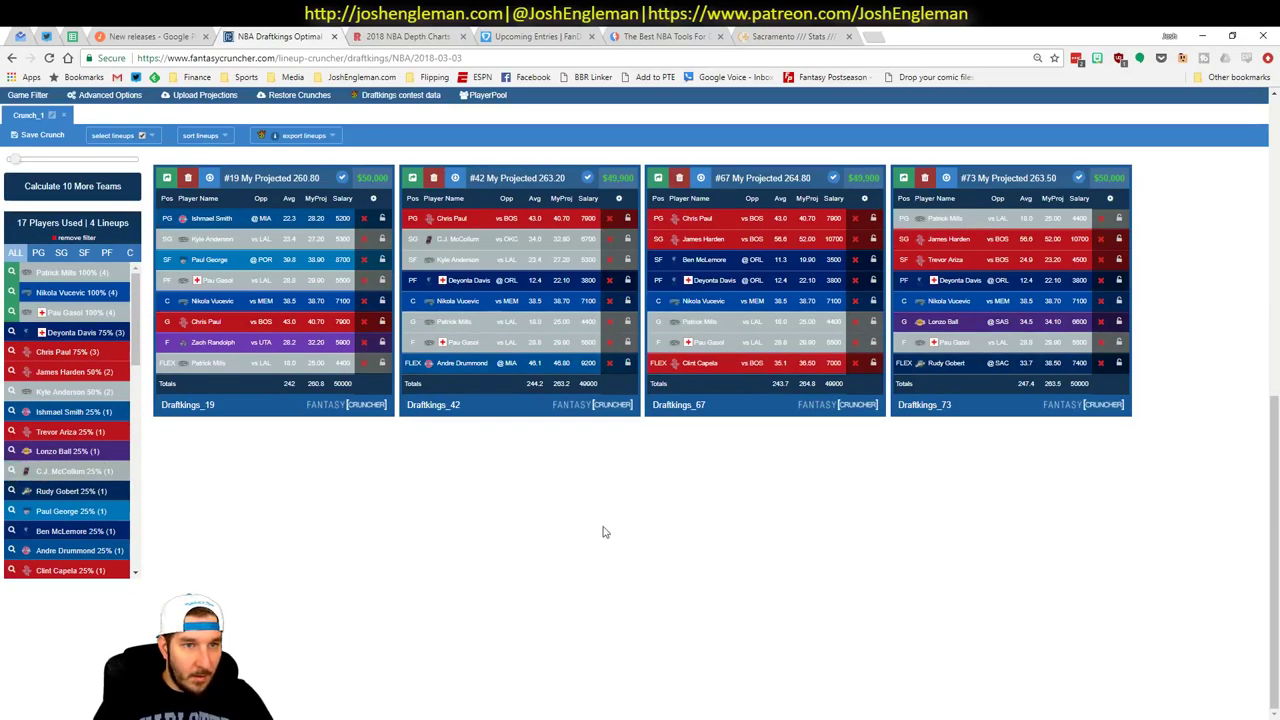